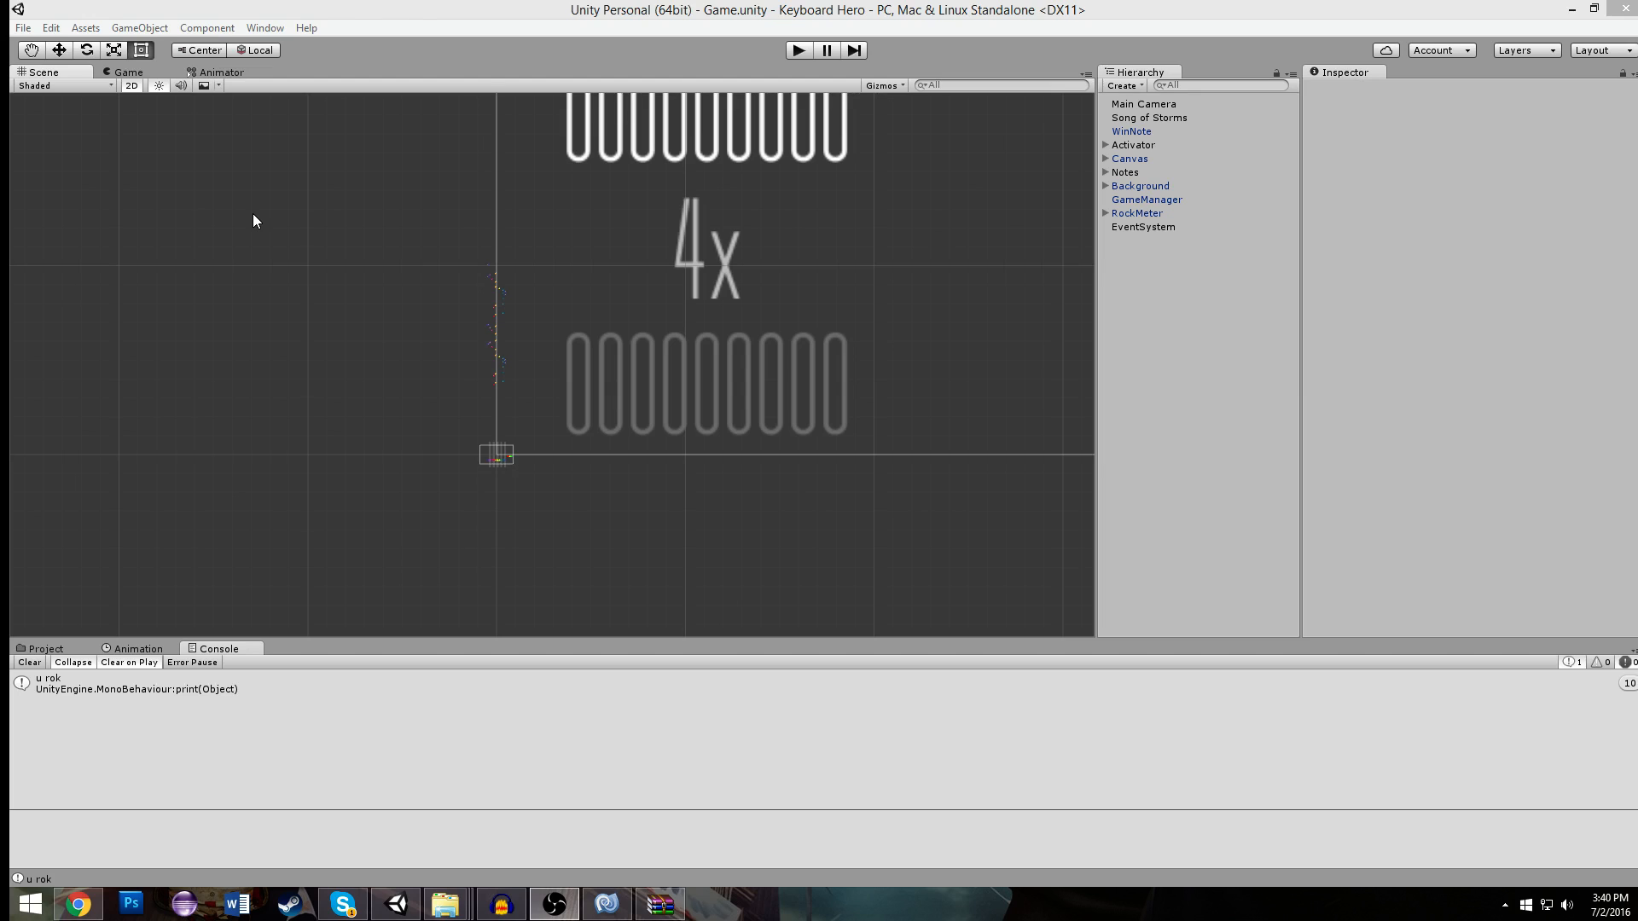
# - Examine the column of song notes and the lanes with their activators in the scene
pyautogui.scroll(8, 546, 358)
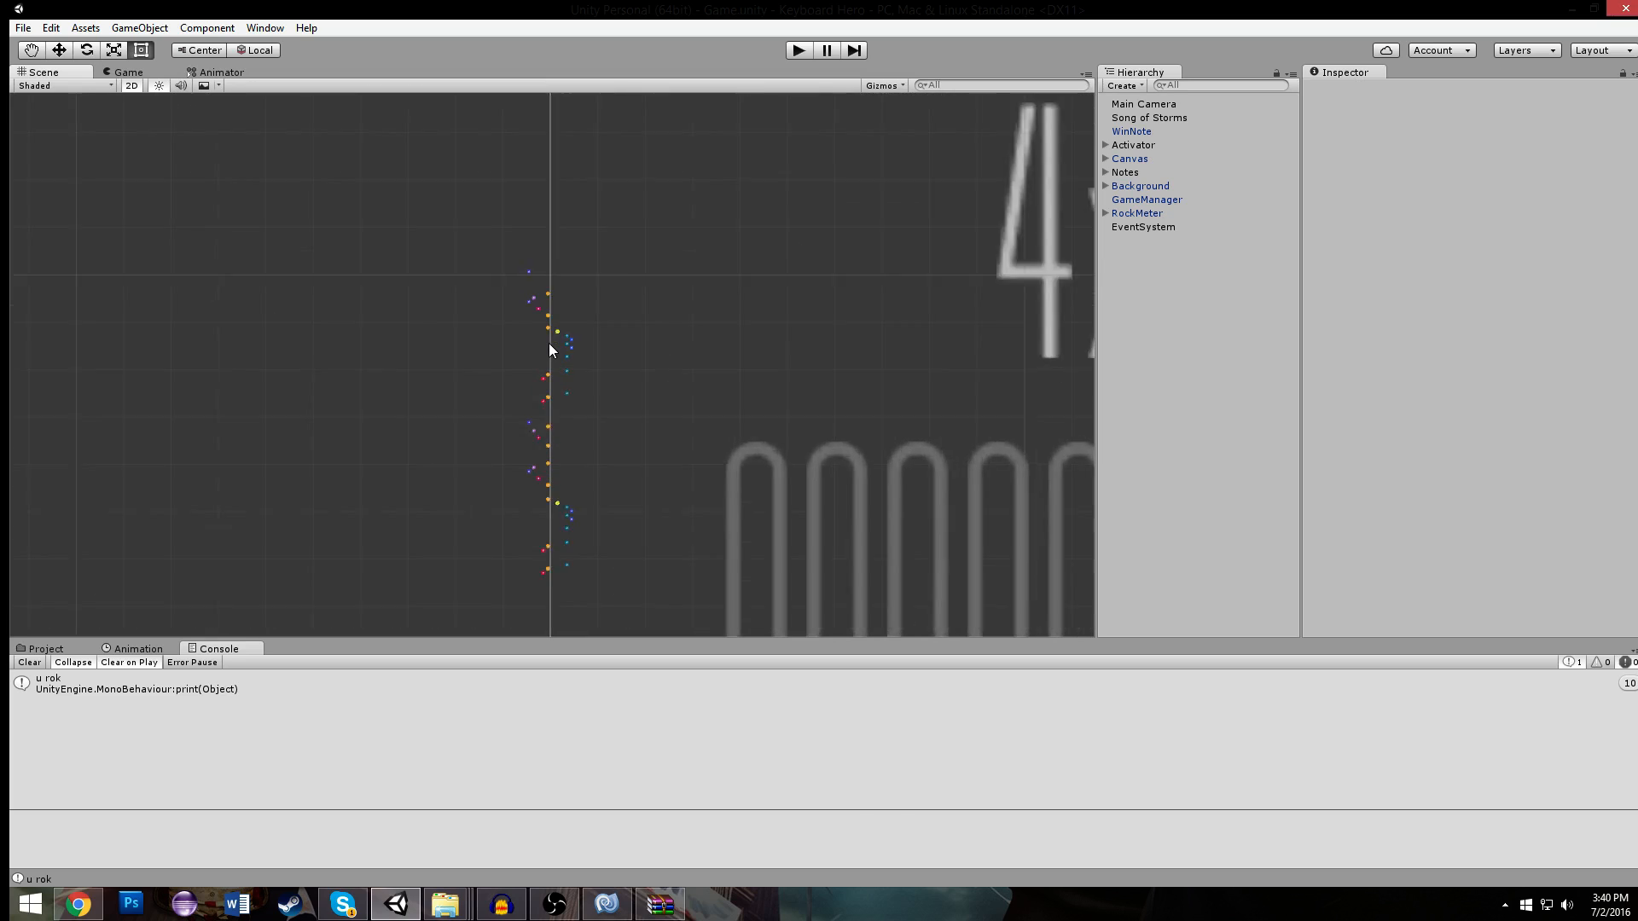
pyautogui.scroll(9, 544, 351)
pyautogui.scroll(-8, 504, 228)
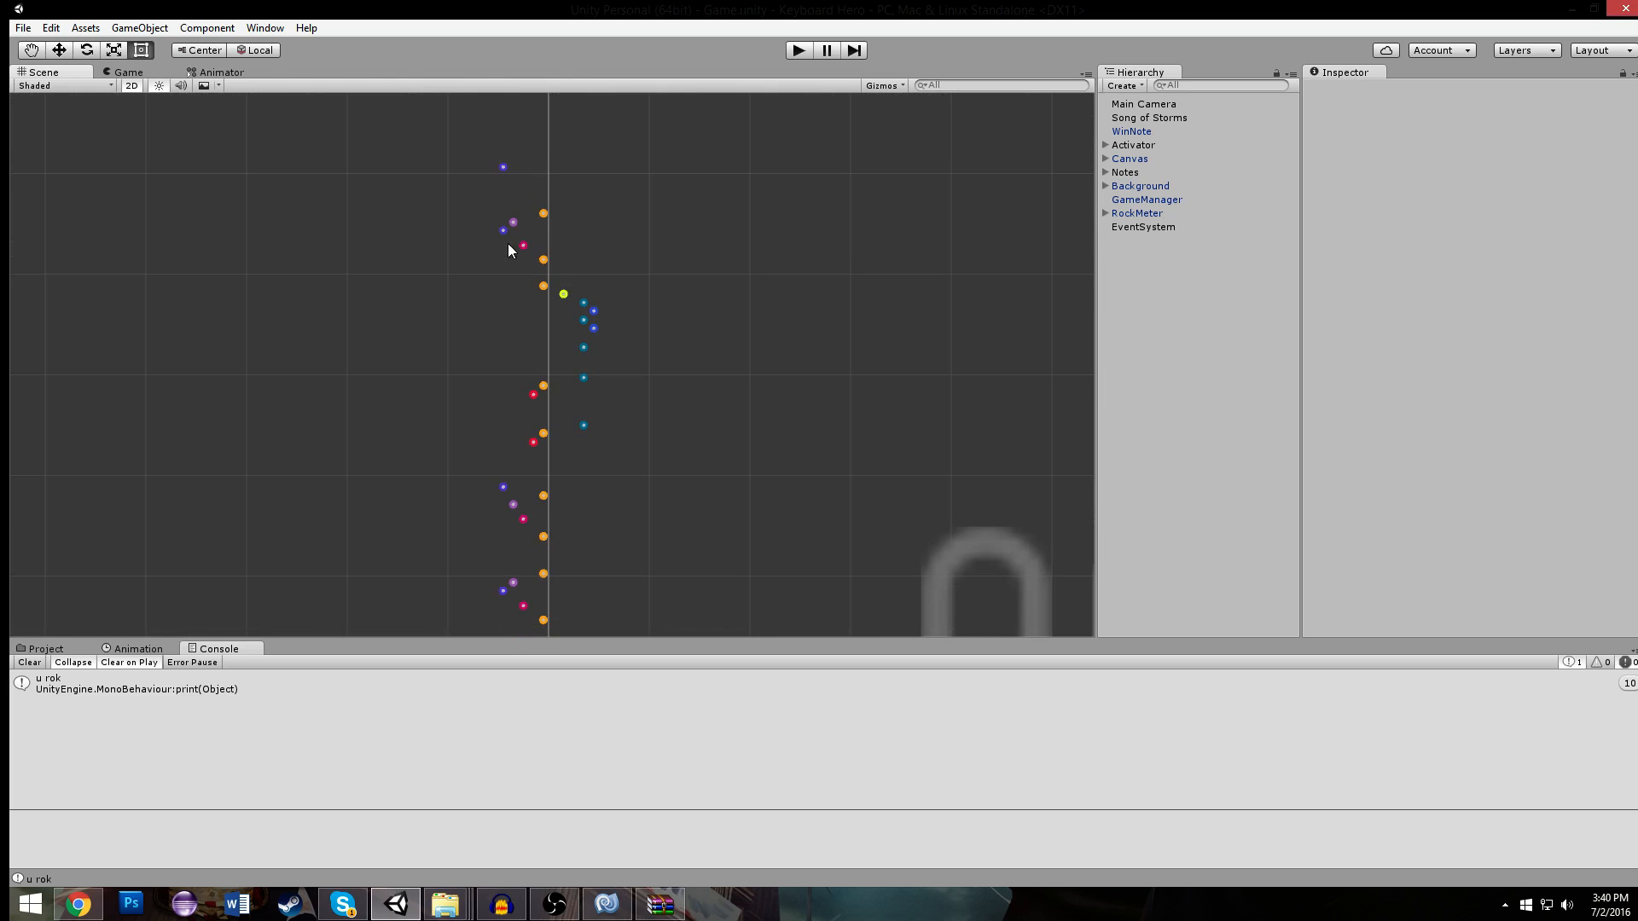
pyautogui.moveTo(550, 434); pyautogui.dragTo(484, 159, button='middle')
pyautogui.scroll(1, 485, 159)
pyautogui.scroll(5, 485, 159)
pyautogui.moveTo(580, 473); pyautogui.dragTo(612, 162, button='middle')
pyautogui.scroll(-9, 612, 162)
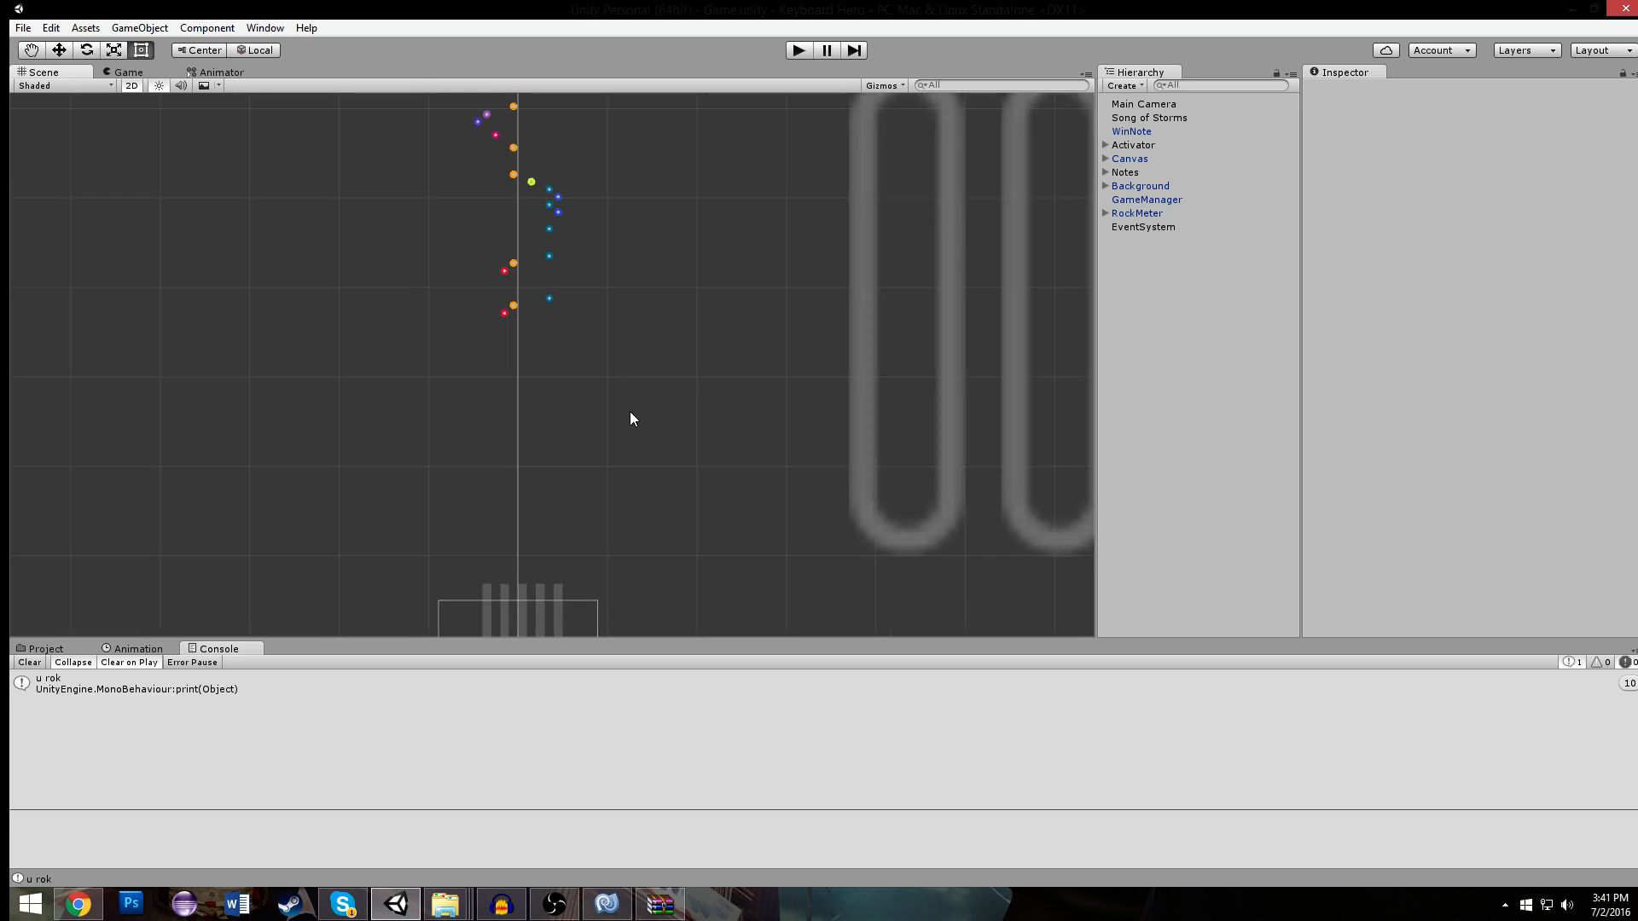
pyautogui.moveTo(609, 486); pyautogui.dragTo(592, 275, button='middle')
pyautogui.scroll(6, 592, 275)
pyautogui.scroll(1, 593, 282)
pyautogui.moveTo(360, 503); pyautogui.dragTo(281, 388, button='middle')
pyautogui.scroll(12, 277, 375)
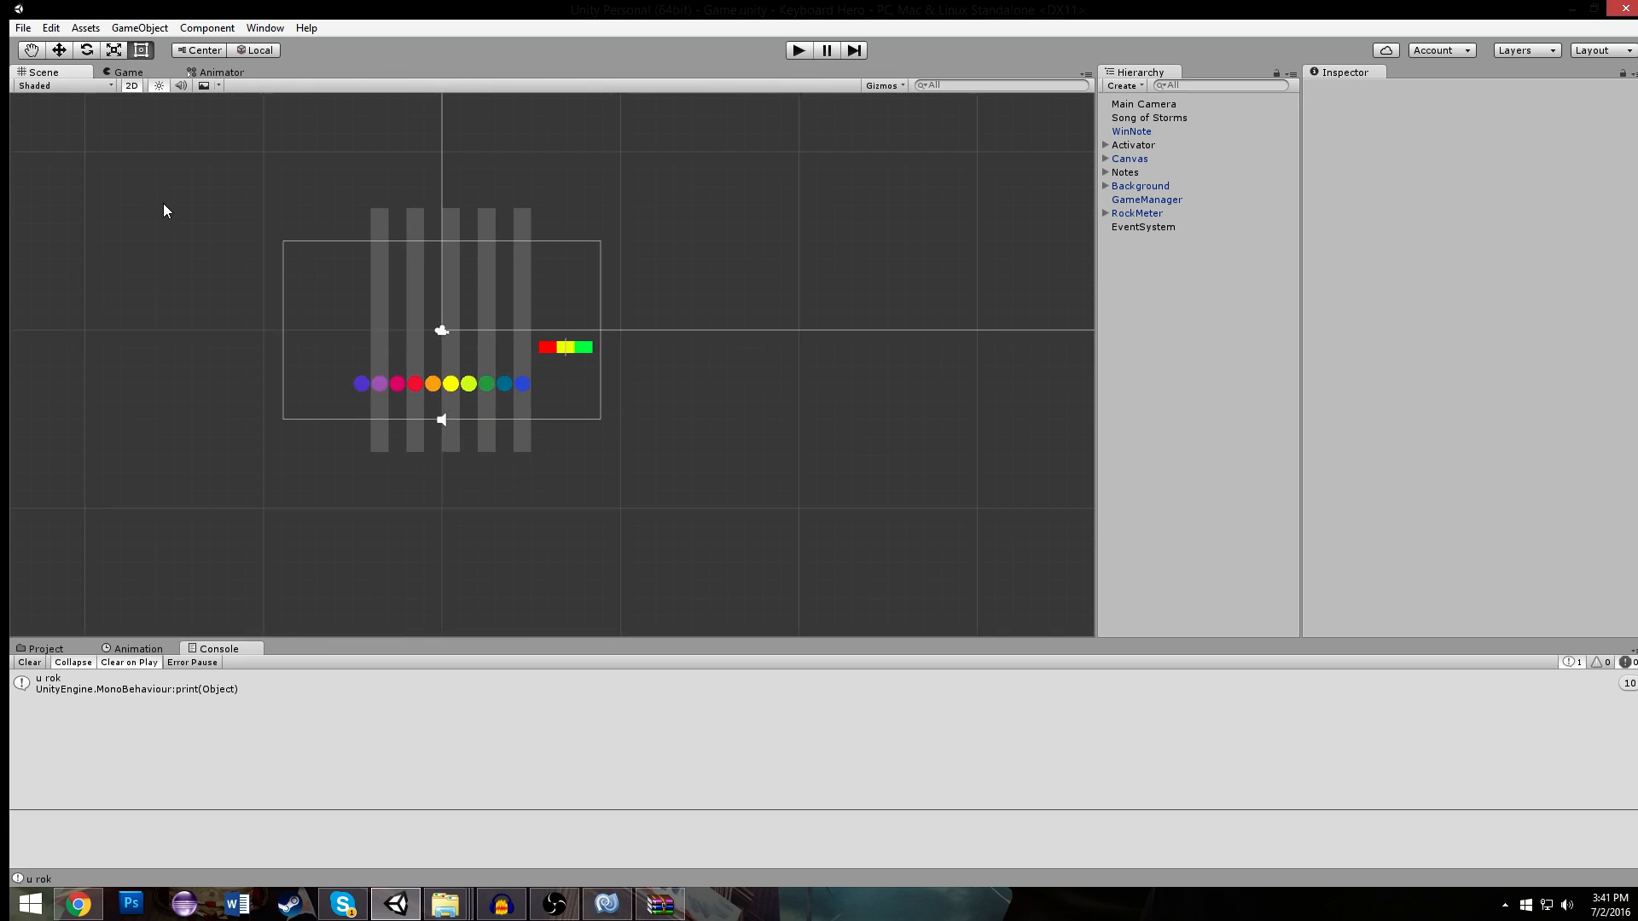
# - Add the Game scene to the Scenes In Build list of the build settings and save the scene
pyautogui.click(20, 27)
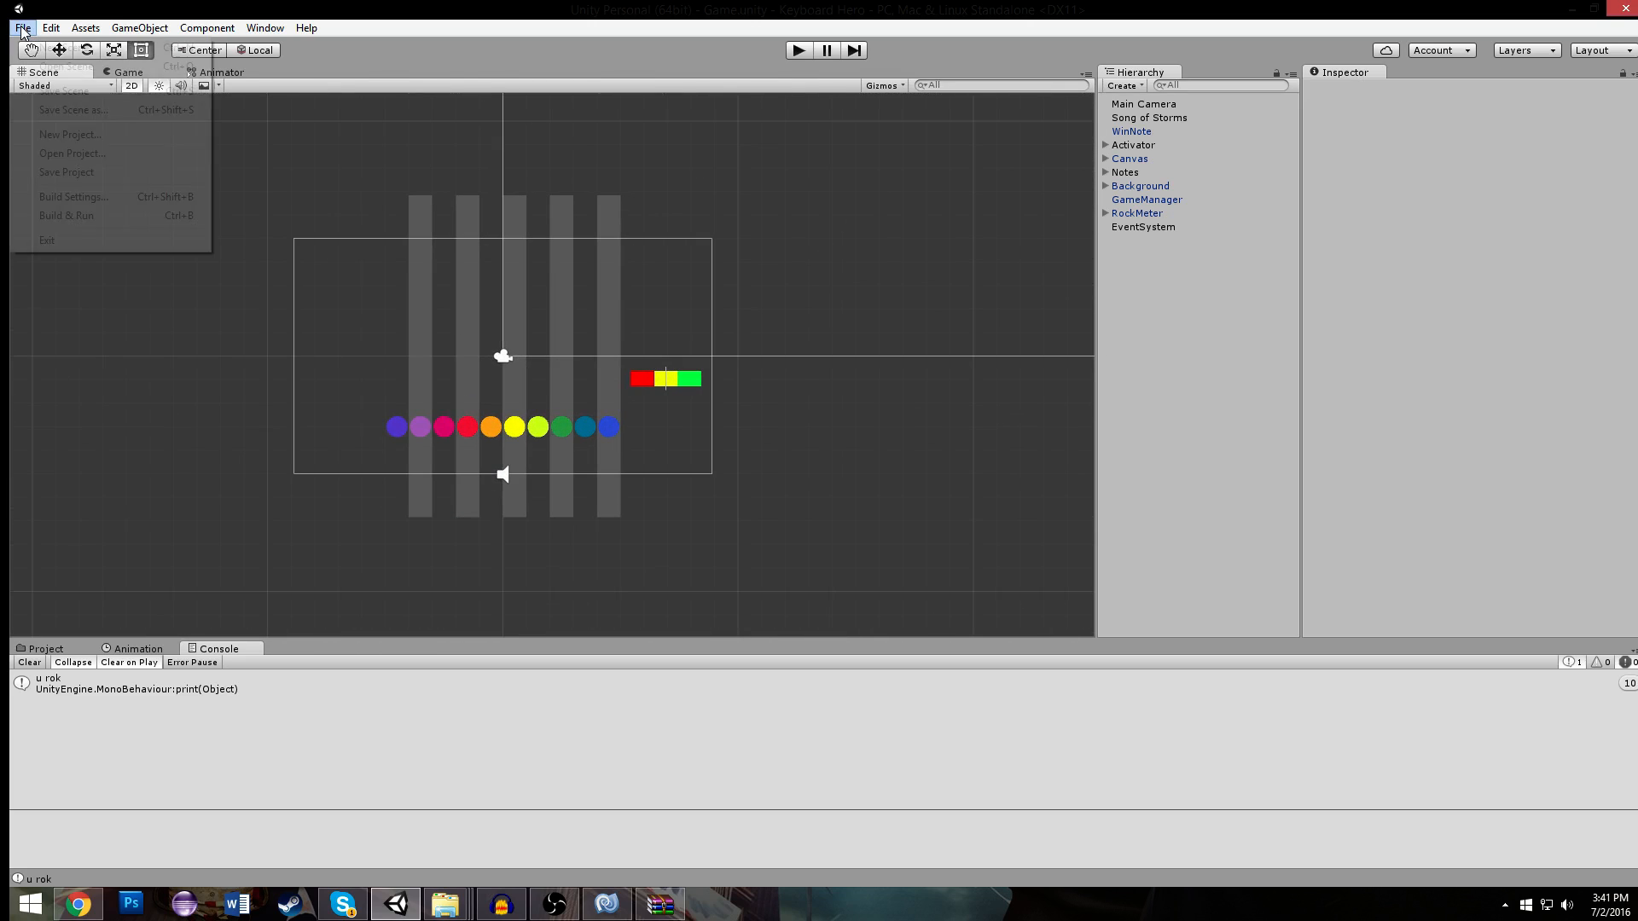
pyautogui.click(104, 198)
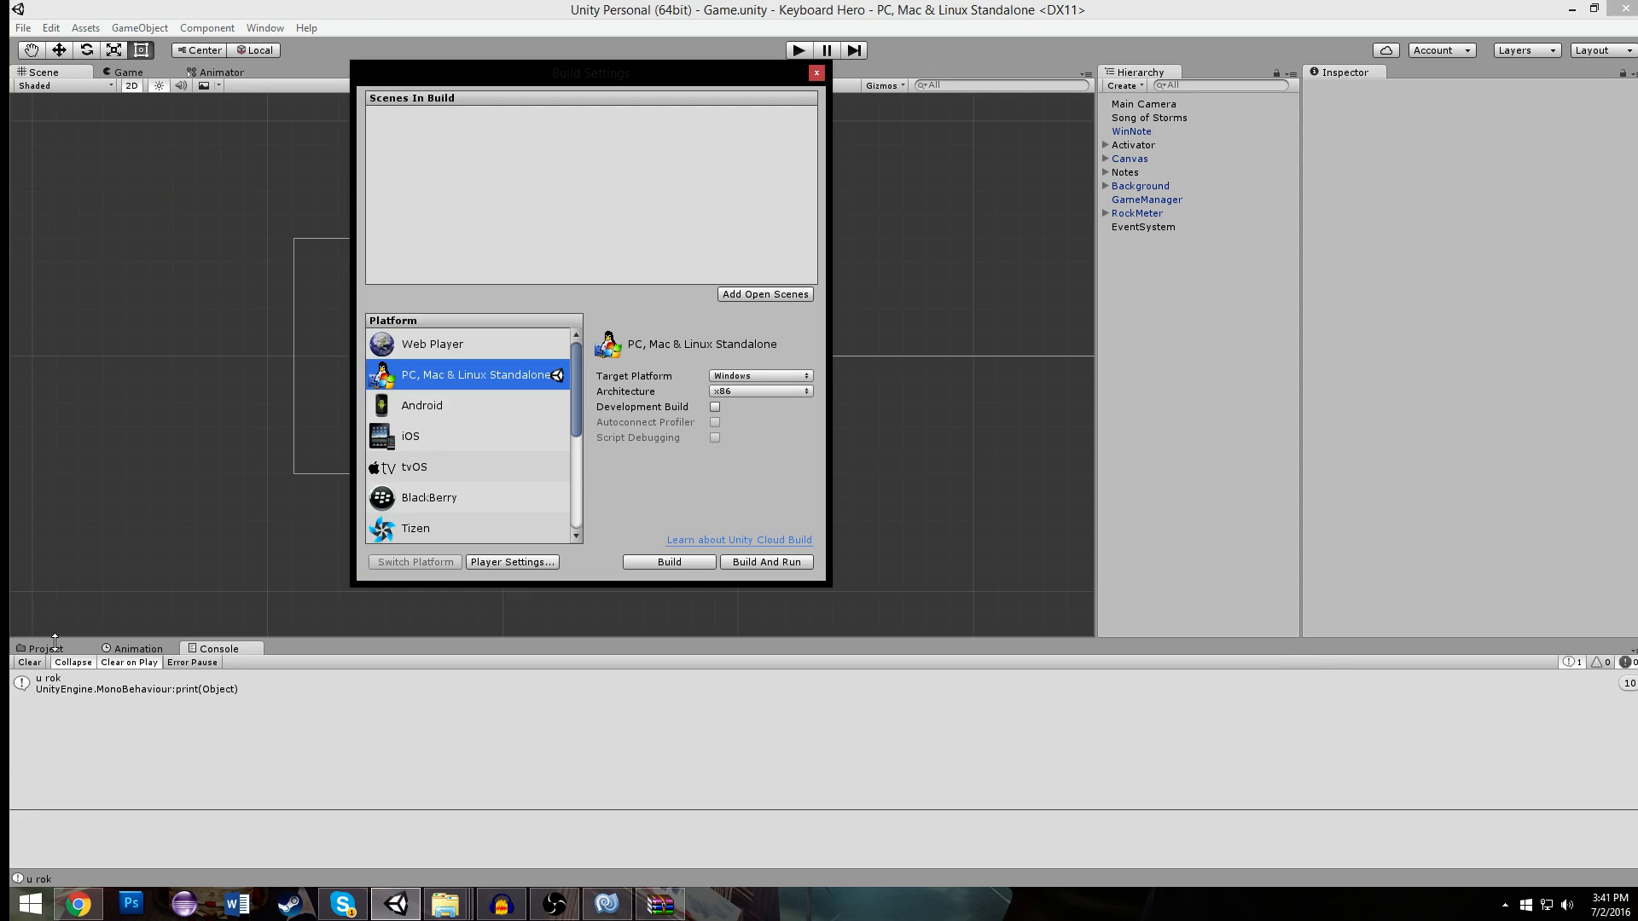
pyautogui.click(51, 648)
pyautogui.moveTo(424, 732); pyautogui.dragTo(504, 213)
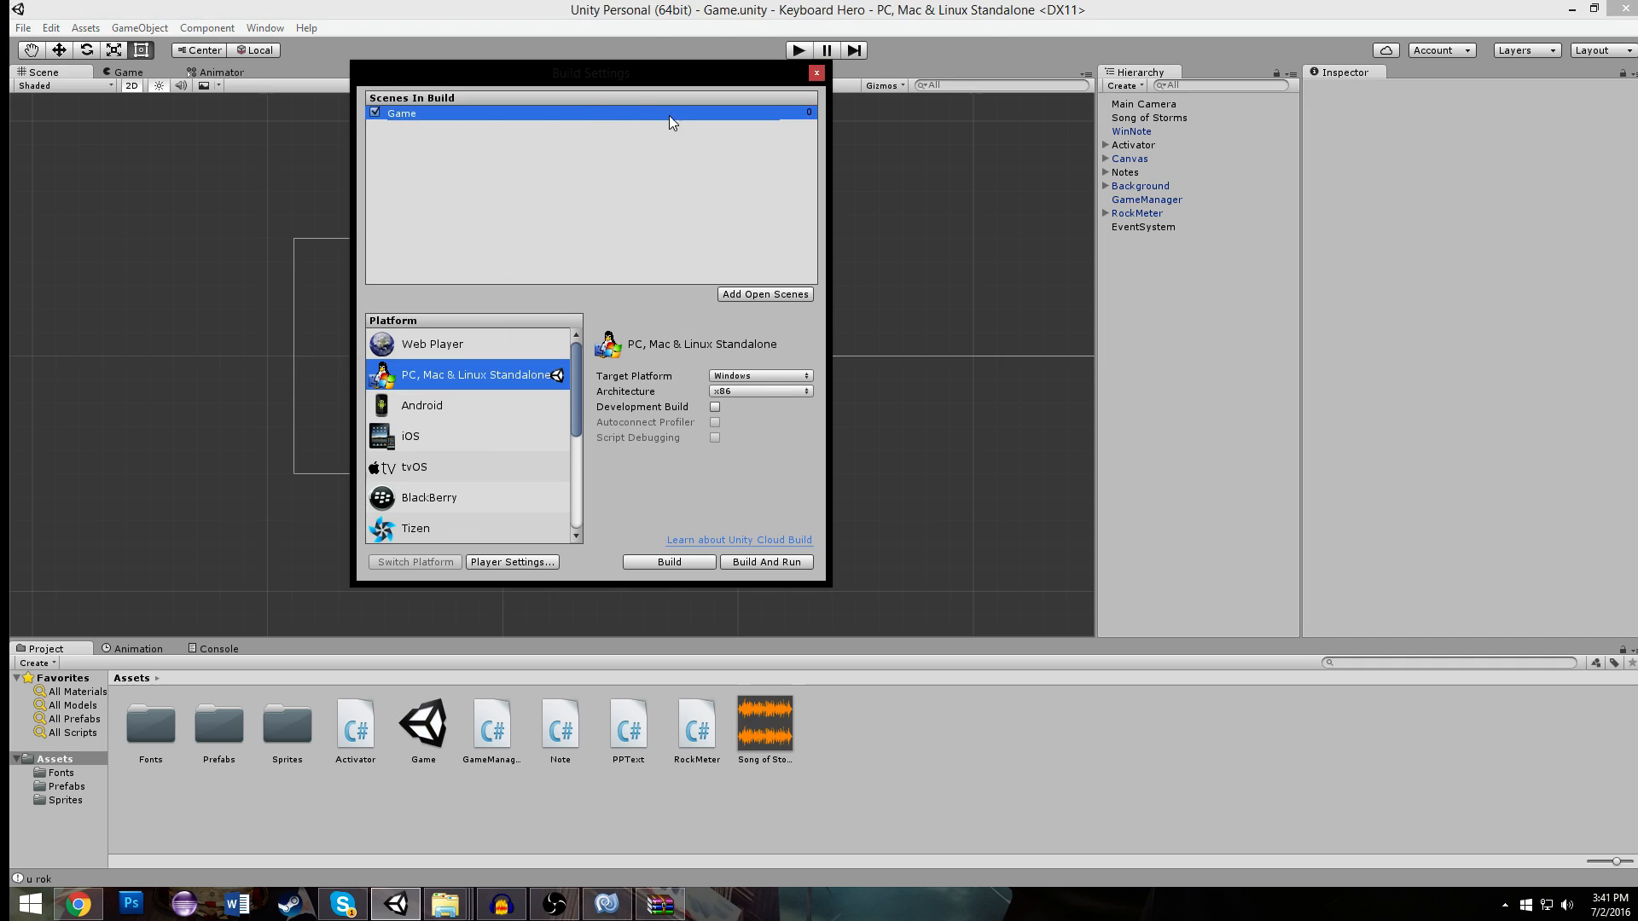
pyautogui.click(816, 73)
pyautogui.click(17, 28)
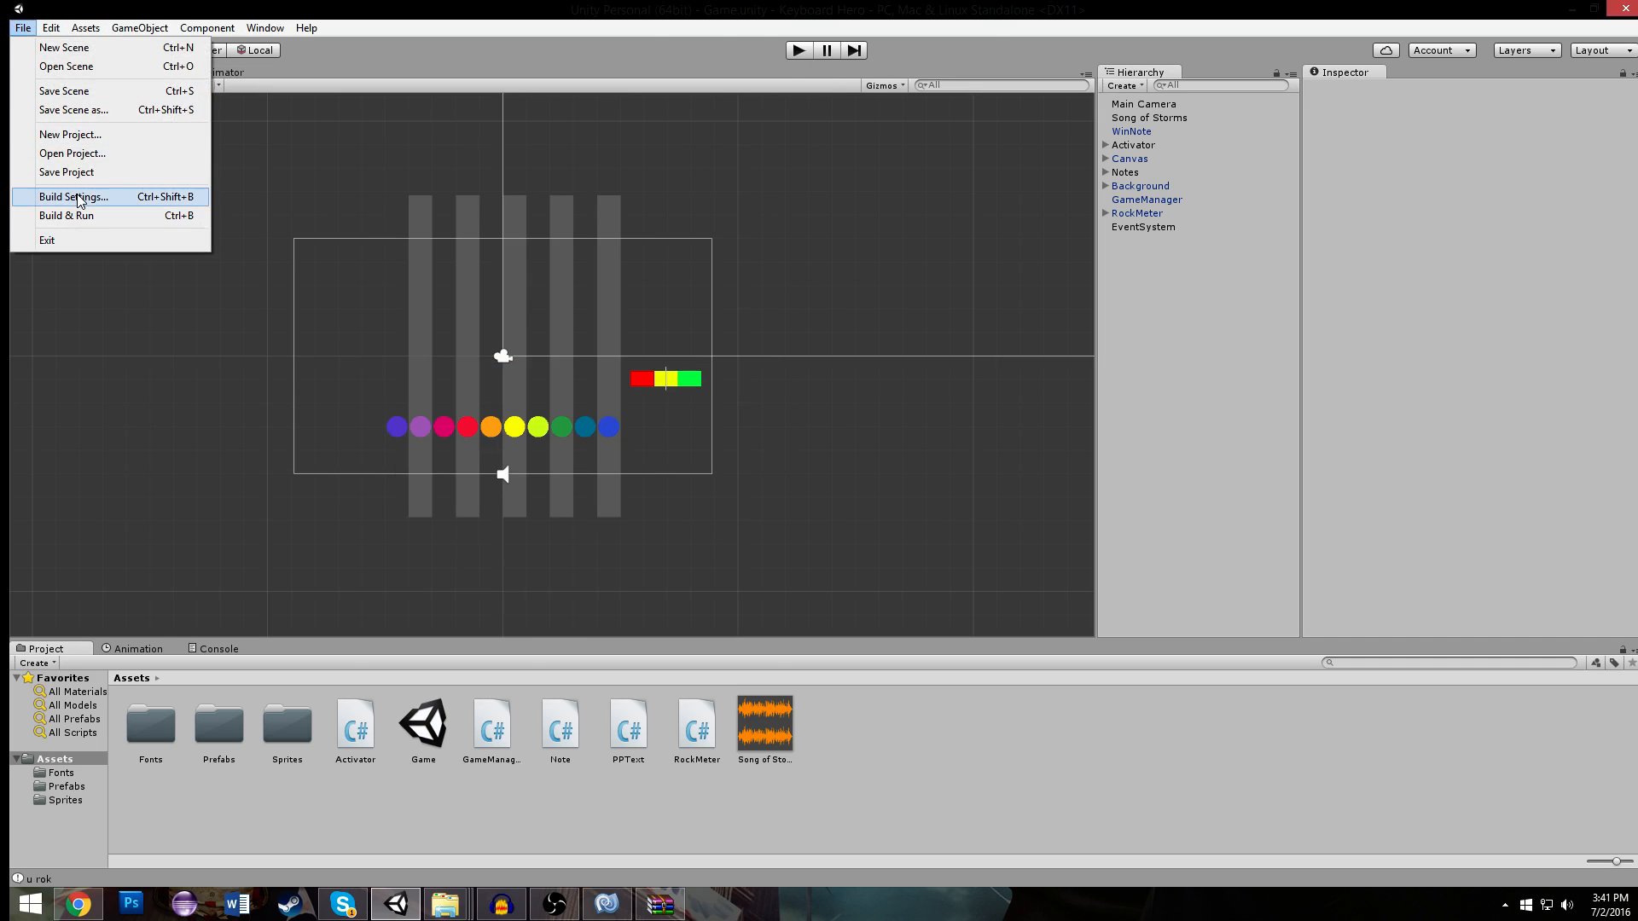
pyautogui.click(88, 96)
pyautogui.click(22, 28)
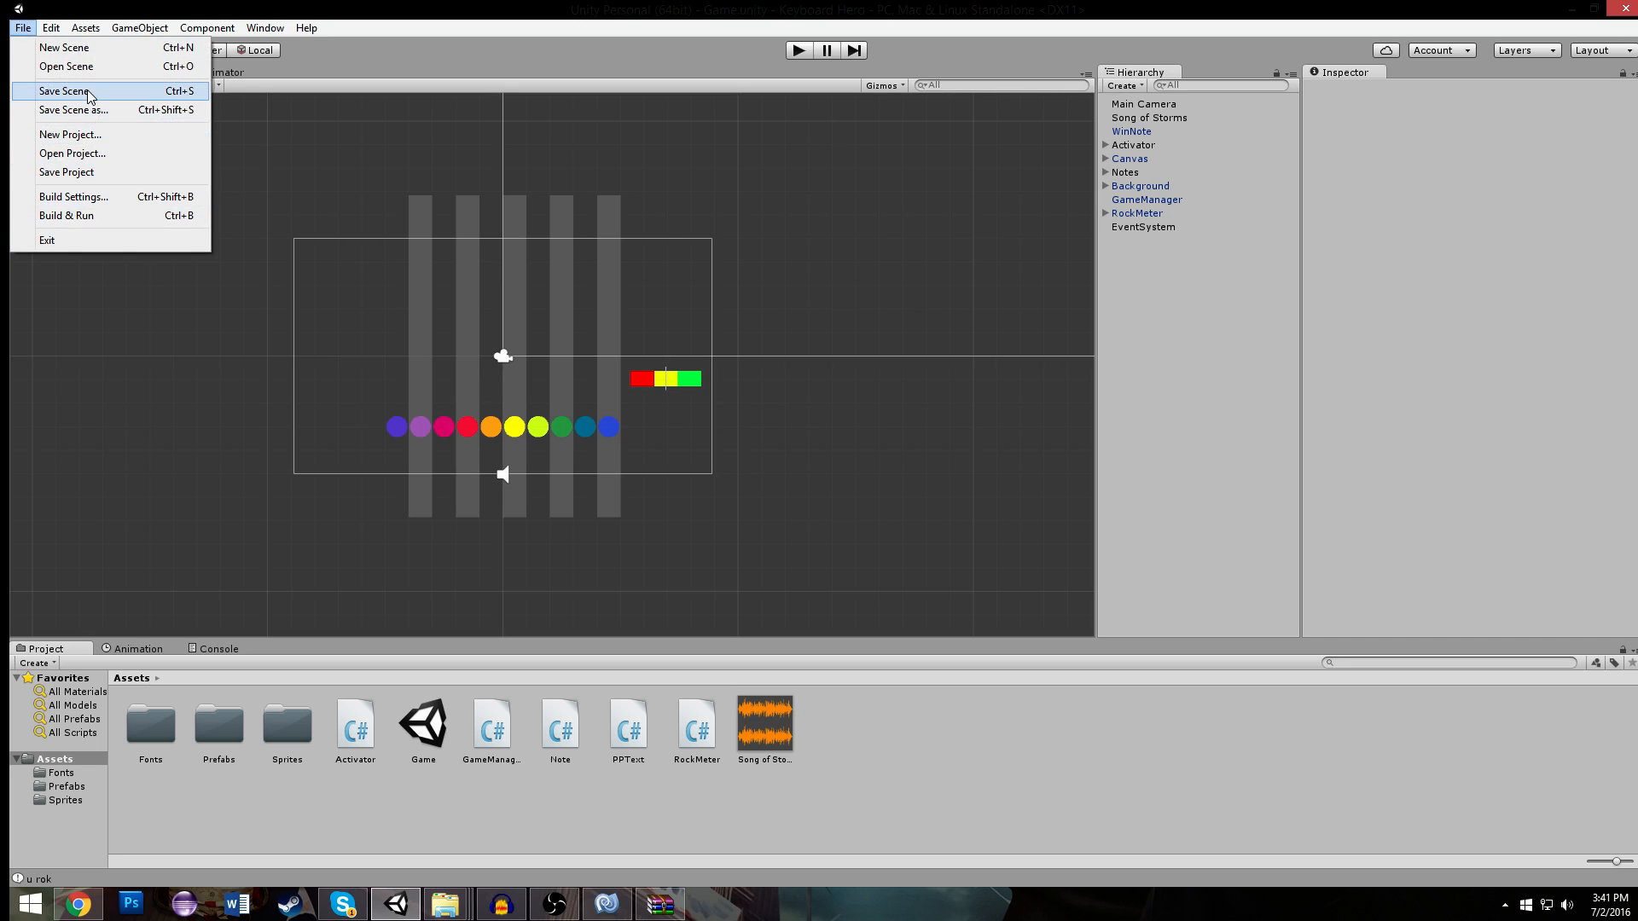
pyautogui.click(88, 48)
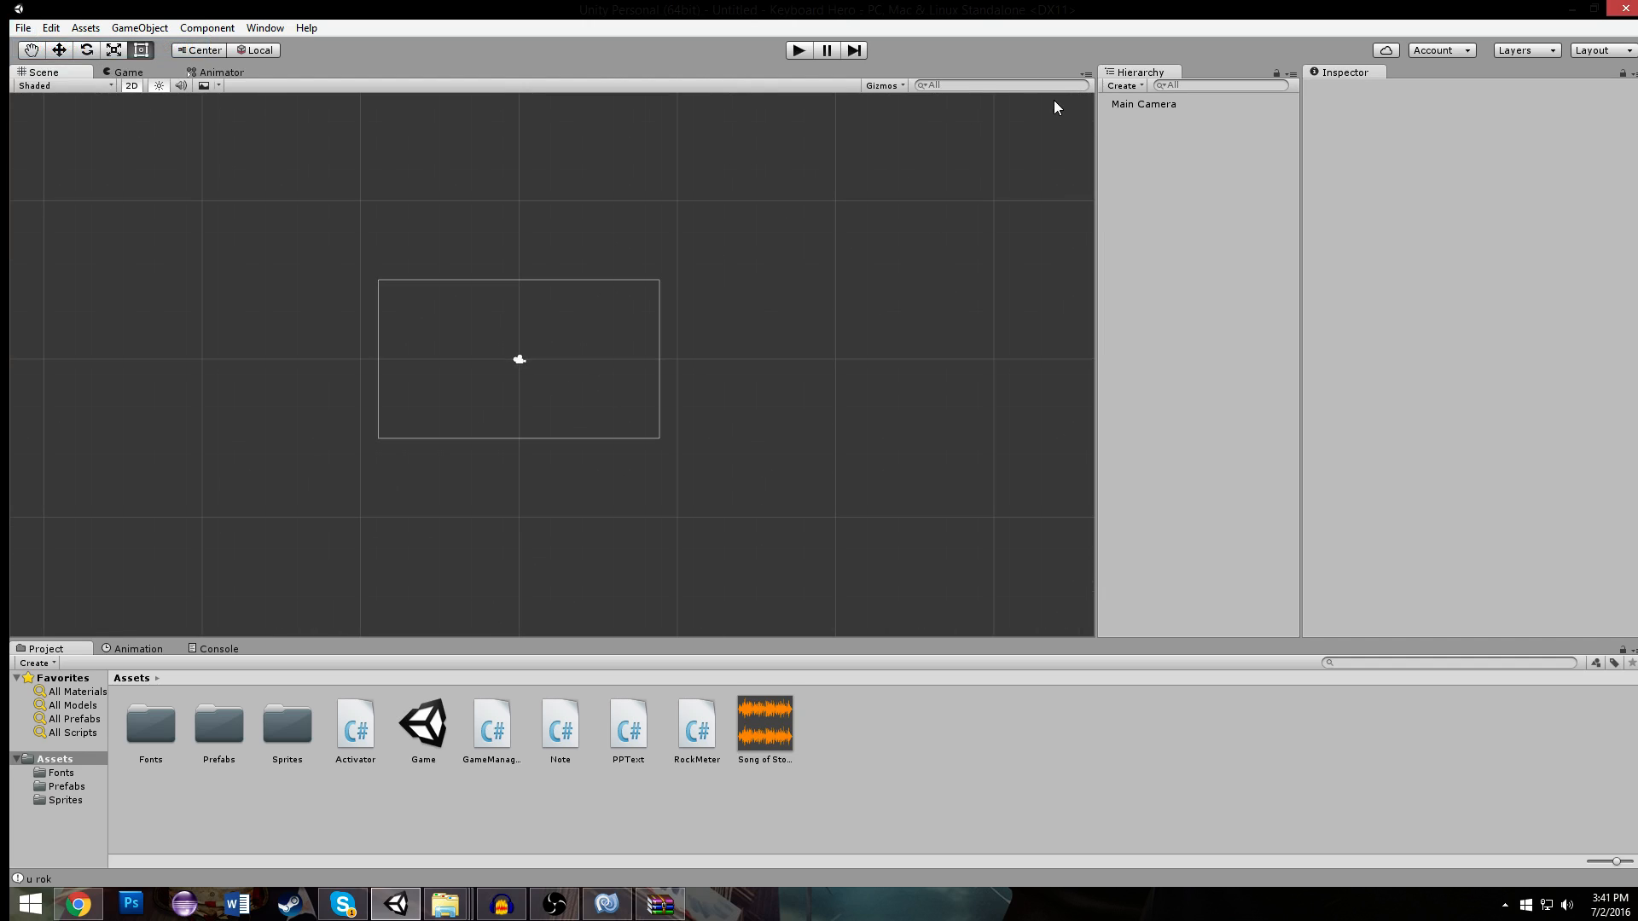
pyautogui.click(1122, 85)
pyautogui.click(1073, 100)
# - Duplicate the Game scene asset, open the copy and rename it Win
pyautogui.click(435, 751)
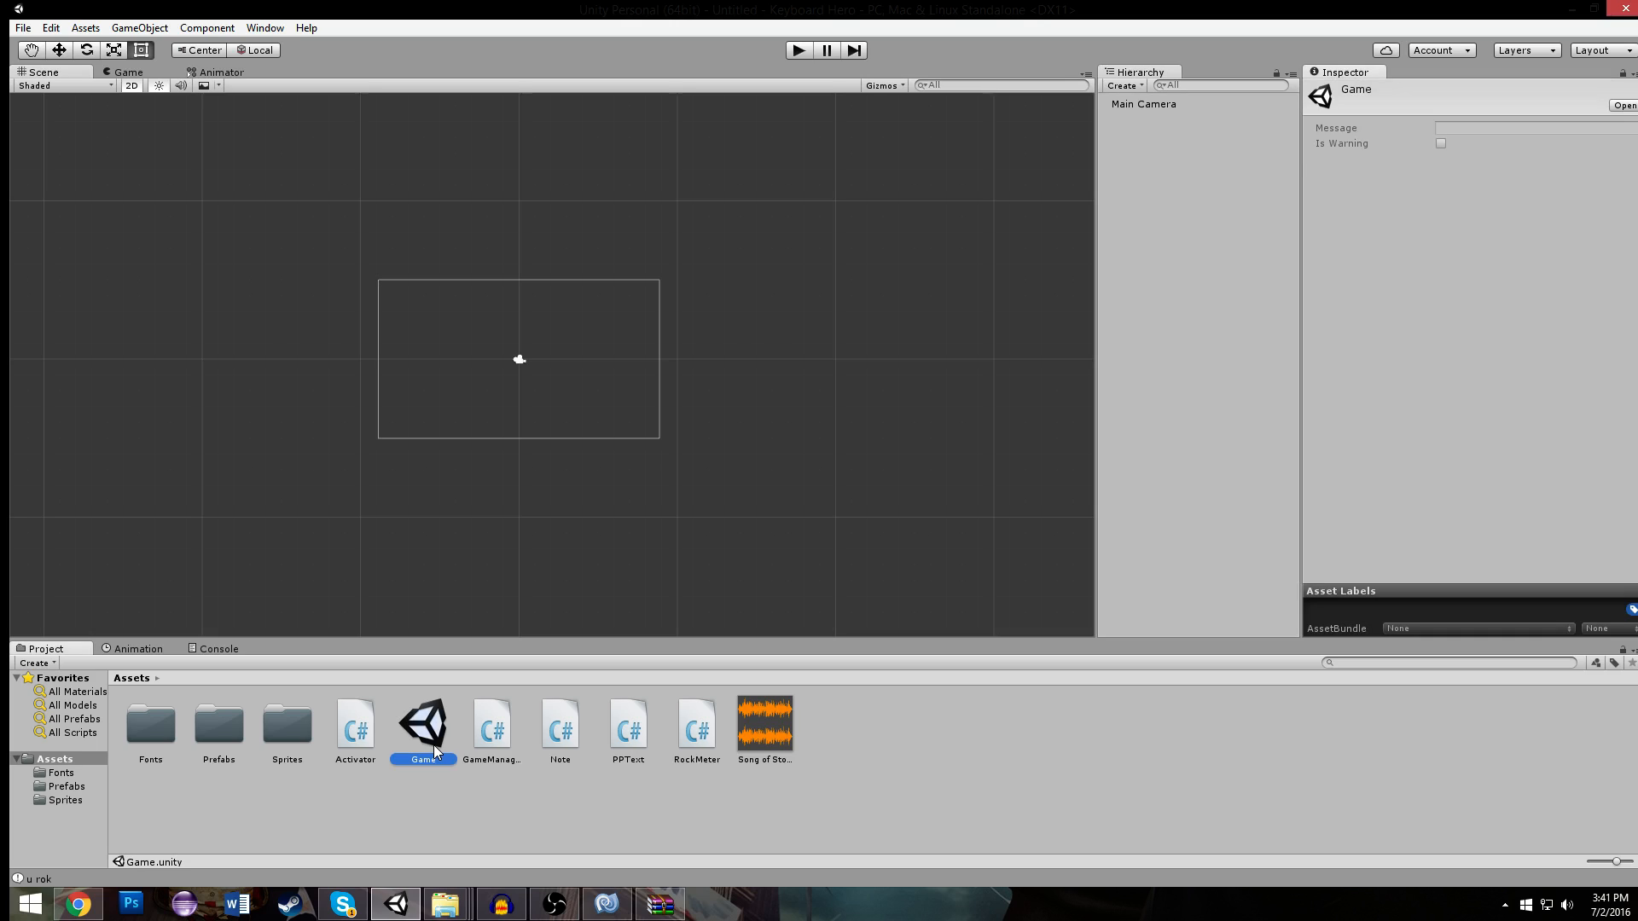
pyautogui.hotkey('ctrl', 'd')
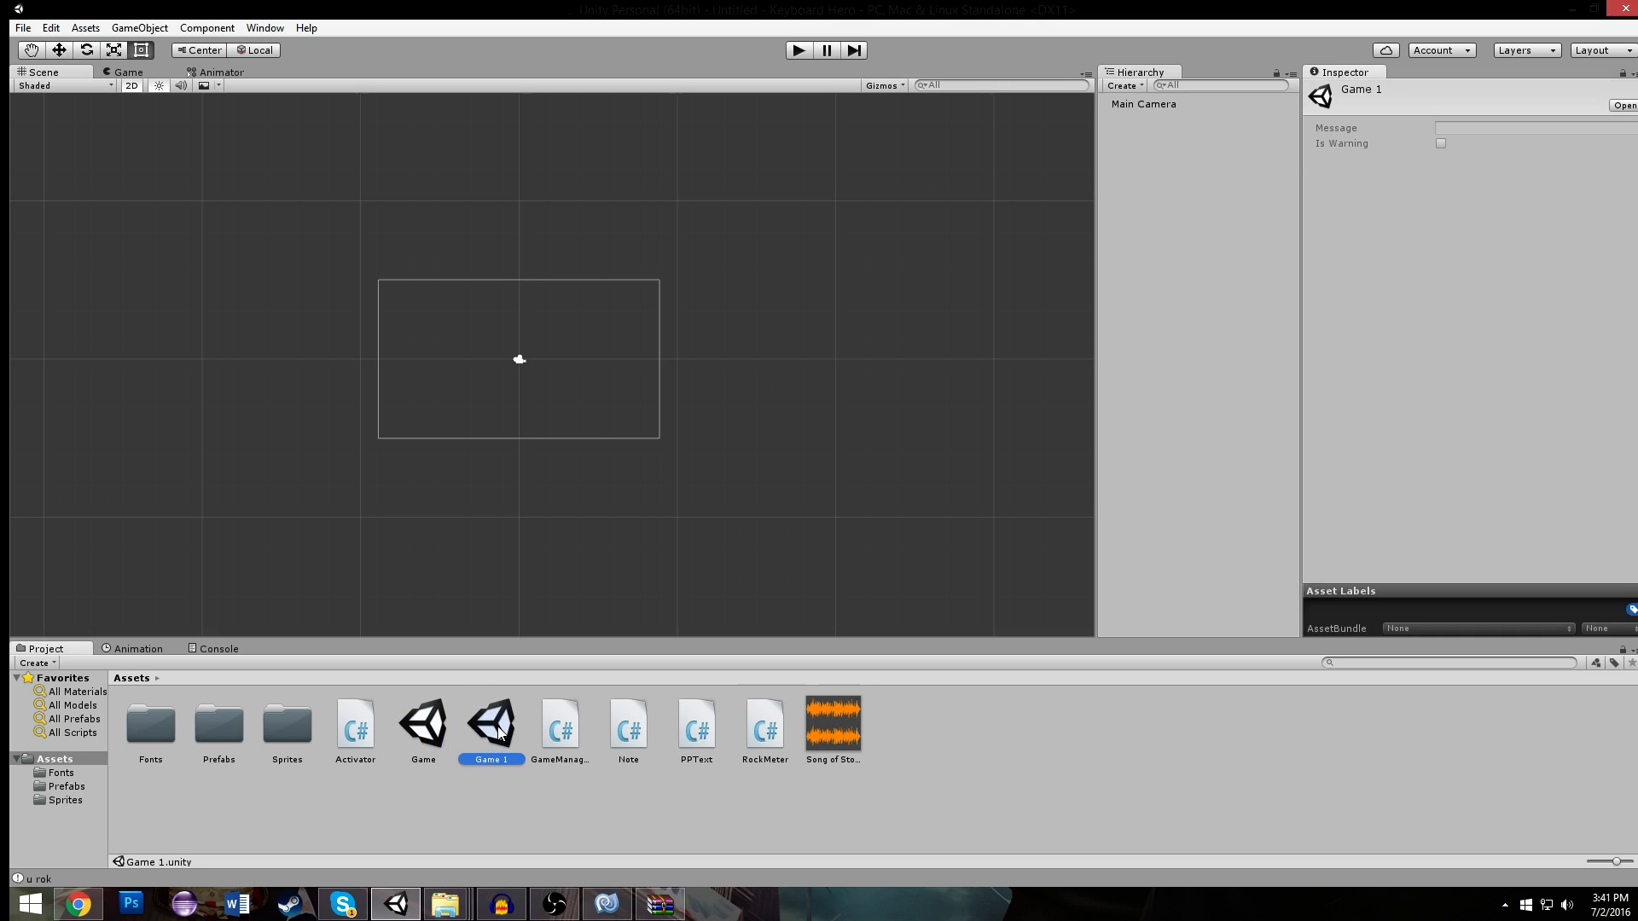
pyautogui.doubleClick(498, 743)
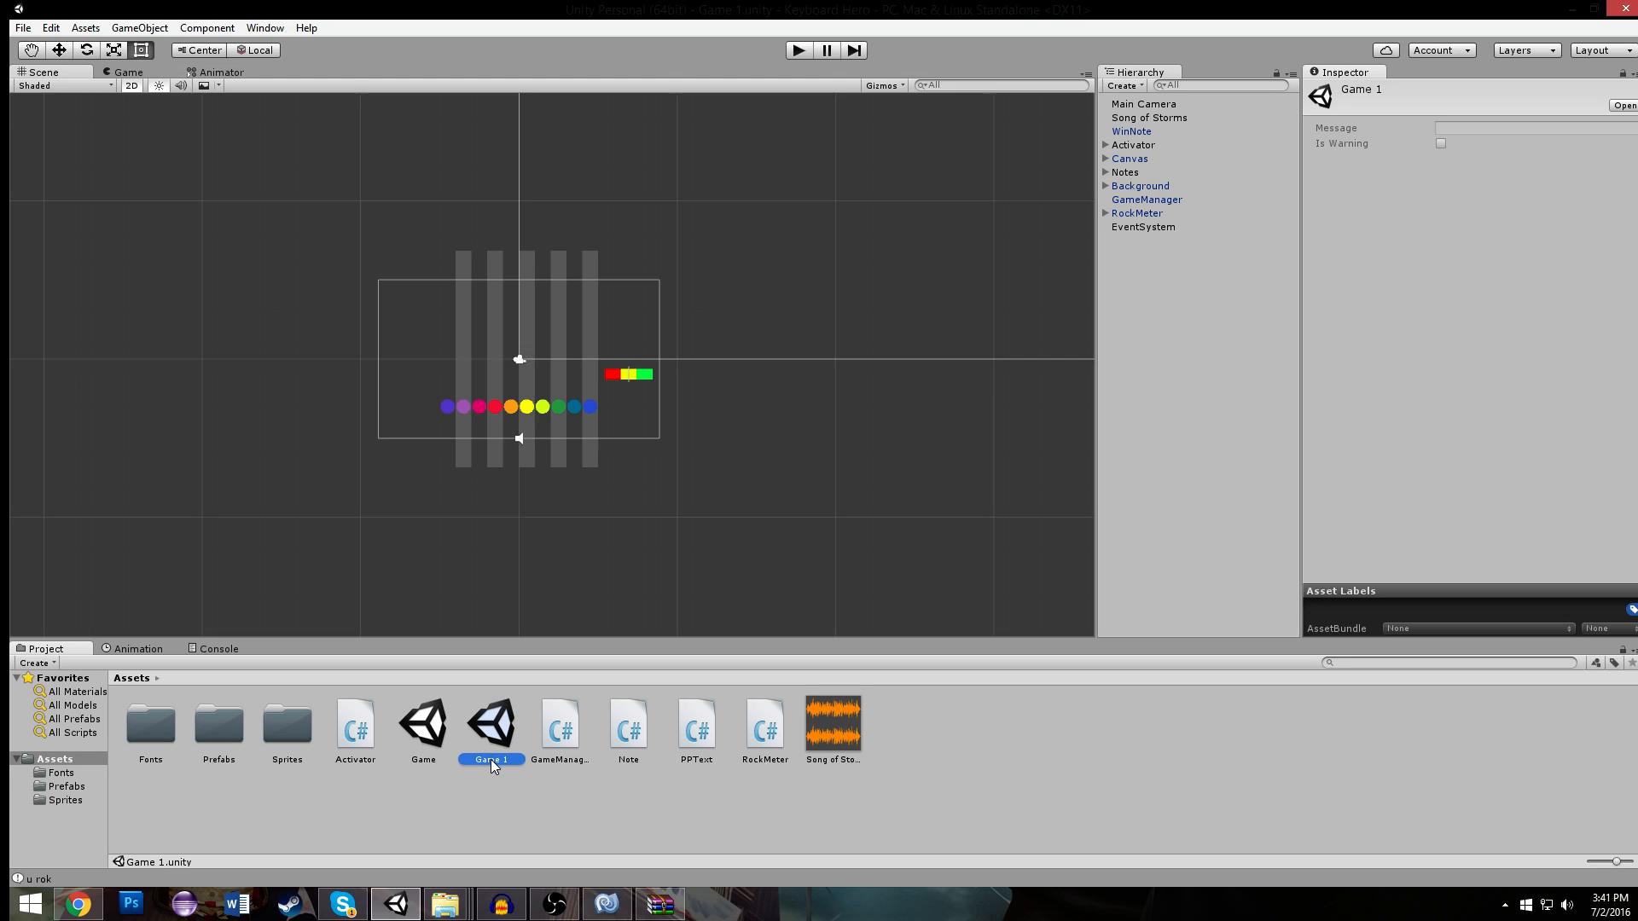
pyautogui.write('Lin')
pyautogui.press('Return')
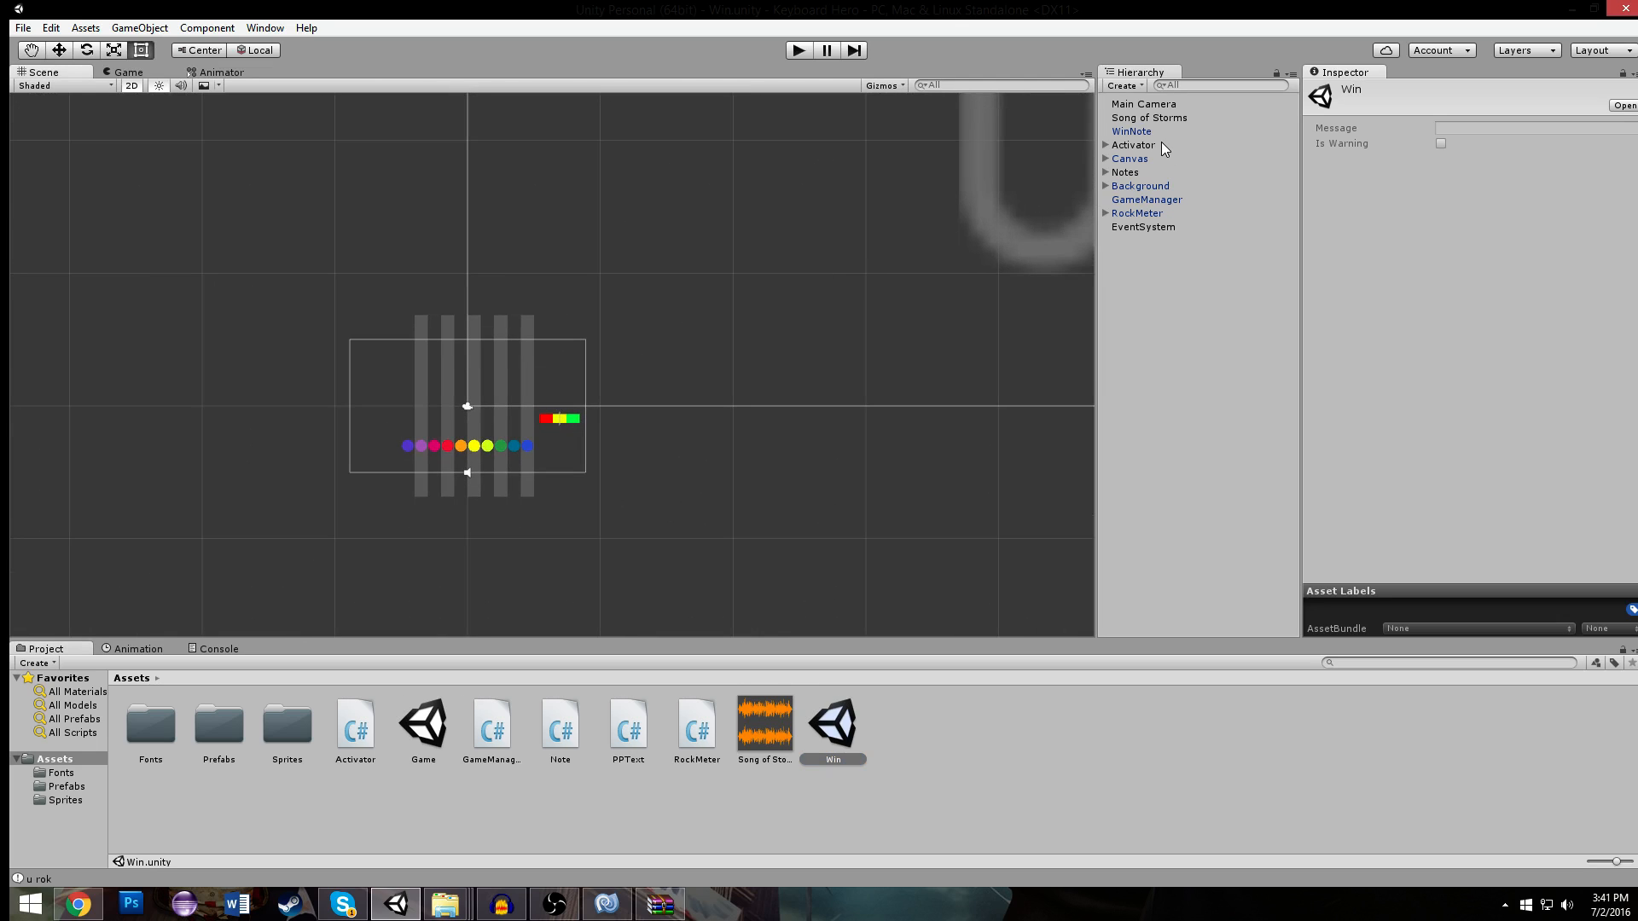
# - Delete the Song of Storms, WinNote and Activator objects from the Win scene
pyautogui.click(1164, 117)
pyautogui.moveTo(806, 183); pyautogui.dragTo(731, 358, button='middle')
pyautogui.scroll(-12, 788, 264)
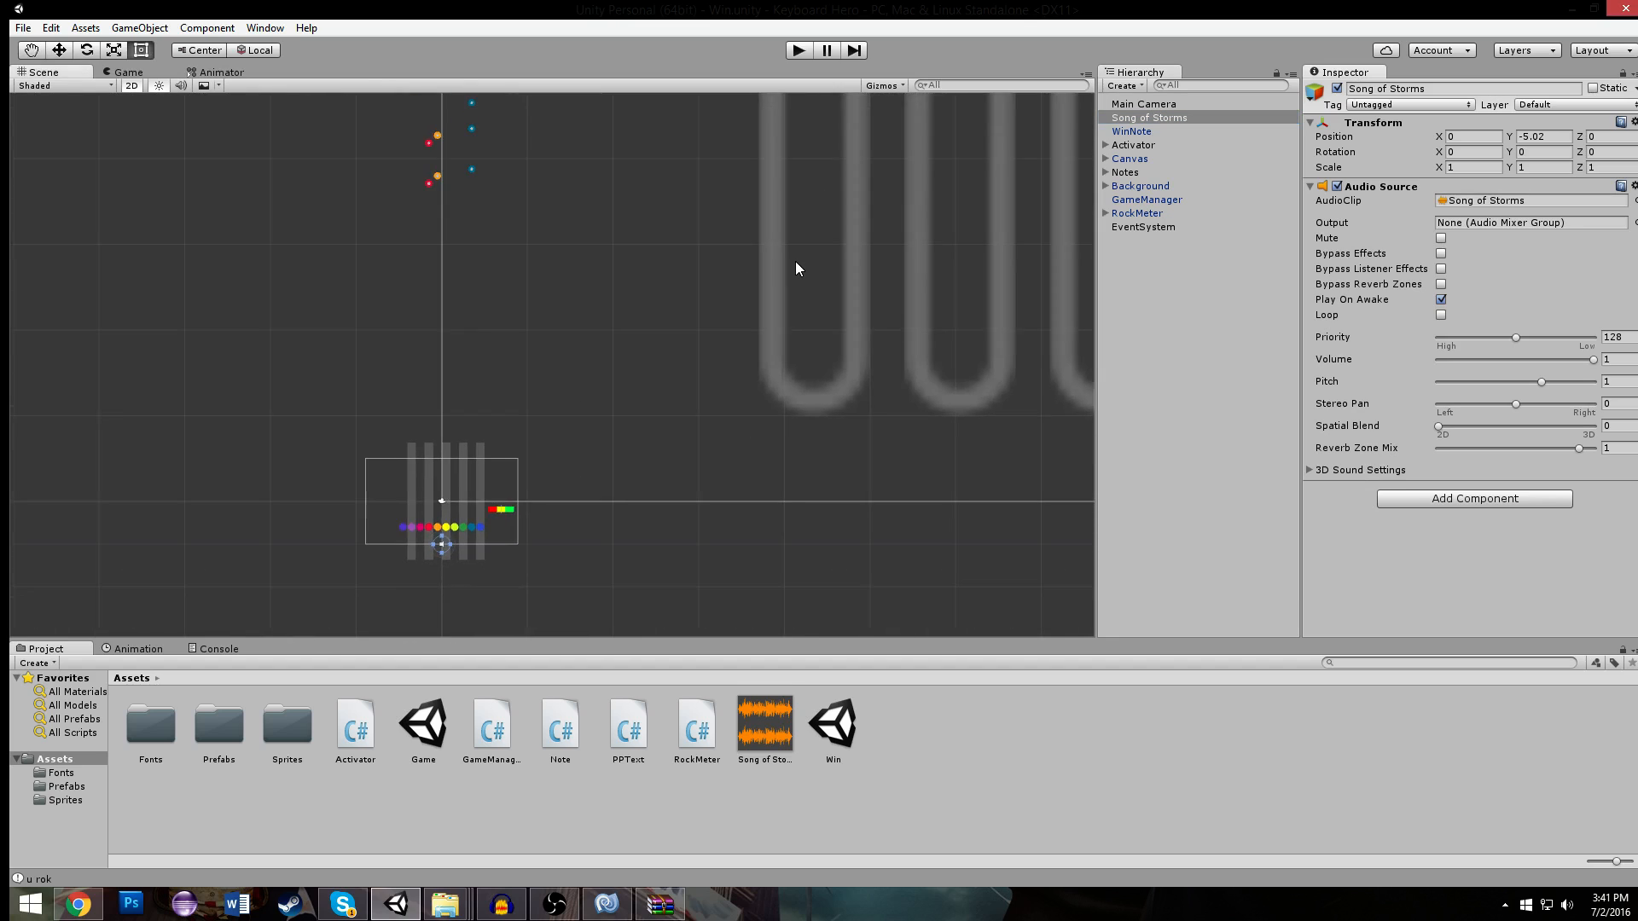
pyautogui.scroll(-5, 944, 164)
pyautogui.moveTo(945, 164); pyautogui.dragTo(765, 277, button='middle')
pyautogui.scroll(-6, 969, 151)
pyautogui.press('Delete')
pyautogui.click(1146, 117)
pyautogui.press('Delete')
pyautogui.click(1147, 116)
pyautogui.press('Delete')
pyautogui.click(1145, 120)
pyautogui.press('Delete')
pyautogui.click(1145, 116)
pyautogui.press('Delete')
pyautogui.click(1151, 117)
pyautogui.press('Delete')
pyautogui.click(1153, 118)
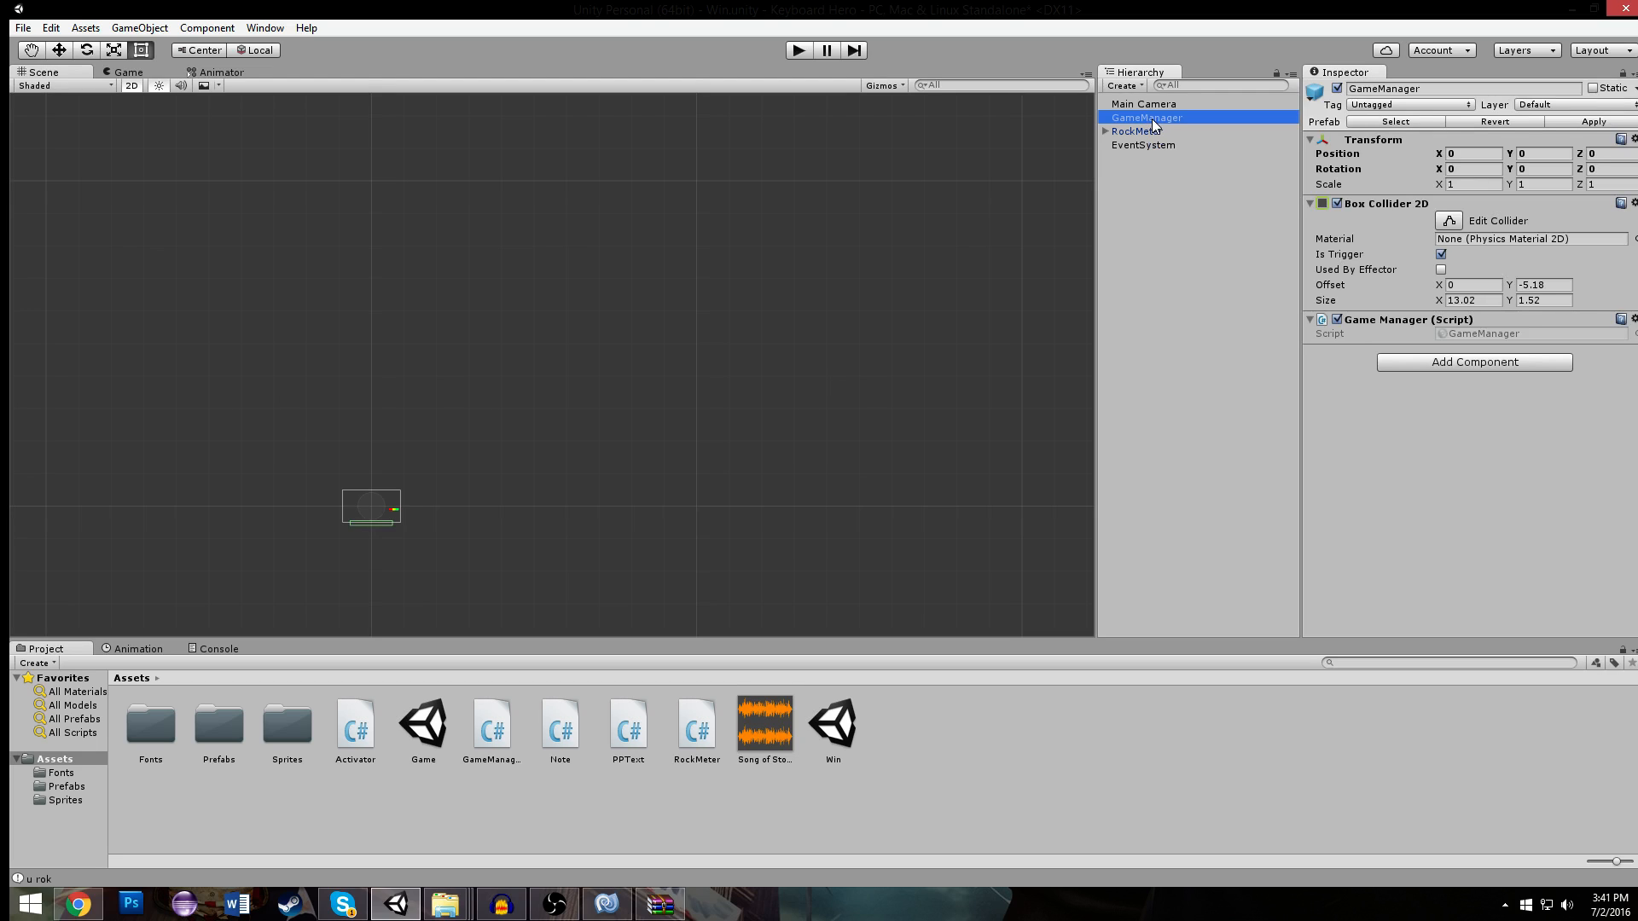
pyautogui.press('Delete')
pyautogui.click(1153, 118)
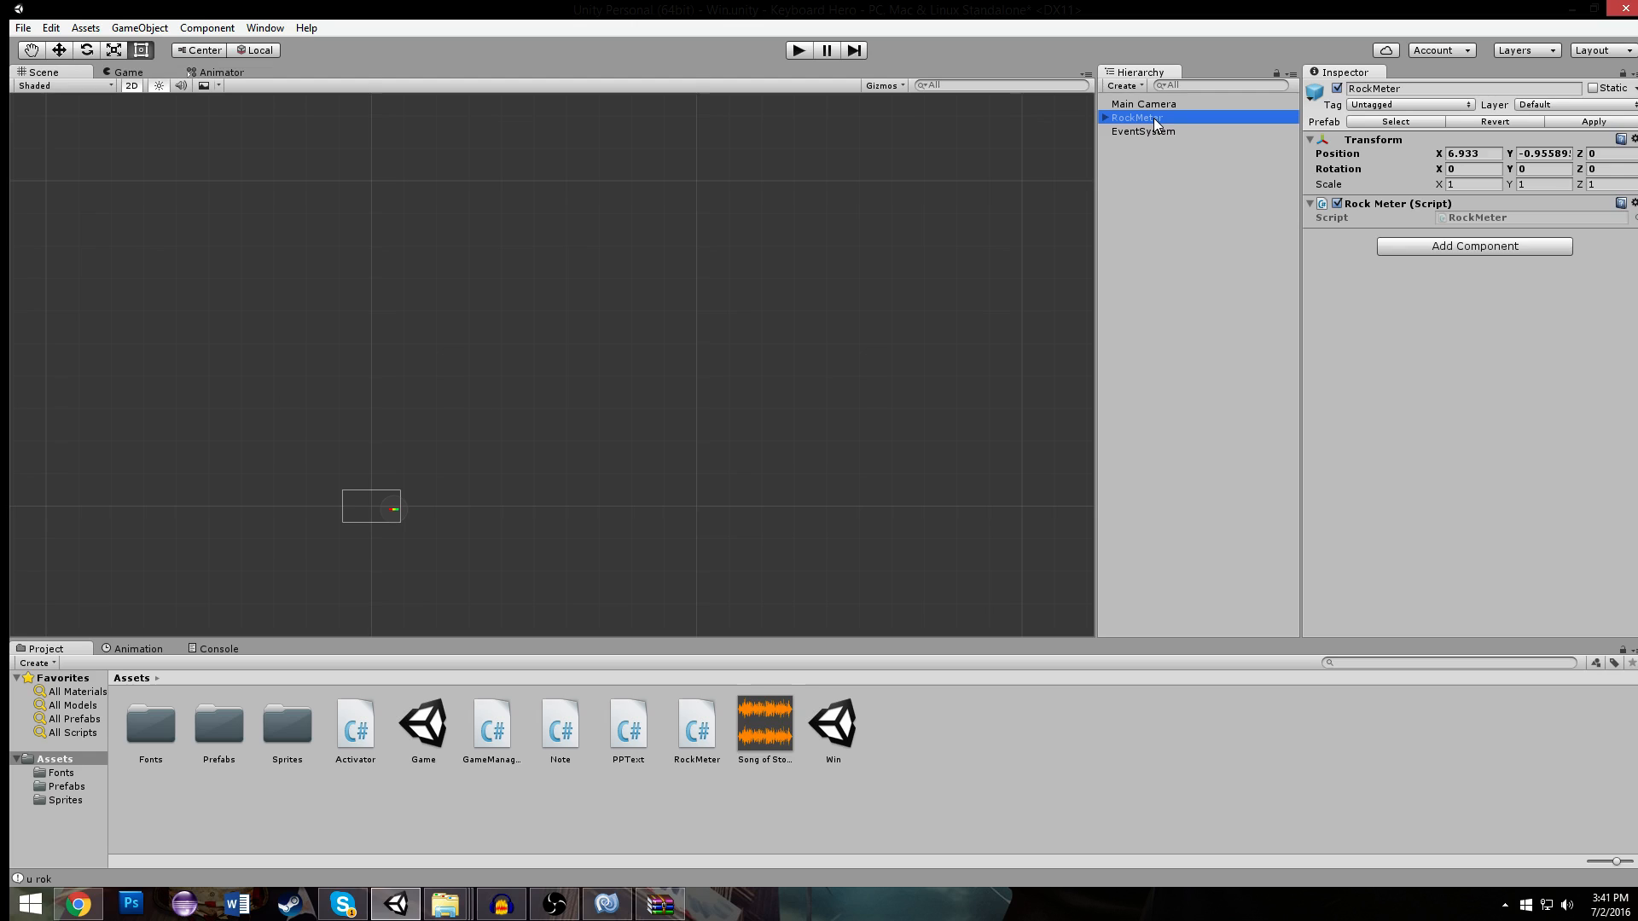
pyautogui.hotkey('ctrl', 'z')
pyautogui.hotkey('ctrl', 'z')
pyautogui.hotkey('ctrl', 'z')
pyautogui.hotkey('ctrl', 'z')
pyautogui.hotkey('ctrl', 'z')
pyautogui.hotkey('ctrl', 'z')
pyautogui.hotkey('ctrl', 'z')
pyautogui.hotkey('ctrl', 'z')
pyautogui.hotkey('ctrl', 'z')
pyautogui.hotkey('ctrl', 'z')
pyautogui.hotkey('ctrl', 'z')
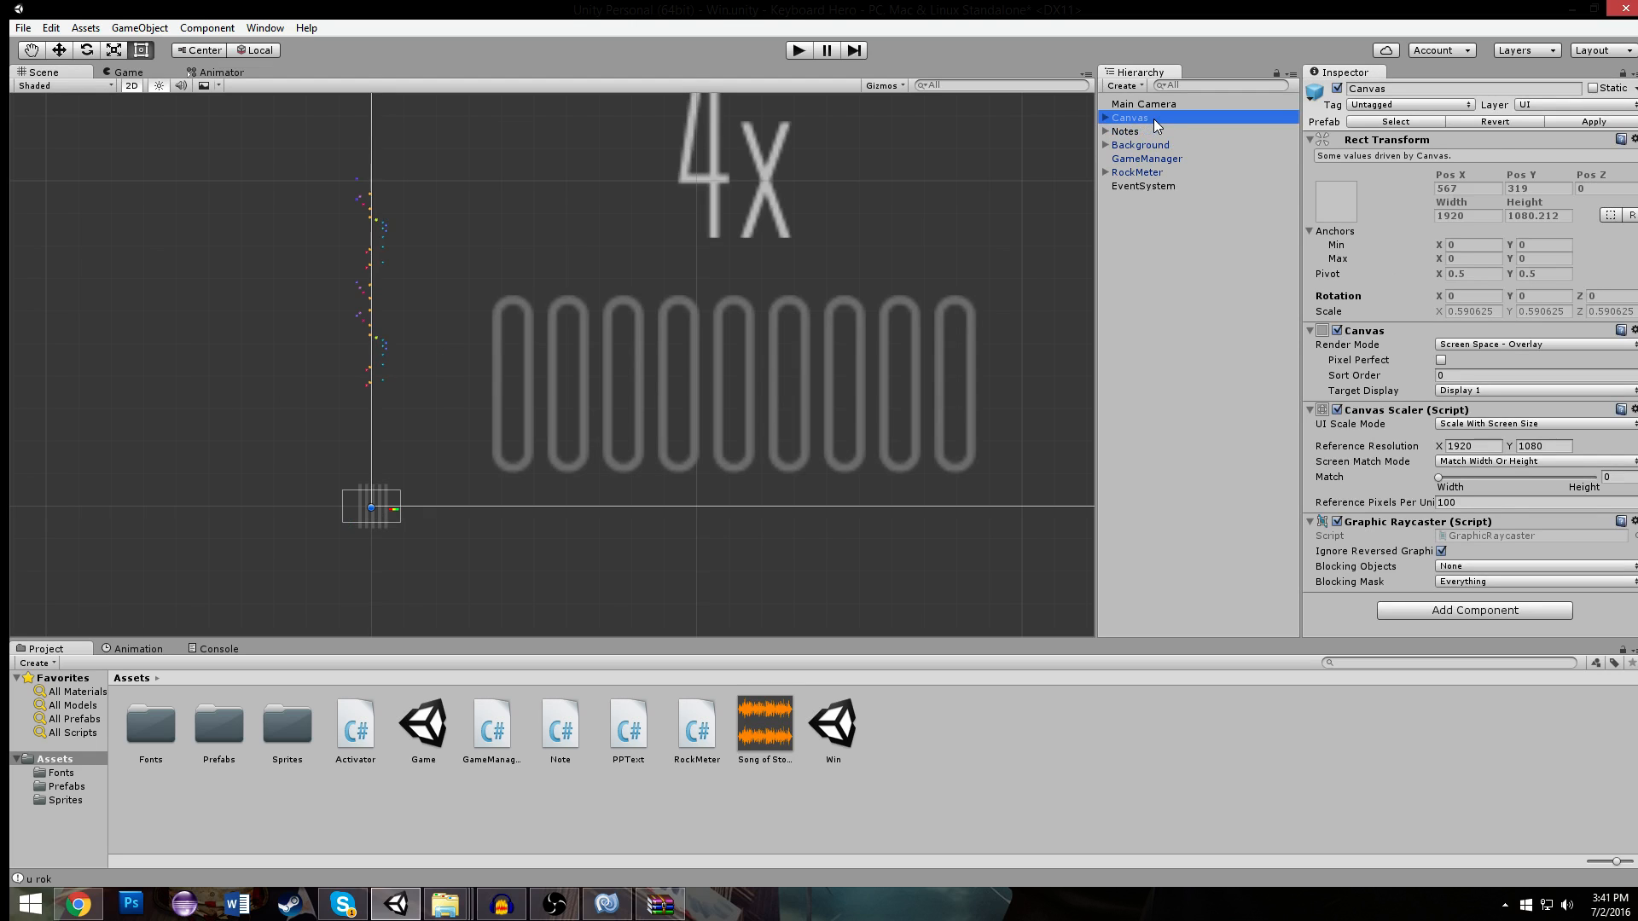
# - Delete the Notes, Background, GameManager and RockMeter objects, keeping the Canvas
pyautogui.click(1153, 131)
pyautogui.press('Delete')
pyautogui.click(1153, 130)
pyautogui.press('Delete')
# - Expand the Canvas and move its first Text, the score display, to just above the canvas centre
pyautogui.click(1138, 119)
pyautogui.click(1105, 118)
pyautogui.scroll(-9, 816, 217)
pyautogui.moveTo(816, 225); pyautogui.dragTo(370, 540, button='middle')
pyautogui.scroll(-15, 495, 365)
pyautogui.moveTo(519, 355); pyautogui.dragTo(426, 353, button='middle')
pyautogui.scroll(8, 410, 357)
pyautogui.click(1174, 132)
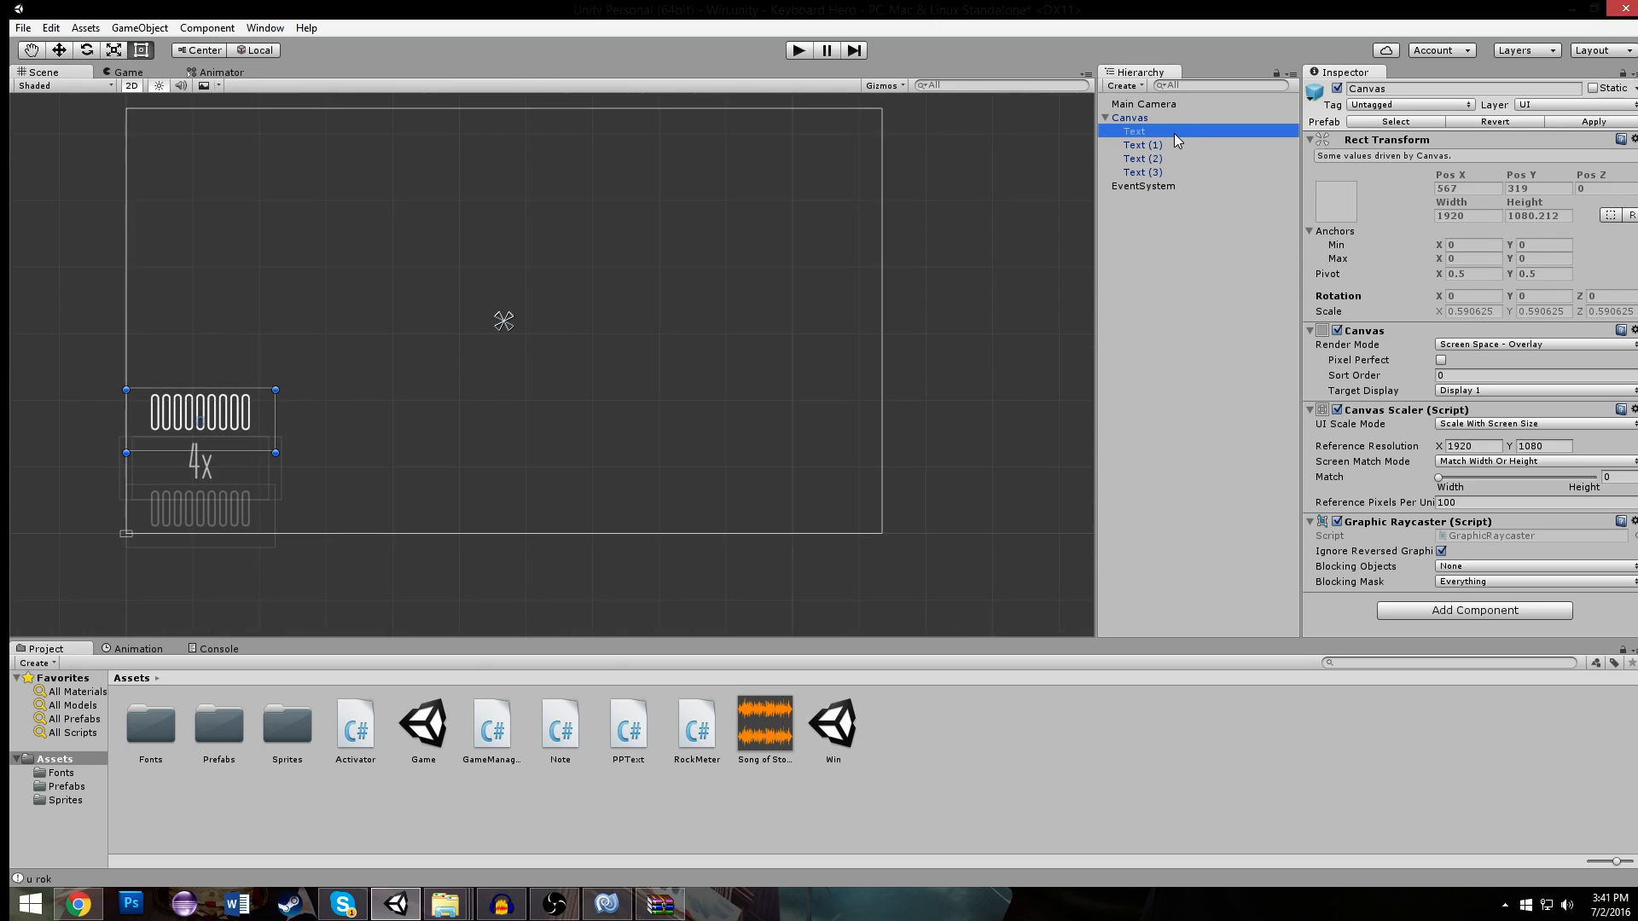
pyautogui.moveTo(245, 415); pyautogui.dragTo(548, 285)
# - Examine the properties of the score text and the multiplier digit text
pyautogui.scroll(-5, 1409, 423)
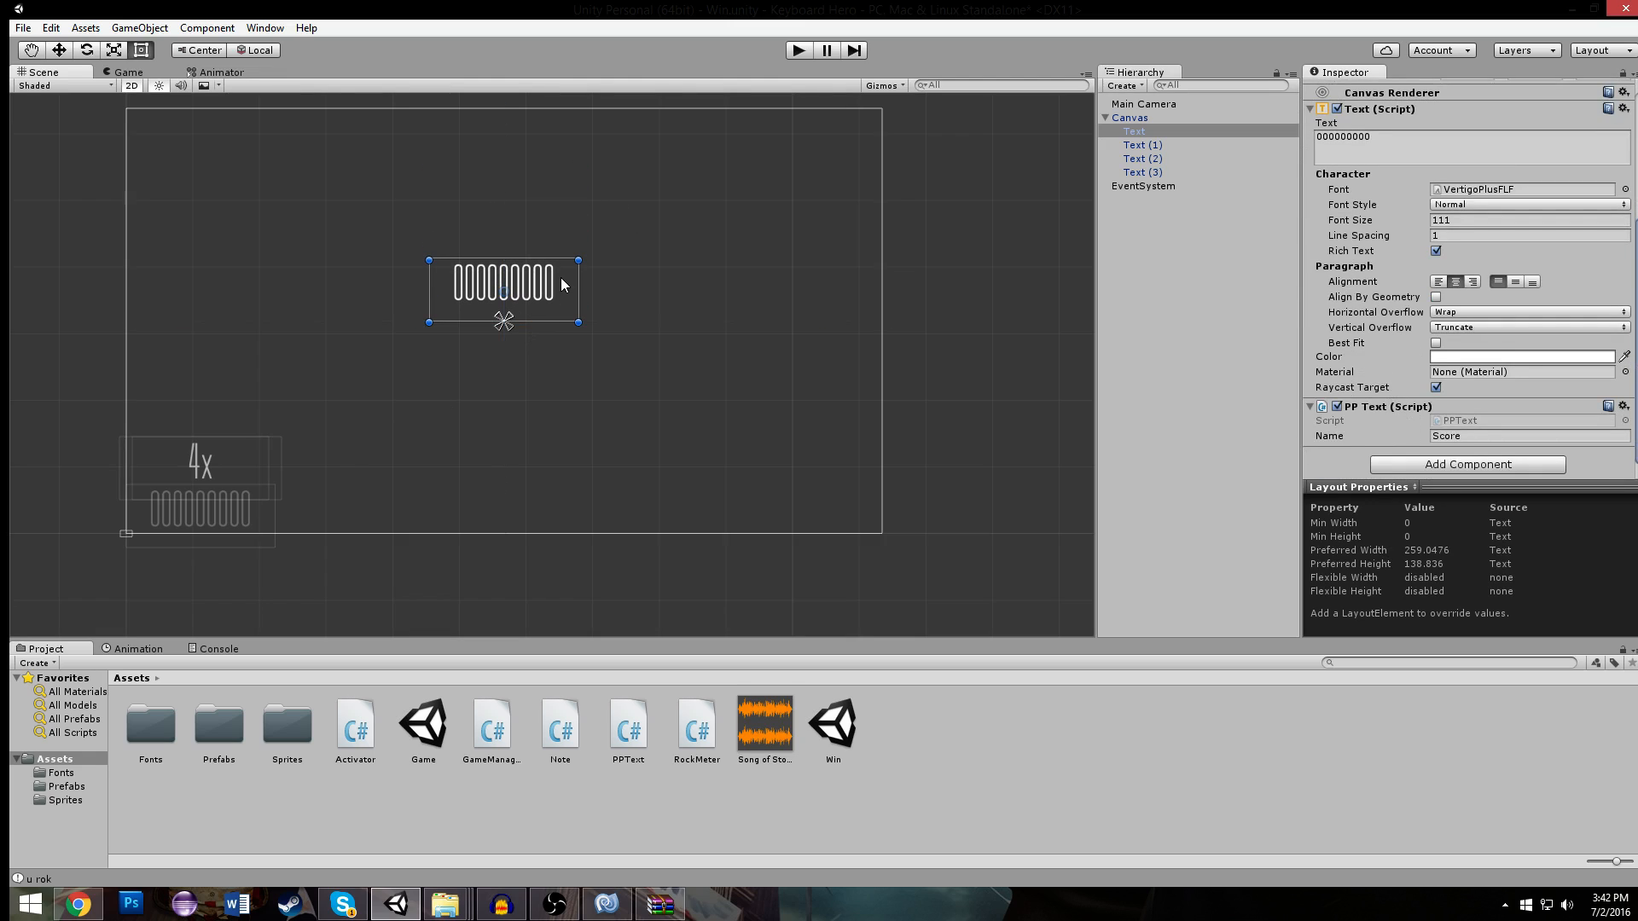
pyautogui.click(224, 462)
pyautogui.click(218, 459)
pyautogui.moveTo(218, 459)
pyautogui.mouseDown()
pyautogui.moveTo(273, 388)
pyautogui.moveTo(366, 365)
pyautogui.moveTo(208, 459)
pyautogui.mouseUp()
pyautogui.click(188, 463)
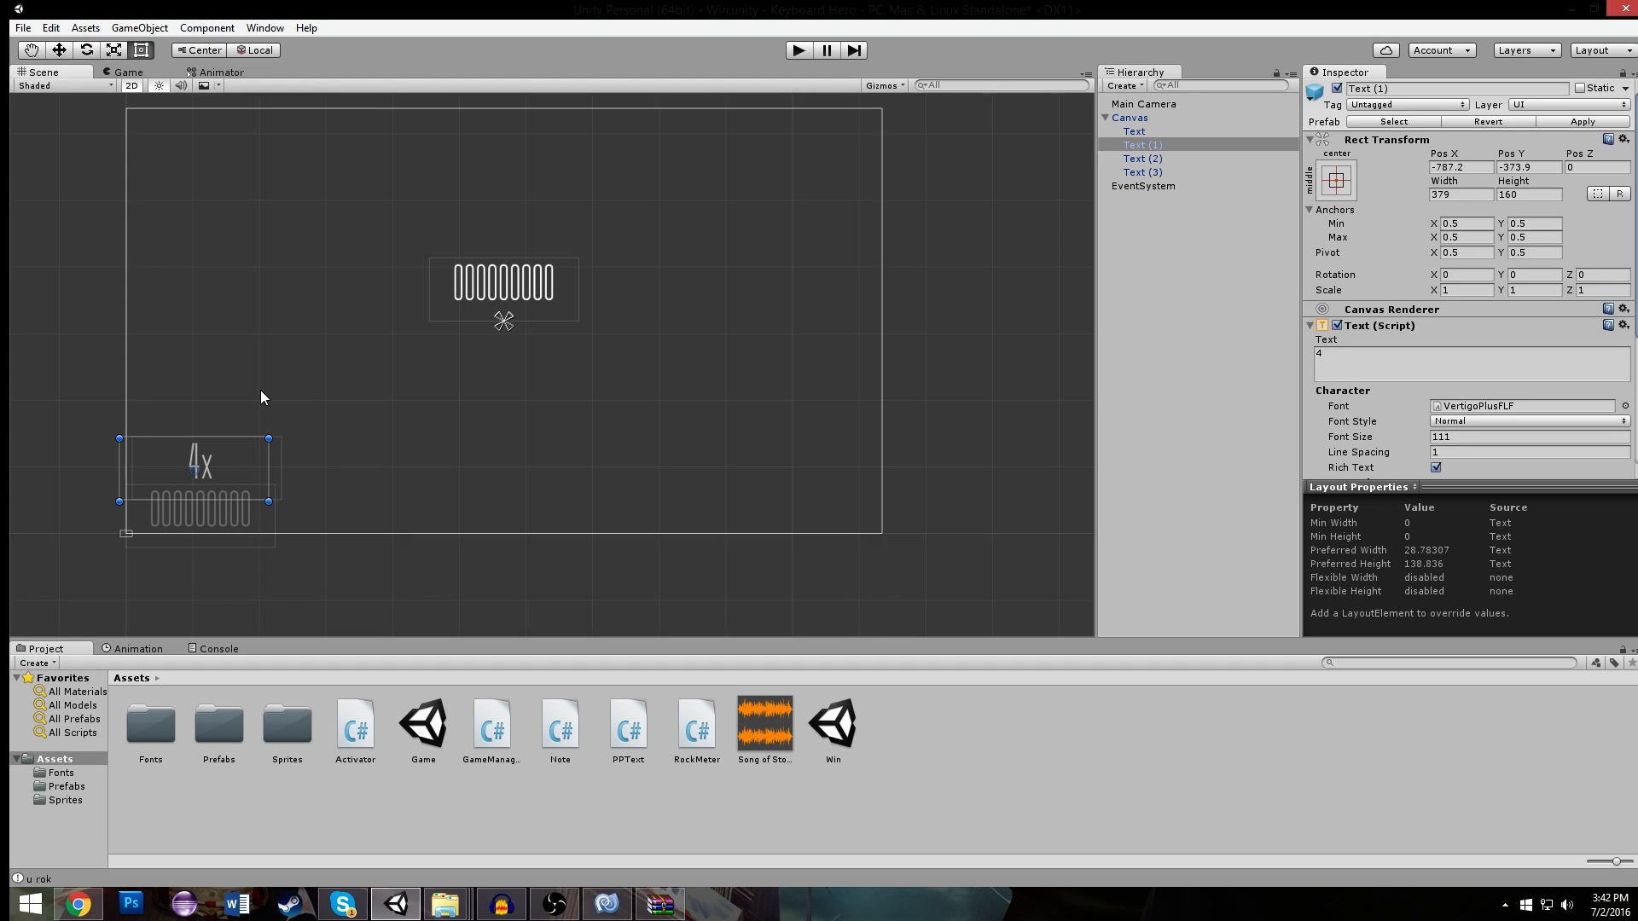
# - Switch to MonoDevelop and begin an if statement on streak below the multiplier conditions in AddStreak of GameManager.cs
pyautogui.click(607, 903)
pyautogui.scroll(3, 502, 431)
pyautogui.click(546, 566)
pyautogui.press('Return')
pyautogui.press('Return')
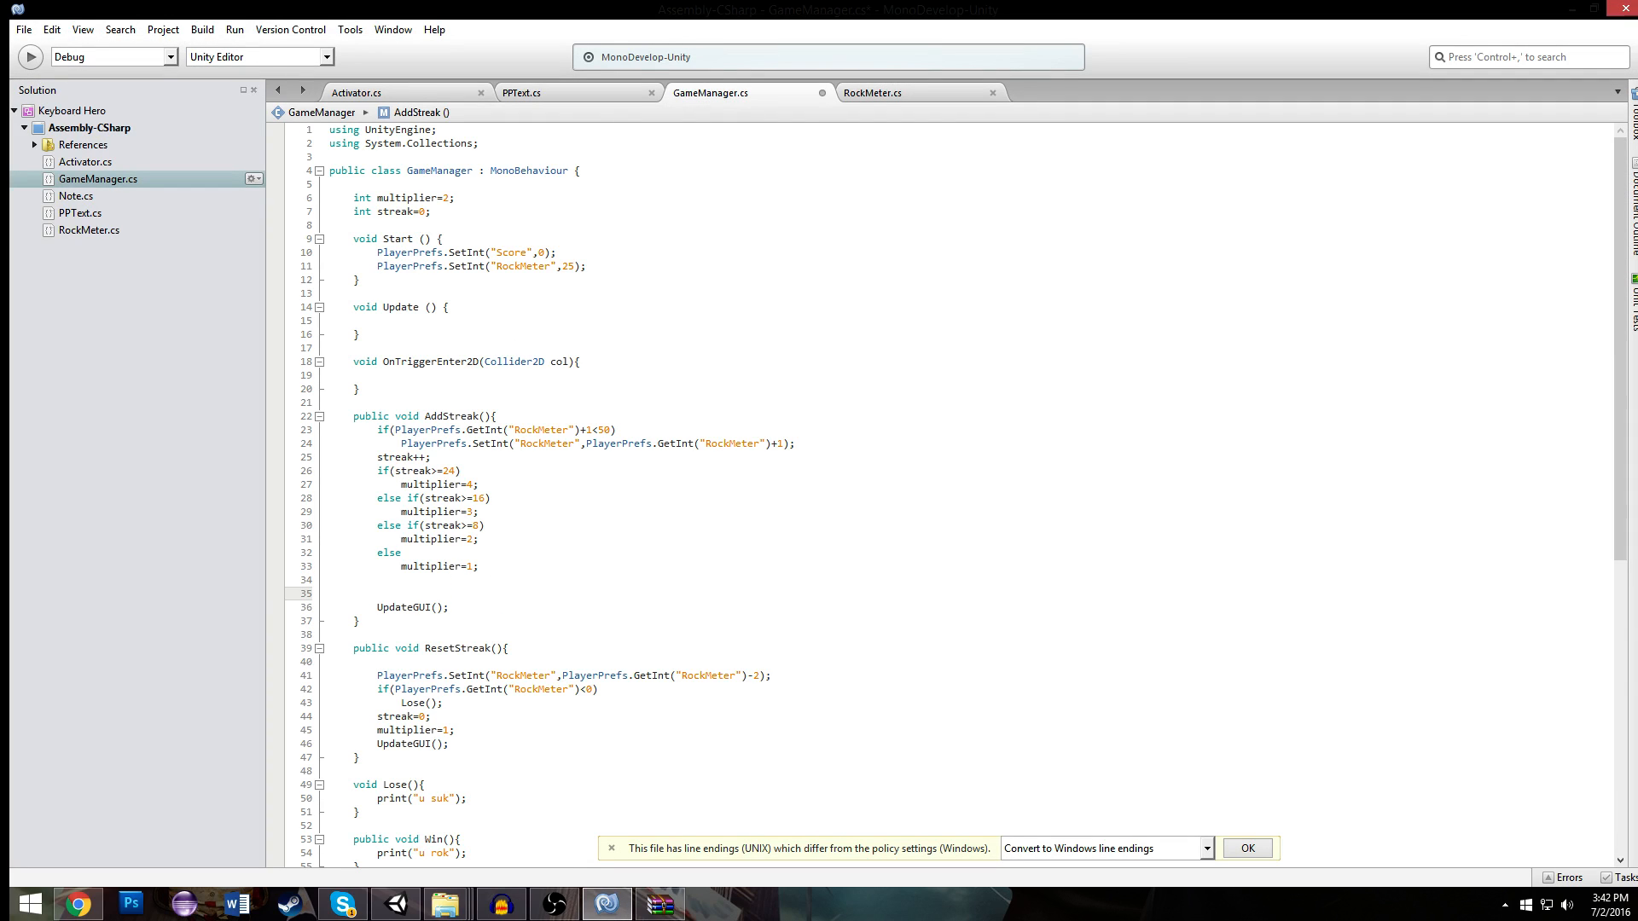
pyautogui.write('if')
pyautogui.write('(streak')
pyautogui.press('BackSpace')
pyautogui.press('BackSpace')
pyautogui.press('BackSpace')
pyautogui.press('BackSpace')
pyautogui.press('BackSpace')
pyautogui.press('BackSpace')
pyautogui.doubleClick(431, 443)
pyautogui.moveTo(395, 430); pyautogui.dragTo(578, 429)
pyautogui.hotkey('ctrl', 'c')
pyautogui.click(457, 593)
pyautogui.hotkey('ctrl', 'v')
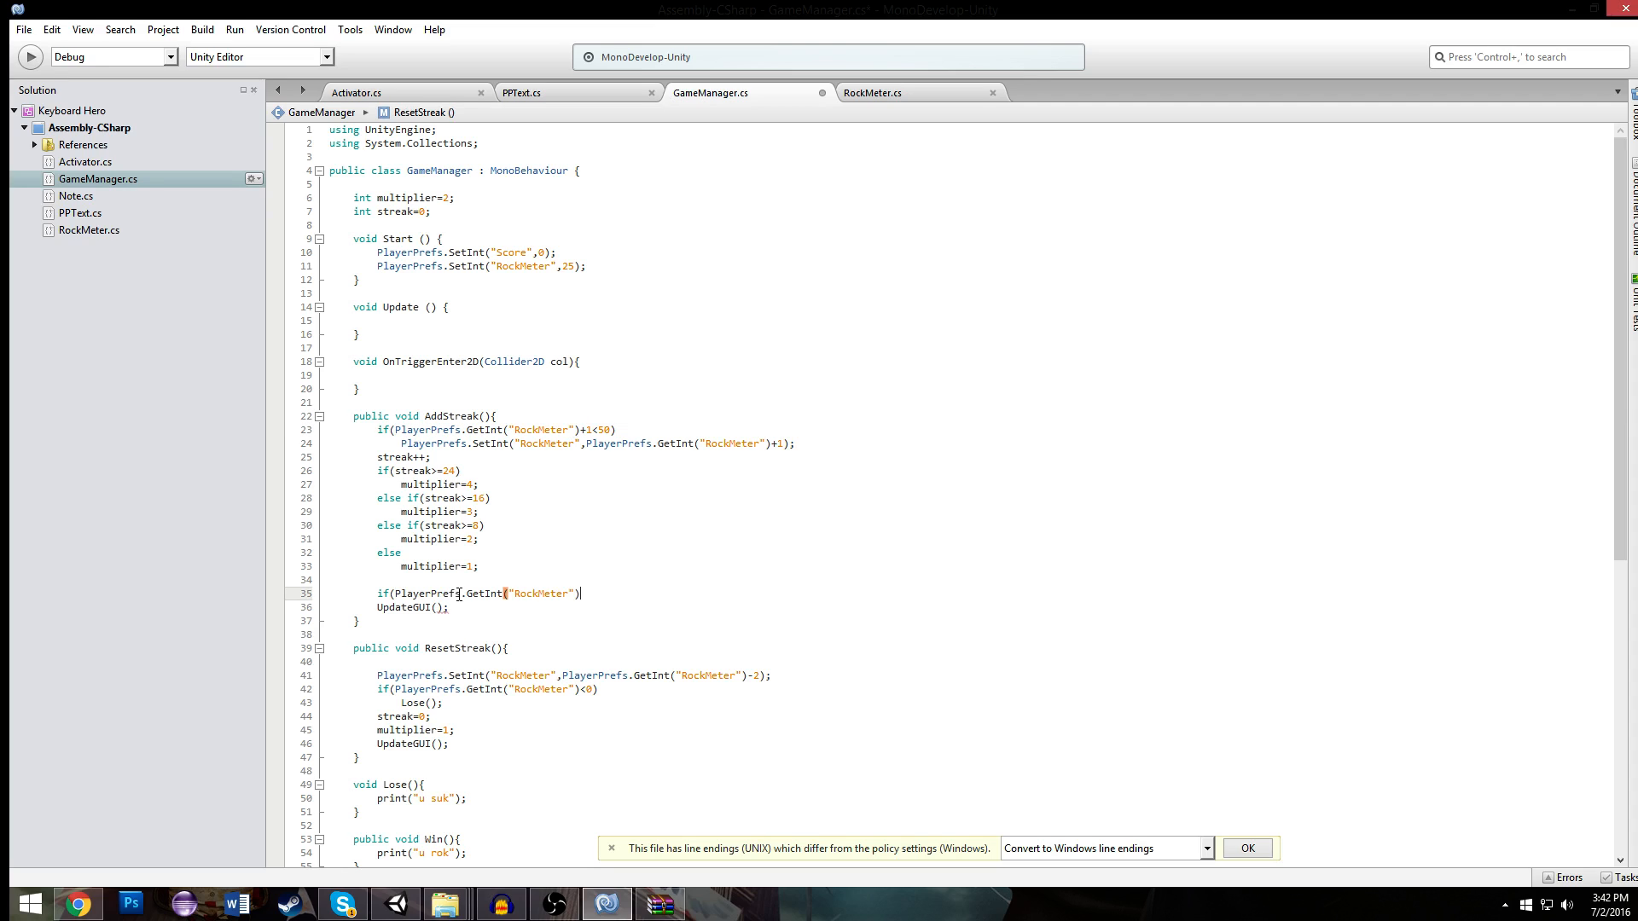
pyautogui.doubleClick(542, 593)
pyautogui.write('Srt')
pyautogui.press('BackSpace')
pyautogui.click(548, 588)
pyautogui.moveTo(569, 597); pyautogui.dragTo(401, 596)
pyautogui.write('strea')
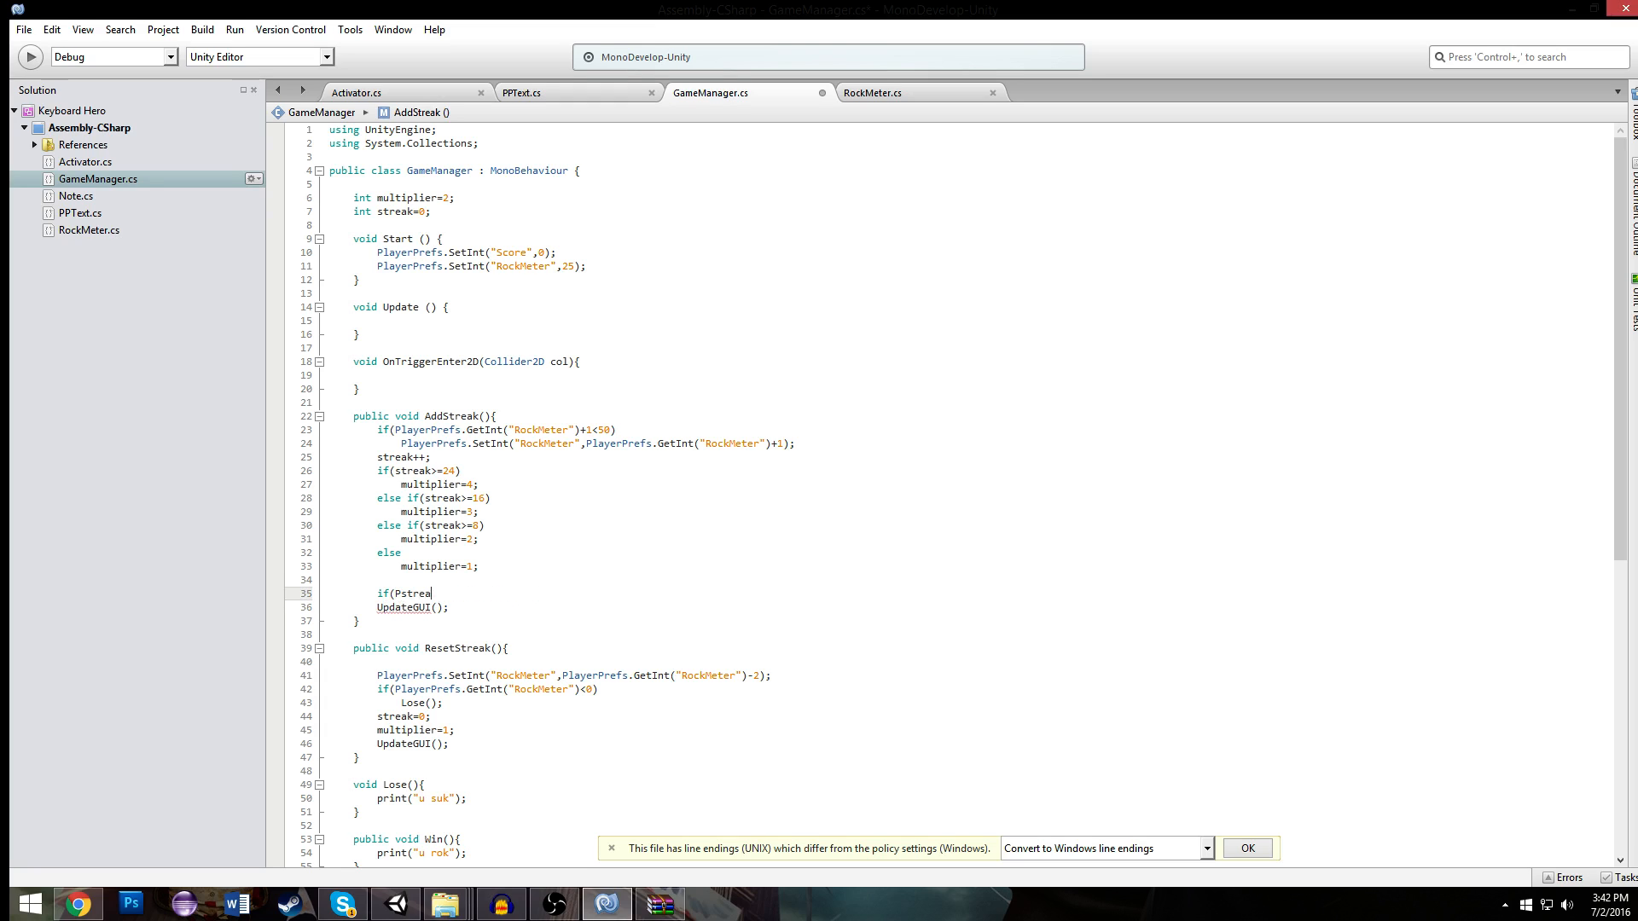
pyautogui.press('BackSpace')
pyautogui.press('BackSpace')
pyautogui.press('BackSpace')
pyautogui.press('BackSpace')
pyautogui.press('BackSpace')
pyautogui.write('streak')
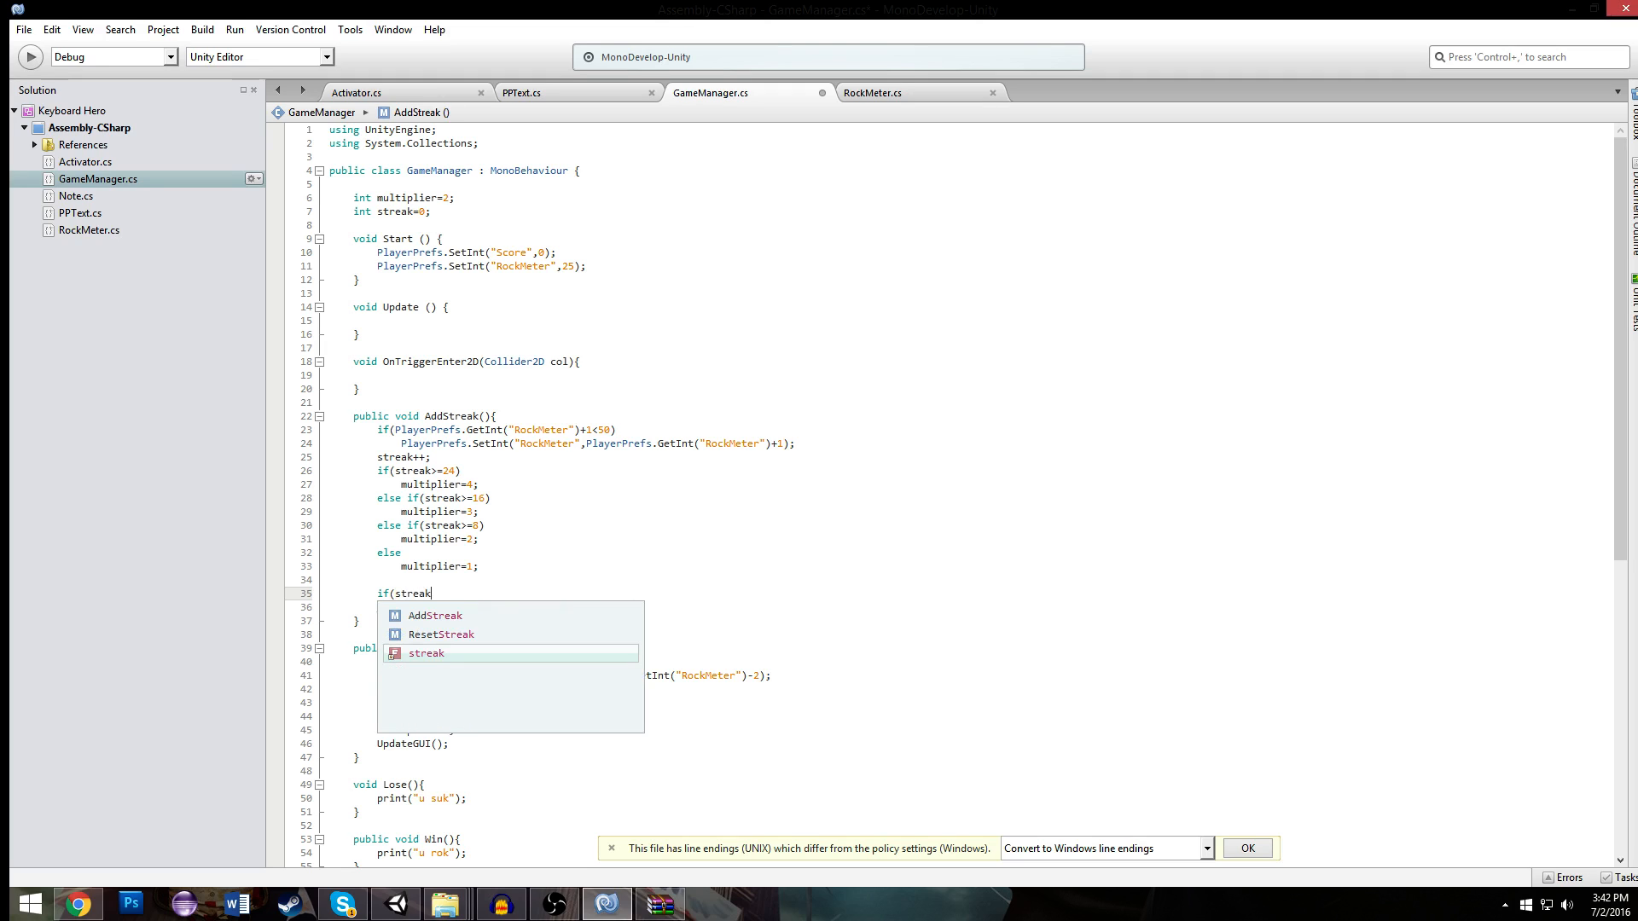
pyautogui.write('>Pl')
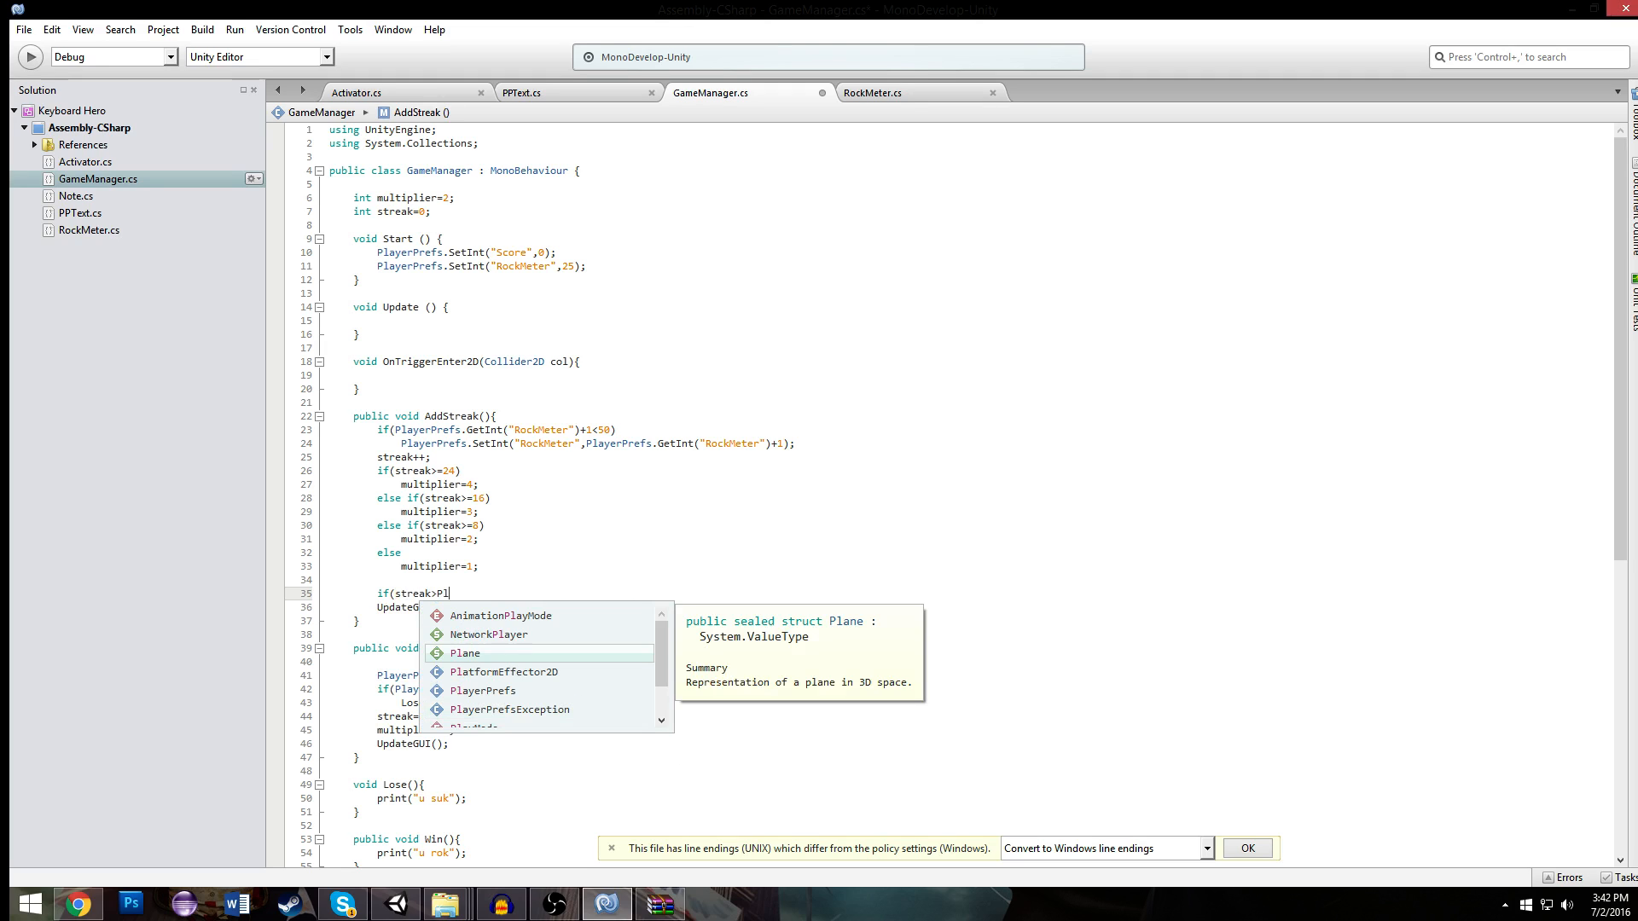
pyautogui.write('ayerPrefs.')
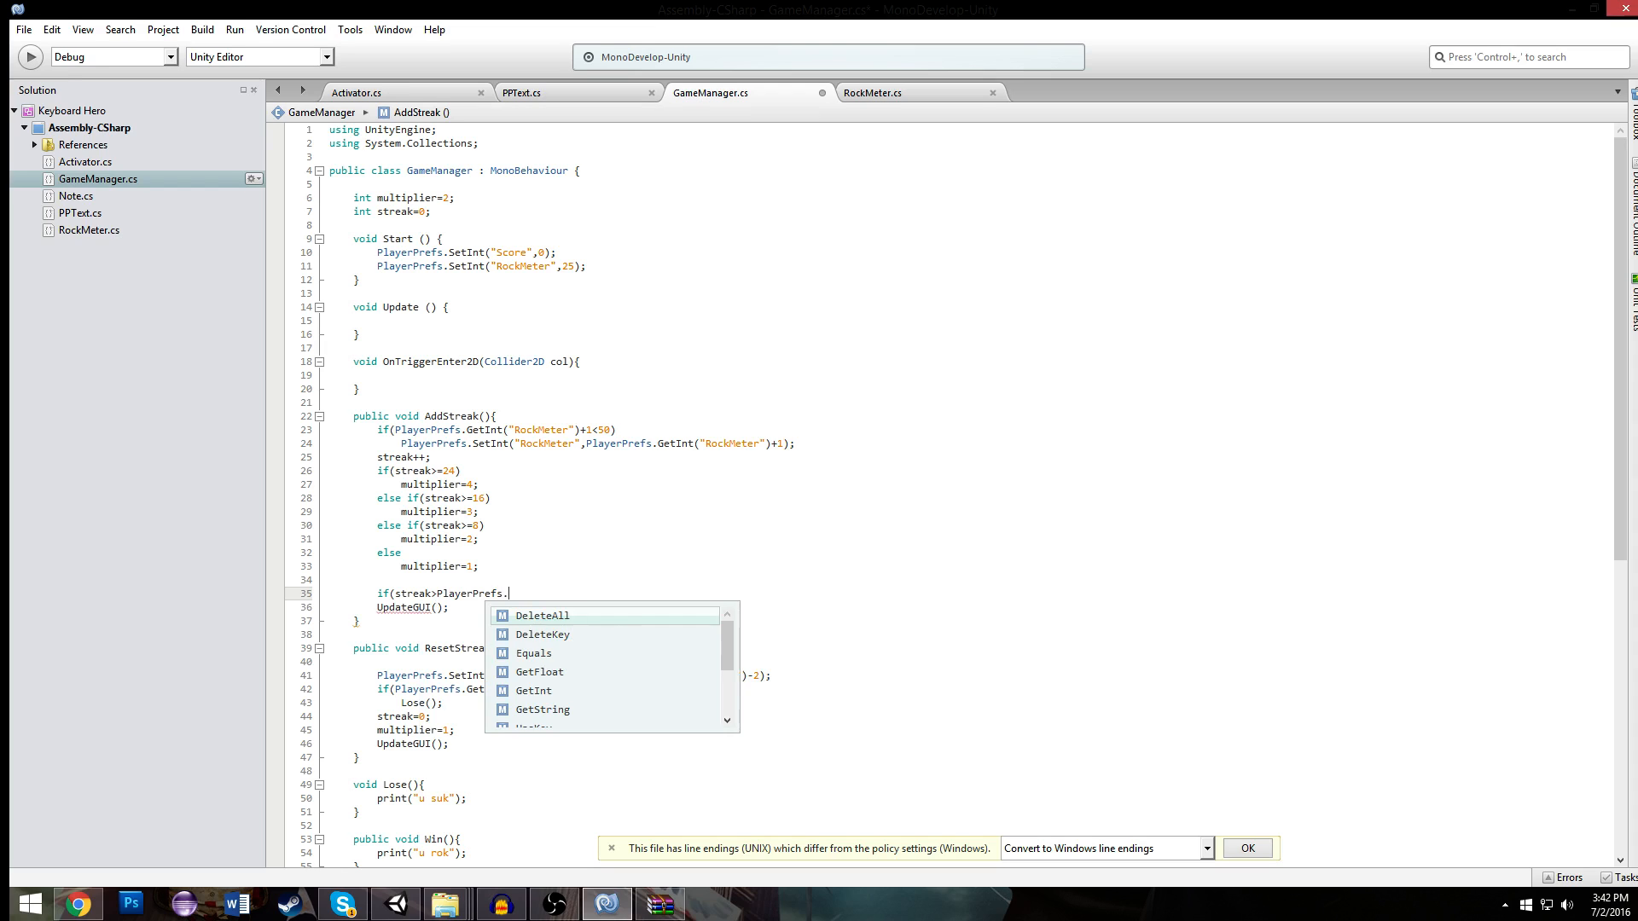
pyautogui.write('GetInt(:')
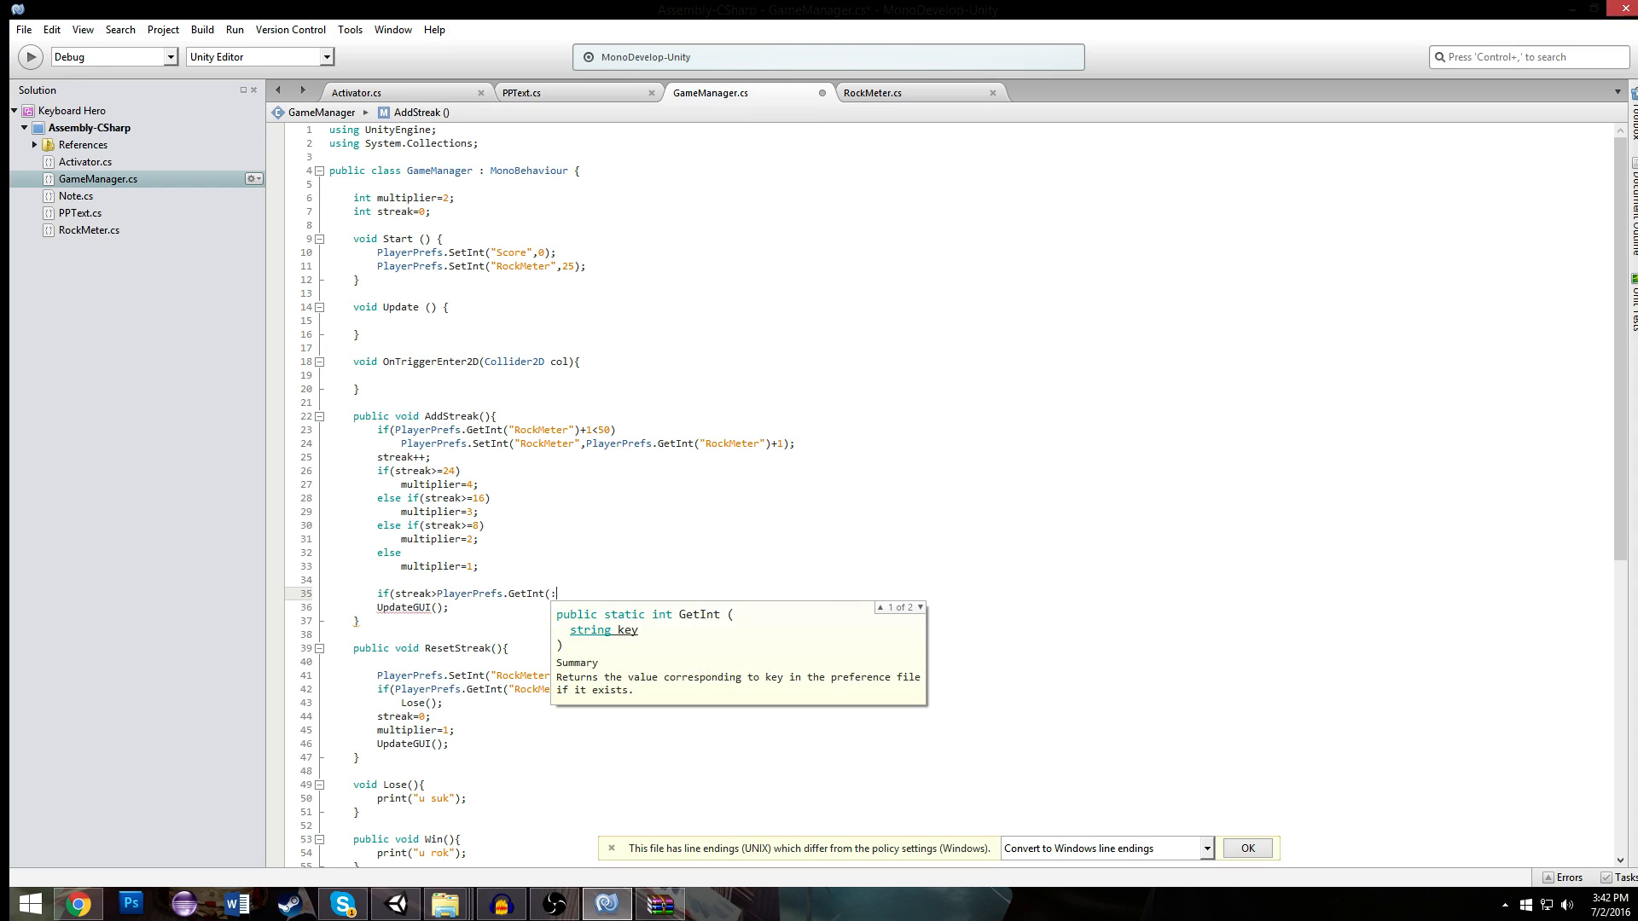
pyautogui.press('BackSpace')
pyautogui.write('"HighStreak"(')
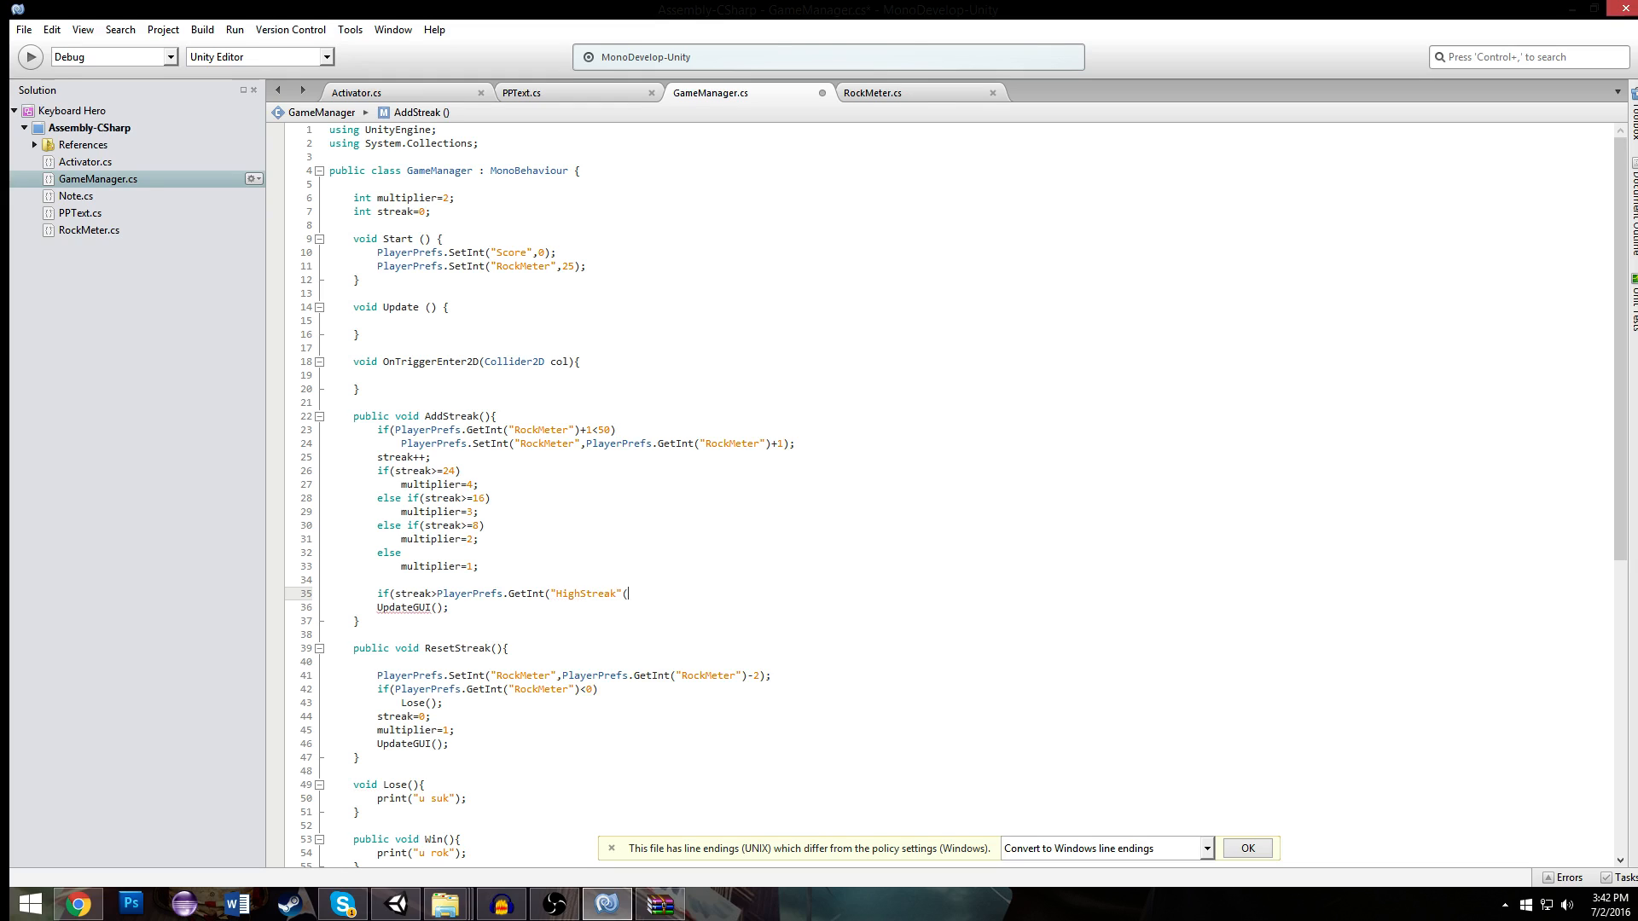
pyautogui.write('))')
# - Copy PlayerPrefs.SetInt("RockMeter" from the top of AddStreak into the body of the HighStreak condition
pyautogui.press('Return')
pyautogui.moveTo(401, 443); pyautogui.dragTo(579, 443)
pyautogui.hotkey('ctrl', 'x')
pyautogui.press('Return')
pyautogui.click(453, 623)
pyautogui.hotkey('ctrl', 'z')
pyautogui.hotkey('ctrl', 'z')
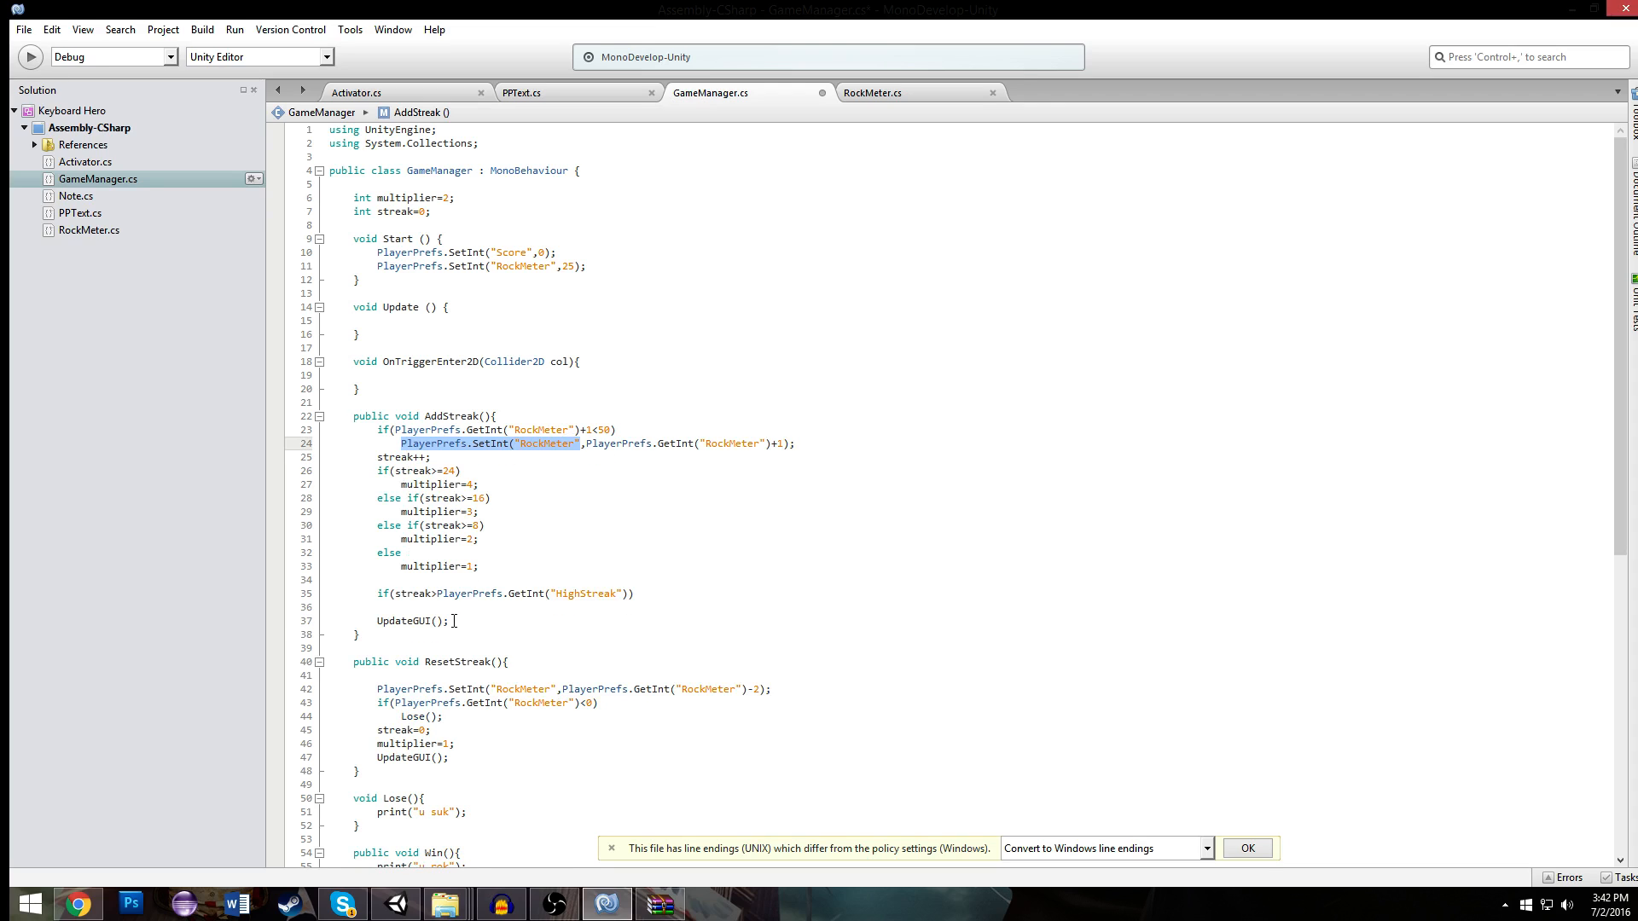
pyautogui.click(452, 625)
pyautogui.click(563, 602)
pyautogui.hotkey('ctrl', 'v')
pyautogui.press('Return')
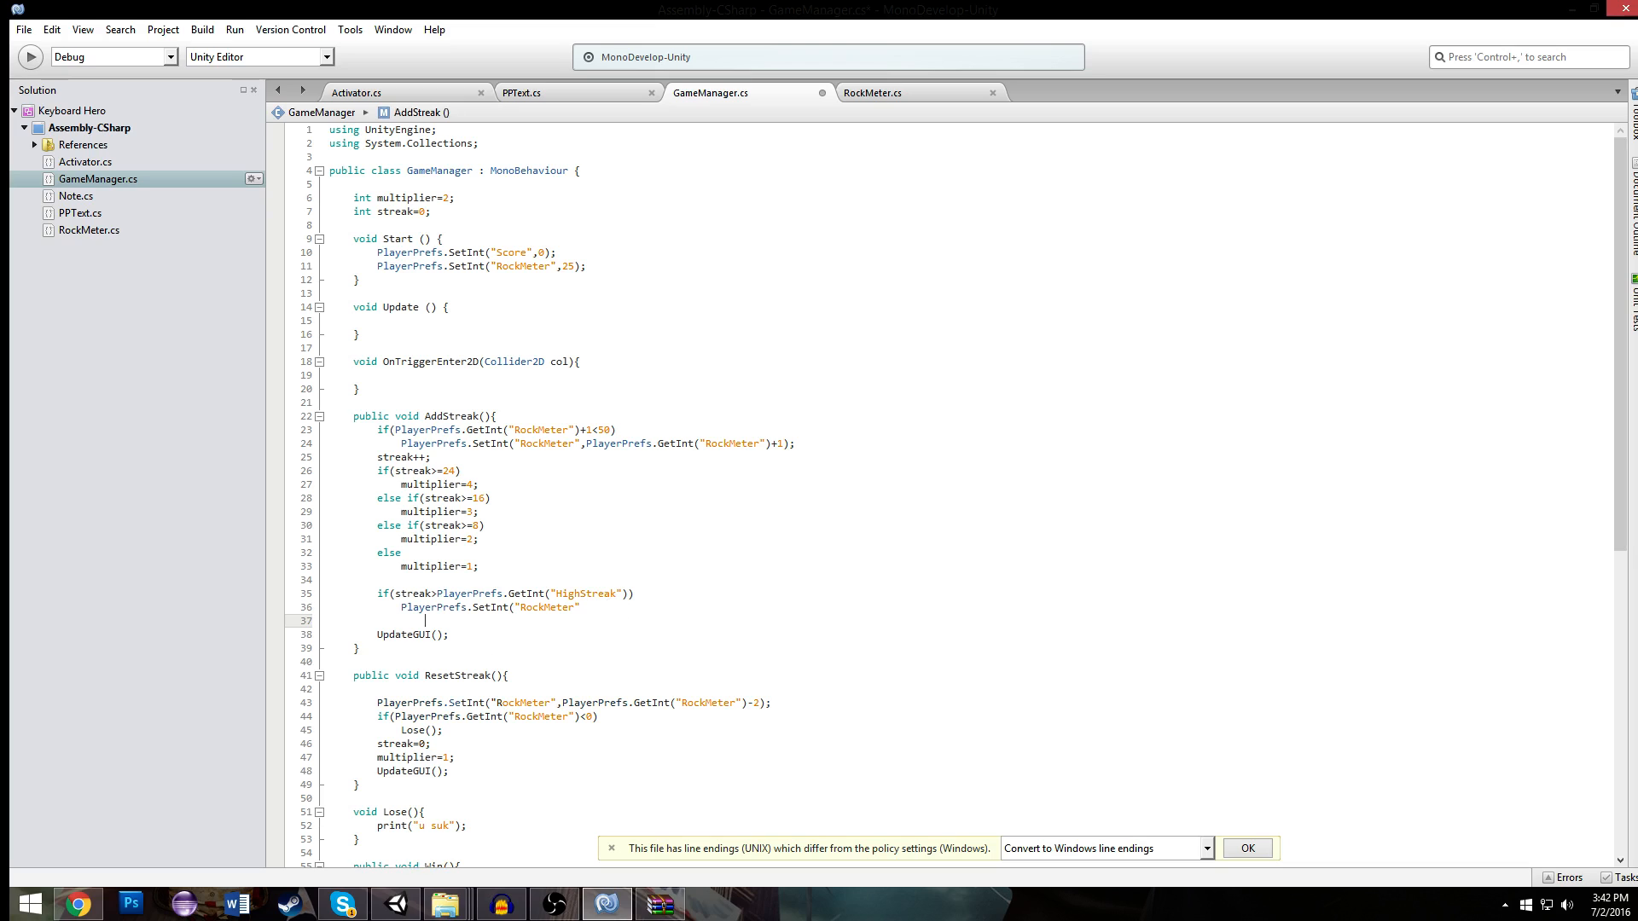
# - Change the pasted call to PlayerPrefs.SetInt("HighStreak",streak);
pyautogui.click(552, 595)
pyautogui.click(609, 605)
pyautogui.press('BackSpace')
pyautogui.press('BackSpace')
pyautogui.press('BackSpace')
pyautogui.press('BackSpace')
pyautogui.press('BackSpace')
pyautogui.press('BackSpace')
pyautogui.press('BackSpace')
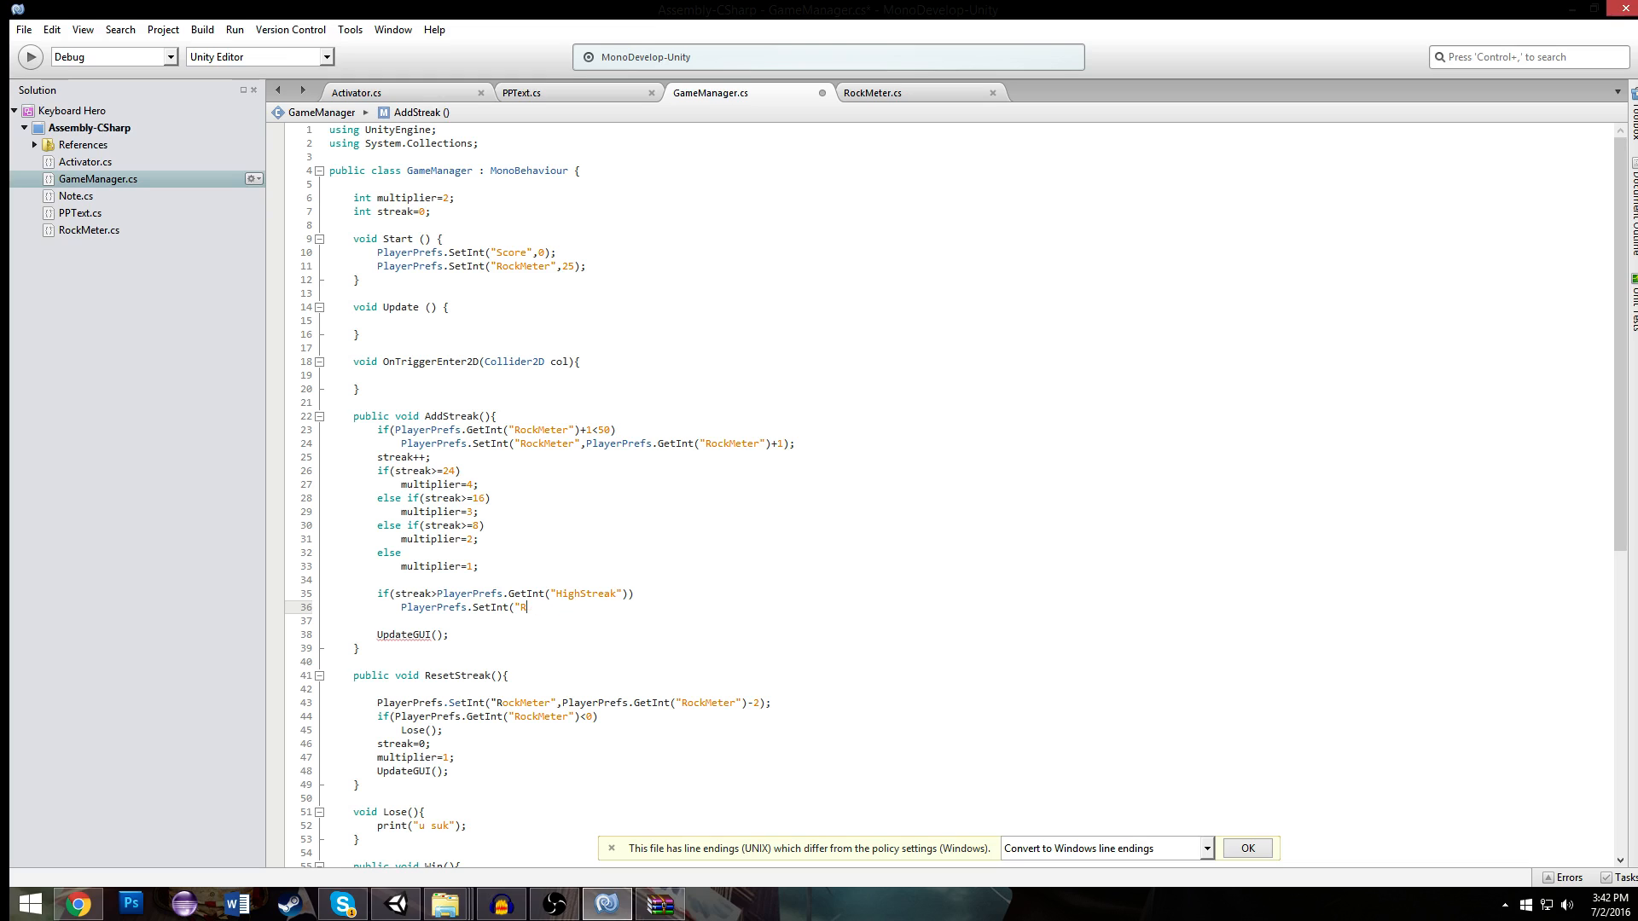
pyautogui.write('HighStreak",stre')
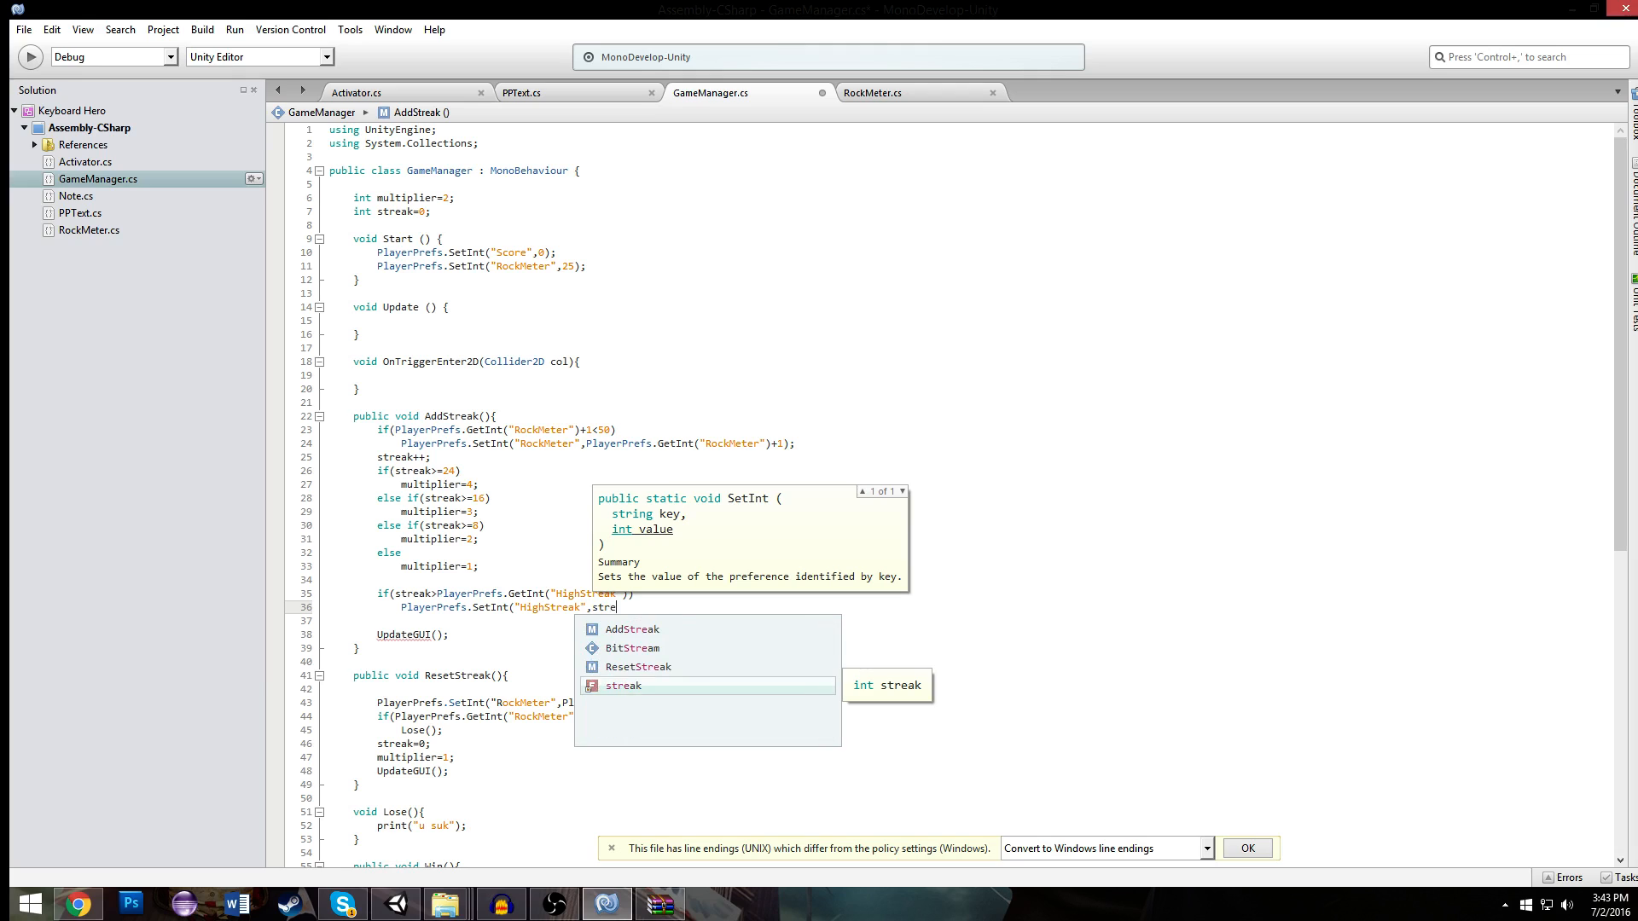
pyautogui.write('ak);')
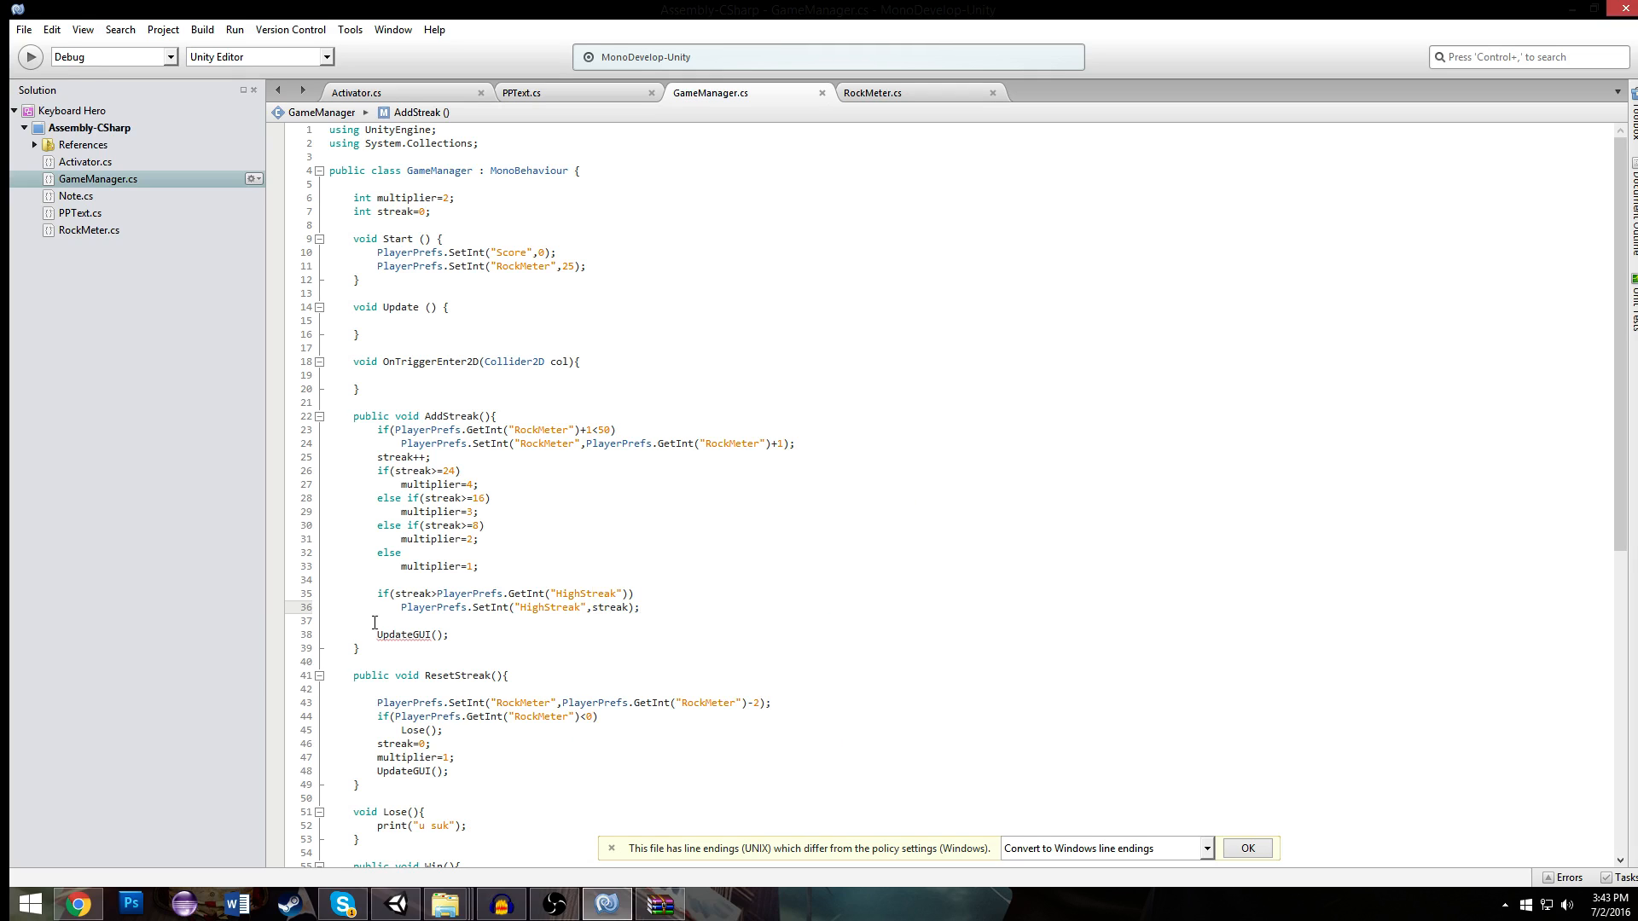
# - Add a line below the RockMeter initialization in Start of GameManager.cs and begin it with PlayerPrefs
pyautogui.click(612, 268)
pyautogui.press('Return')
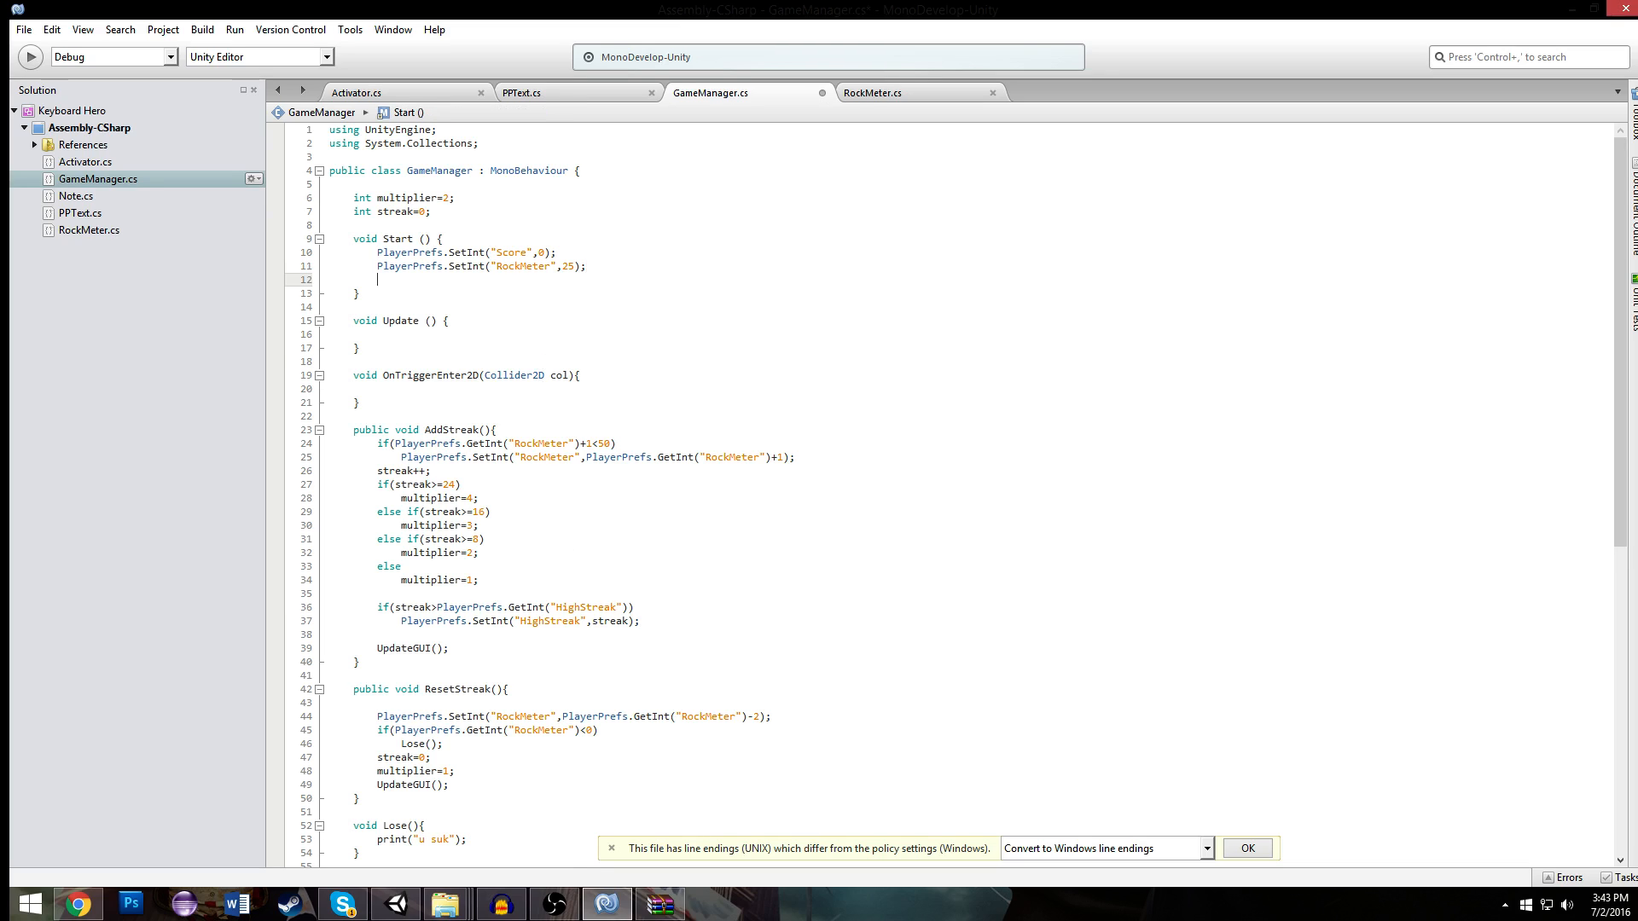
pyautogui.write('PP')
pyautogui.press('Up')
pyautogui.press('Up')
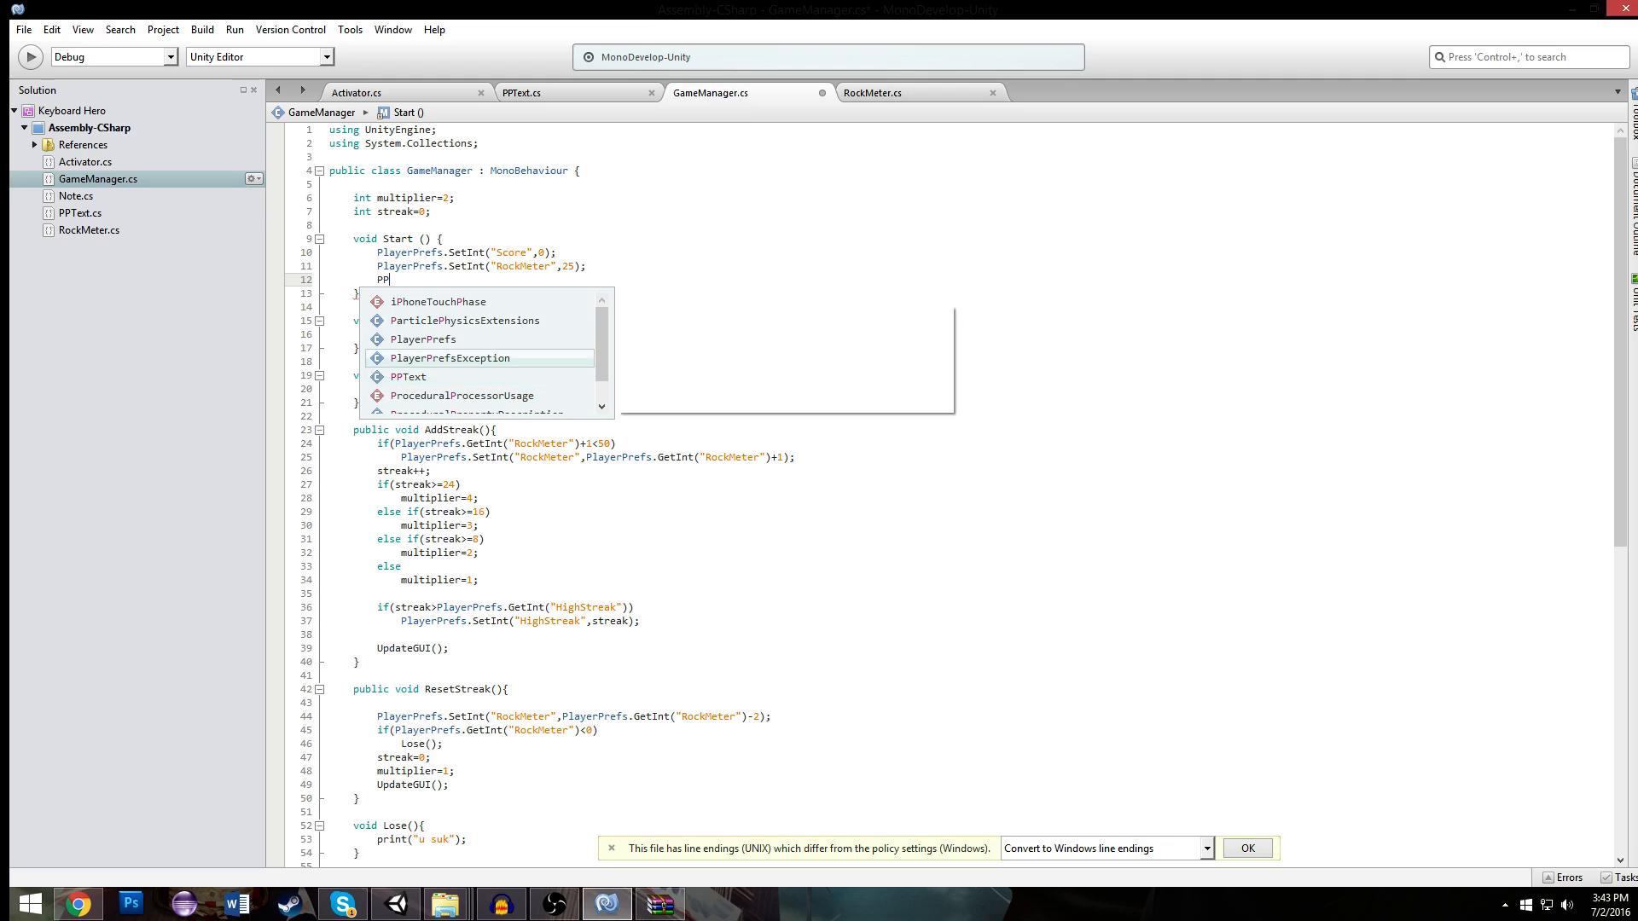
pyautogui.press('Return')
# - Complete the new line in Start as PlayerPrefs.SetInt("Streak",0);
pyautogui.write('.Se')
pyautogui.press('BackSpace')
pyautogui.press('BackSpace')
pyautogui.press('Up')
pyautogui.press('Up')
pyautogui.press('Up')
pyautogui.press('Up')
pyautogui.press('Up')
pyautogui.press('Up')
pyautogui.press('Up')
pyautogui.press('Up')
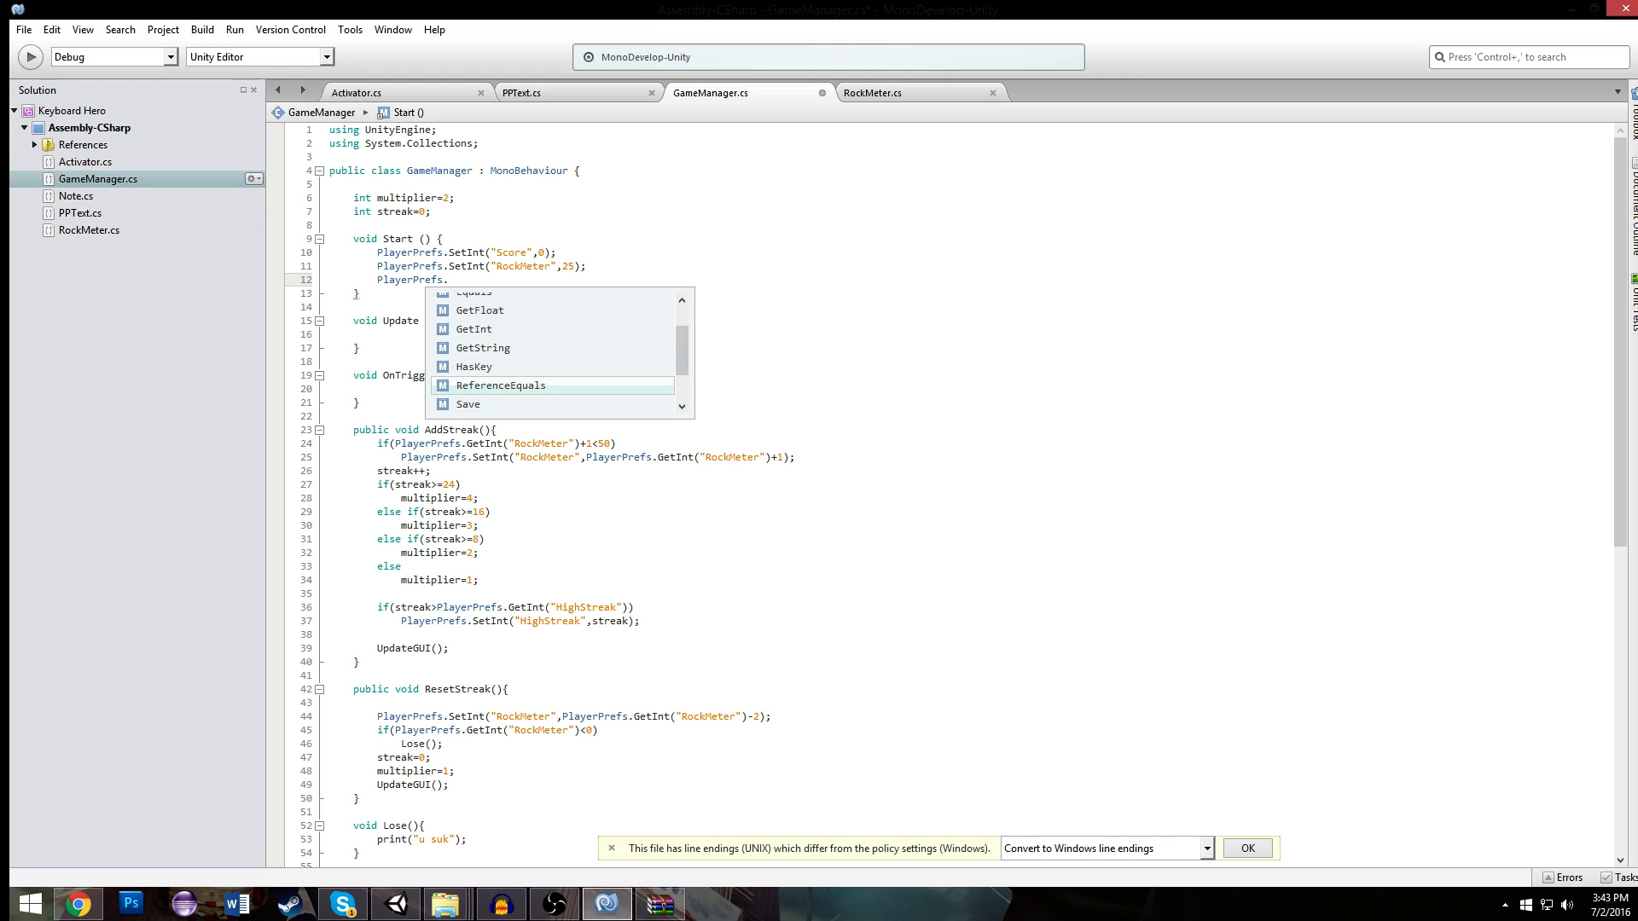
pyautogui.press('Down')
pyautogui.press('Up')
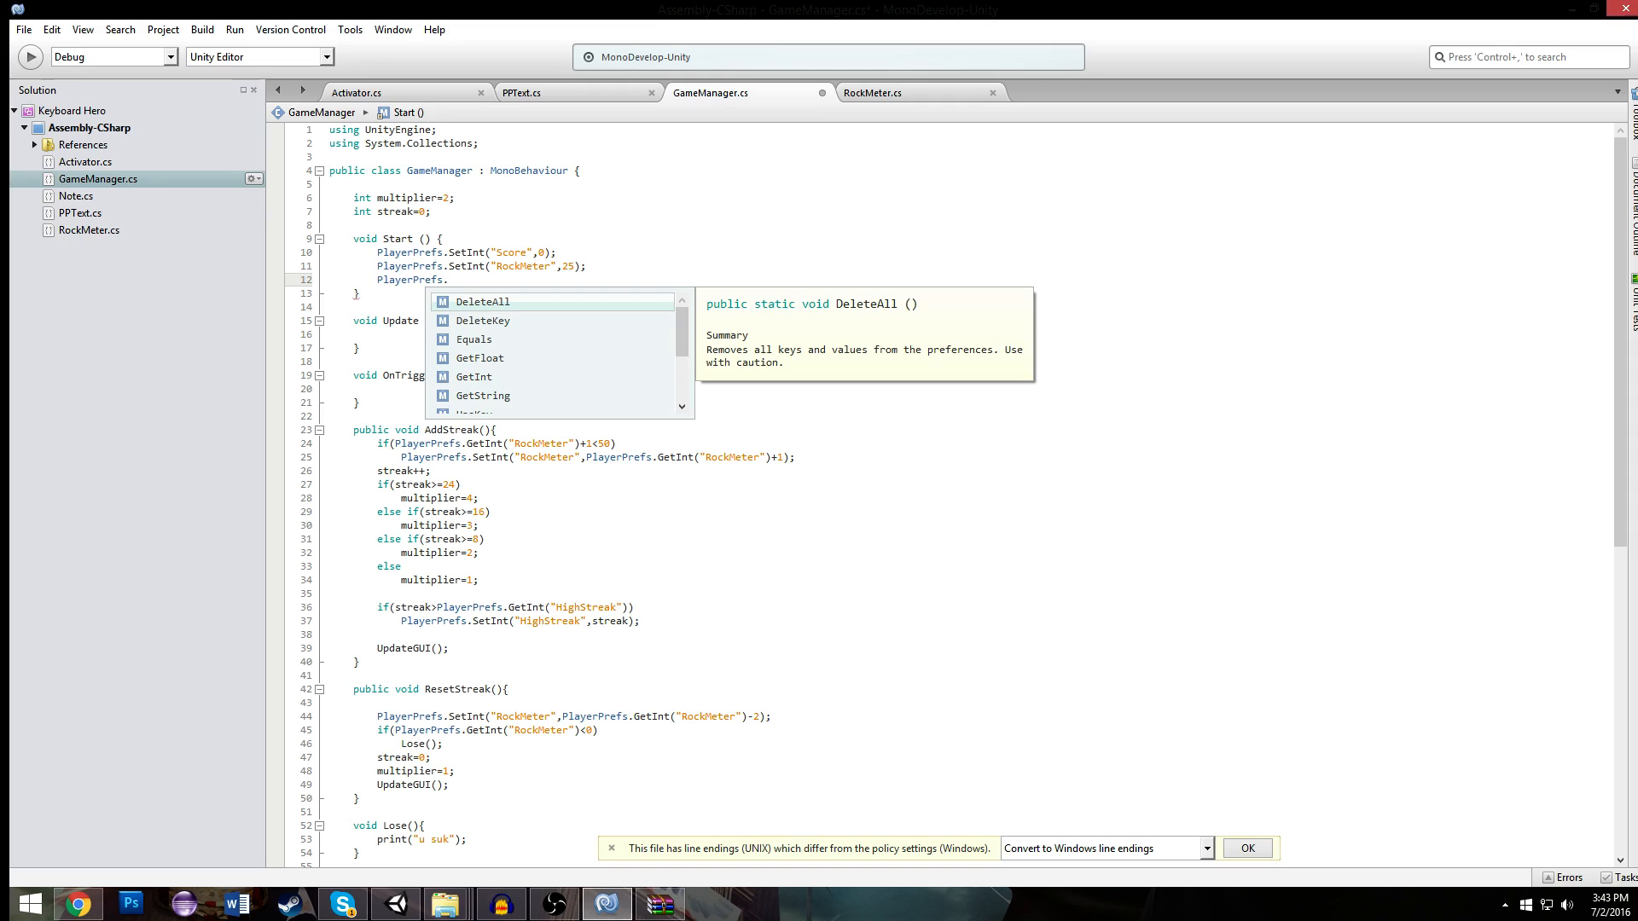
pyautogui.write('SetInt("')
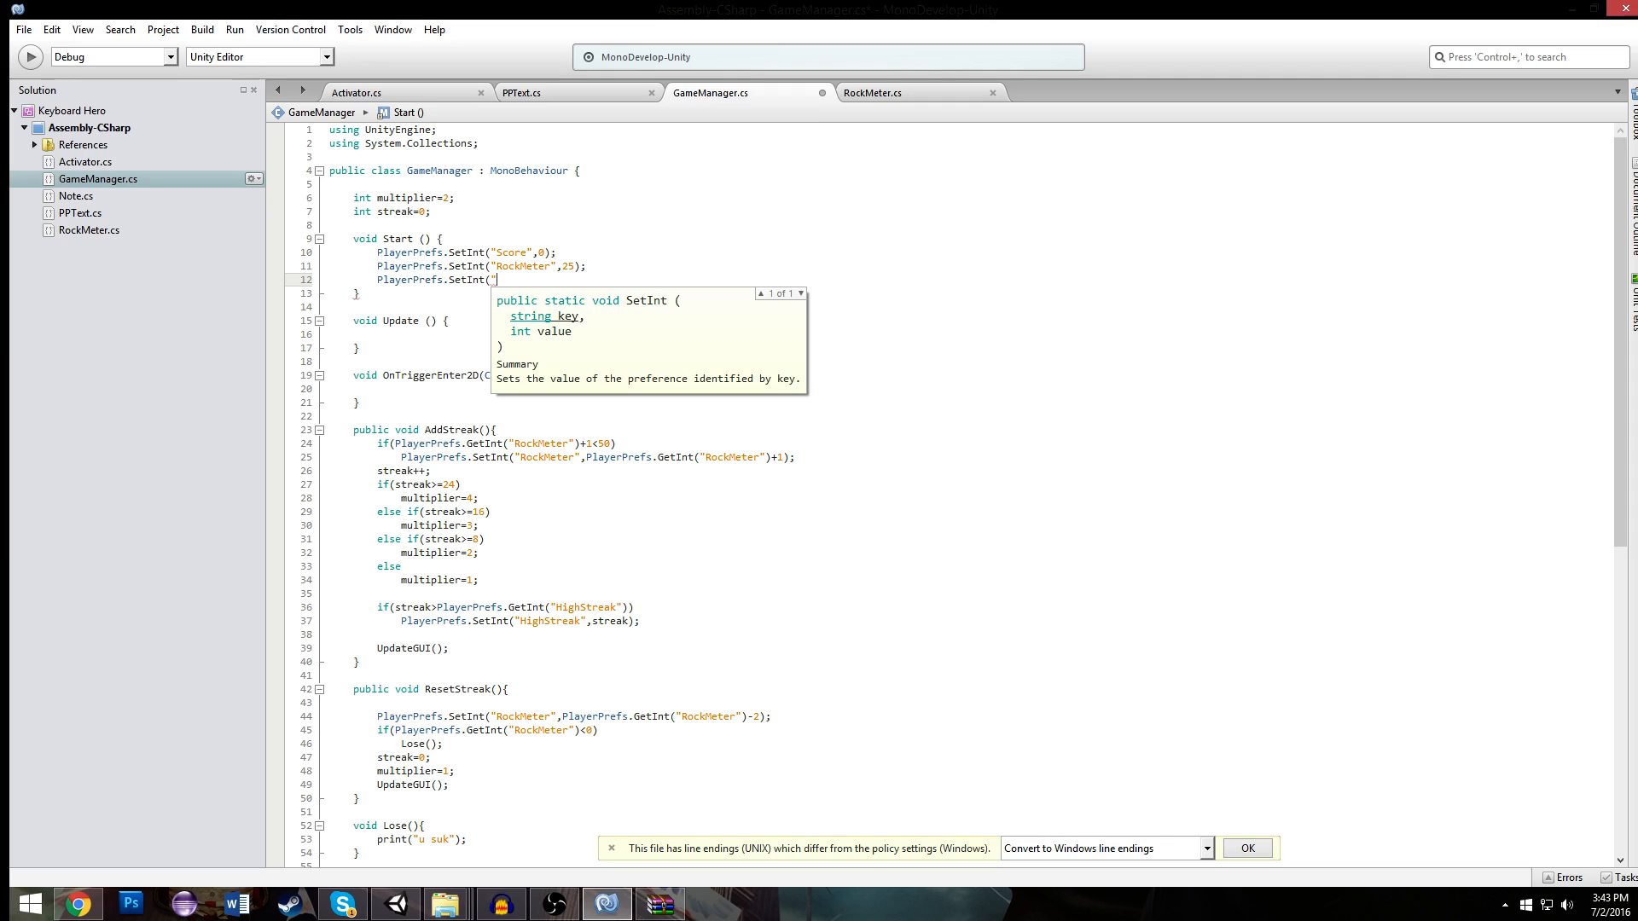
pyautogui.write('Streak",0);')
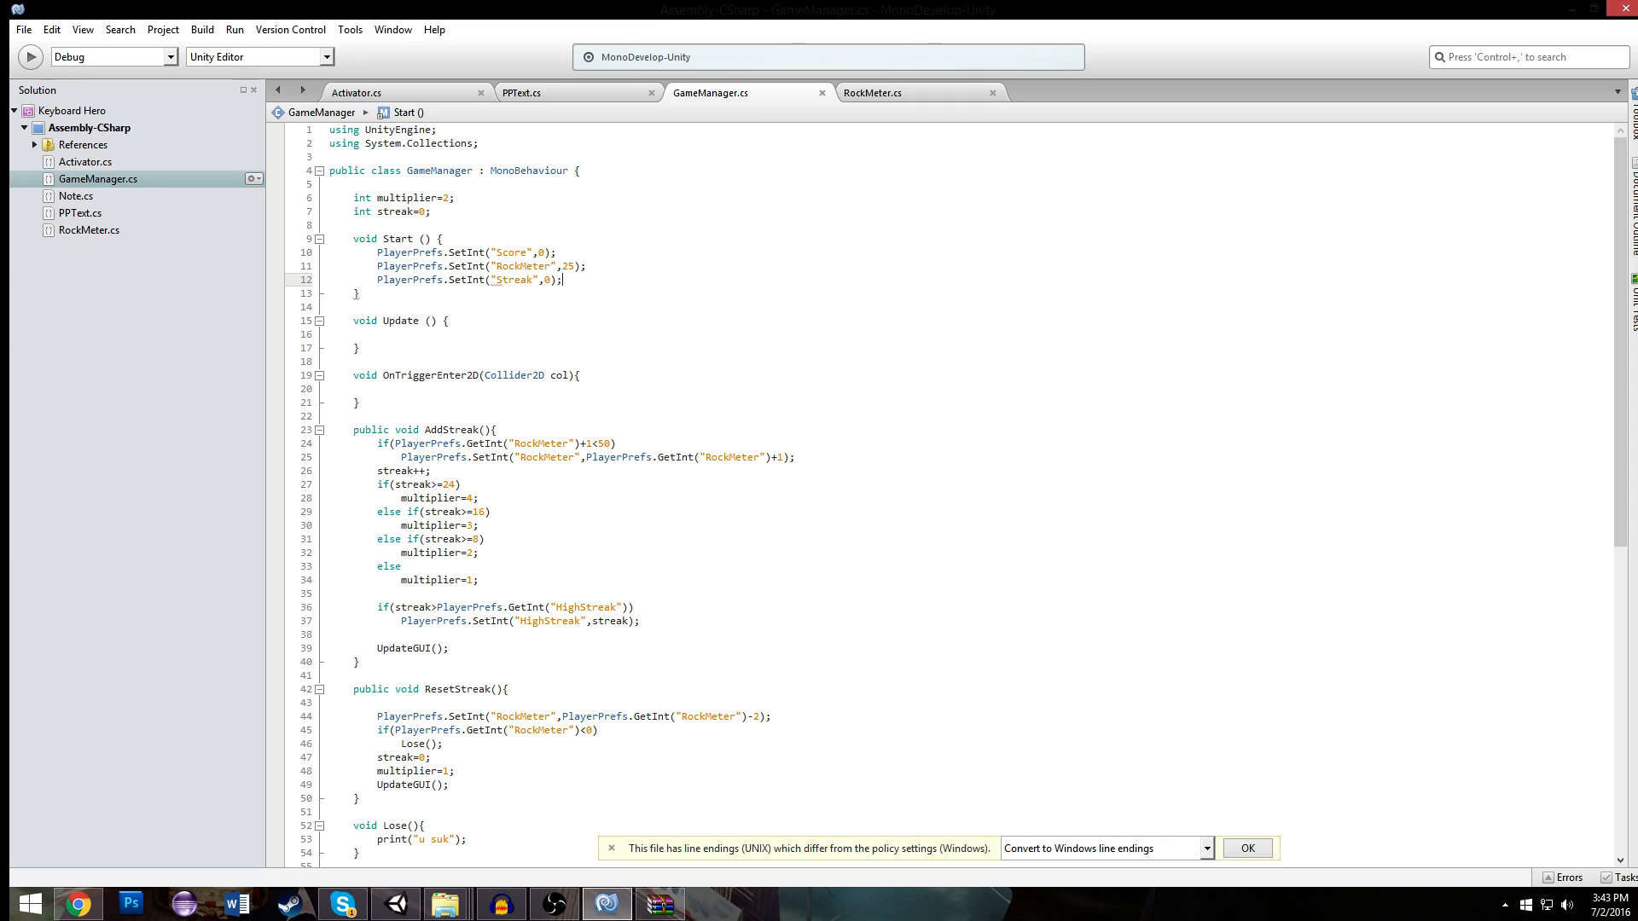
# - Duplicate the Streak initialization on the line beneath it and change the copy's key to "HighStreak"
pyautogui.moveTo(563, 275); pyautogui.dragTo(382, 286)
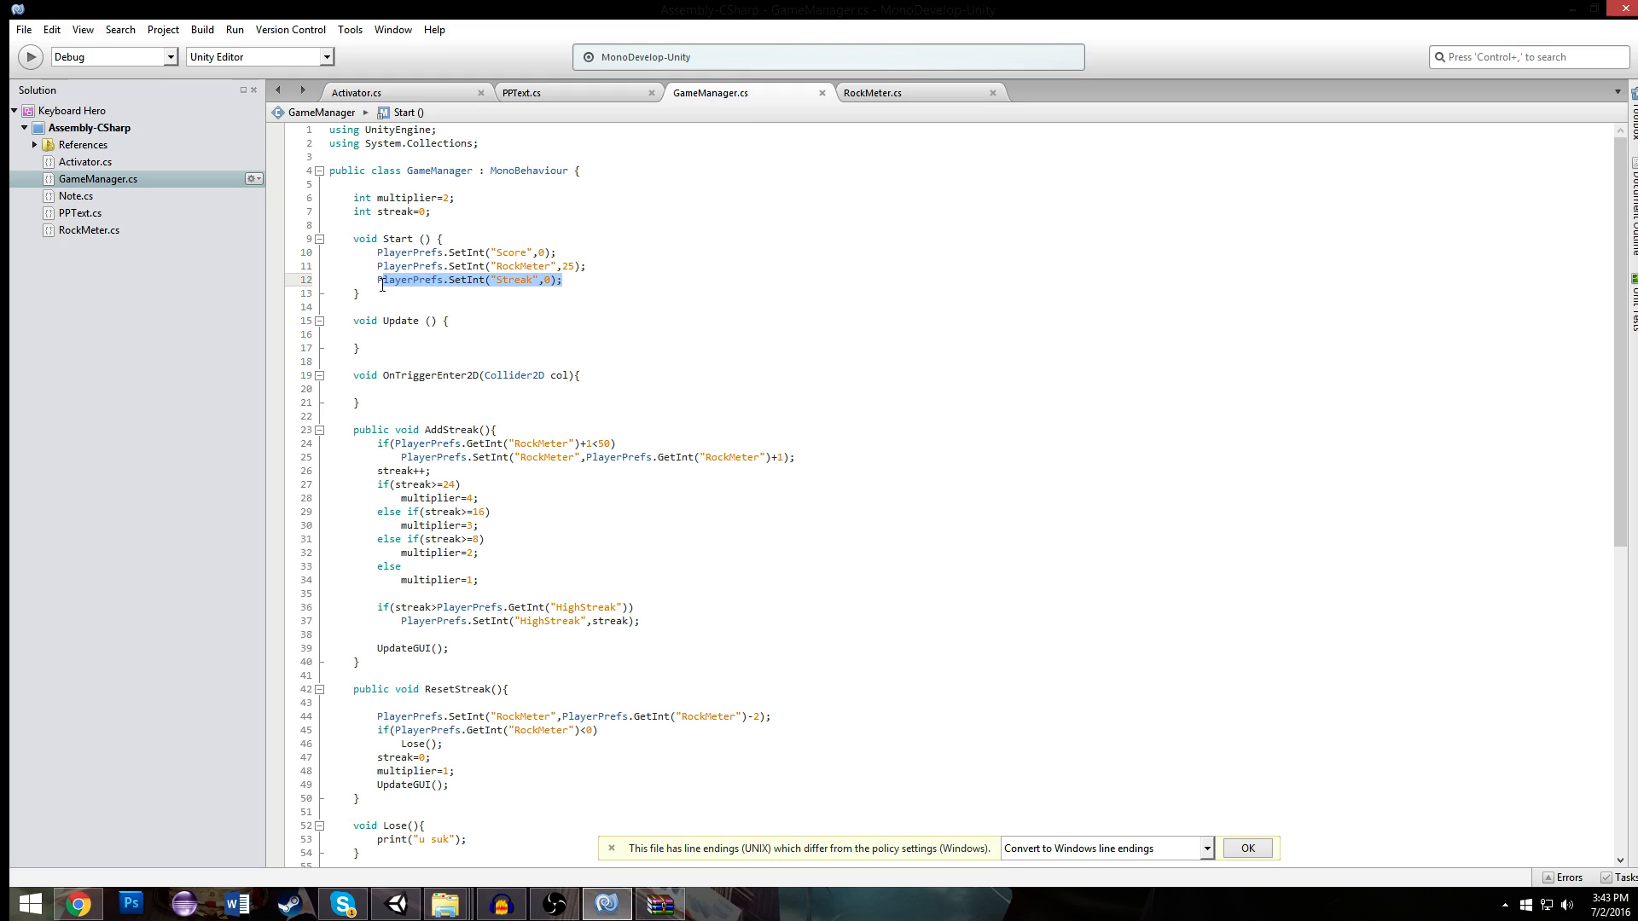
pyautogui.click(441, 264)
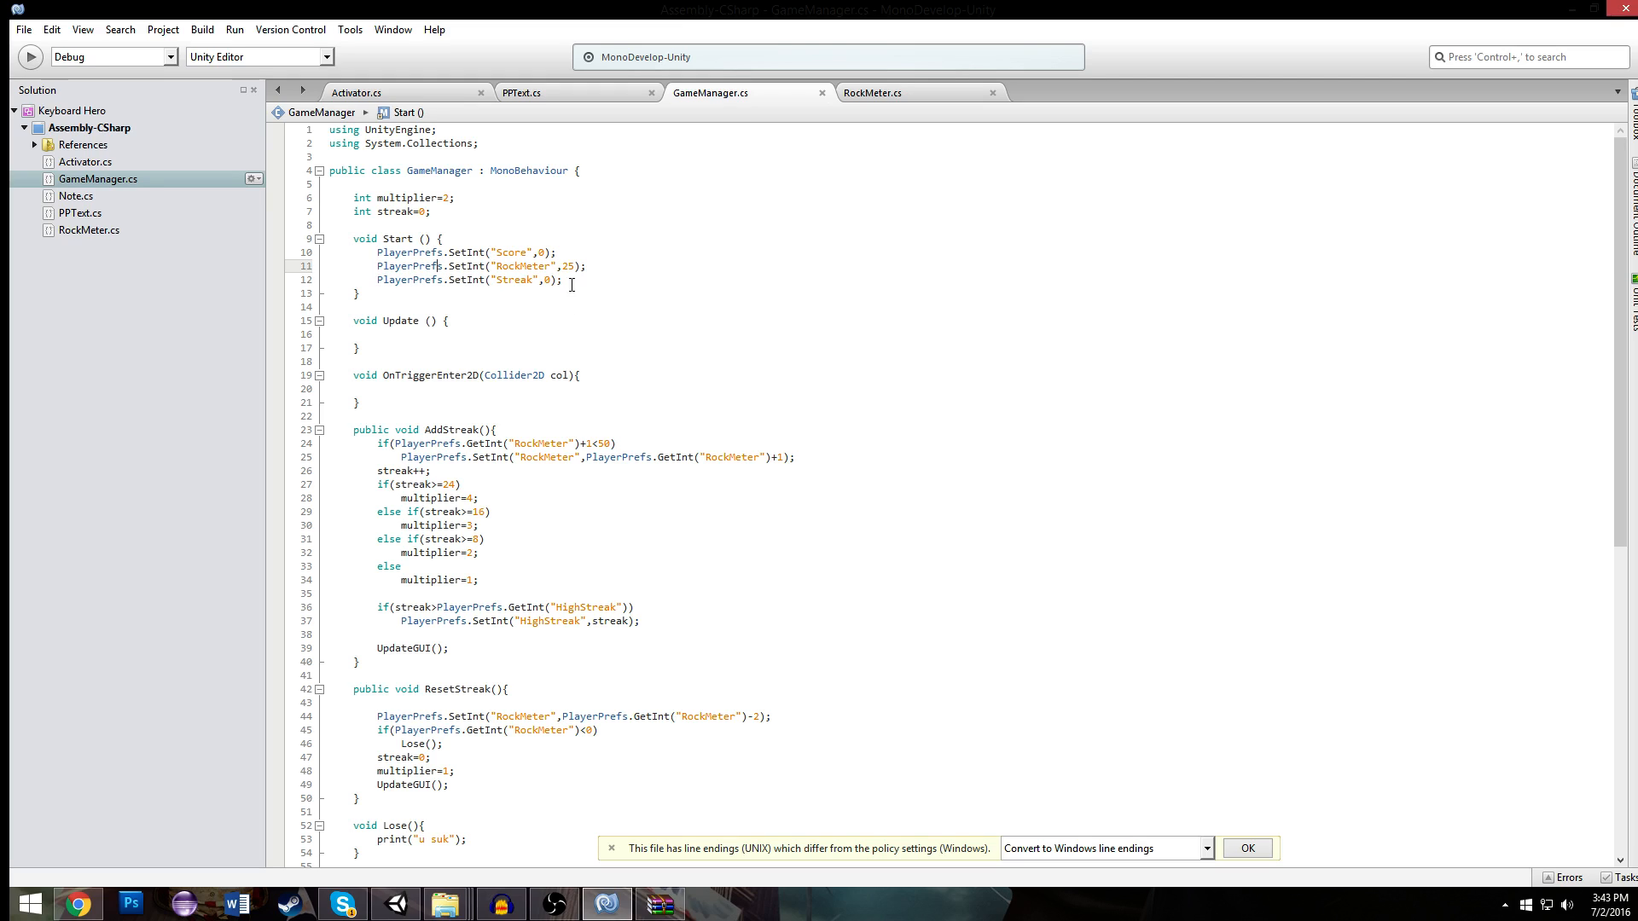
pyautogui.moveTo(583, 286); pyautogui.dragTo(373, 280)
pyautogui.hotkey('ctrl', 'c')
pyautogui.press('End')
pyautogui.press('Return')
pyautogui.hotkey('ctrl', 'v')
pyautogui.doubleClick(499, 295)
pyautogui.write('HighStreak')
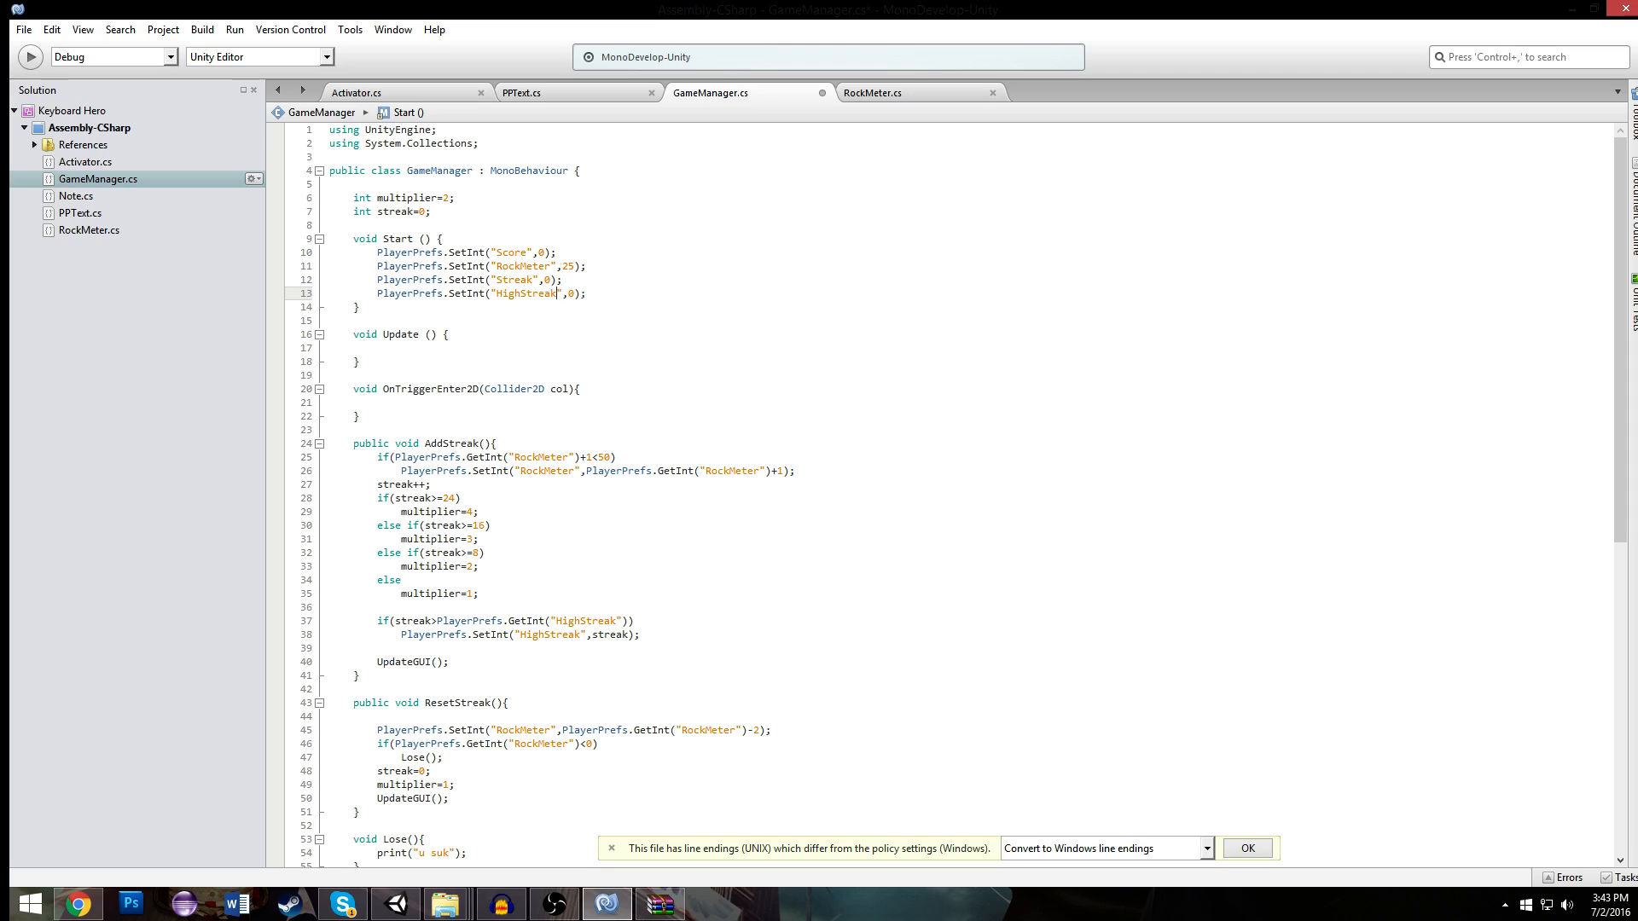
# - Review the methods in GameManager.cs and check RockMeter.cs for other PlayerPrefs keys that need initializing
pyautogui.click(598, 269)
pyautogui.scroll(-1, 673, 341)
pyautogui.moveTo(793, 627); pyautogui.dragTo(819, 611)
pyautogui.scroll(-2, 956, 708)
pyautogui.click(691, 512)
pyautogui.click(865, 94)
pyautogui.click(778, 94)
pyautogui.scroll(2, 638, 245)
pyautogui.scroll(-6, 654, 522)
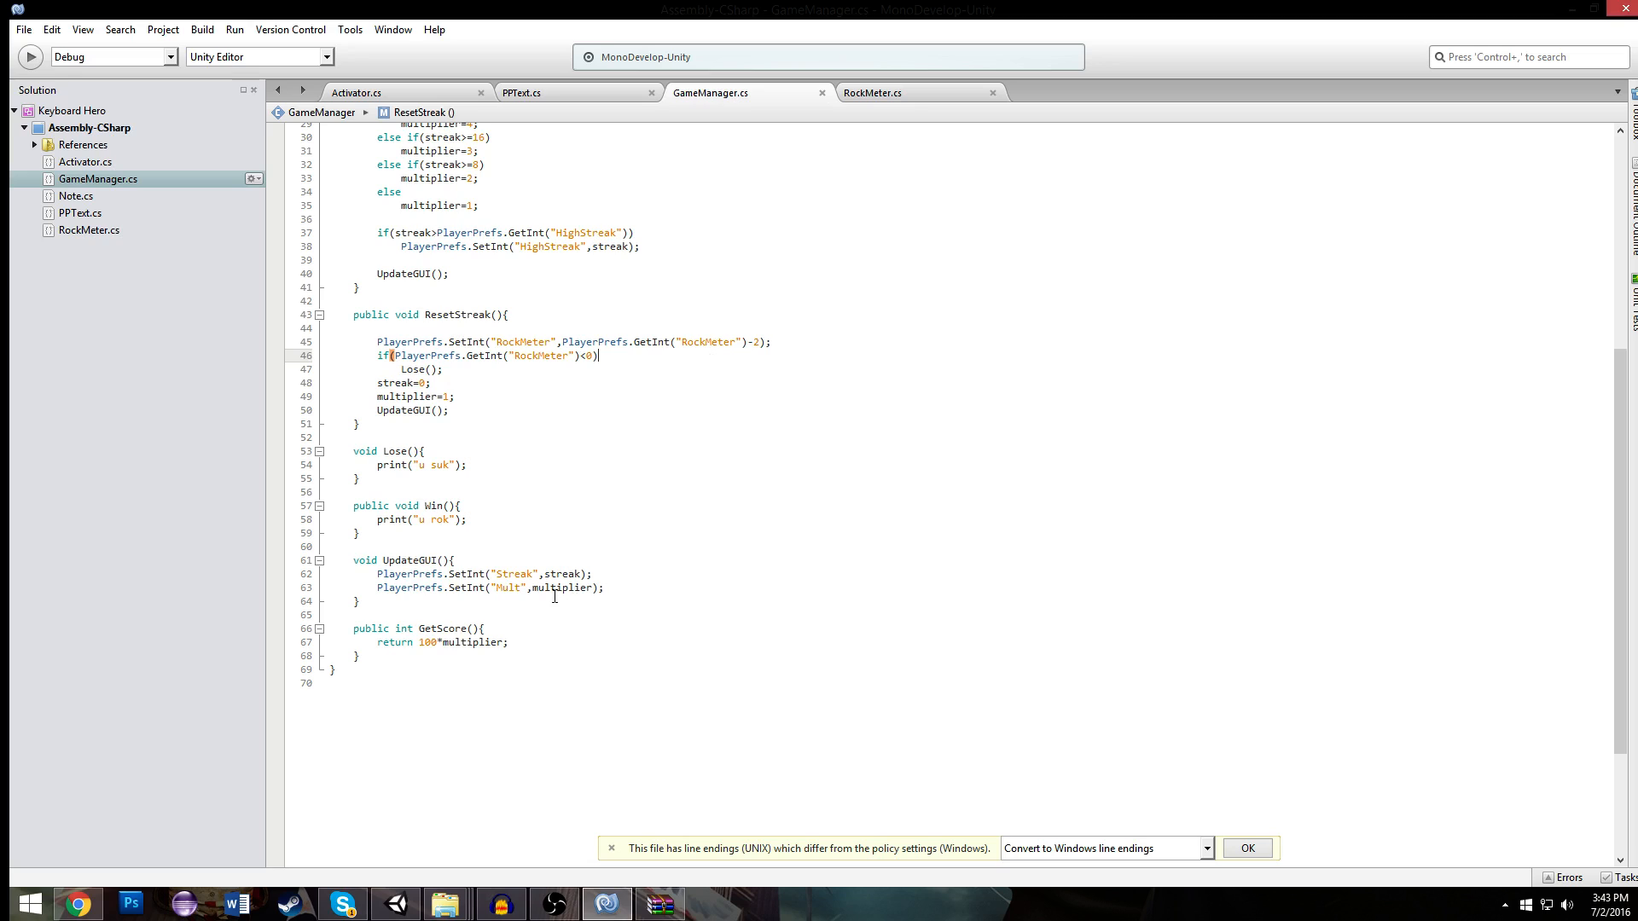
# - Add another copy of the SetInt line below HighStreak in Start and change its key to "Mult"
pyautogui.doubleClick(511, 588)
pyautogui.scroll(10, 581, 370)
pyautogui.click(605, 293)
pyautogui.moveTo(610, 295); pyautogui.dragTo(376, 295)
pyautogui.click(612, 294)
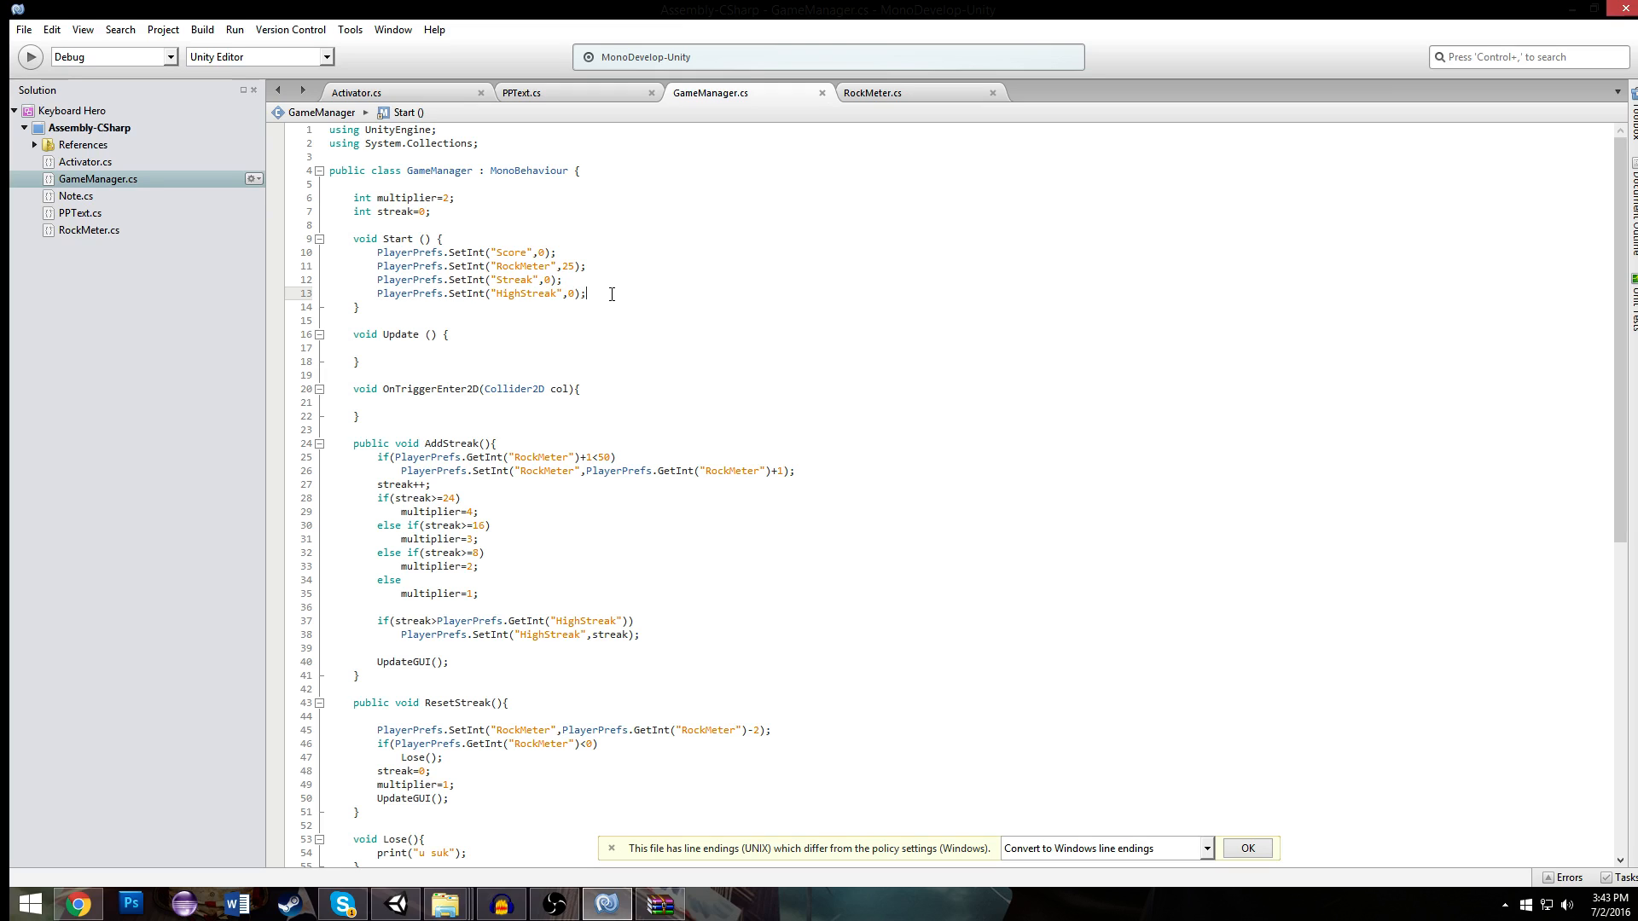
pyautogui.press('Return')
pyautogui.hotkey('ctrl', 'v')
pyautogui.doubleClick(539, 308)
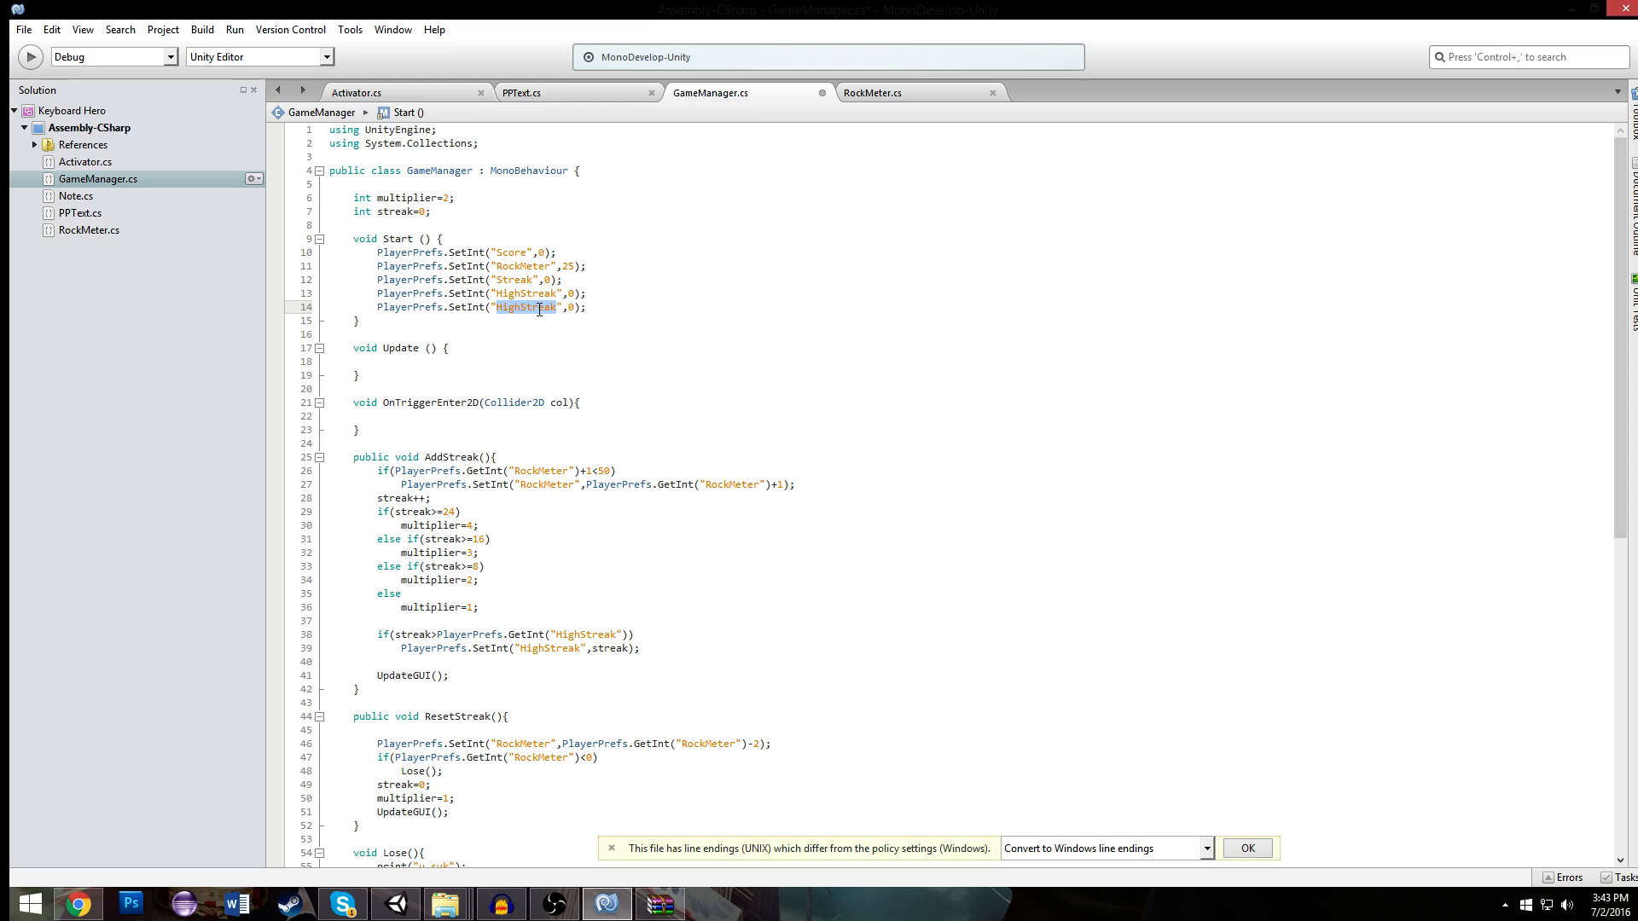
pyautogui.write('Mult')
# - Set the initial value of the multiplier variable at the top of GameManager to 1
pyautogui.click(590, 294)
pyautogui.click(451, 199)
pyautogui.press('BackSpace')
pyautogui.write('1')
# - Convert GameManager.cs to Windows line endings and bring up RockMeter.cs
pyautogui.click(417, 239)
pyautogui.scroll(-8, 634, 301)
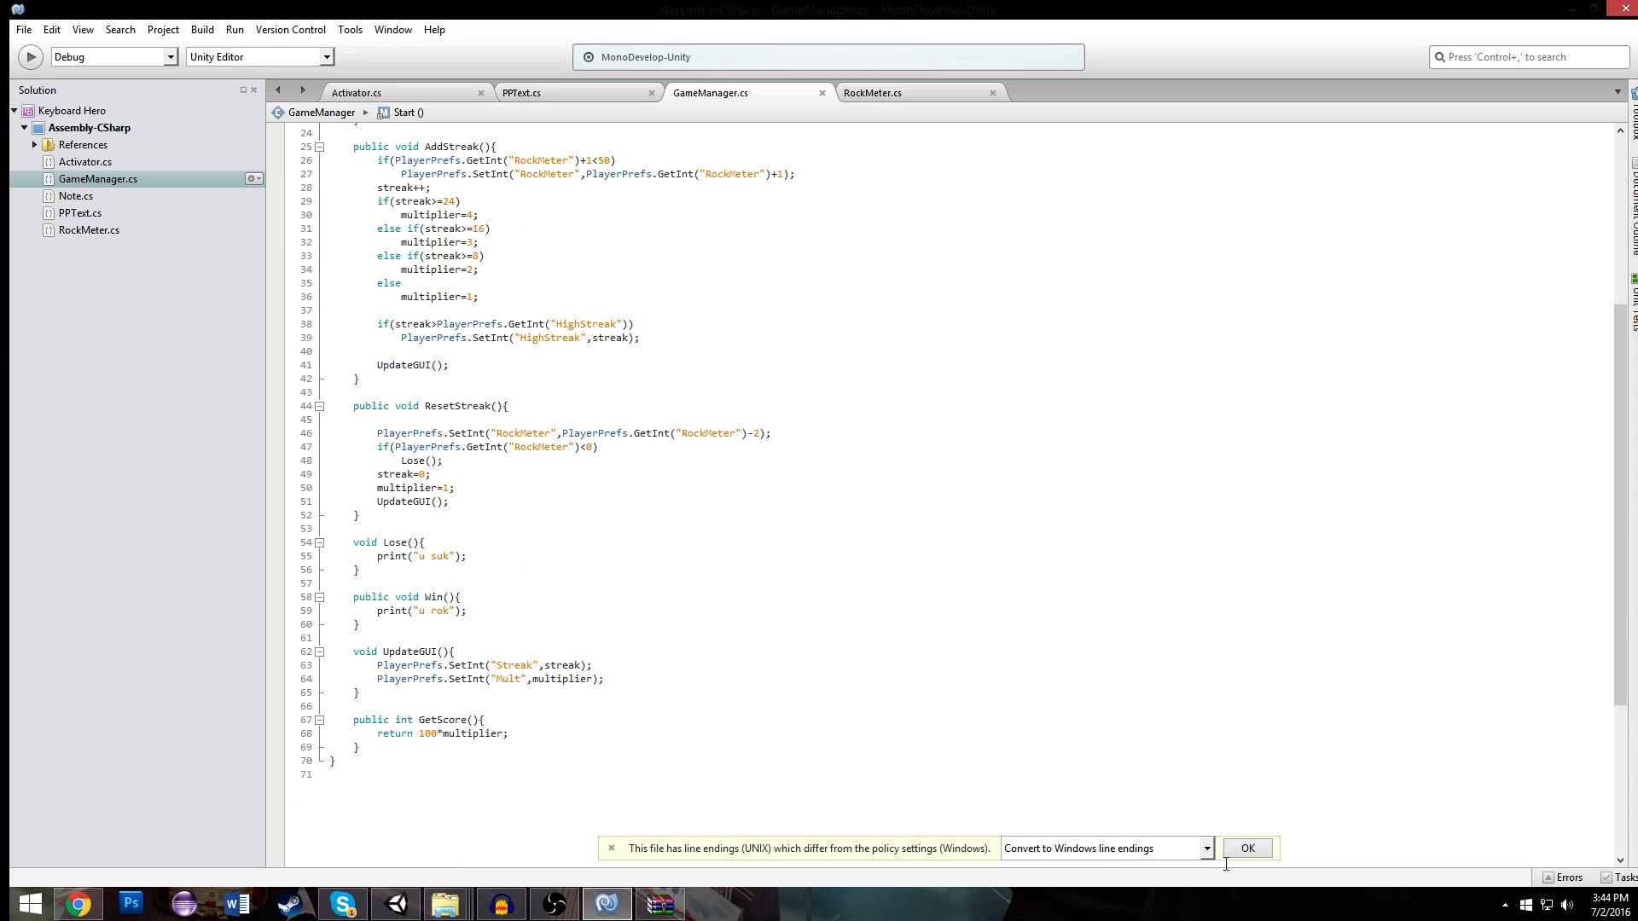
pyautogui.click(1247, 848)
pyautogui.click(870, 96)
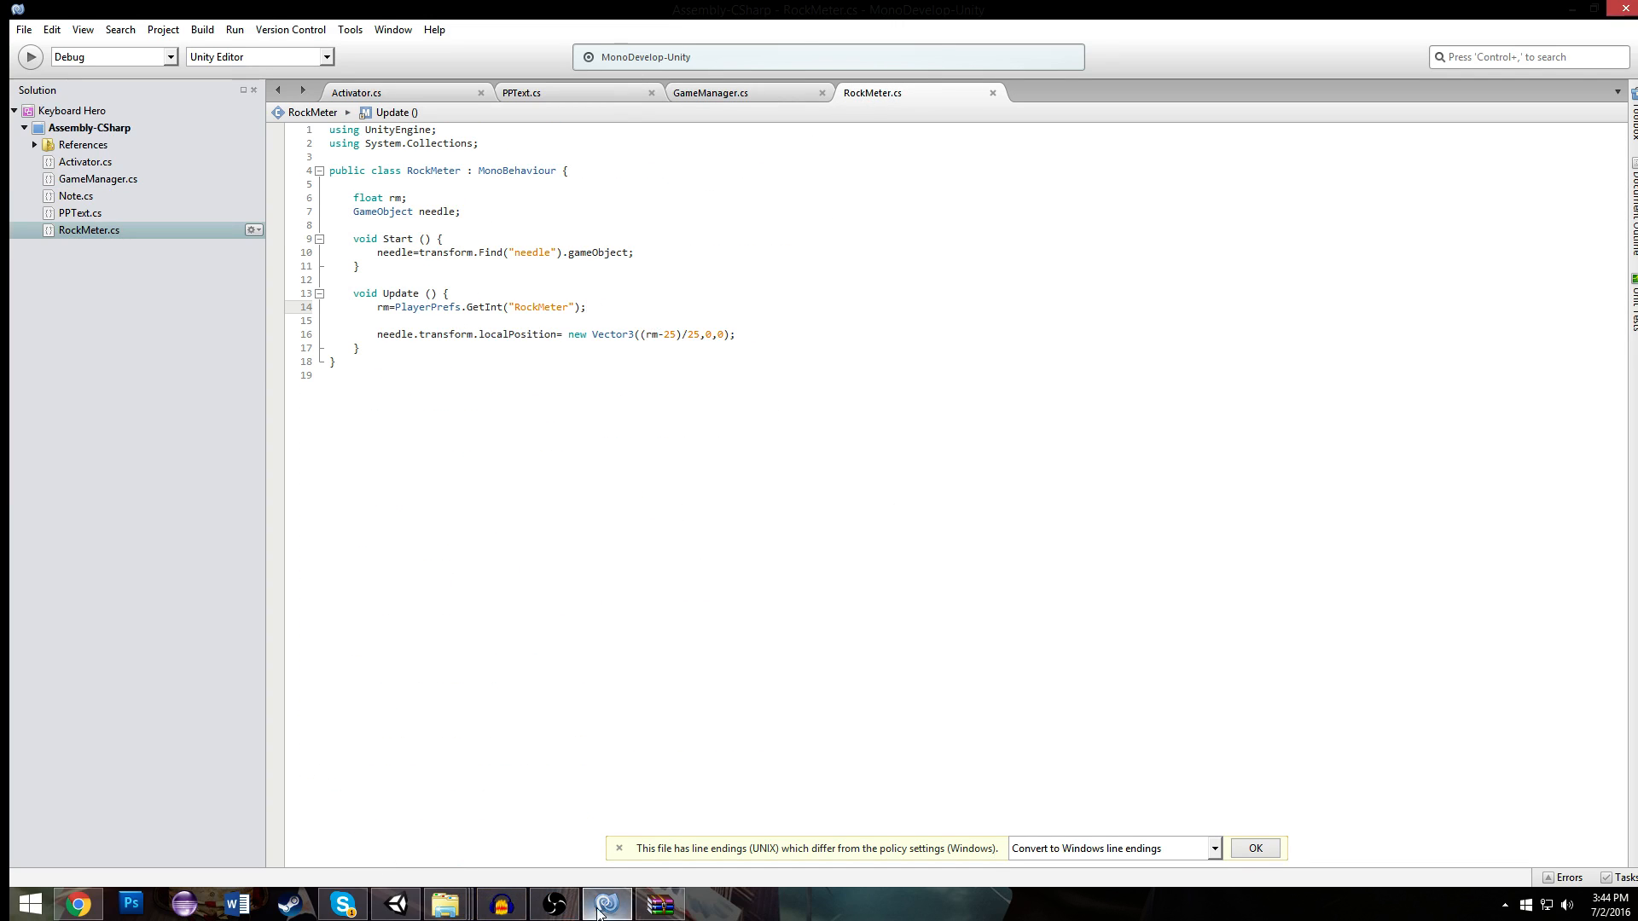
# - Switch to Unity, duplicate the central score digits in the Win scene and place the copy directly above them
pyautogui.click(396, 904)
pyautogui.scroll(1, 532, 394)
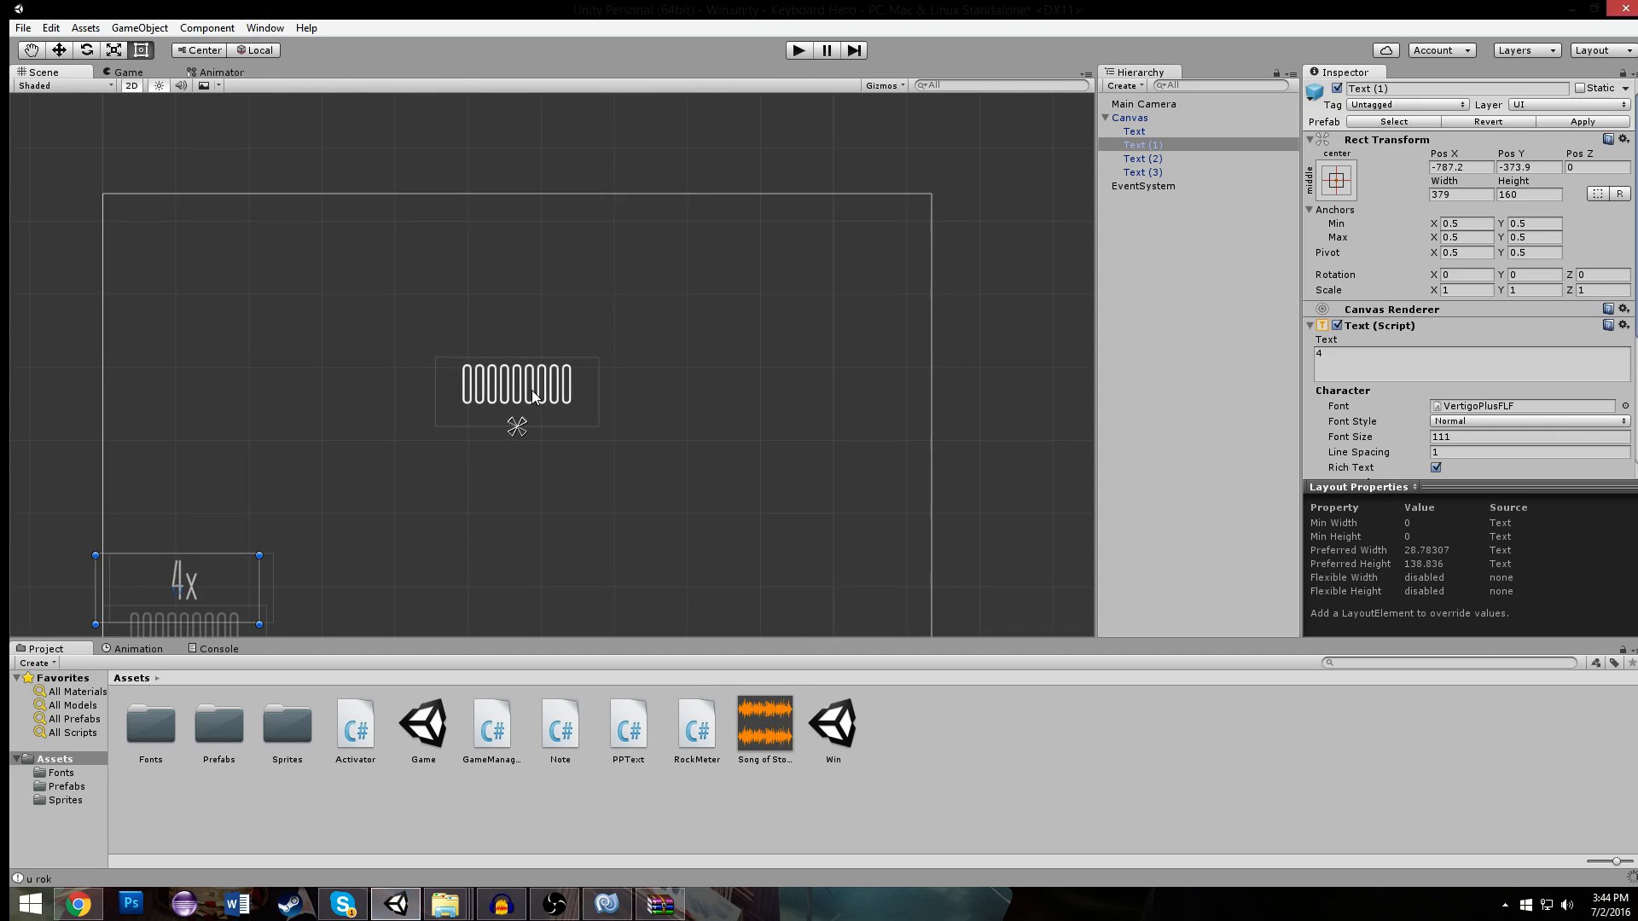
pyautogui.scroll(-5, 553, 375)
pyautogui.click(568, 367)
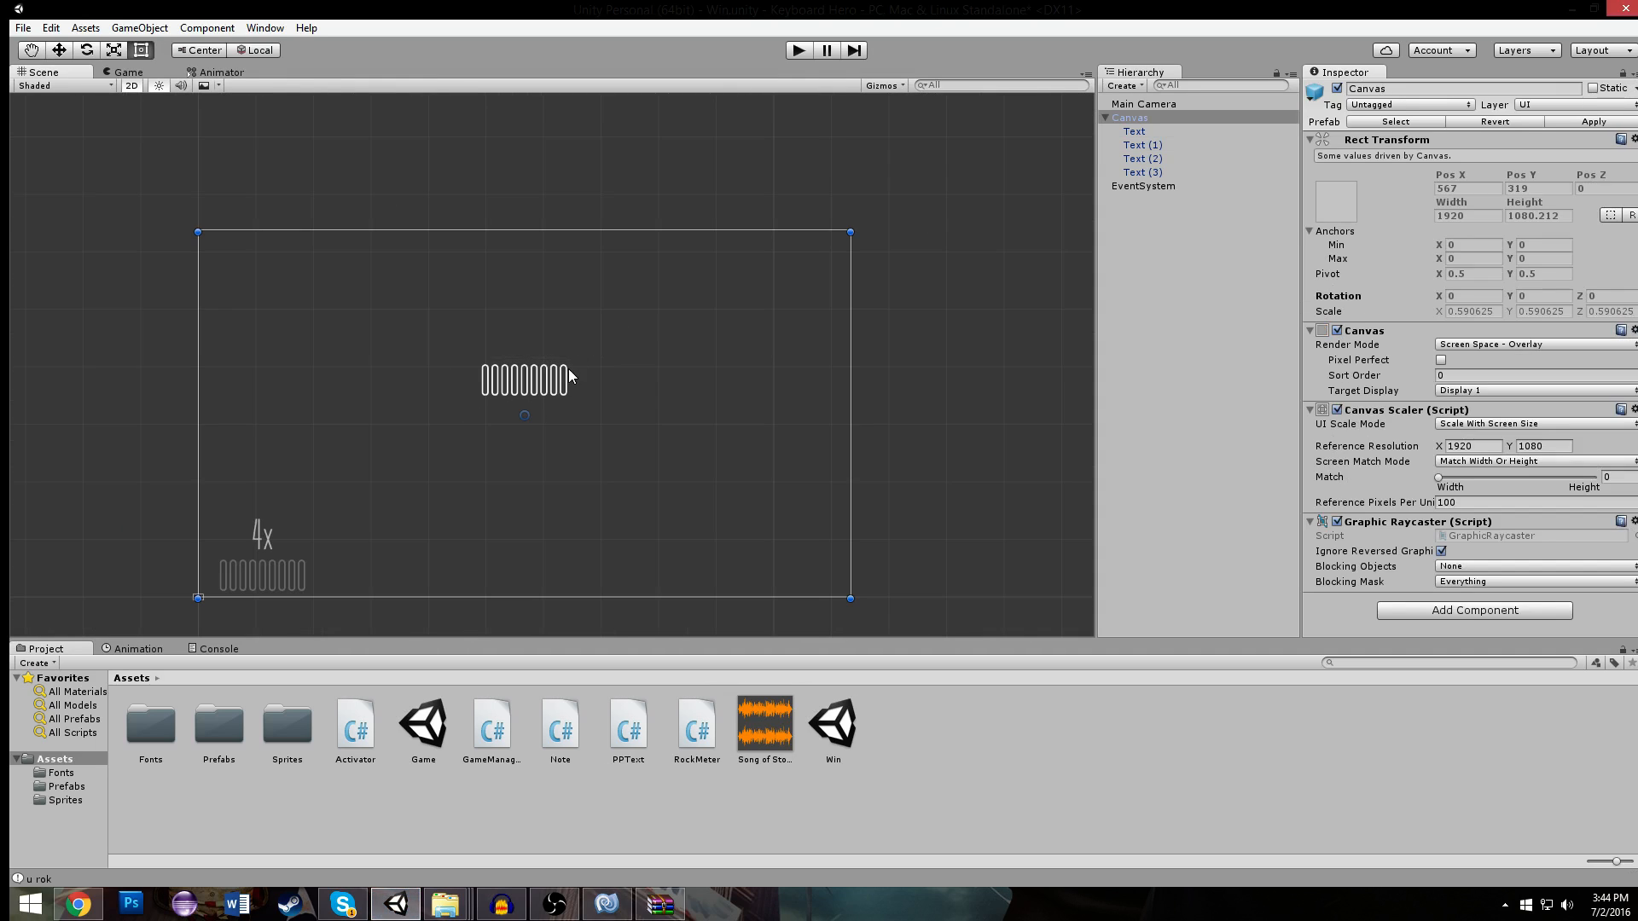
pyautogui.click(539, 379)
pyautogui.hotkey('ctrl', 'd')
pyautogui.moveTo(541, 384); pyautogui.dragTo(540, 343)
# - Color the upper text copy blue and set its text to SCORE
pyautogui.click(1383, 361)
pyautogui.scroll(-4, 1399, 358)
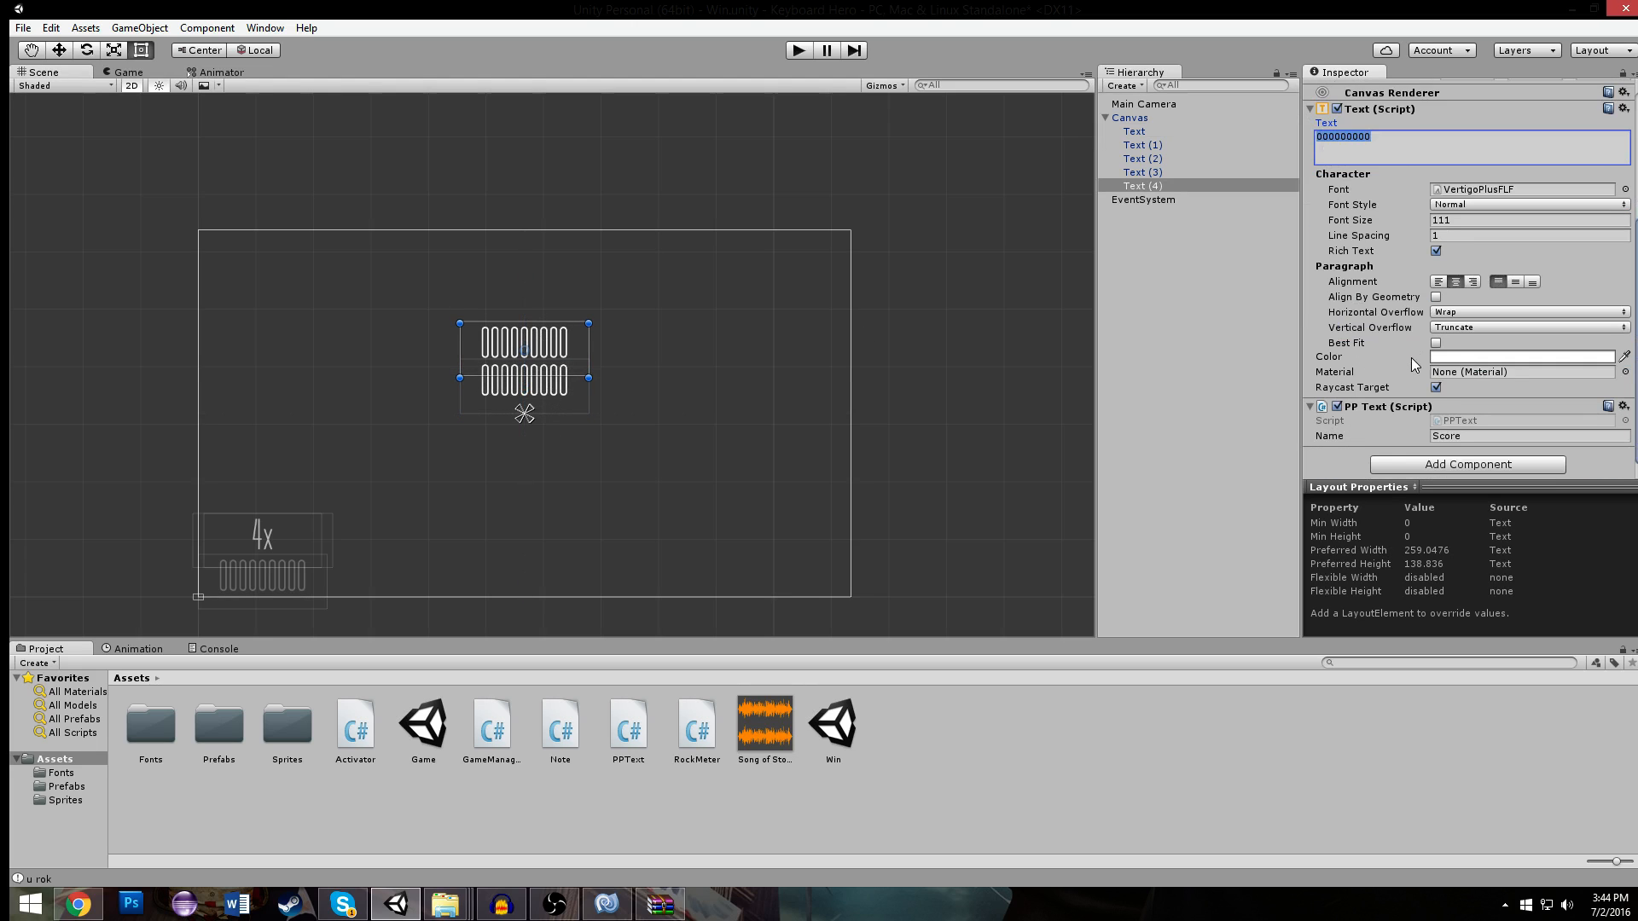
pyautogui.click(1464, 355)
pyautogui.moveTo(1152, 294); pyautogui.dragTo(1189, 269)
pyautogui.click(1261, 213)
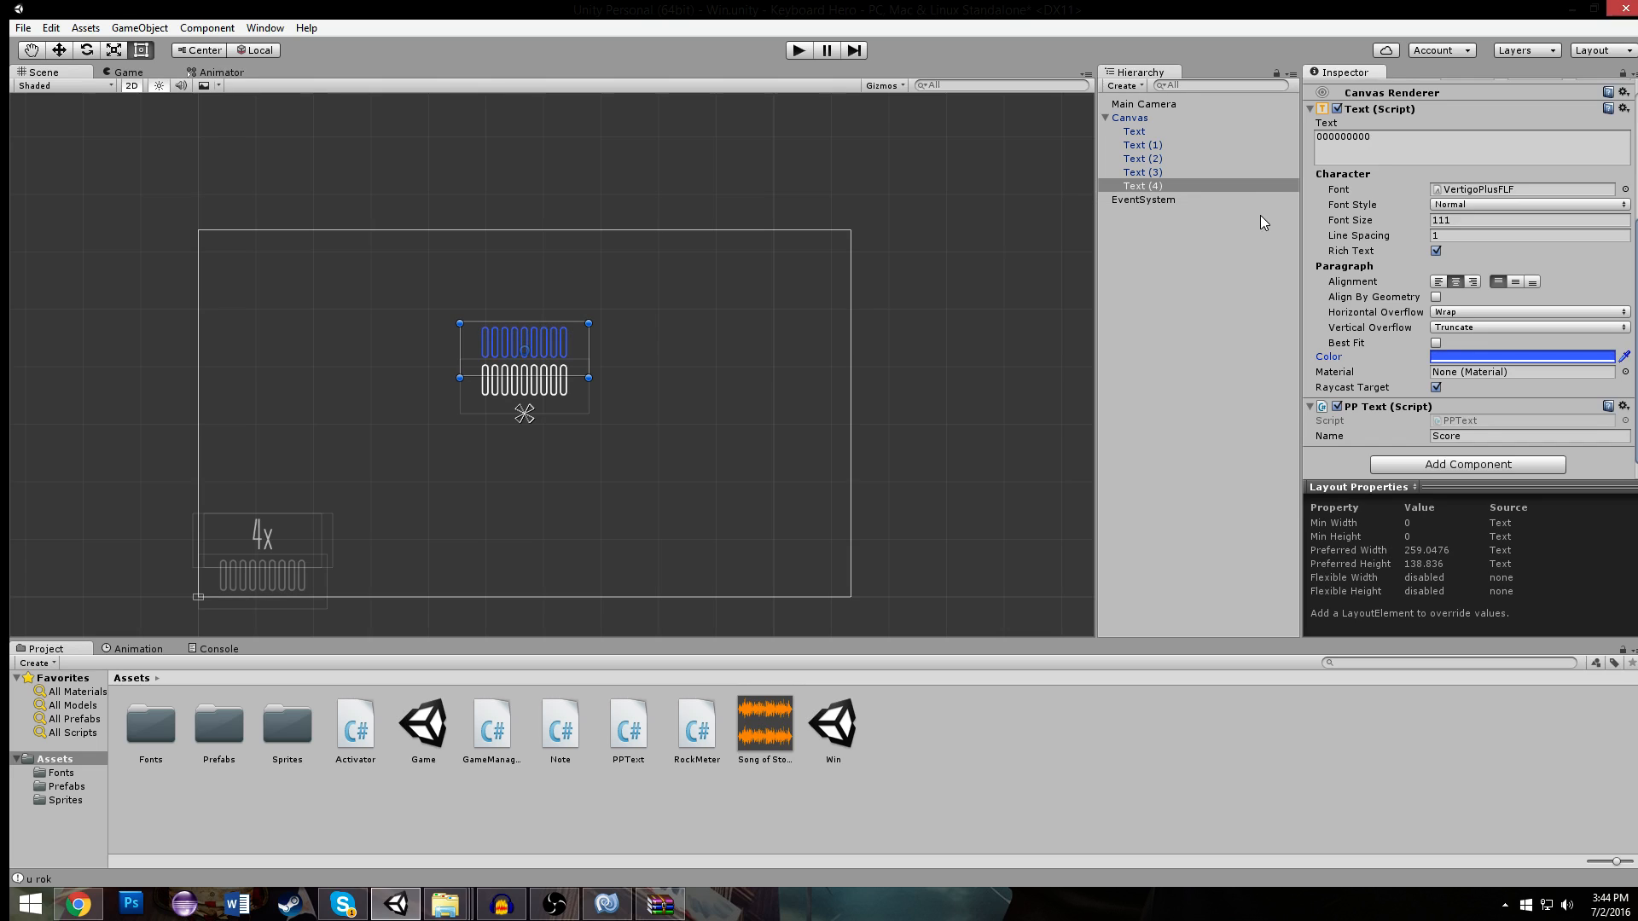
pyautogui.click(1364, 158)
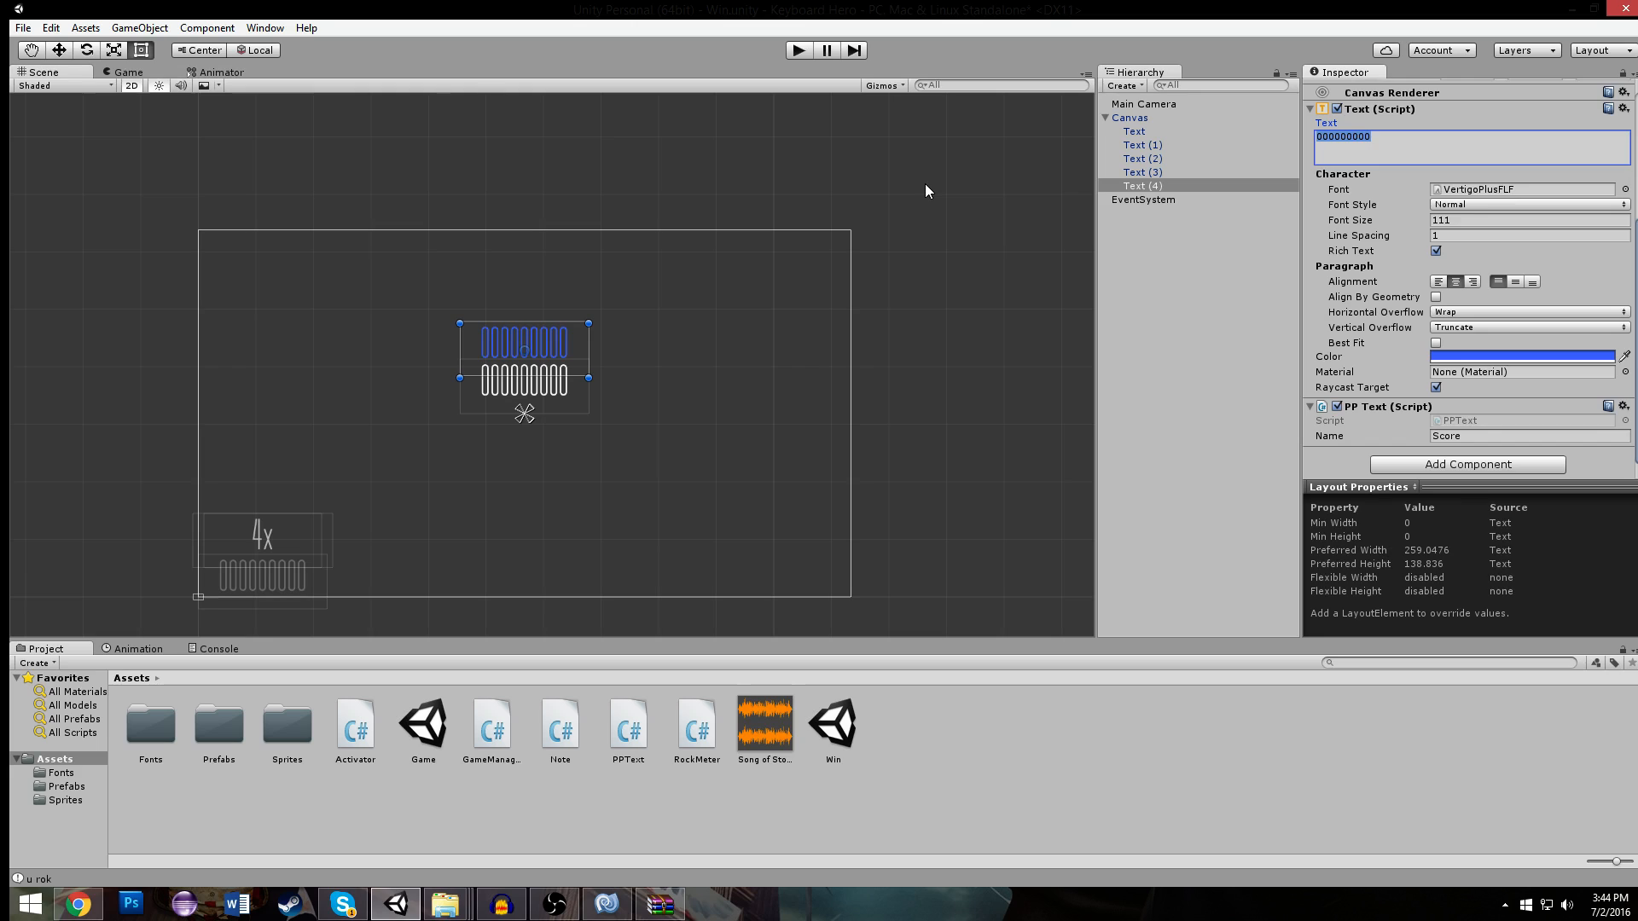
pyautogui.write('SCORE')
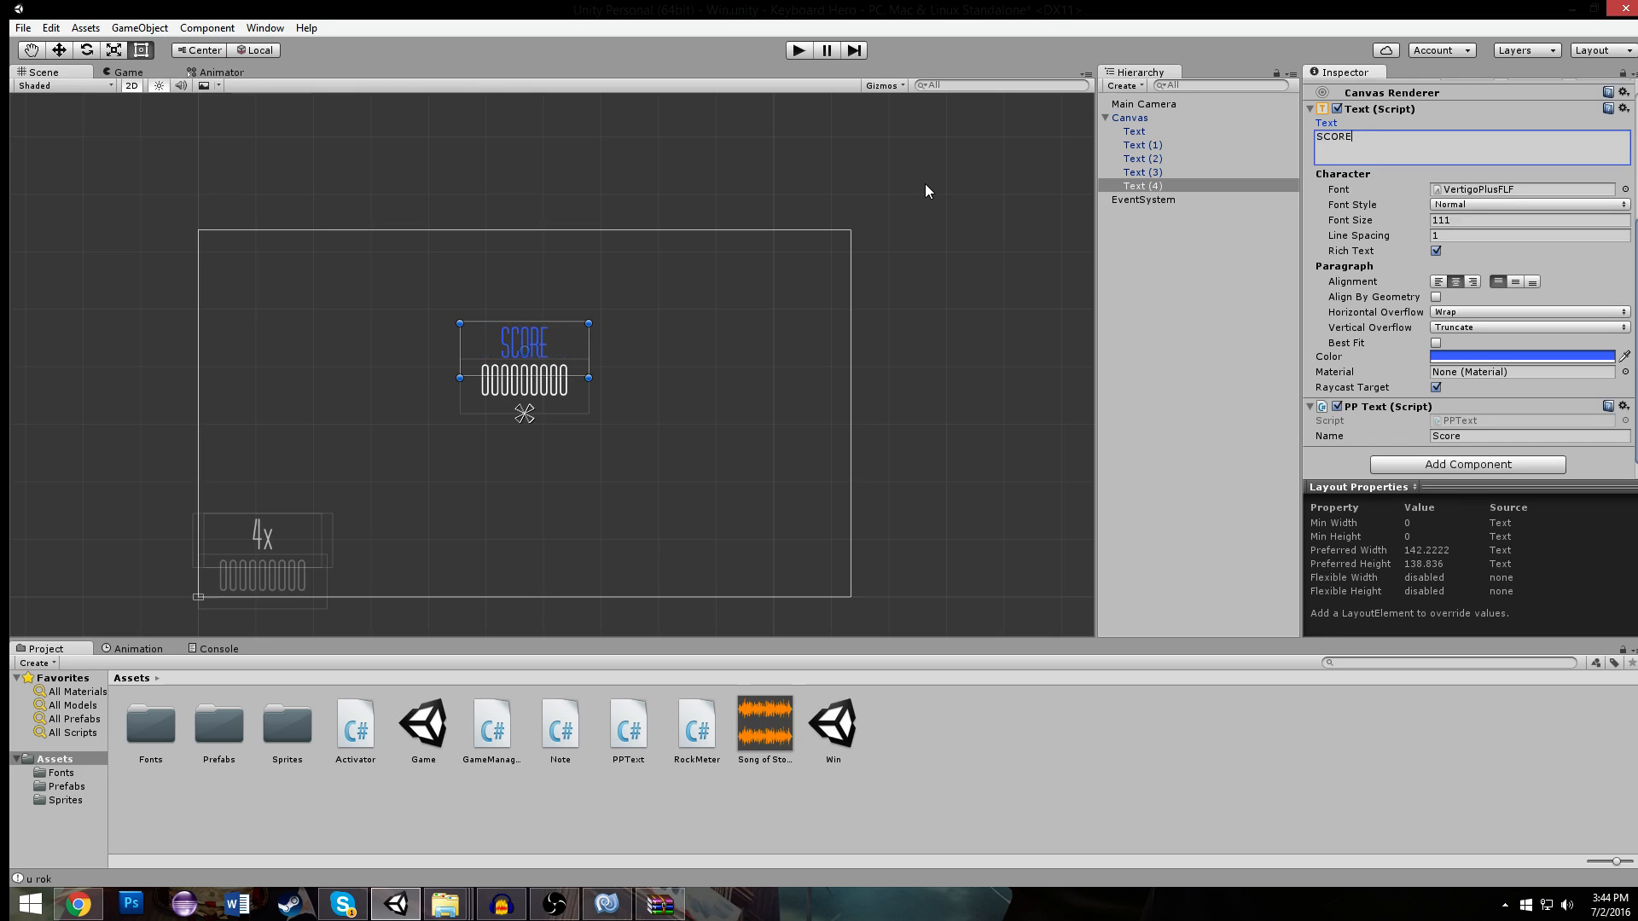
# - Inspect the SCORE label's placement above the score digits and check the digits' text and PP Text settings
pyautogui.scroll(2, 632, 256)
pyautogui.click(618, 339)
pyautogui.scroll(4, 541, 335)
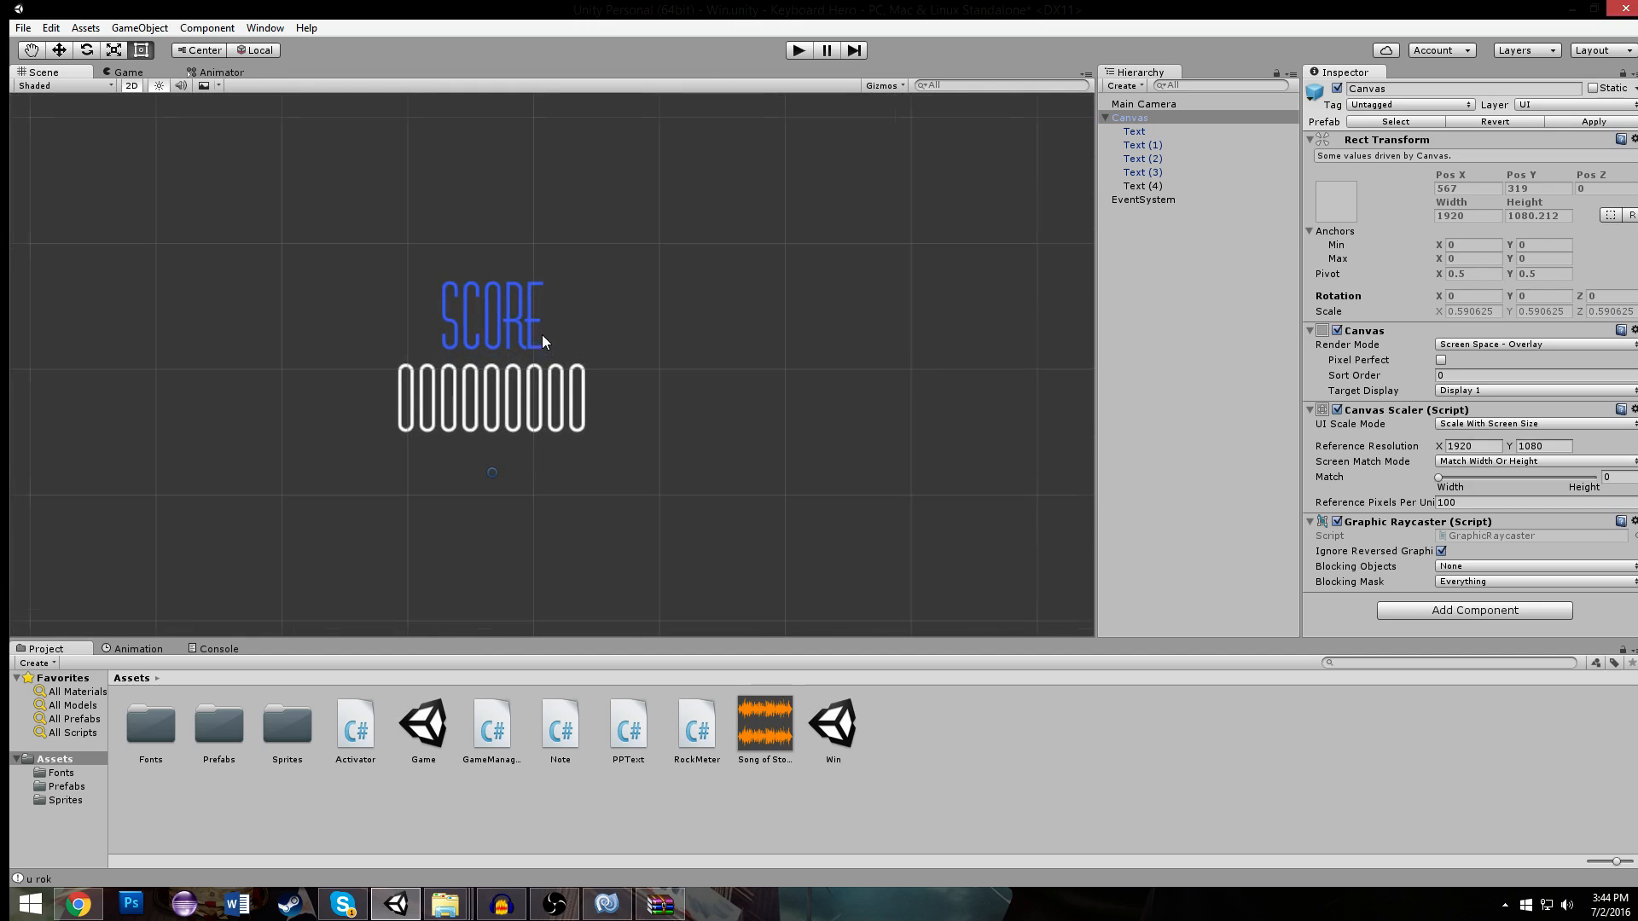
pyautogui.click(518, 349)
pyautogui.click(523, 418)
pyautogui.click(520, 411)
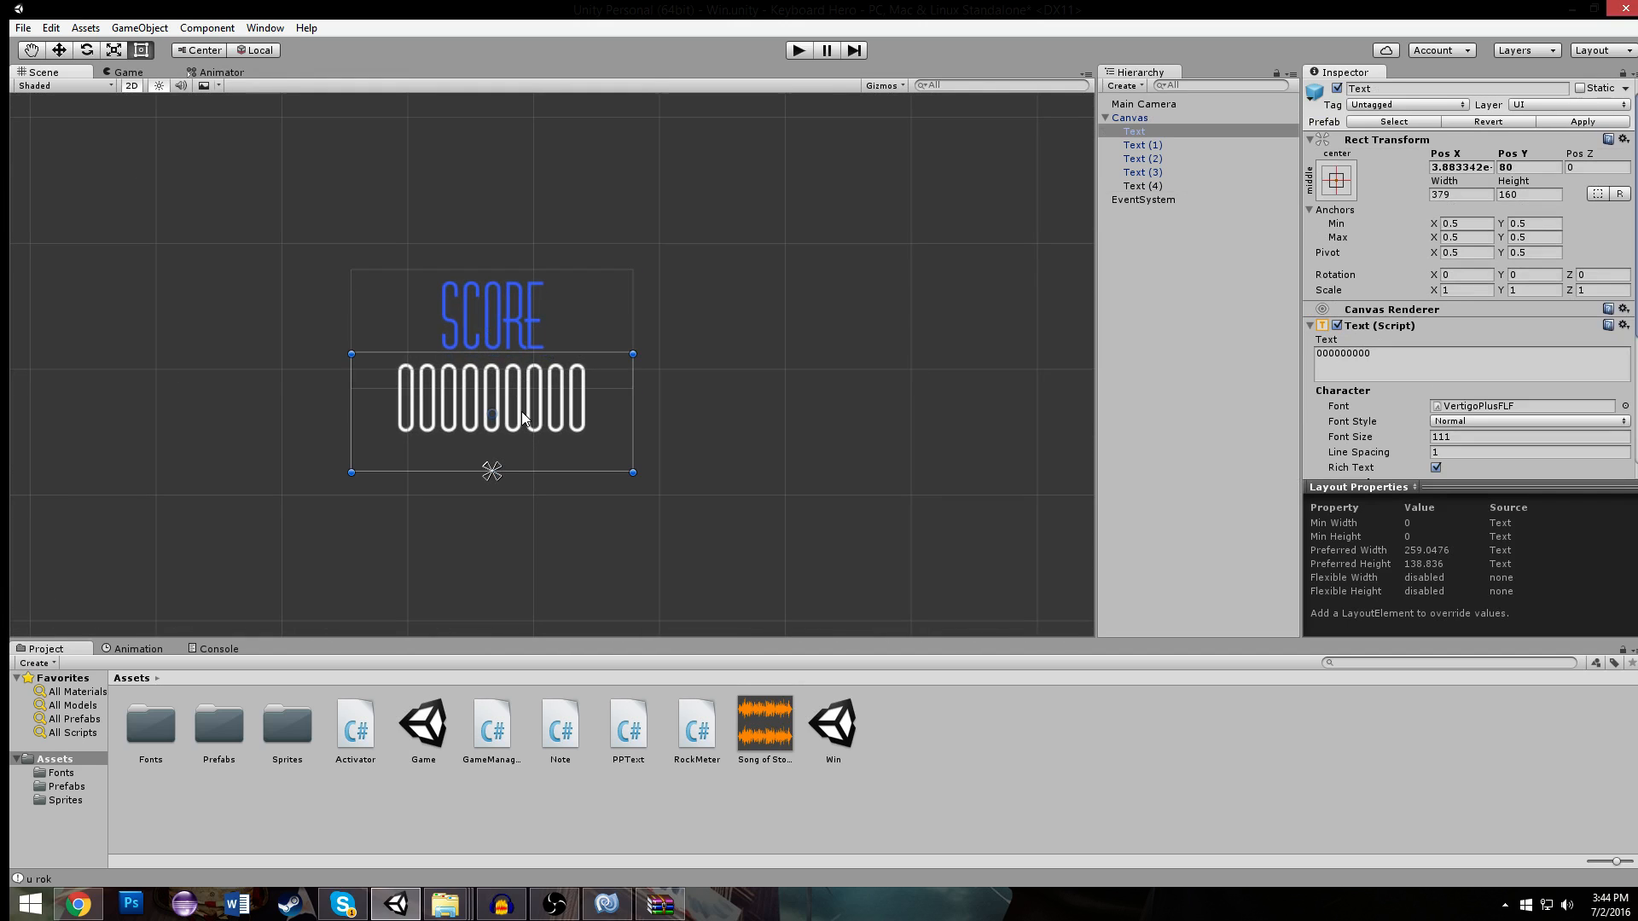
pyautogui.scroll(-1, 520, 411)
pyautogui.scroll(-3, 1421, 317)
pyautogui.scroll(-3, 1420, 317)
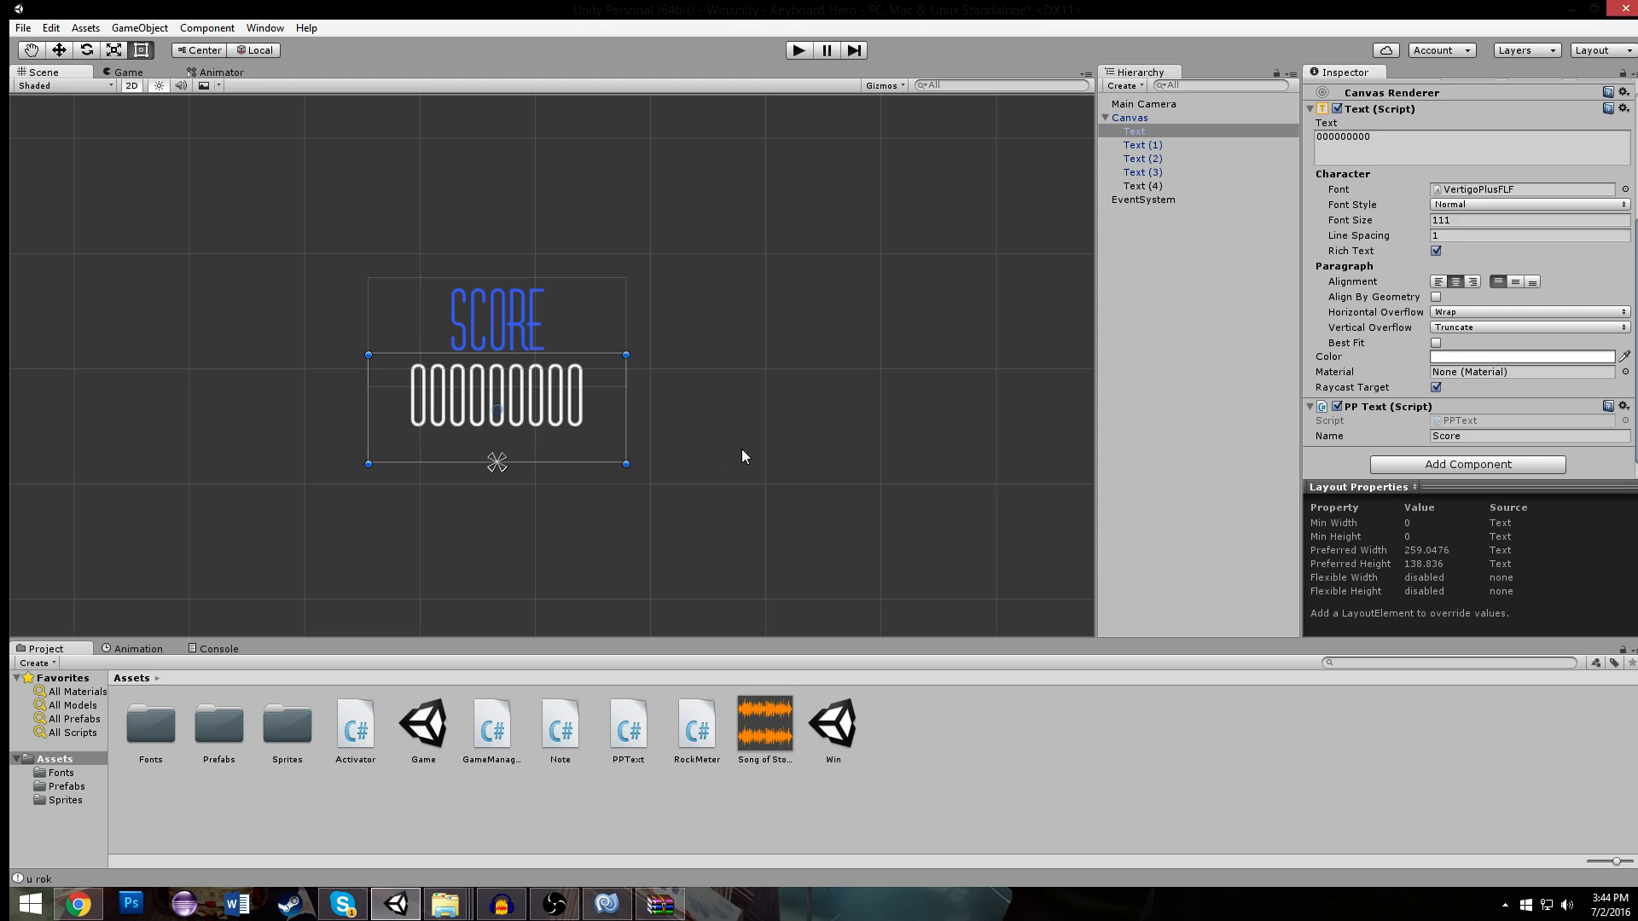
# - Duplicate the blue SCORE label and place the copy centered below the score digits
pyautogui.moveTo(756, 406); pyautogui.dragTo(792, 291, button='middle')
pyautogui.scroll(-8, 789, 291)
pyautogui.click(519, 264)
pyautogui.hotkey('ctrl', 'd')
pyautogui.moveTo(562, 251); pyautogui.dragTo(562, 381)
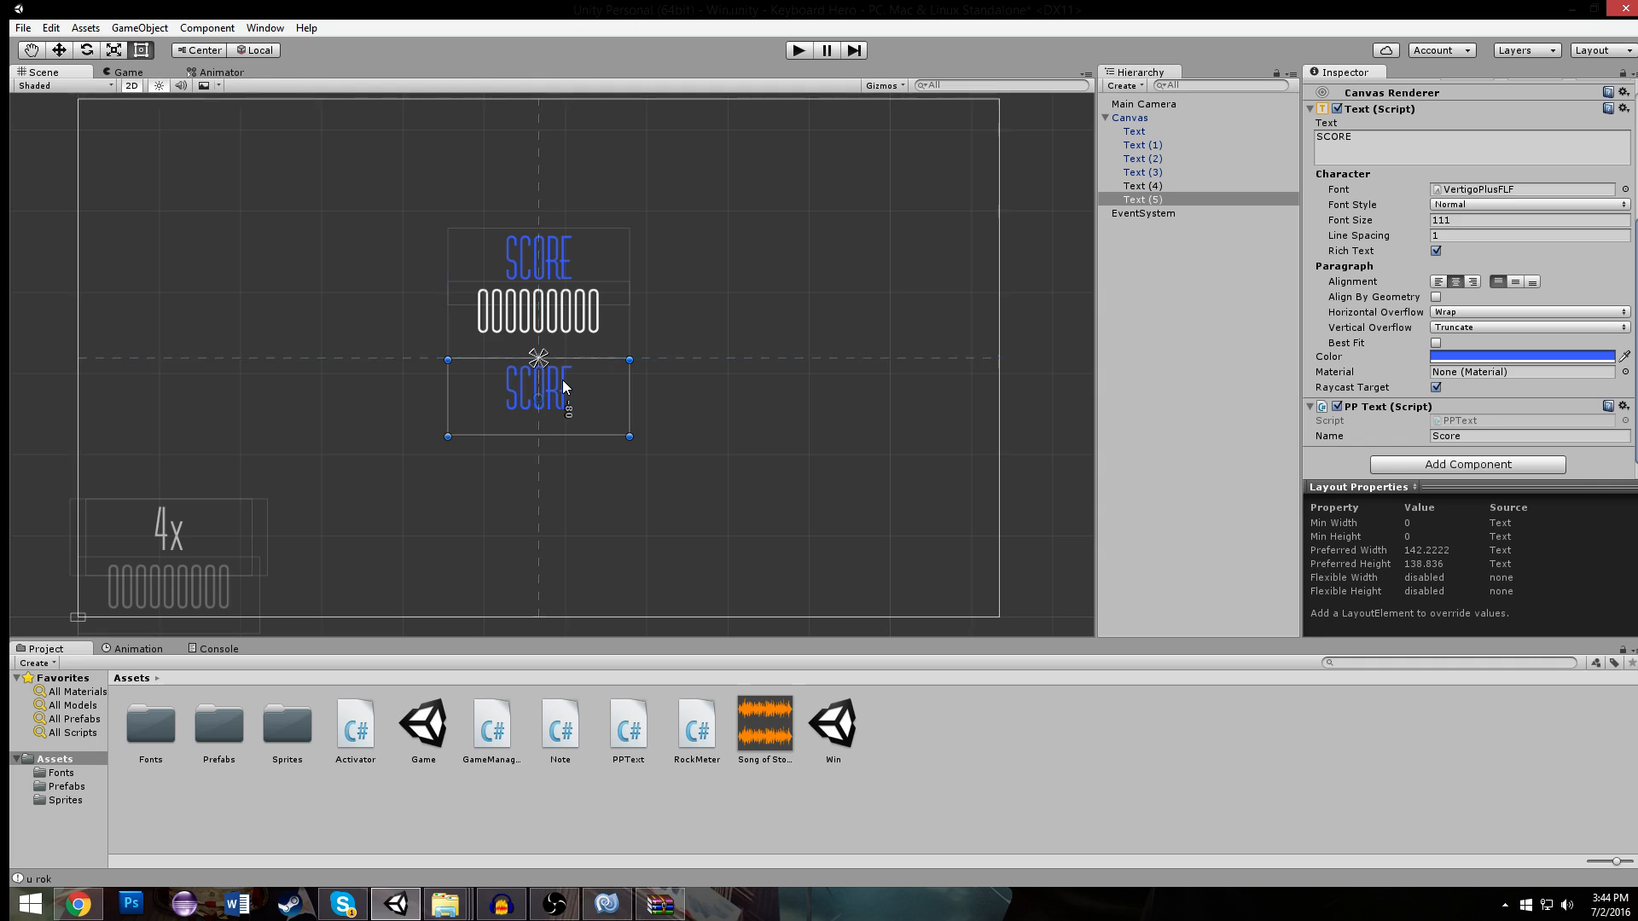
# - Change the lower label's text to HIGHSCORE
pyautogui.click(1320, 145)
pyautogui.click(1320, 140)
pyautogui.write('High')
pyautogui.press('BackSpace')
pyautogui.press('BackSpace')
pyautogui.press('BackSpace')
pyautogui.write('IGH')
pyautogui.press('BackSpace')
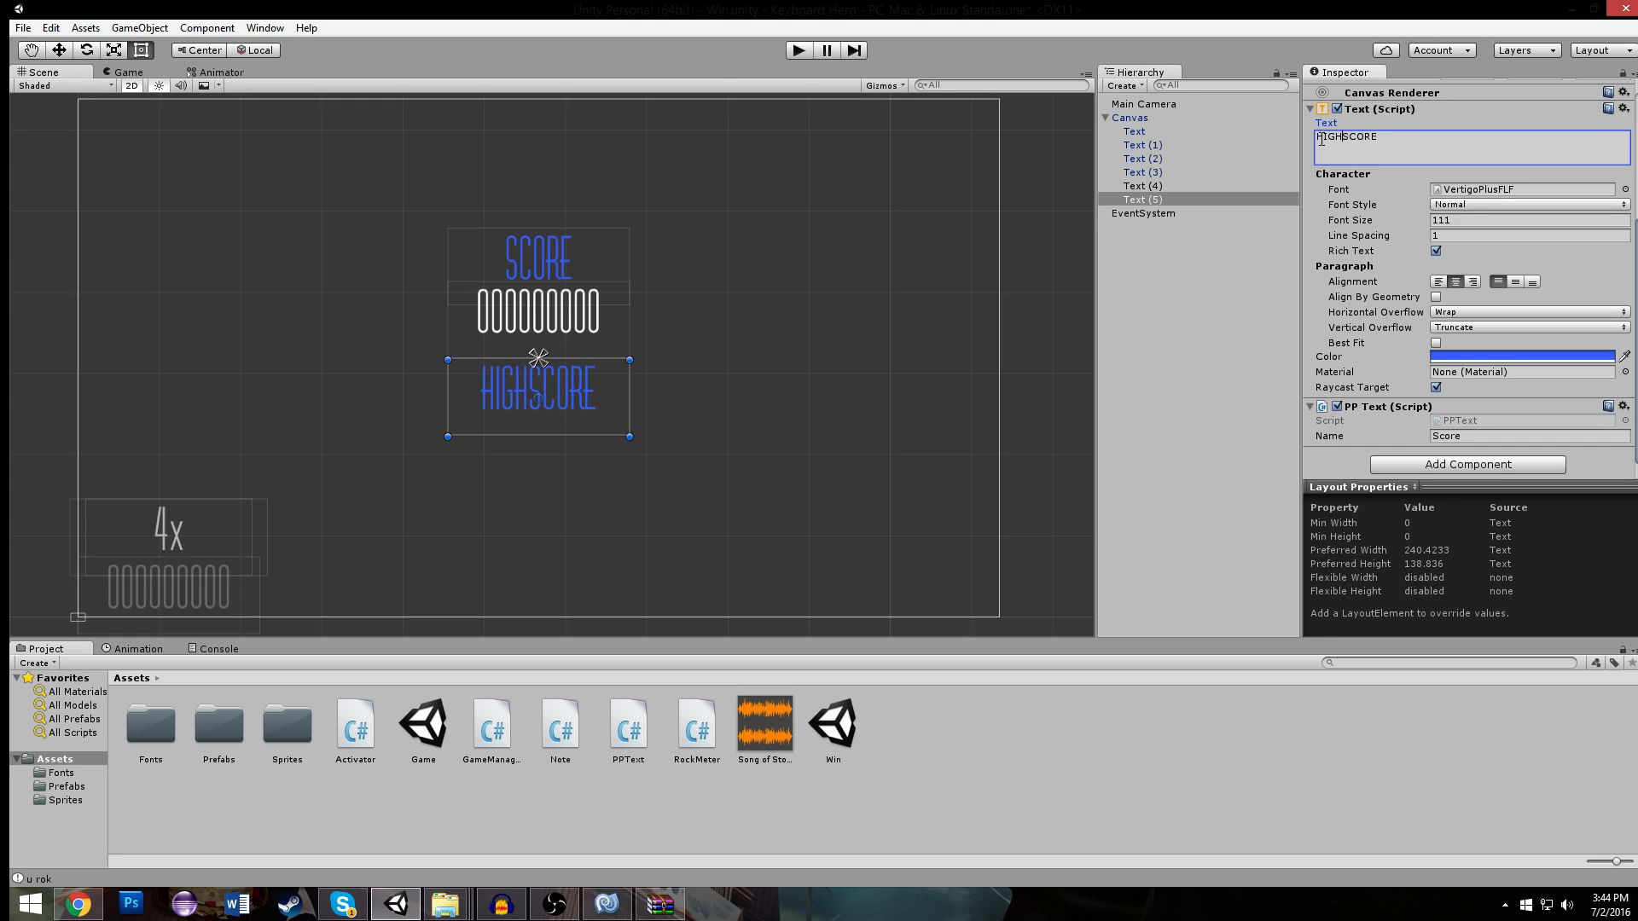
# - Duplicate the score digits beneath HIGHSCORE at about Pos Y -191 and set the copy's PP Text name to HighScore
pyautogui.click(495, 320)
pyautogui.hotkey('ctrl', 'd')
pyautogui.moveTo(495, 320); pyautogui.dragTo(537, 455)
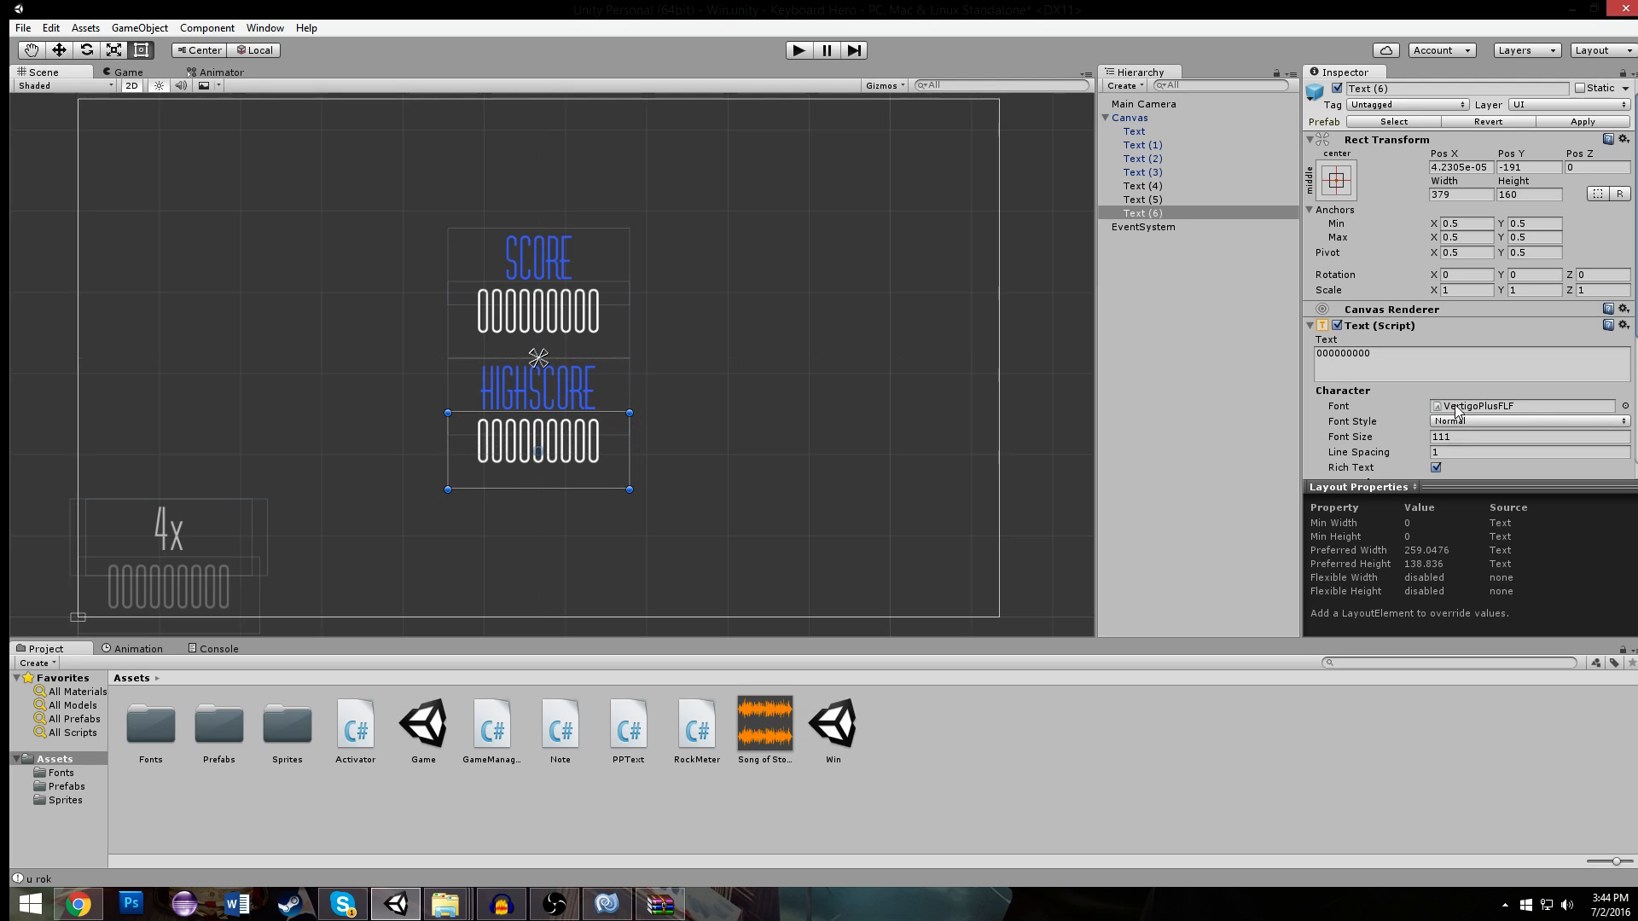
pyautogui.scroll(-3, 1450, 425)
pyautogui.scroll(-3, 1450, 424)
pyautogui.click(1479, 437)
pyautogui.write('HighScore')
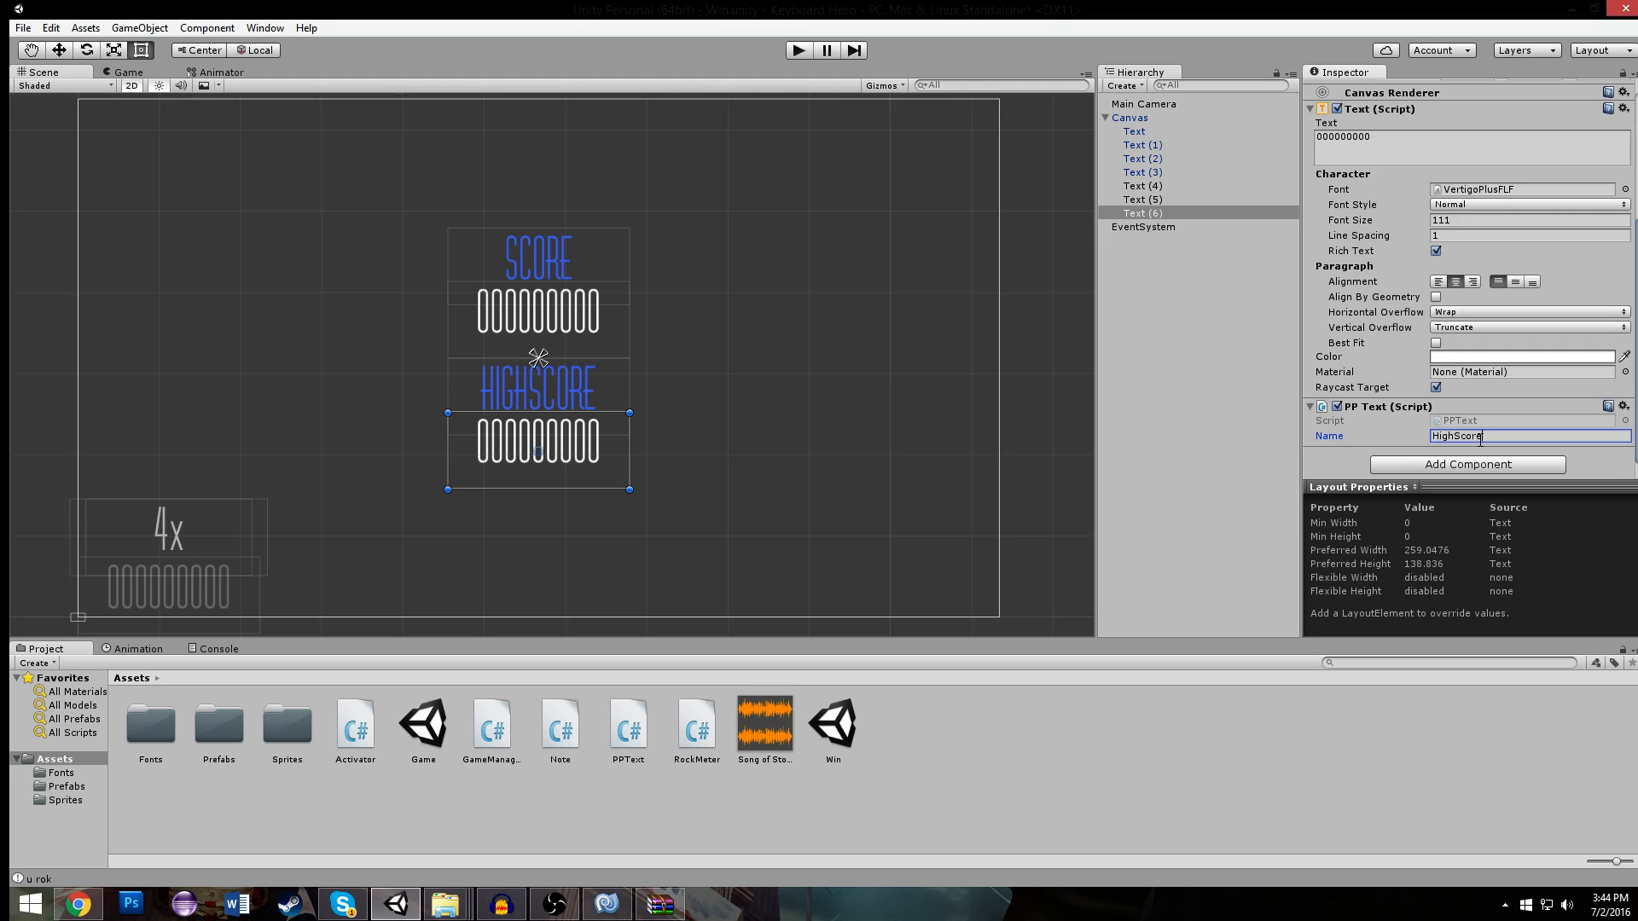
pyautogui.click(735, 338)
pyautogui.click(554, 257)
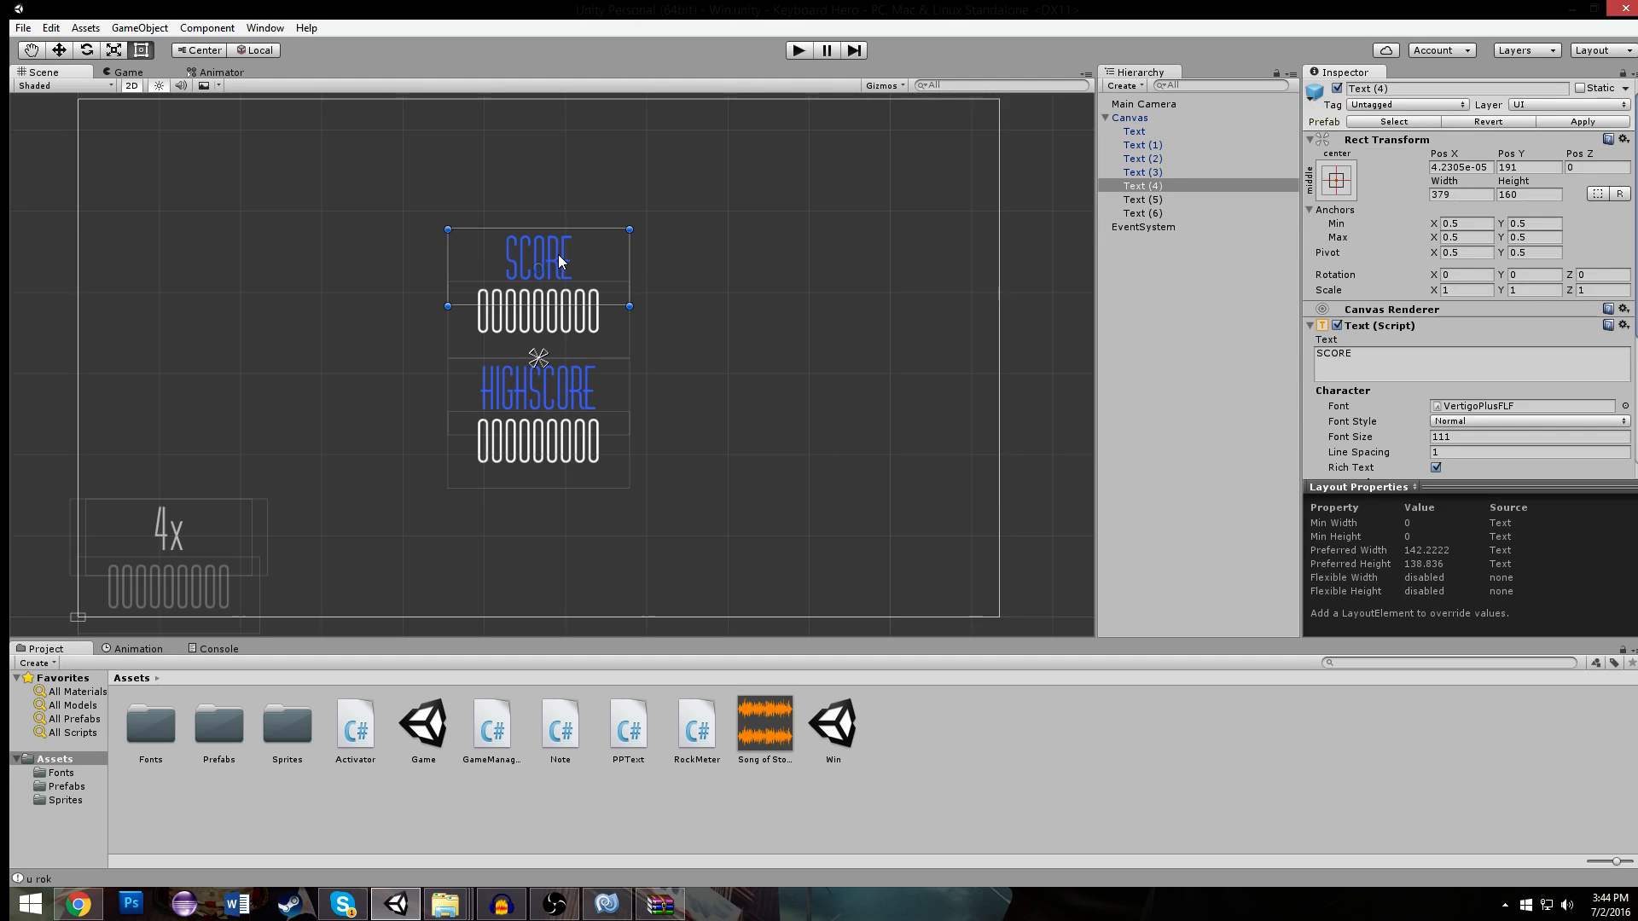
pyautogui.click(350, 227)
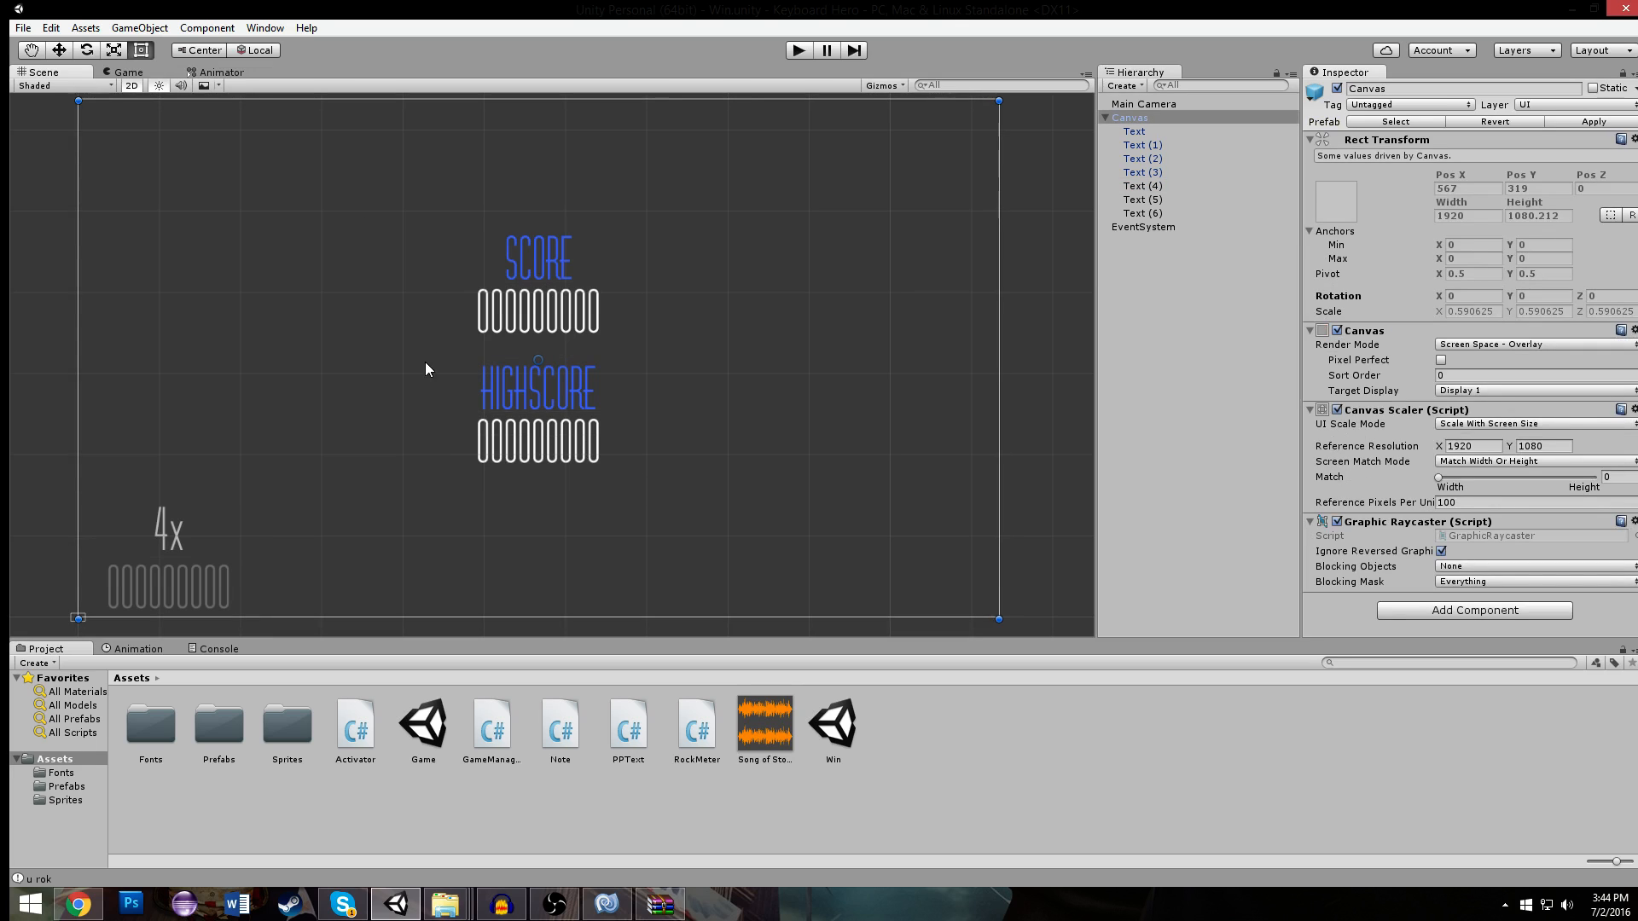
pyautogui.click(517, 400)
pyautogui.keyDown('shift'); pyautogui.click(523, 447); pyautogui.keyUp('shift')
pyautogui.moveTo(531, 390); pyautogui.dragTo(534, 445)
pyautogui.hotkey('ctrl', 'z')
# - Move the HIGHSCORE label and its digits farther down, placing the digits at about Pos Y -252
pyautogui.click(557, 376)
pyautogui.click(562, 393)
pyautogui.moveTo(572, 383); pyautogui.dragTo(575, 491)
pyautogui.click(586, 470)
pyautogui.click(576, 458)
pyautogui.click(576, 459)
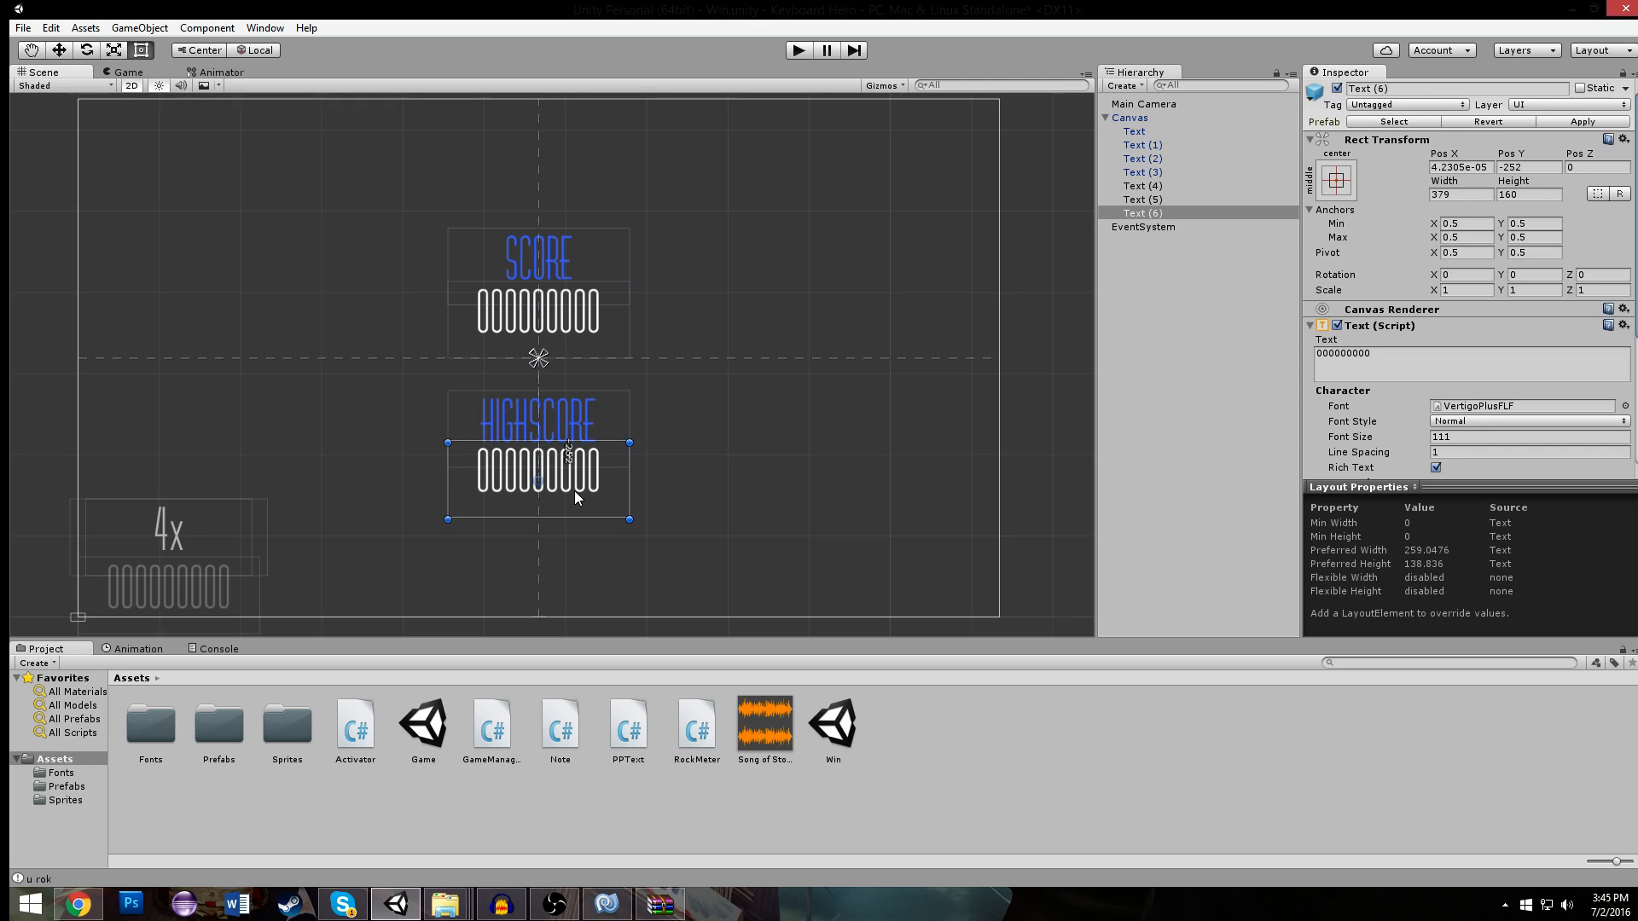
pyautogui.click(576, 342)
pyautogui.click(565, 475)
pyautogui.click(550, 375)
# - Duplicate the SCORE label and place the copy level with it to the right, at about Pos X 562
pyautogui.click(545, 243)
pyautogui.hotkey('ctrl', 'd')
pyautogui.moveTo(539, 244); pyautogui.dragTo(263, 249)
pyautogui.hotkey('ctrl', 'd')
pyautogui.press('Delete')
pyautogui.click(776, 254)
# - Set the text of the label copy beside SCORE to HIGHEST STREAK
pyautogui.click(1460, 369)
pyautogui.write('H')
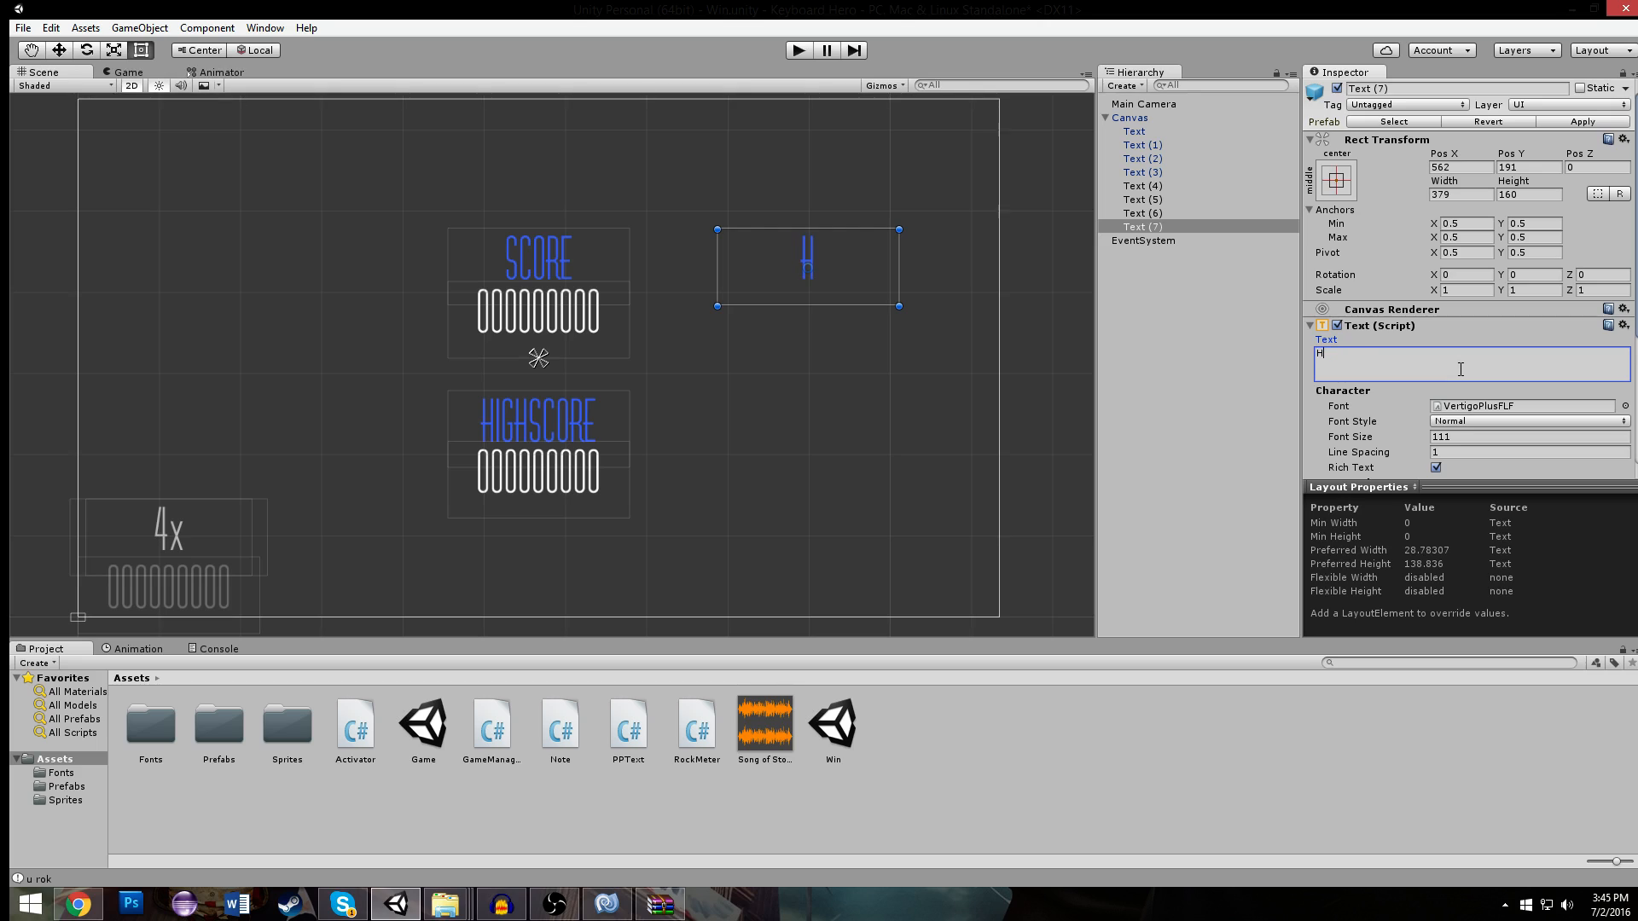
pyautogui.write('IGHEST STREAK')
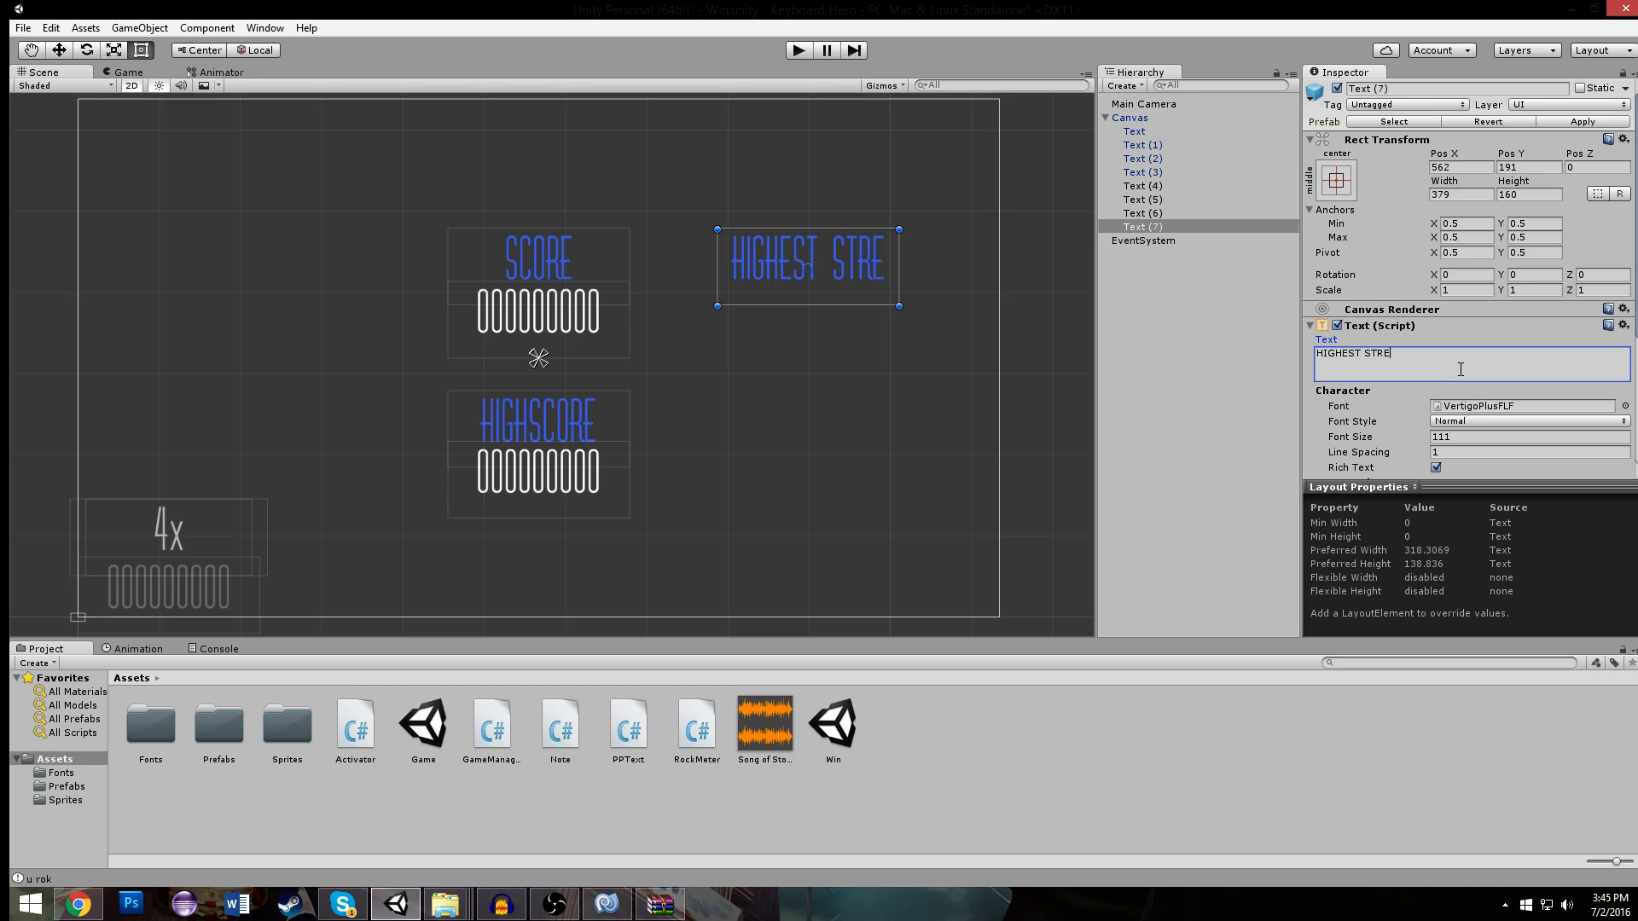
# - Duplicate the score digits beneath HIGHEST STREAK and set the copy's PP Text name to HighStreak
pyautogui.click(585, 320)
pyautogui.click(585, 320)
pyautogui.hotkey('ctrl', 'd')
pyautogui.moveTo(585, 321)
pyautogui.mouseDown()
pyautogui.moveTo(938, 334)
pyautogui.moveTo(811, 324)
pyautogui.moveTo(831, 327)
pyautogui.mouseUp()
pyautogui.scroll(-5, 1356, 421)
pyautogui.click(1486, 435)
pyautogui.write('HighStreak')
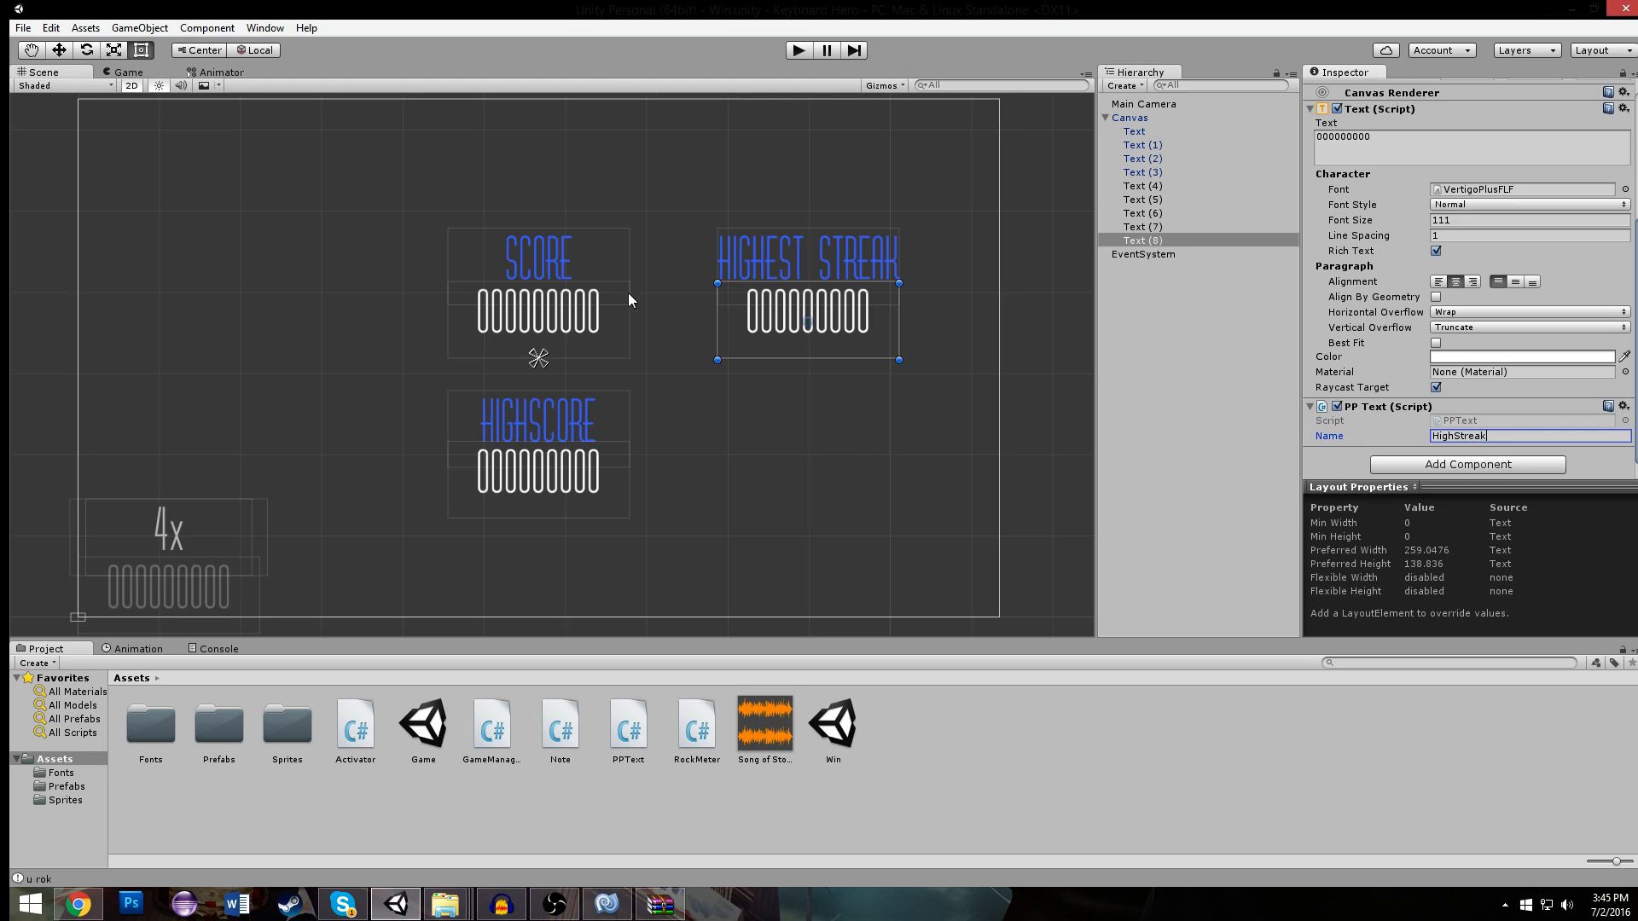
pyautogui.click(570, 197)
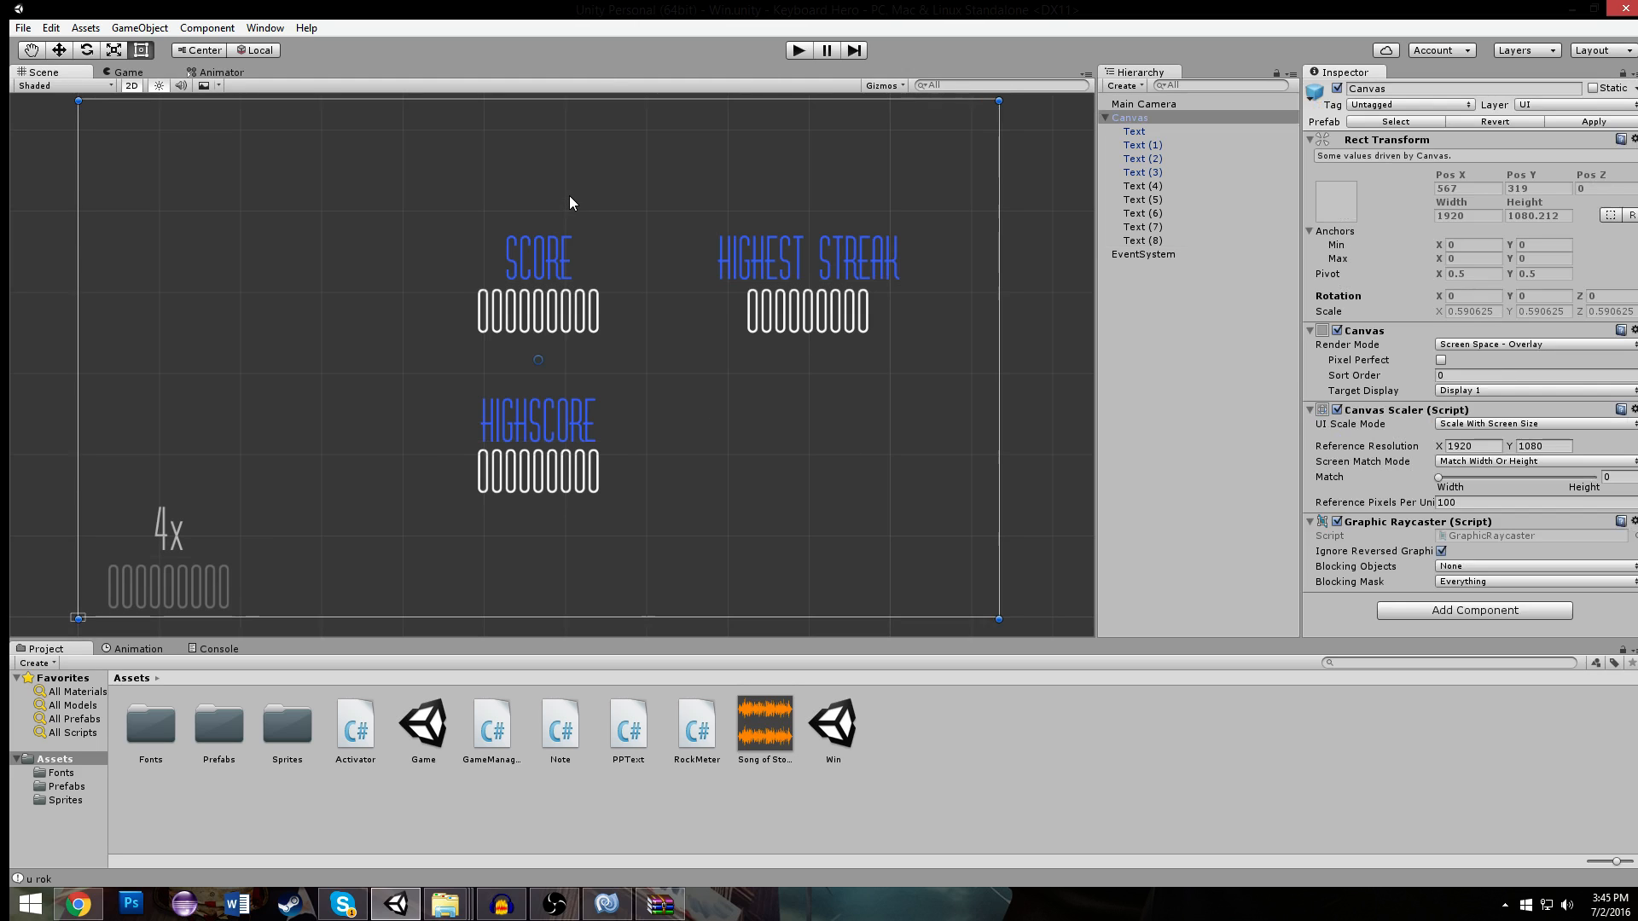
# - Duplicate the SCORE label and place the copy level with it to the left, at about Pos X -580
pyautogui.click(553, 252)
pyautogui.hotkey('ctrl', 'd')
pyautogui.moveTo(555, 248); pyautogui.dragTo(271, 253)
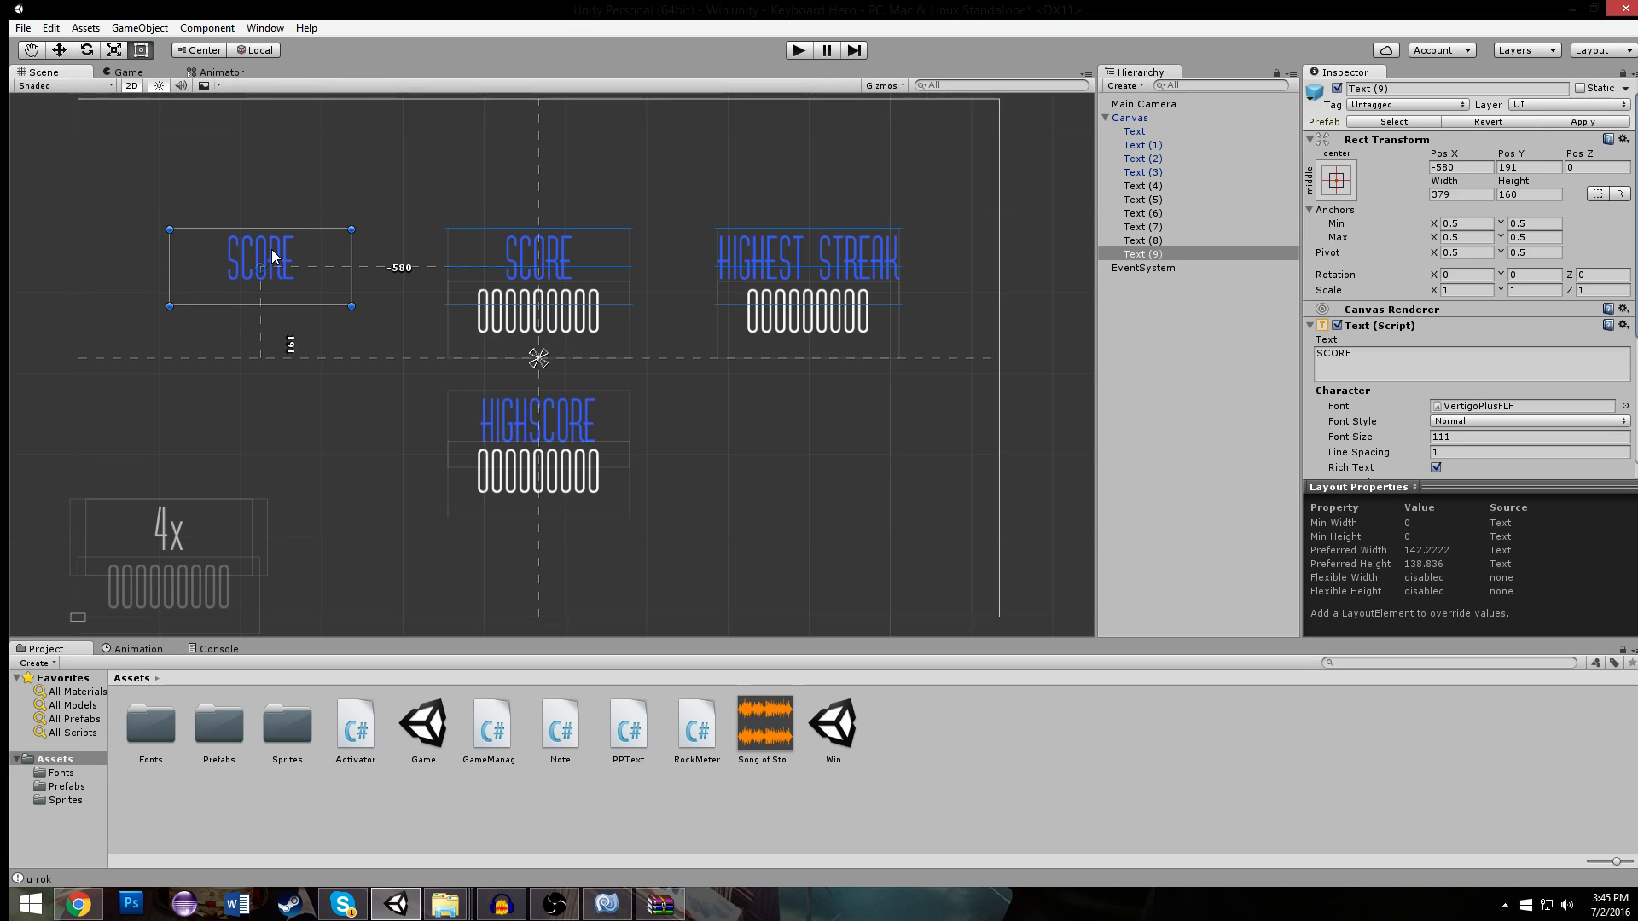
# - Set the text of the label copy beside SCORE to NOTES HIT and shift the label to about Pos X -571
pyautogui.click(1444, 362)
pyautogui.write('NOTES HIT')
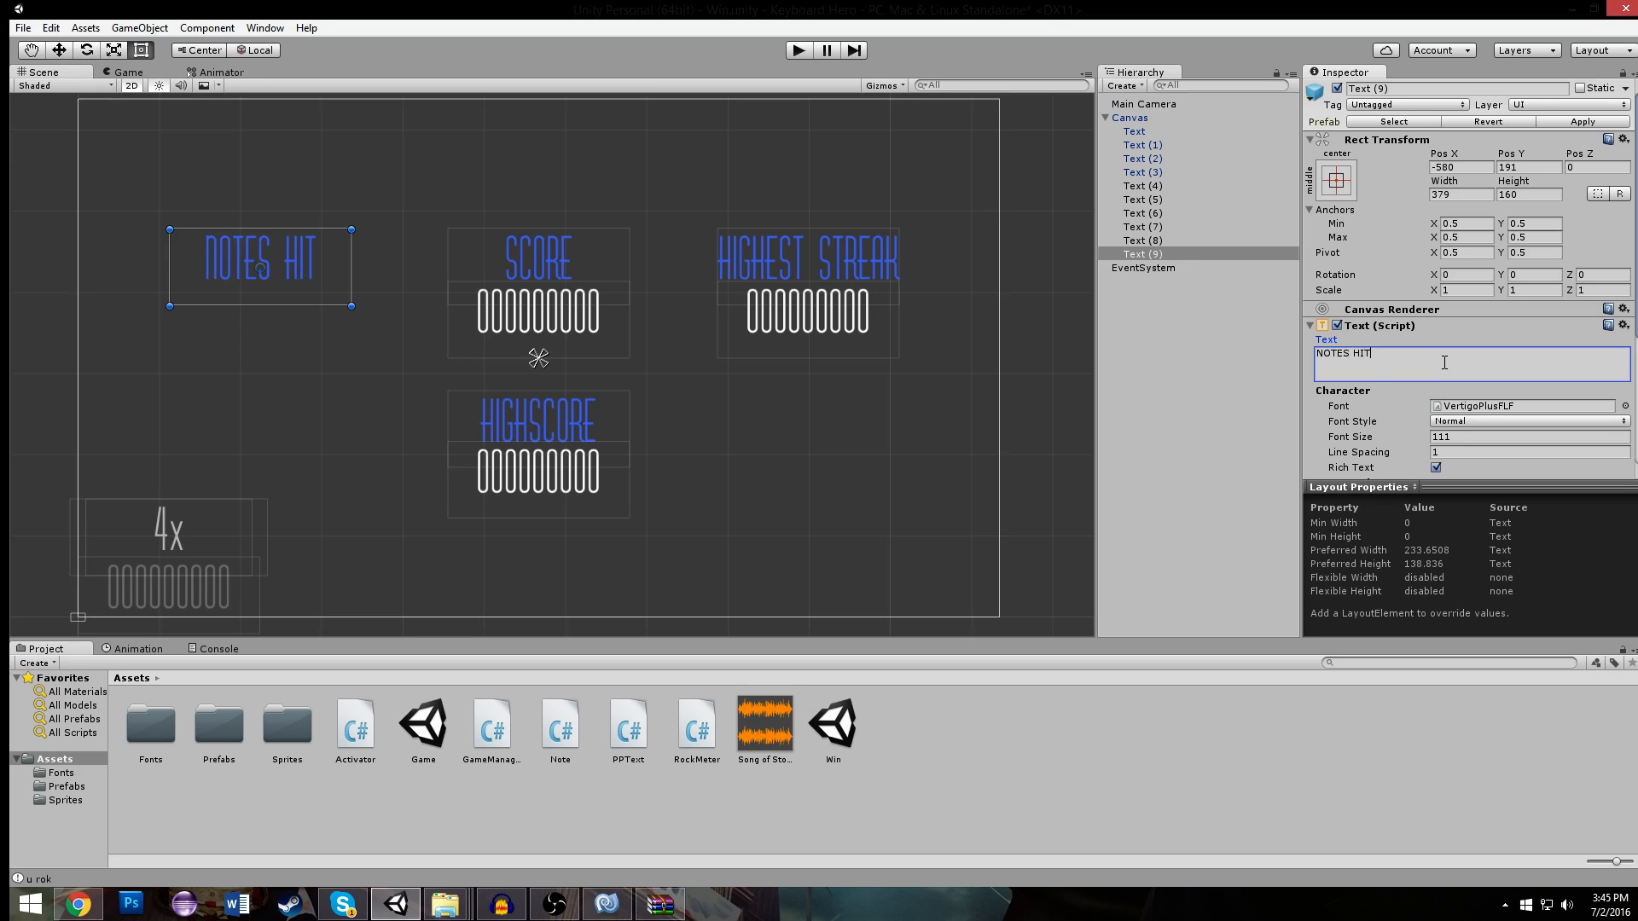
pyautogui.click(539, 152)
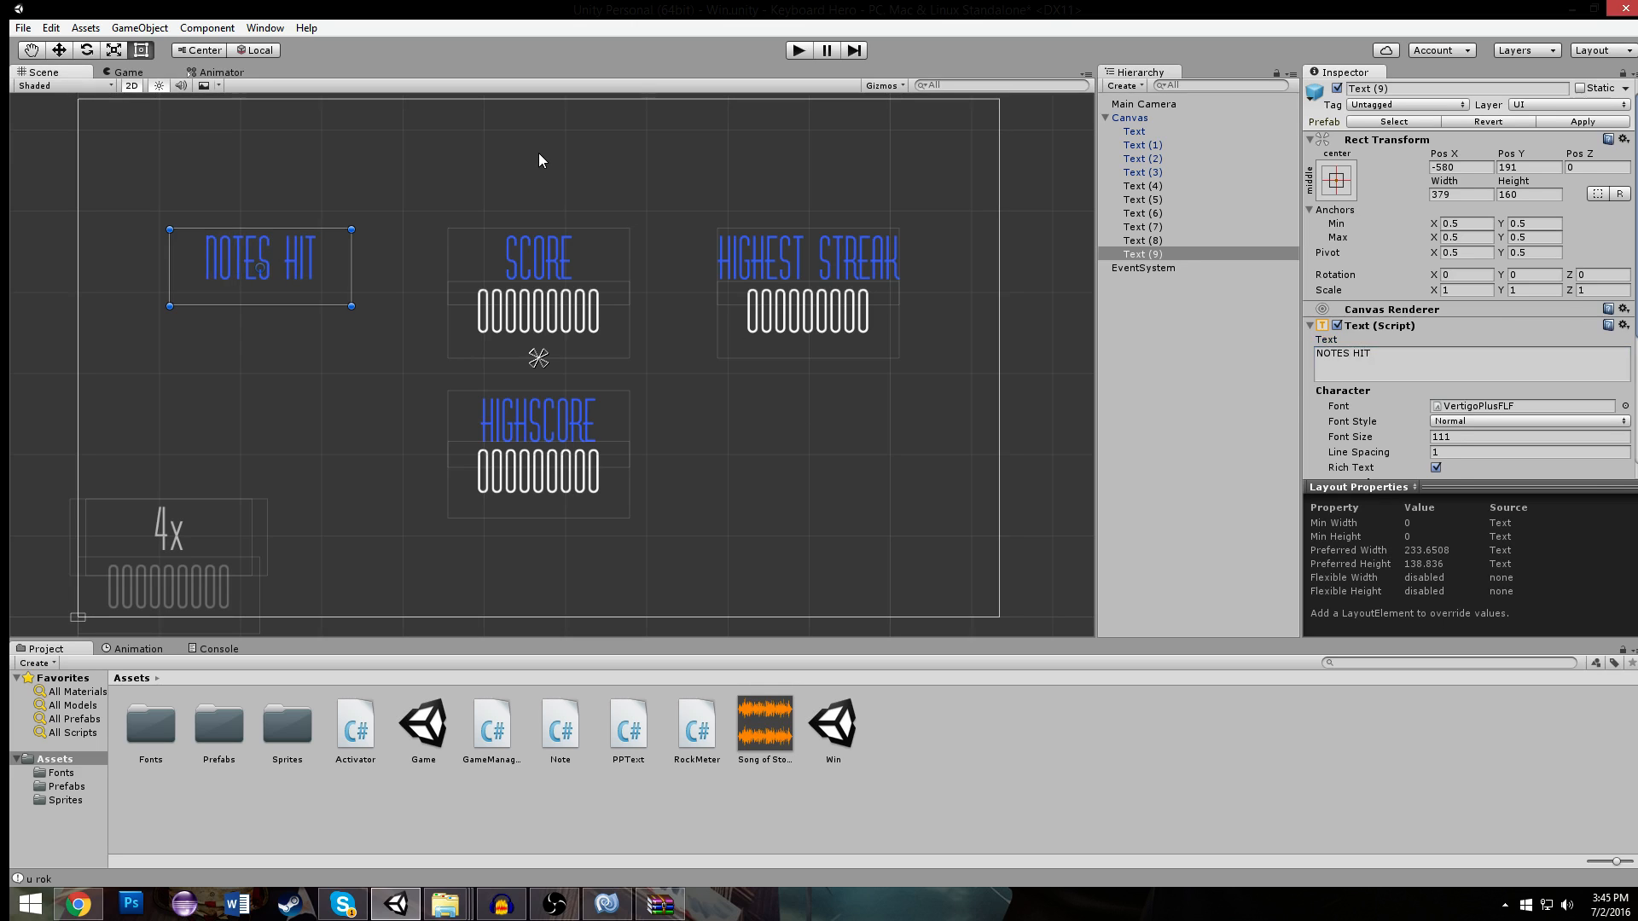
pyautogui.click(274, 253)
pyautogui.moveTo(280, 254); pyautogui.dragTo(287, 254)
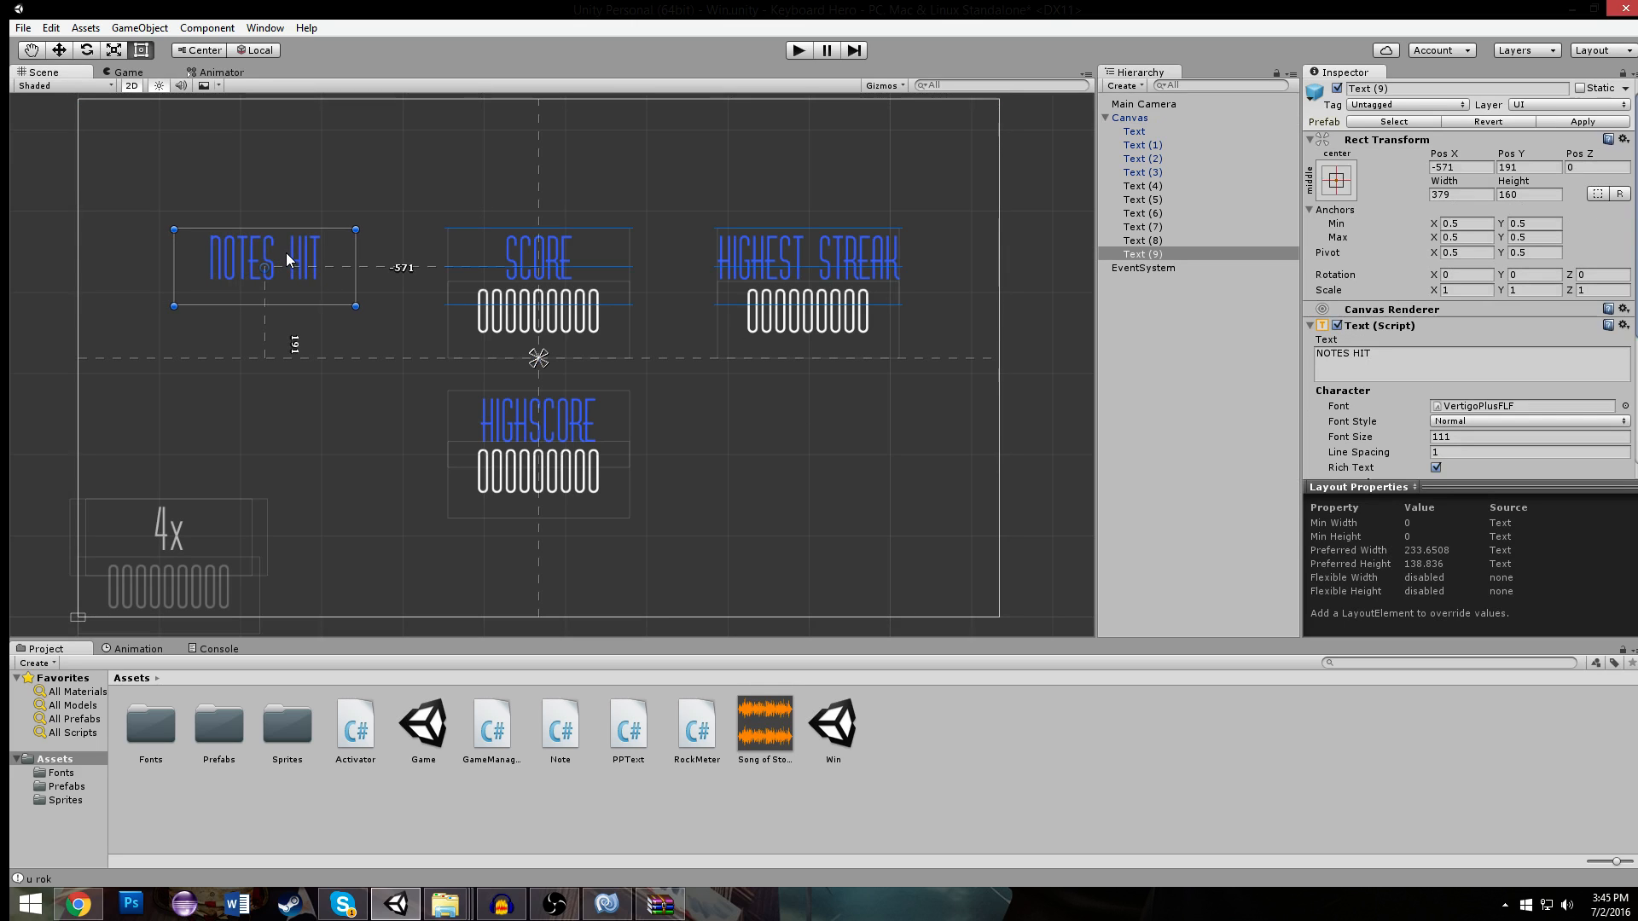
pyautogui.click(365, 215)
# - Duplicate the score digits and place the copy beneath NOTES HIT, at about Pos X -571 and Pos Y 80
pyautogui.click(556, 324)
pyautogui.hotkey('ctrl', 'd')
pyautogui.moveTo(556, 324); pyautogui.dragTo(267, 319)
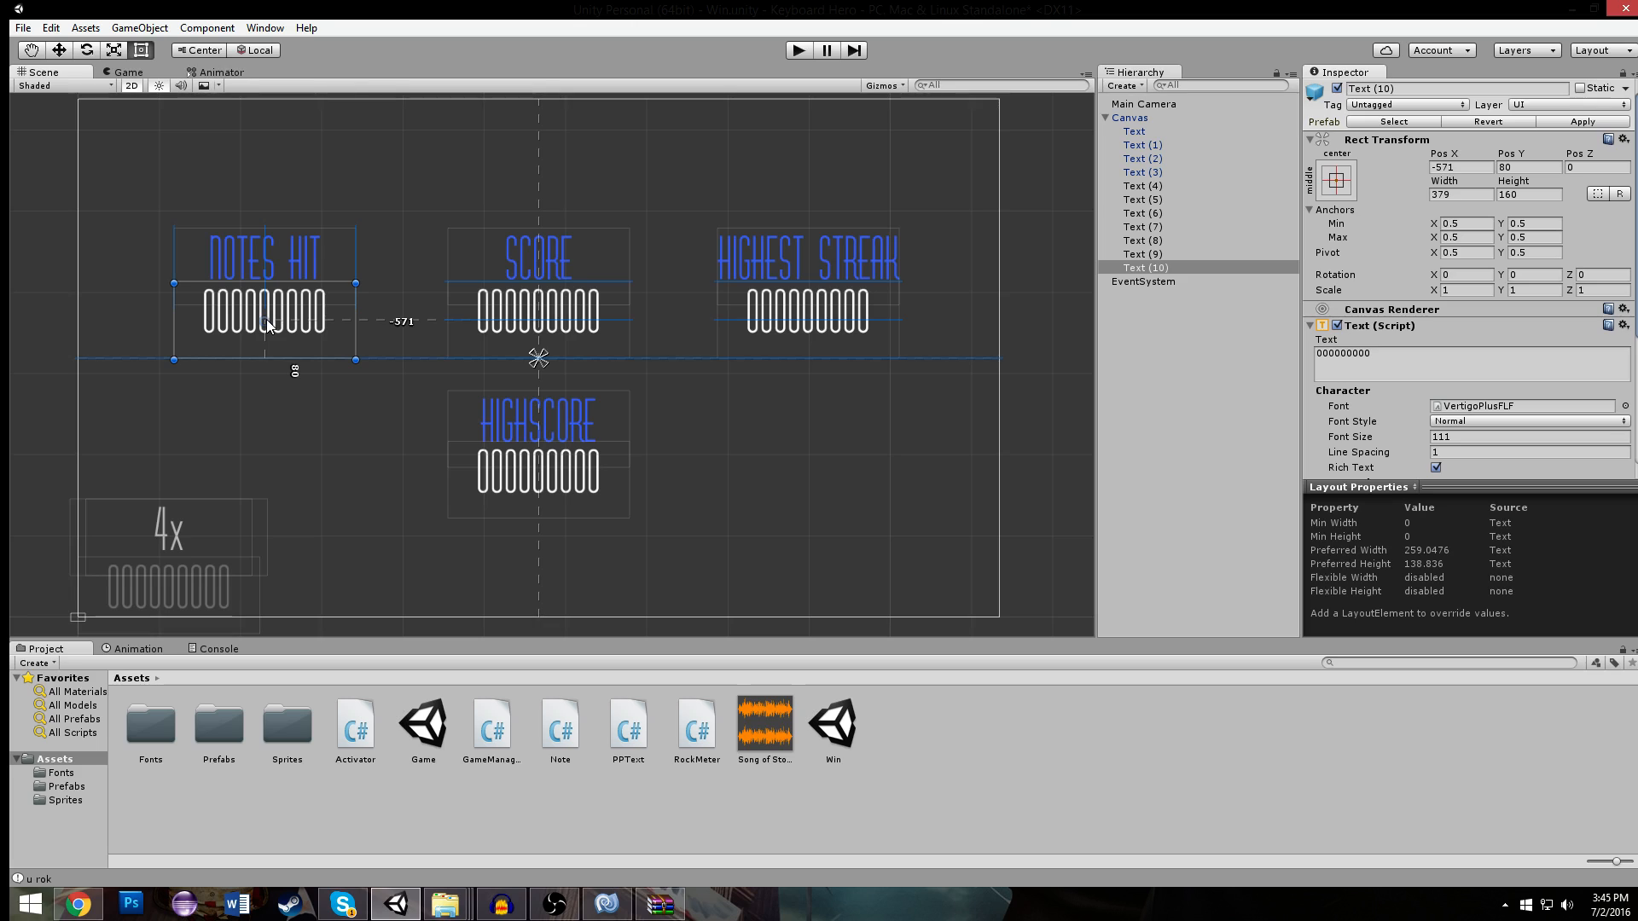
pyautogui.click(391, 196)
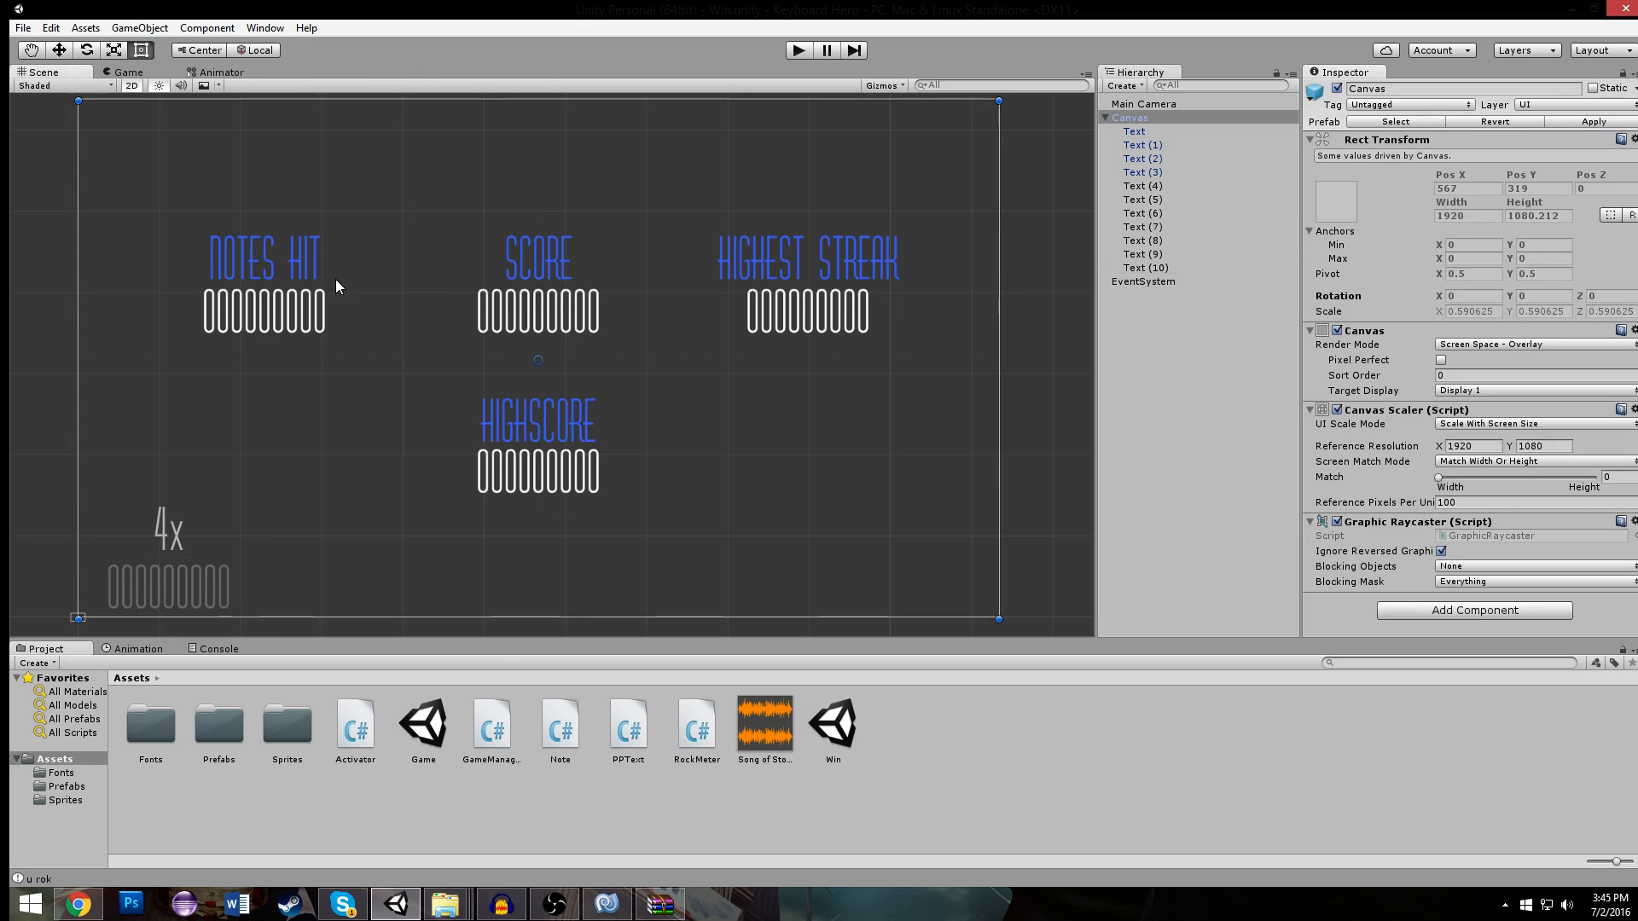
# - Switch to MonoDevelop and examine how the Activator script handles note hits and streaks
pyautogui.click(603, 901)
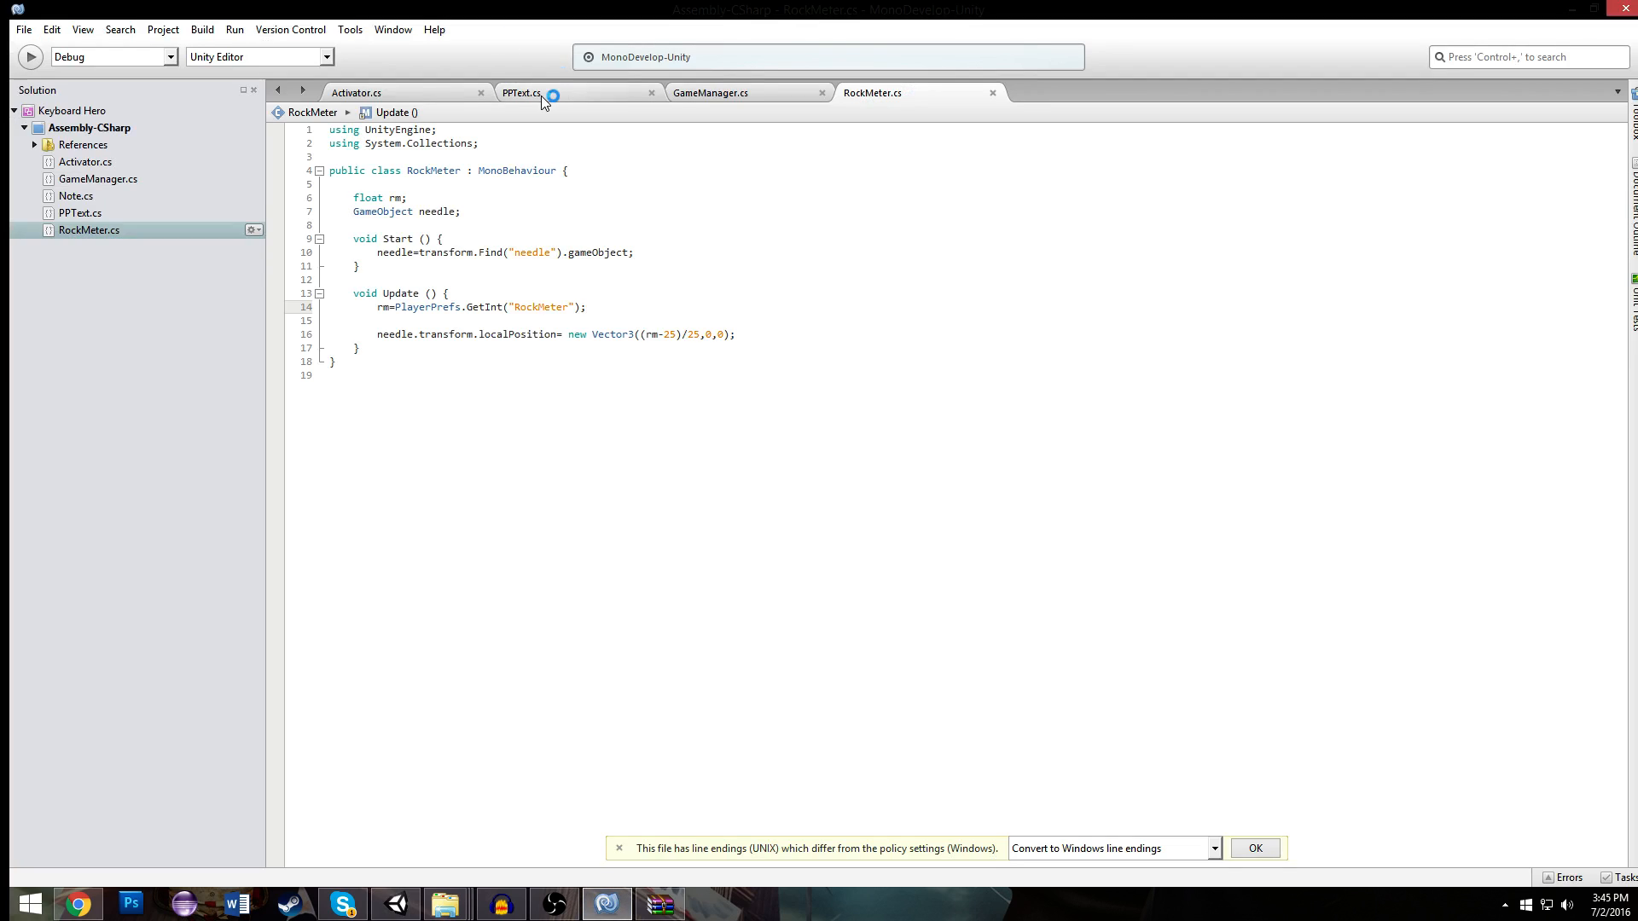
pyautogui.click(533, 92)
pyautogui.click(366, 92)
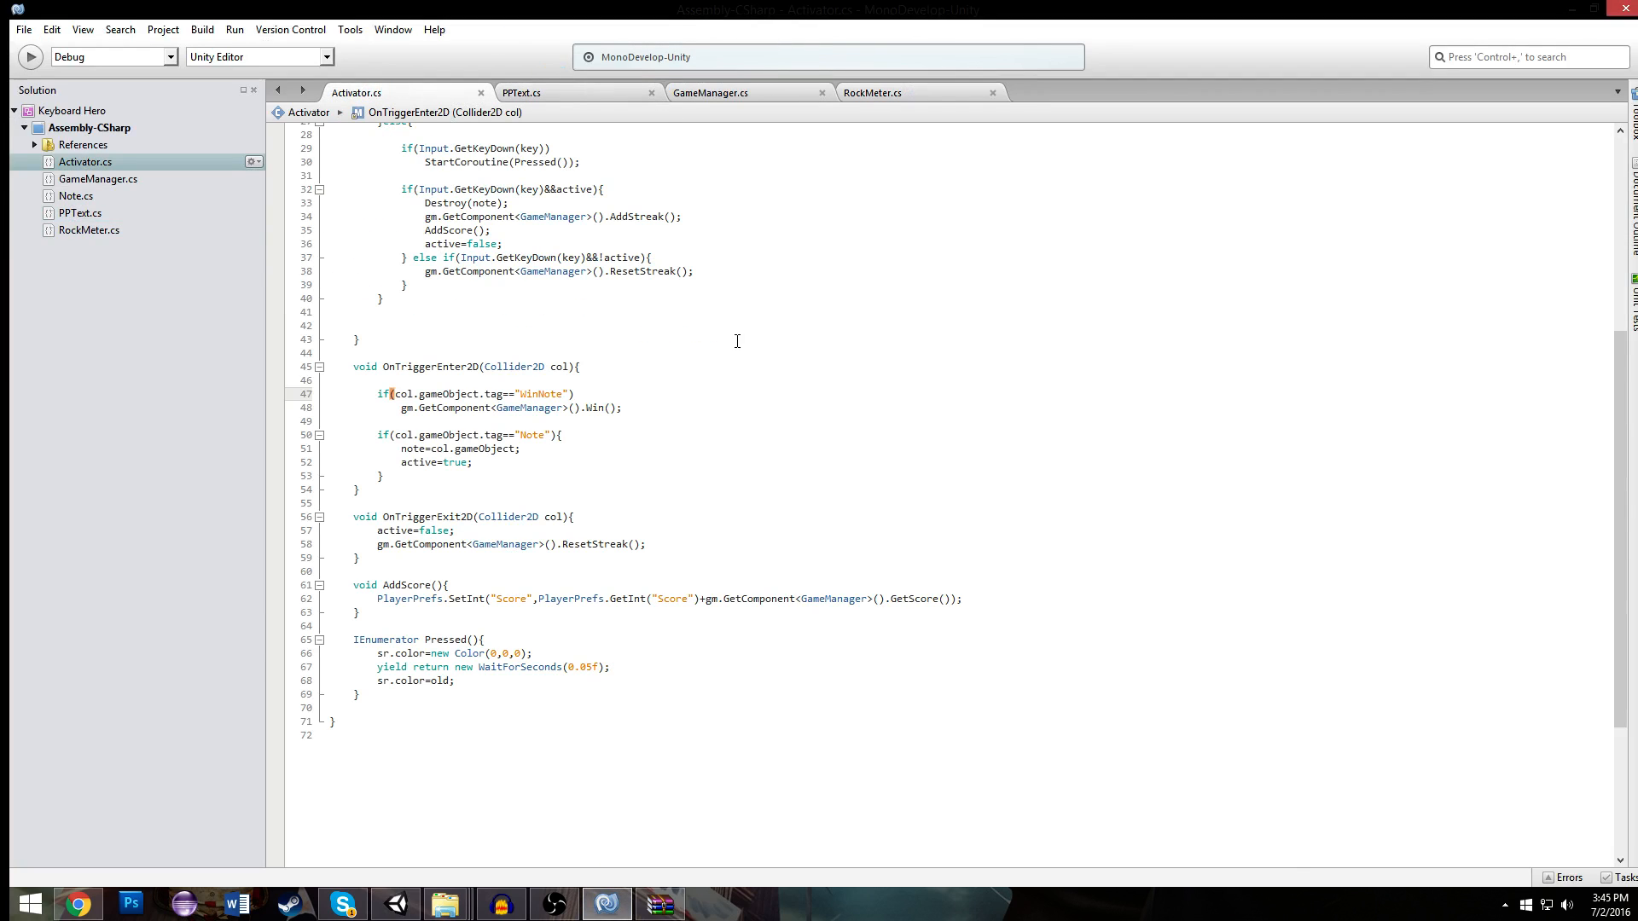
pyautogui.scroll(9, 739, 340)
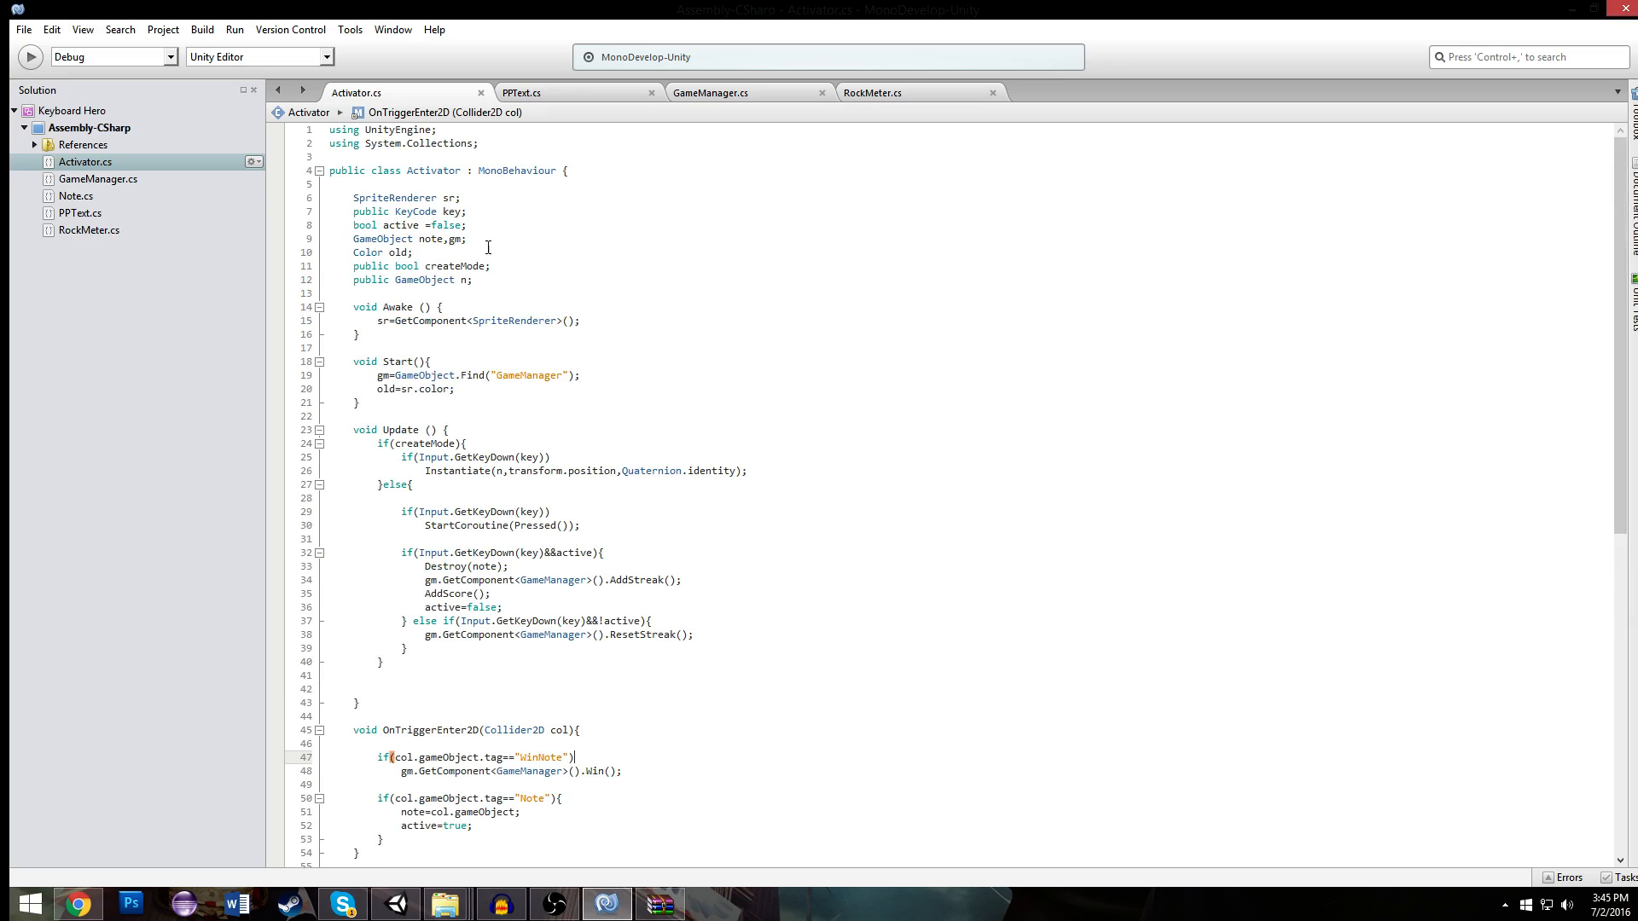
pyautogui.click(538, 321)
pyautogui.scroll(-1, 560, 336)
pyautogui.scroll(1, 597, 130)
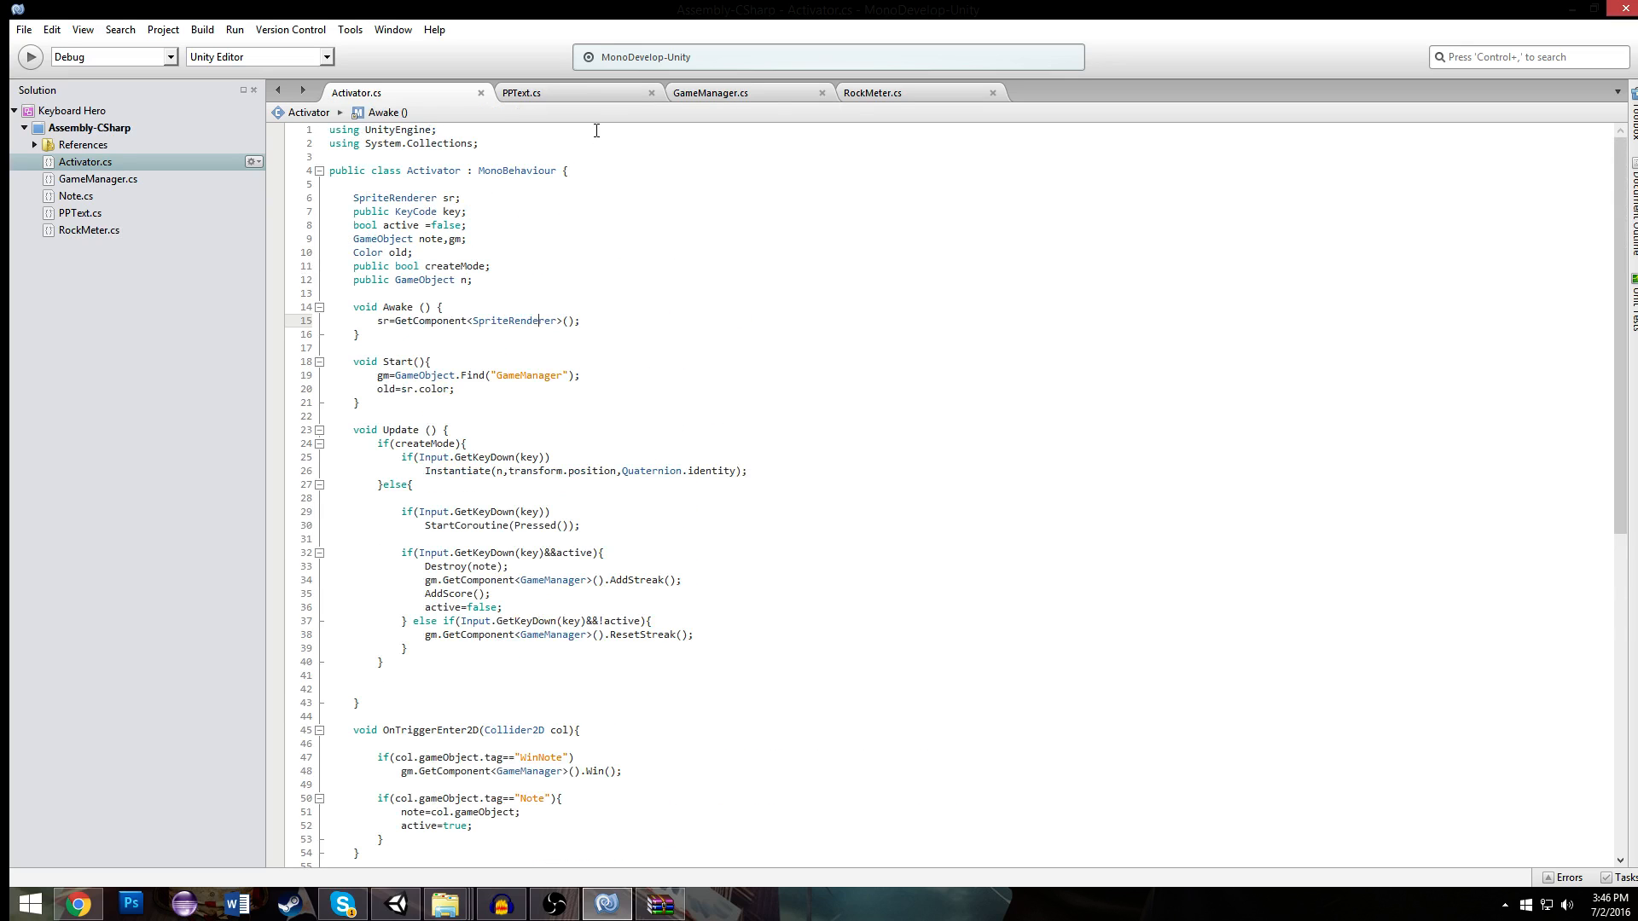
# - In GameManager's Start method, add PlayerPrefs.SetInt("NotesHit",0); beneath the Mult line
pyautogui.click(735, 93)
pyautogui.moveTo(645, 333); pyautogui.dragTo(696, 324)
pyautogui.scroll(4, 683, 322)
pyautogui.click(635, 344)
pyautogui.click(633, 316)
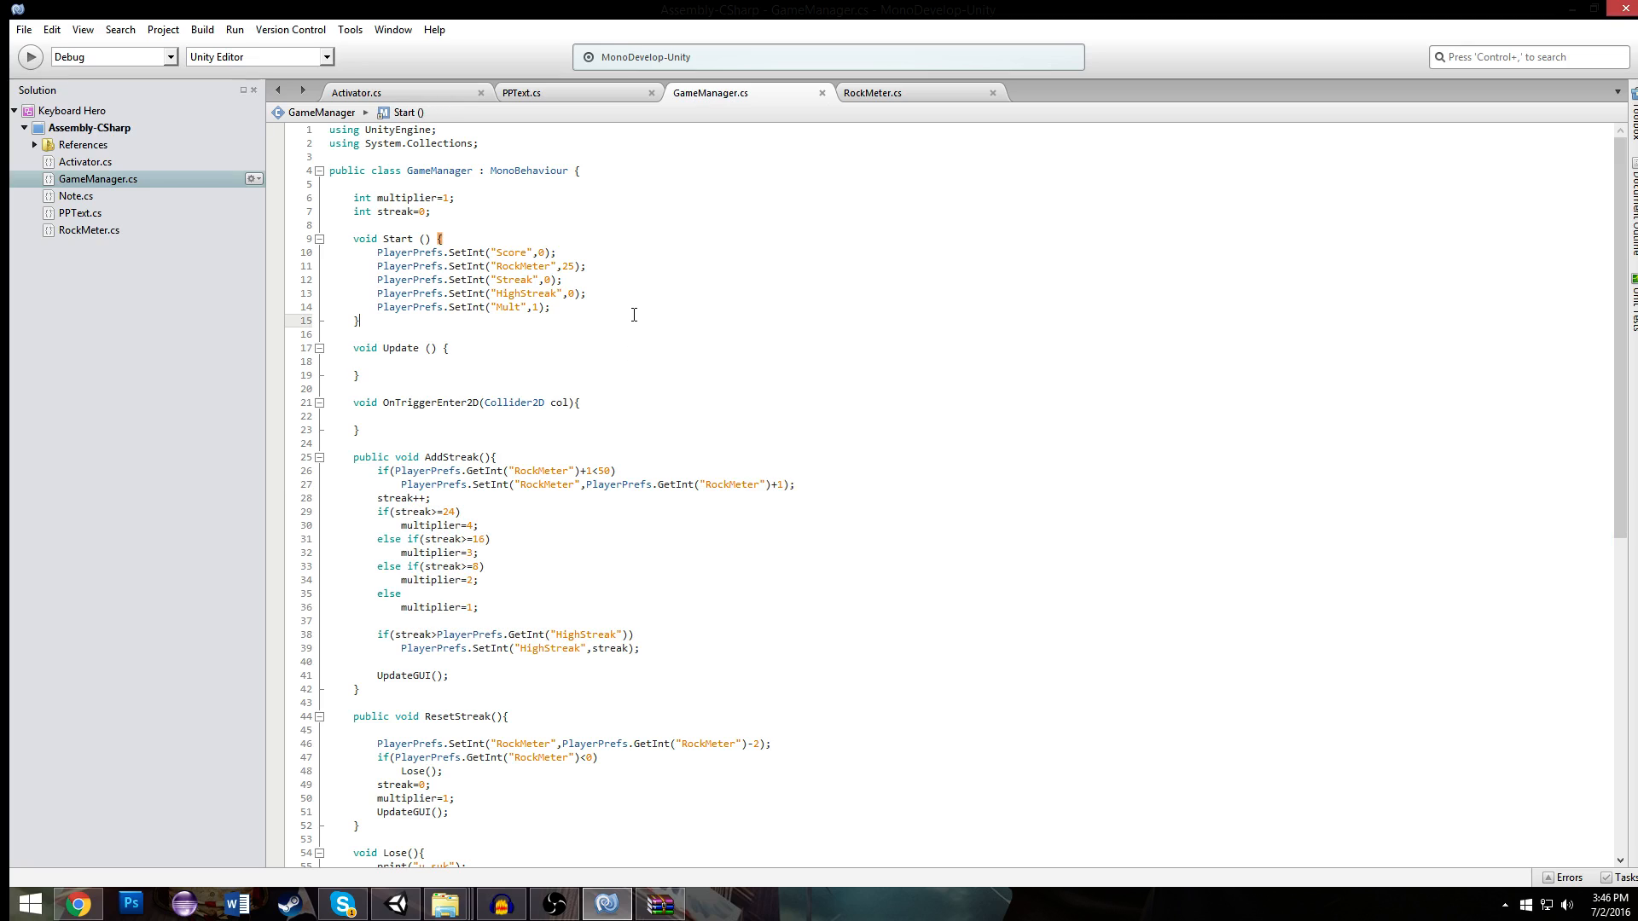
pyautogui.moveTo(478, 326); pyautogui.dragTo(626, 307)
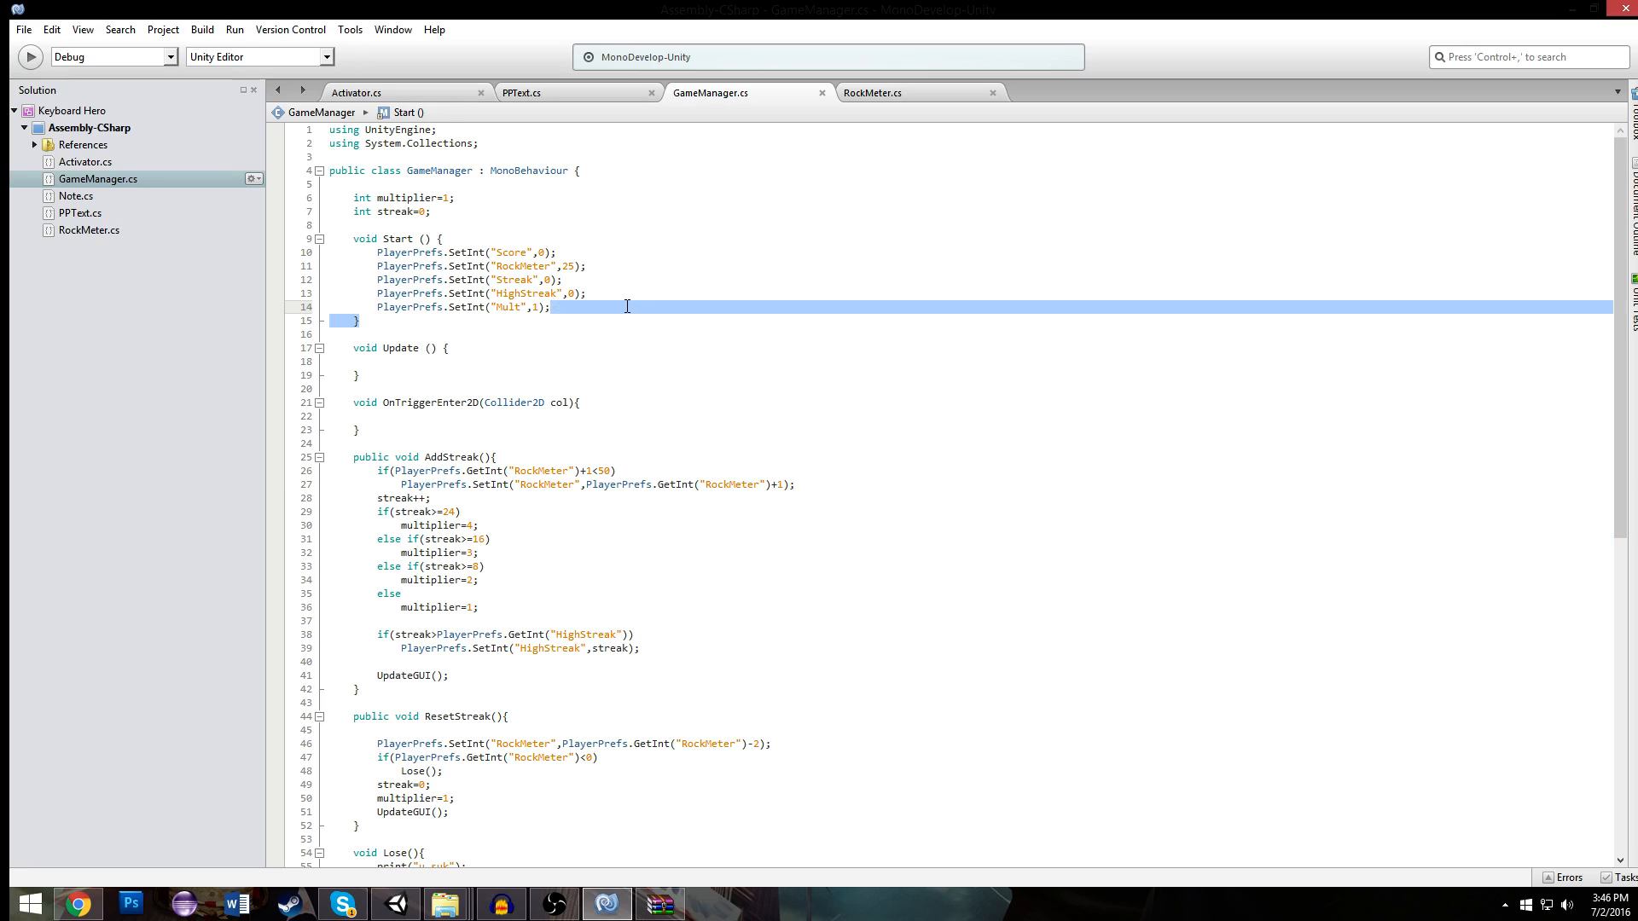
pyautogui.click(627, 306)
pyautogui.hotkey('ctrl', 'c')
pyautogui.hotkey('ctrl', 'v')
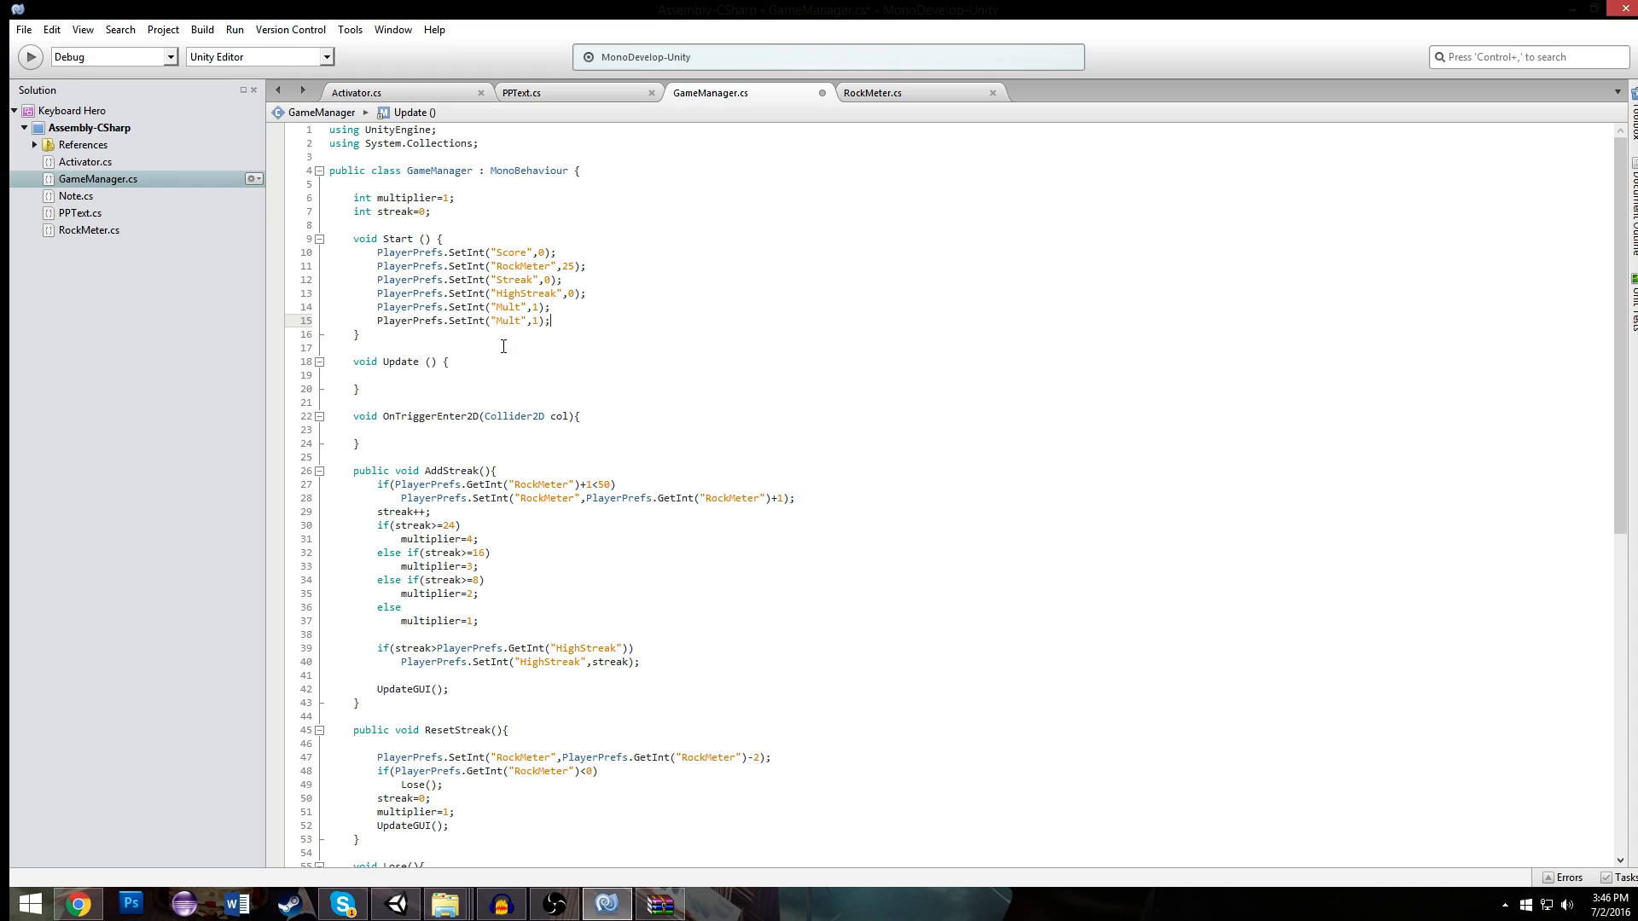
pyautogui.doubleClick(505, 320)
pyautogui.write('NotesHIt')
pyautogui.moveTo(595, 322); pyautogui.dragTo(375, 322)
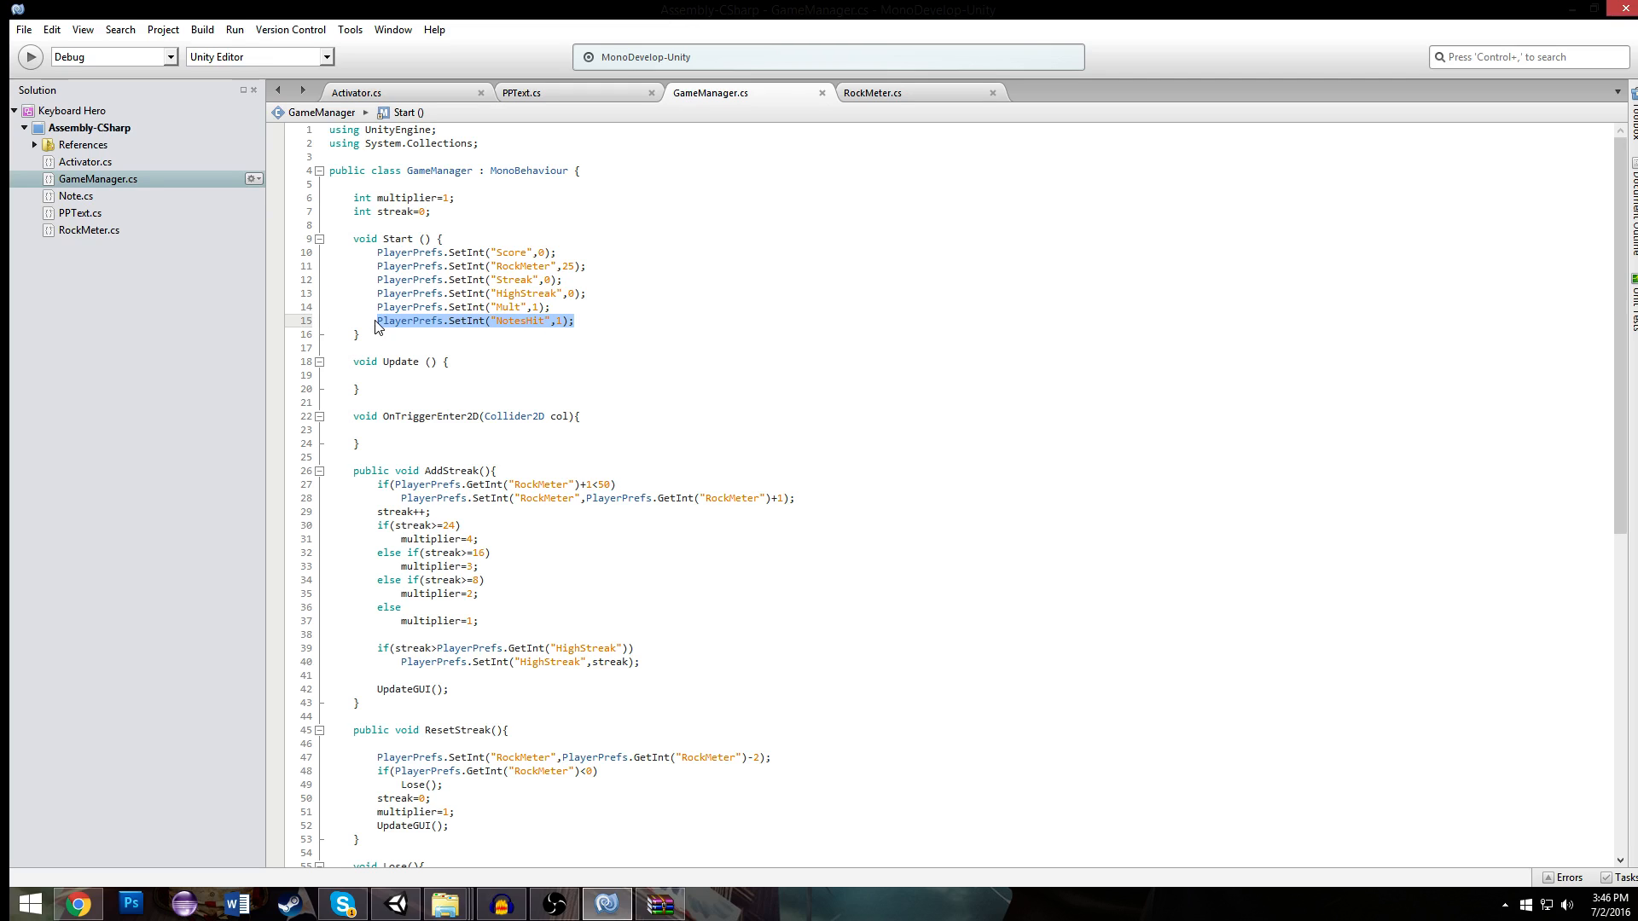
pyautogui.click(569, 321)
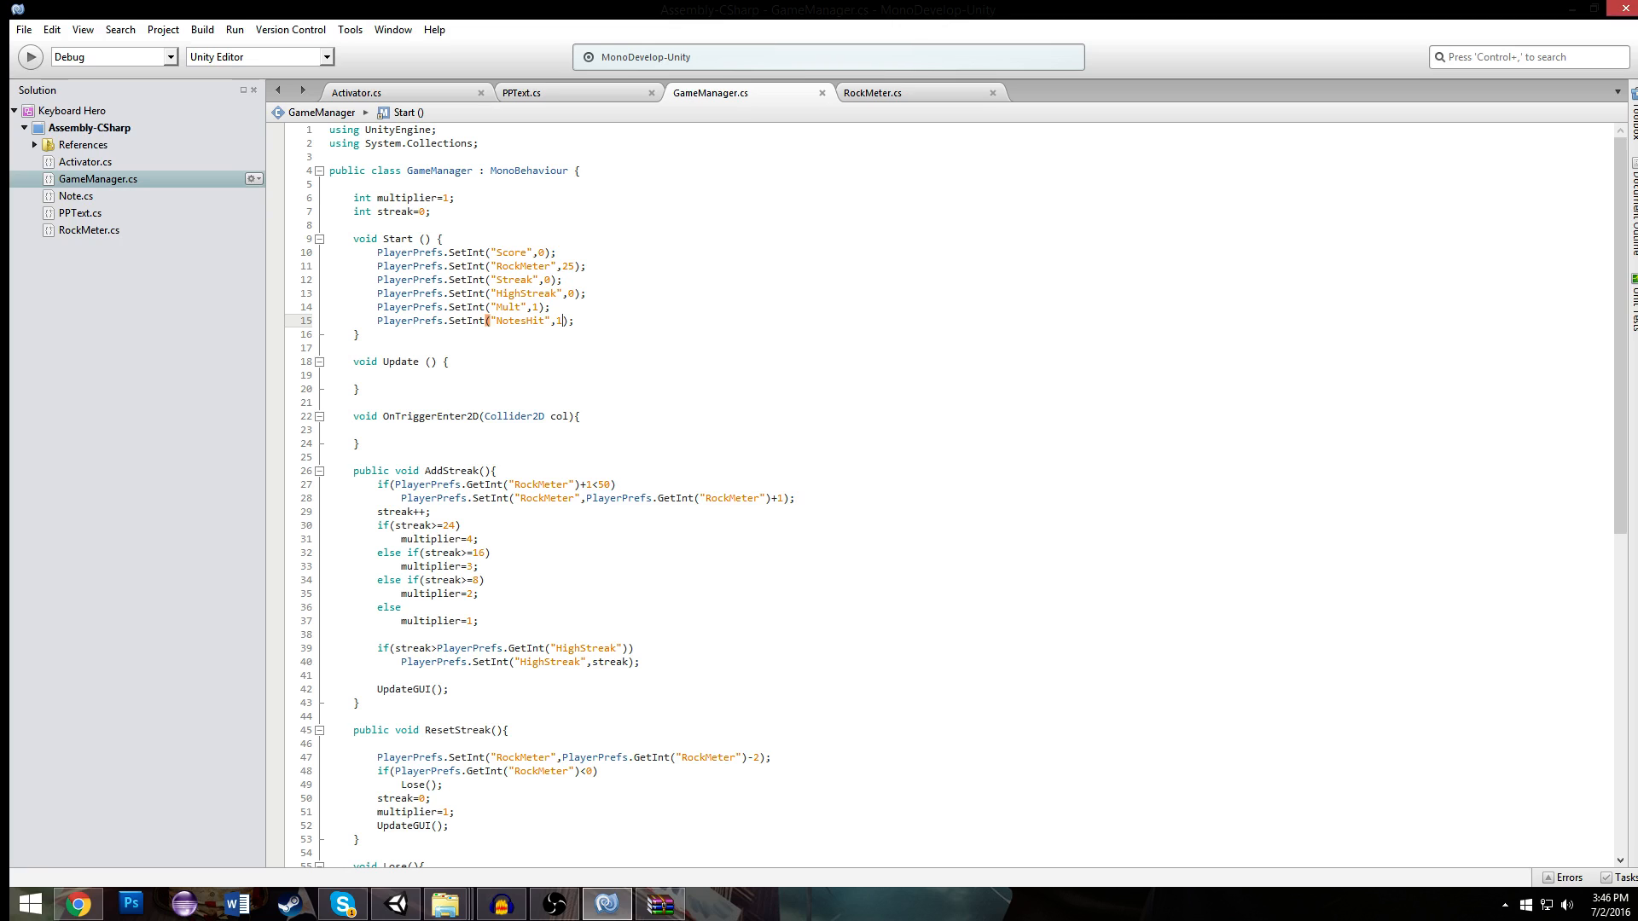
# - Copy the NotesHit SetInt line from Start into AddStreak, on its own line before the UpdateGUI call
pyautogui.moveTo(575, 321); pyautogui.dragTo(376, 321)
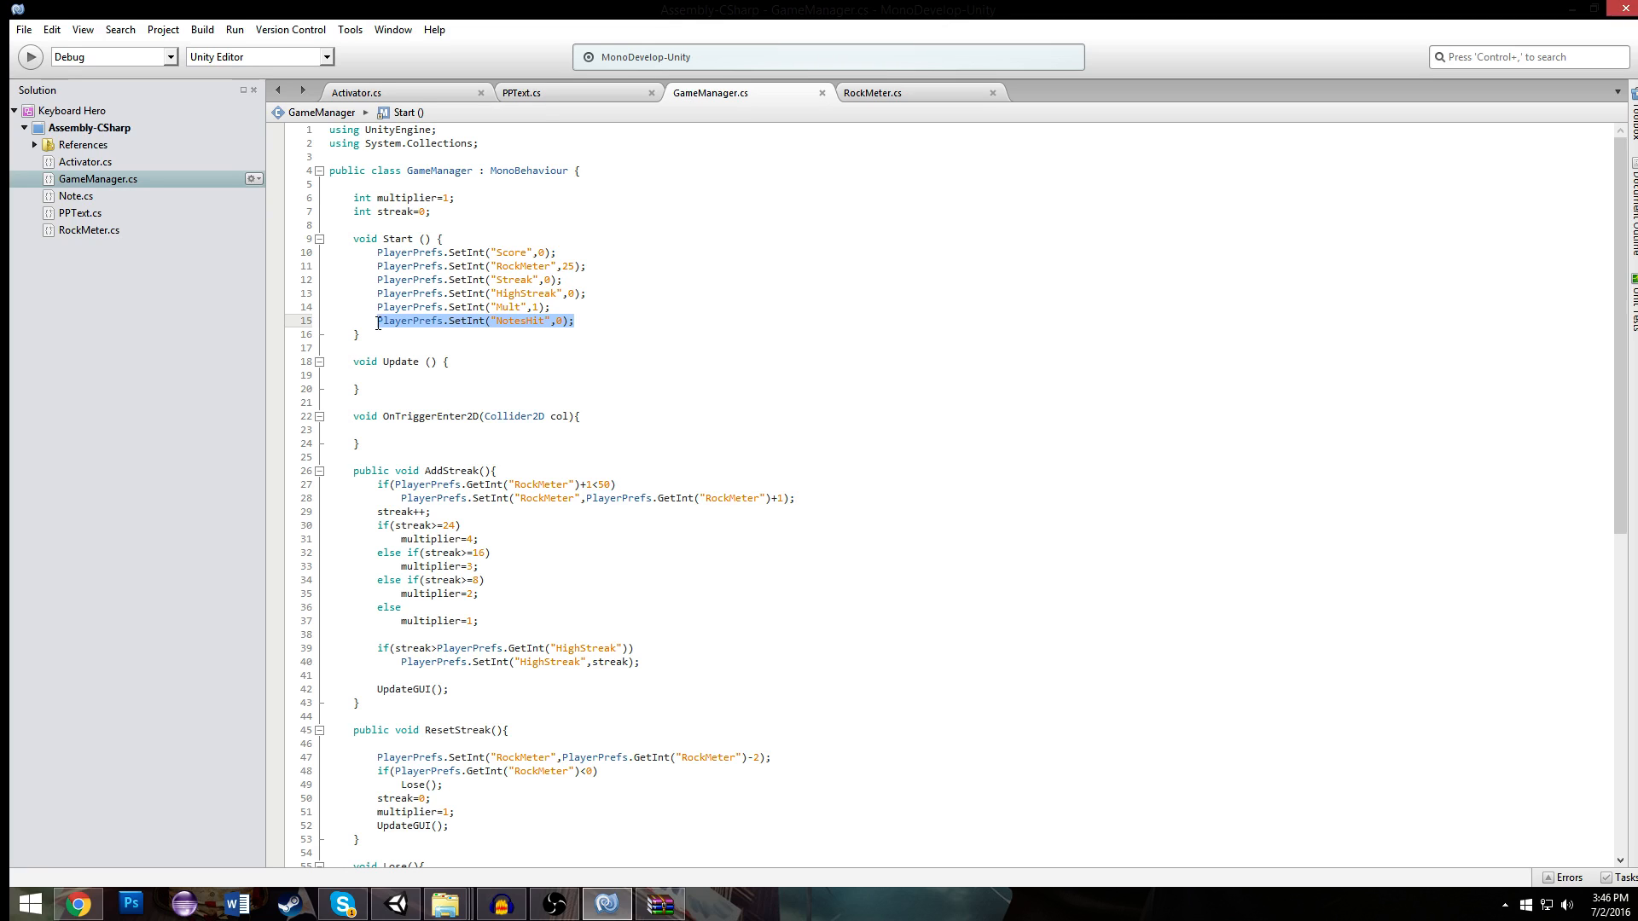
pyautogui.scroll(-4, 527, 353)
pyautogui.click(527, 353)
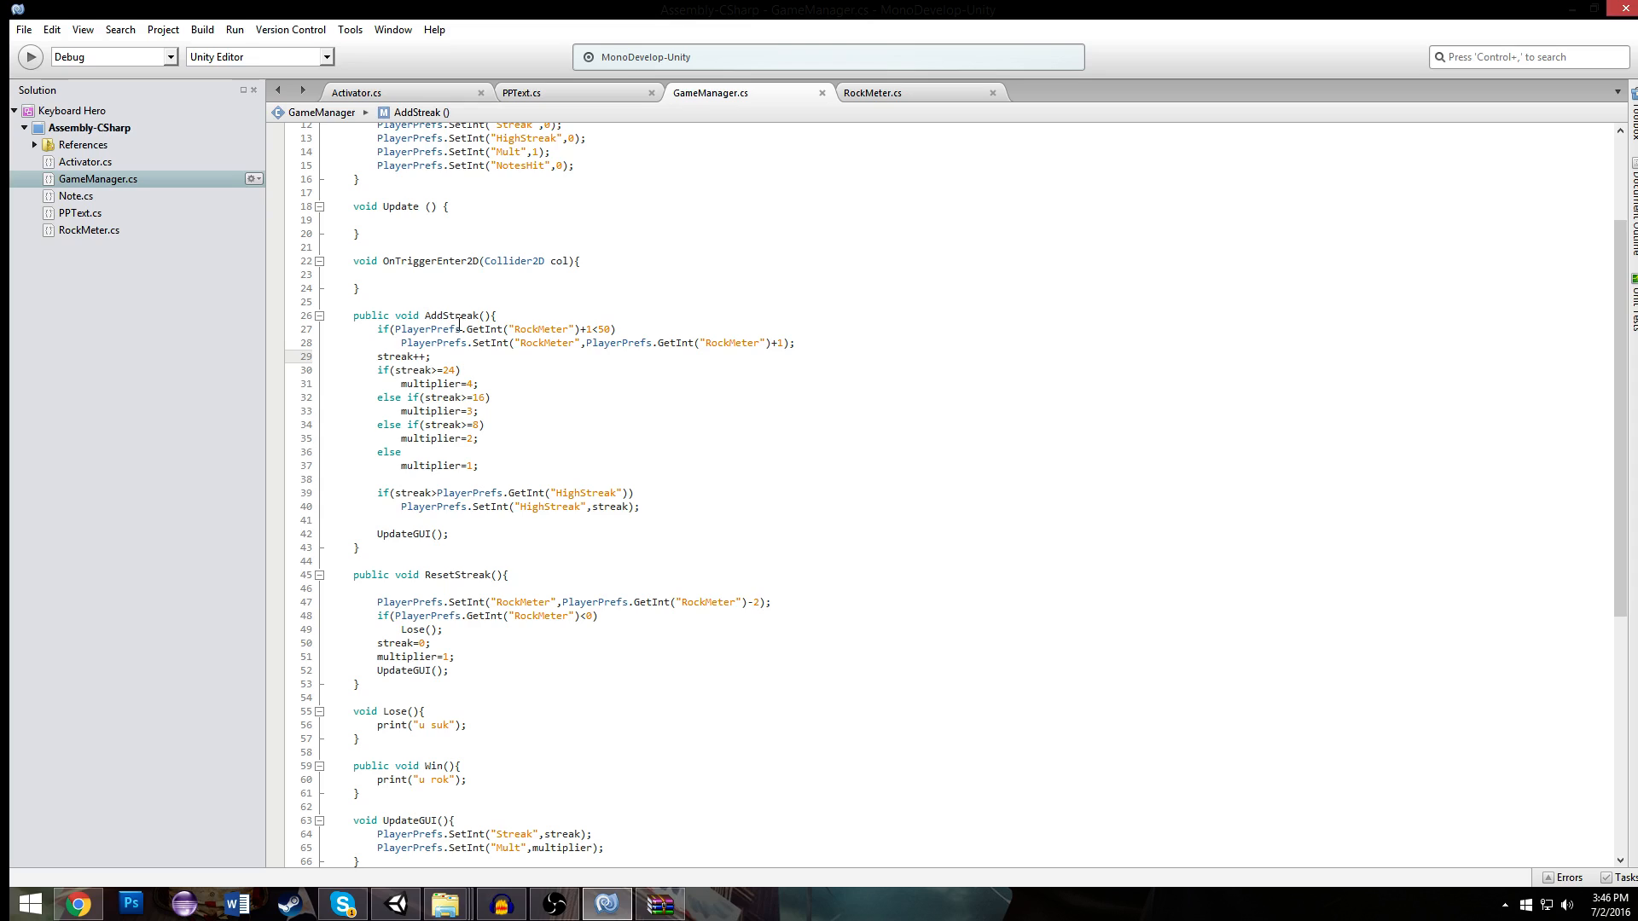
pyautogui.click(477, 531)
pyautogui.press('Up')
pyautogui.press('Up')
pyautogui.press('Down')
pyautogui.press('Return')
pyautogui.press('Return')
pyautogui.press('Up')
pyautogui.hotkey('ctrl', 'v')
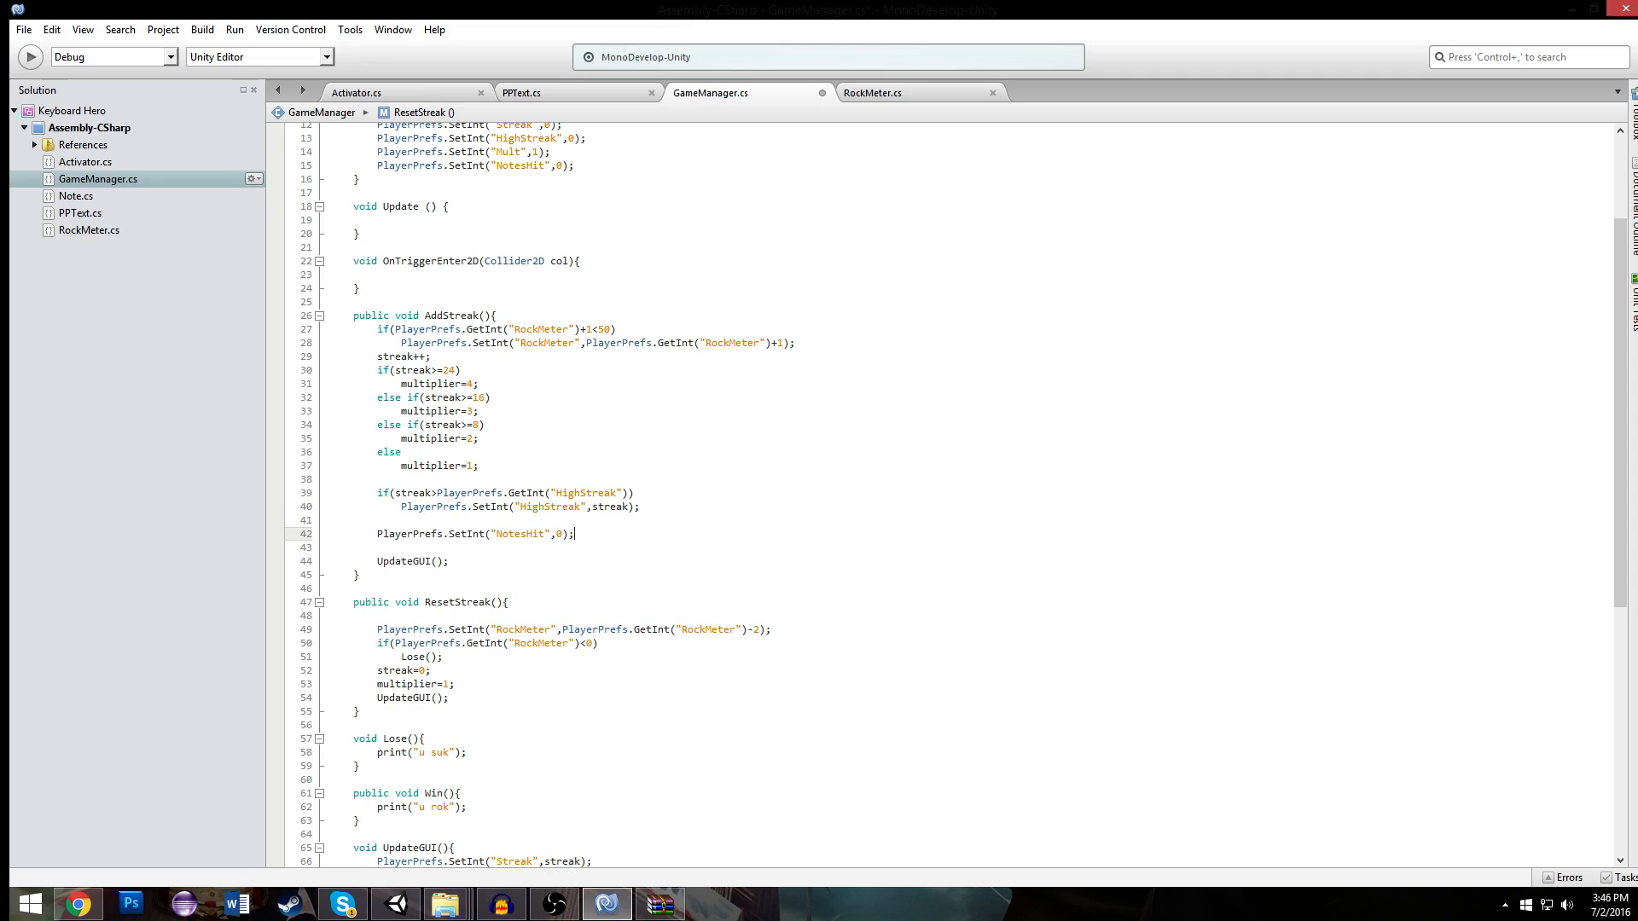
# - Make the NotesHit line in AddStreak store PlayerPrefs.GetInt("NotesHit")+1 and save the GameManager script
pyautogui.moveTo(510, 493); pyautogui.dragTo(616, 494)
pyautogui.moveTo(436, 493); pyautogui.dragTo(628, 493)
pyautogui.hotkey('ctrl', 'c')
pyautogui.doubleClick(561, 534)
pyautogui.hotkey('ctrl', 'v')
pyautogui.doubleClick(704, 535)
pyautogui.write('N')
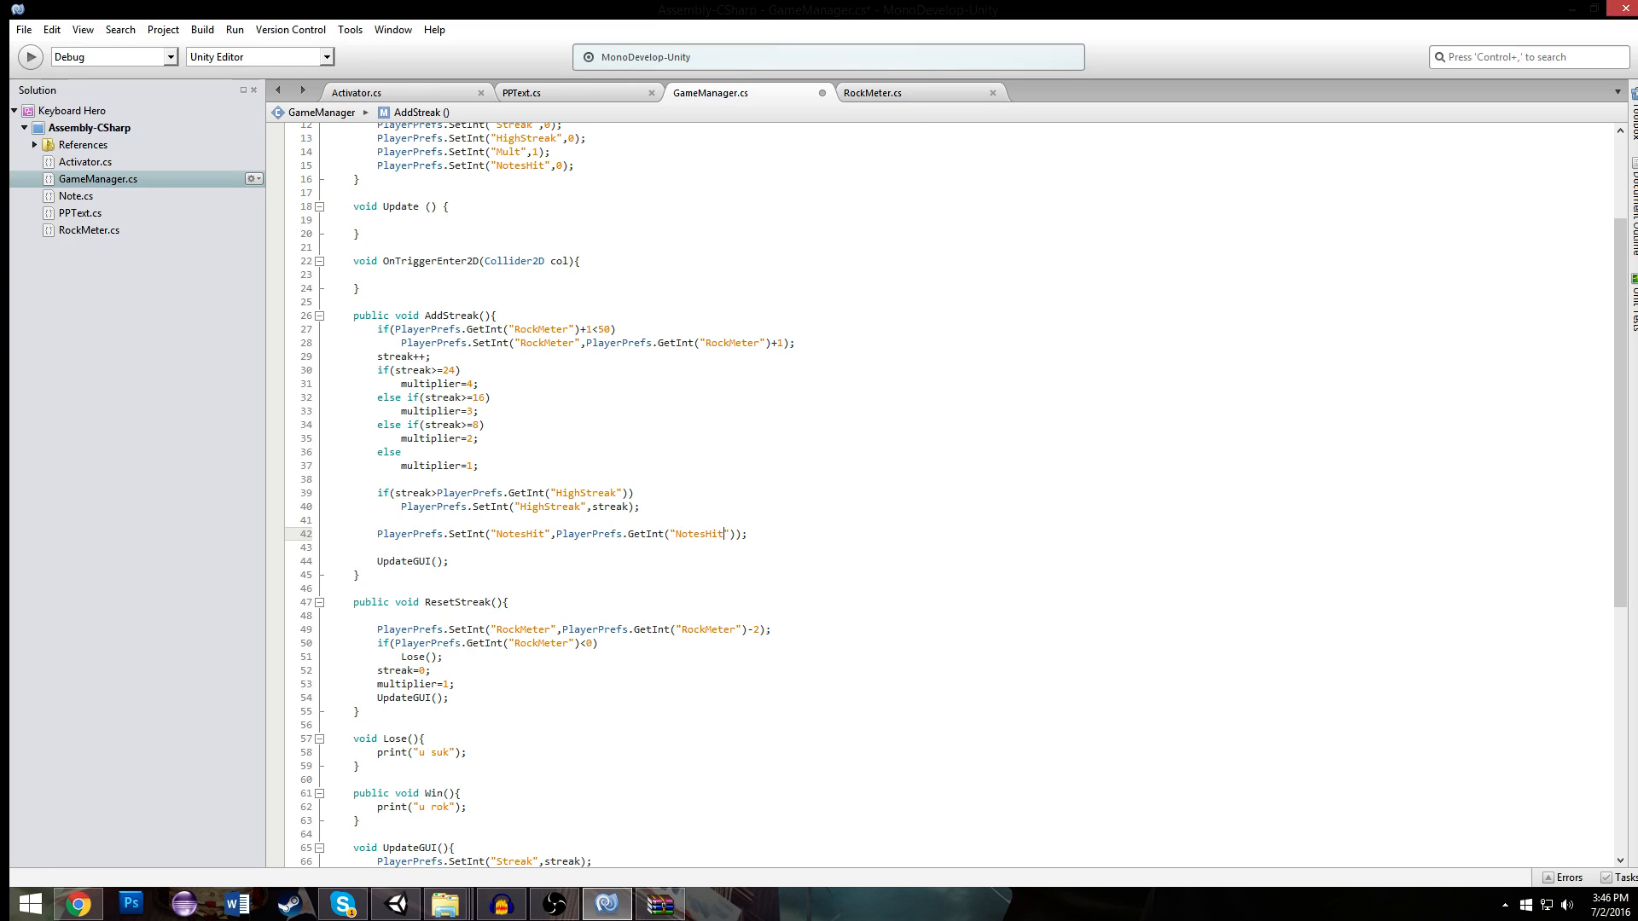
pyautogui.write('+1')
pyautogui.click(651, 490)
pyautogui.scroll(4, 718, 471)
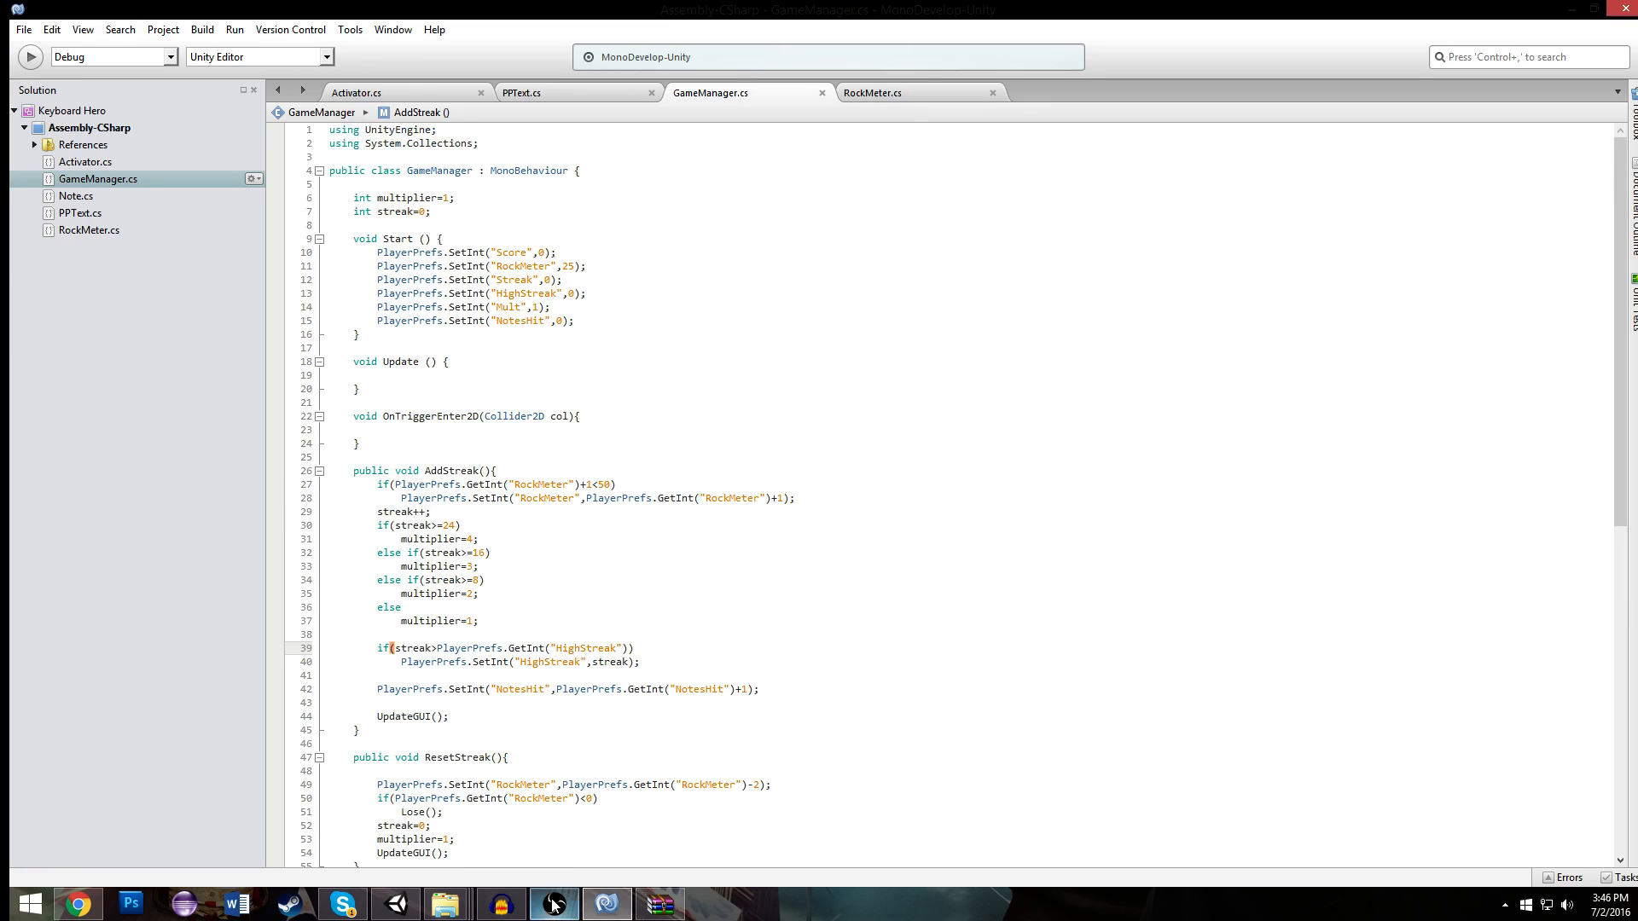
# - Switch to Unity, narrow the digits text beneath NOTES HIT to a width of about 299, set it to 000 and right-align it
pyautogui.click(397, 904)
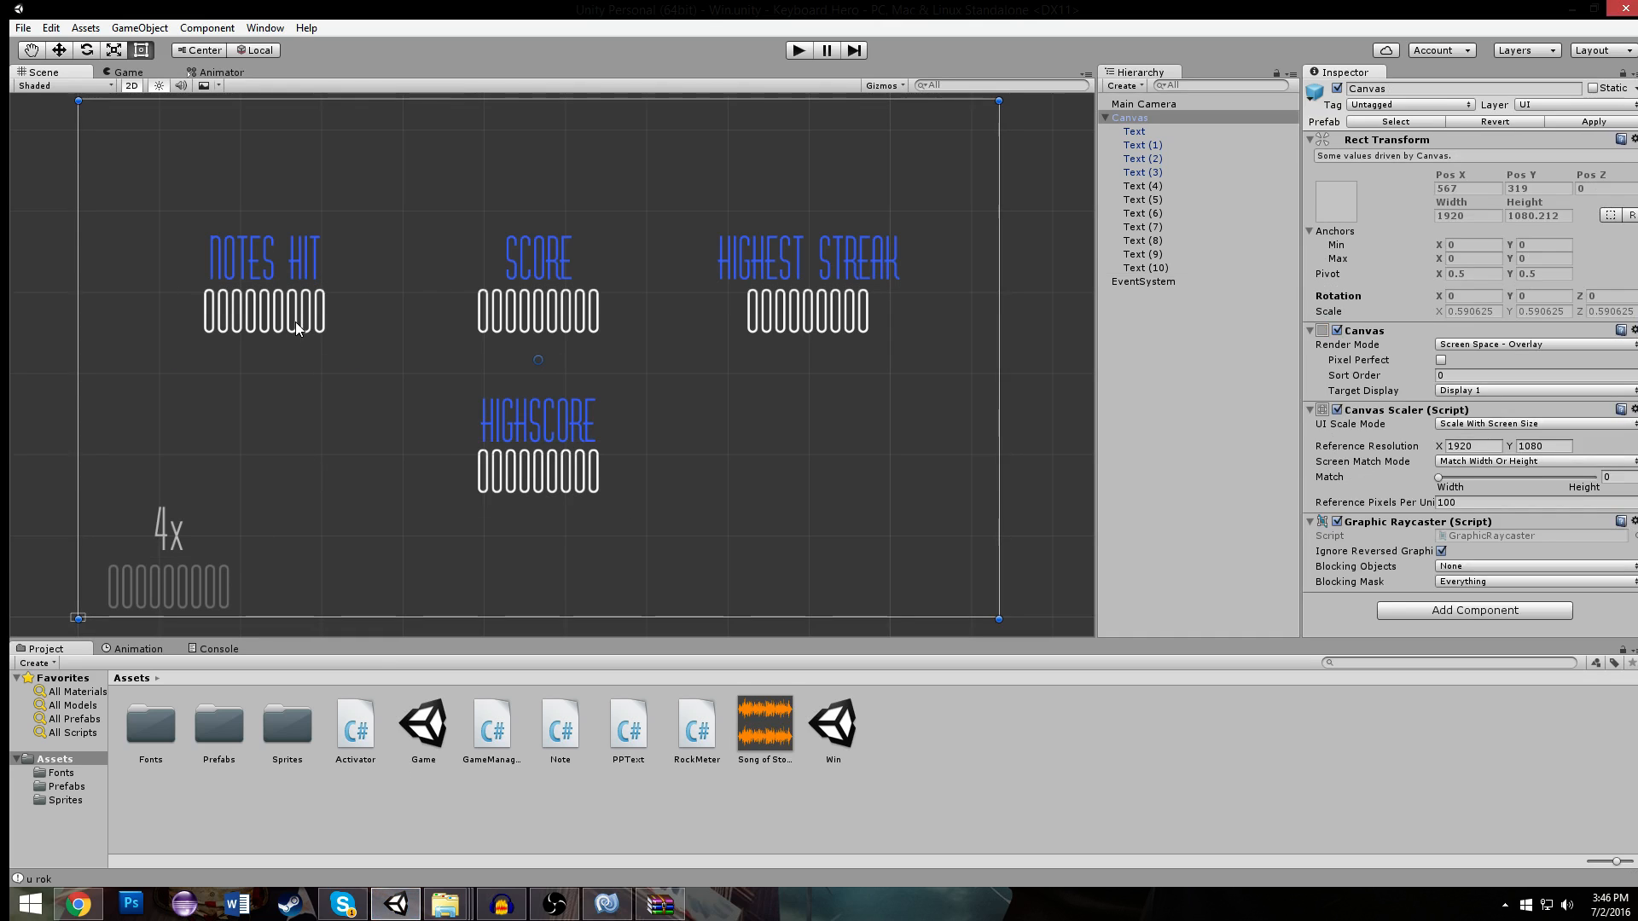
pyautogui.click(294, 320)
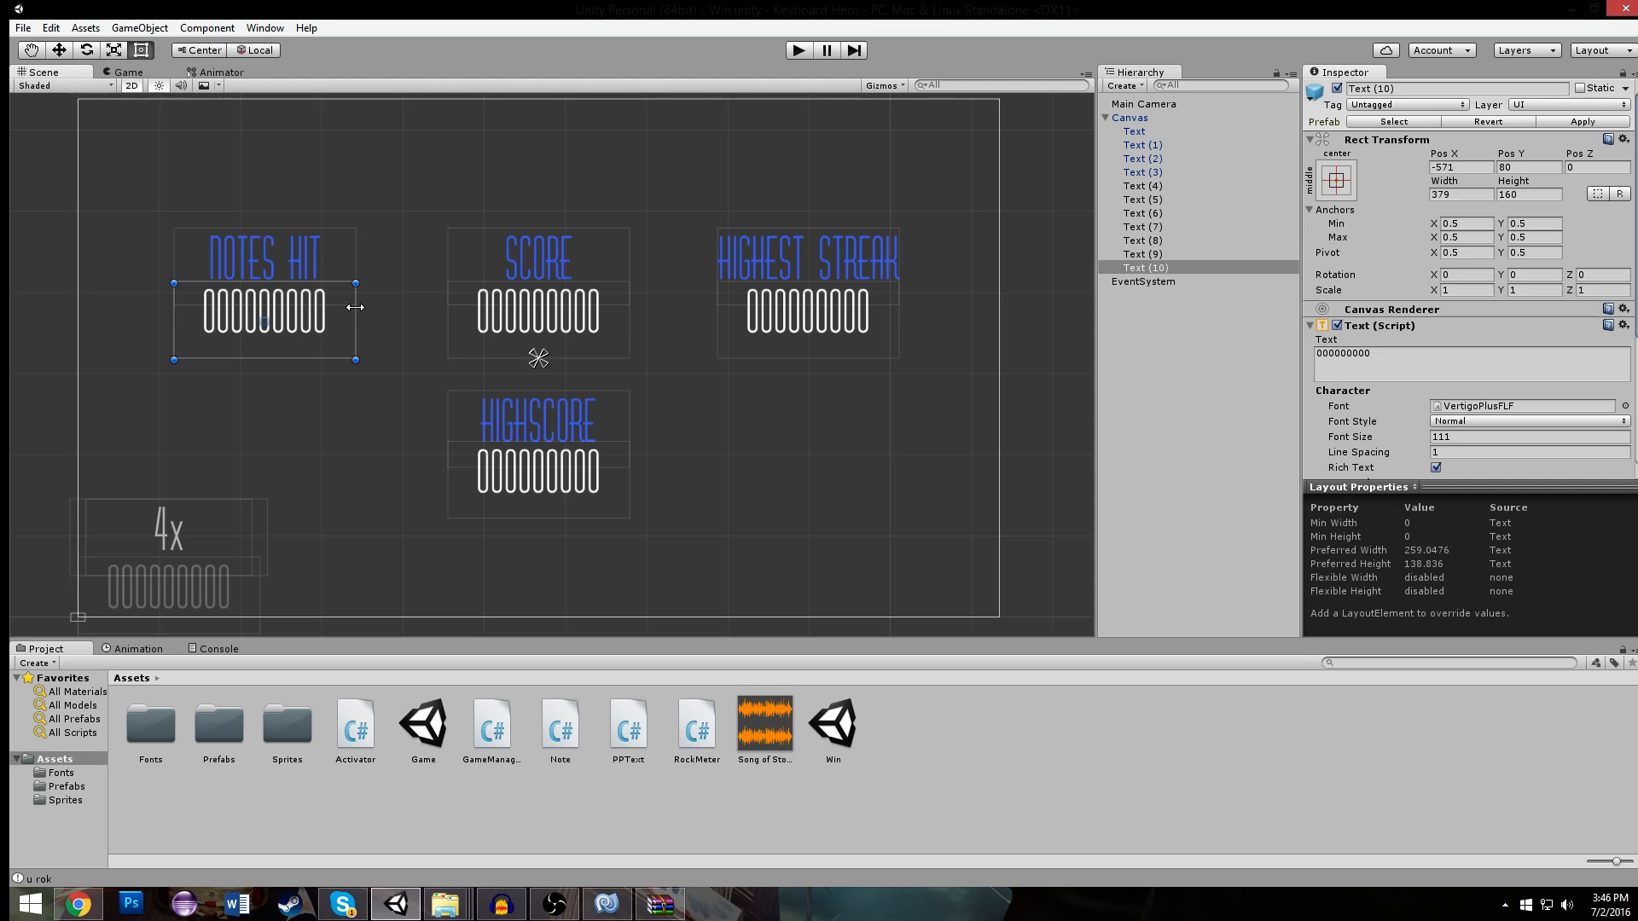
pyautogui.moveTo(354, 307); pyautogui.dragTo(318, 307)
pyautogui.click(1382, 358)
pyautogui.write('000')
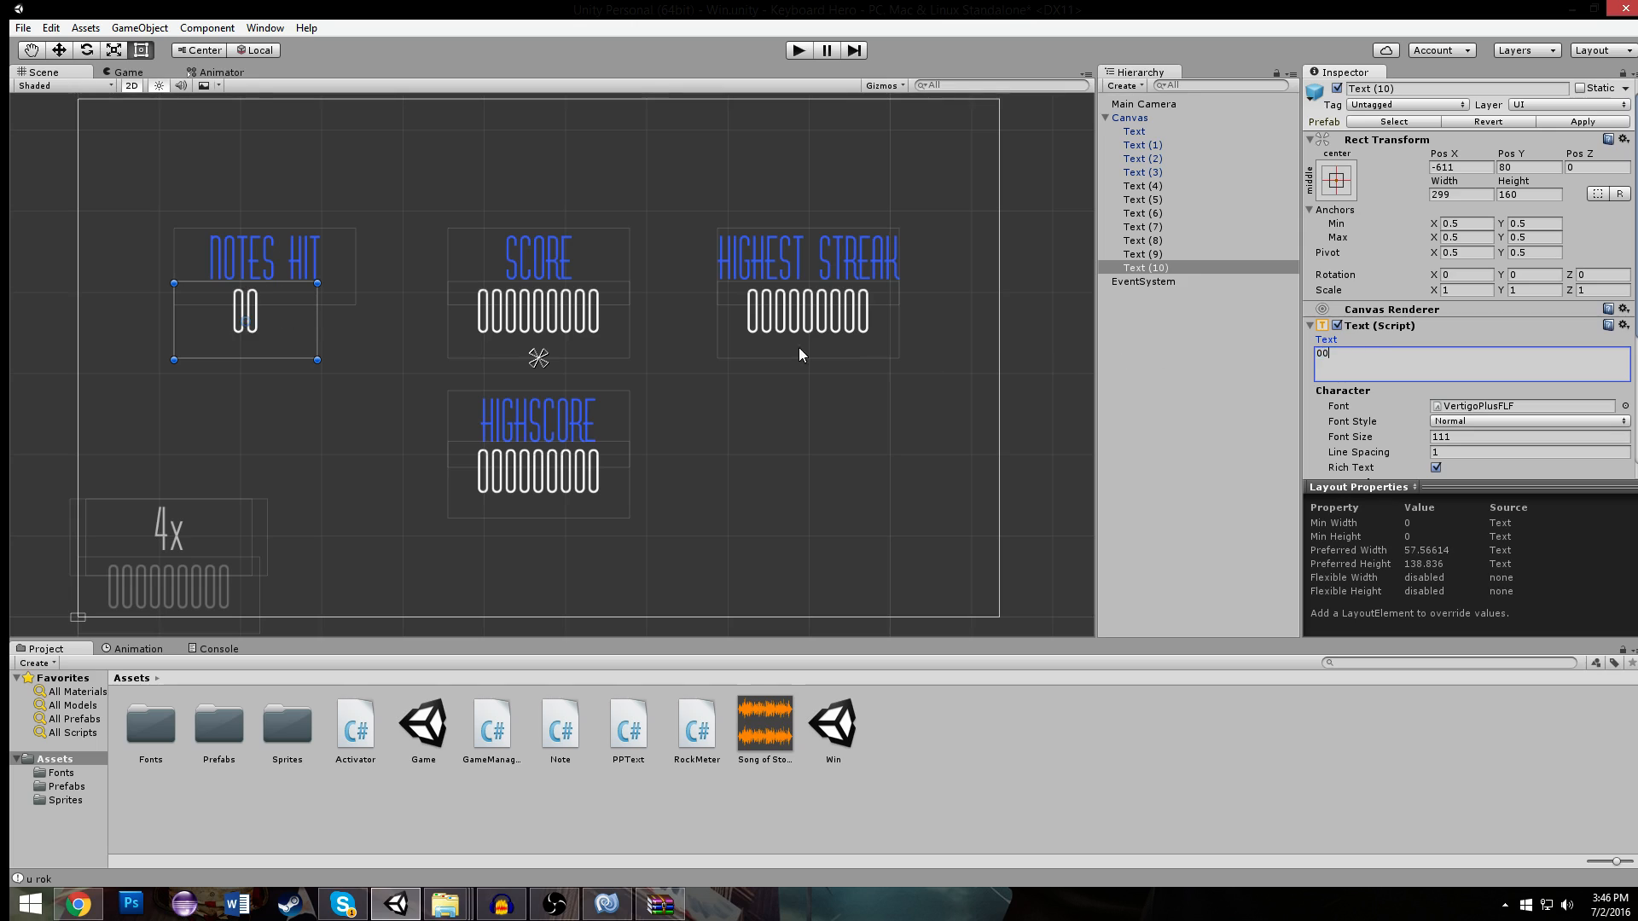
pyautogui.scroll(-3, 1438, 435)
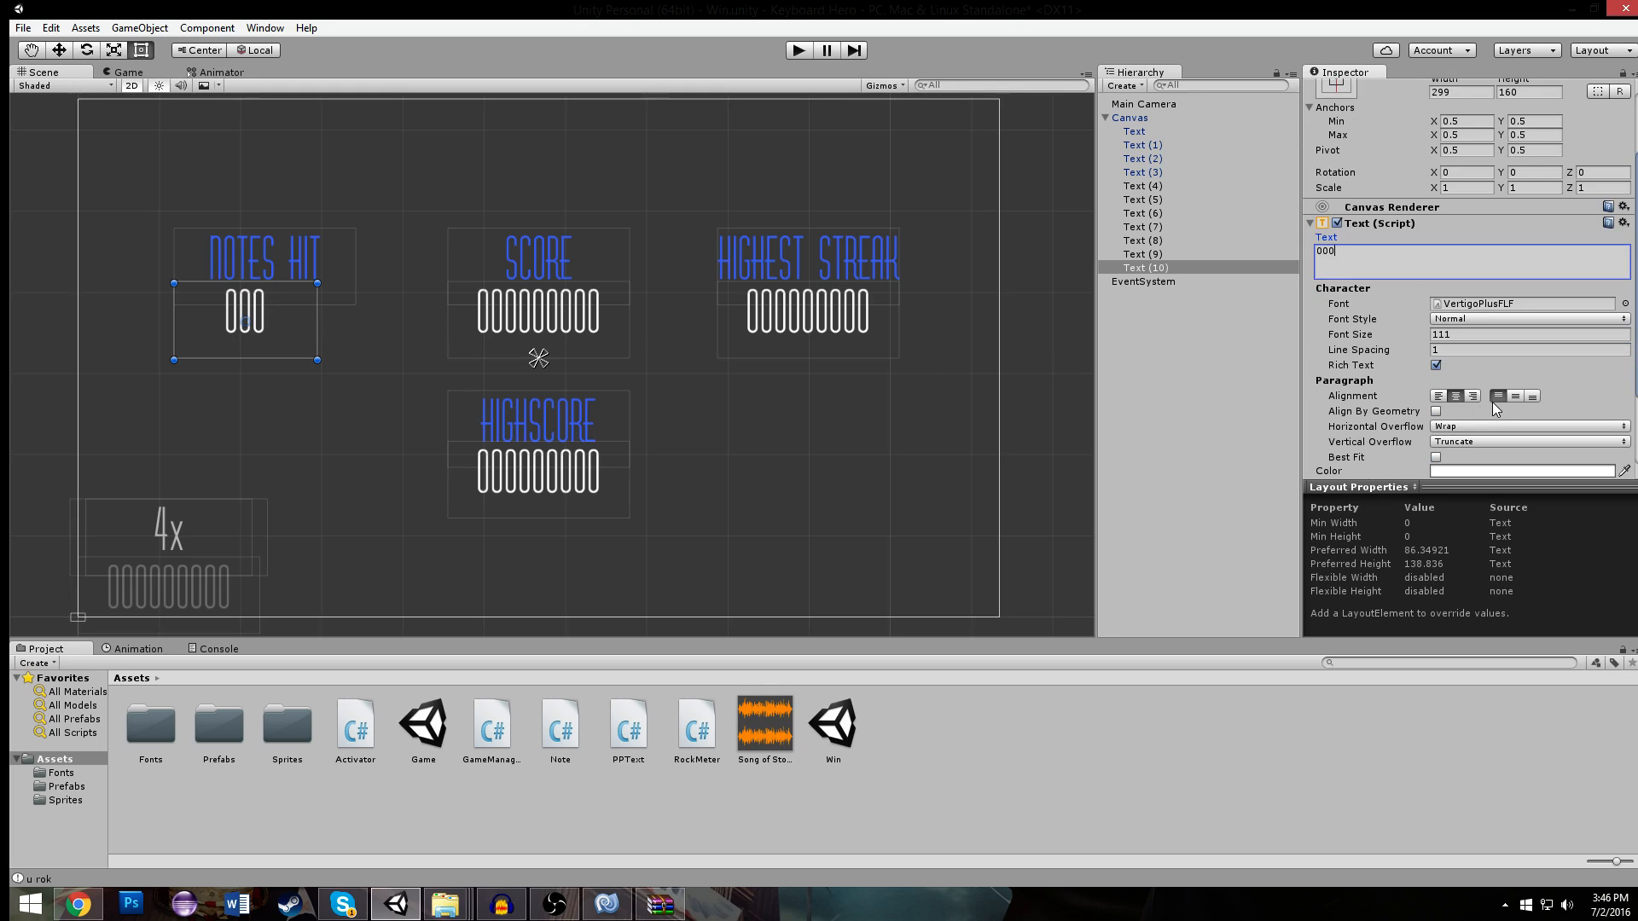
pyautogui.click(1472, 396)
# - Move the 000 text left to about Pos X -730 and set its PP Text name to NotesHit
pyautogui.scroll(3, 545, 341)
pyautogui.moveTo(464, 316); pyautogui.dragTo(362, 305)
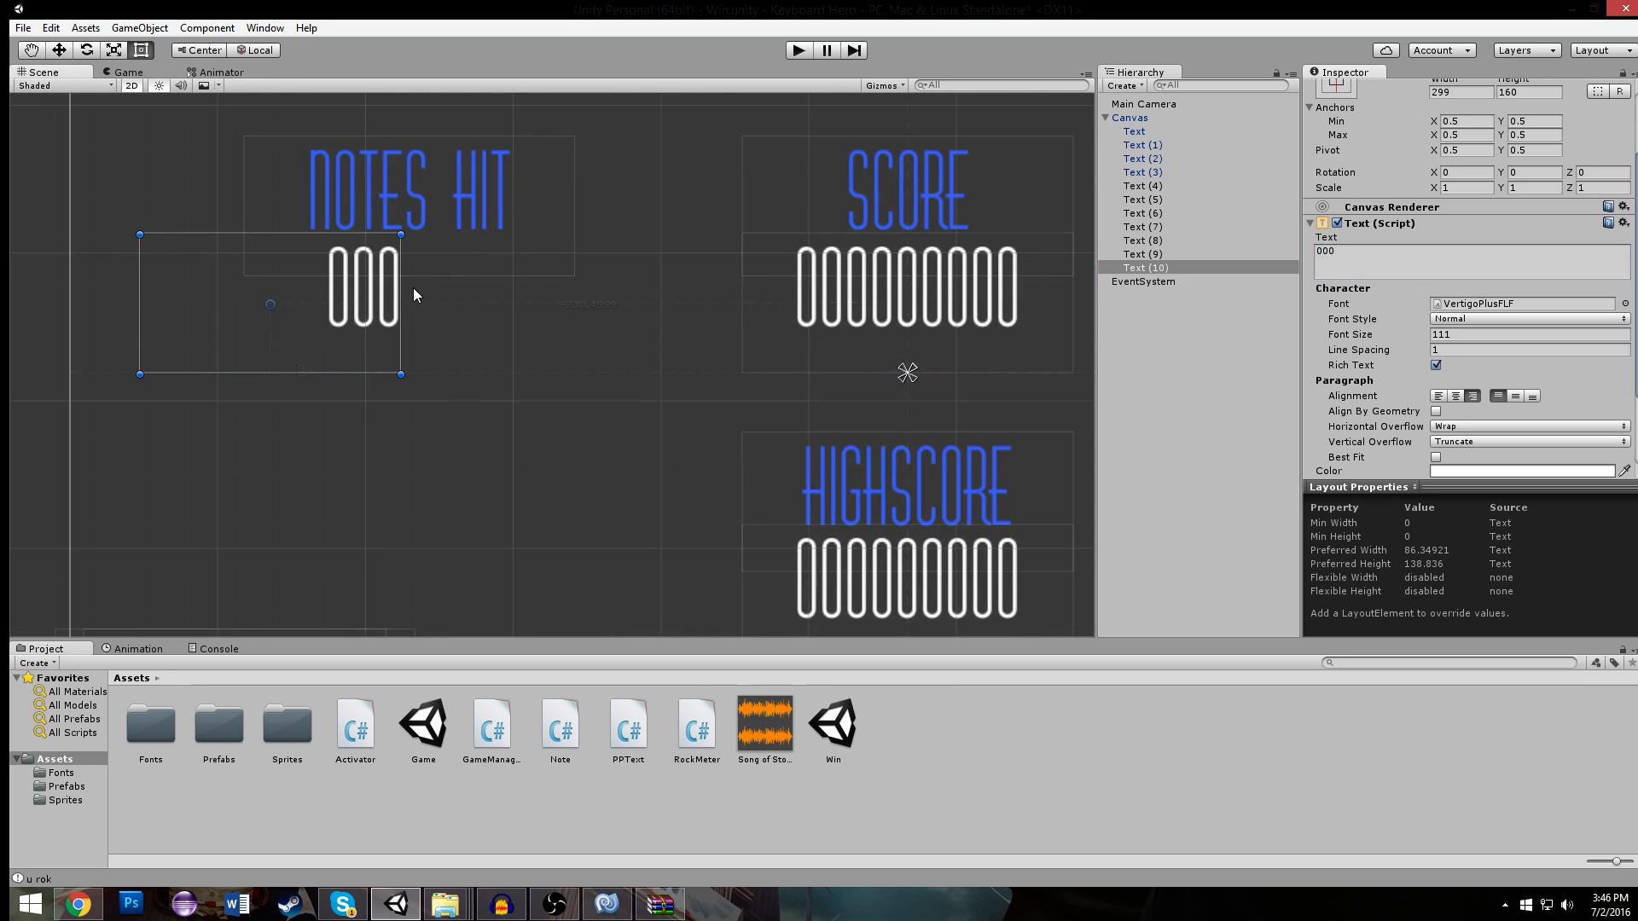
pyautogui.click(362, 286)
pyautogui.click(362, 286)
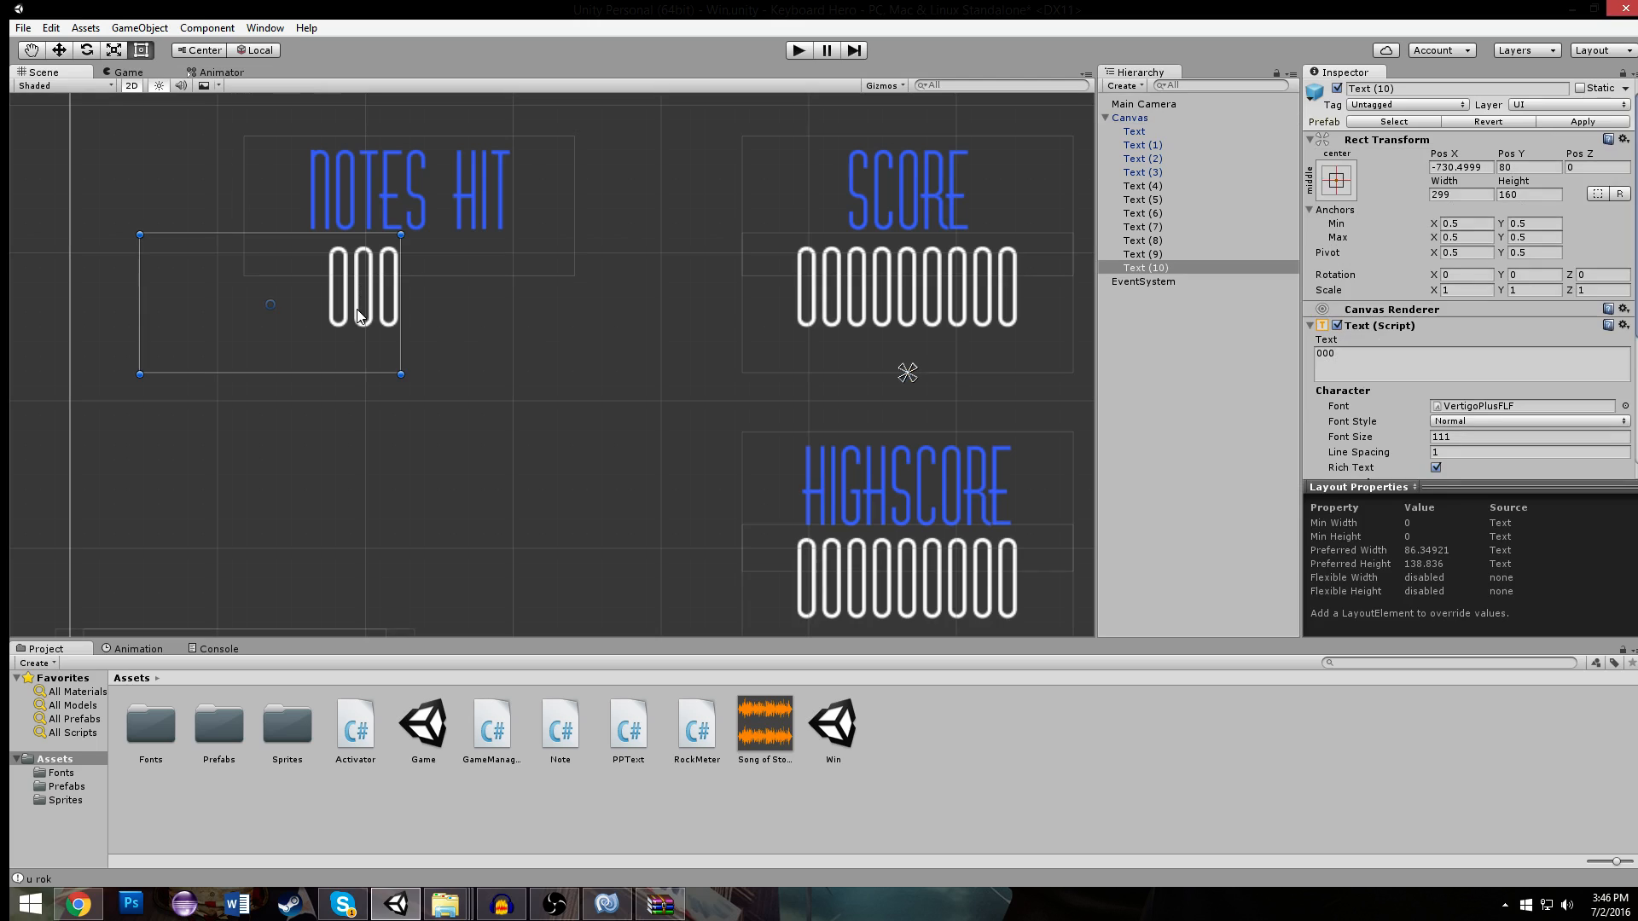
pyautogui.scroll(-6, 1539, 344)
pyautogui.click(1502, 436)
pyautogui.write('N')
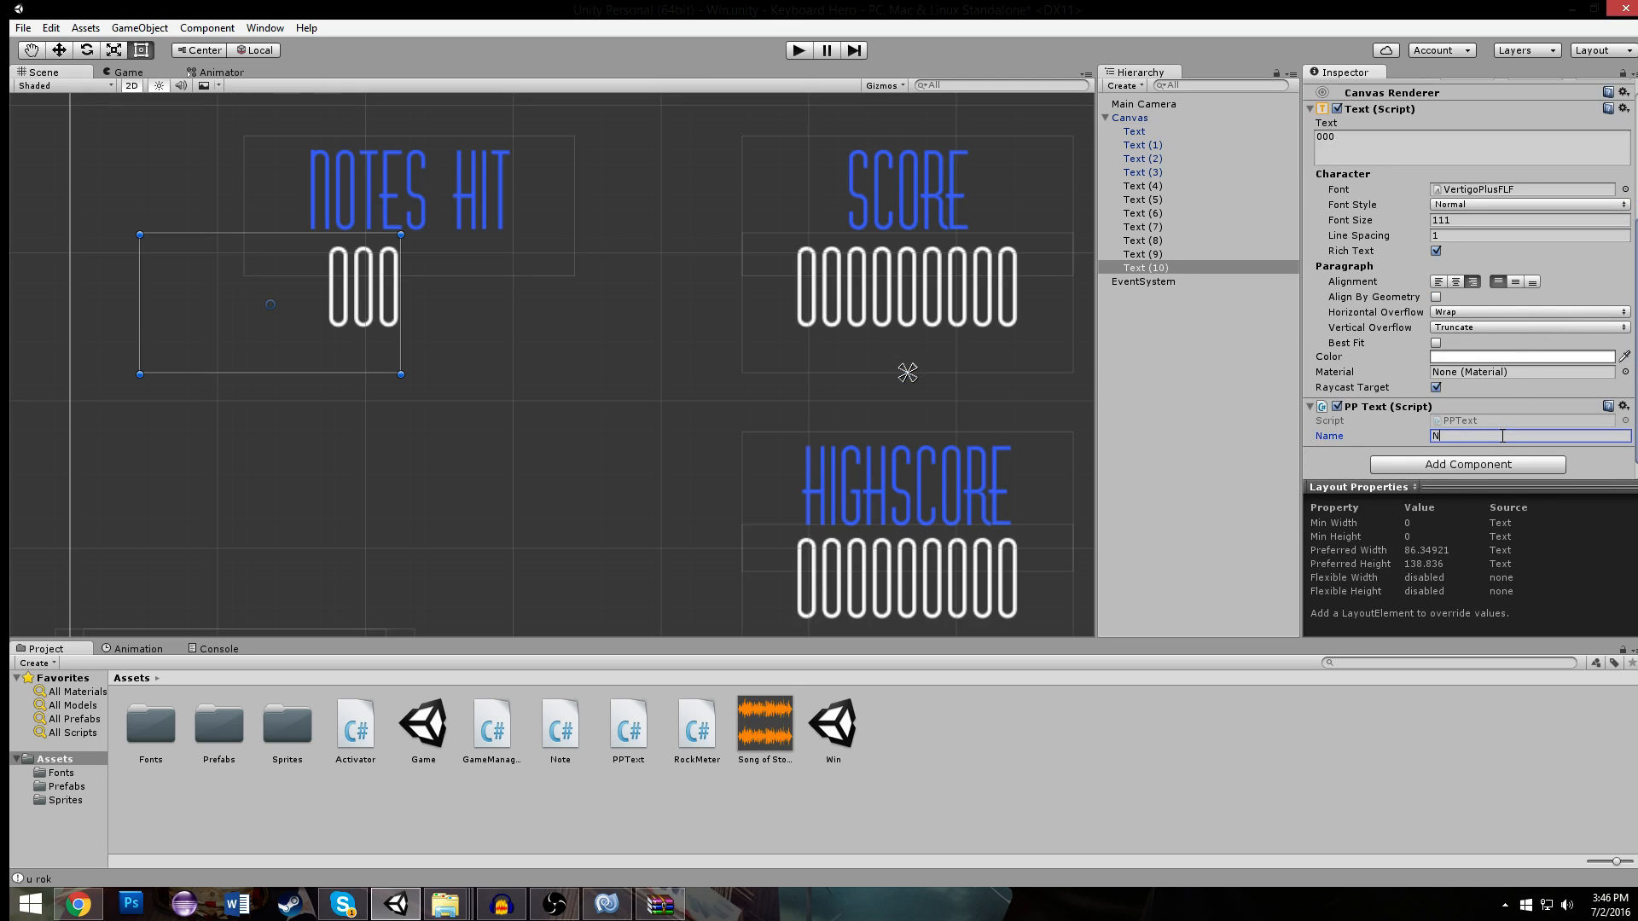
pyautogui.scroll(3, 1347, 417)
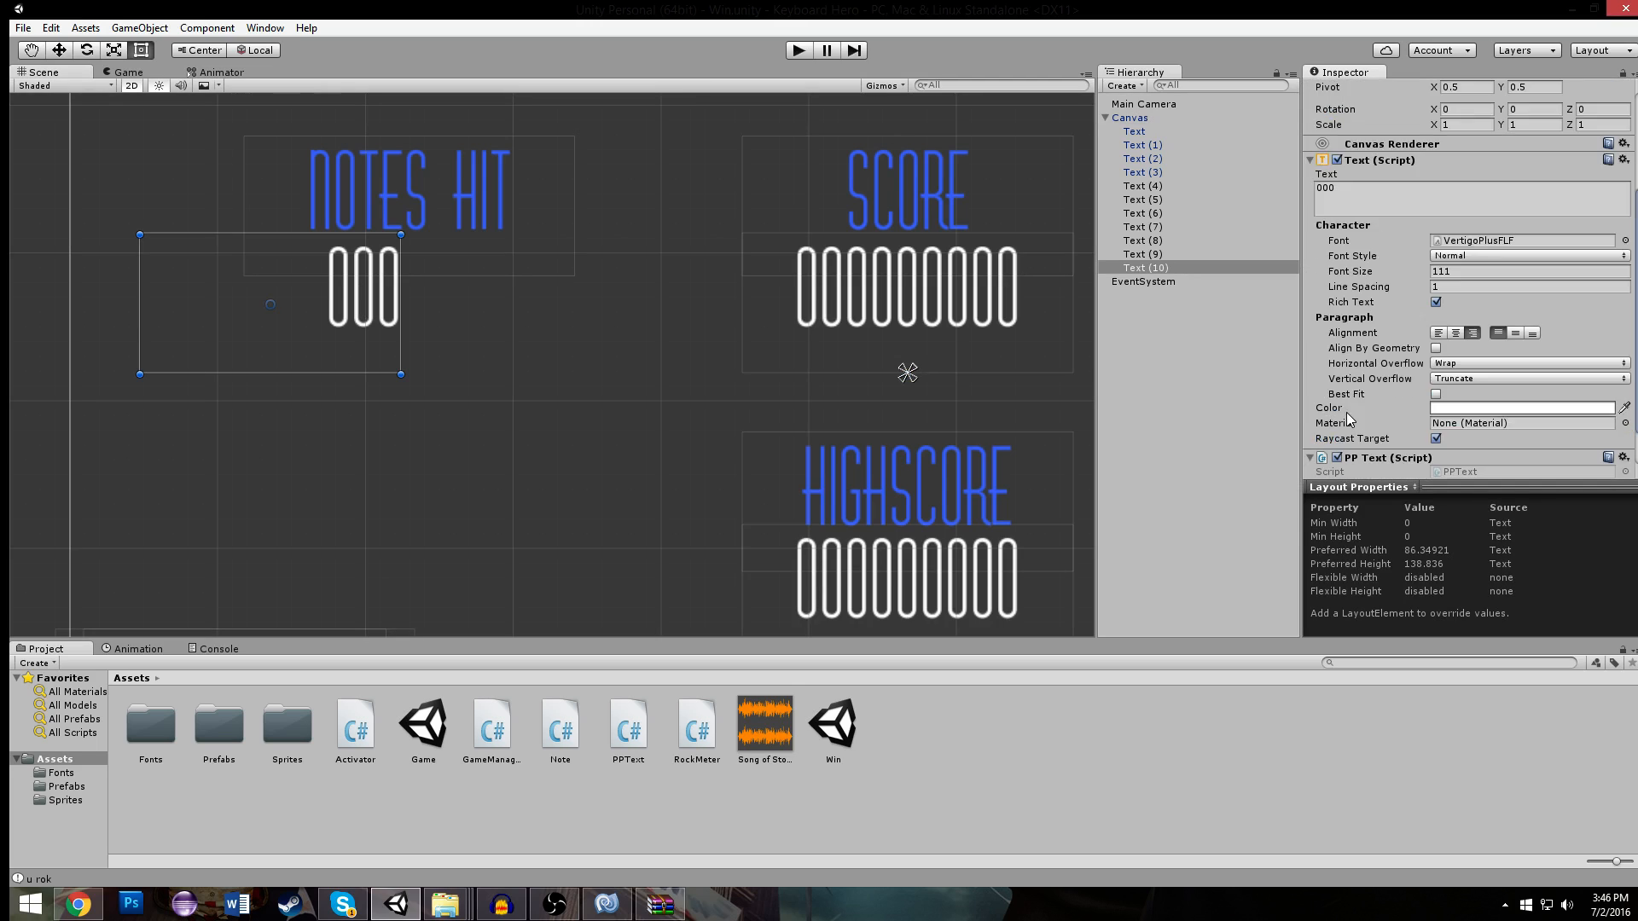
# - Duplicate the 000 text and place the copy directly to its right with the text boxes edge to edge
pyautogui.click(376, 312)
pyautogui.click(376, 312)
pyautogui.hotkey('ctrl', 'd')
pyautogui.moveTo(375, 312); pyautogui.dragTo(627, 315)
# - Left-align the copy of the 000 text and set its text to /52
pyautogui.scroll(-5, 1436, 439)
pyautogui.scroll(-4, 1436, 439)
pyautogui.click(1438, 281)
pyautogui.click(1423, 152)
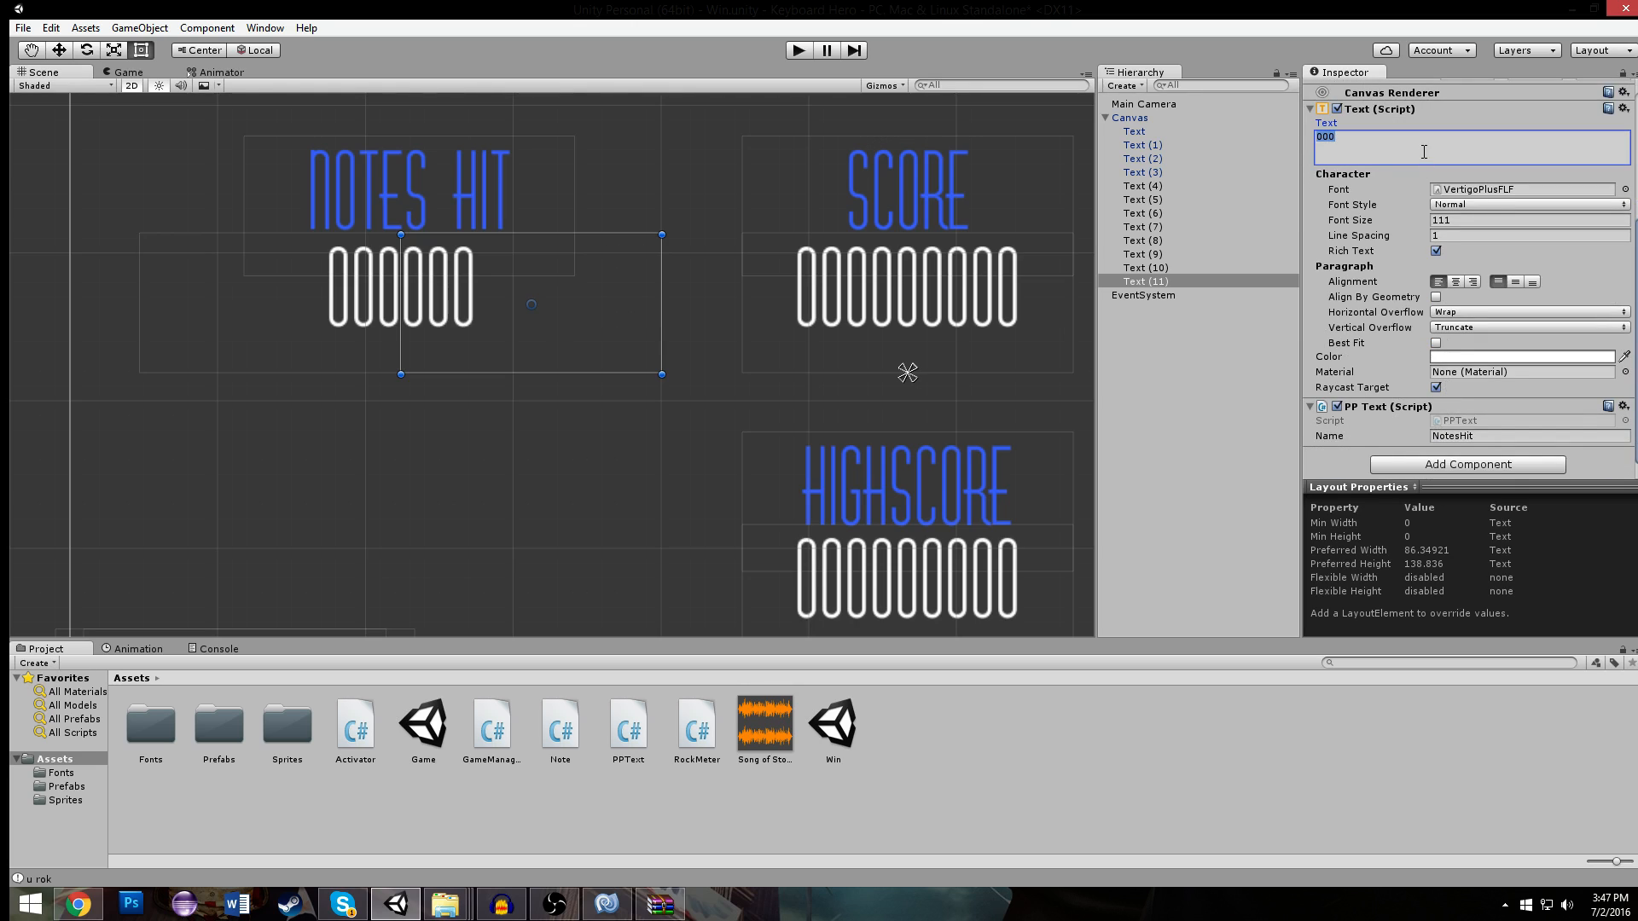
pyautogui.write('/')
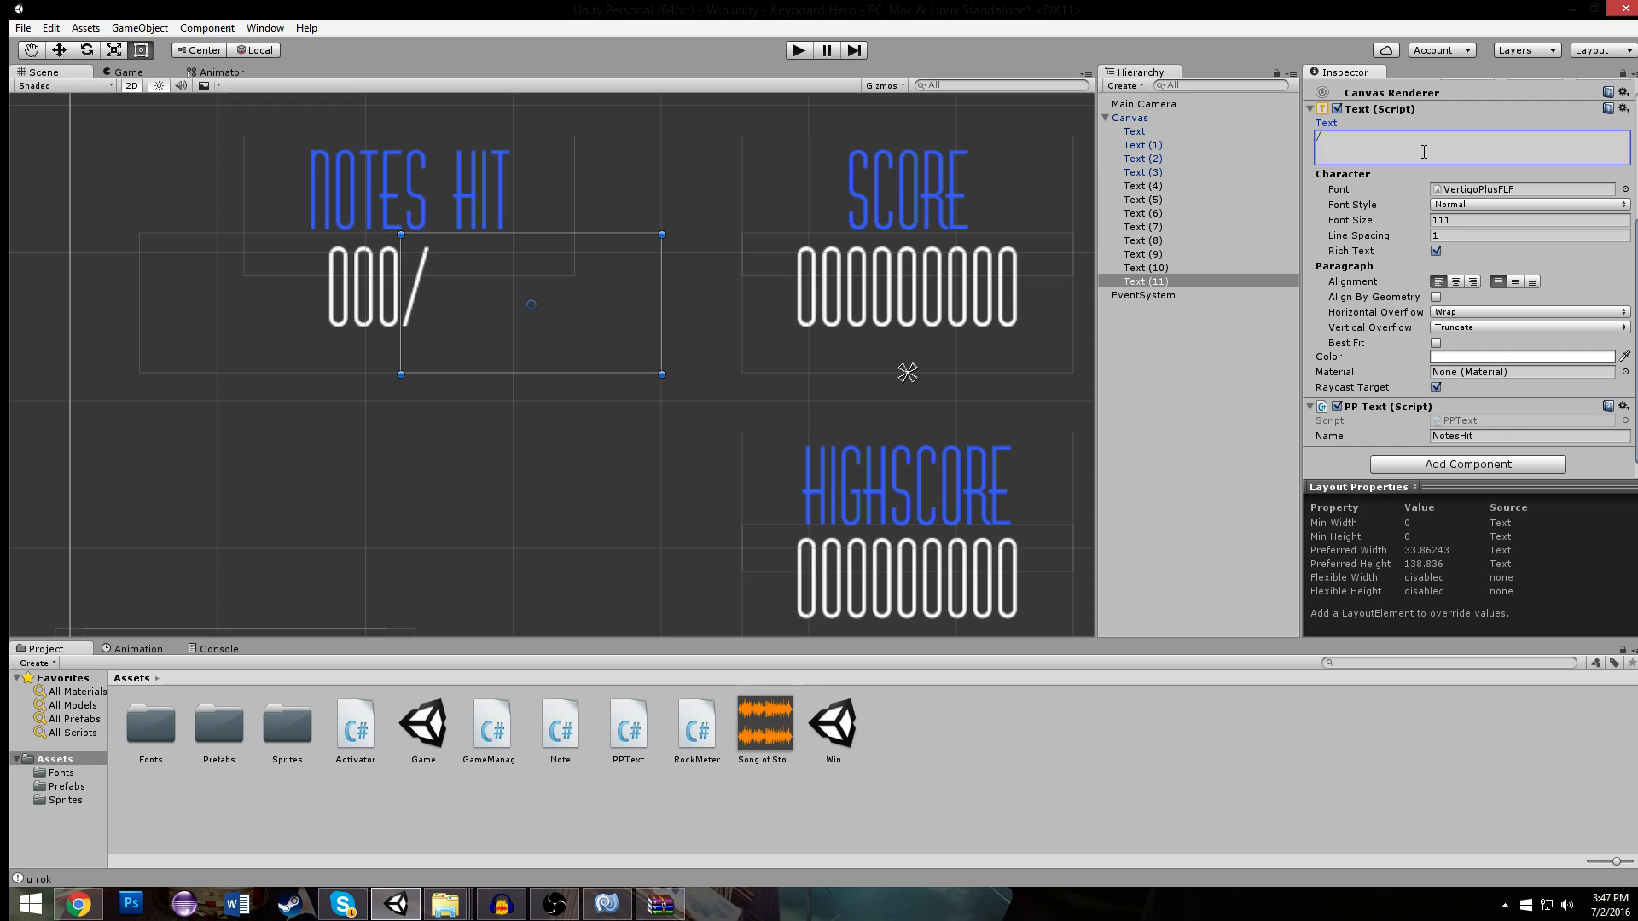
pyautogui.write('52')
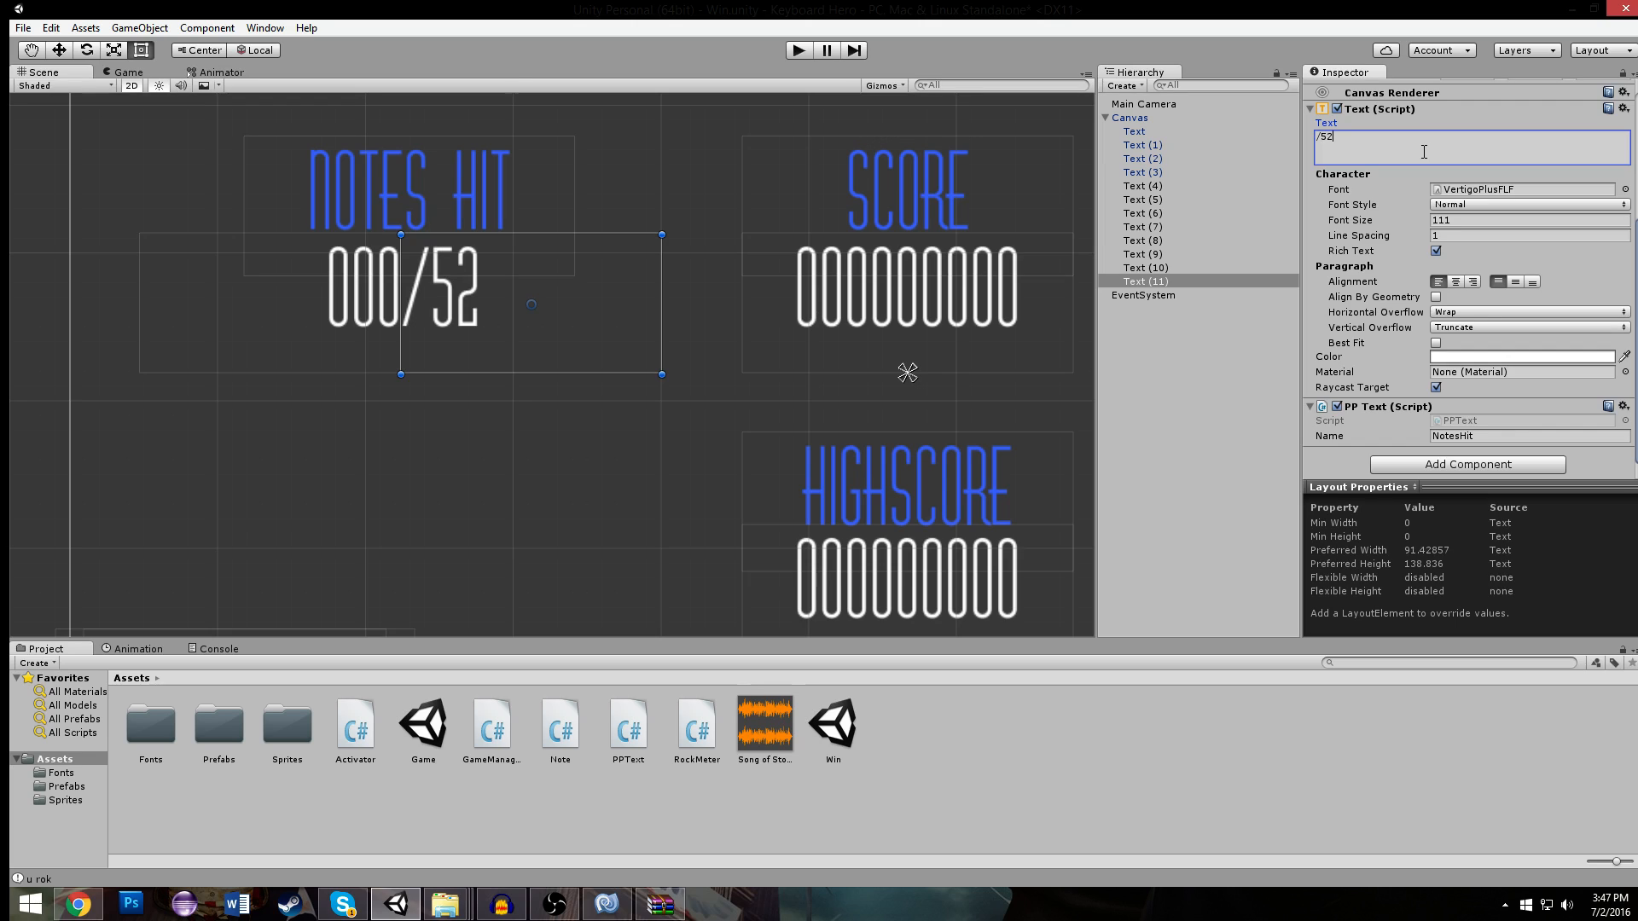
# - Select the 000 and /52 texts together and move them to line up beneath the NOTES HIT label
pyautogui.keyDown('shift'); pyautogui.click(372, 297); pyautogui.keyUp('shift')
pyautogui.moveTo(473, 310); pyautogui.dragTo(473, 312)
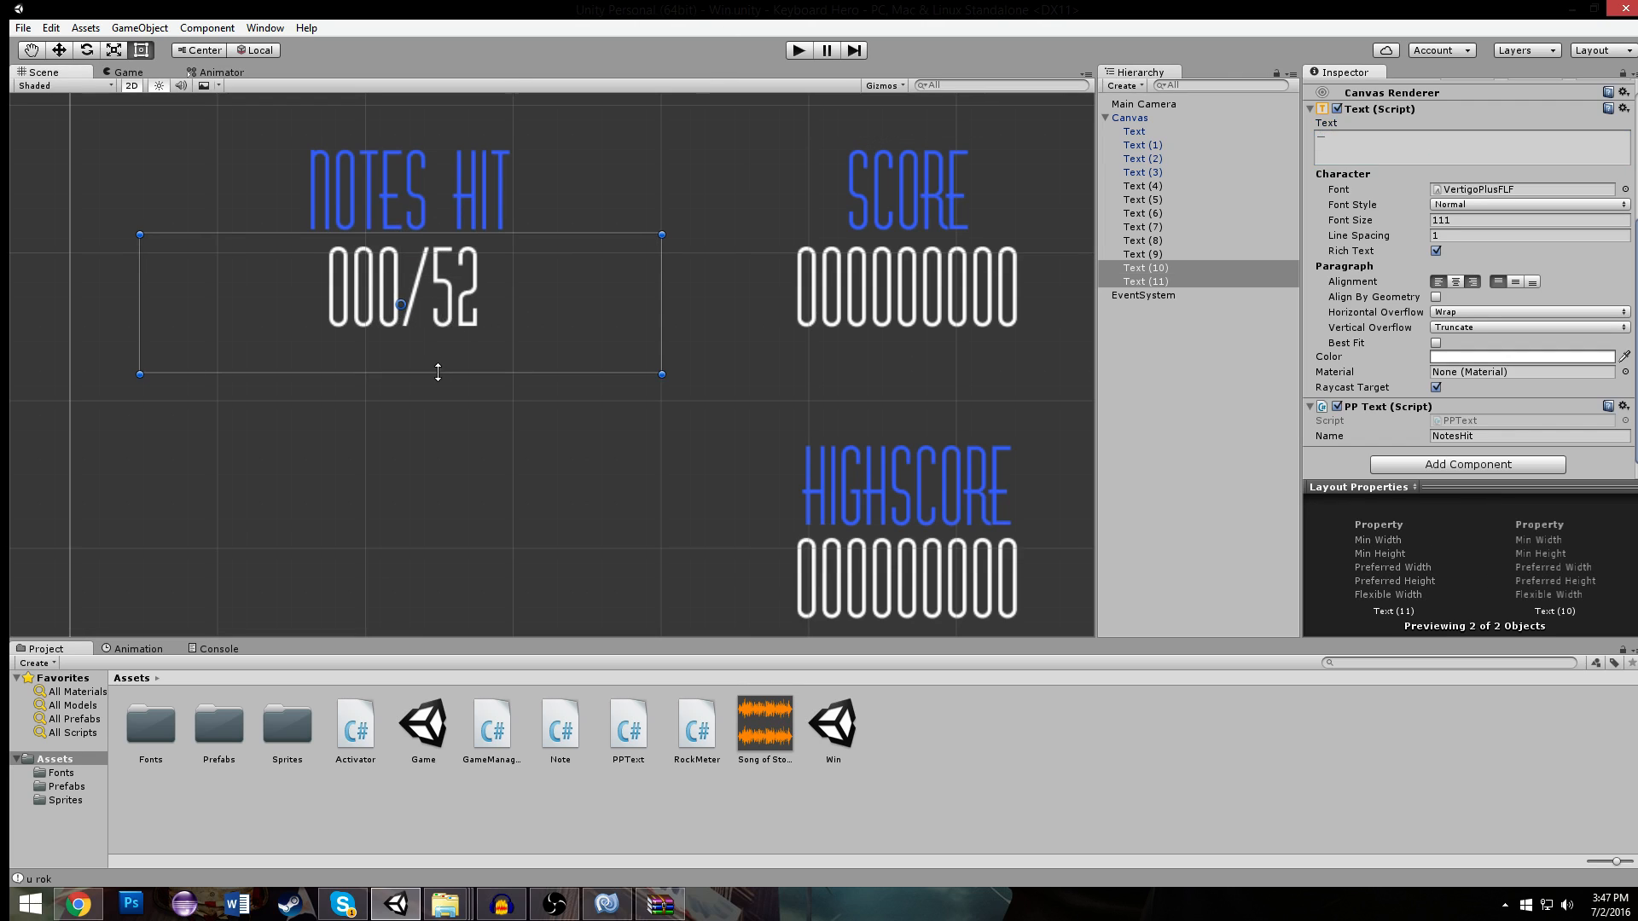
pyautogui.click(469, 375)
pyautogui.scroll(-6, 472, 333)
pyautogui.scroll(-3, 472, 339)
pyautogui.click(501, 331)
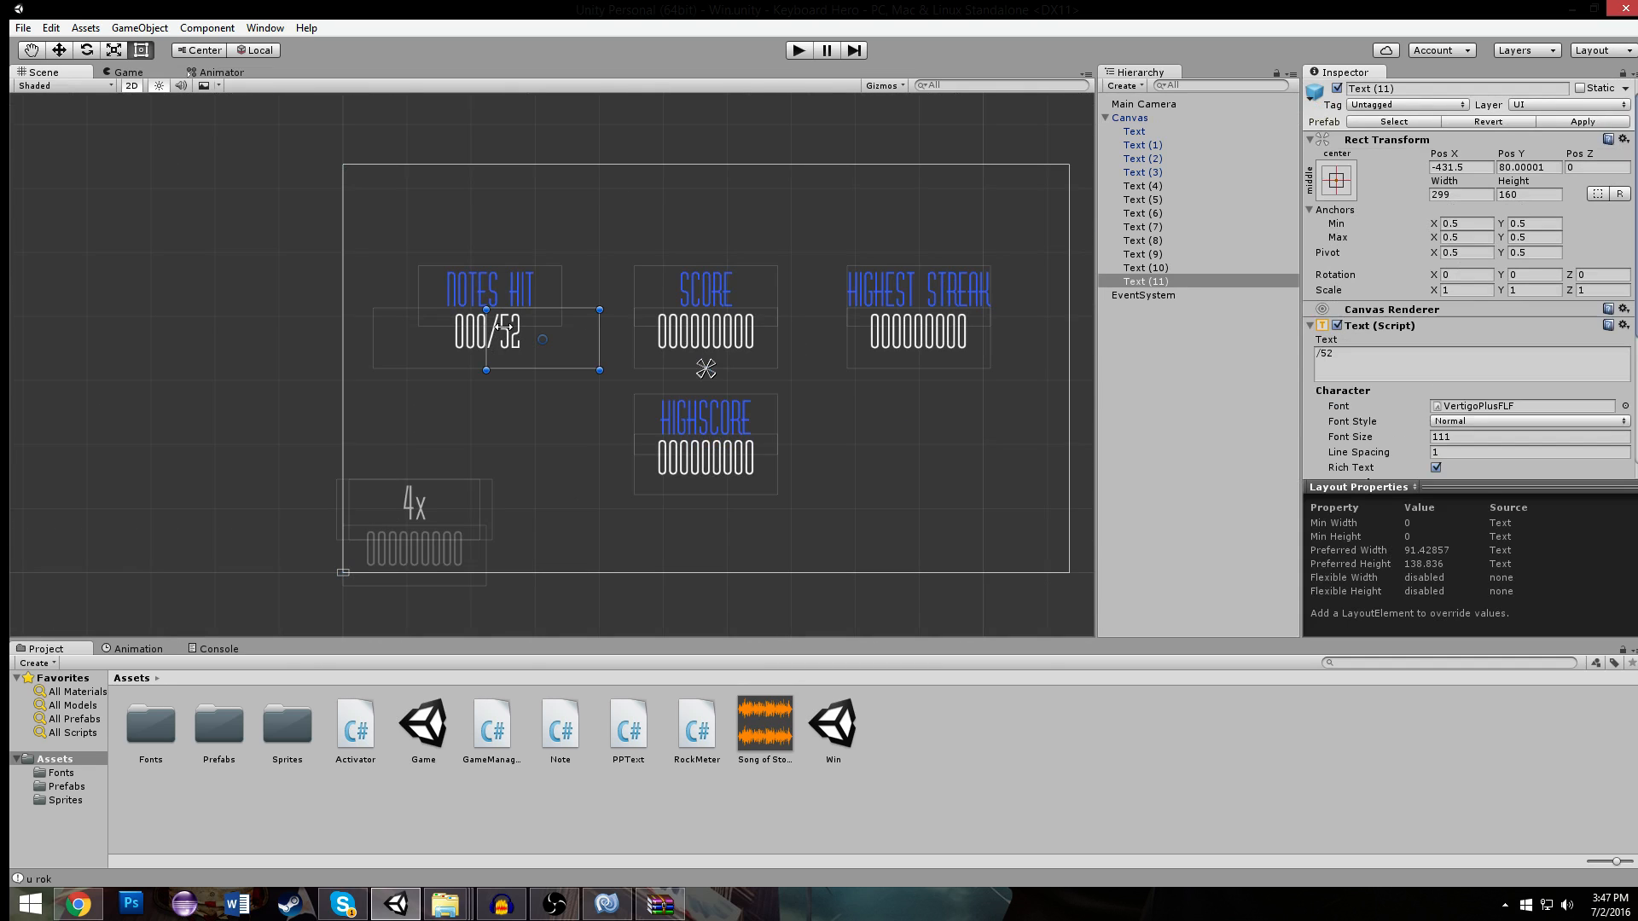
pyautogui.click(512, 440)
pyautogui.click(514, 339)
pyautogui.moveTo(511, 340); pyautogui.dragTo(479, 340)
pyautogui.click(467, 339)
pyautogui.click(591, 211)
pyautogui.click(522, 329)
pyautogui.scroll(3, 519, 329)
pyautogui.scroll(1, 519, 329)
pyautogui.click(536, 165)
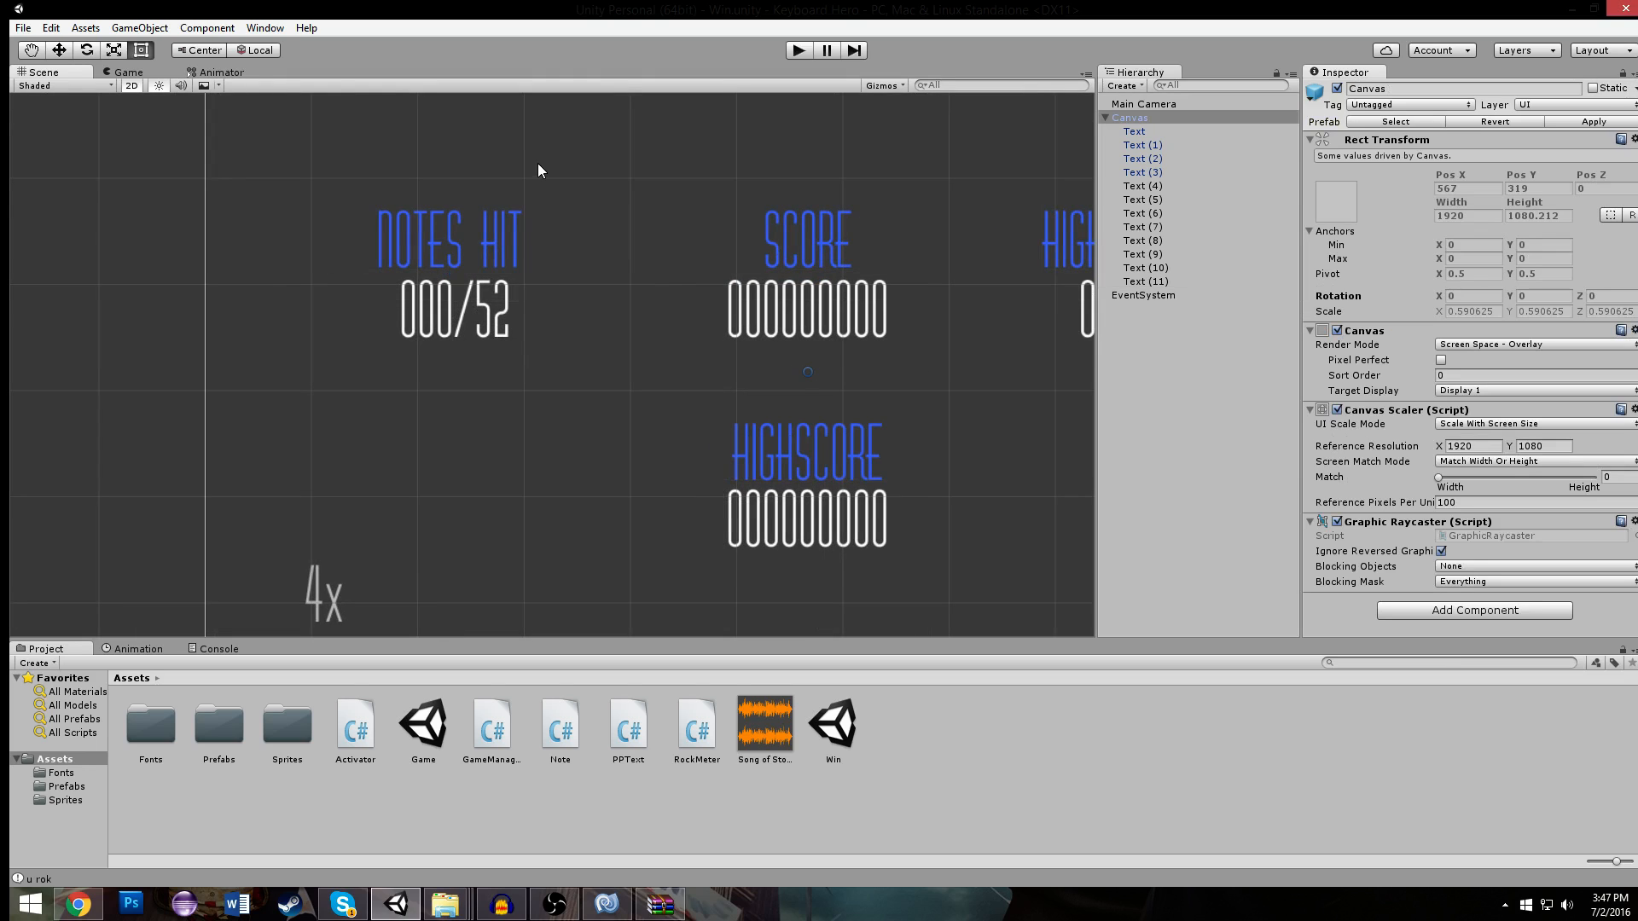
# - Recentre the 000 and /52 pair under NOTES HIT and shift the NOTES HIT label to about Pos X -579
pyautogui.click(482, 298)
pyautogui.click(417, 323)
pyautogui.moveTo(417, 323); pyautogui.dragTo(492, 323)
pyautogui.click(497, 311)
pyautogui.click(524, 121)
pyautogui.scroll(-6, 524, 121)
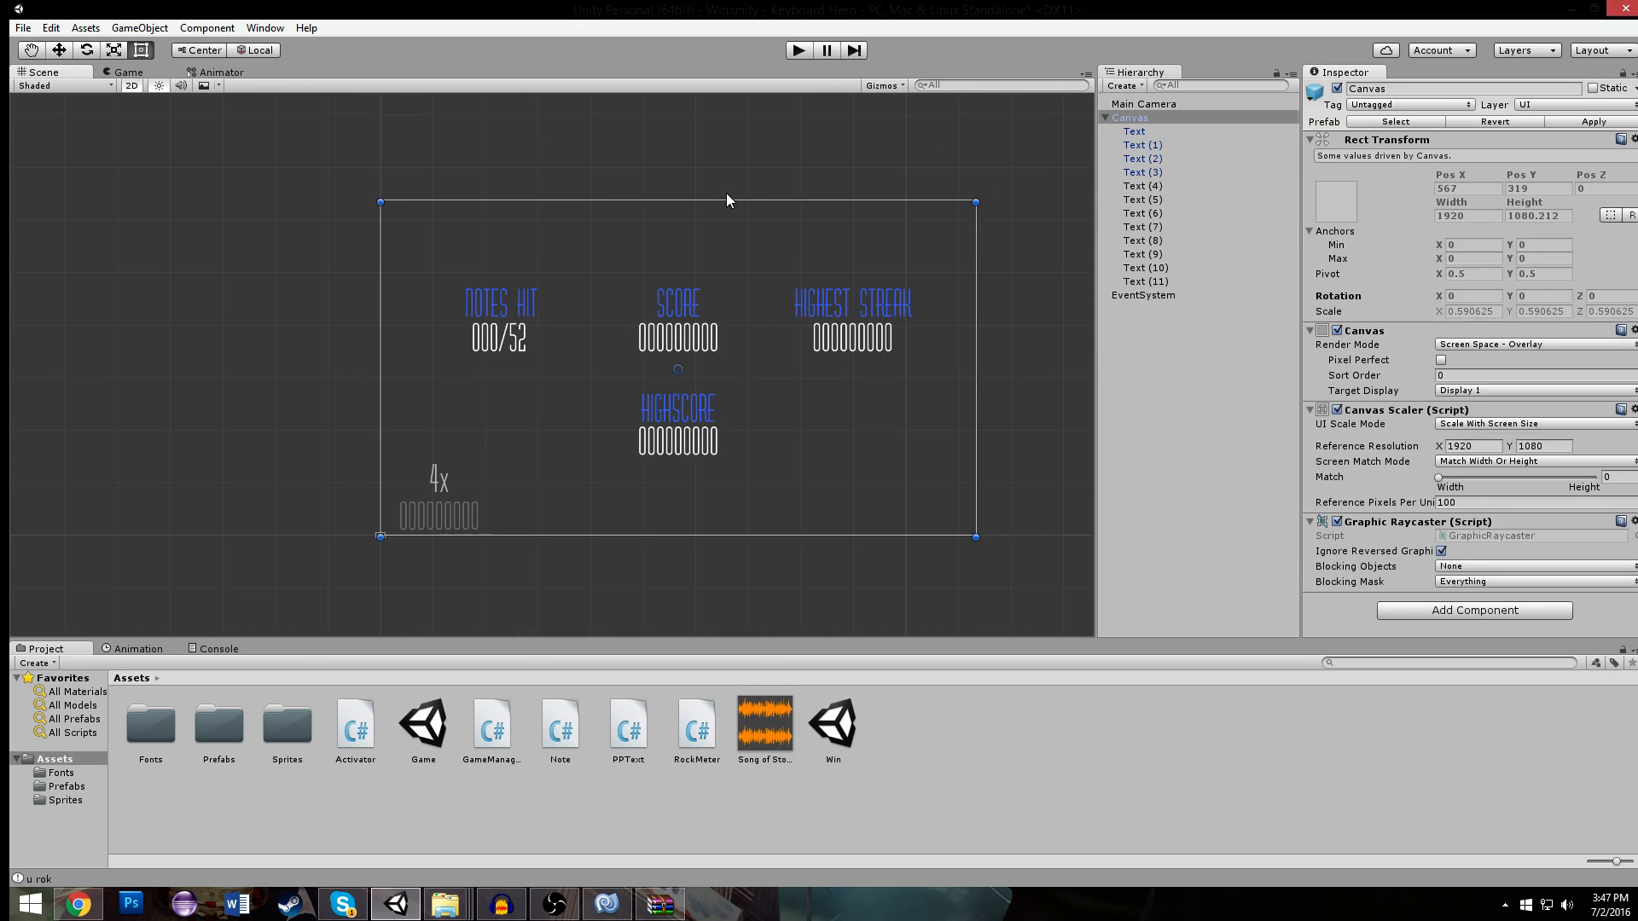
pyautogui.click(431, 294)
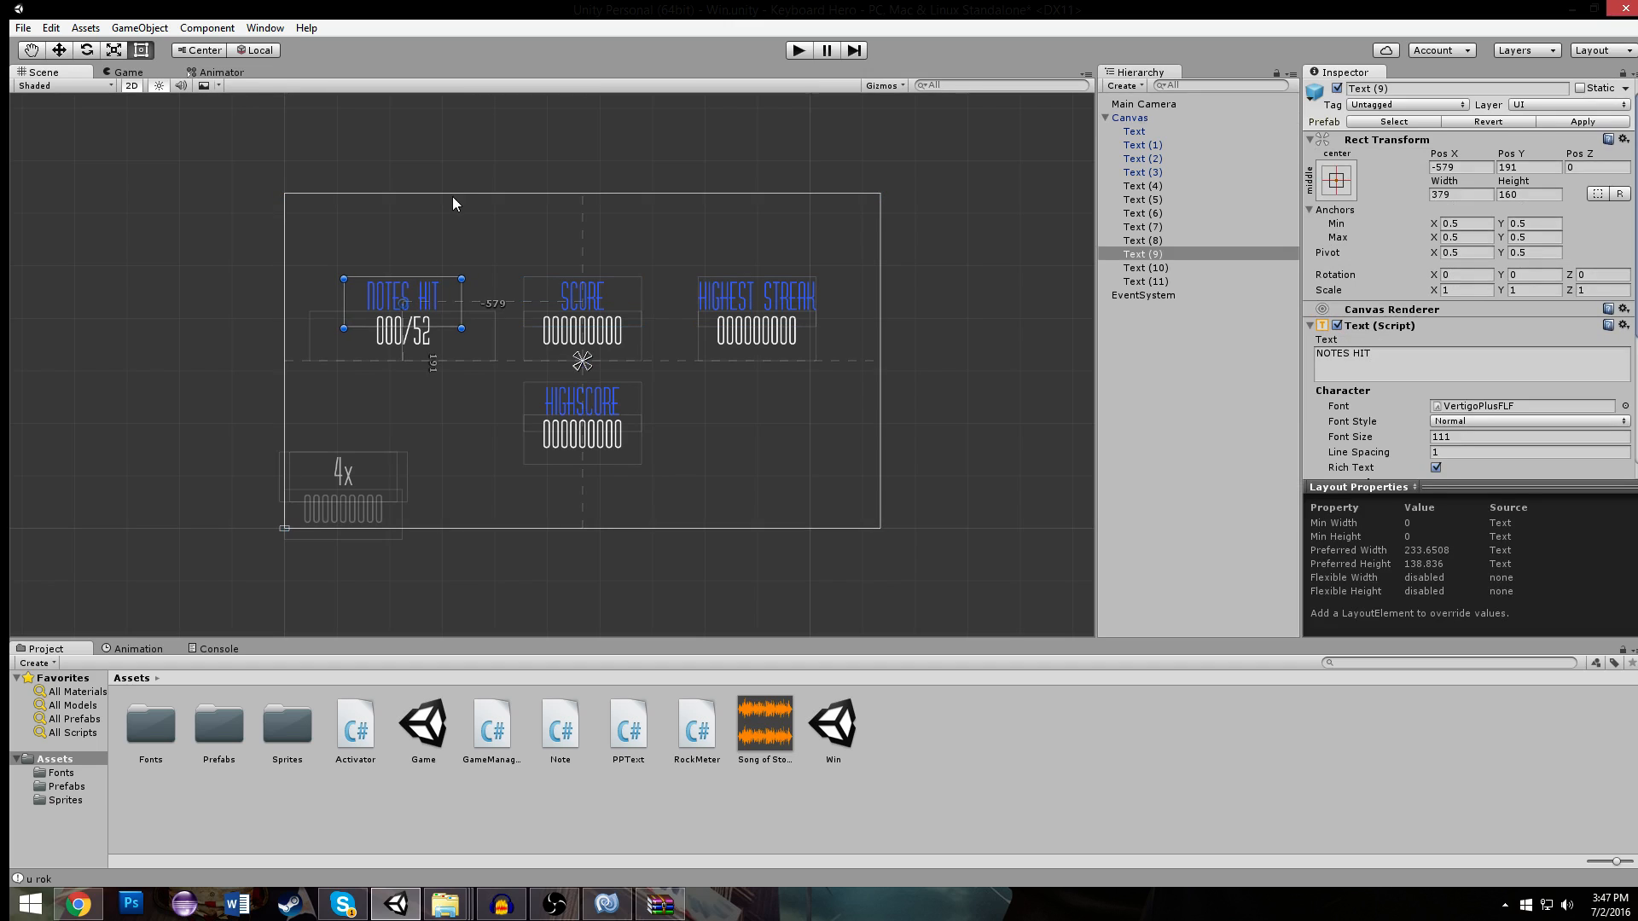
# - Recolour the HIGHSCORE label to a deeper blue, hex 0033F1FF
pyautogui.click(603, 224)
pyautogui.scroll(-1, 608, 226)
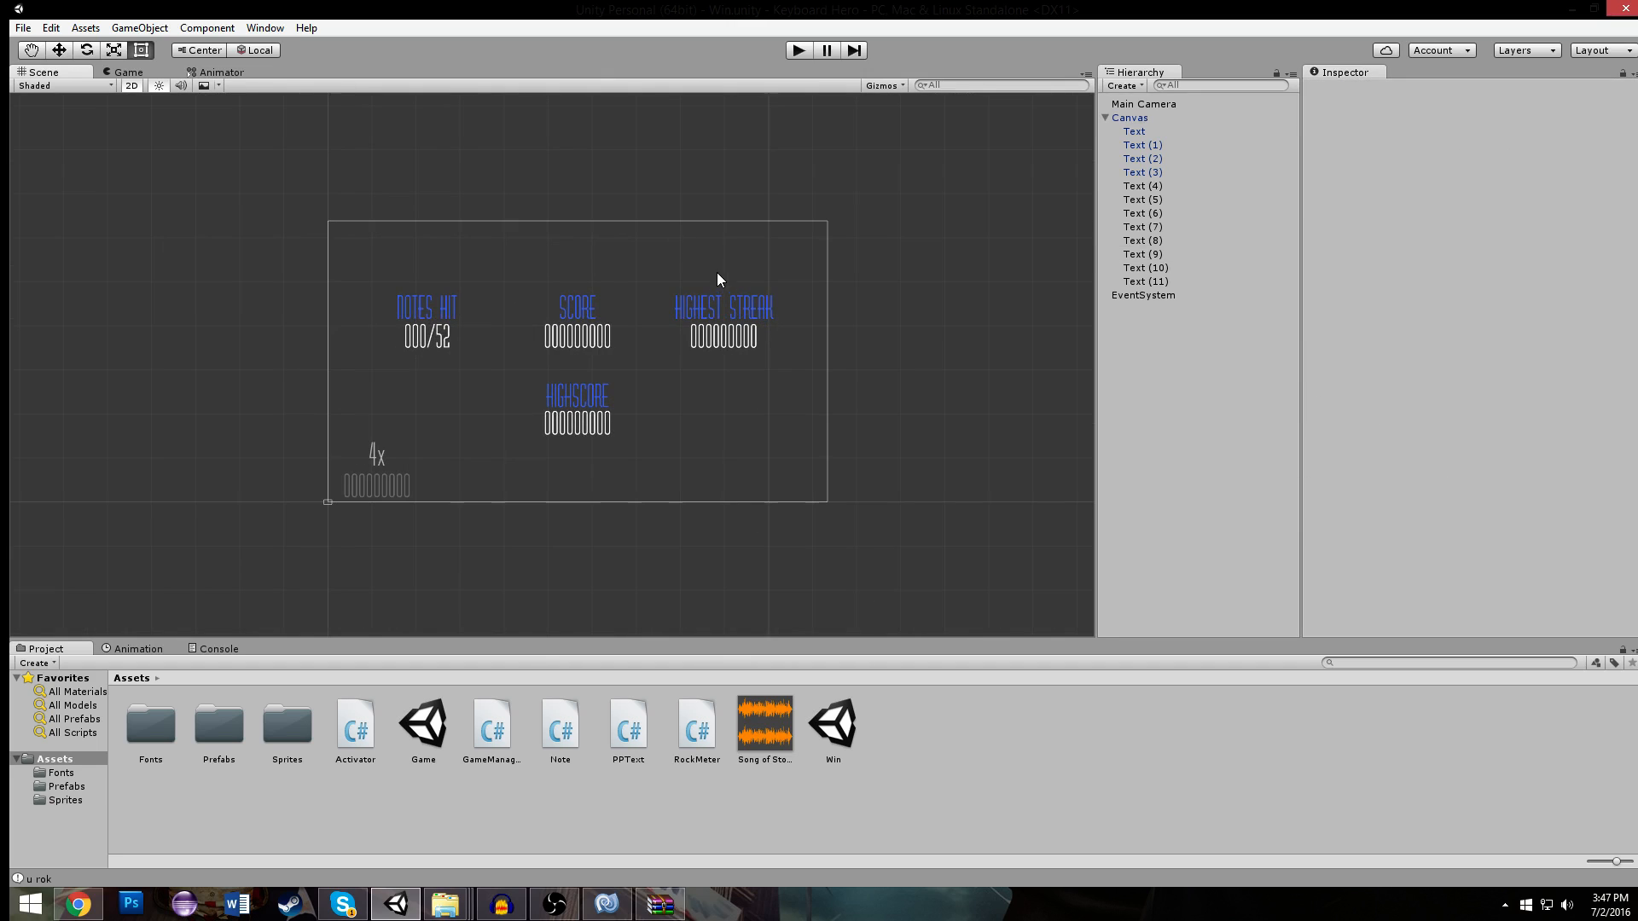
pyautogui.scroll(2, 716, 281)
pyautogui.click(597, 447)
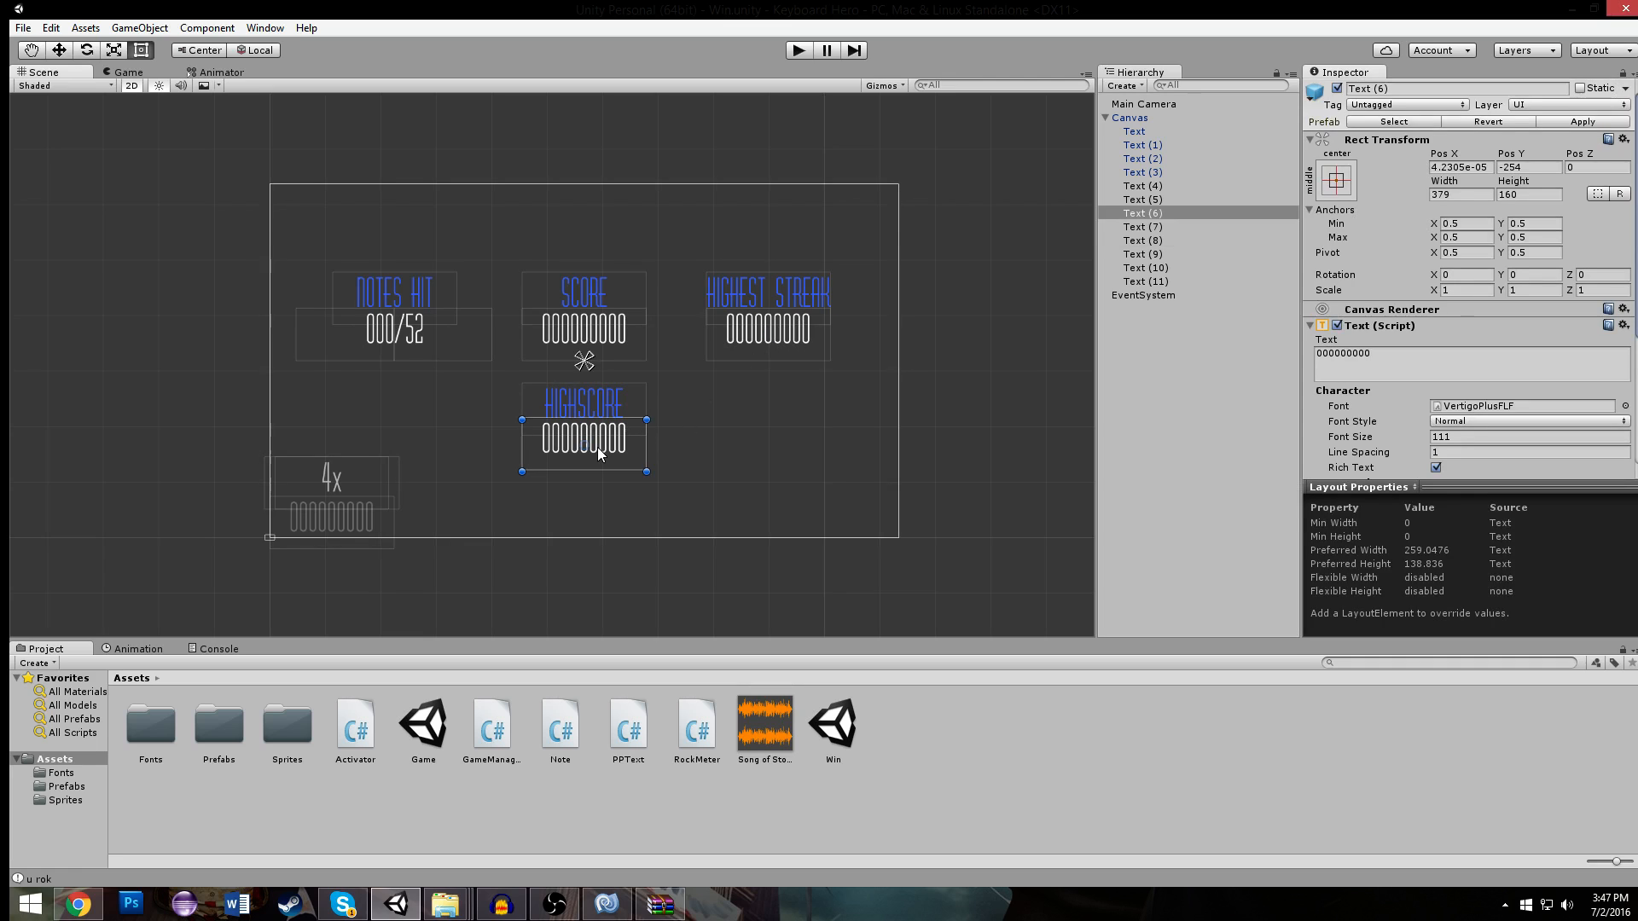
pyautogui.click(621, 404)
pyautogui.scroll(-4, 1478, 363)
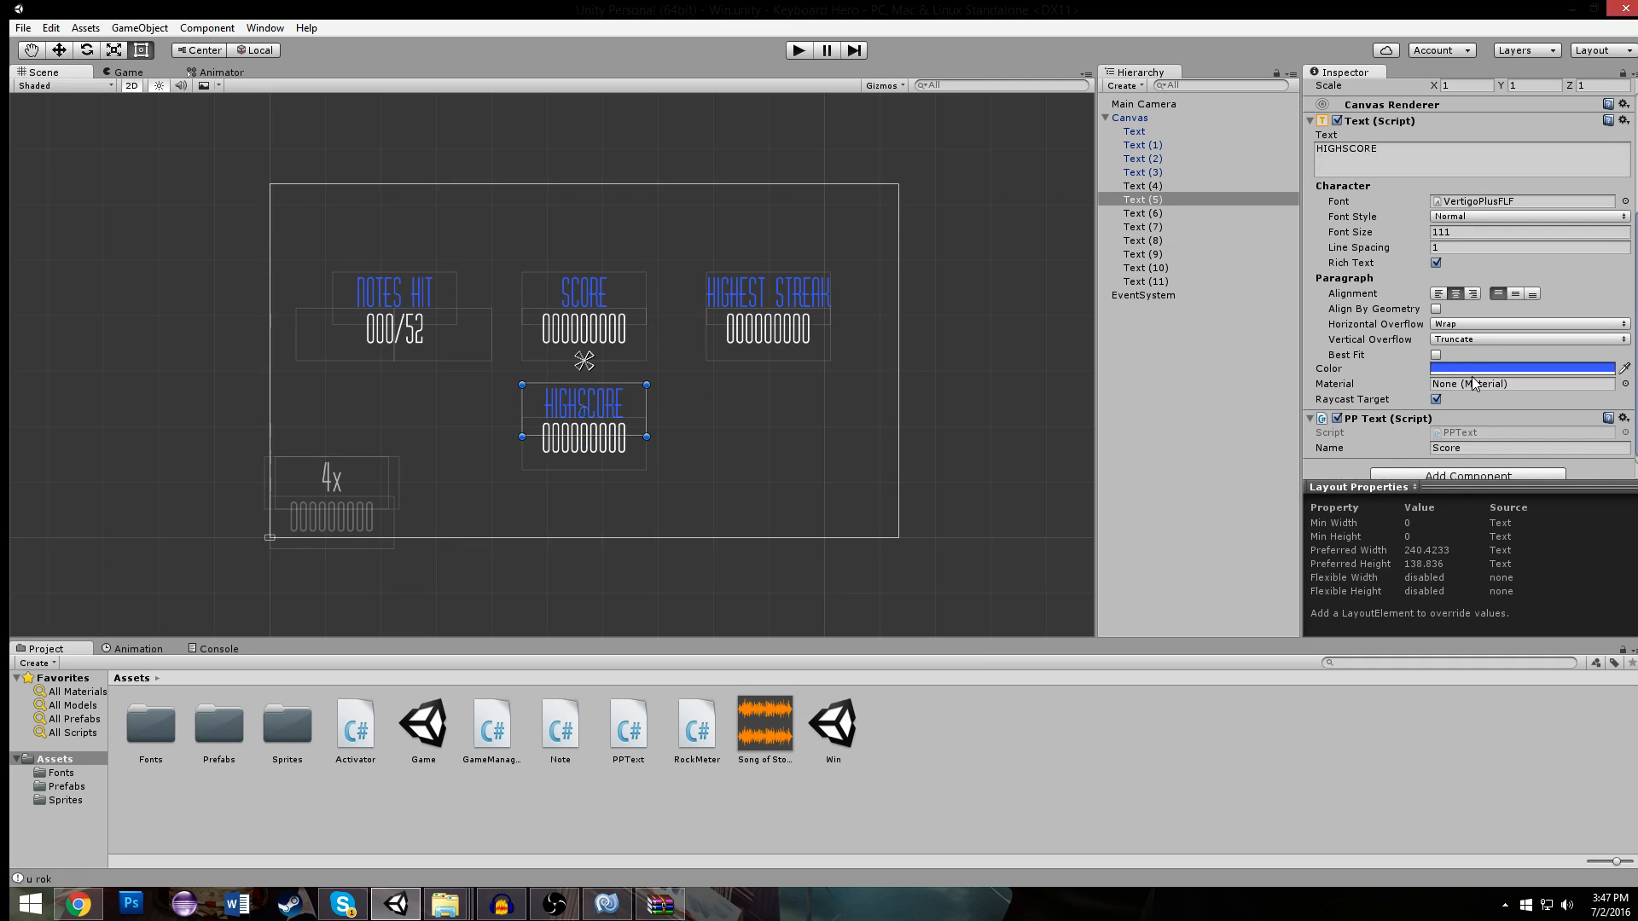
pyautogui.click(1477, 368)
pyautogui.moveTo(1190, 296)
pyautogui.mouseDown()
pyautogui.moveTo(1226, 277)
pyautogui.moveTo(1226, 309)
pyautogui.mouseUp()
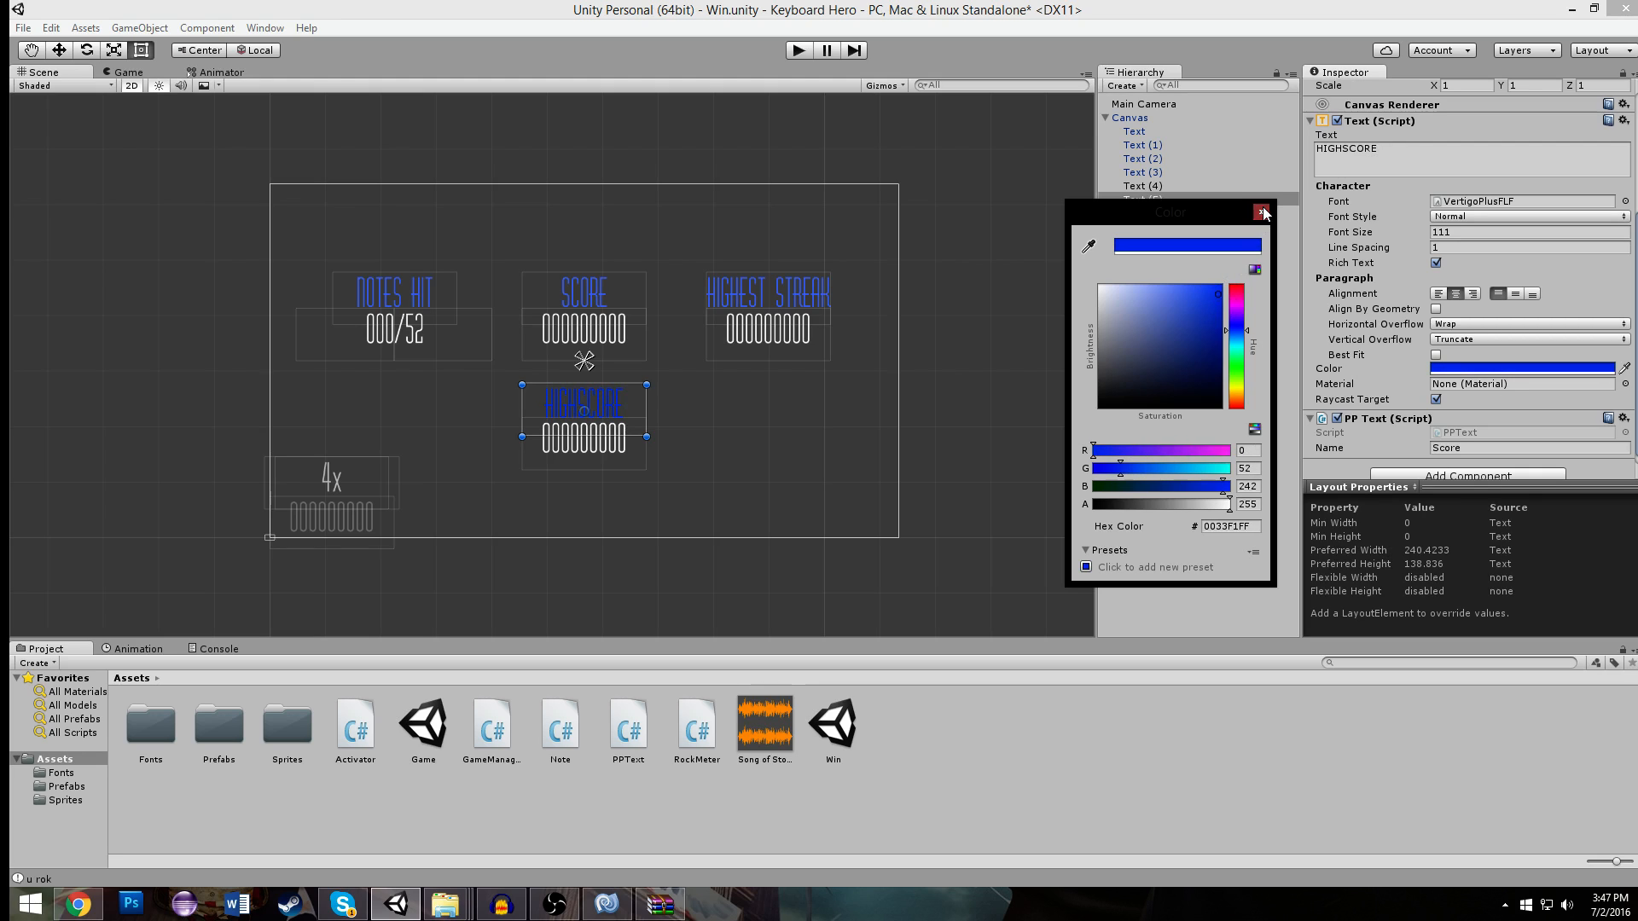
pyautogui.click(1261, 211)
pyautogui.click(708, 433)
pyautogui.press('f')
pyautogui.scroll(-3, 764, 371)
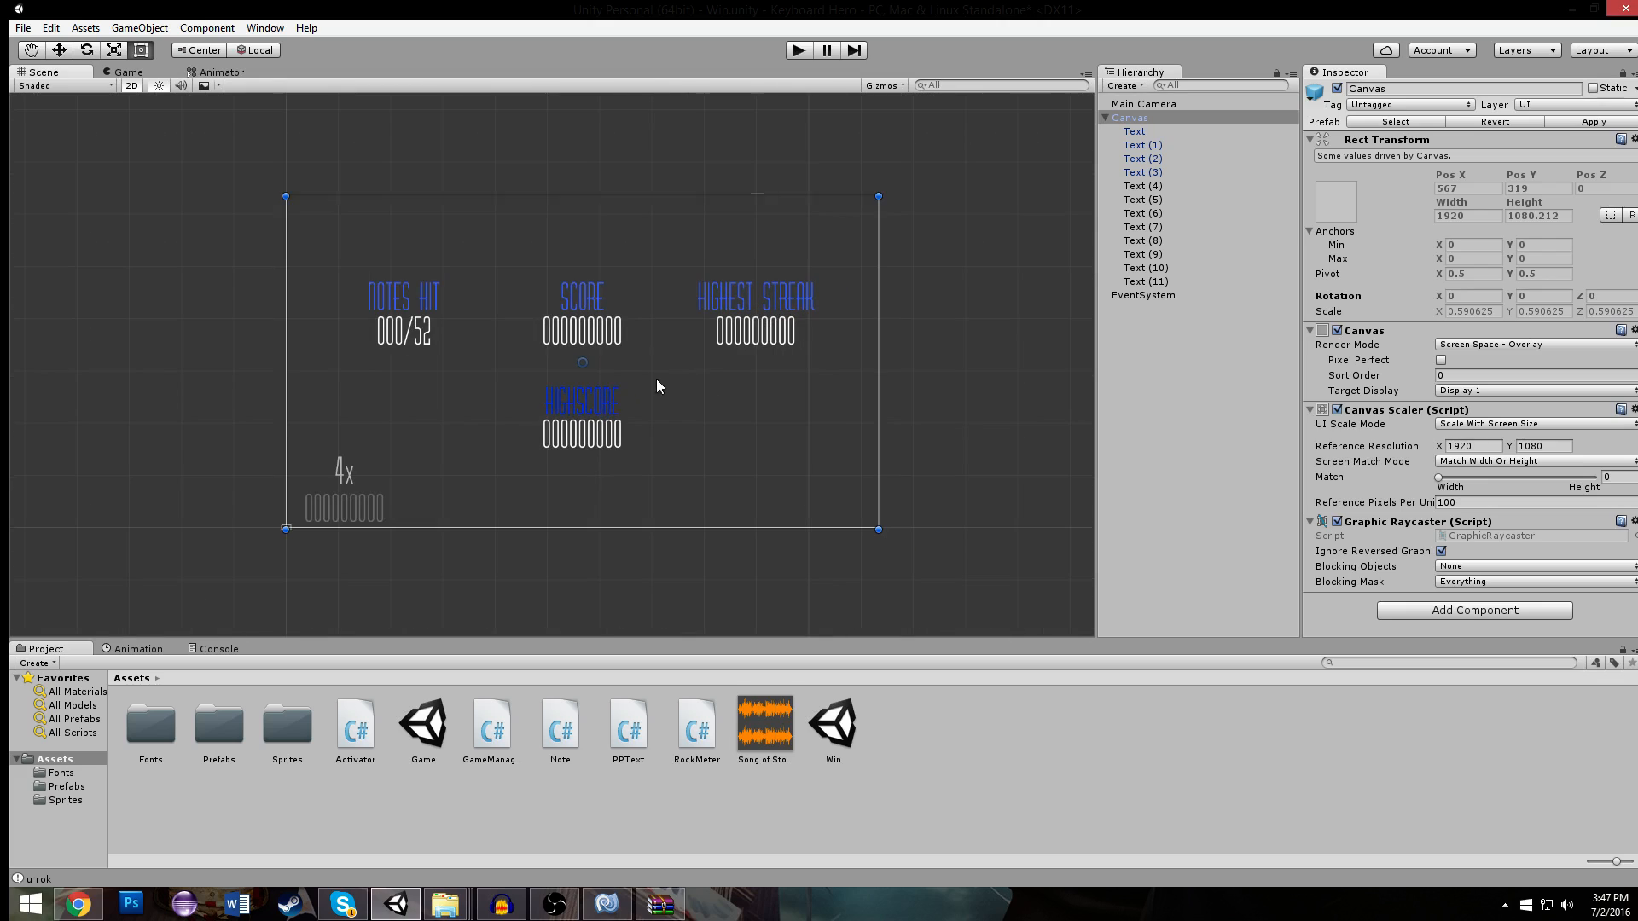
# - Delete the leftover x, 4 and grey 000000000 texts from the canvas's lower corner, breaking the prefab instance
pyautogui.click(351, 472)
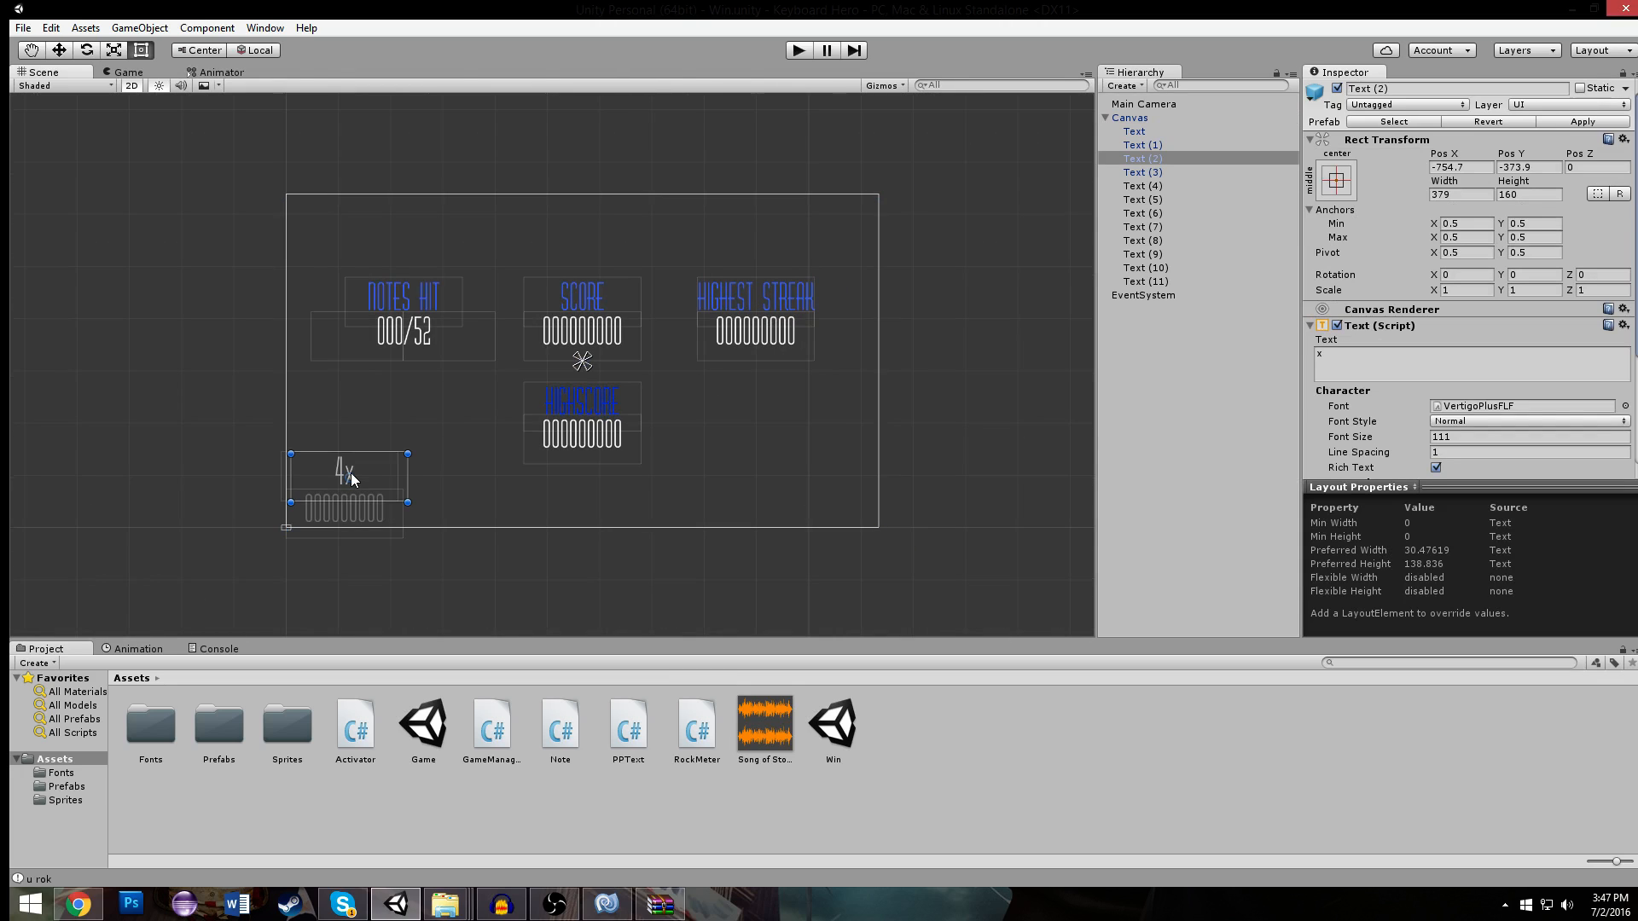
pyautogui.press('Delete')
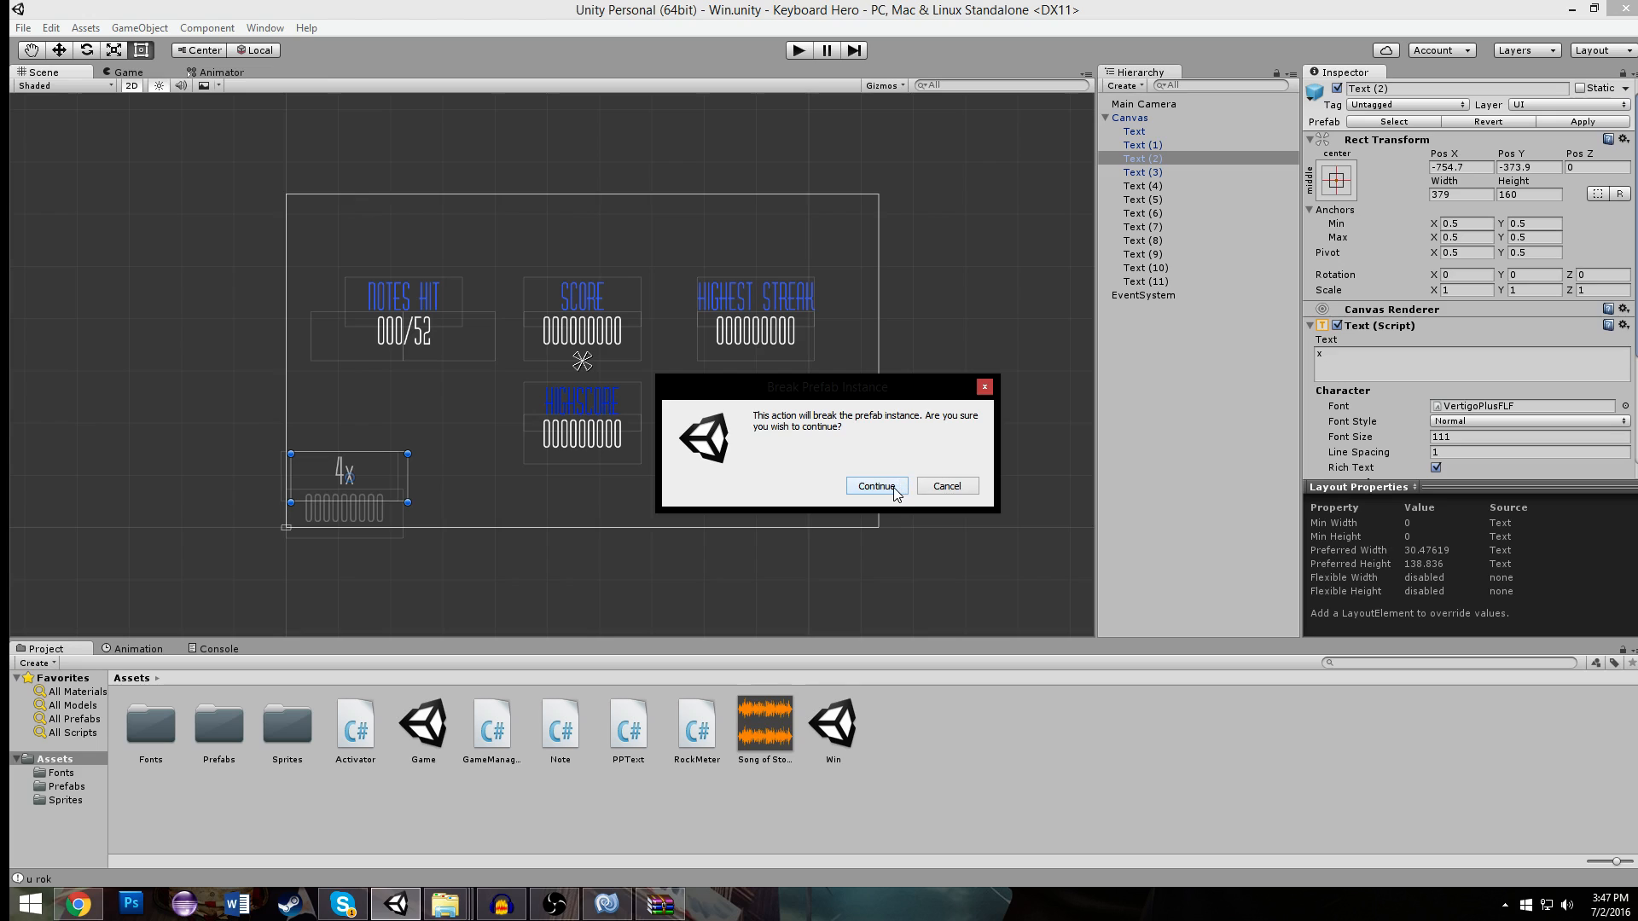
pyautogui.click(876, 486)
pyautogui.click(345, 509)
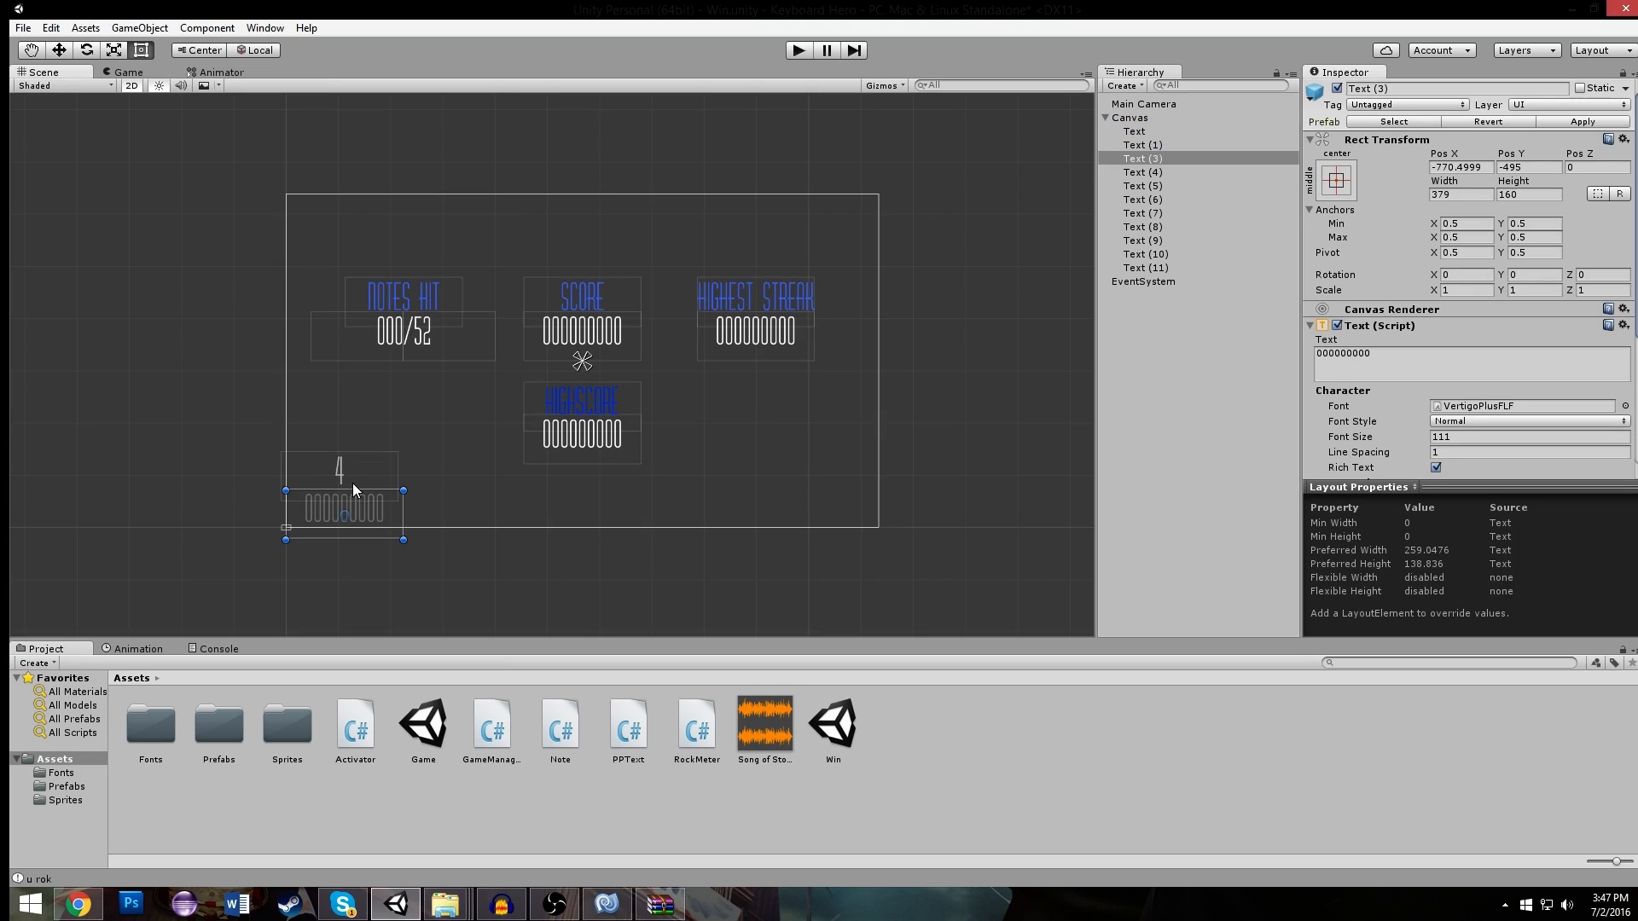
pyautogui.press('Delete')
pyautogui.click(336, 469)
pyautogui.press('Delete')
pyautogui.scroll(-2, 440, 388)
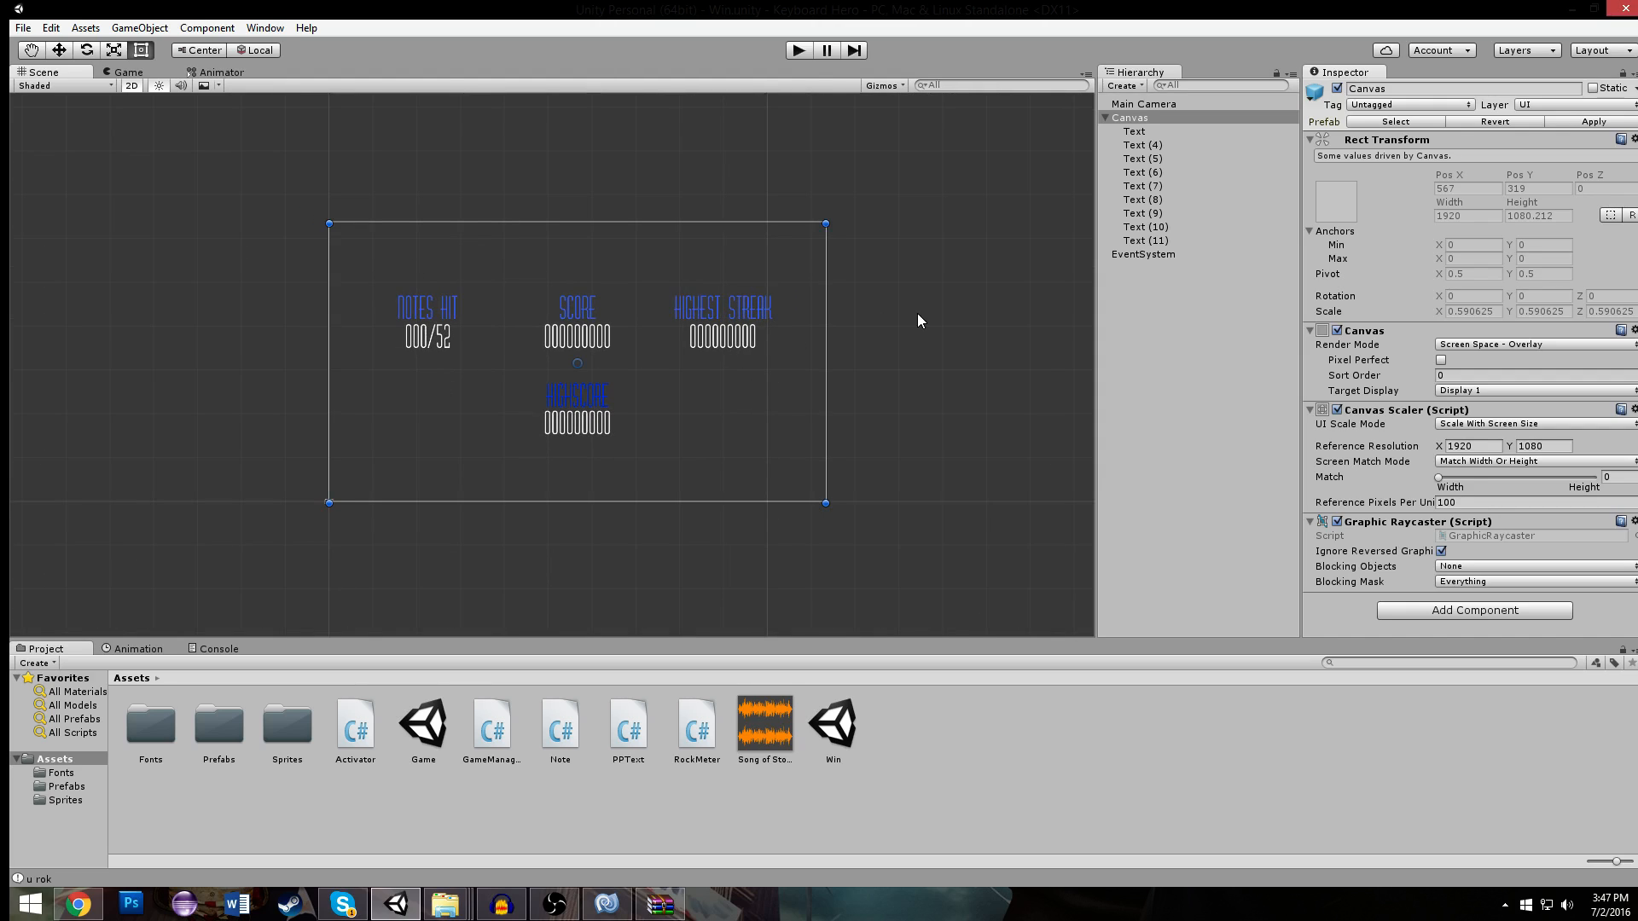
pyautogui.click(913, 335)
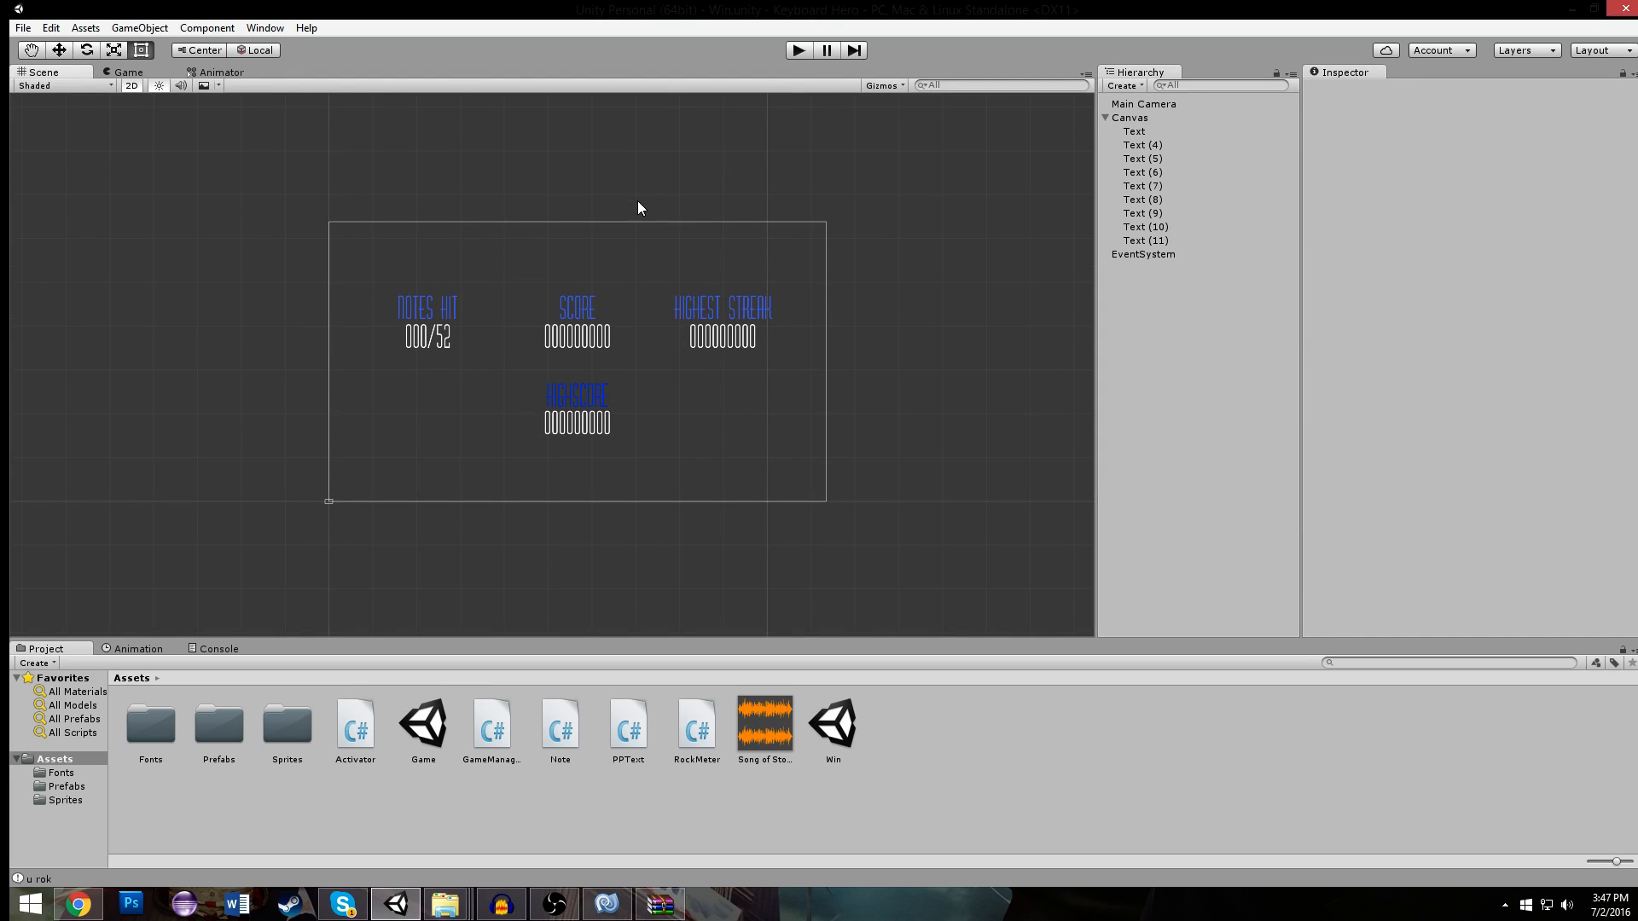
# - Add using UnityEngine.SceneManagement; beneath the existing using lines in GameManager.cs in MonoDevelop and save the script
pyautogui.click(608, 904)
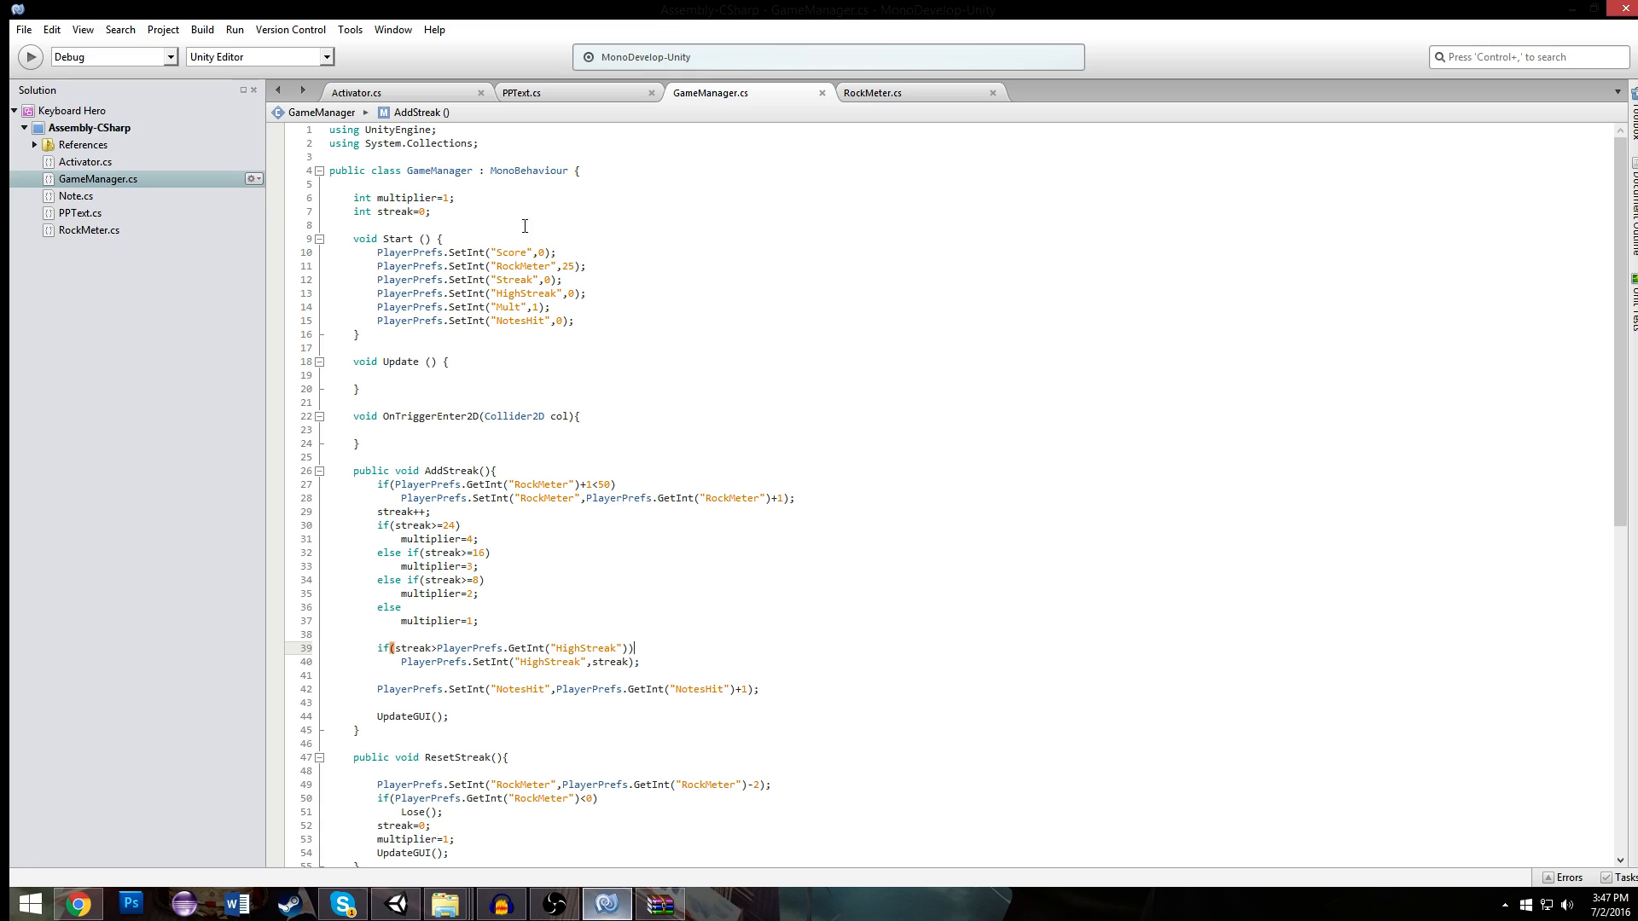
pyautogui.click(550, 149)
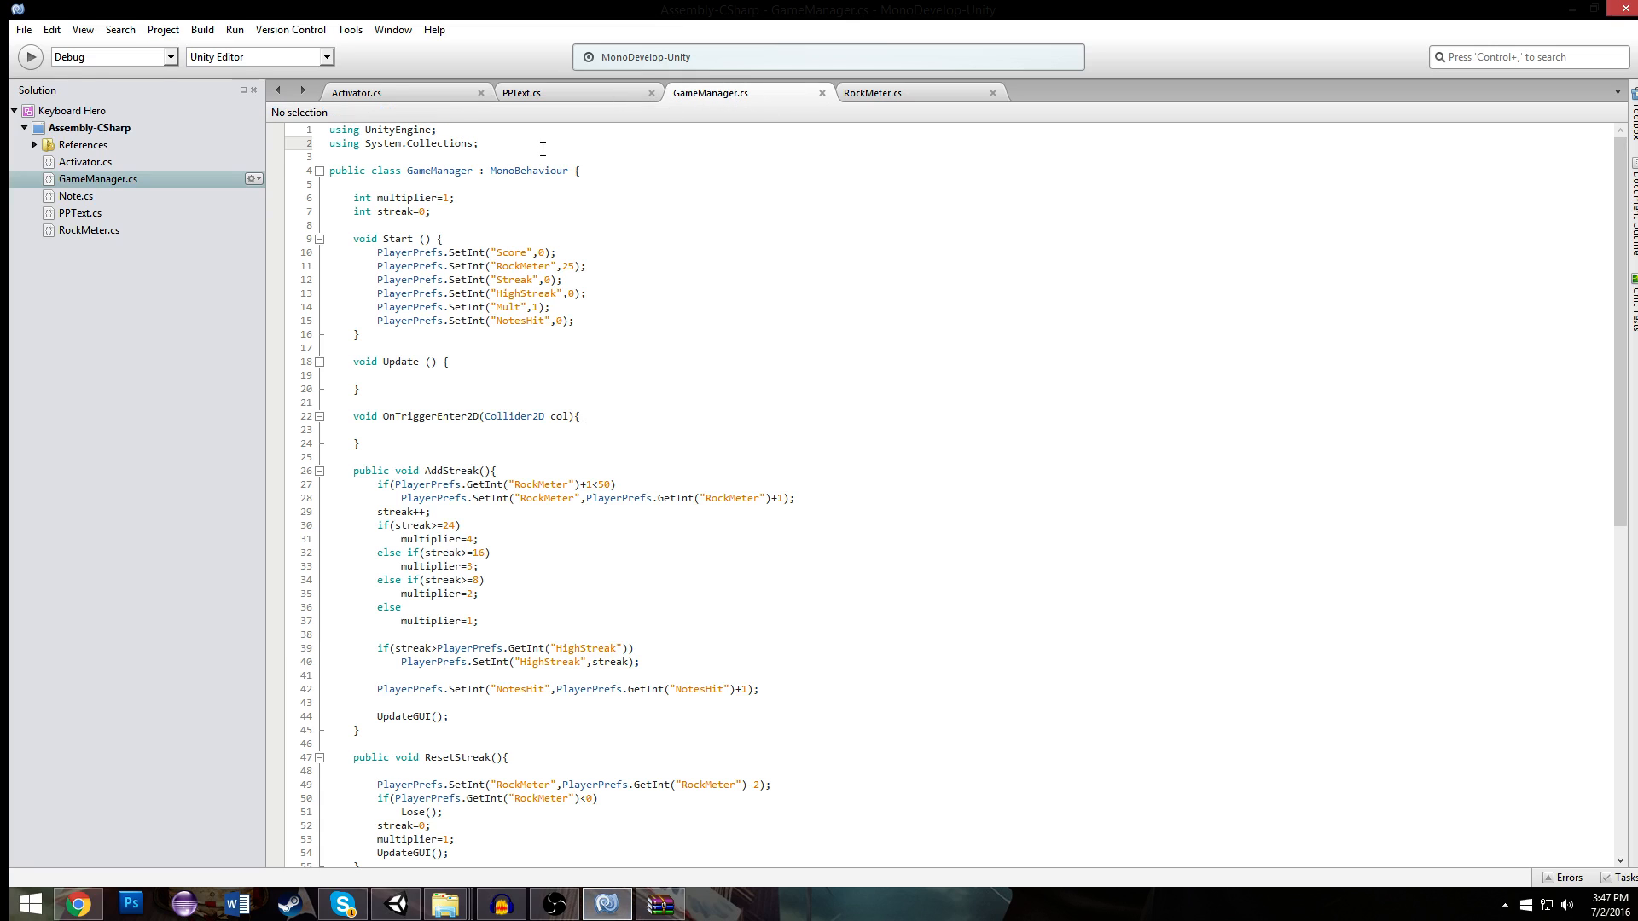
pyautogui.press('Return')
pyautogui.write('using Un')
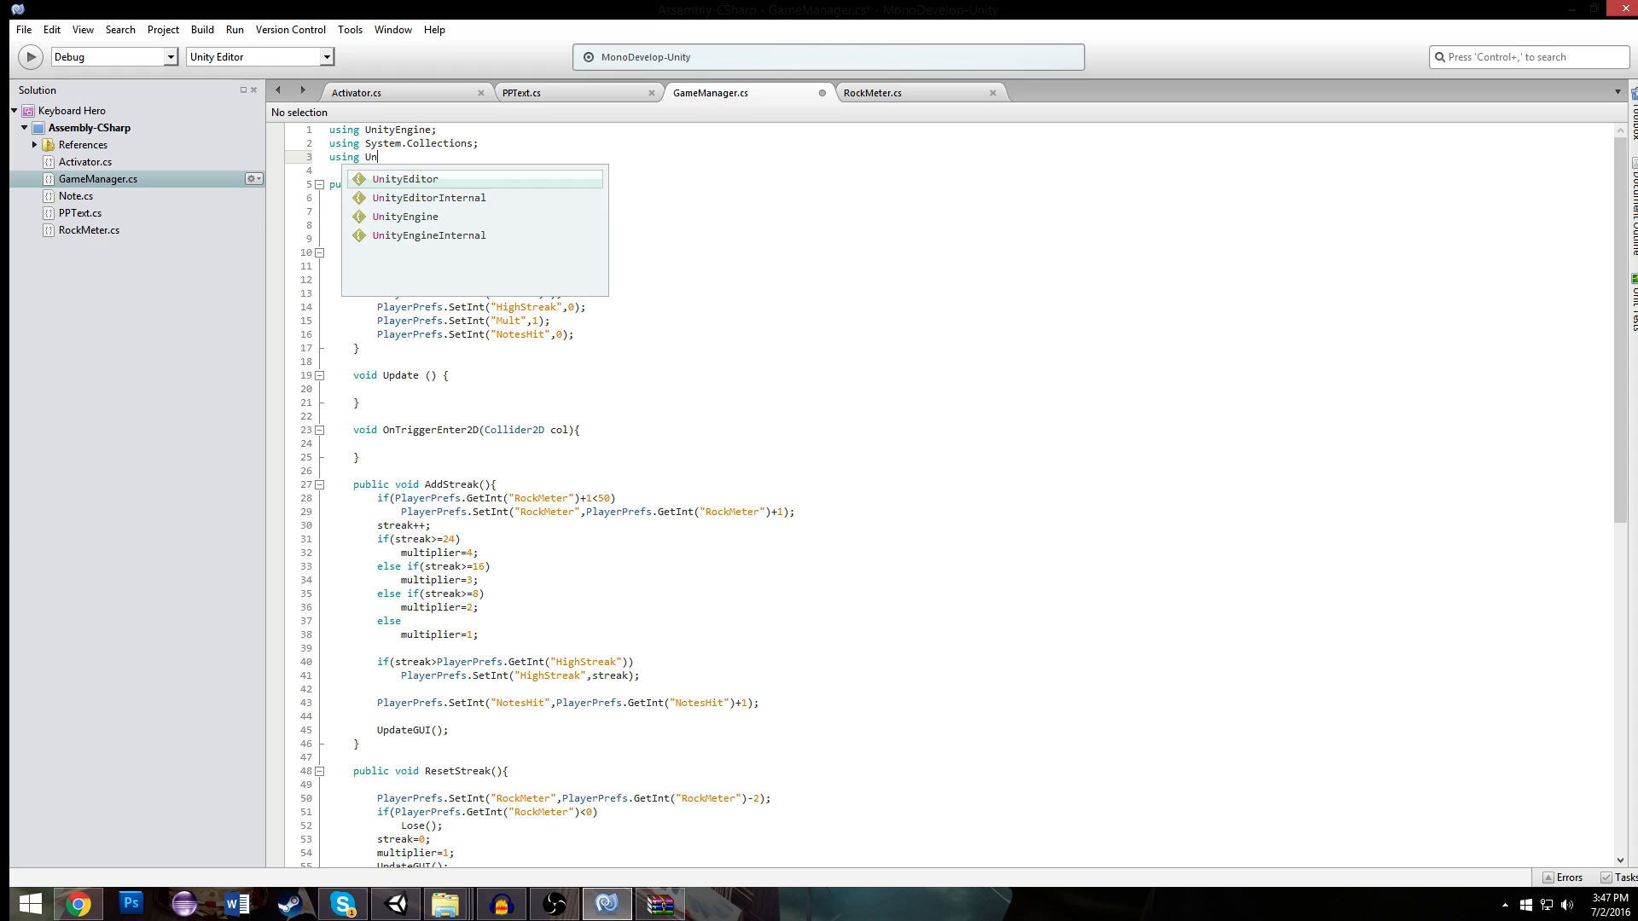
pyautogui.press('Down')
pyautogui.press('Down')
pyautogui.press('Return')
pyautogui.write('.SceneManagement')
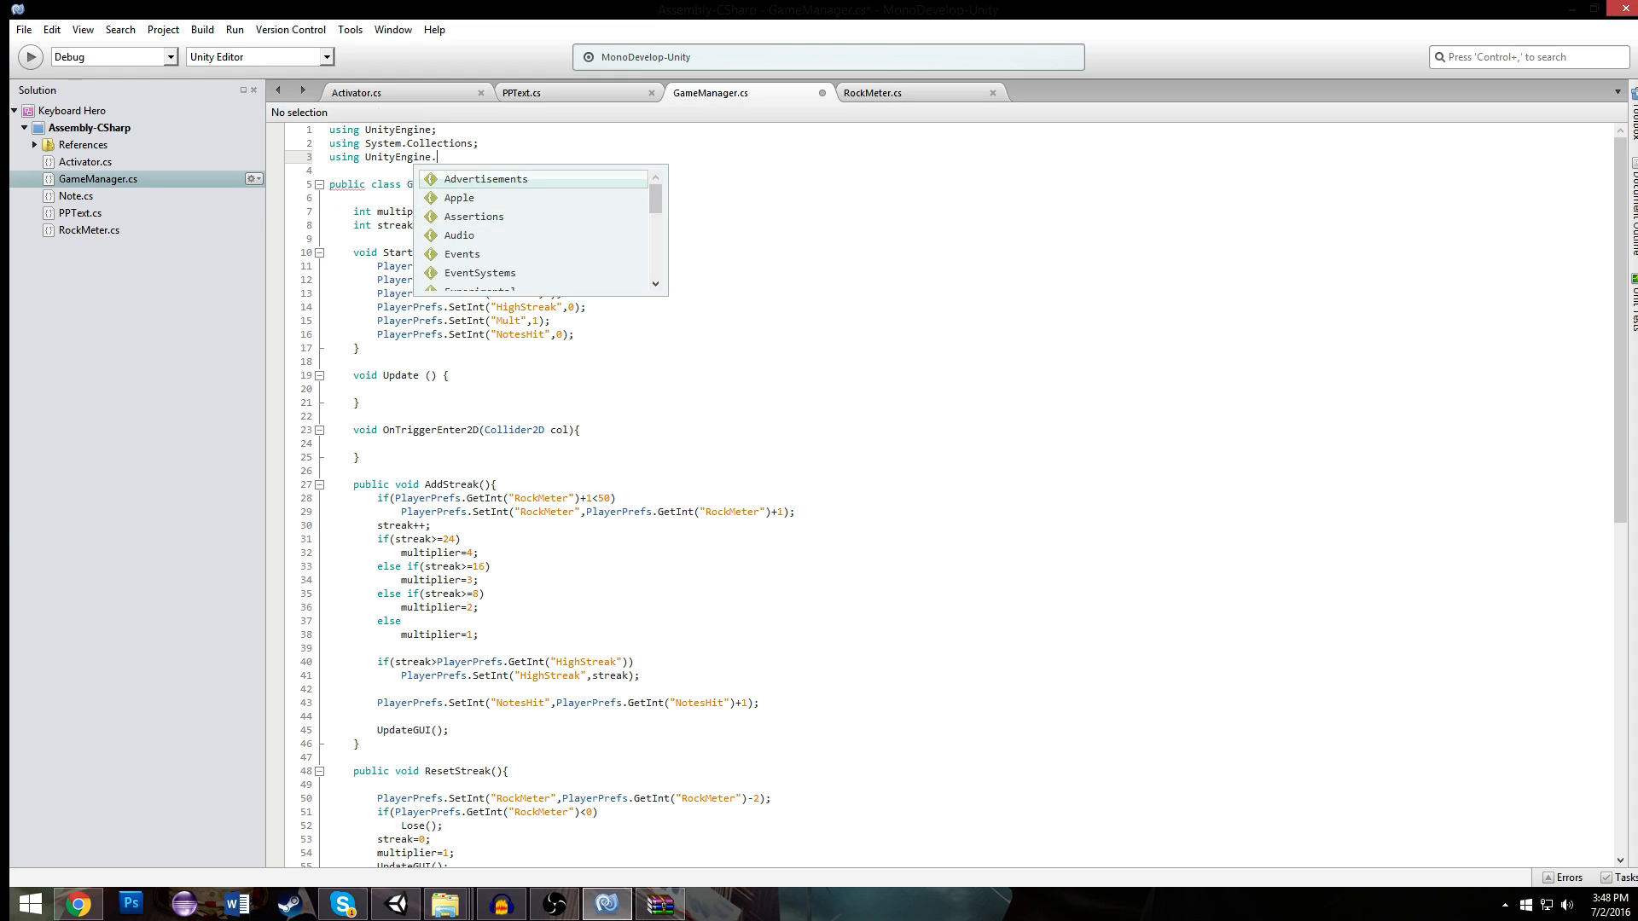
pyautogui.press('Return')
pyautogui.hotkey('ctrl', 's')
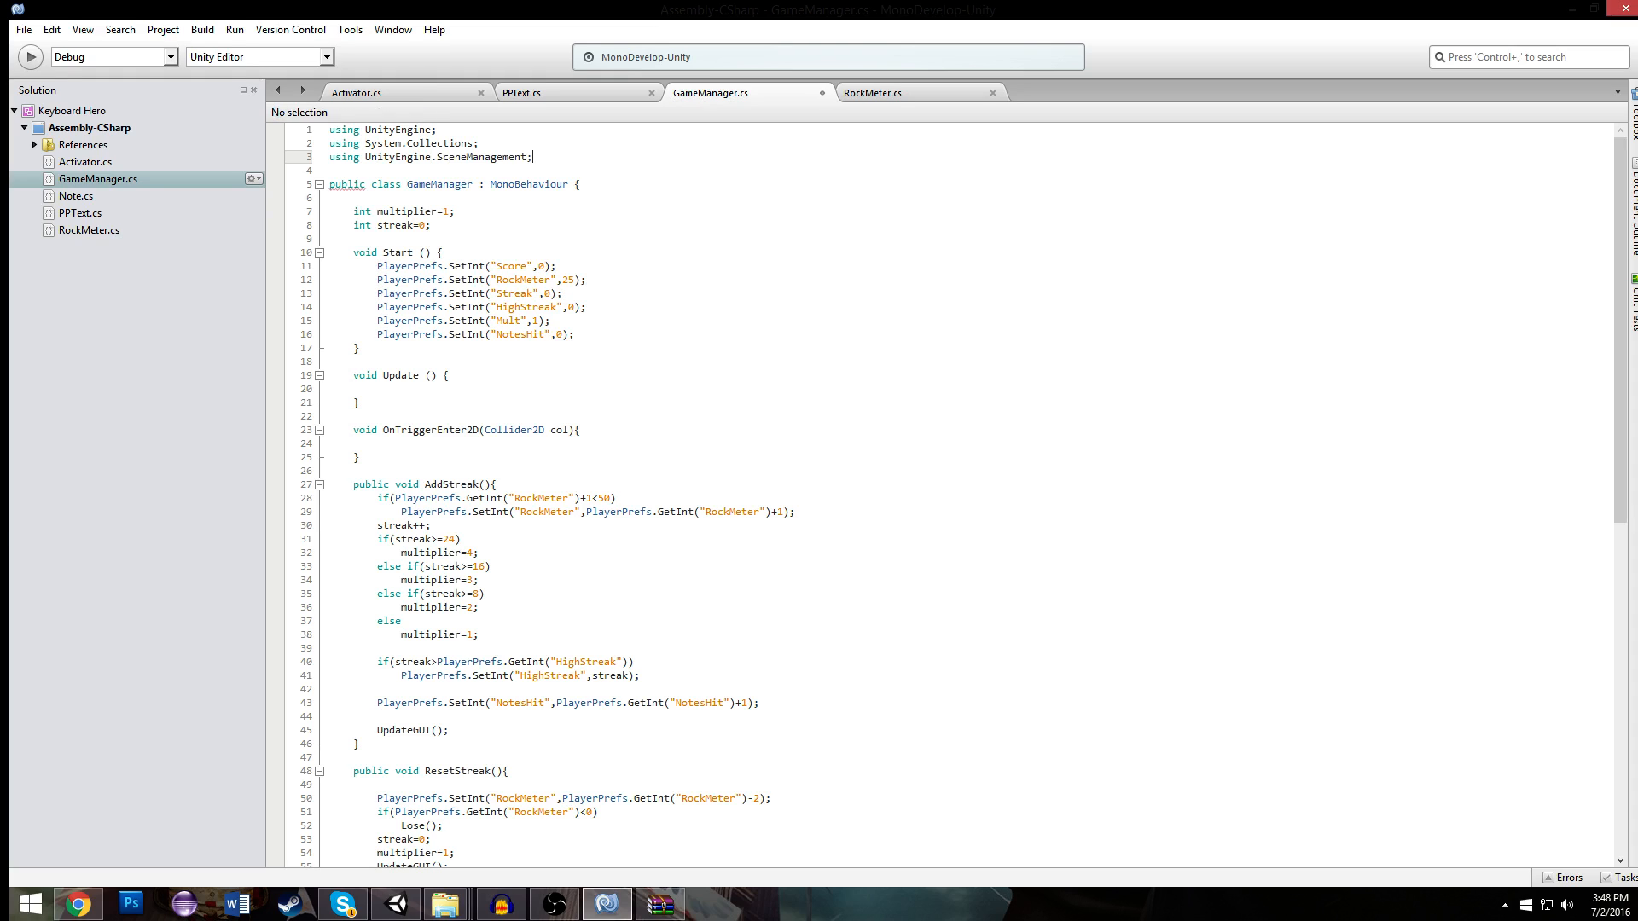
# - Replace the print statement in the Win() method with SceneManager.LoadScene(1);
pyautogui.scroll(-6, 539, 262)
pyautogui.click(528, 211)
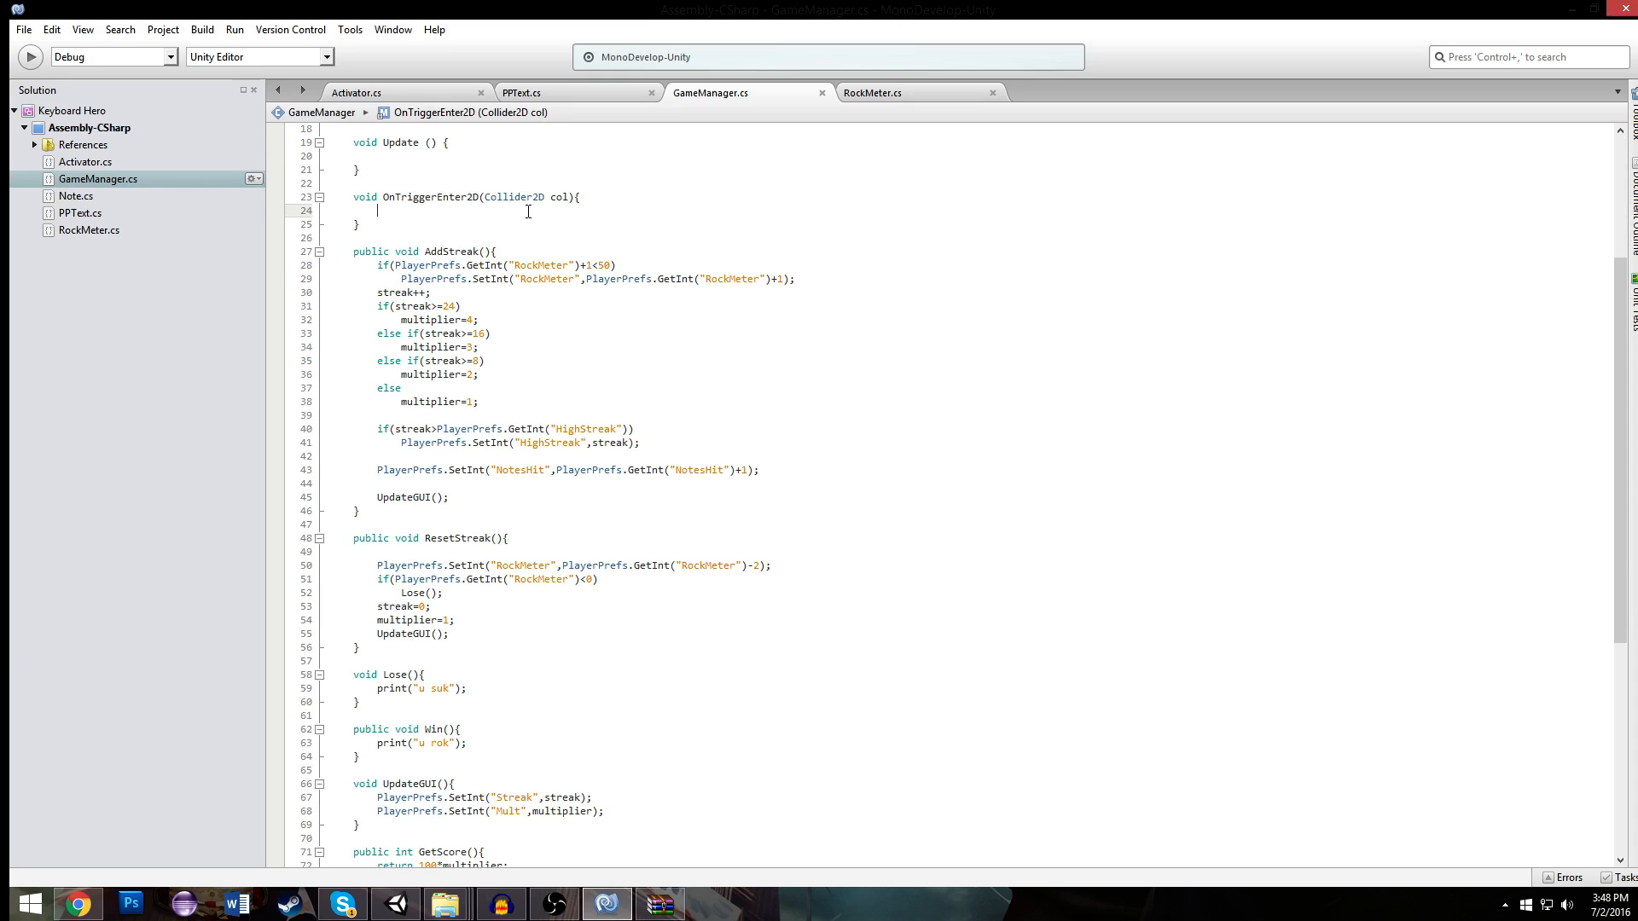
pyautogui.scroll(-4, 525, 271)
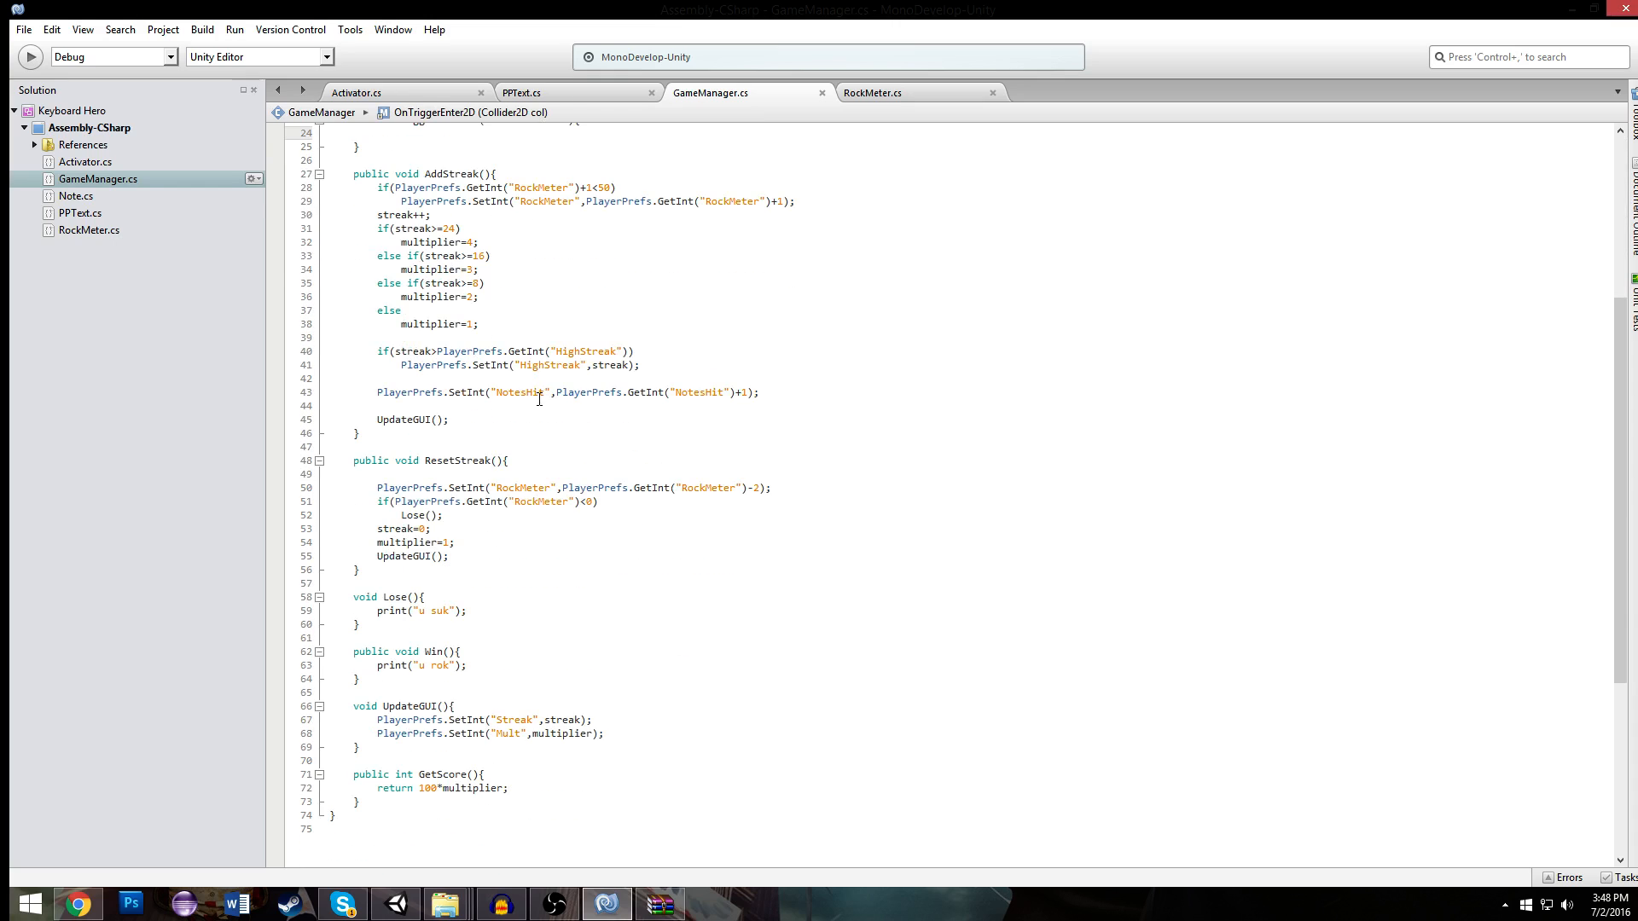
pyautogui.moveTo(467, 588); pyautogui.dragTo(375, 588)
pyautogui.write('Sce')
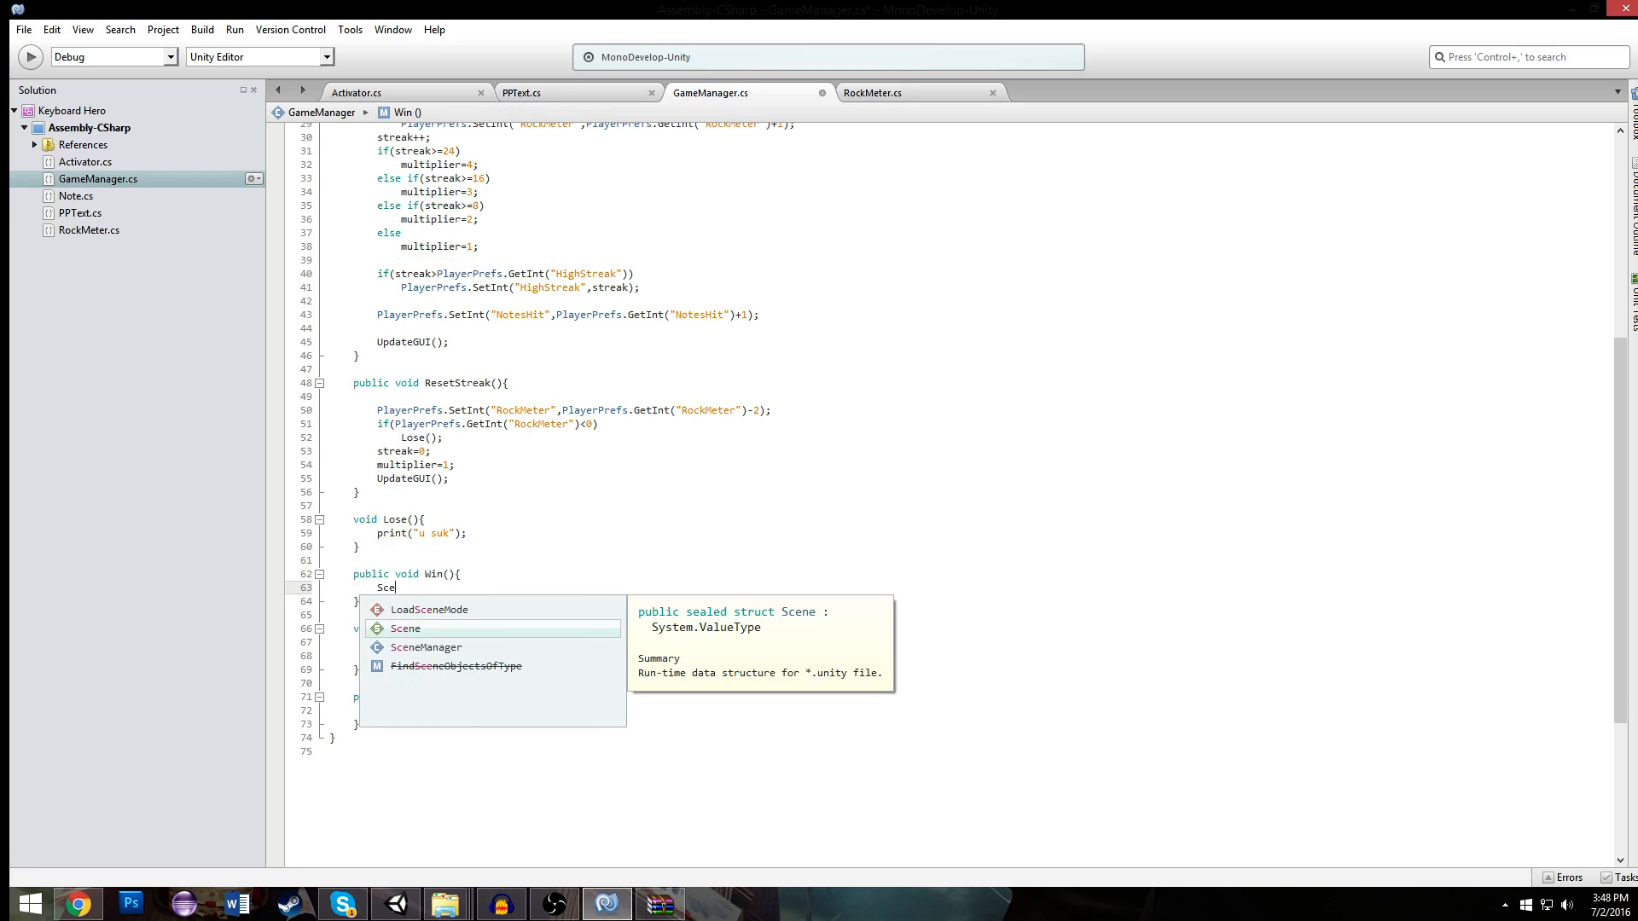
pyautogui.press('Down')
pyautogui.write('neManager.LoadScene')
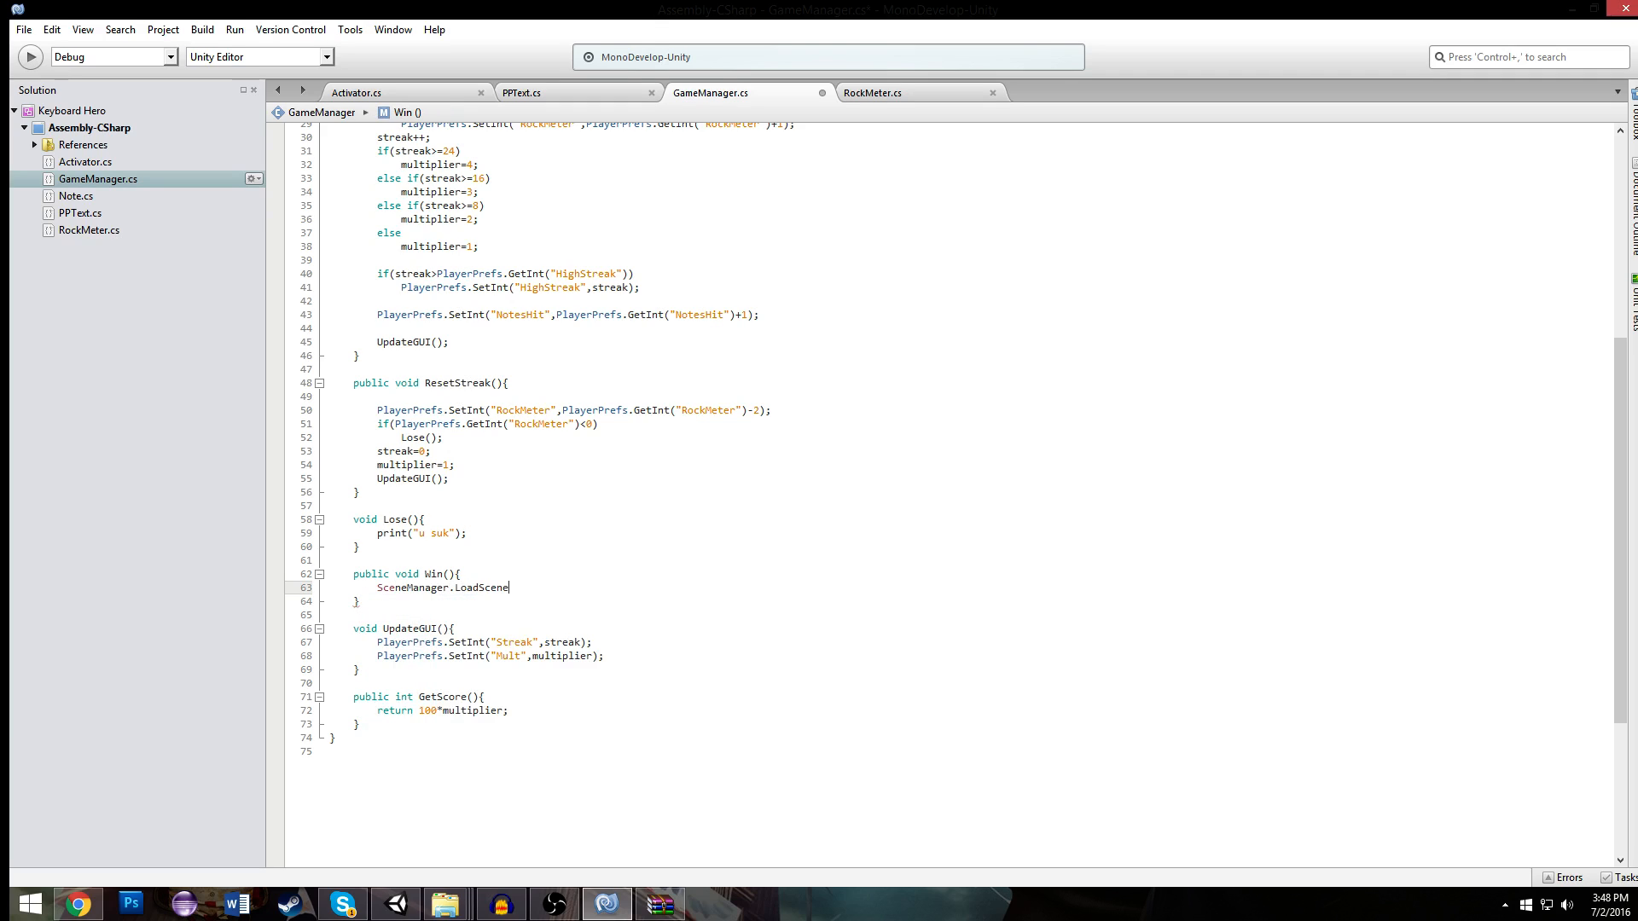
pyautogui.write('(1);')
# - Replace the print statement in the Lose() method with SceneManager.LoadScene(2); and save the script
pyautogui.press('Up')
pyautogui.press('Up')
pyautogui.press('Up')
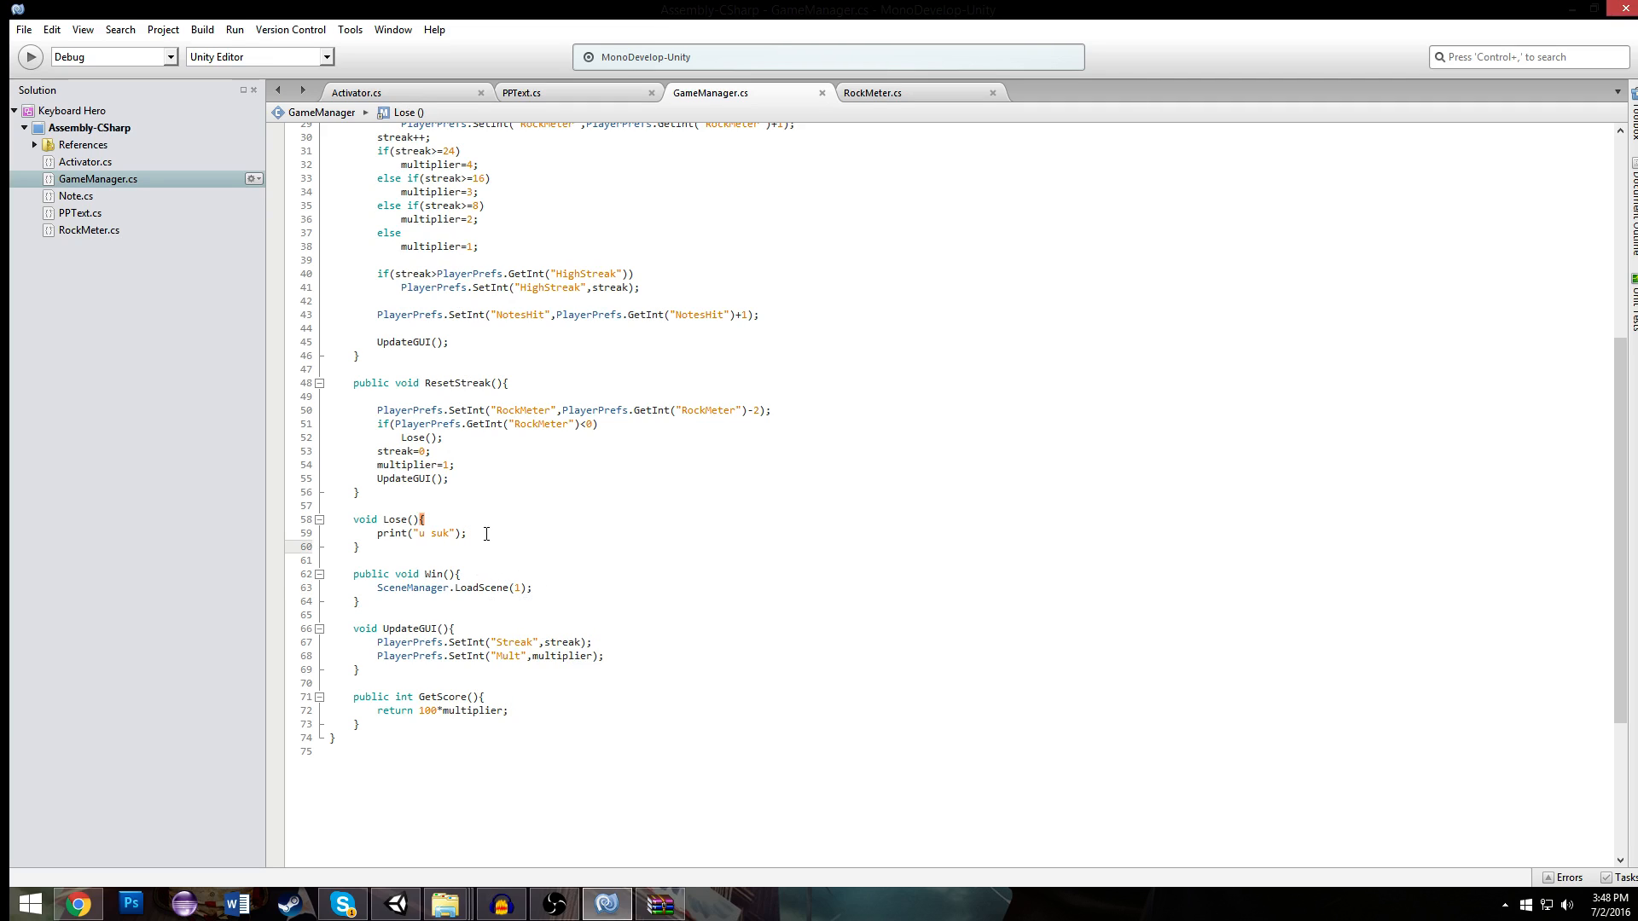
pyautogui.moveTo(486, 534); pyautogui.dragTo(377, 534)
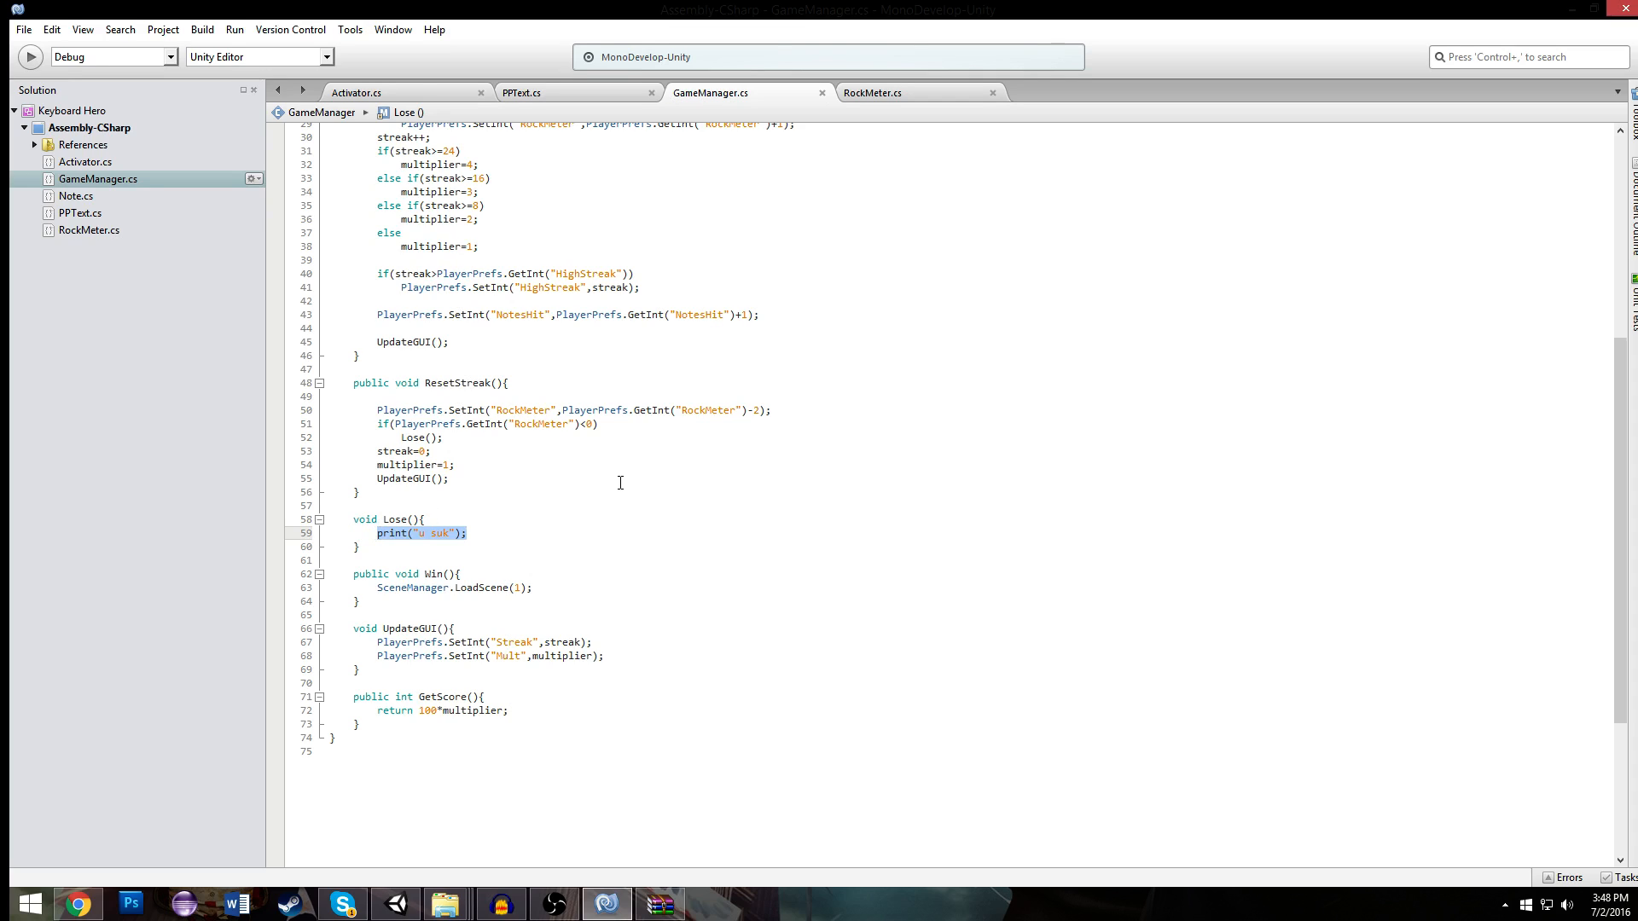
pyautogui.write('SceneManager.loadScene(3')
pyautogui.press('BackSpace')
pyautogui.write('2);')
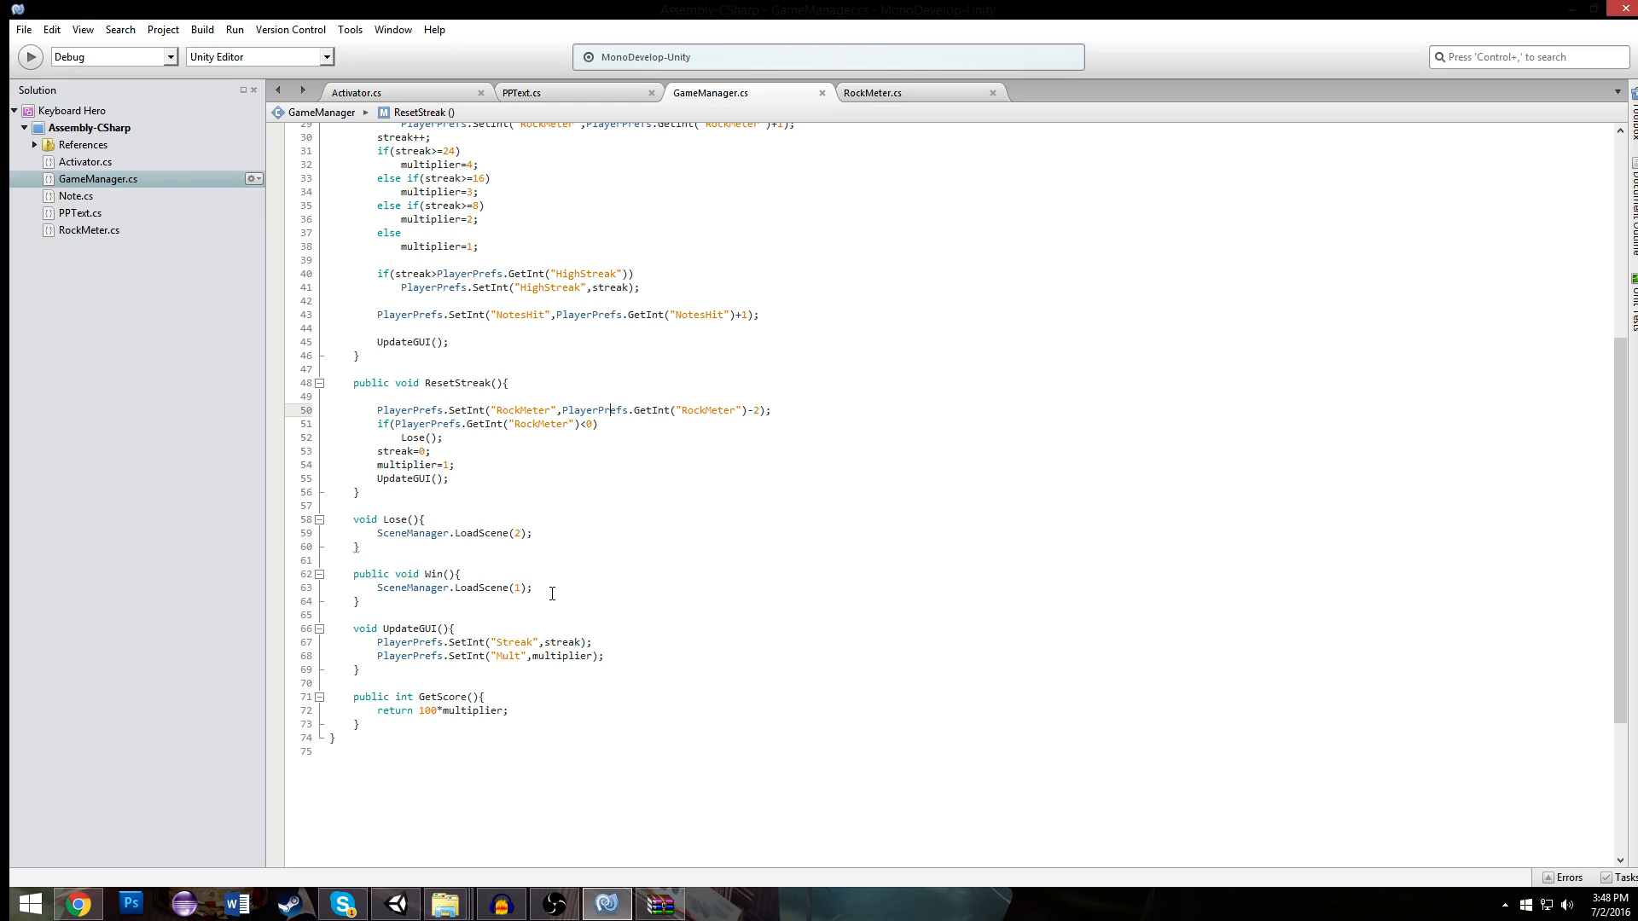
# - Switch to Unity and add the Win scene after Game in the build settings' scene list
pyautogui.click(397, 903)
pyautogui.scroll(-1, 578, 378)
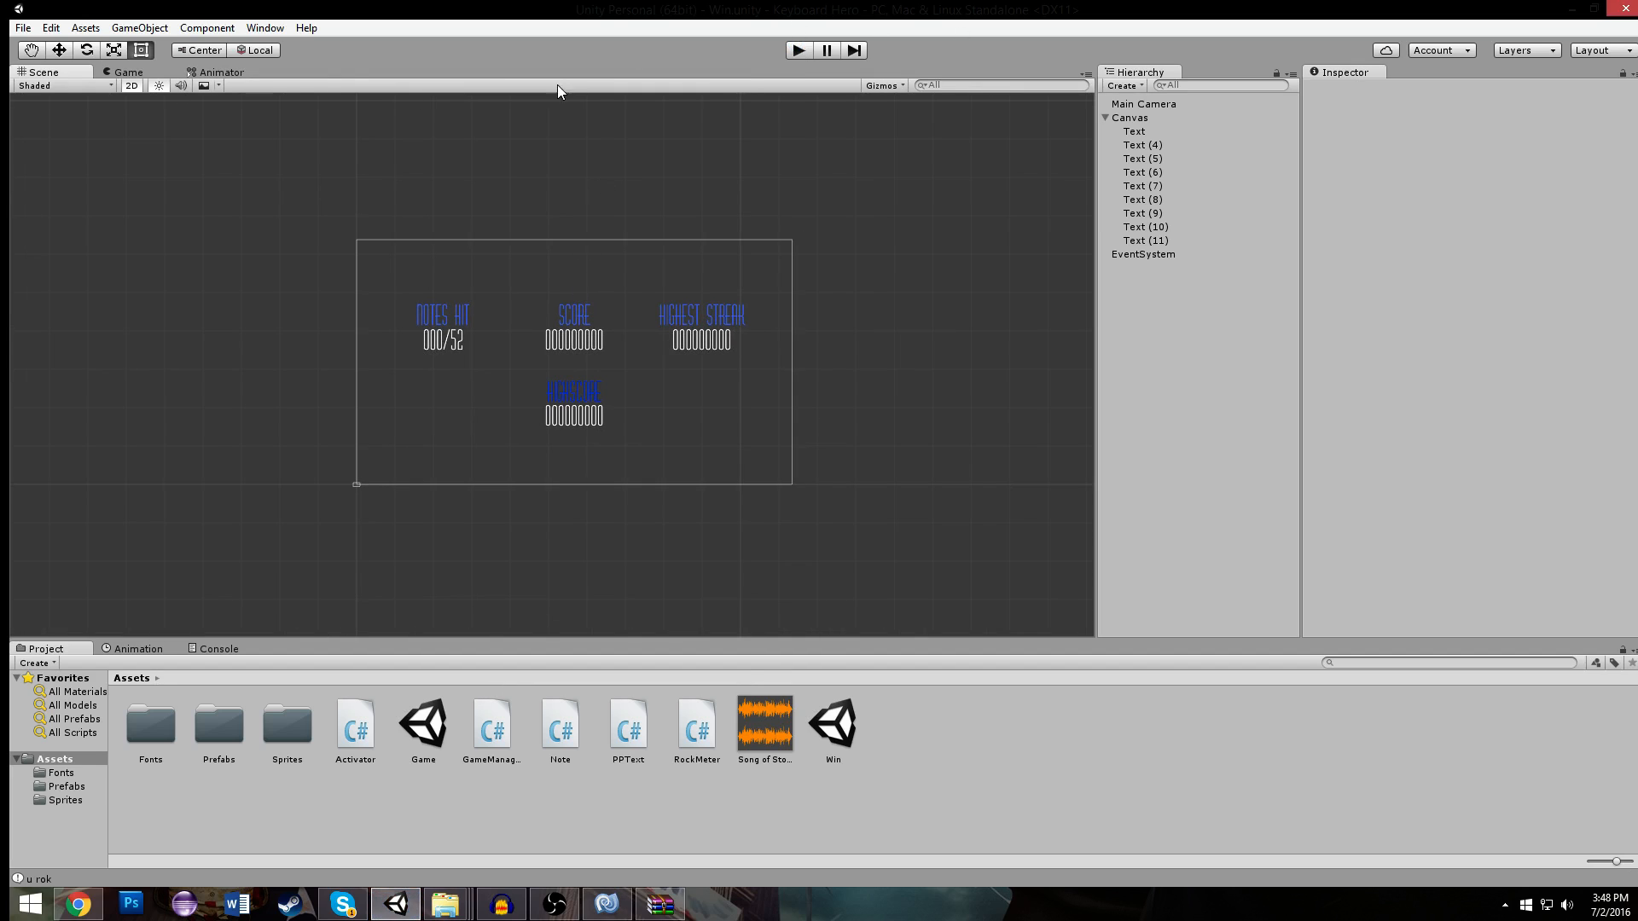
pyautogui.click(24, 28)
pyautogui.click(227, 114)
pyautogui.click(23, 28)
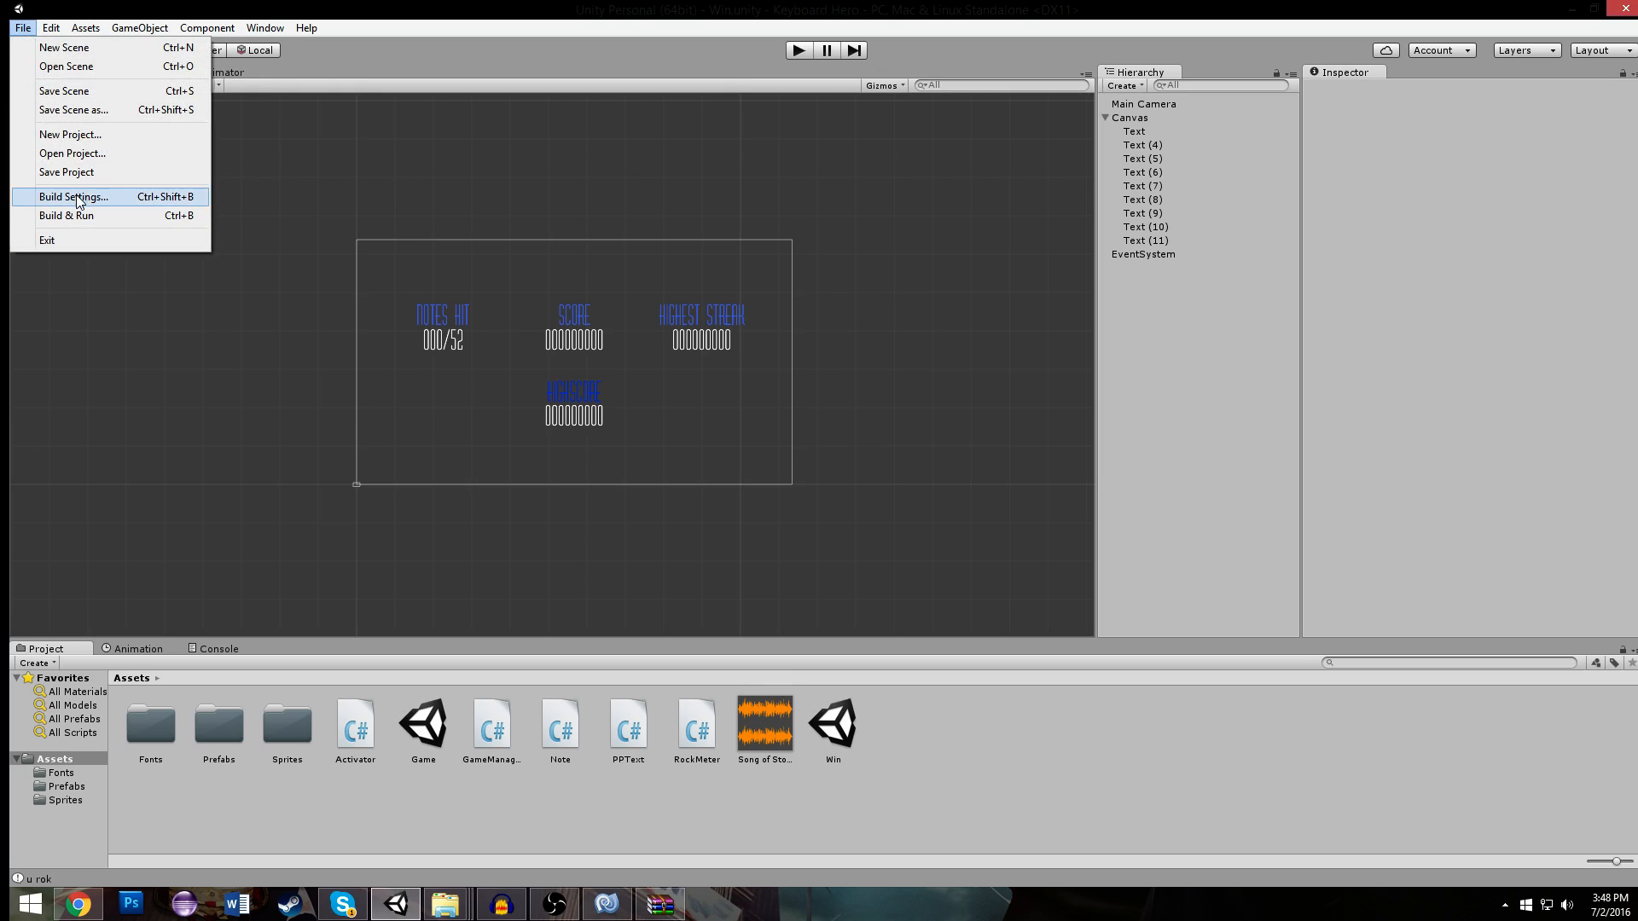
pyautogui.click(82, 201)
pyautogui.moveTo(837, 711); pyautogui.dragTo(515, 221)
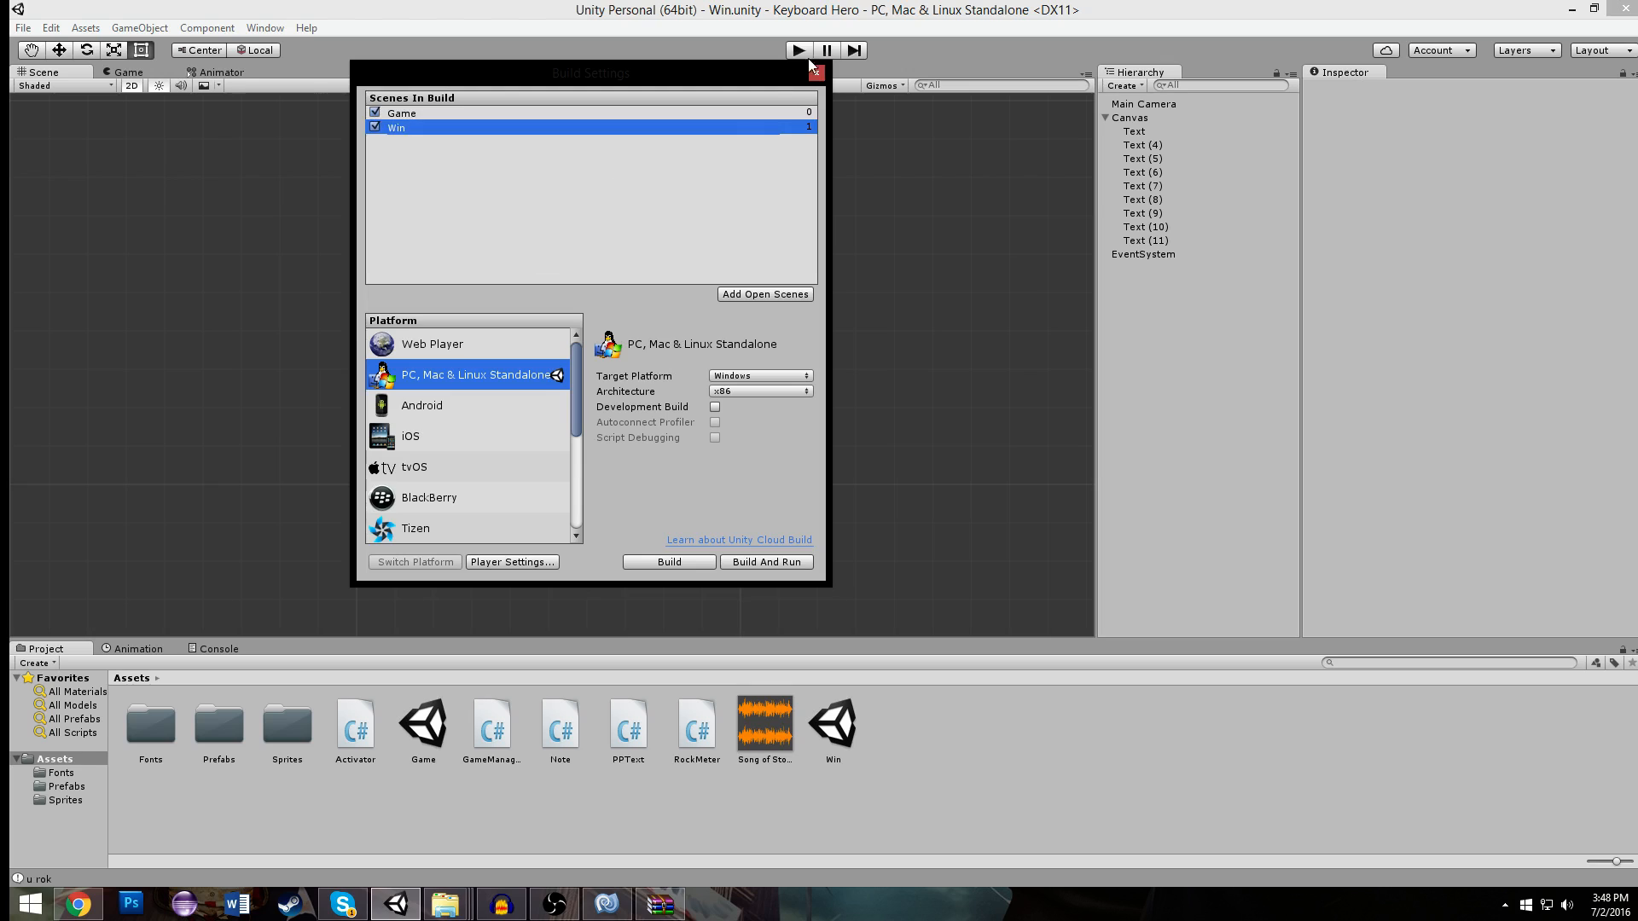
pyautogui.click(815, 71)
# - Open the Game scene and playtest it, hitting notes until the song ends and the Win scene loads, and stop the playtest
pyautogui.doubleClick(440, 725)
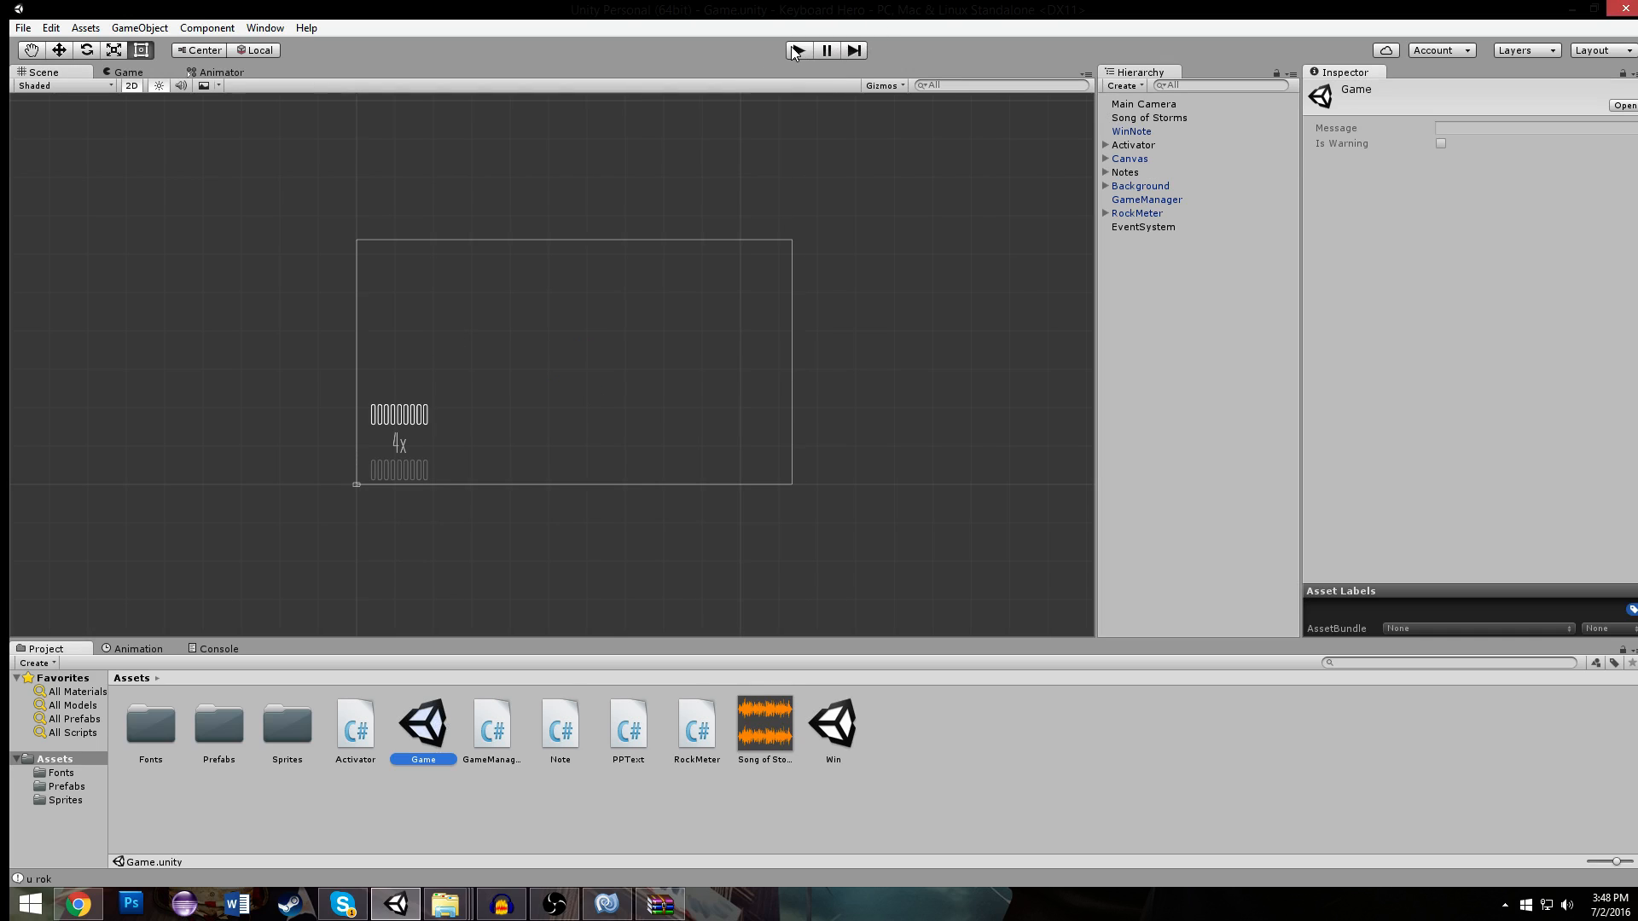
pyautogui.click(793, 51)
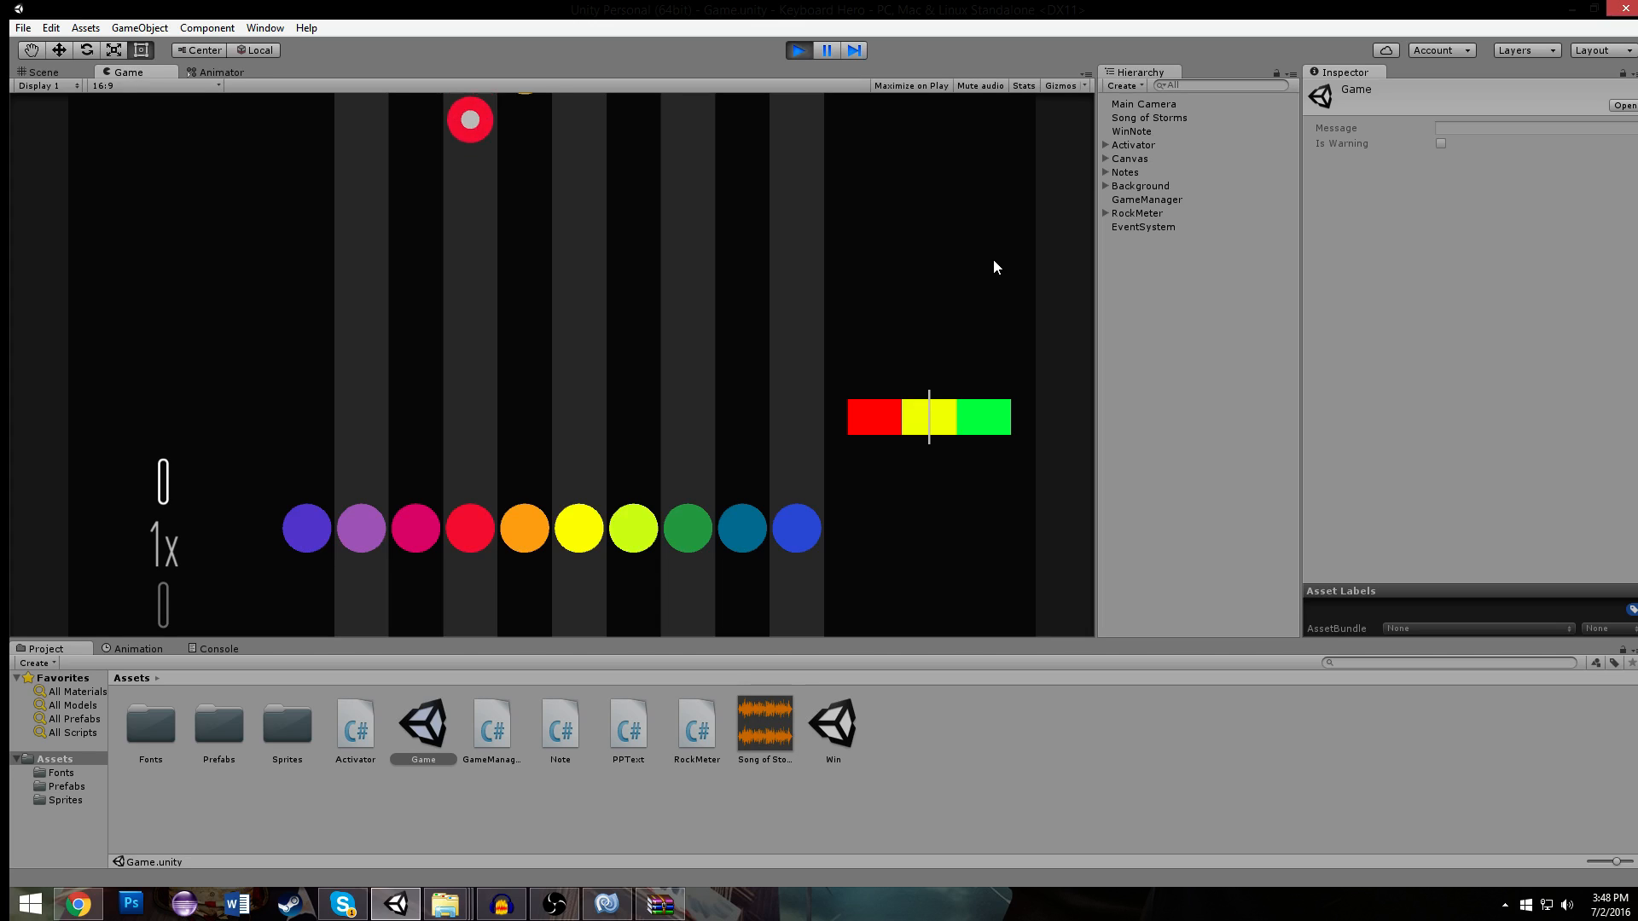
pyautogui.press('f')
pyautogui.press('g')
pyautogui.press('l')
pyautogui.press('f')
pyautogui.press('g')
pyautogui.press('l')
pyautogui.press('l')
pyautogui.press(';')
pyautogui.press('l')
pyautogui.press(';')
pyautogui.press('l')
pyautogui.press('g')
pyautogui.press('s')
pyautogui.press('d')
pyautogui.press('a')
pyautogui.press('s')
pyautogui.press('g')
pyautogui.press('g')
pyautogui.press('d')
pyautogui.press('s')
pyautogui.press('g')
pyautogui.press('a')
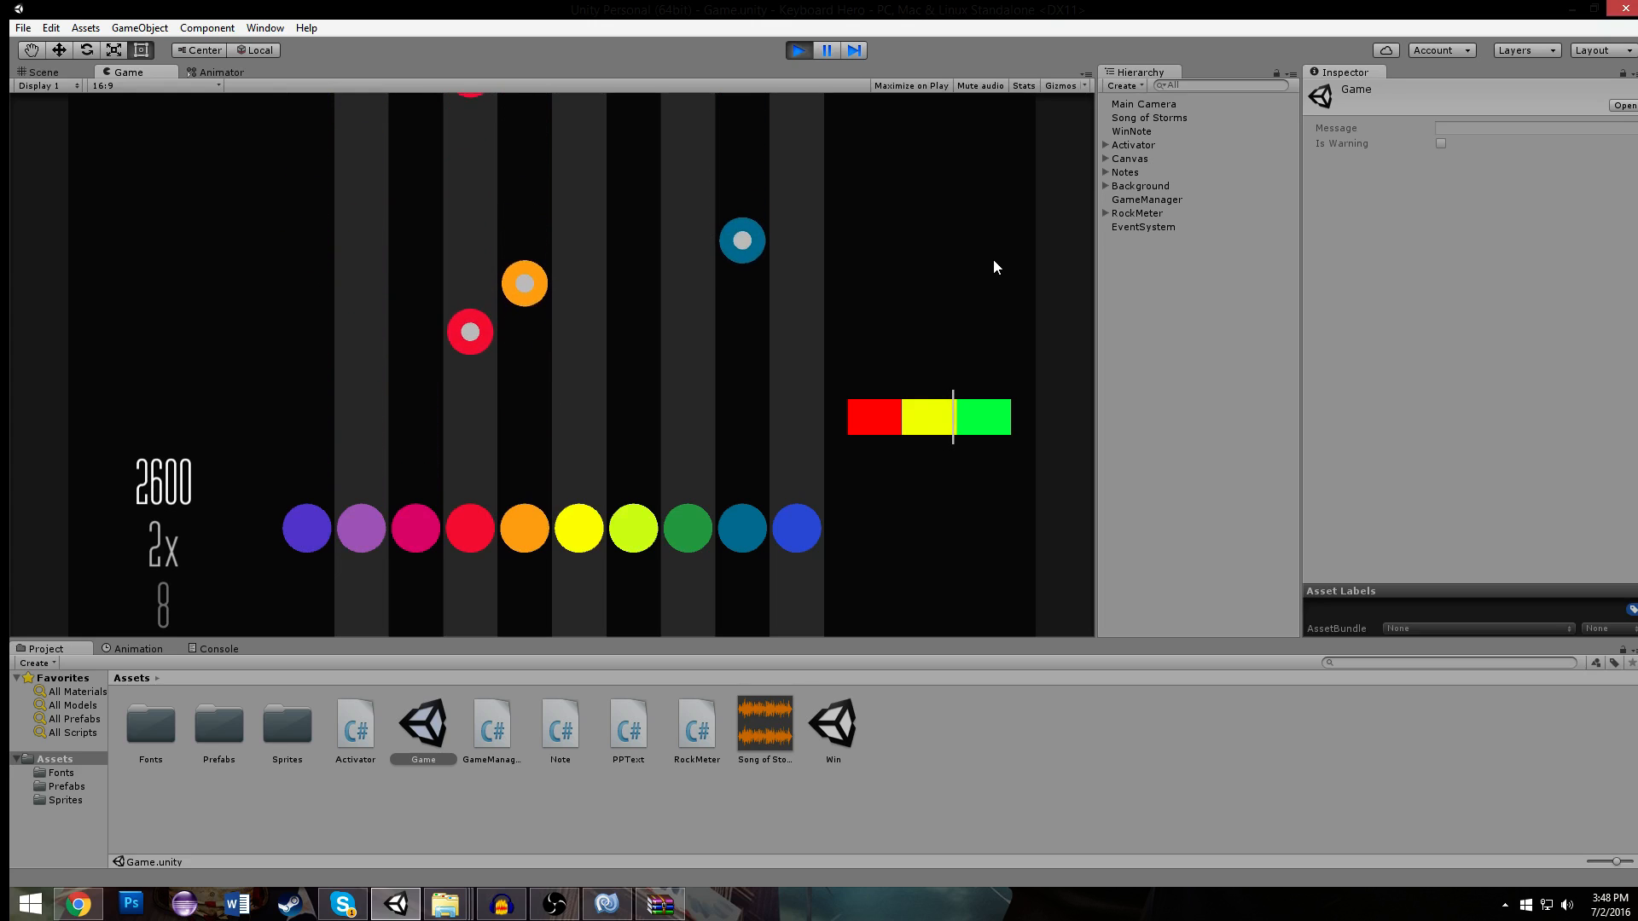
pyautogui.press('f')
pyautogui.press('g')
pyautogui.press('l')
pyautogui.press('f')
pyautogui.press('g')
pyautogui.press('l')
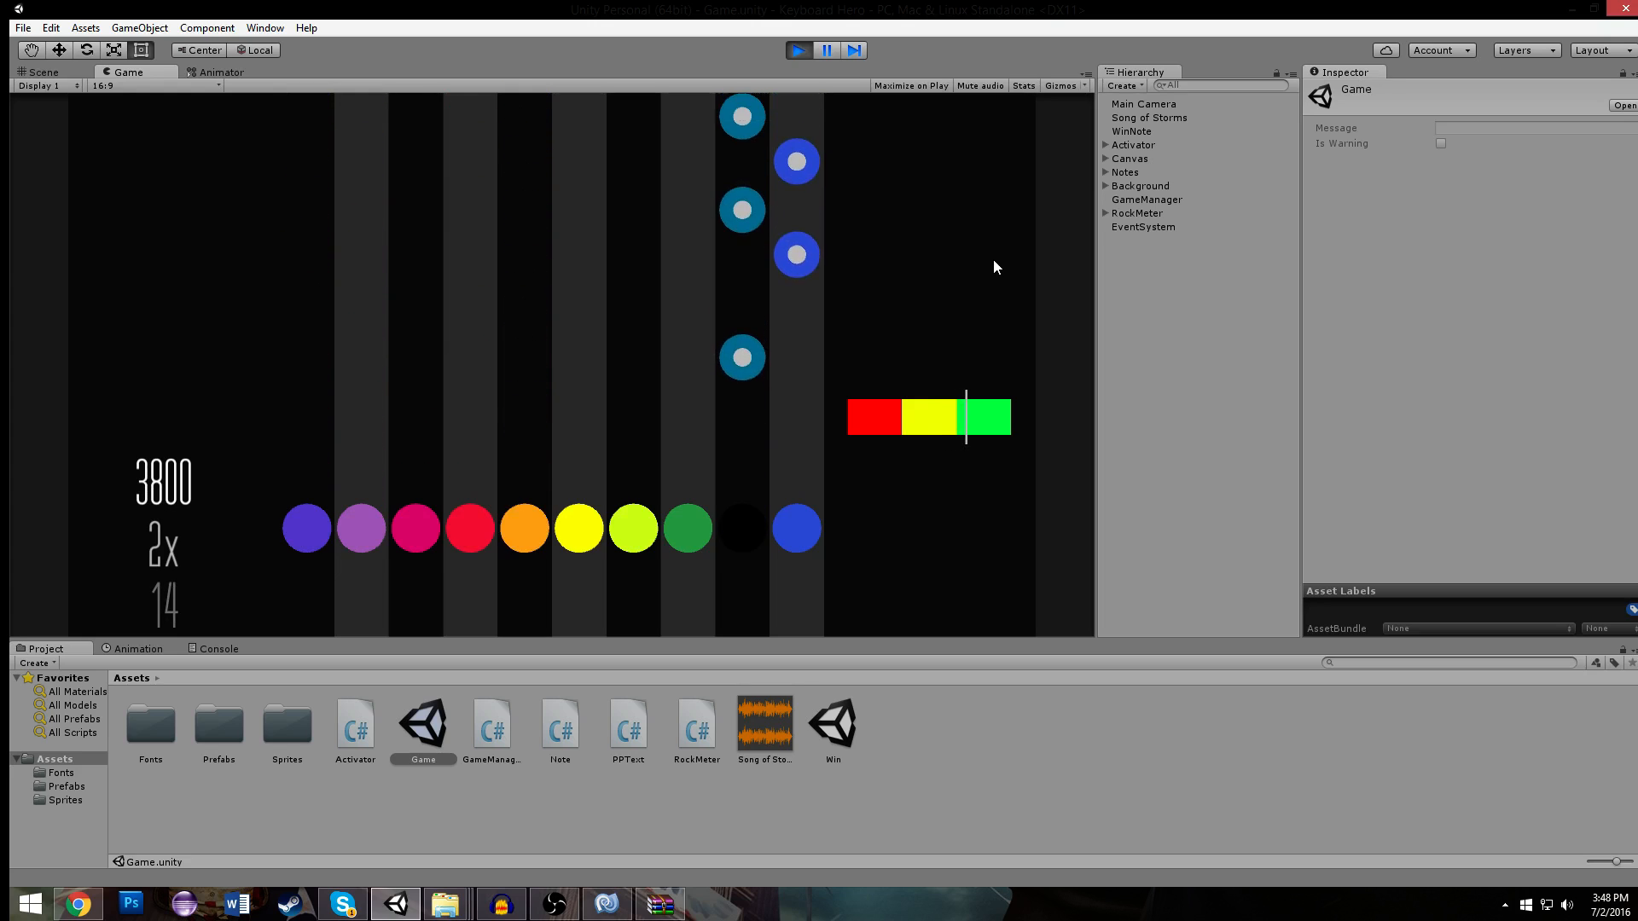
pyautogui.press('l')
pyautogui.press(';')
pyautogui.press('l')
pyautogui.press(';')
pyautogui.press('l')
pyautogui.press('g')
pyautogui.press('a')
pyautogui.press('s')
pyautogui.press('g')
pyautogui.press('a')
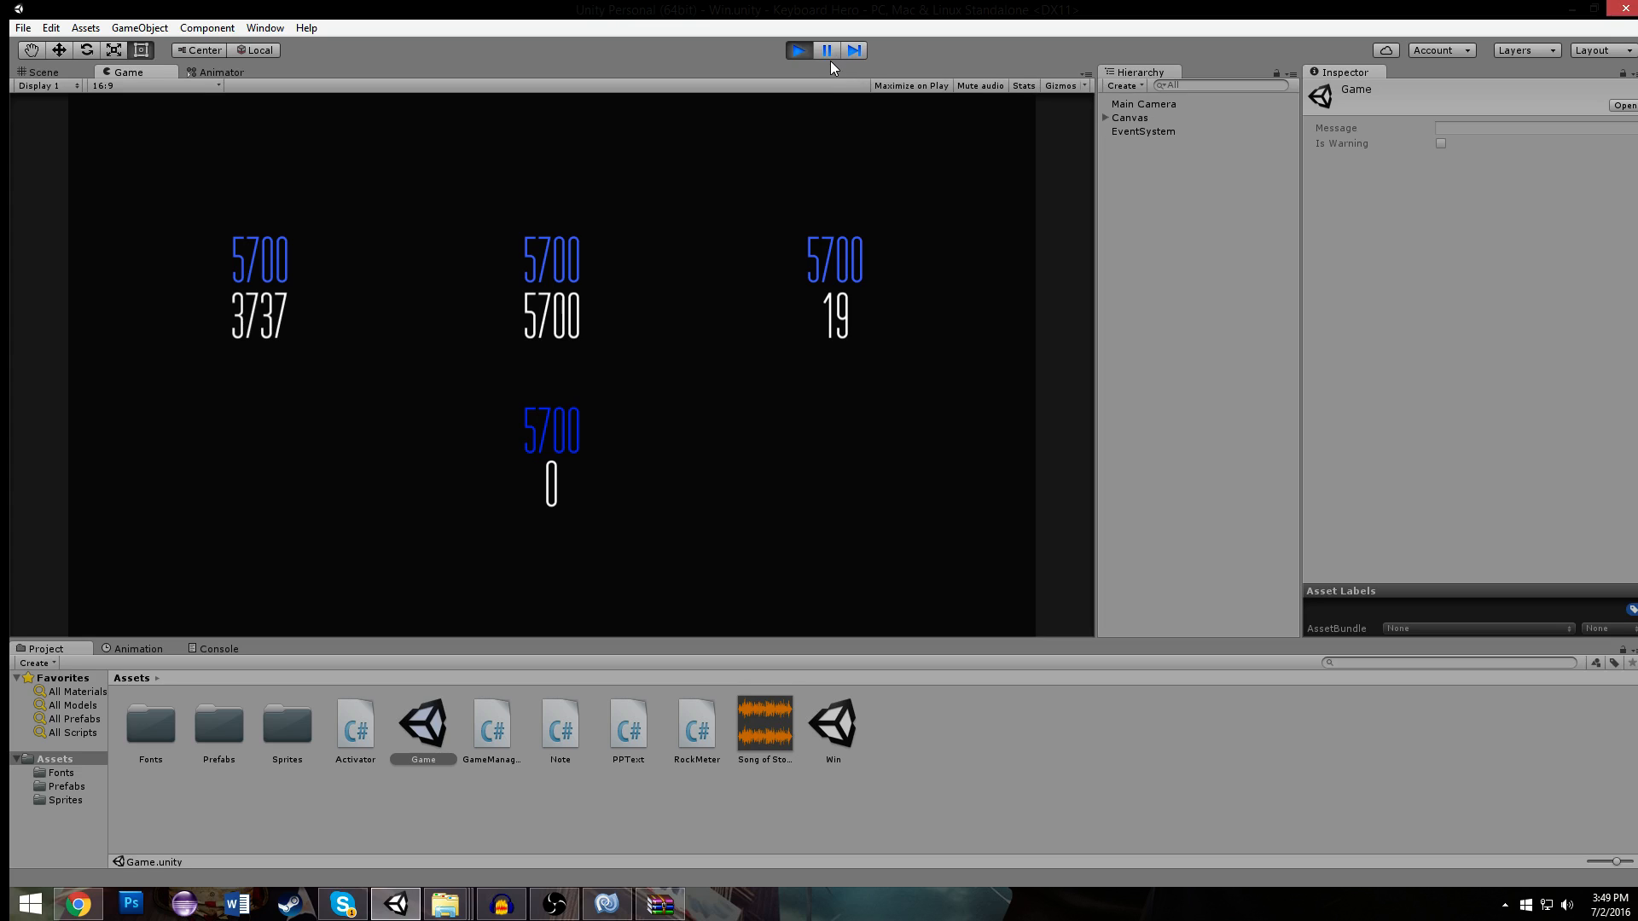
pyautogui.click(807, 50)
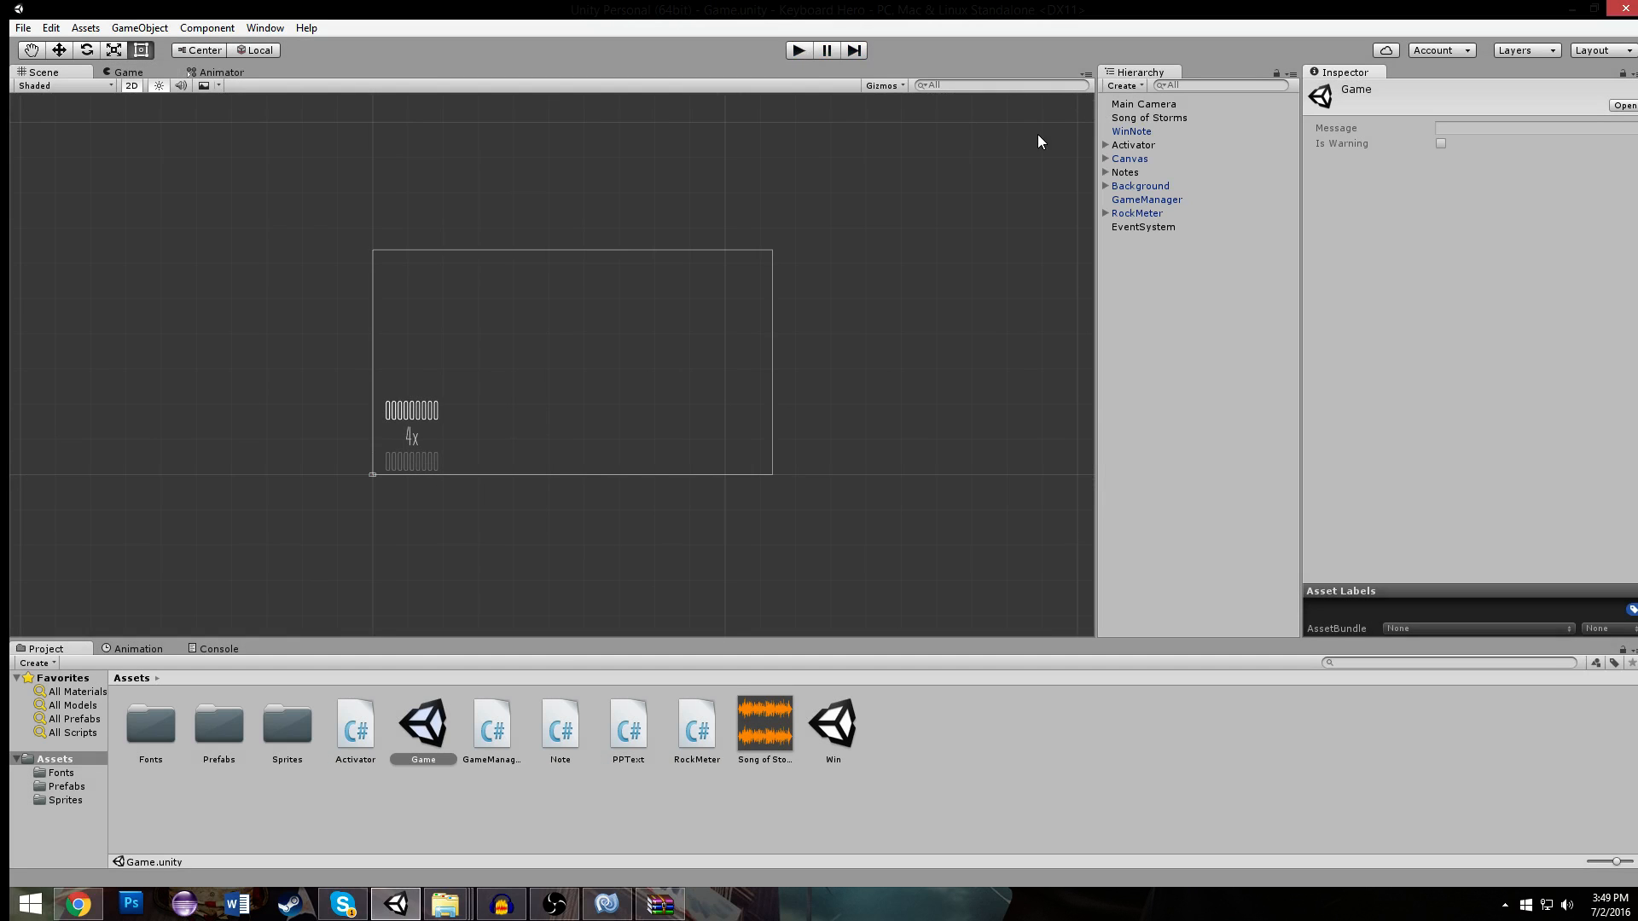
# - Open the Win scene and remove the PP Text component from the NOTES HIT, SCORE, HIGHEST STREAK and HIGHSCORE labels together
pyautogui.doubleClick(847, 720)
pyautogui.scroll(3, 546, 341)
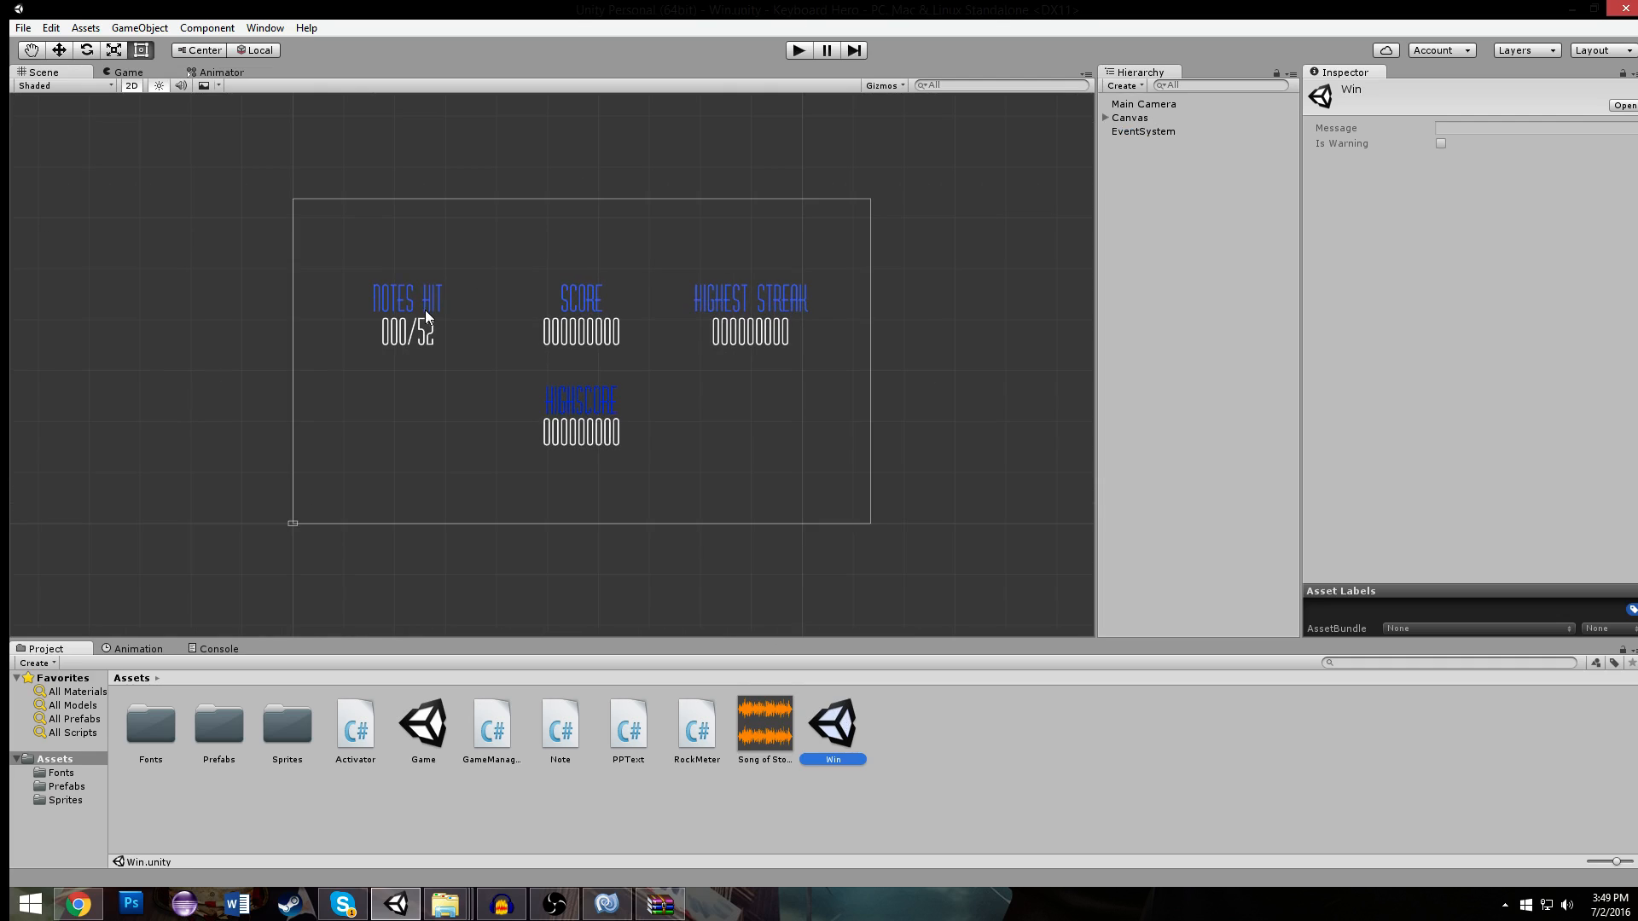
pyautogui.click(431, 304)
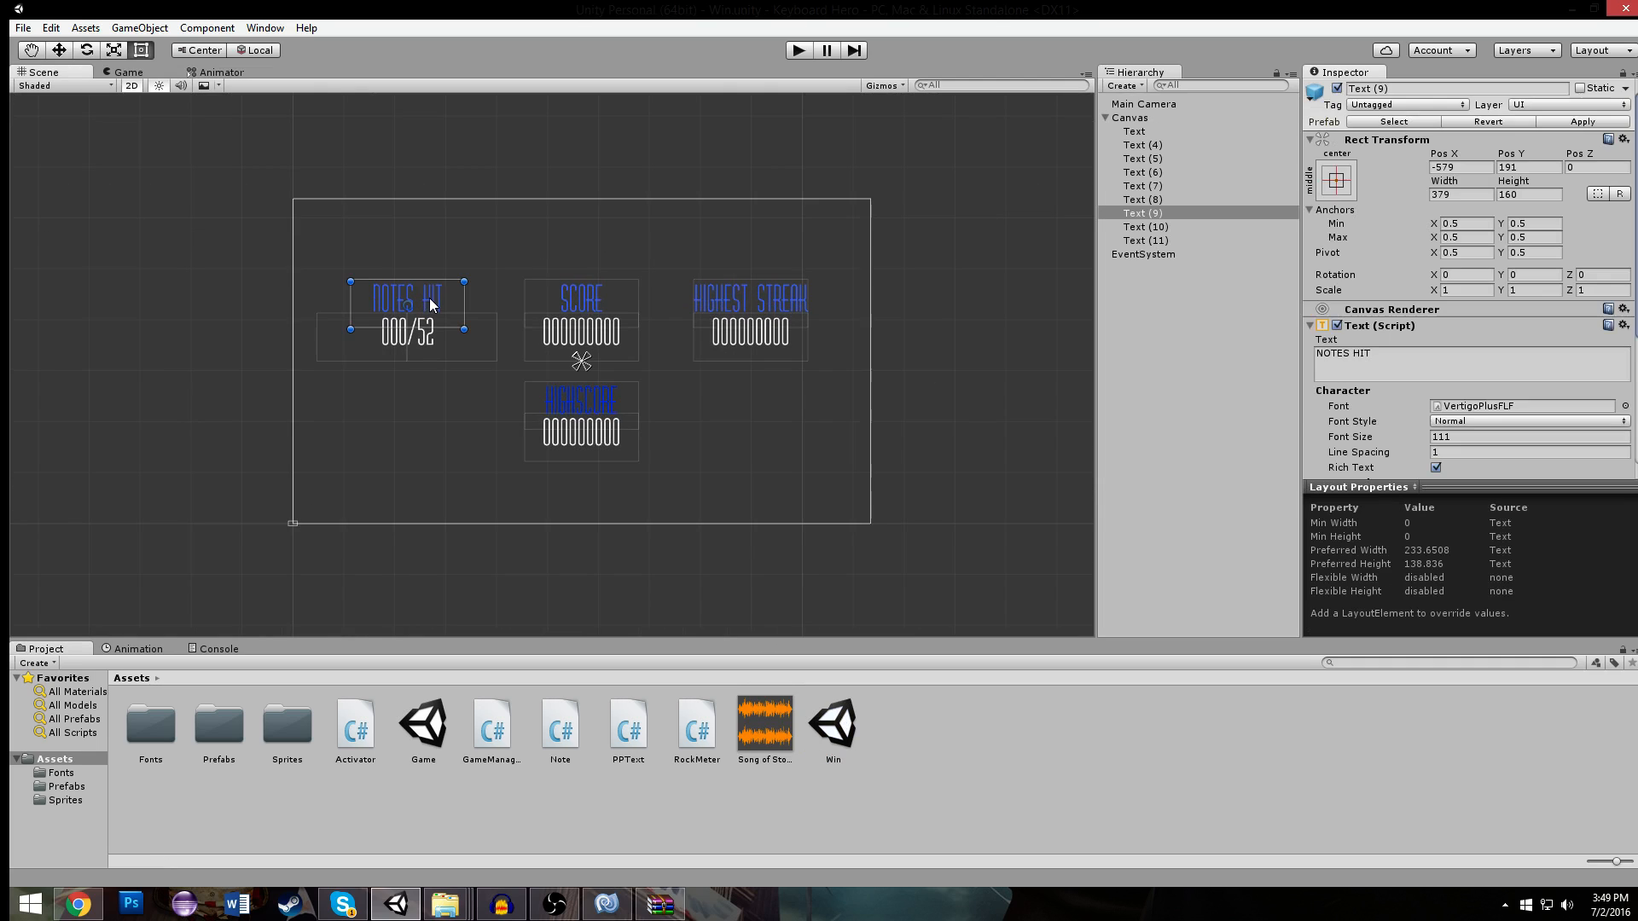
pyautogui.keyDown('shift'); pyautogui.click(606, 304); pyautogui.keyUp('shift')
pyautogui.keyDown('shift'); pyautogui.click(751, 299); pyautogui.keyUp('shift')
pyautogui.keyDown('shift'); pyautogui.click(570, 399); pyautogui.keyUp('shift')
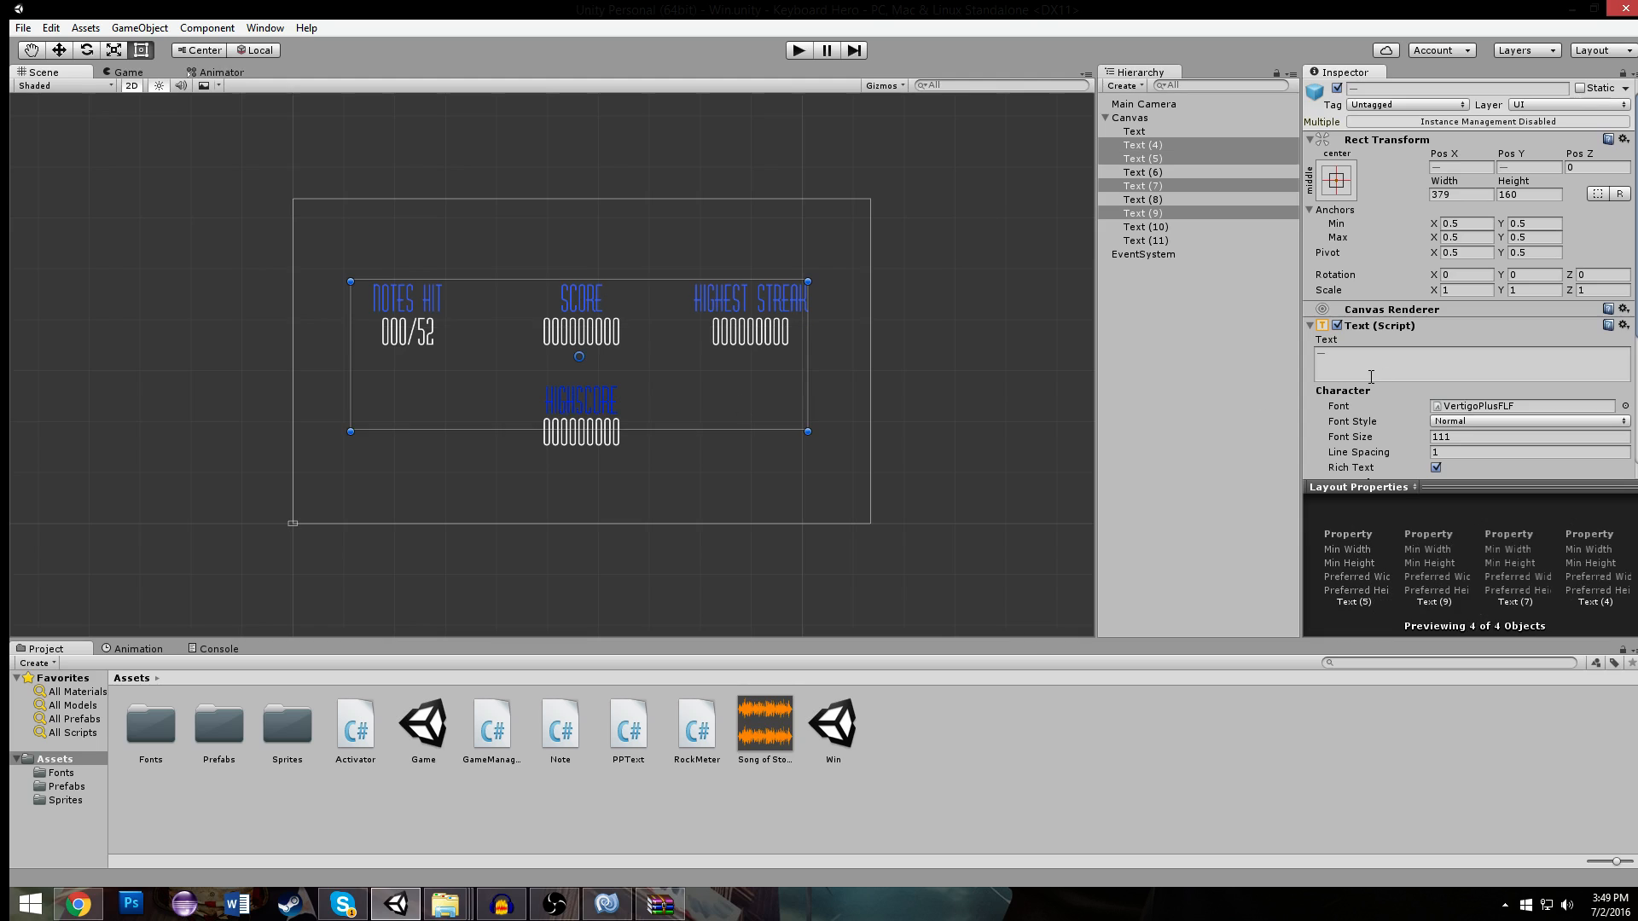
pyautogui.scroll(-5, 1371, 376)
pyautogui.rightClick(1456, 401)
pyautogui.click(1528, 434)
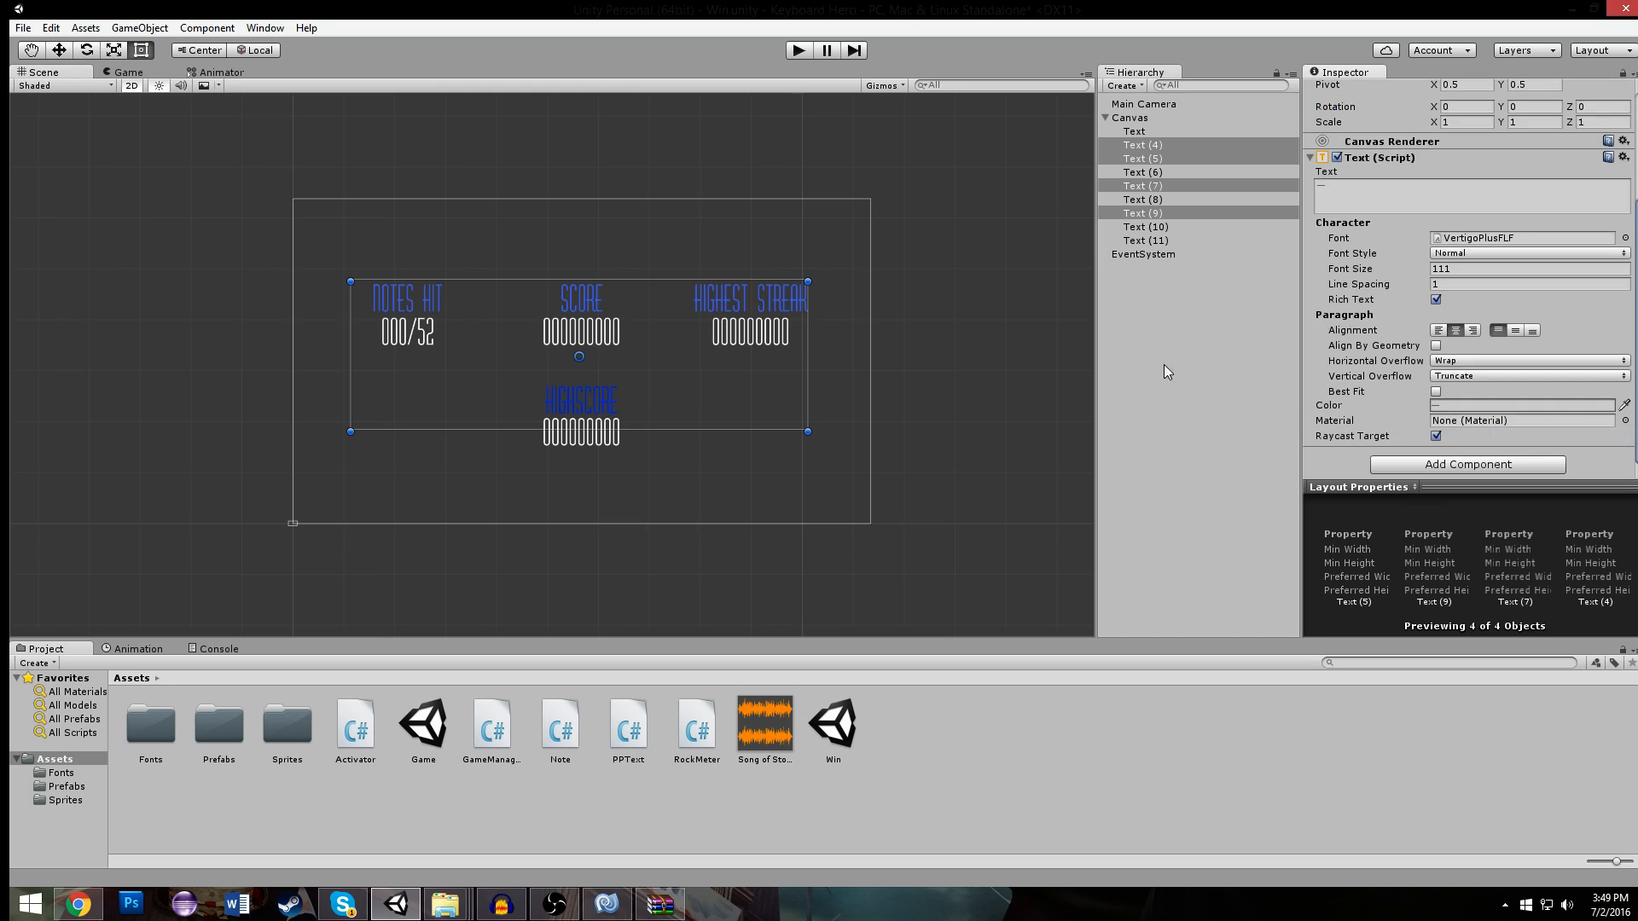
# - Check the PP Text preference names on the value texts under HIGHEST STREAK, SCORE and HIGHSCORE in the Win scene
pyautogui.click(930, 341)
pyautogui.scroll(2, 929, 341)
pyautogui.click(805, 318)
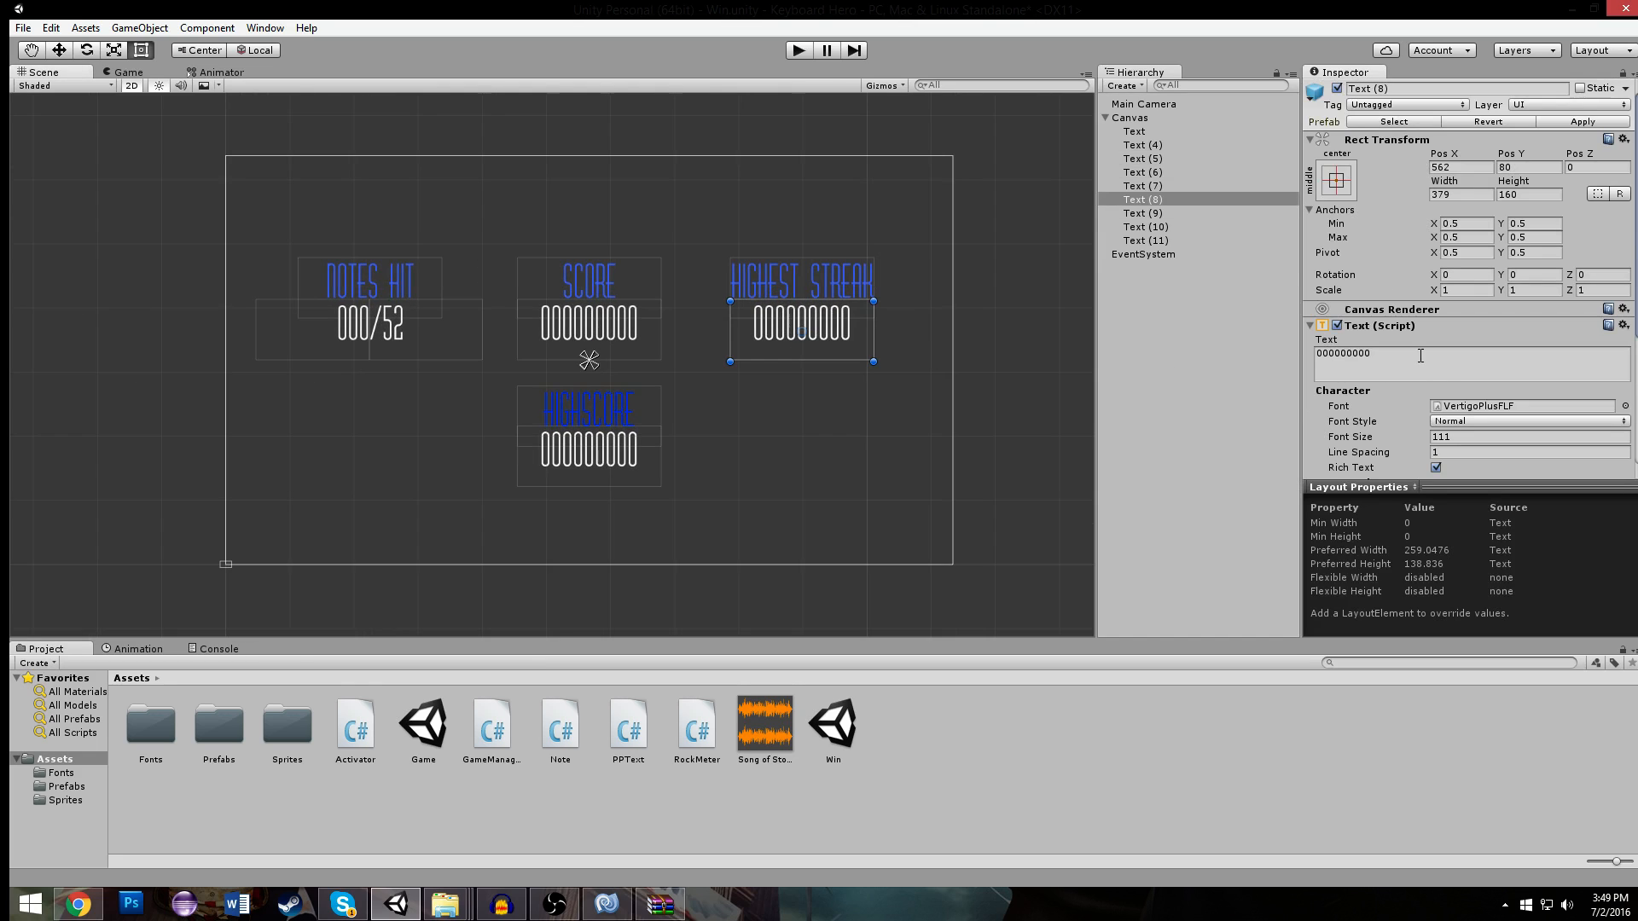
pyautogui.scroll(-5, 1421, 358)
pyautogui.click(608, 341)
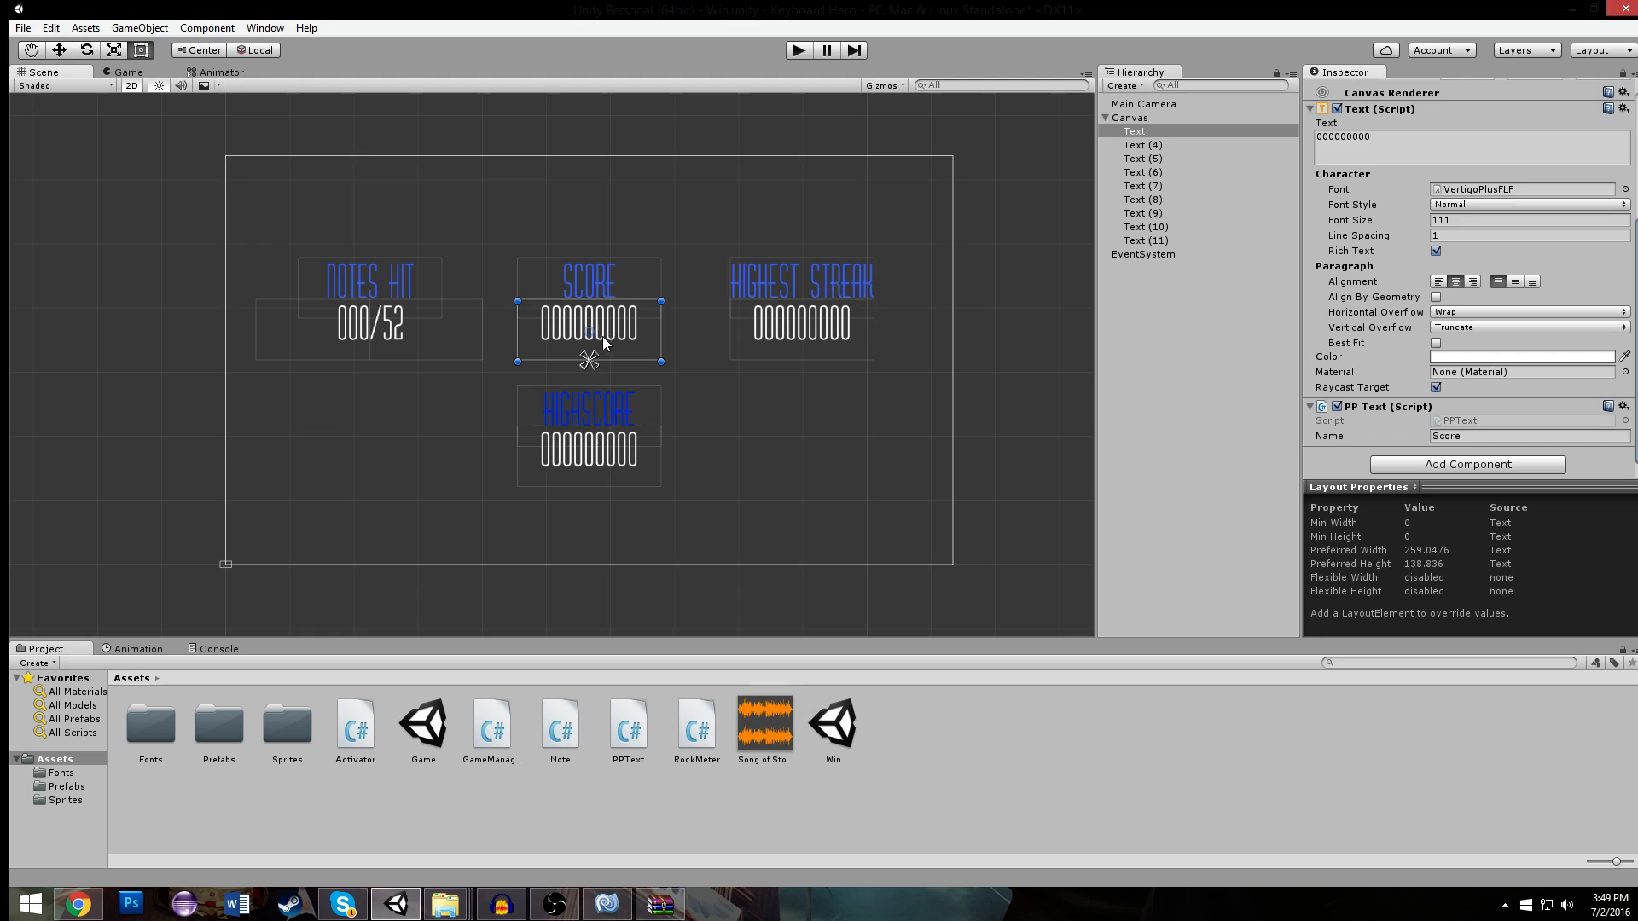
pyautogui.click(599, 465)
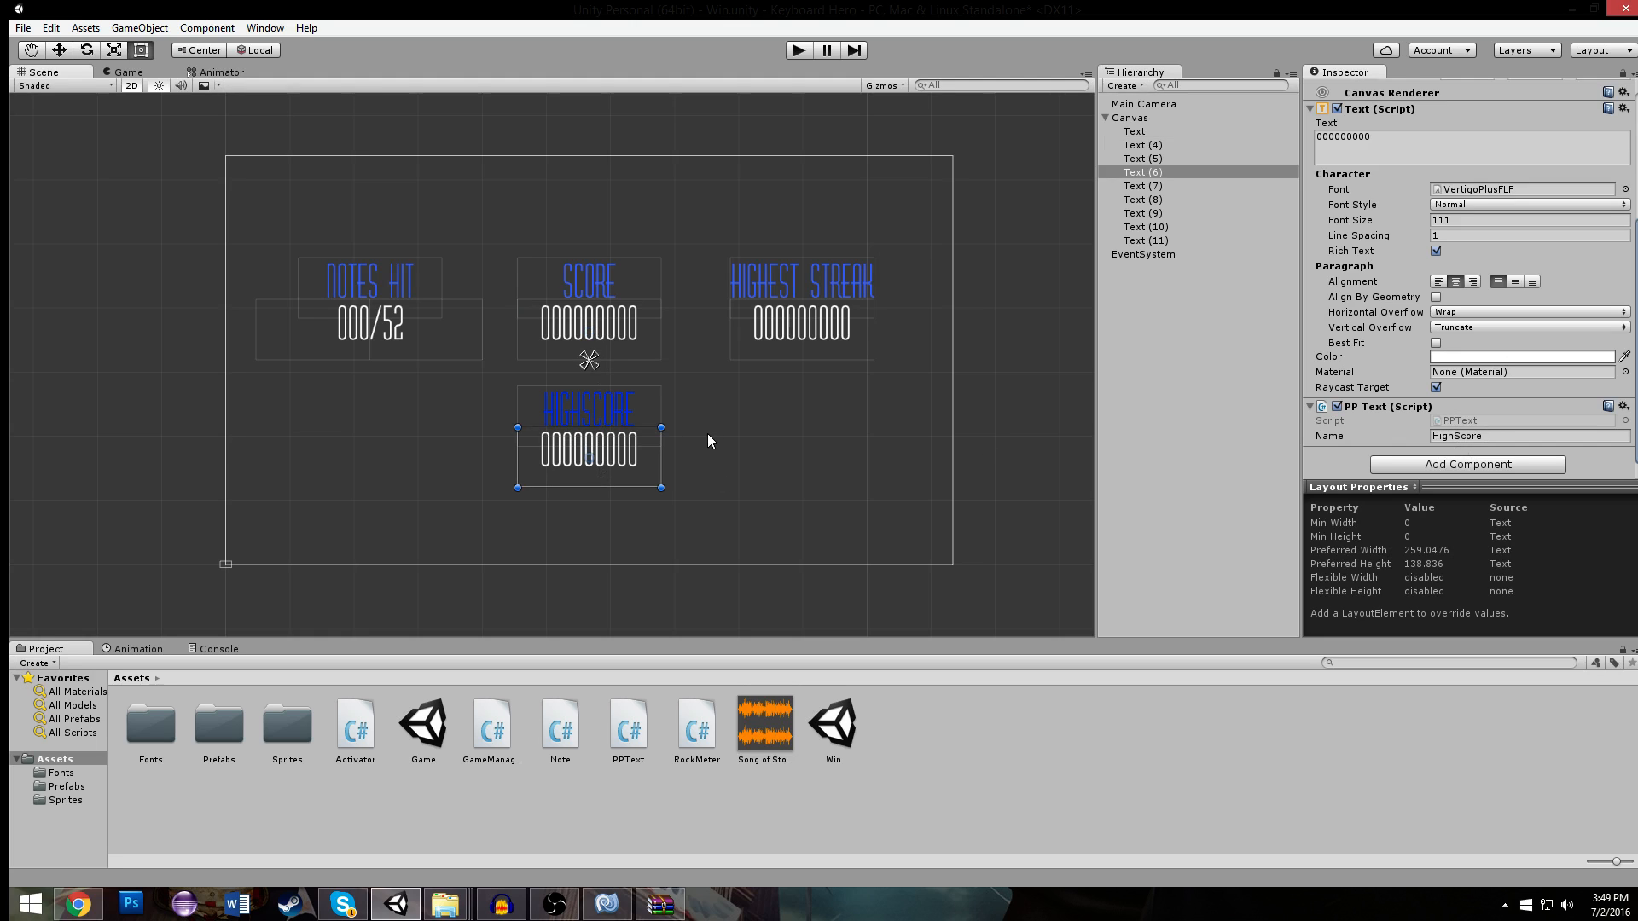
pyautogui.scroll(4, 714, 435)
pyautogui.click(626, 423)
pyautogui.click(577, 445)
pyautogui.click(604, 435)
pyautogui.click(553, 448)
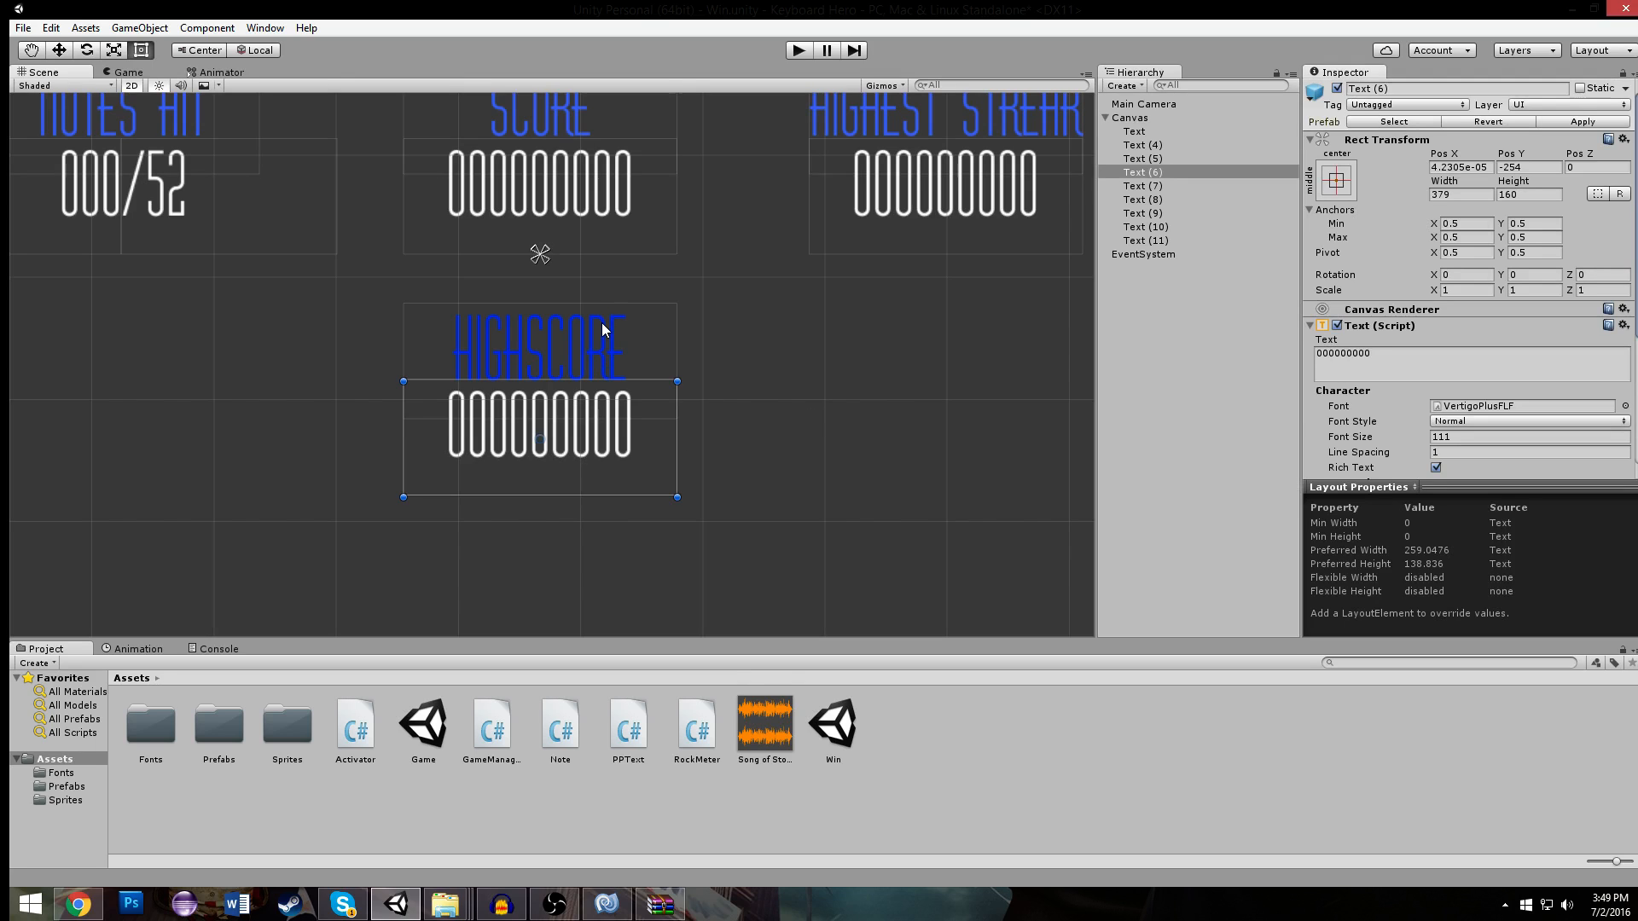
pyautogui.click(601, 322)
pyautogui.scroll(-3, 1307, 316)
pyautogui.click(591, 448)
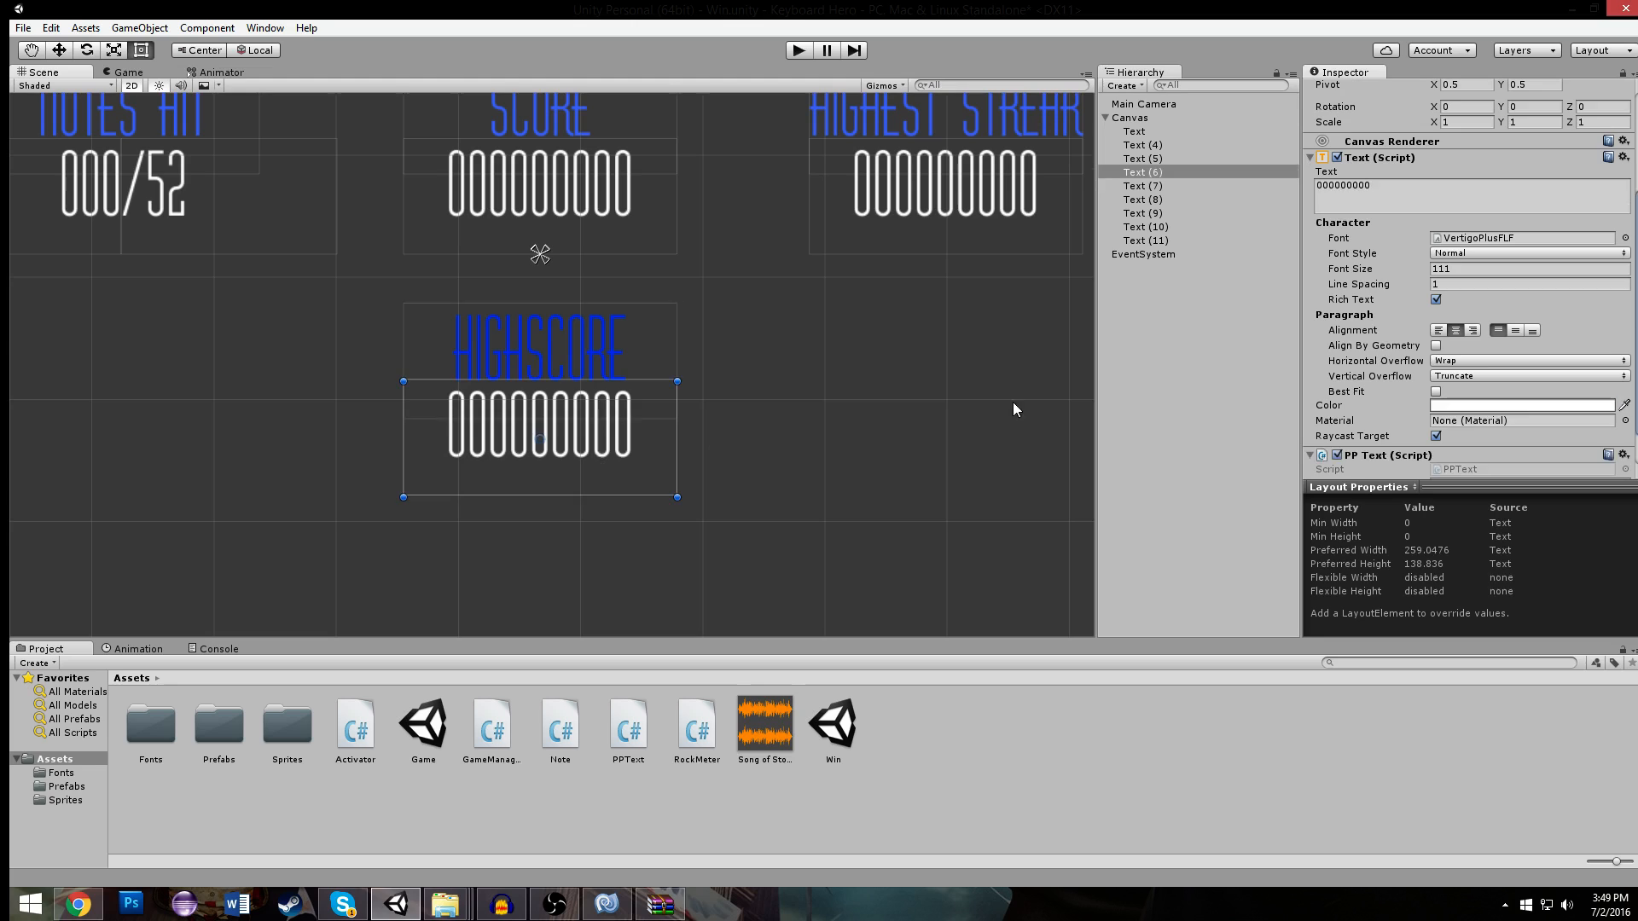
pyautogui.scroll(1, 555, 275)
pyautogui.scroll(-3, 580, 358)
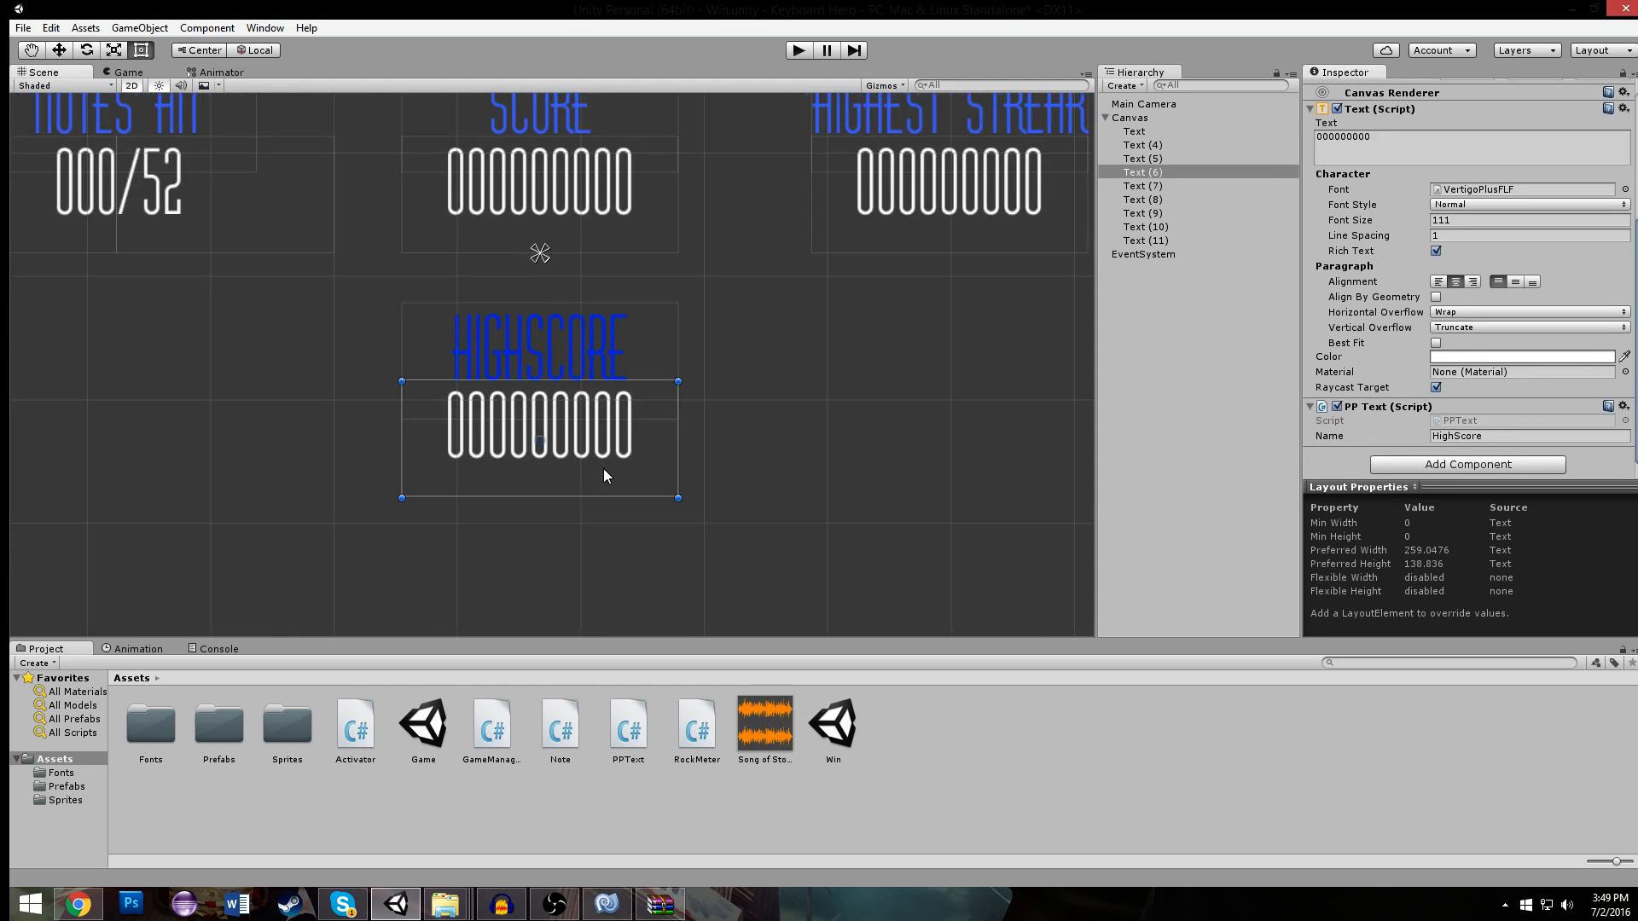
# - Switch to MonoDevelop and review GameManager.cs for where the score, streak and notes-hit preferences are set
pyautogui.click(606, 905)
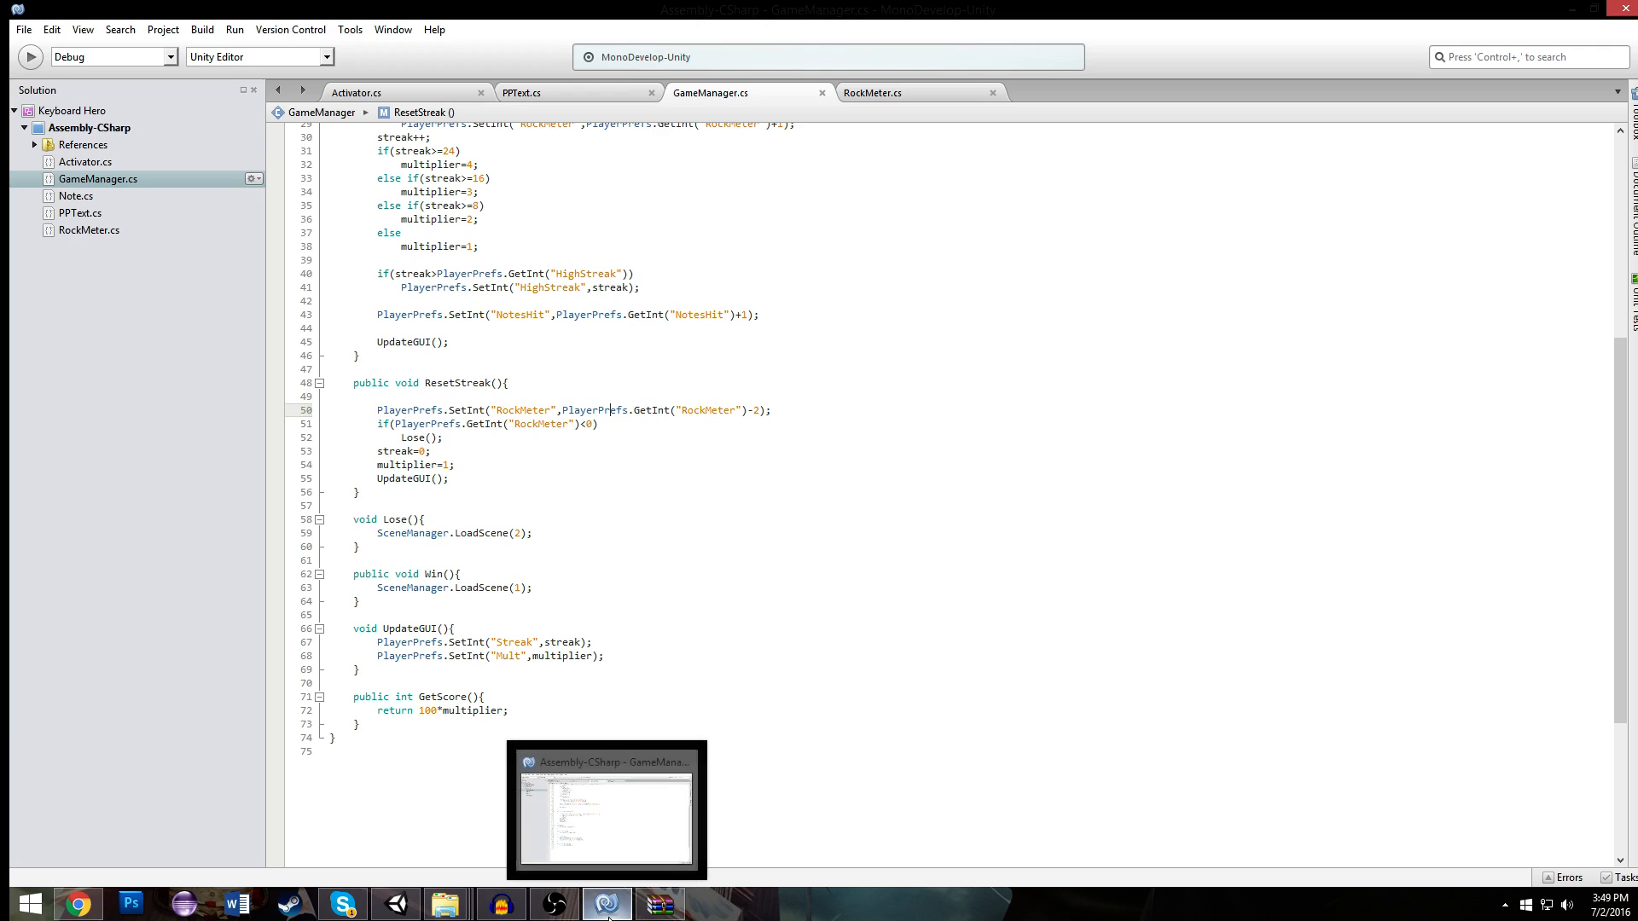
pyautogui.click(521, 92)
pyautogui.click(745, 95)
pyautogui.scroll(4, 480, 385)
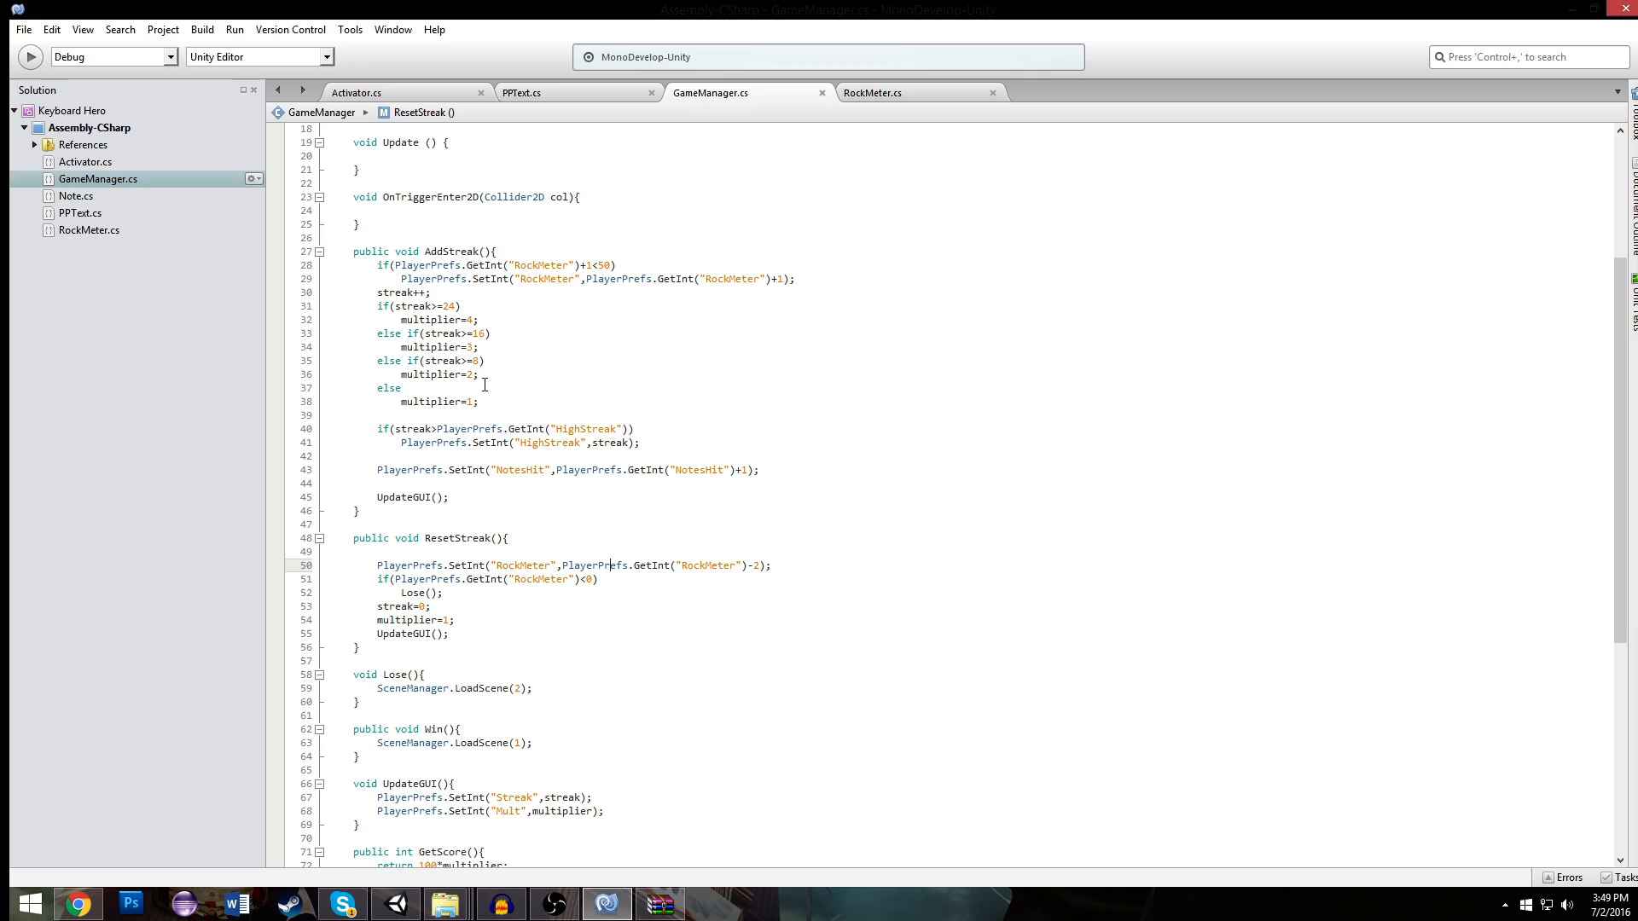
pyautogui.scroll(4, 479, 385)
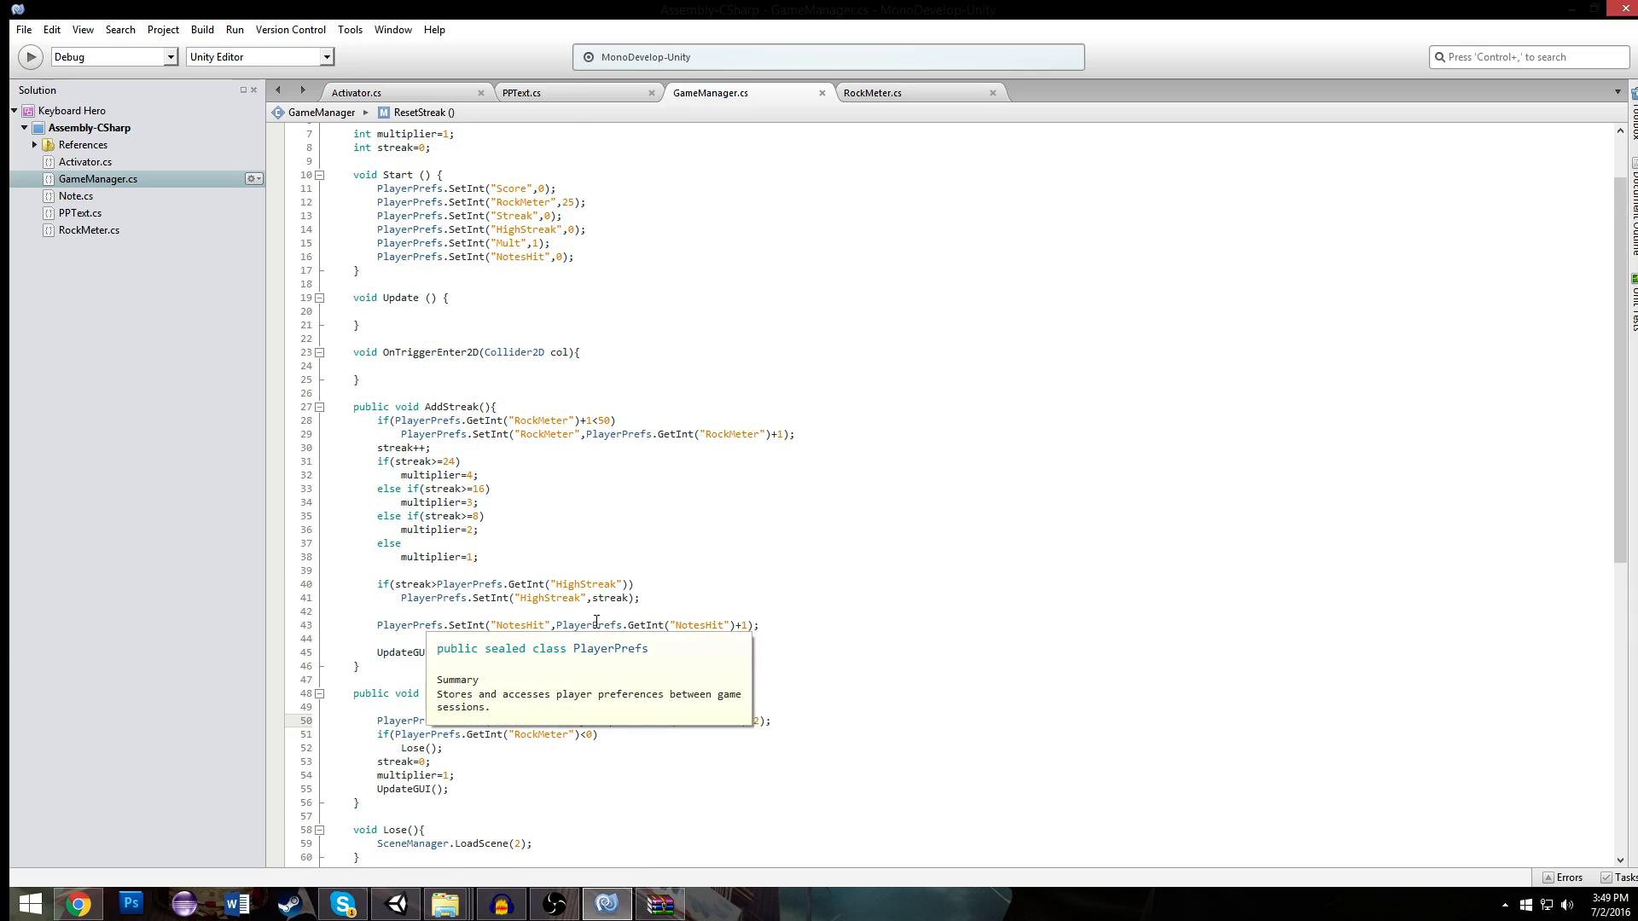
pyautogui.scroll(2, 596, 621)
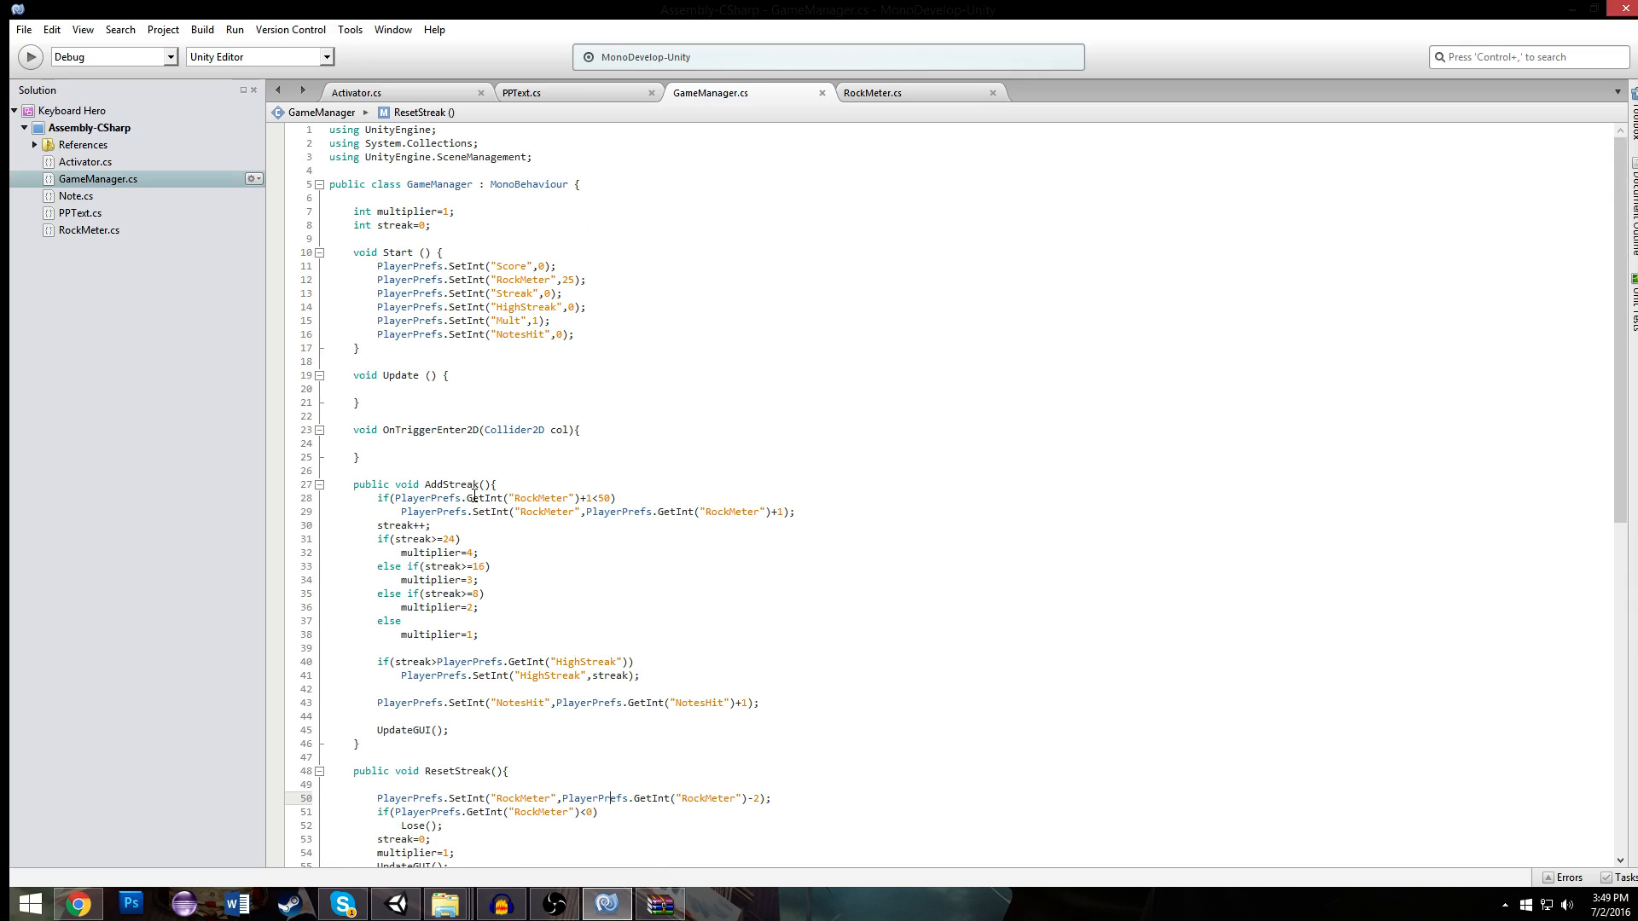
pyautogui.scroll(-4, 476, 495)
pyautogui.scroll(-6, 478, 558)
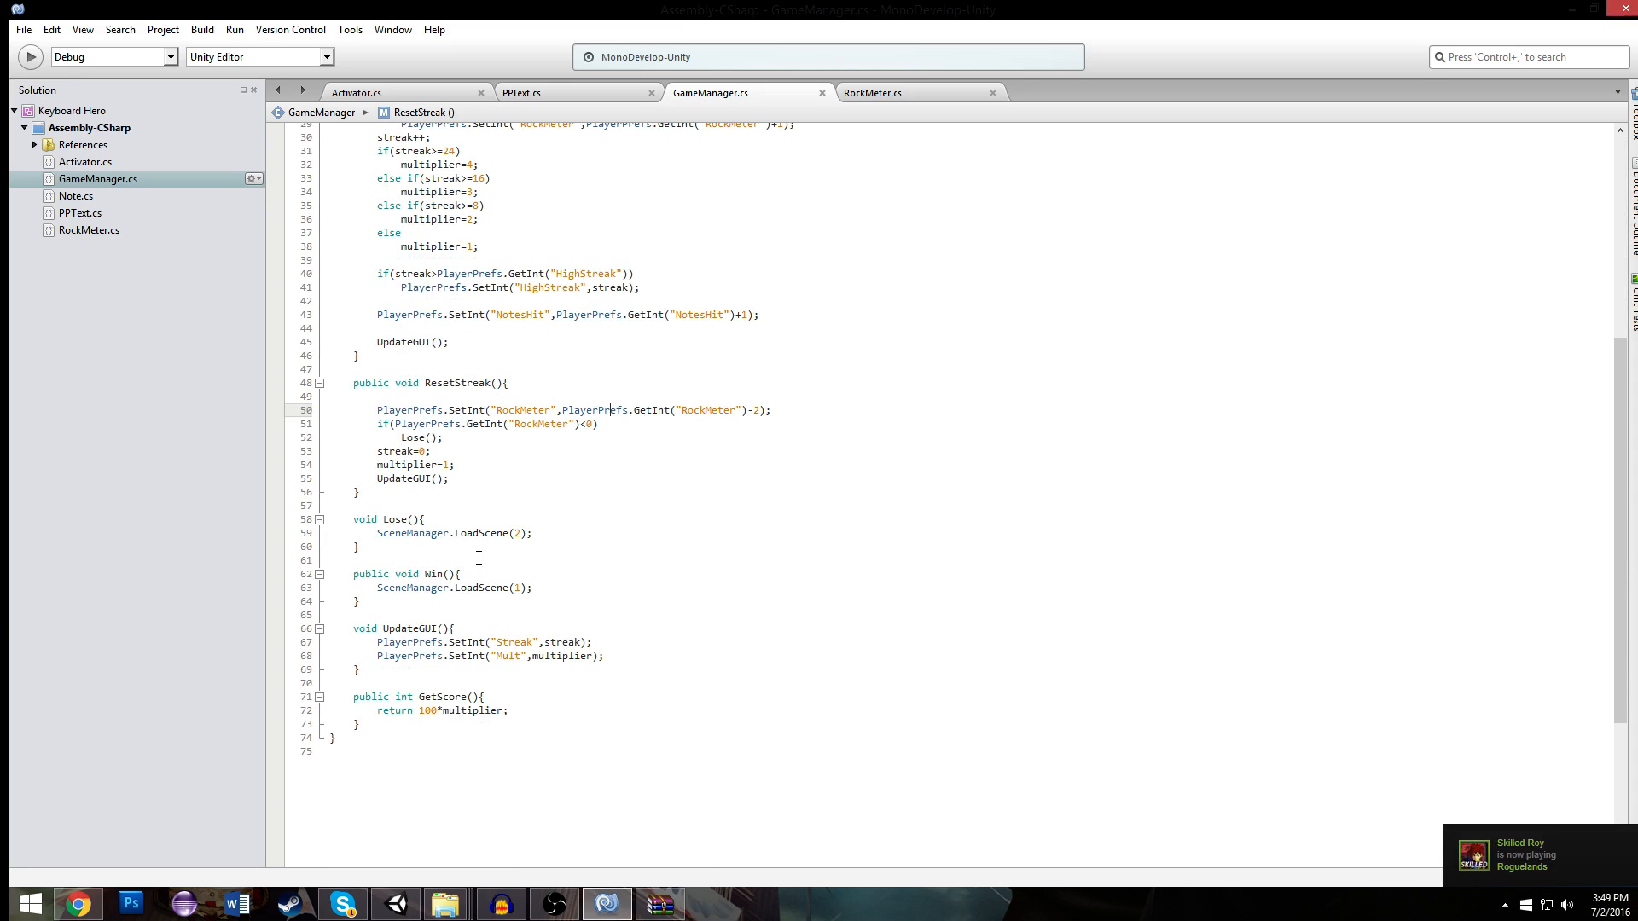
pyautogui.scroll(10, 479, 557)
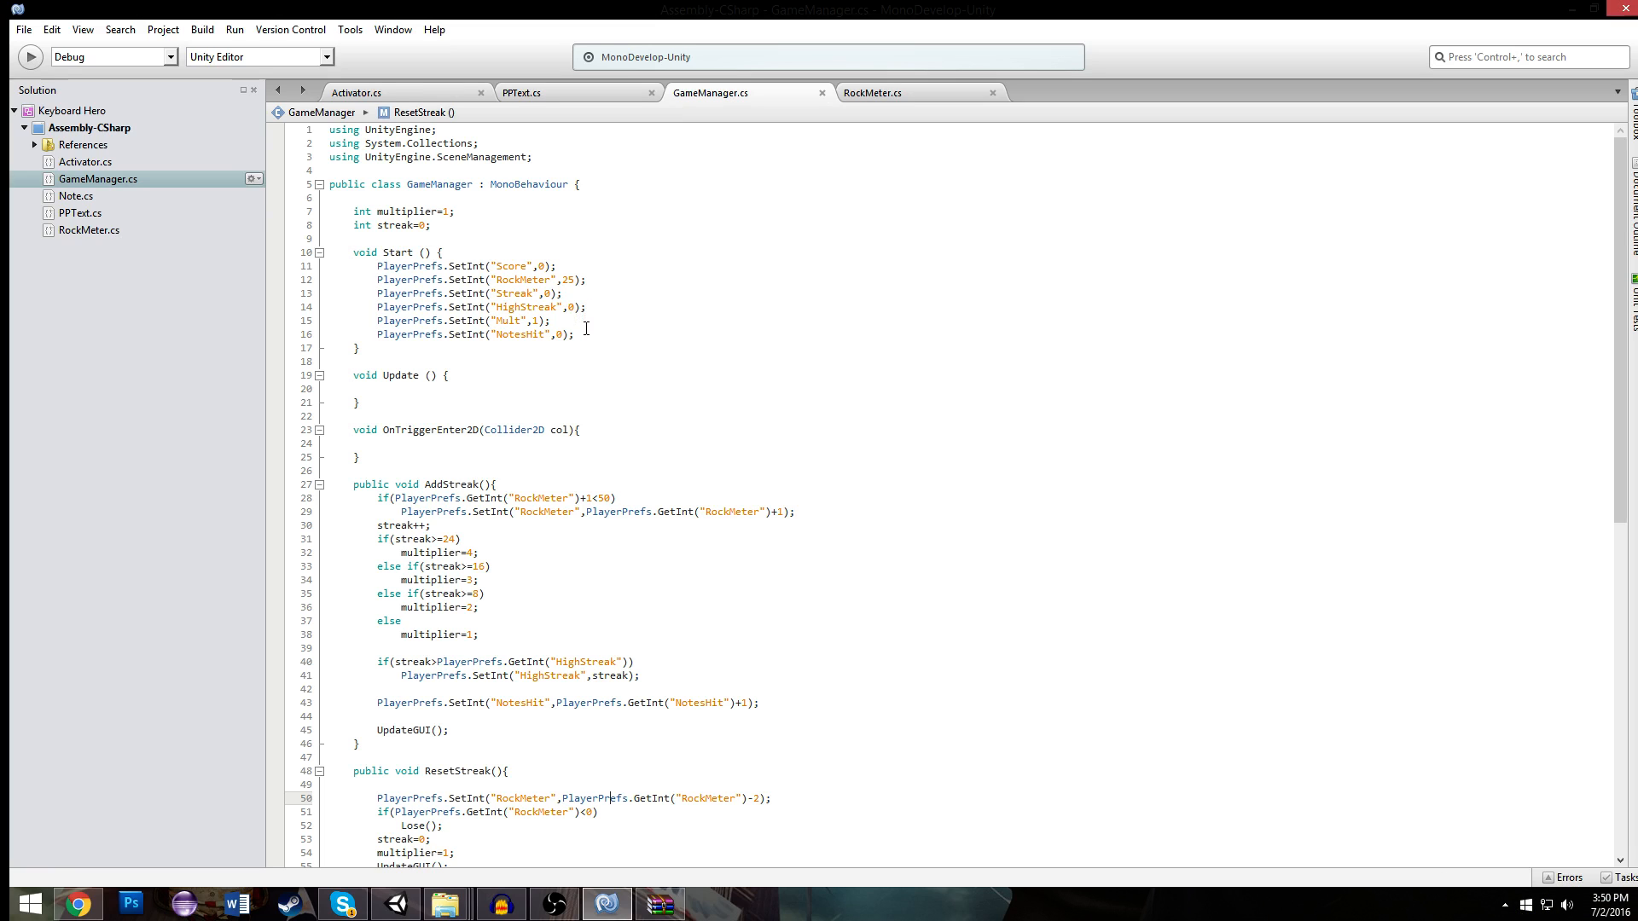
pyautogui.scroll(-6, 588, 310)
pyautogui.scroll(-2, 586, 338)
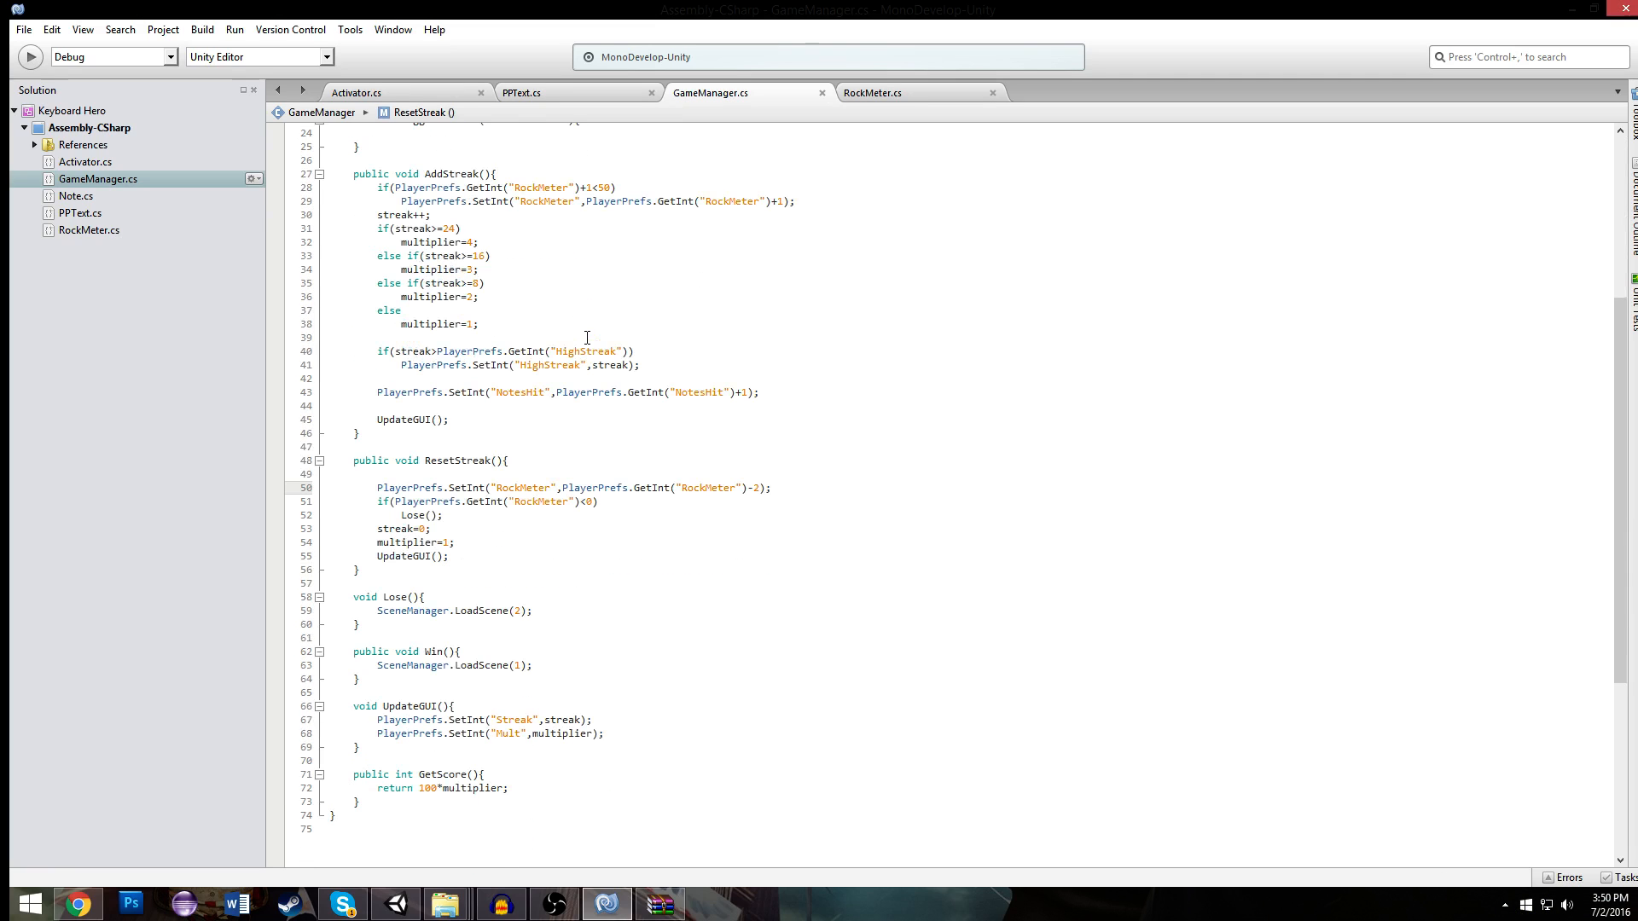
pyautogui.scroll(-2, 587, 338)
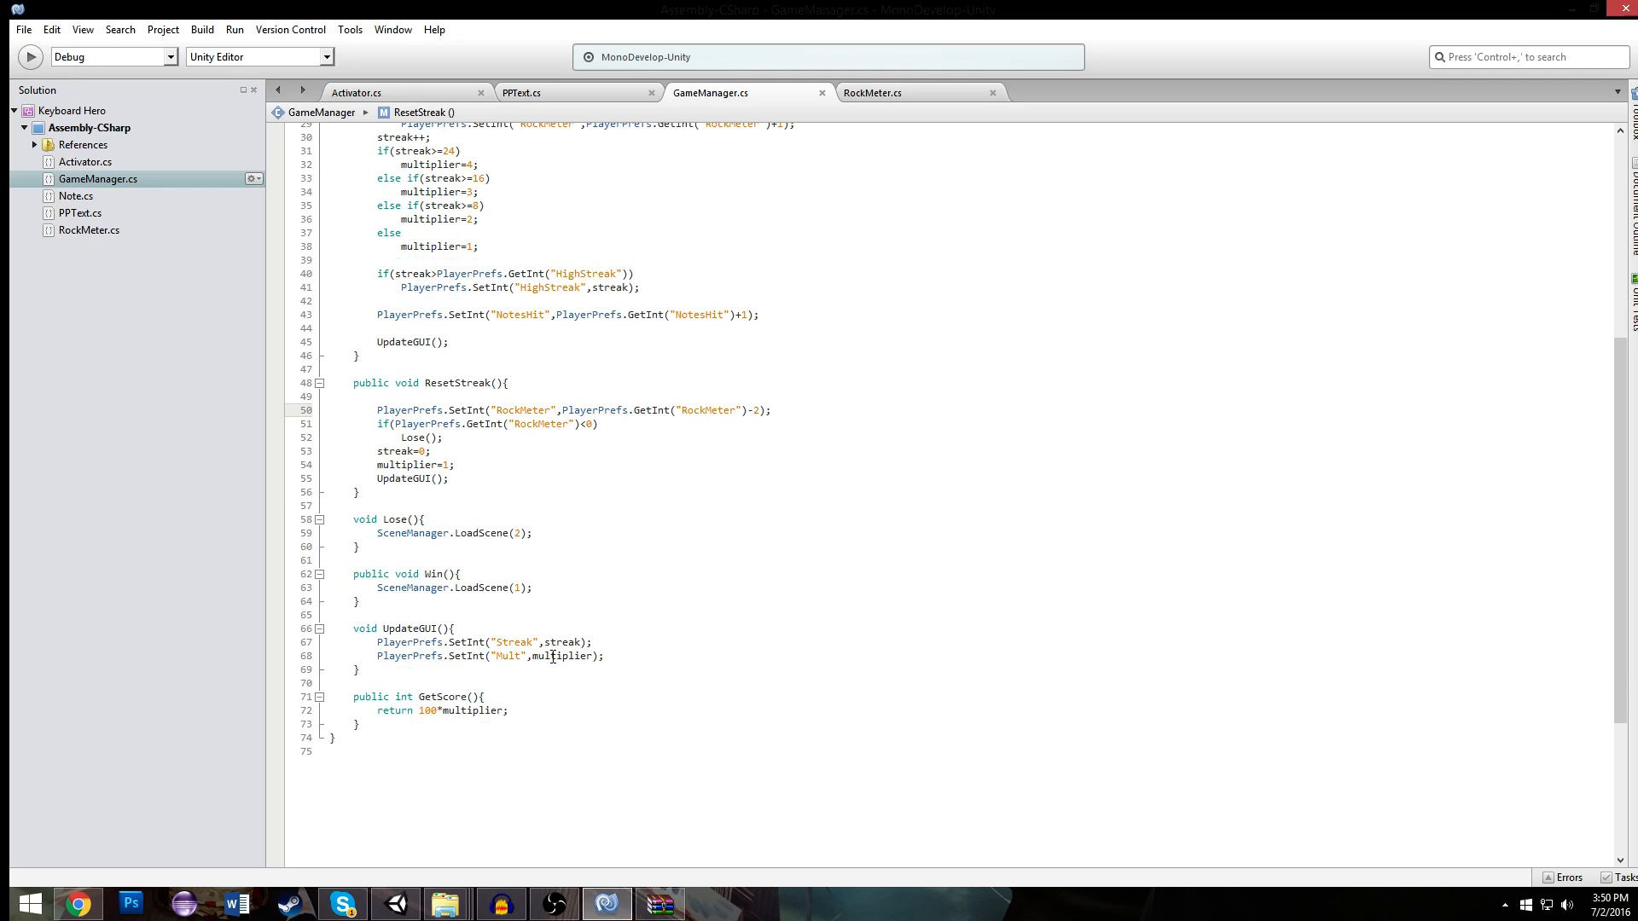
# - Begin a PlayerPrefs.SetInt call for the "HighScore" key above the LoadScene line in the Win() method
pyautogui.click(554, 595)
pyautogui.click(558, 572)
pyautogui.press('Return')
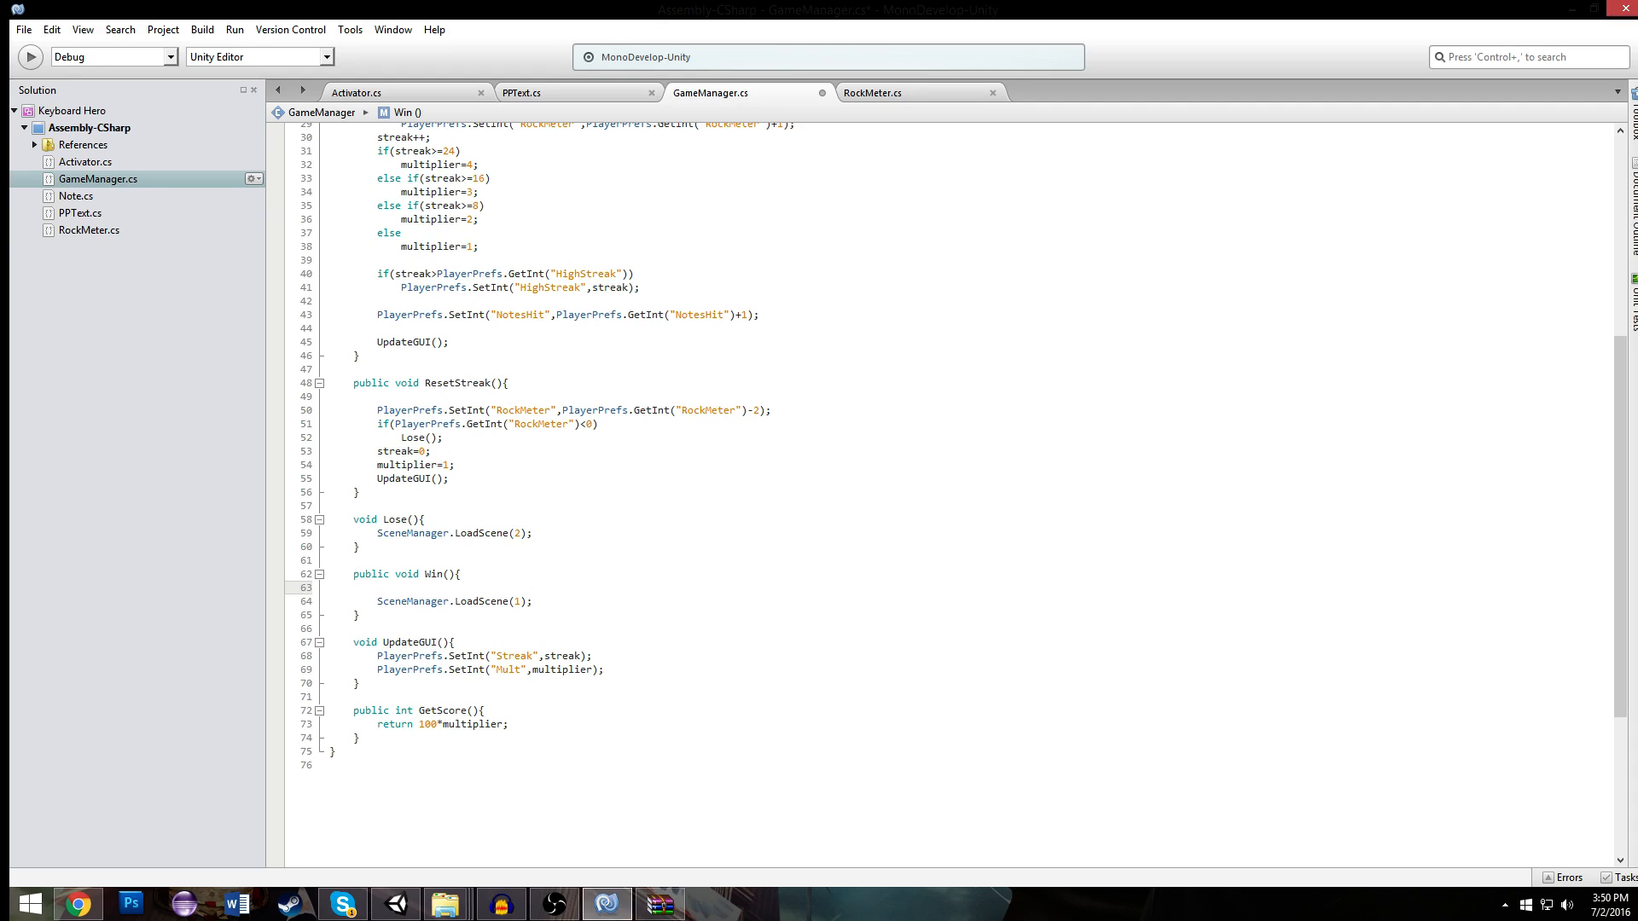
pyautogui.write('PPlayerPrefs.set')
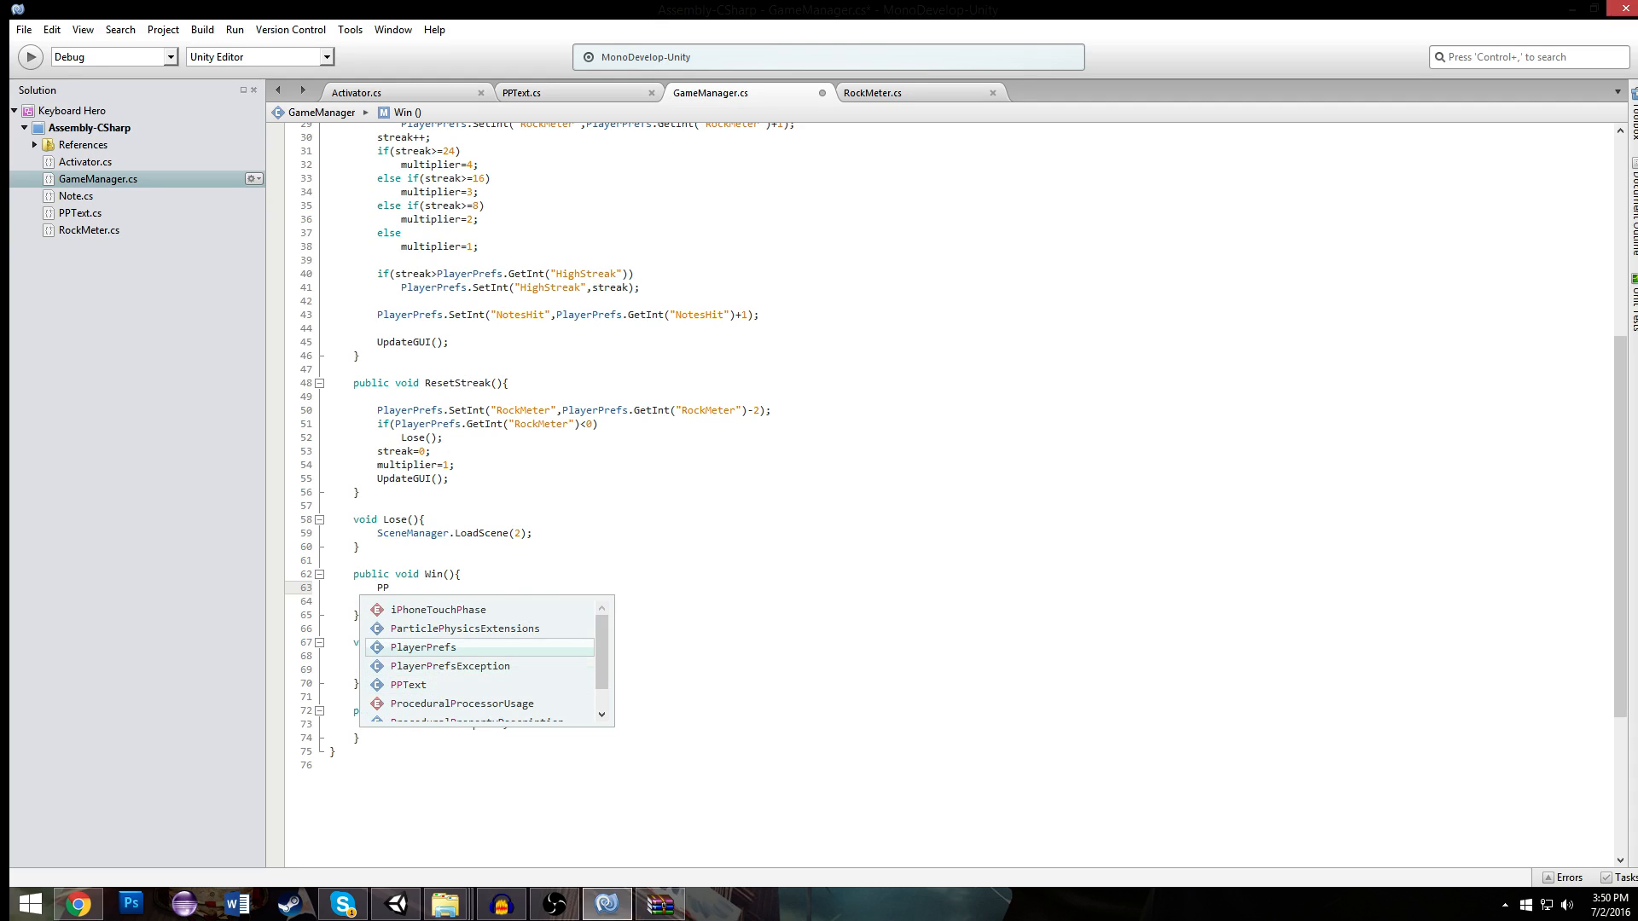
pyautogui.write('(')
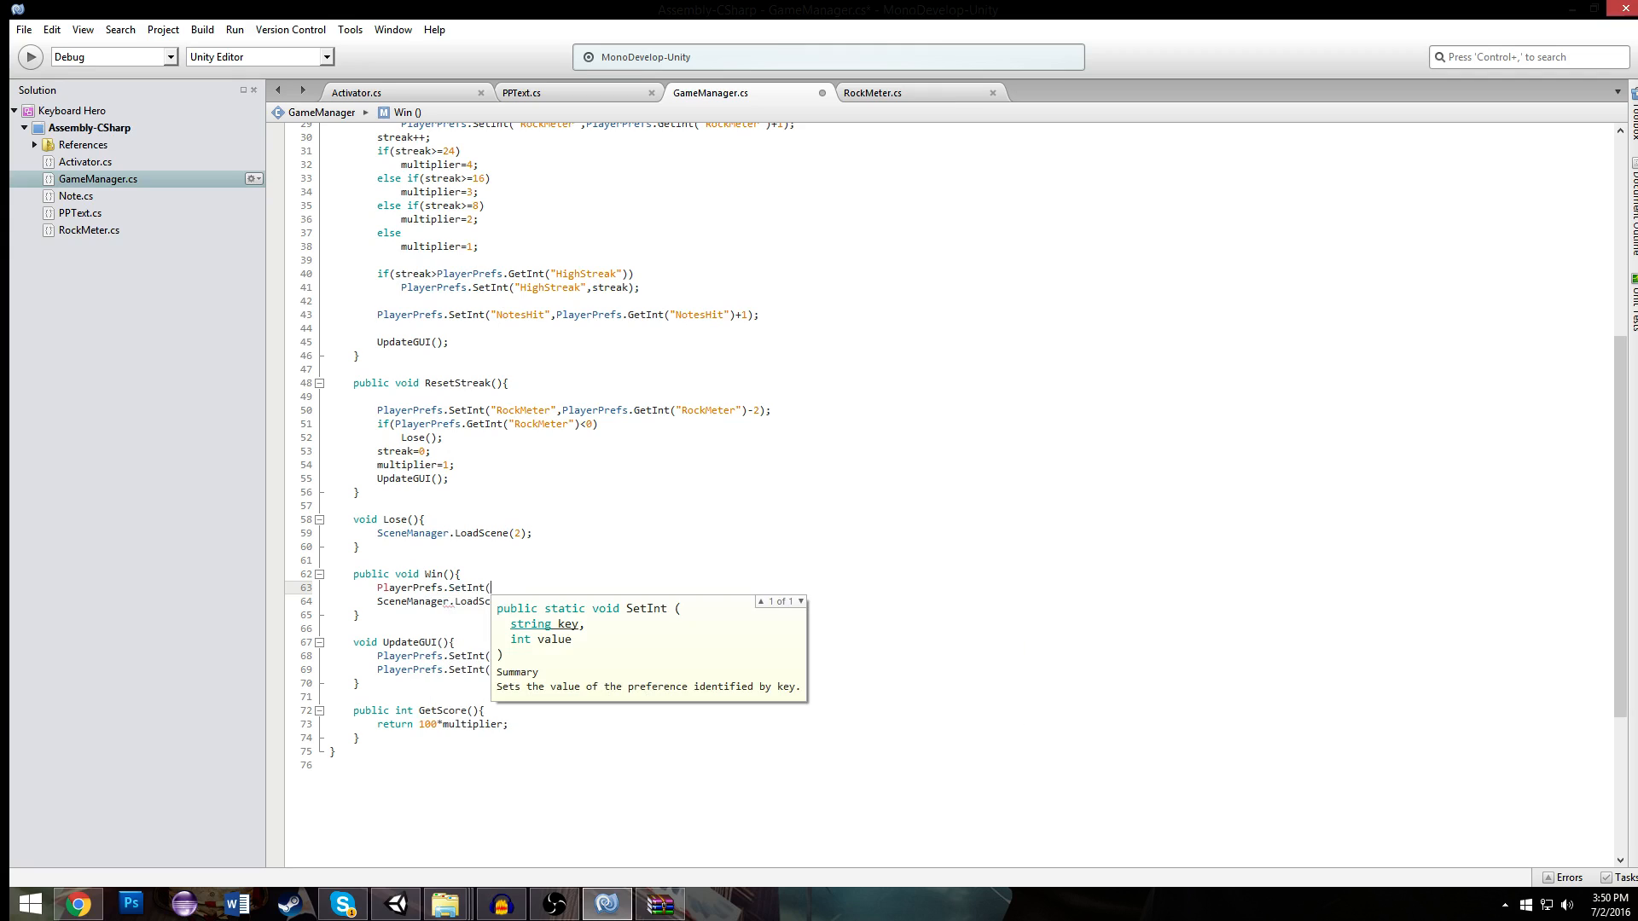
pyautogui.write('"HighSCo')
pyautogui.press('BackSpace')
pyautogui.press('BackSpace')
pyautogui.press('BackSpace')
pyautogui.press('BackSpace')
pyautogui.write('core")')
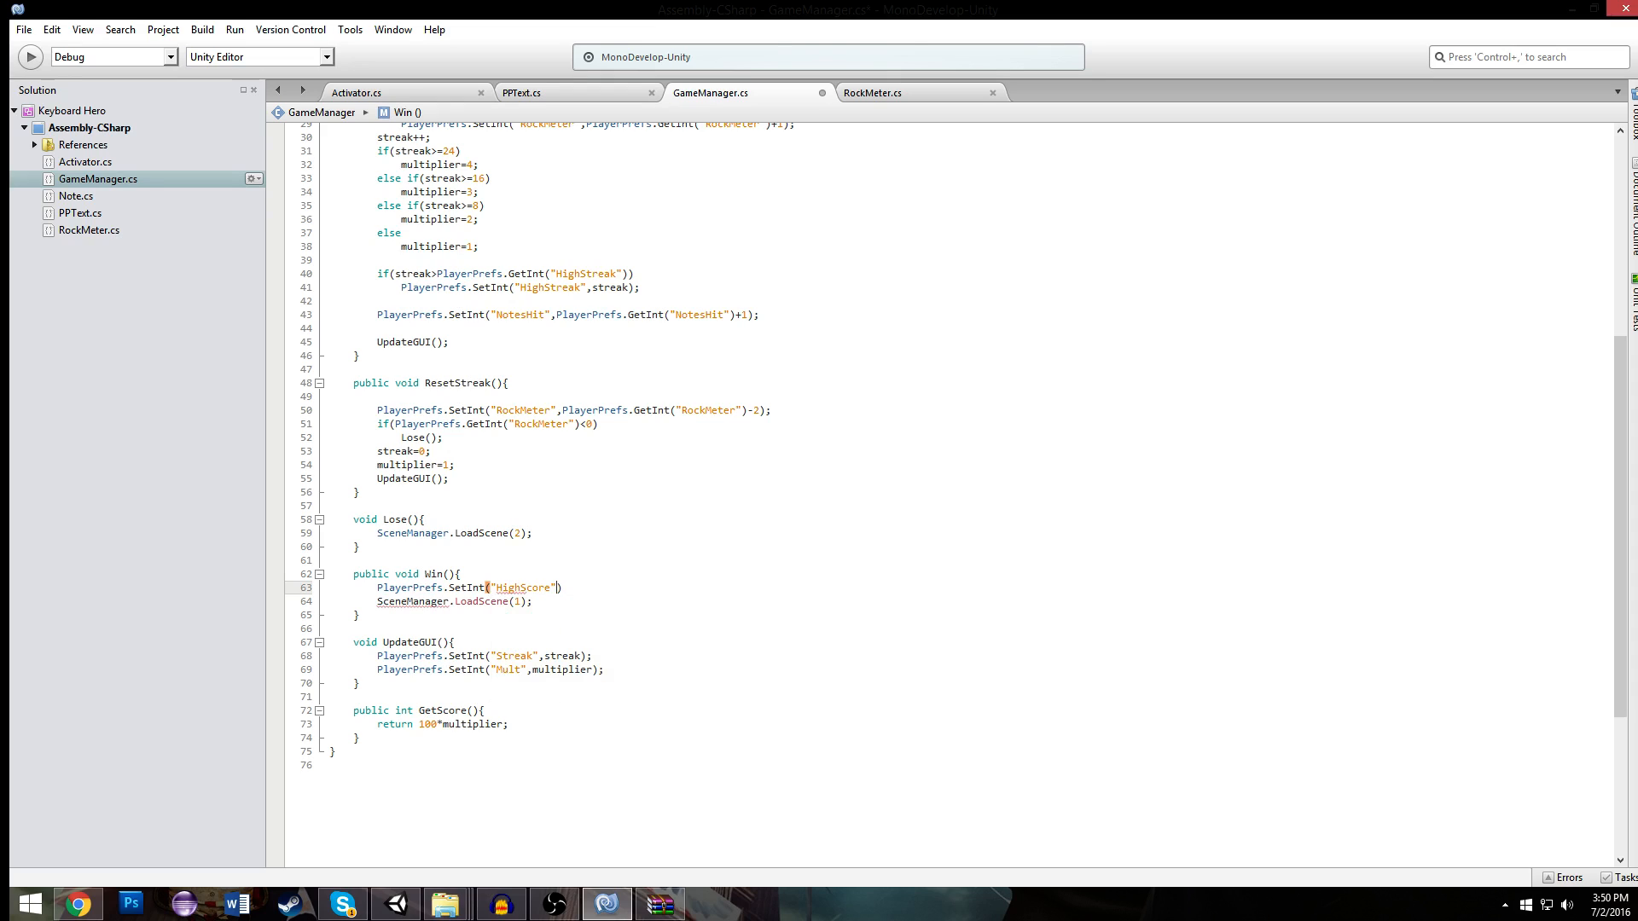
pyautogui.write(',')
pyautogui.write('sco')
# - Complete the HighScore SetInt call with PlayerPrefs.GetInt("Score") as its value and save the script
pyautogui.press('BackSpace')
pyautogui.press('BackSpace')
pyautogui.press('BackSpace')
pyautogui.write('s')
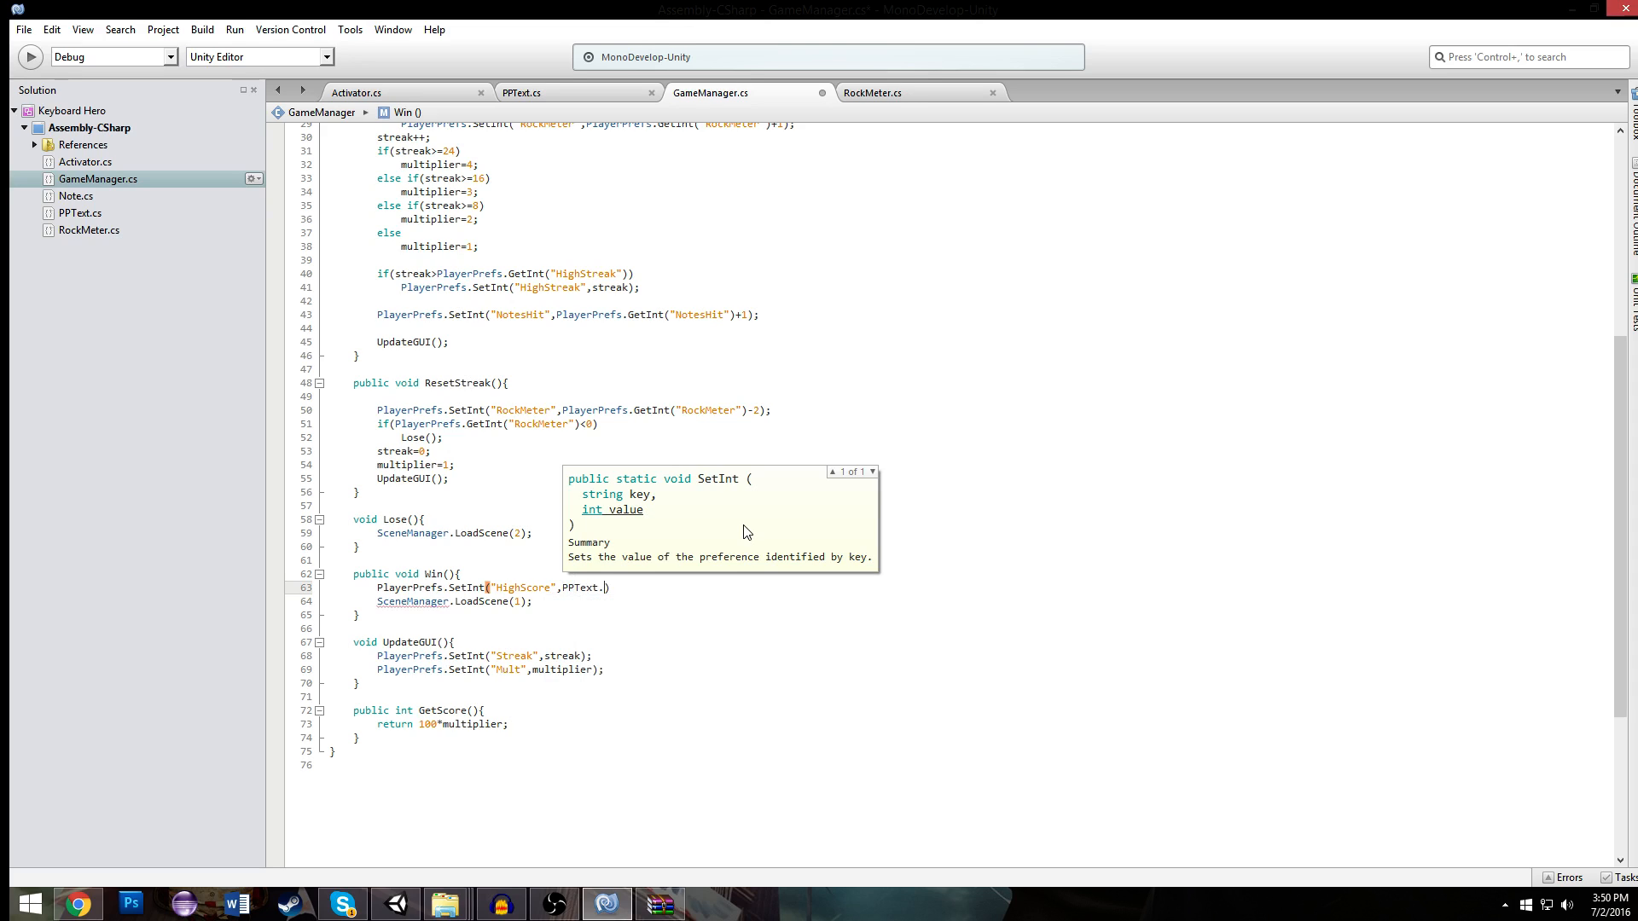
pyautogui.write('PlayerPrefs.get')
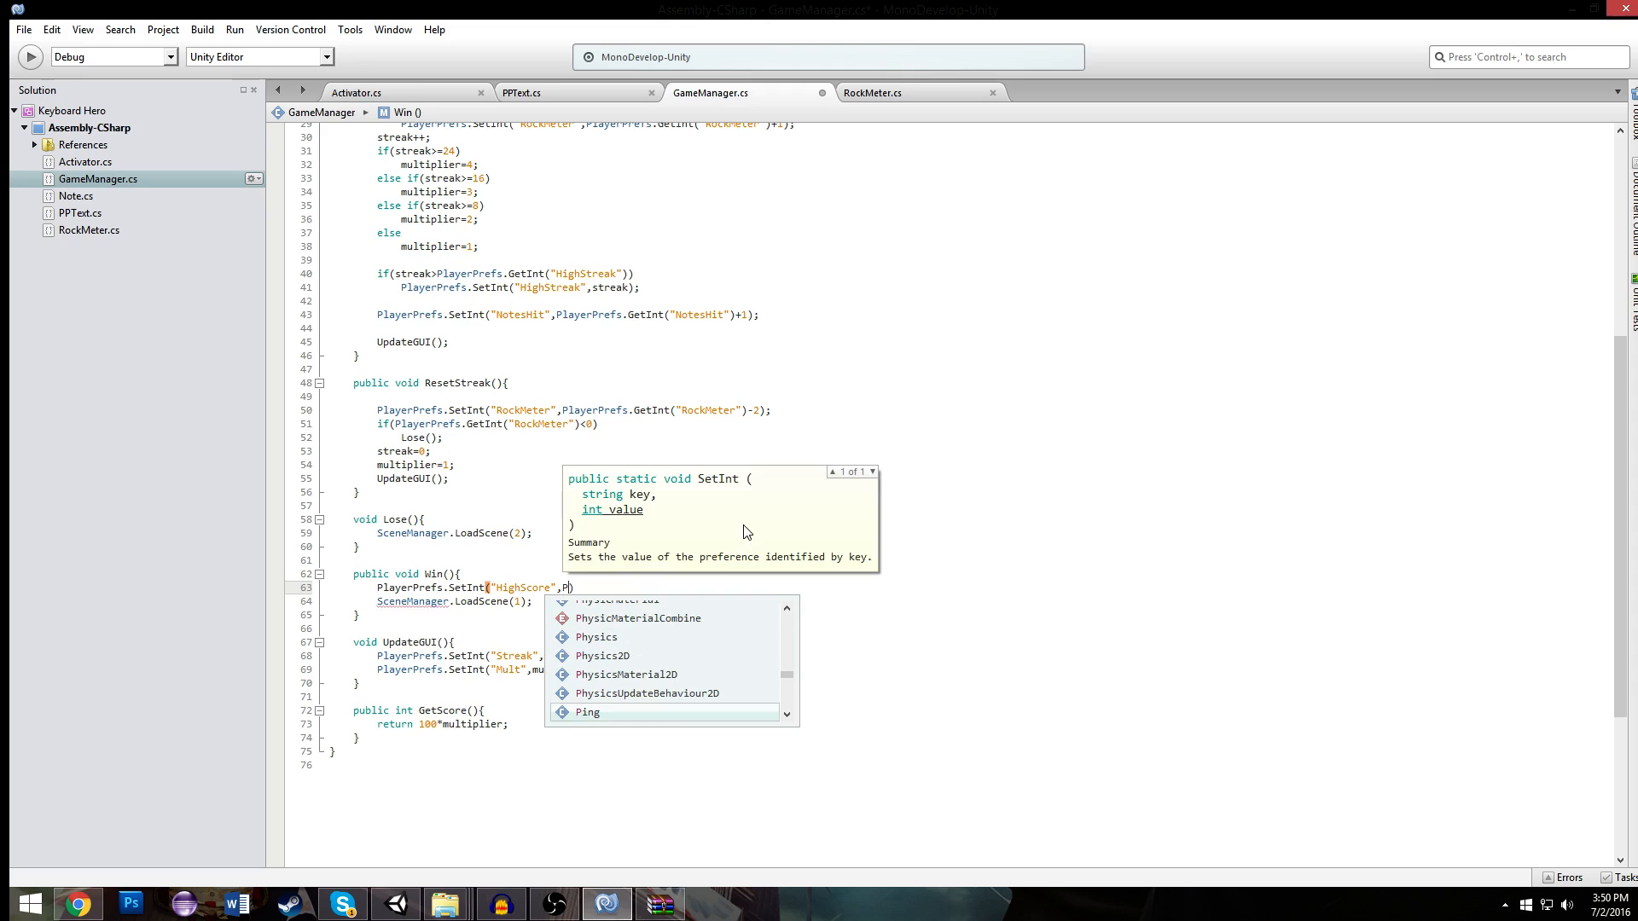
pyautogui.write('("Score"')
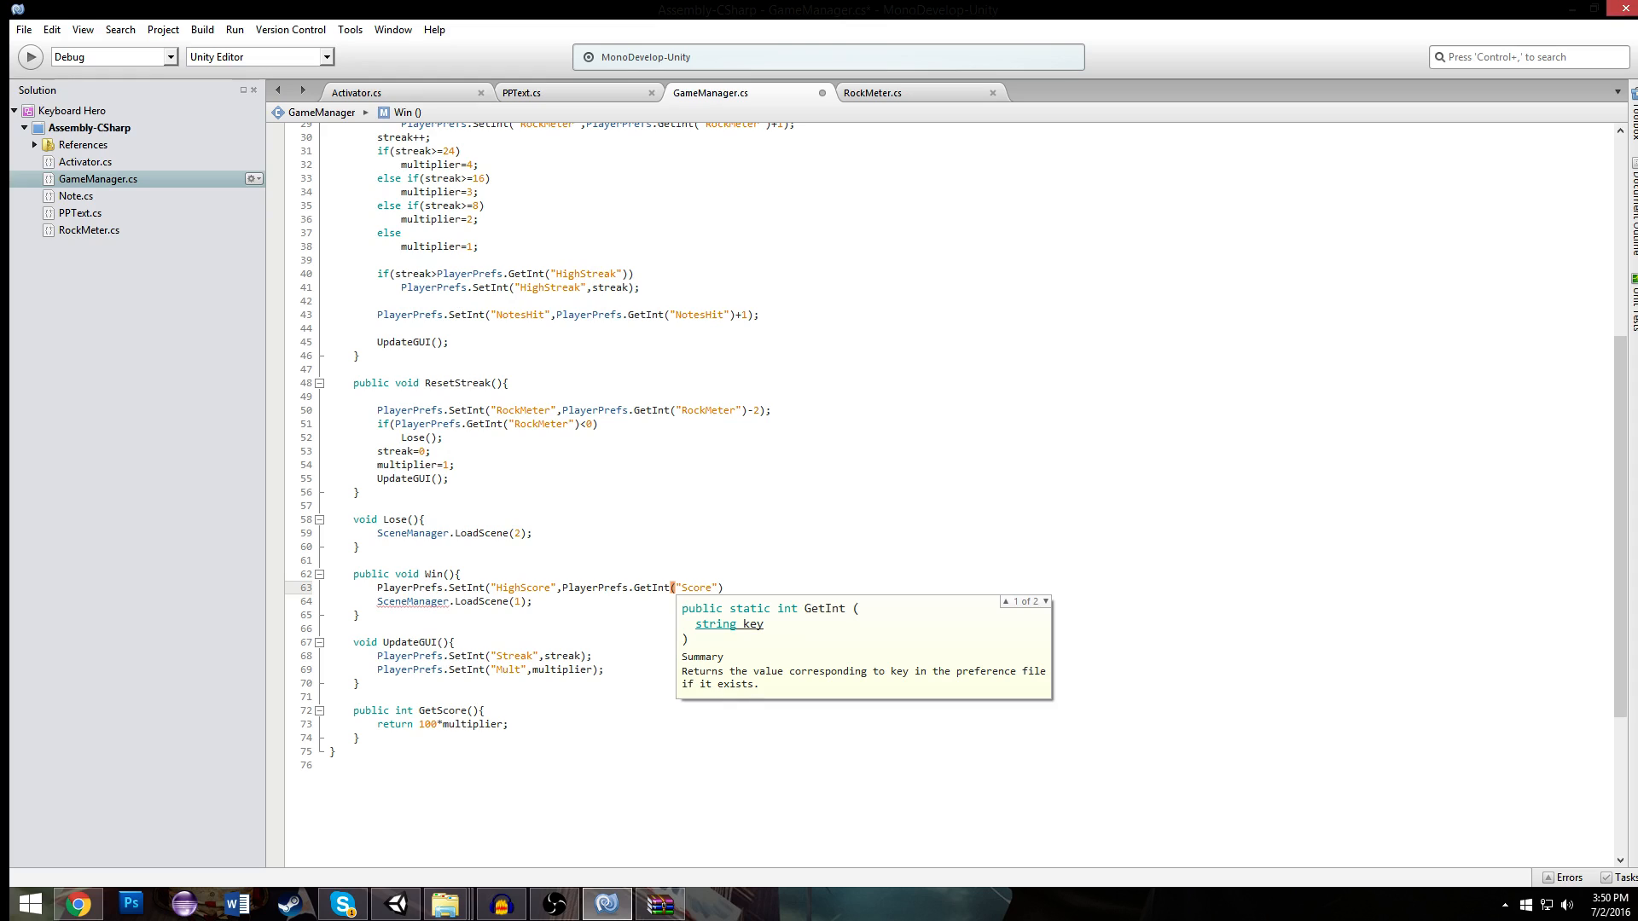
pyautogui.write('));')
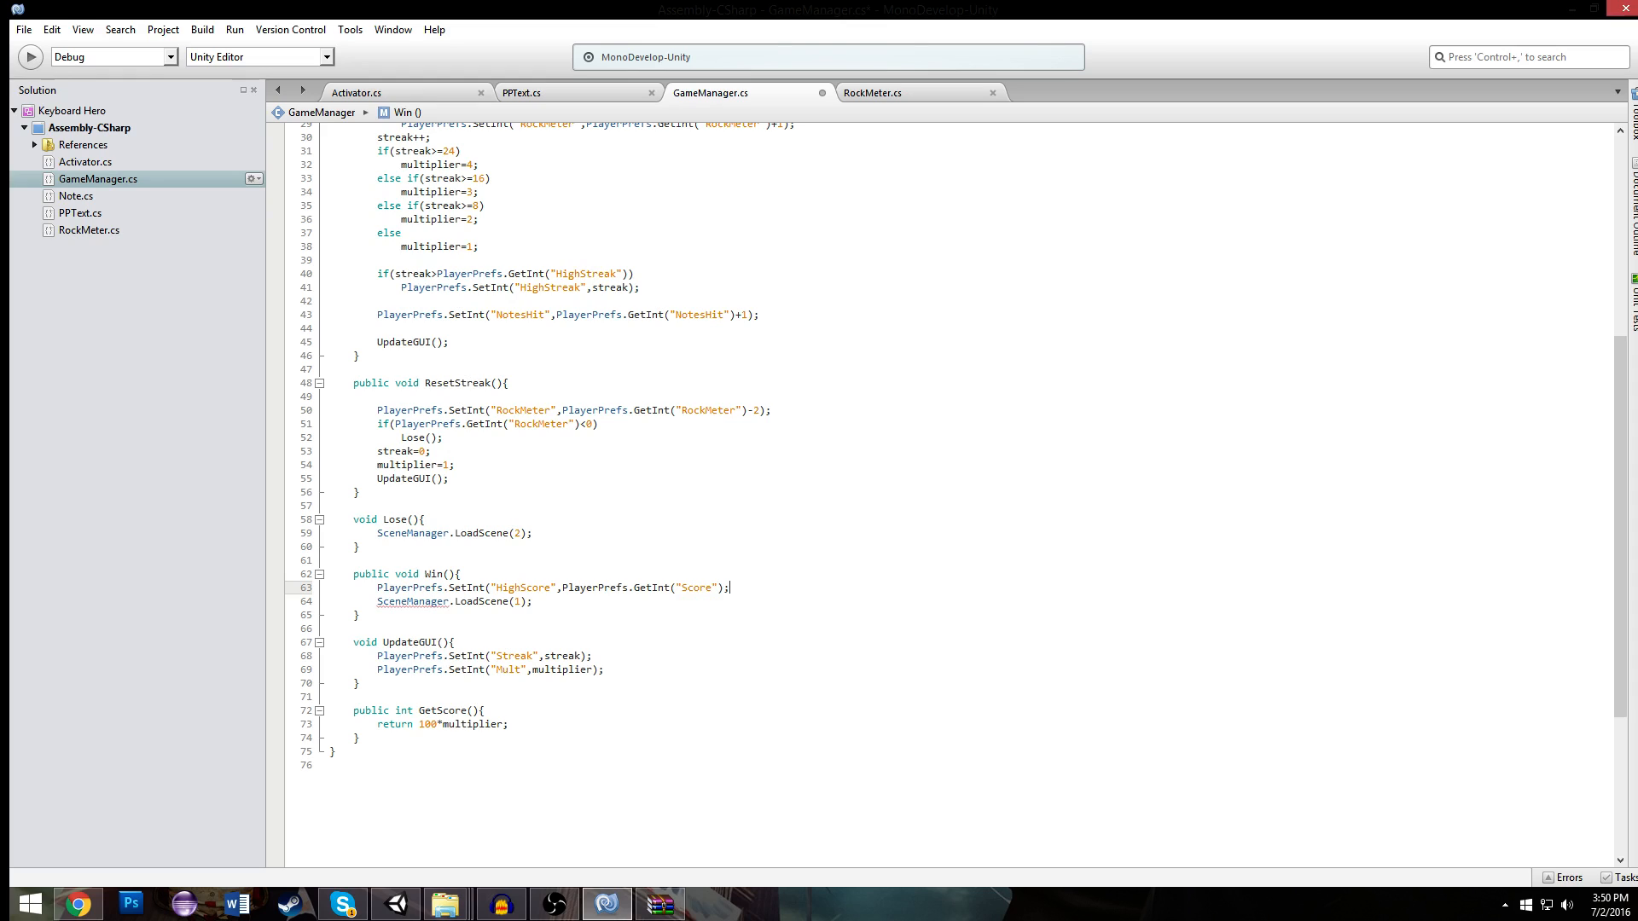
pyautogui.press('Left')
pyautogui.write(')')
# - Start an if statement above the HighScore line in Win() and indent that line beneath it
pyautogui.click(511, 578)
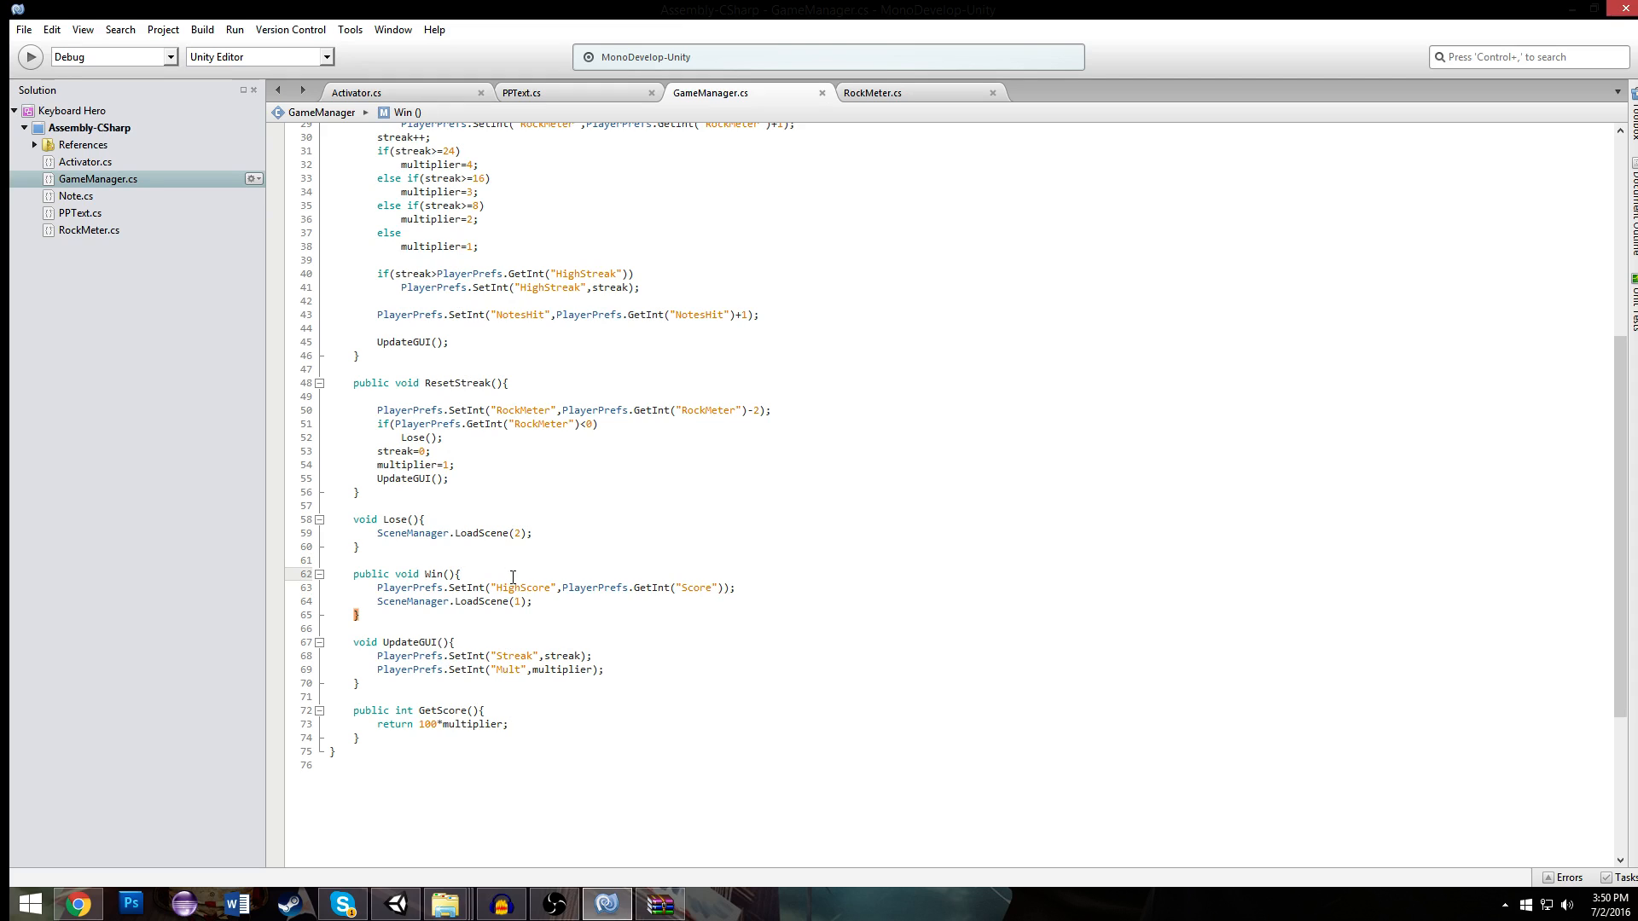
pyautogui.press('Return')
pyautogui.write('if(')
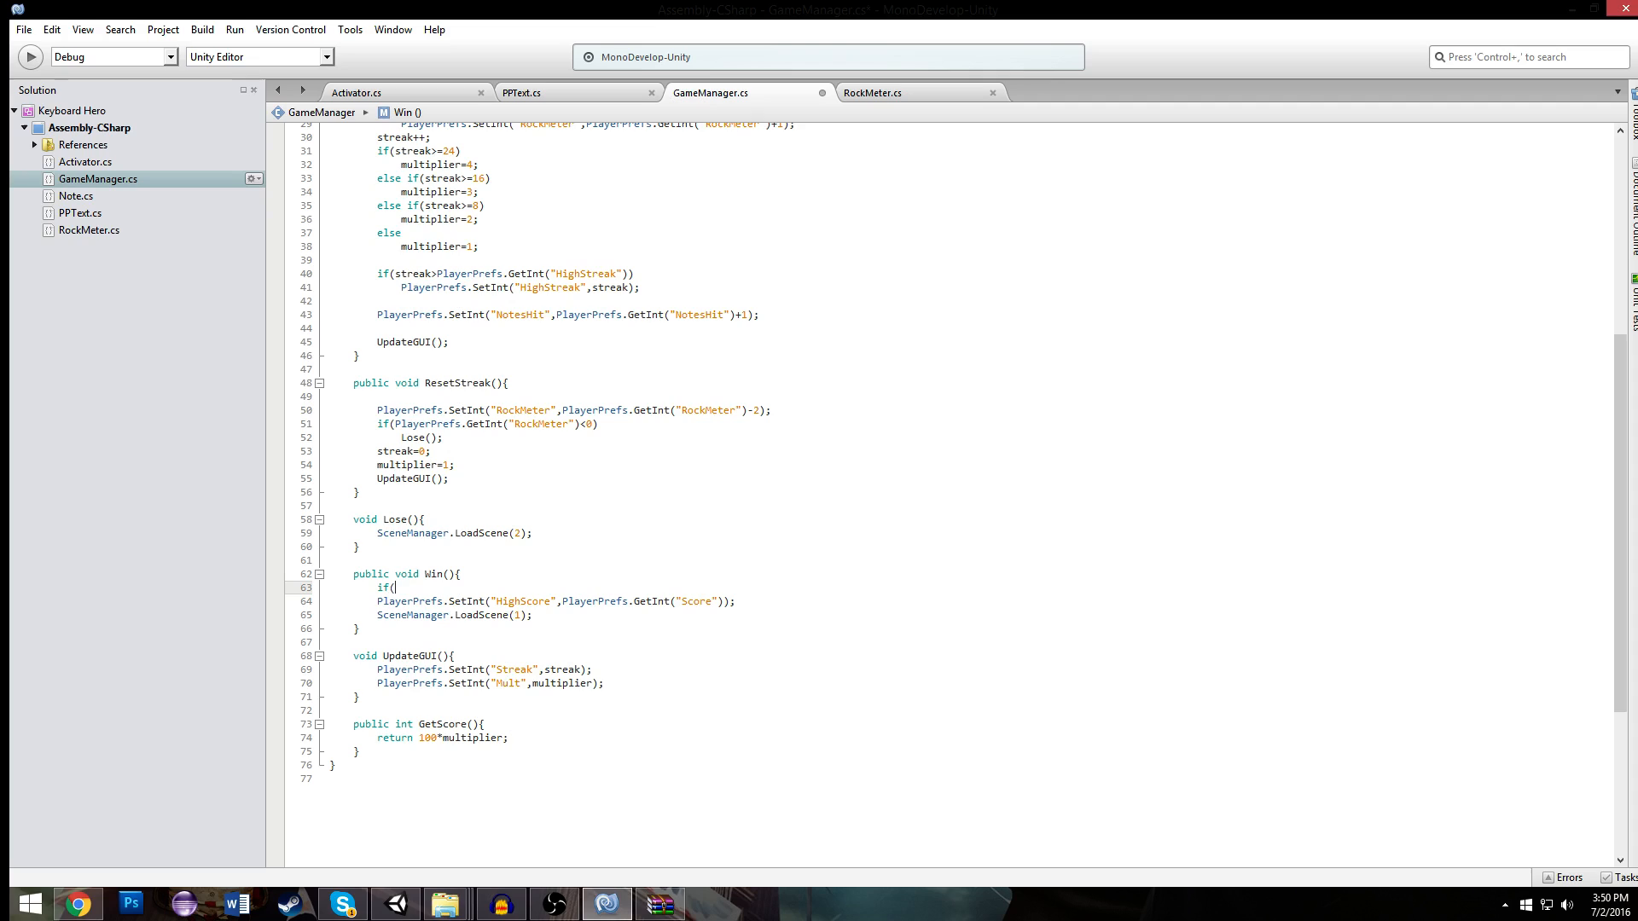
pyautogui.click(359, 594)
pyautogui.press('Tab')
pyautogui.click(416, 588)
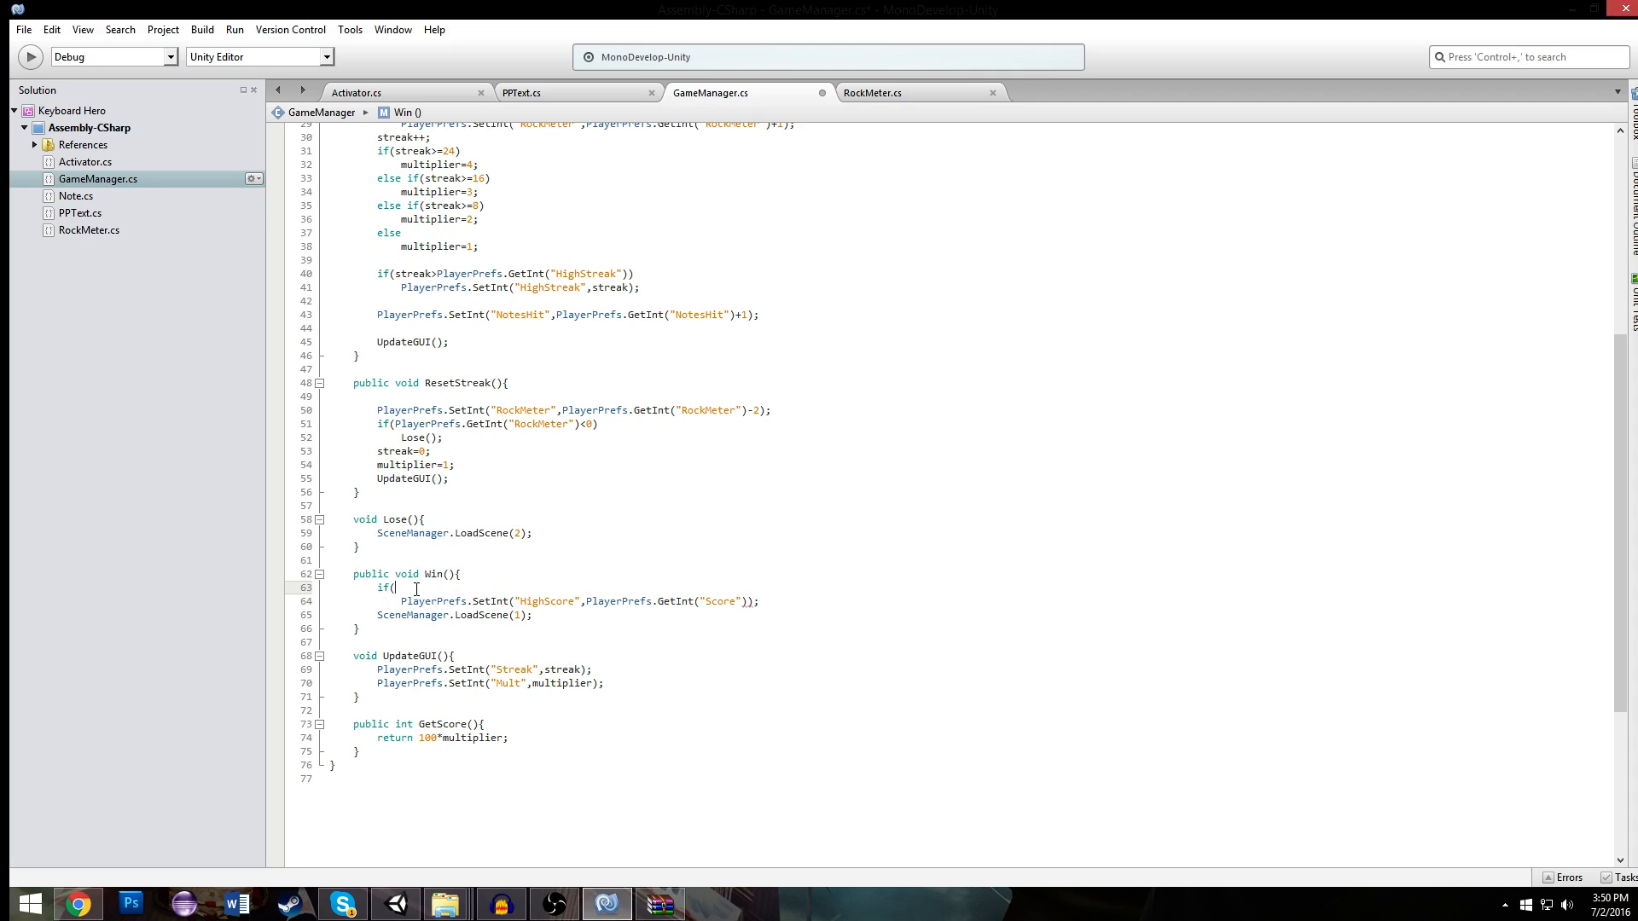
# - Fill in the if condition as PlayerPrefs.GetInt("HighScore")<PlayerPrefs.GetInt("Score") and save the script
pyautogui.moveTo(586, 601); pyautogui.dragTo(748, 601)
pyautogui.hotkey('ctrl', 'c')
pyautogui.click(596, 586)
pyautogui.hotkey('ctrl', 'v')
pyautogui.moveTo(544, 587); pyautogui.dragTo(515, 589)
pyautogui.click(517, 588)
pyautogui.write('High')
pyautogui.write('<')
pyautogui.moveTo(586, 602); pyautogui.dragTo(747, 601)
pyautogui.hotkey('ctrl', 'c')
pyautogui.click(650, 582)
pyautogui.hotkey('ctrl', 'v')
pyautogui.write(')')
pyautogui.click(744, 602)
pyautogui.click(766, 601)
pyautogui.click(557, 536)
pyautogui.click(750, 602)
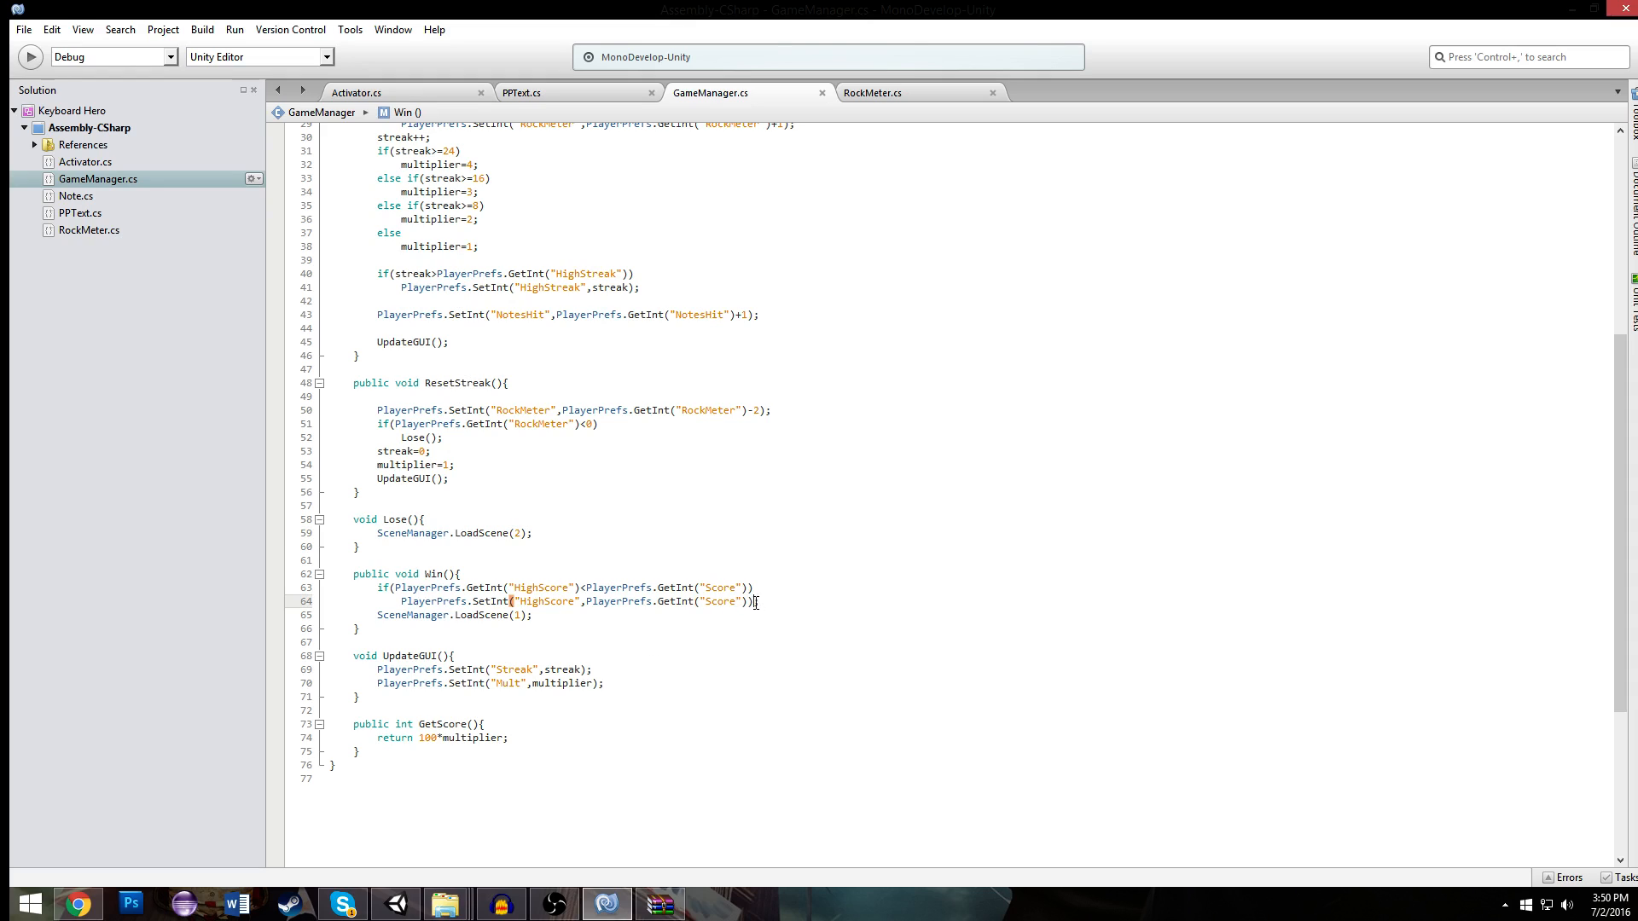
pyautogui.click(750, 578)
pyautogui.click(763, 602)
# - Switch to Unity and remove the PP Text component from the /52 text under NOTES HIT
pyautogui.click(397, 904)
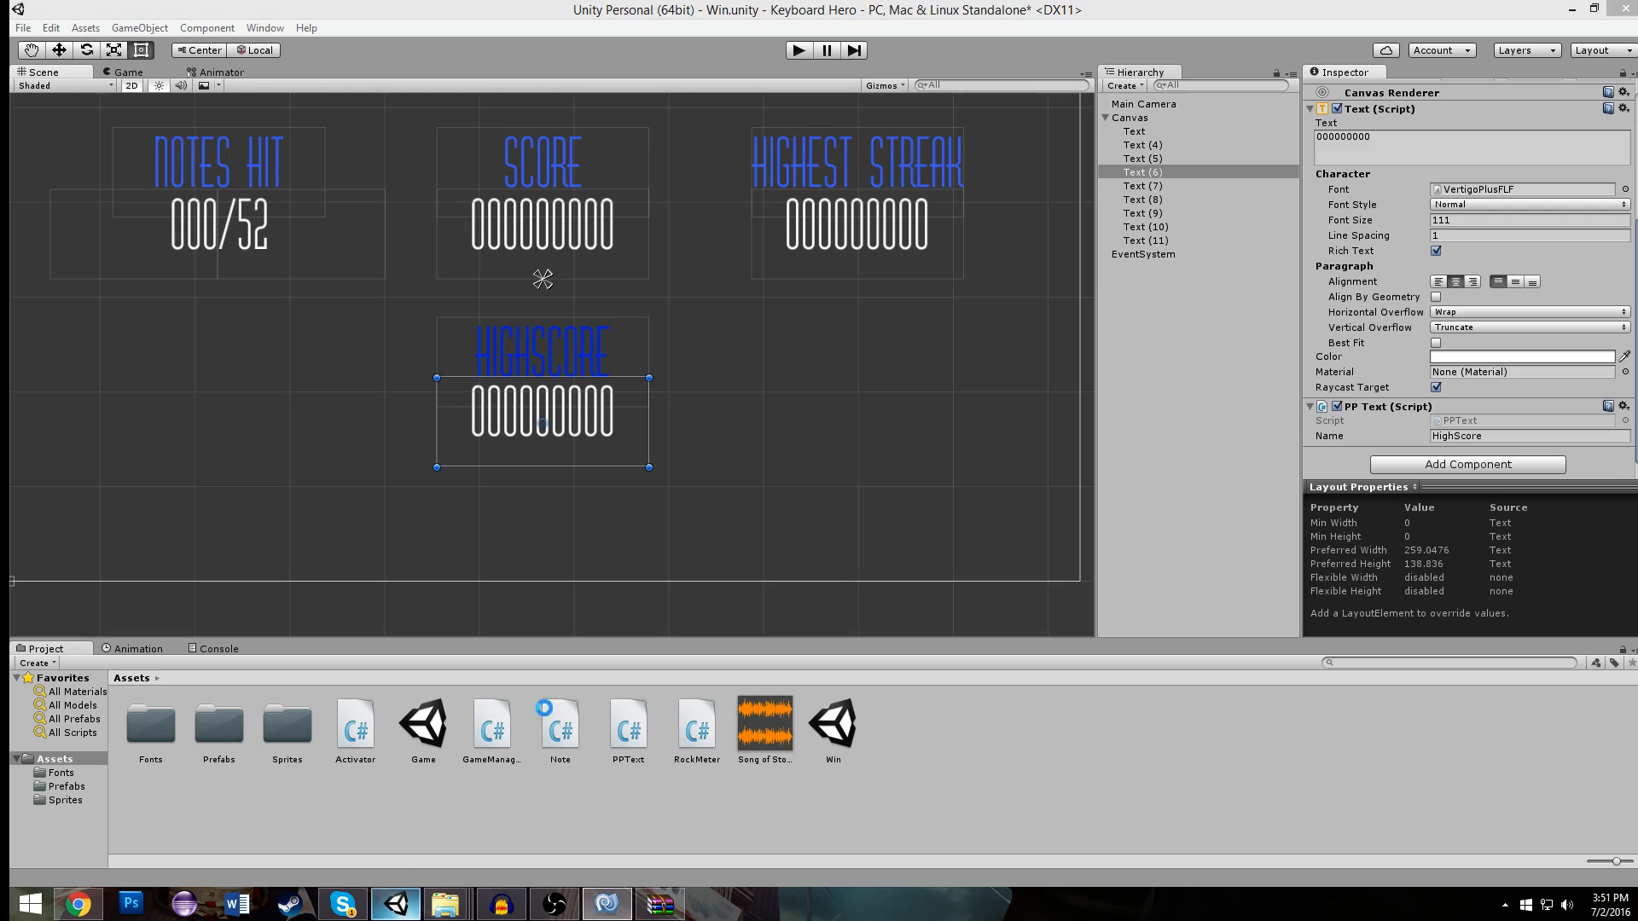
pyautogui.click(290, 239)
pyautogui.click(366, 236)
pyautogui.scroll(-6, 1459, 418)
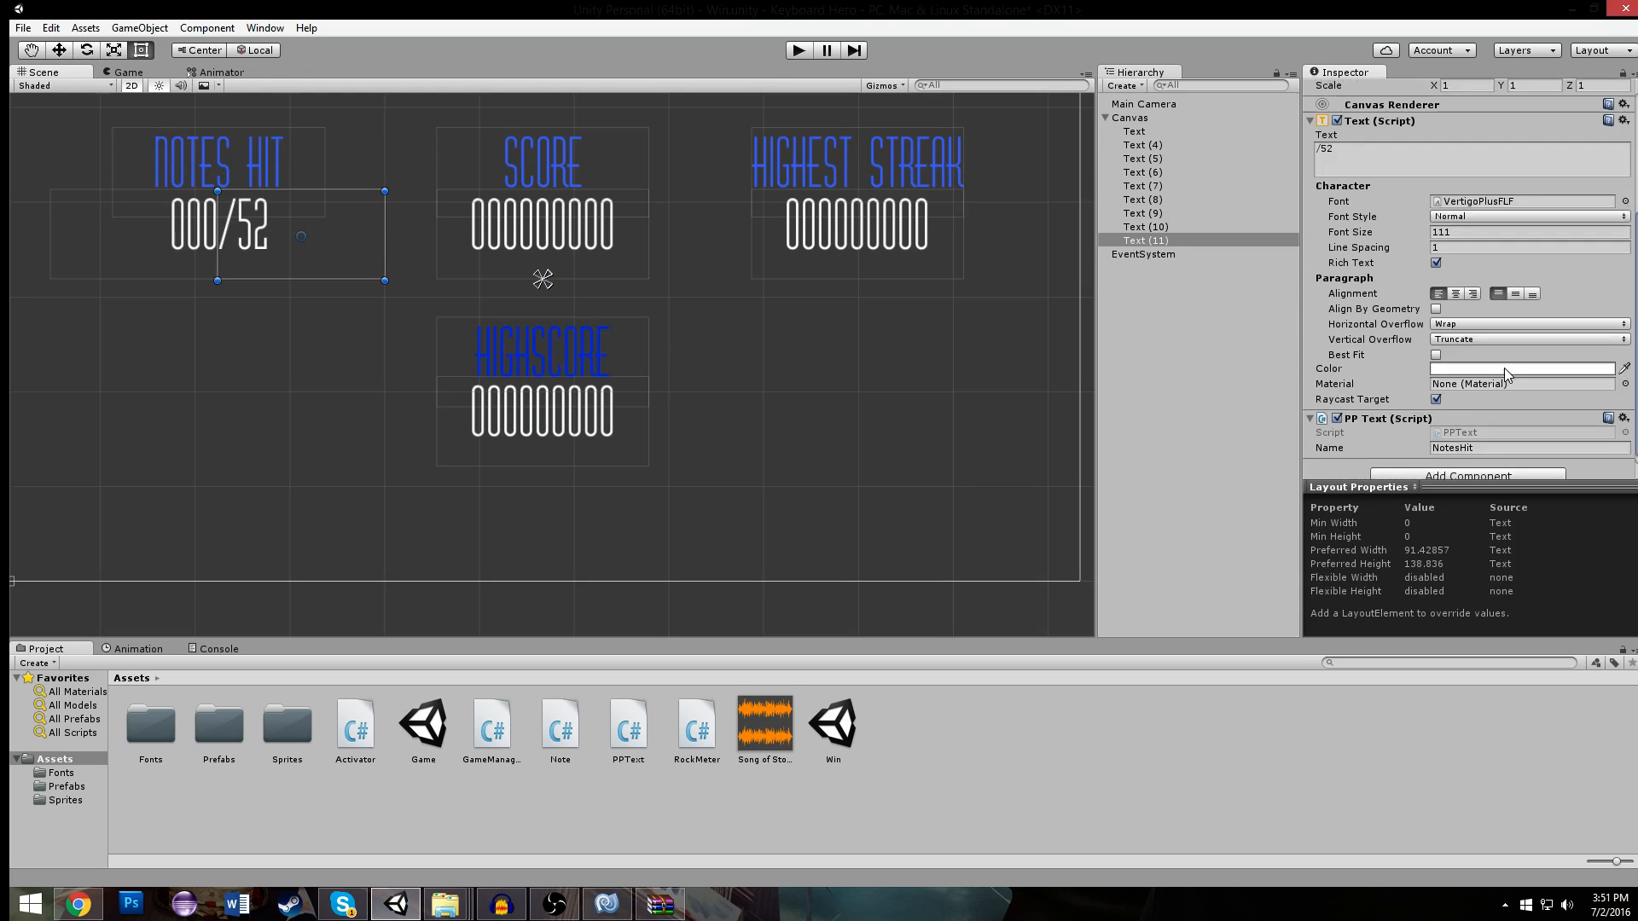
pyautogui.rightClick(1400, 408)
pyautogui.click(1455, 442)
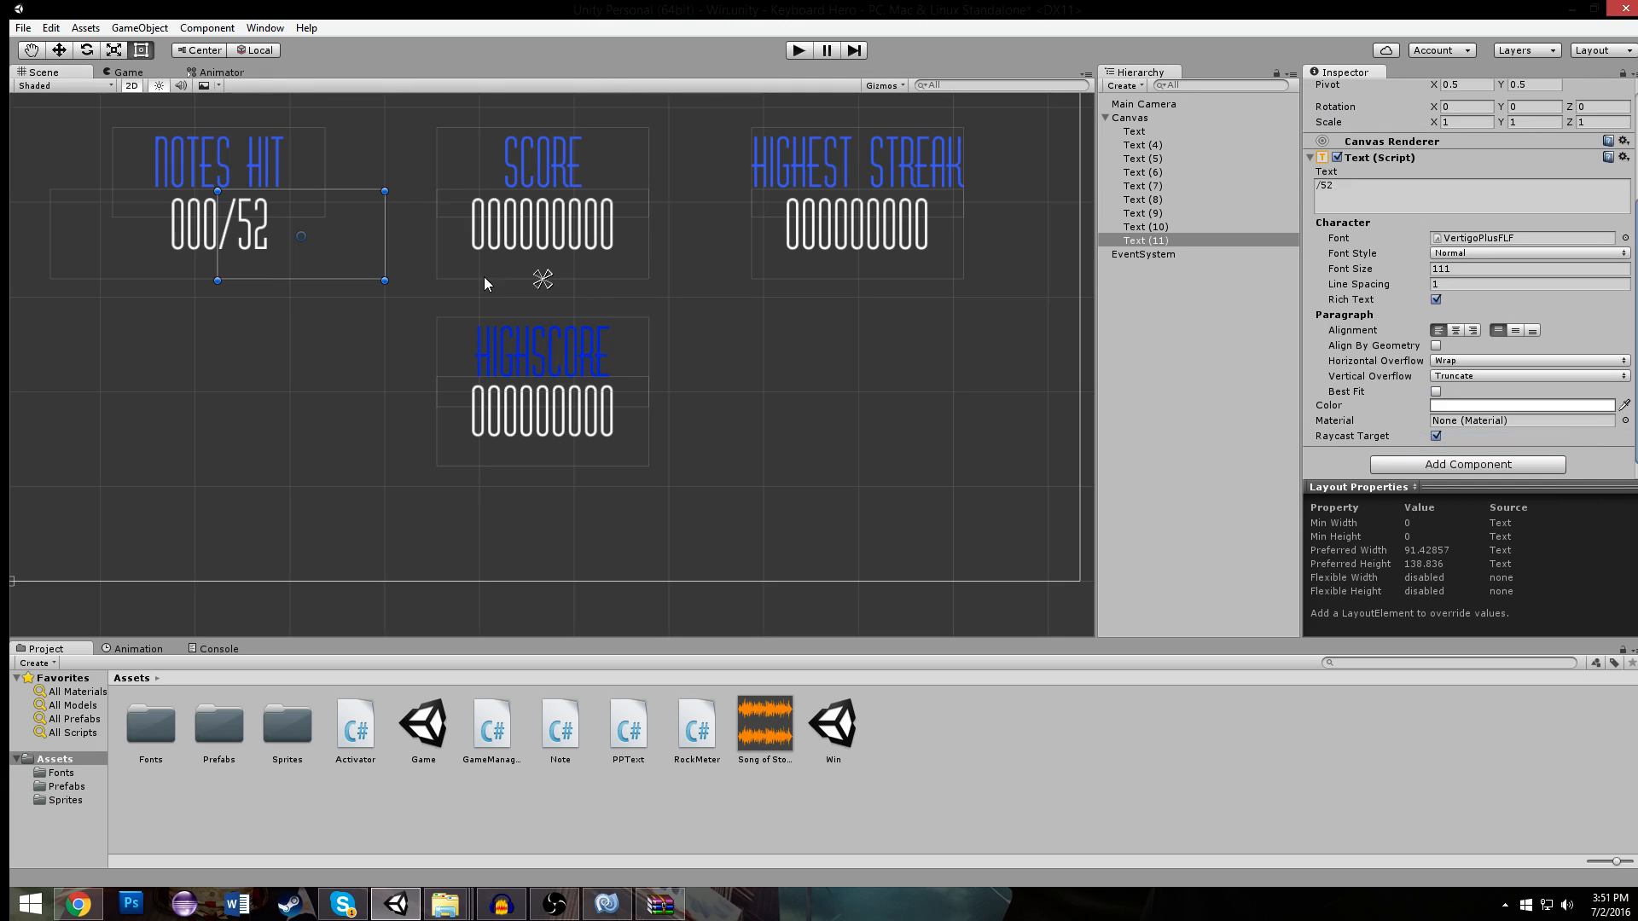
# - Run the Win scene to check the displayed statistics, and stop it
pyautogui.click(325, 309)
pyautogui.click(798, 50)
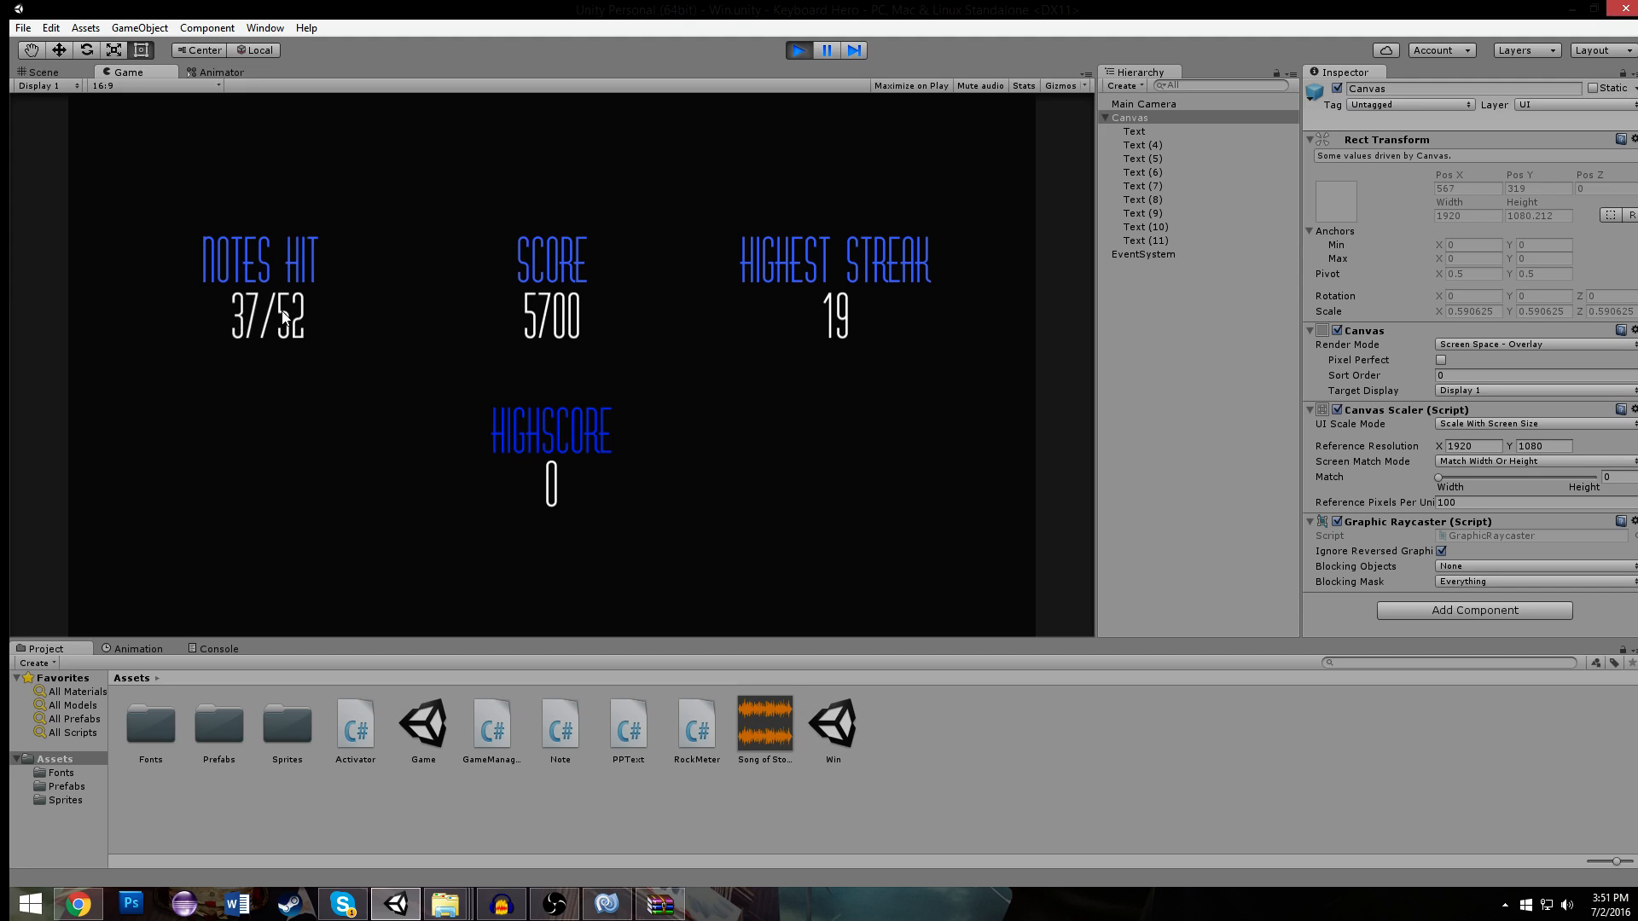
pyautogui.click(793, 51)
# - Open the Game scene, playtest the song through to the Win scene to check the high score, and stop the playtest
pyautogui.doubleClick(423, 725)
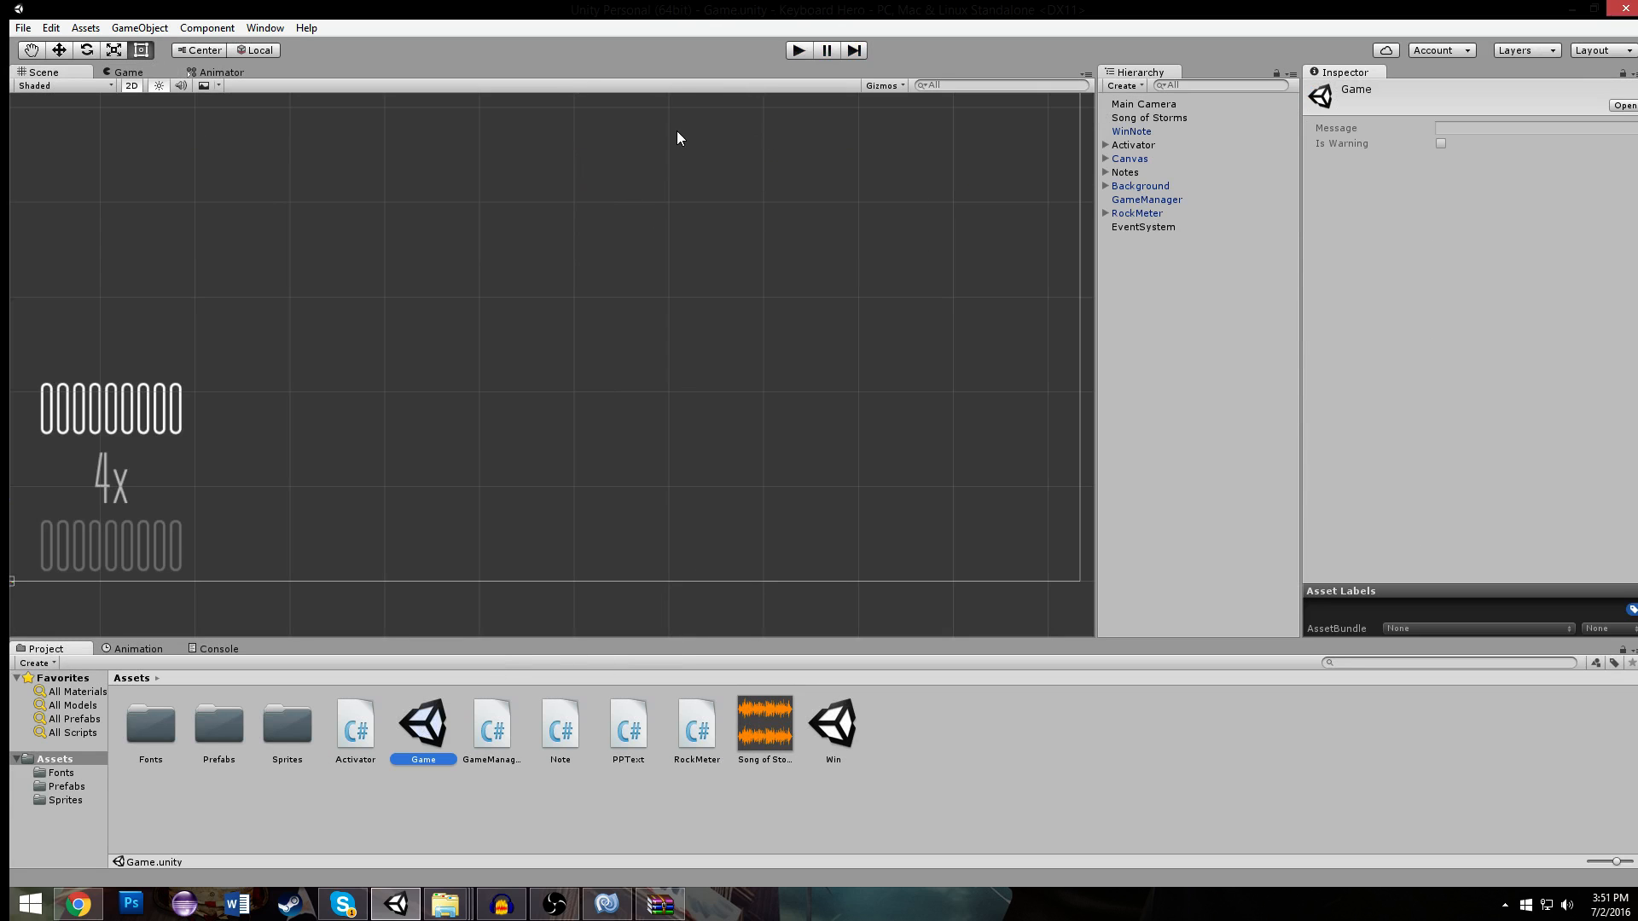
pyautogui.click(790, 52)
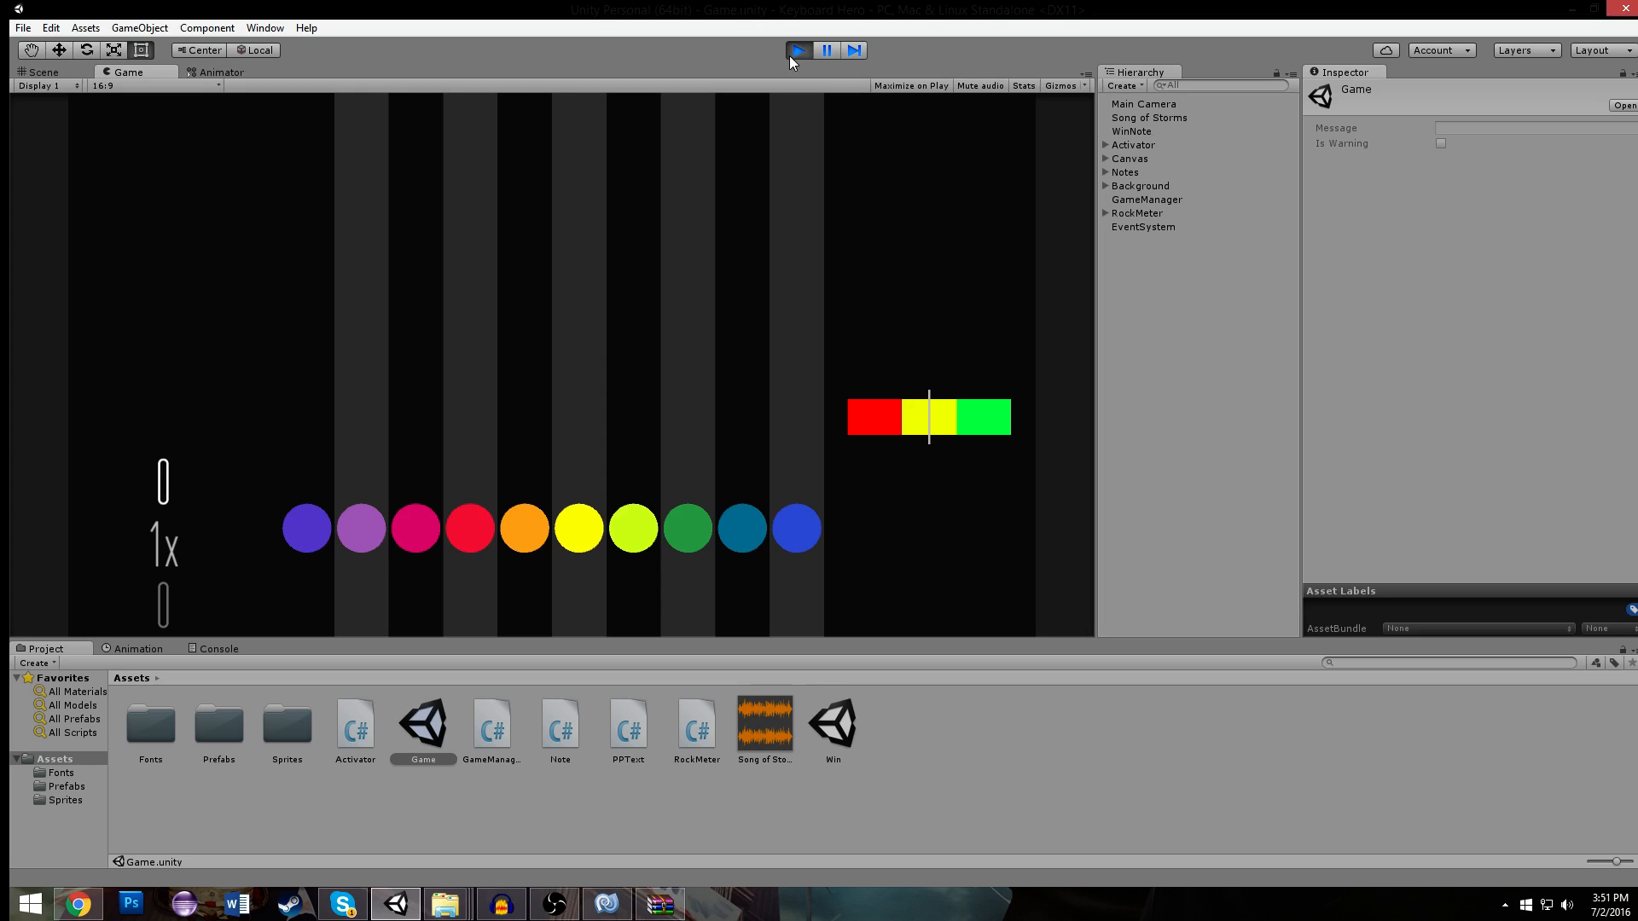
pyautogui.press('f')
pyautogui.press('g')
pyautogui.press('l')
pyautogui.press('f')
pyautogui.press('g')
pyautogui.press('l')
pyautogui.press('l')
pyautogui.press(';')
pyautogui.press('l')
pyautogui.press(';')
pyautogui.press('l')
pyautogui.press('j')
pyautogui.press('g')
pyautogui.press('g')
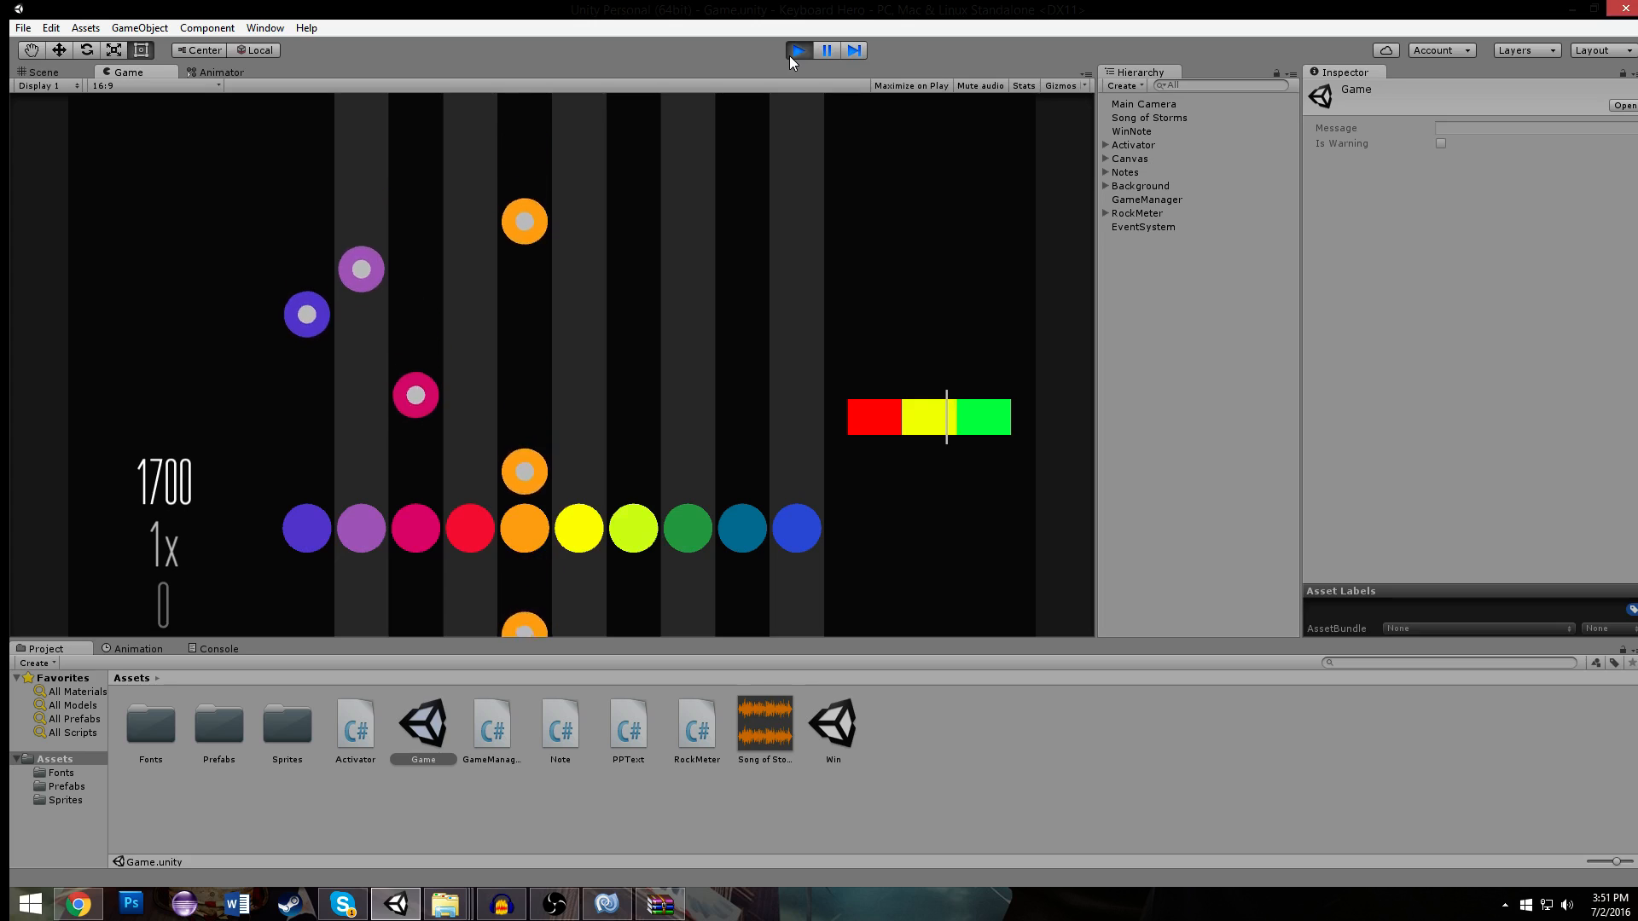
pyautogui.press('d')
pyautogui.press('s')
pyautogui.press('a')
pyautogui.press('s')
pyautogui.press('g')
pyautogui.press('g')
pyautogui.press('d')
pyautogui.press('s')
pyautogui.press('g')
pyautogui.press('a')
pyautogui.press('f')
pyautogui.press('g')
pyautogui.press('l')
pyautogui.press('f')
pyautogui.press('g')
pyautogui.press('l')
pyautogui.press('l')
pyautogui.press(';')
pyautogui.press('l')
pyautogui.press(';')
pyautogui.press('l')
pyautogui.press('g')
pyautogui.press('g')
pyautogui.press('d')
pyautogui.press('a')
pyautogui.press('s')
pyautogui.press('g')
pyautogui.press('a')
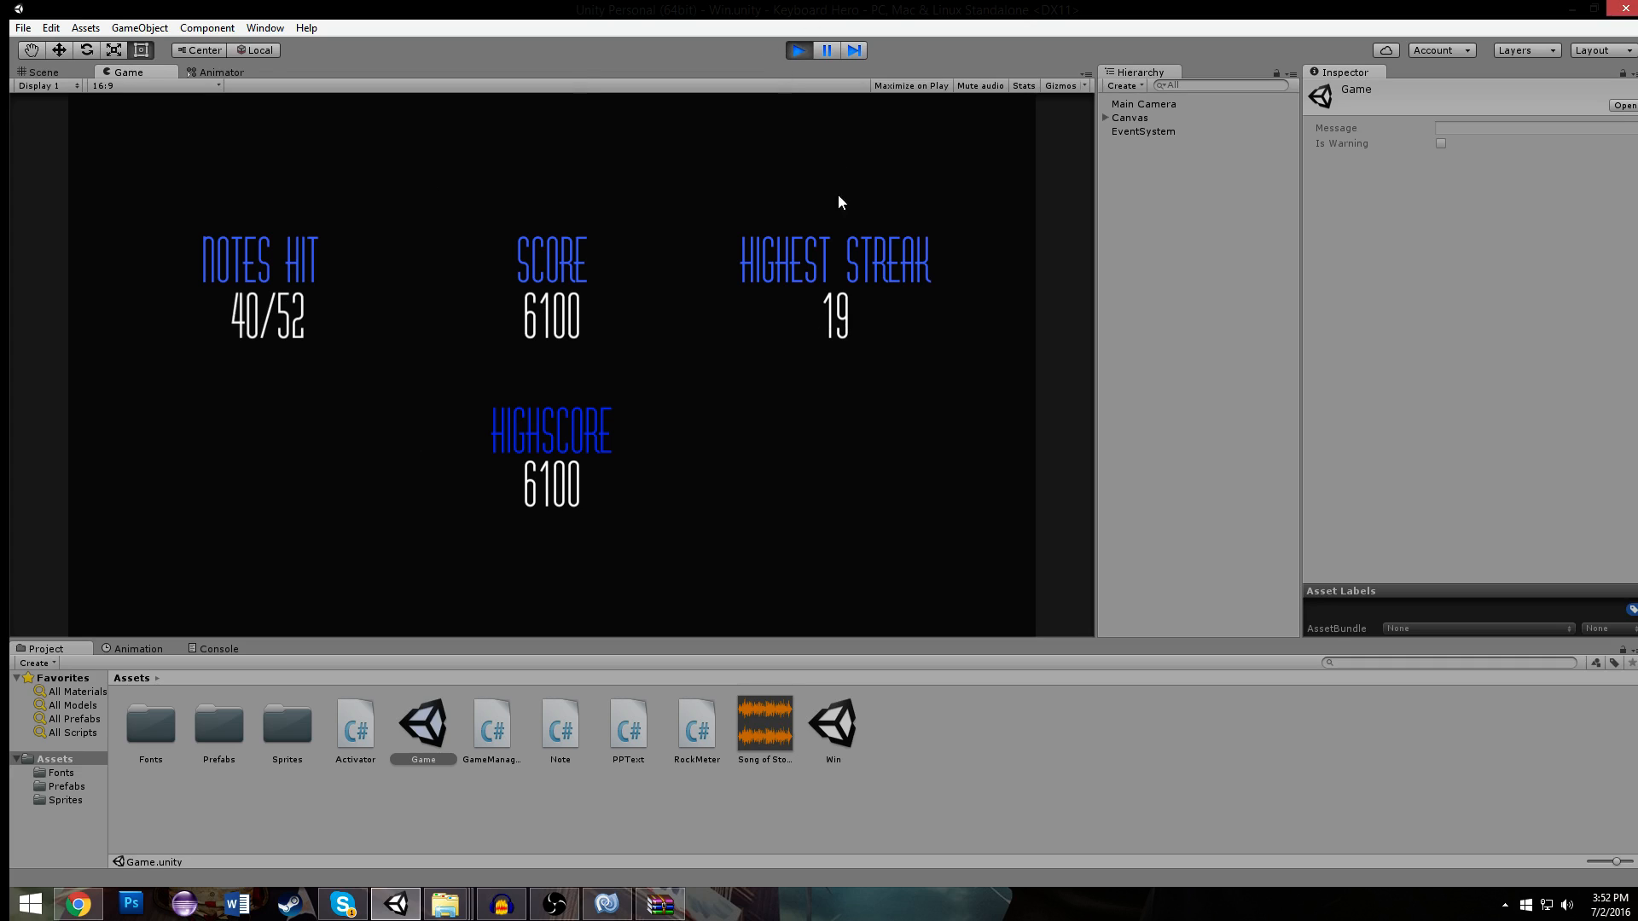
pyautogui.click(803, 49)
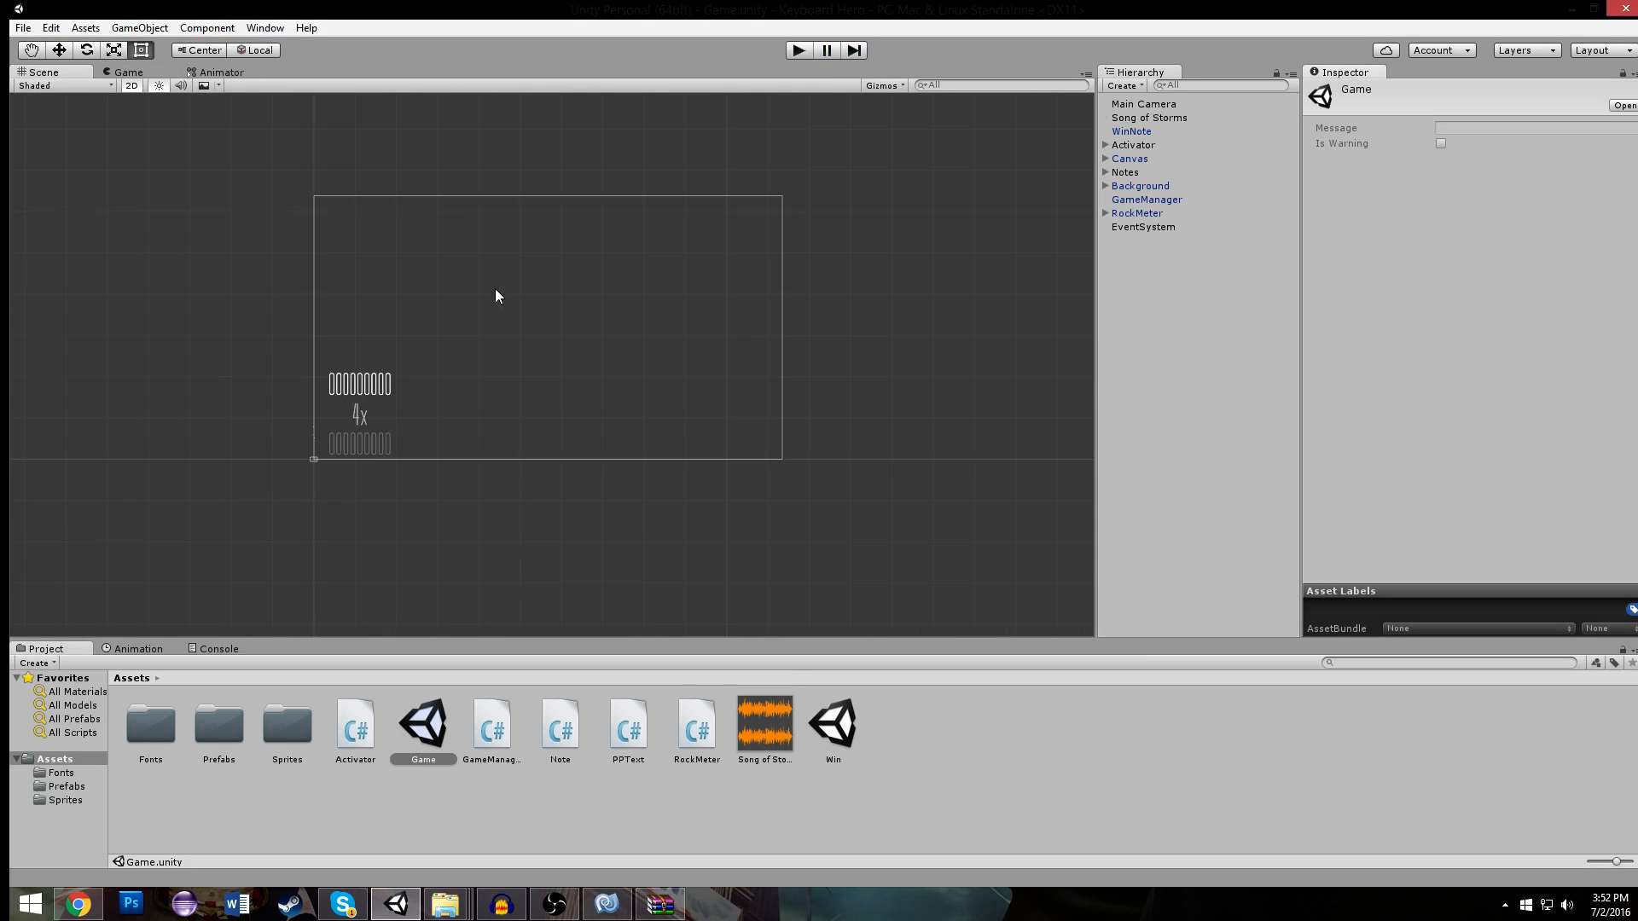
# - Open the Win scene and place a copy of the SCORE heading above the original, near the canvas's upper edge
pyautogui.doubleClick(833, 725)
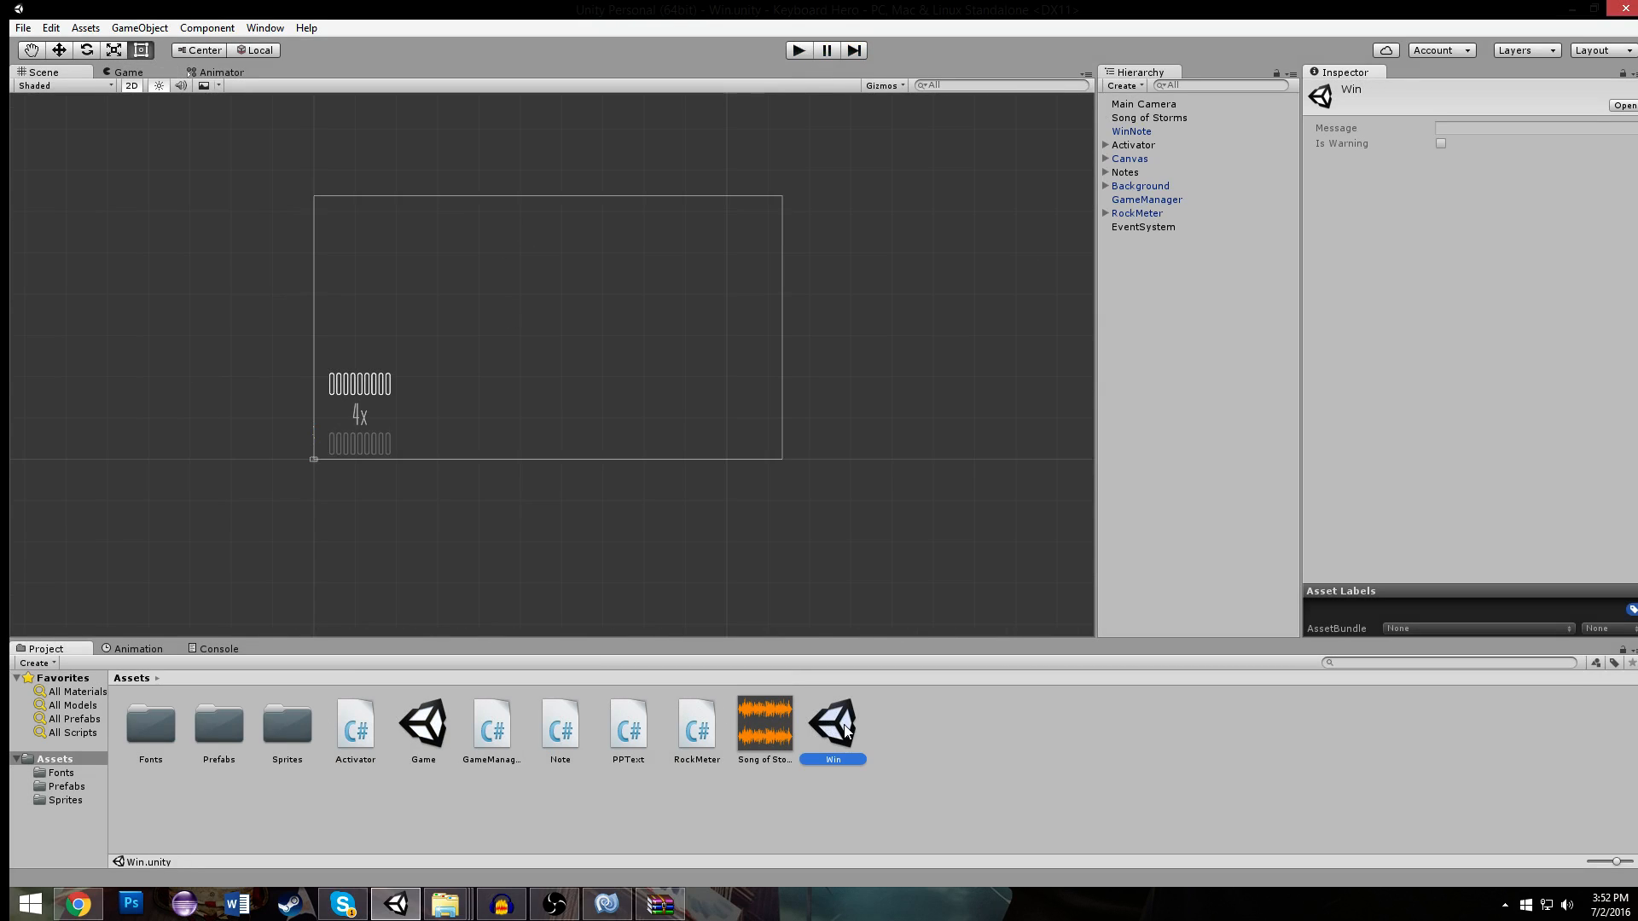
pyautogui.scroll(3, 581, 150)
pyautogui.click(608, 317)
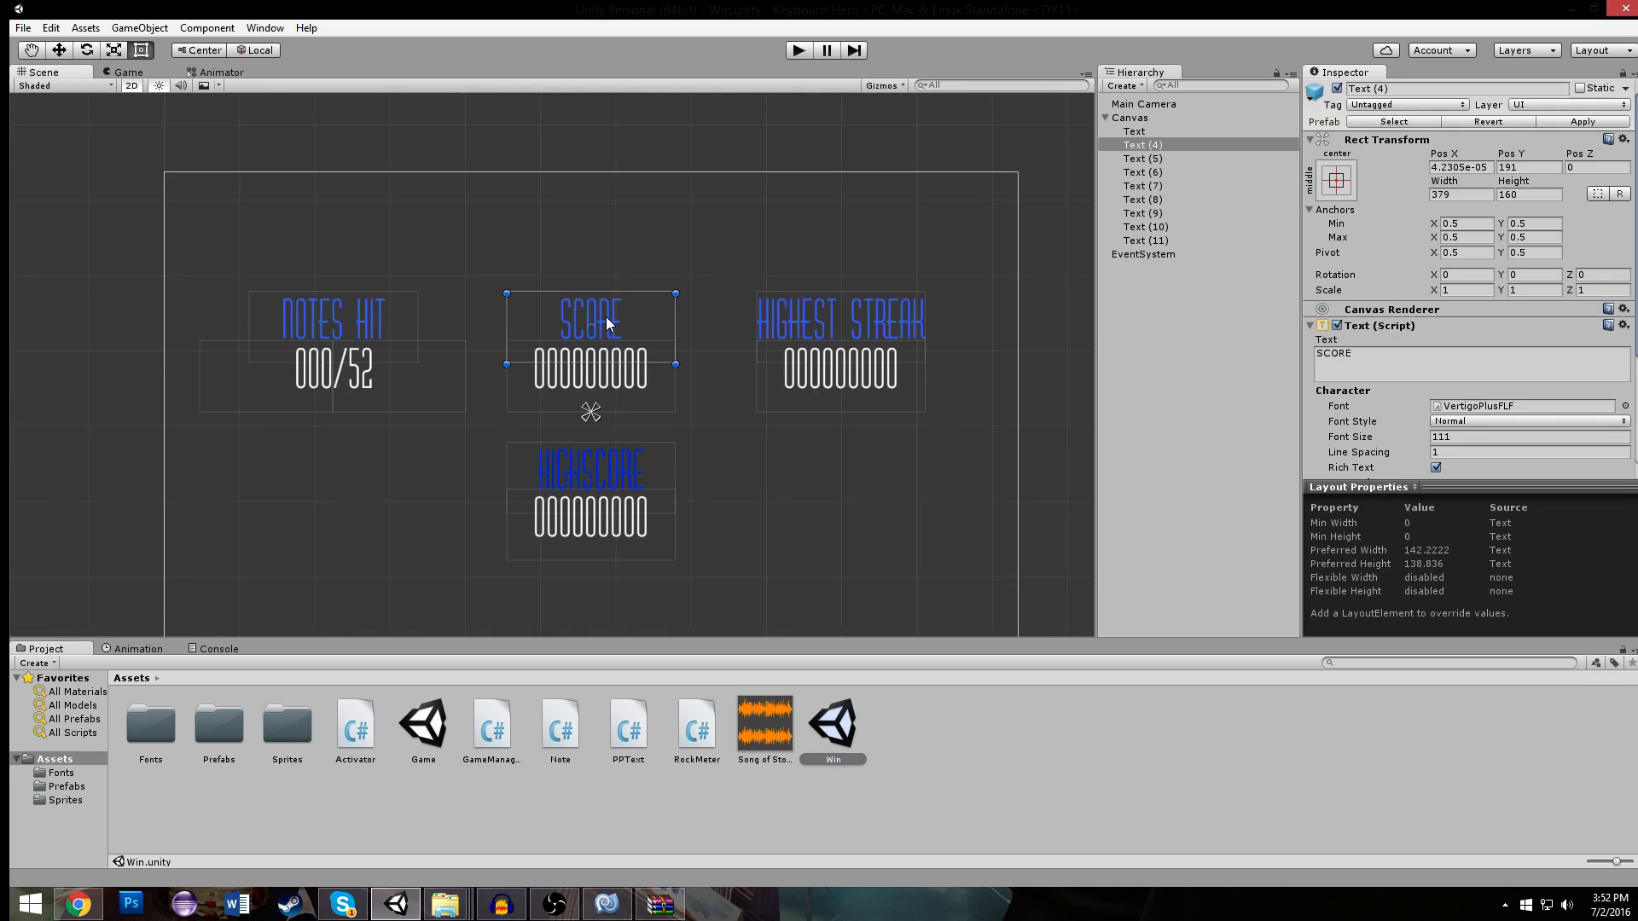
pyautogui.moveTo(608, 318); pyautogui.dragTo(608, 212)
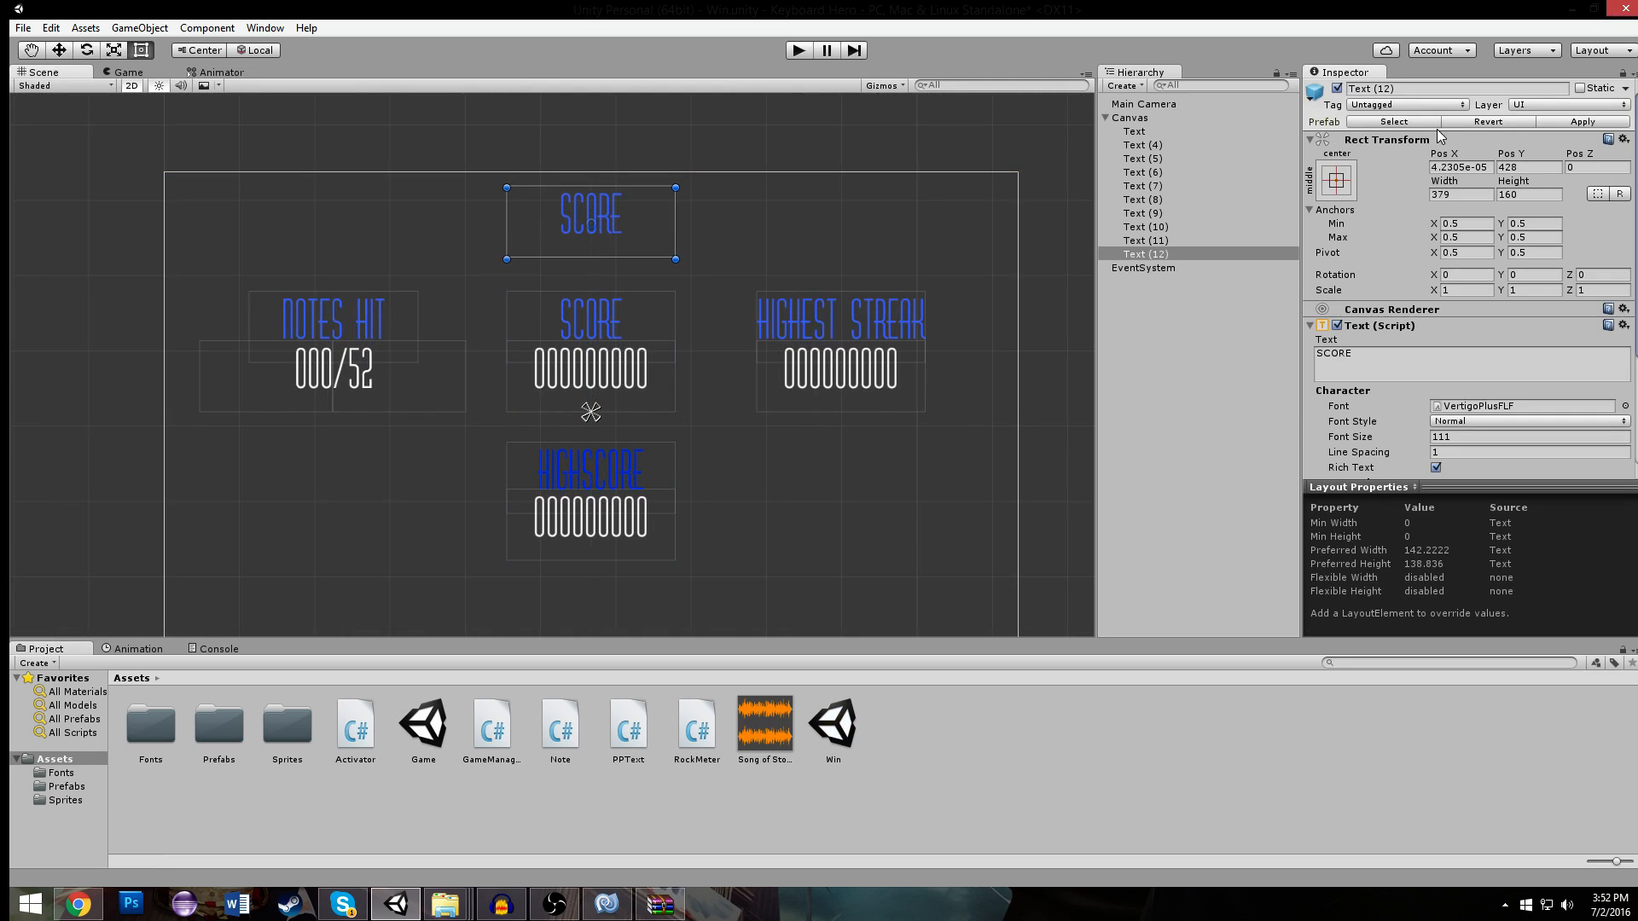
# - Change the copied heading's text to SONG OF STORMS and enlarge its box to about 723 by 193
pyautogui.click(1439, 368)
pyautogui.write('s')
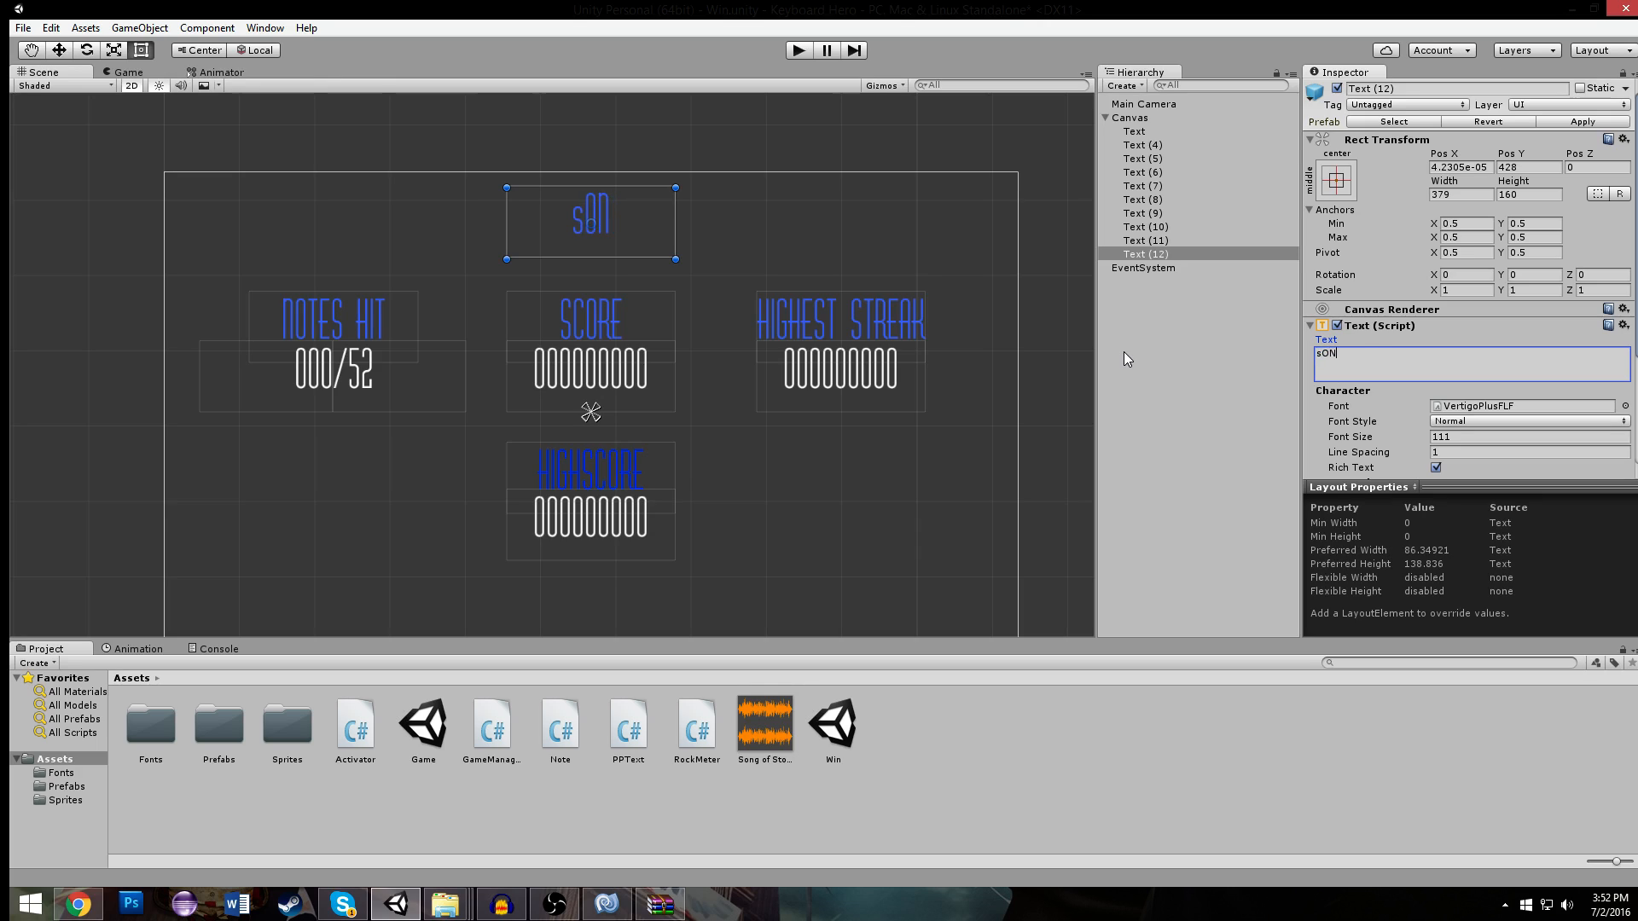
pyautogui.write('ong of')
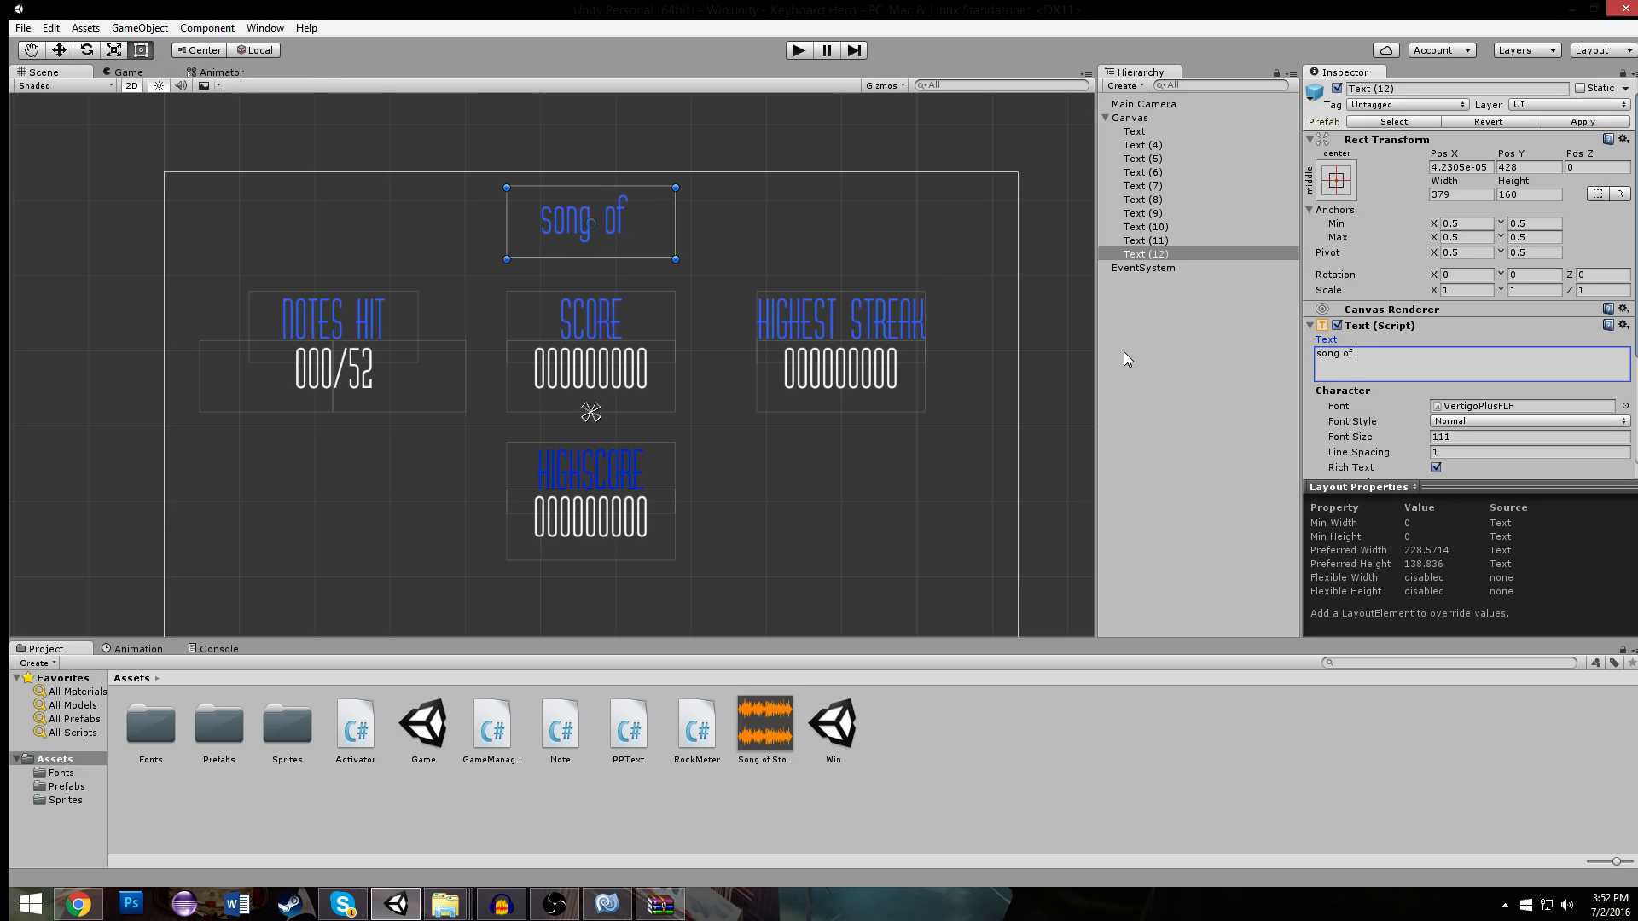
pyautogui.press('BackSpace')
pyautogui.press('BackSpace')
pyautogui.press('BackSpace')
pyautogui.press('BackSpace')
pyautogui.press('BackSpace')
pyautogui.press('BackSpace')
pyautogui.press('BackSpace')
pyautogui.write('SONG OF')
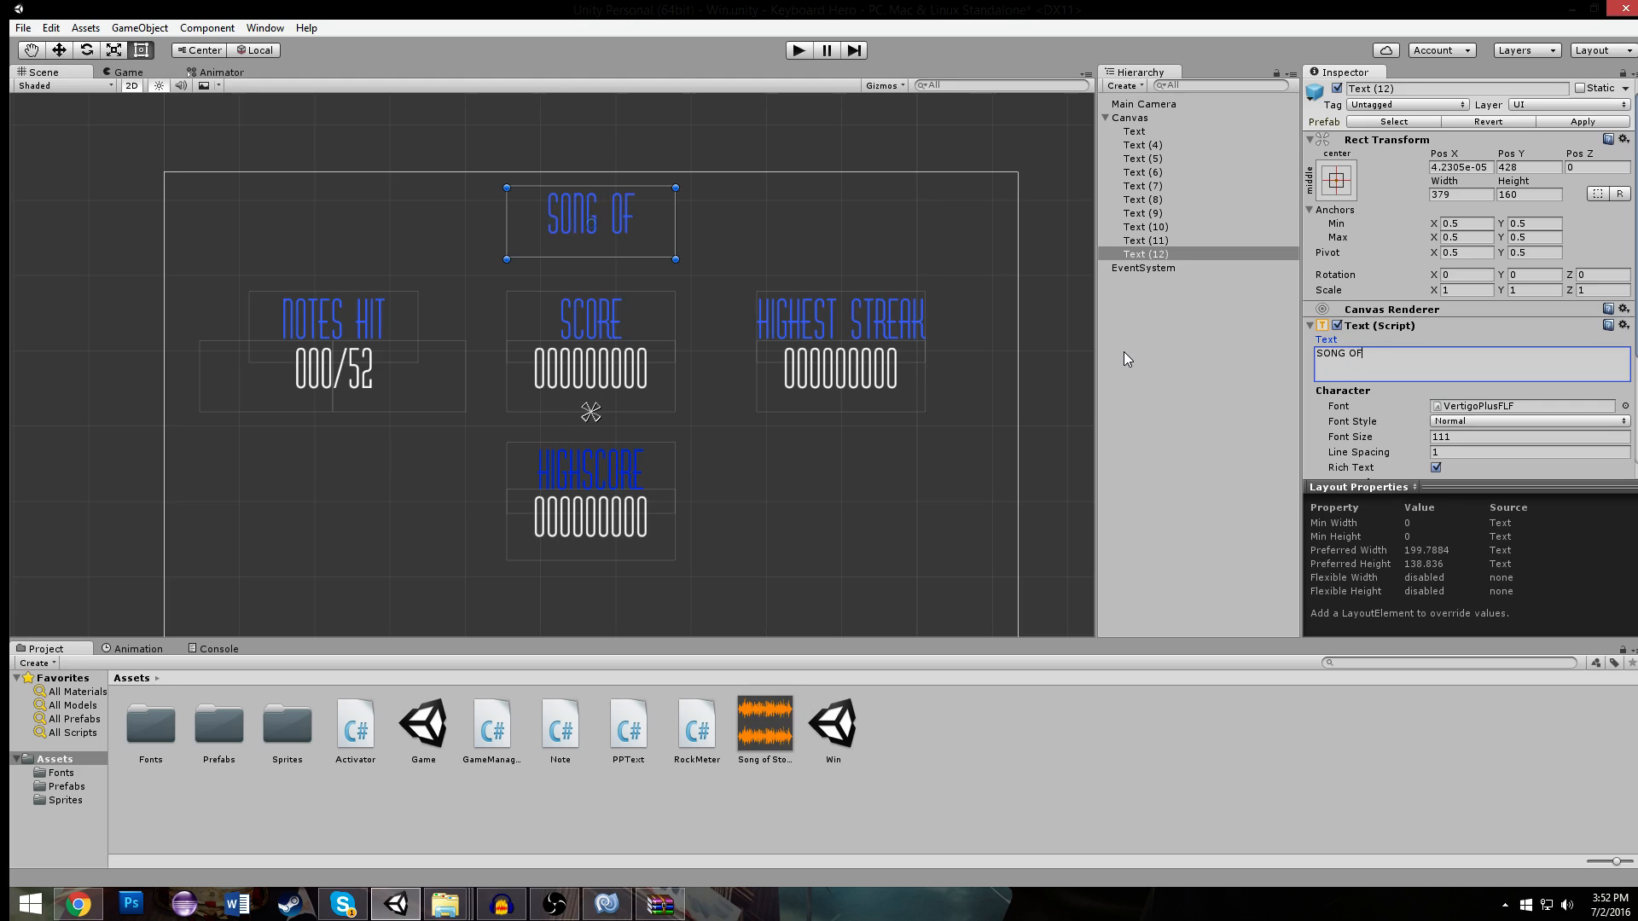
pyautogui.write(' STORMS')
pyautogui.moveTo(673, 227); pyautogui.dragTo(826, 222)
pyautogui.moveTo(750, 227); pyautogui.dragTo(654, 267)
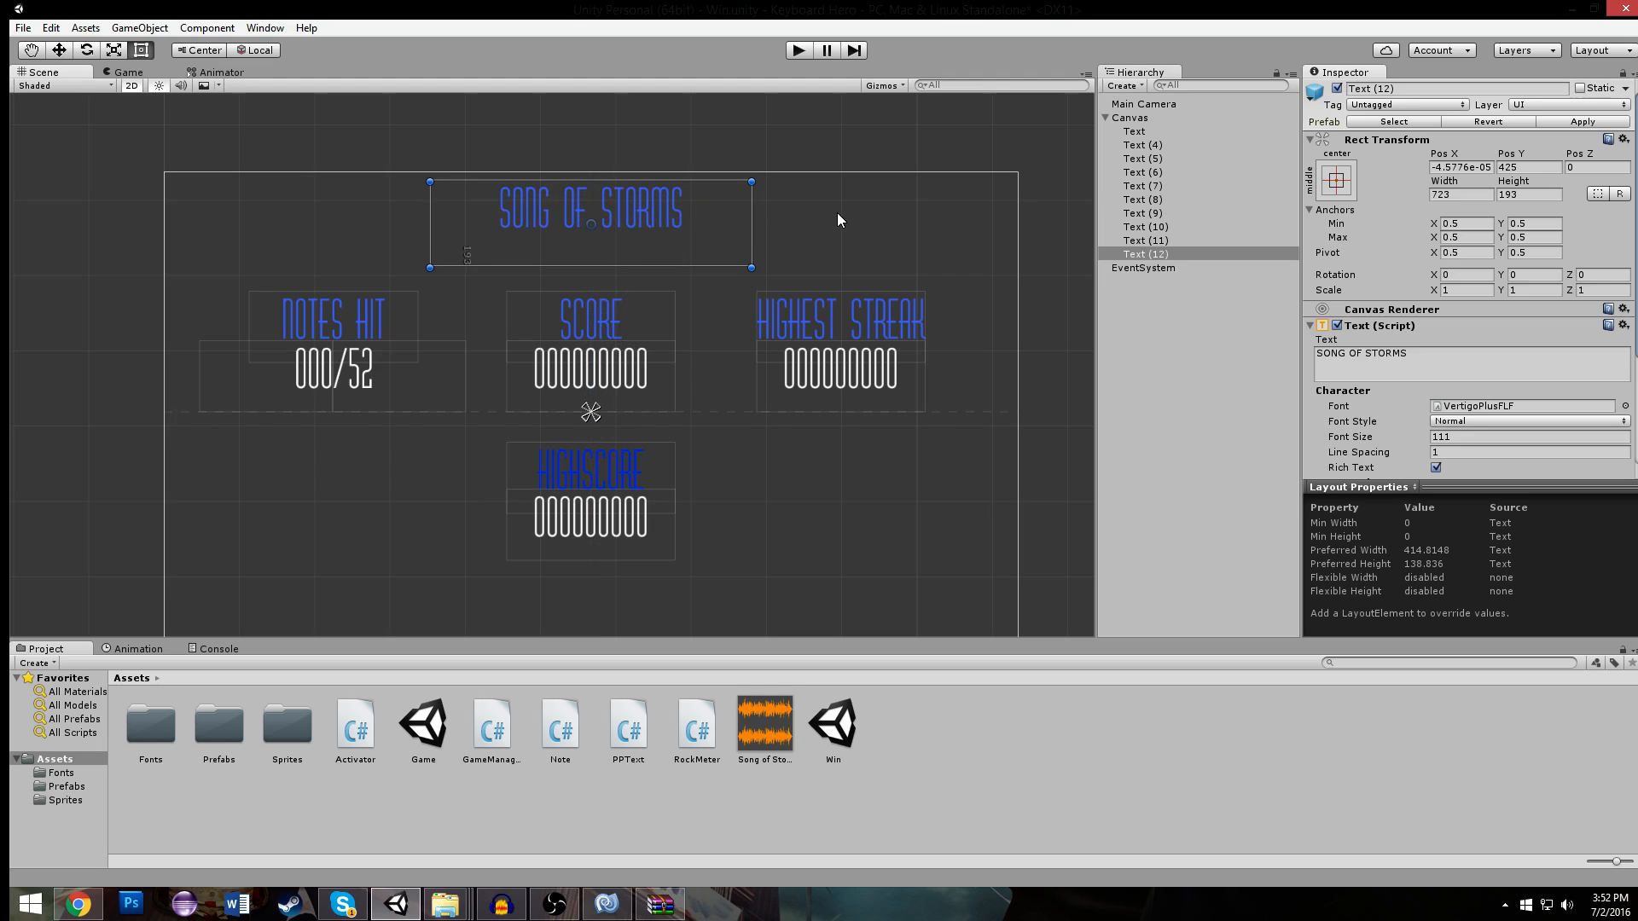
# - Give the SONG OF STORMS title a lighter, less saturated blue color
pyautogui.scroll(-3, 1531, 424)
pyautogui.click(1450, 470)
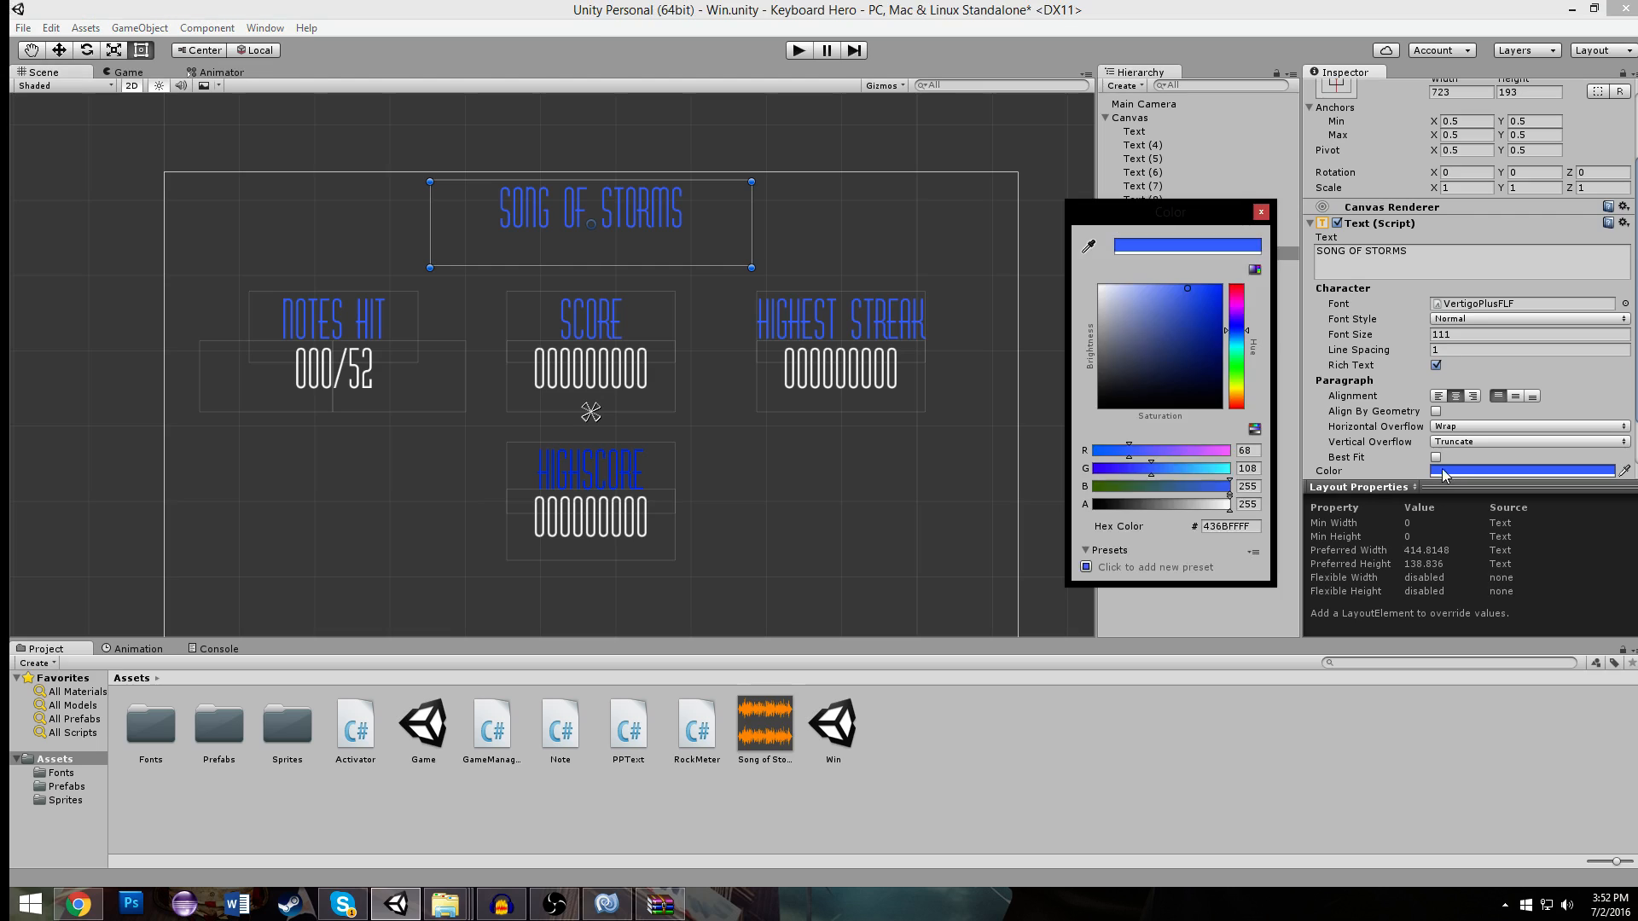
pyautogui.click(1160, 296)
pyautogui.click(1261, 212)
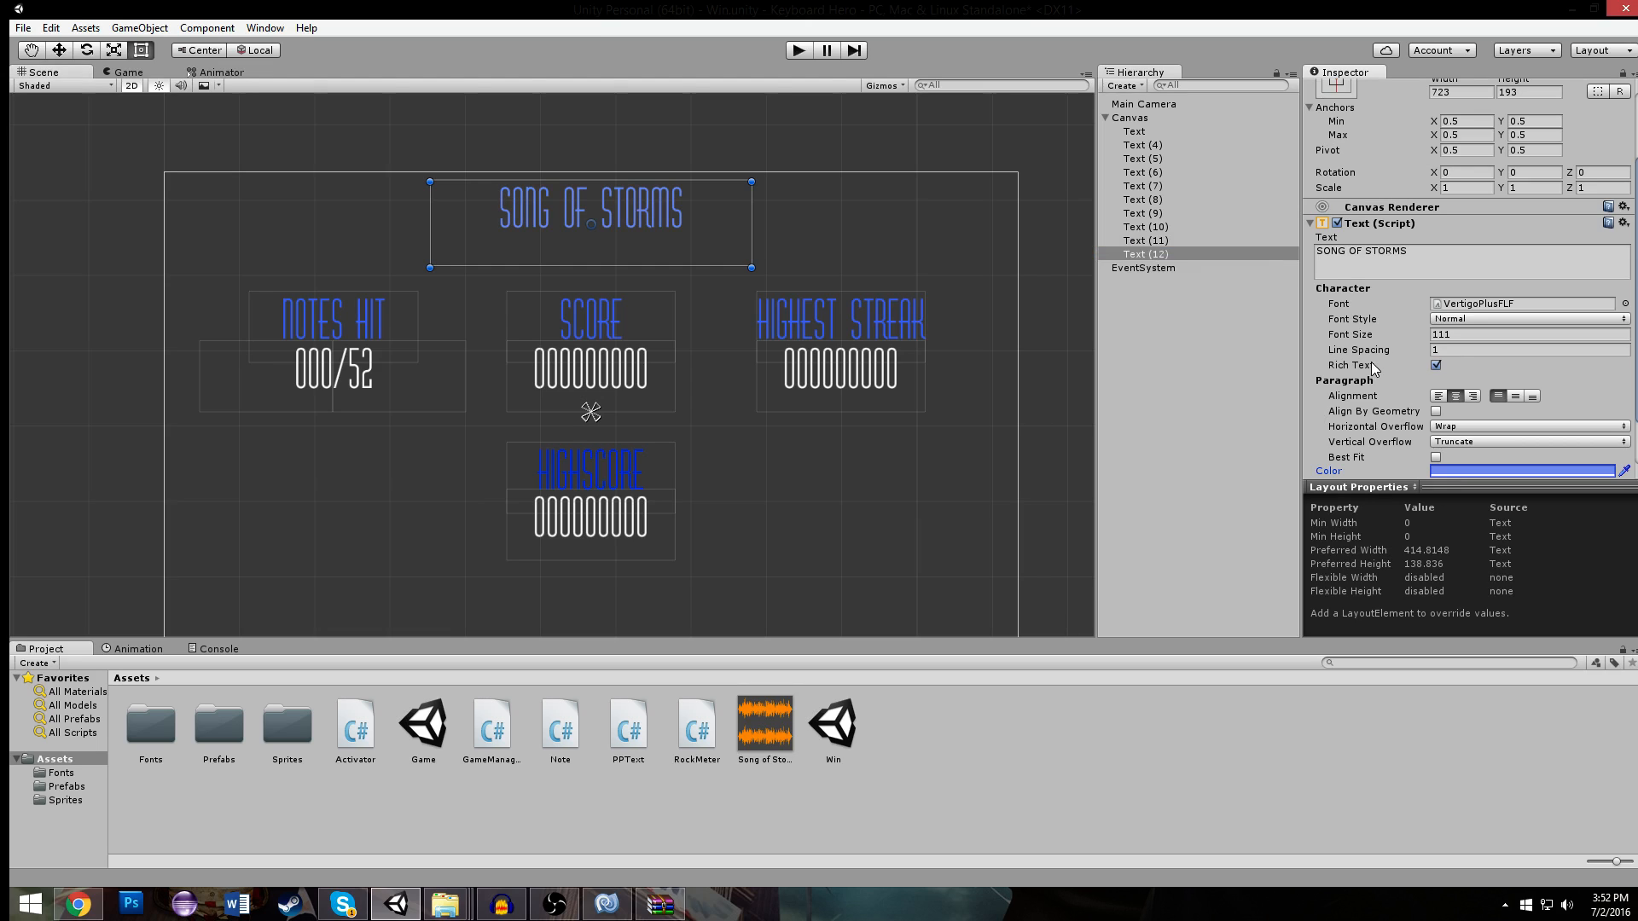
# - Raise the SONG OF STORMS title's font size to 149 and enlarge its text box to fit
pyautogui.scroll(-3, 1406, 292)
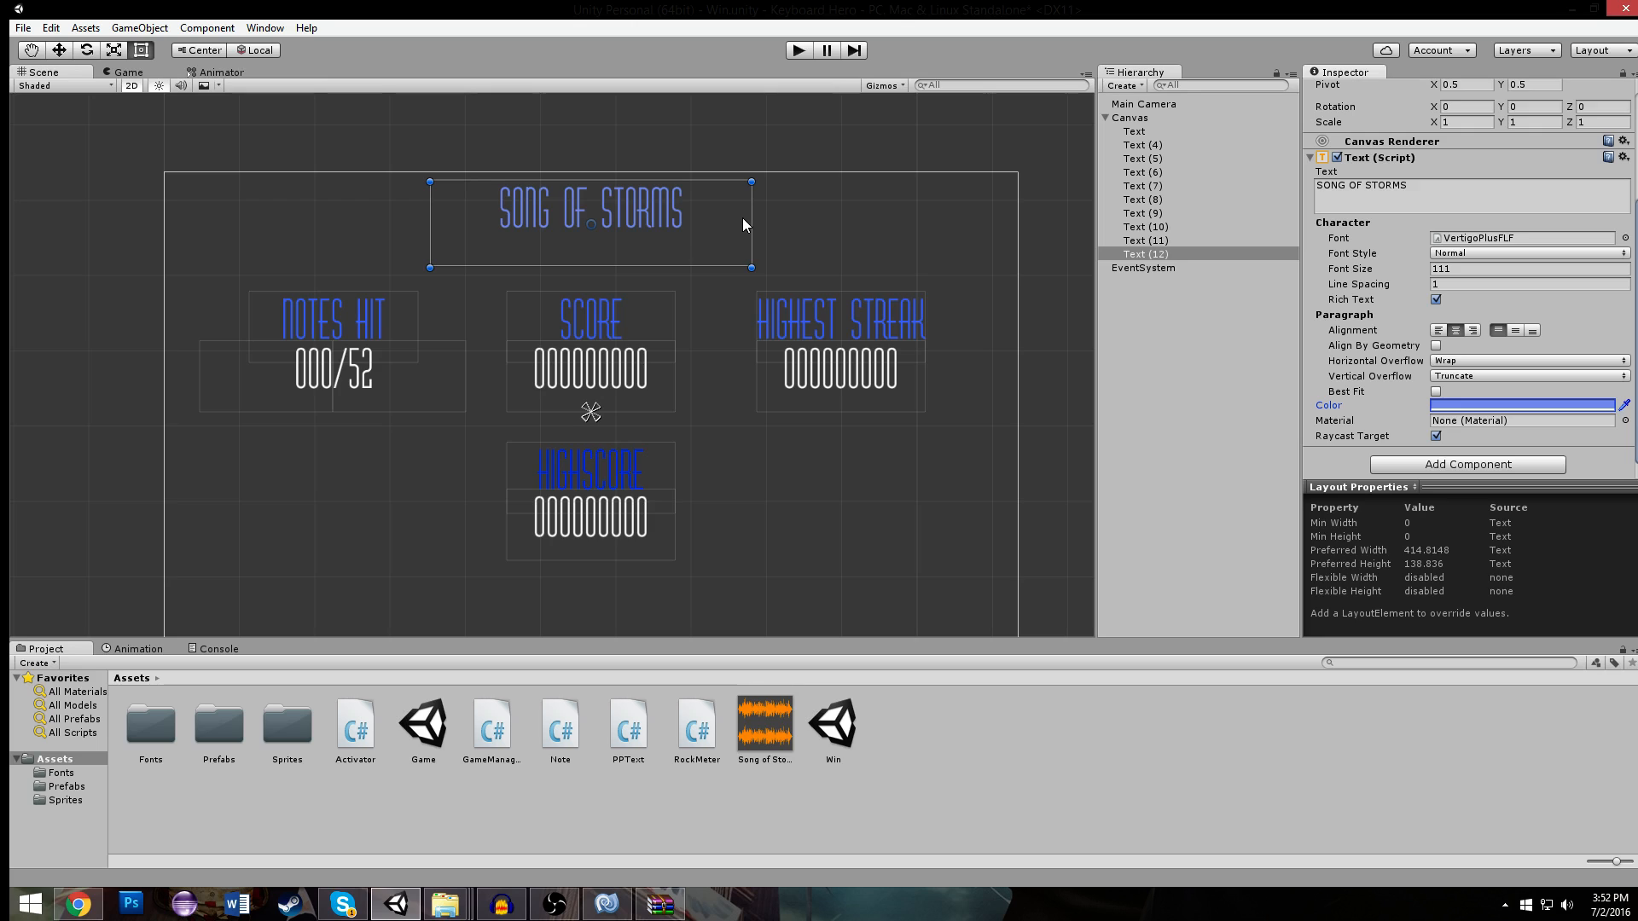
pyautogui.scroll(2, 1382, 341)
pyautogui.moveTo(1358, 320); pyautogui.dragTo(1397, 318)
pyautogui.moveTo(751, 224); pyautogui.dragTo(845, 221)
pyautogui.moveTo(758, 269); pyautogui.dragTo(708, 237)
# - Run the Win scene to check how the song title looks above the statistics, and stop it
pyautogui.click(798, 51)
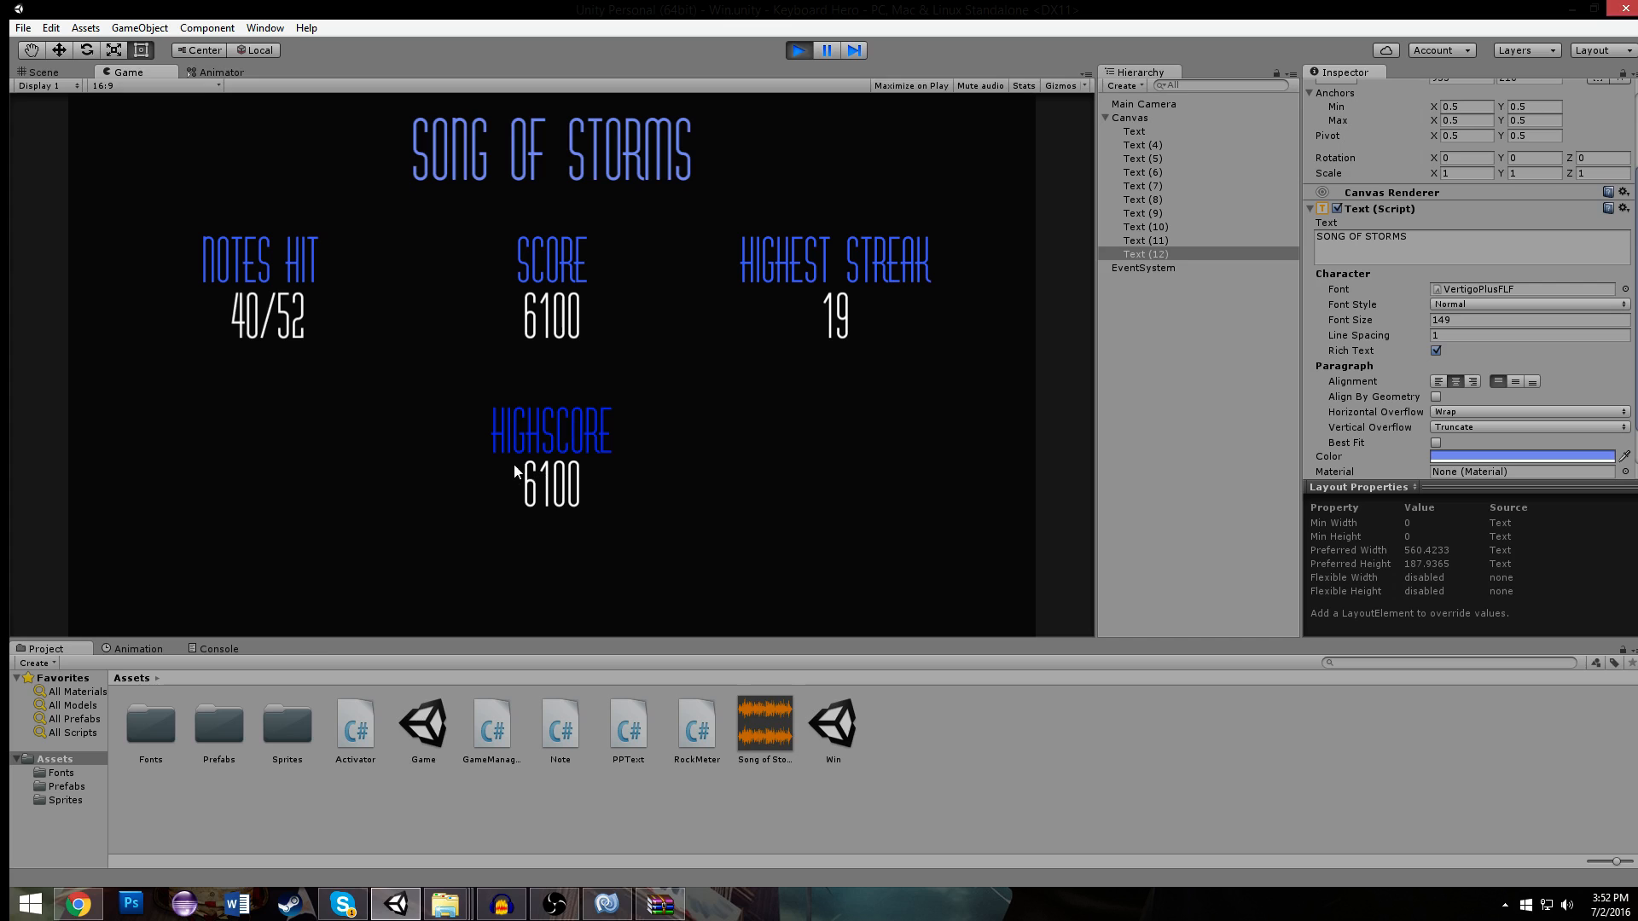
pyautogui.click(791, 49)
pyautogui.scroll(-6, 731, 481)
# - Add a UI Button to the Win scene's Canvas
pyautogui.click(731, 482)
pyautogui.moveTo(741, 483); pyautogui.dragTo(729, 429, button='middle')
pyautogui.scroll(-5, 935, 250)
pyautogui.scroll(2, 934, 255)
pyautogui.click(1122, 86)
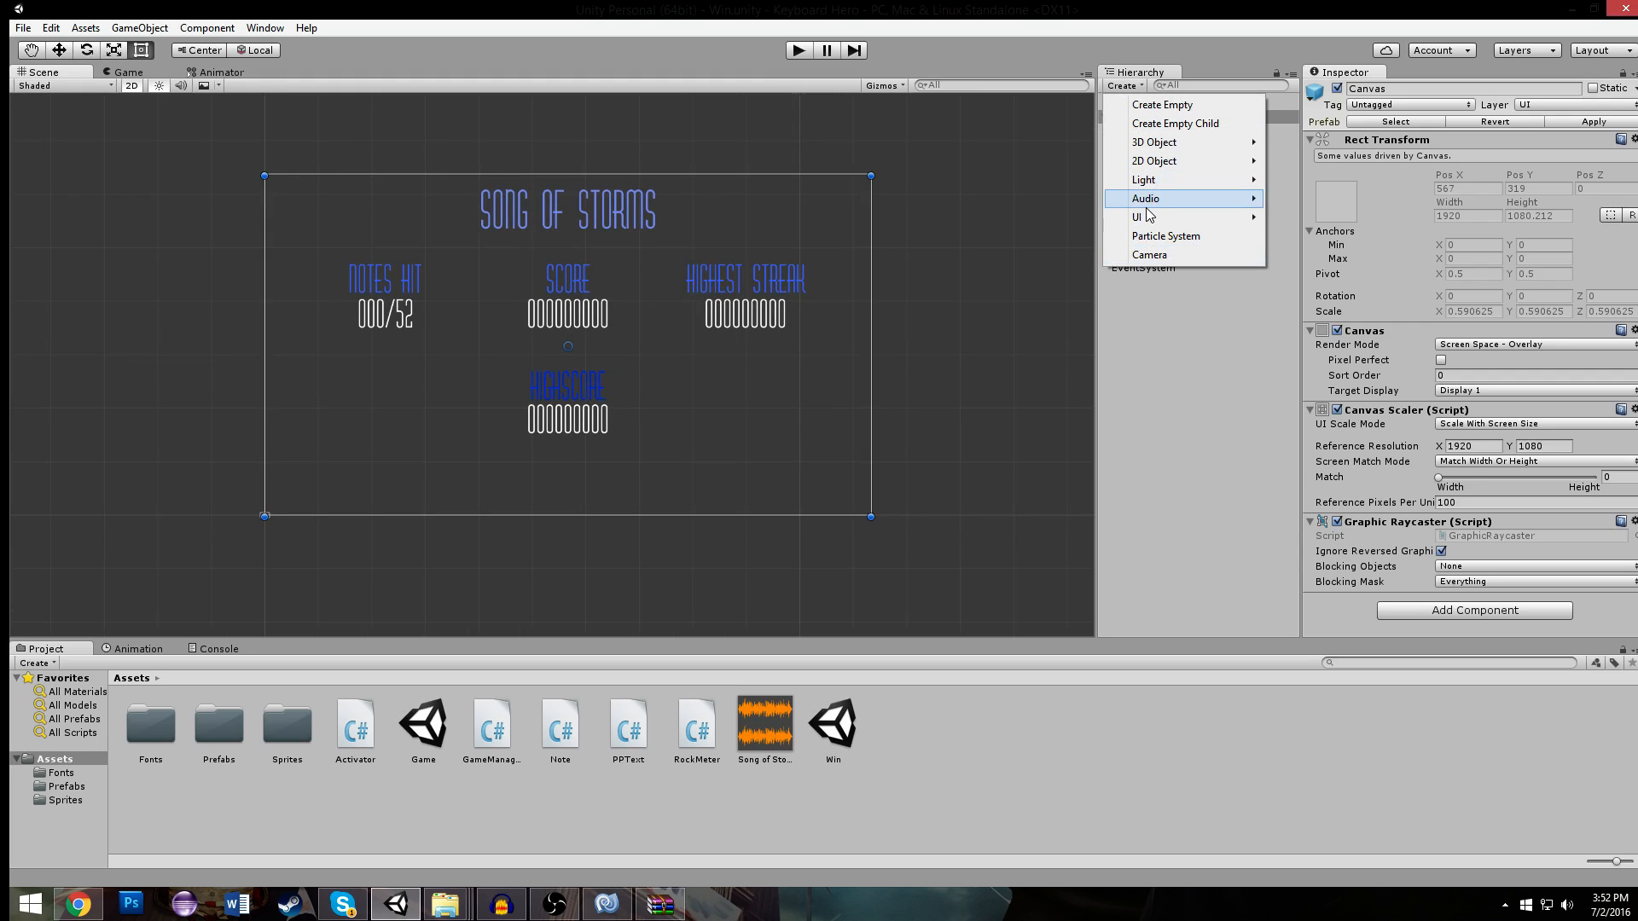
pyautogui.moveTo(1147, 218)
pyautogui.click(1296, 274)
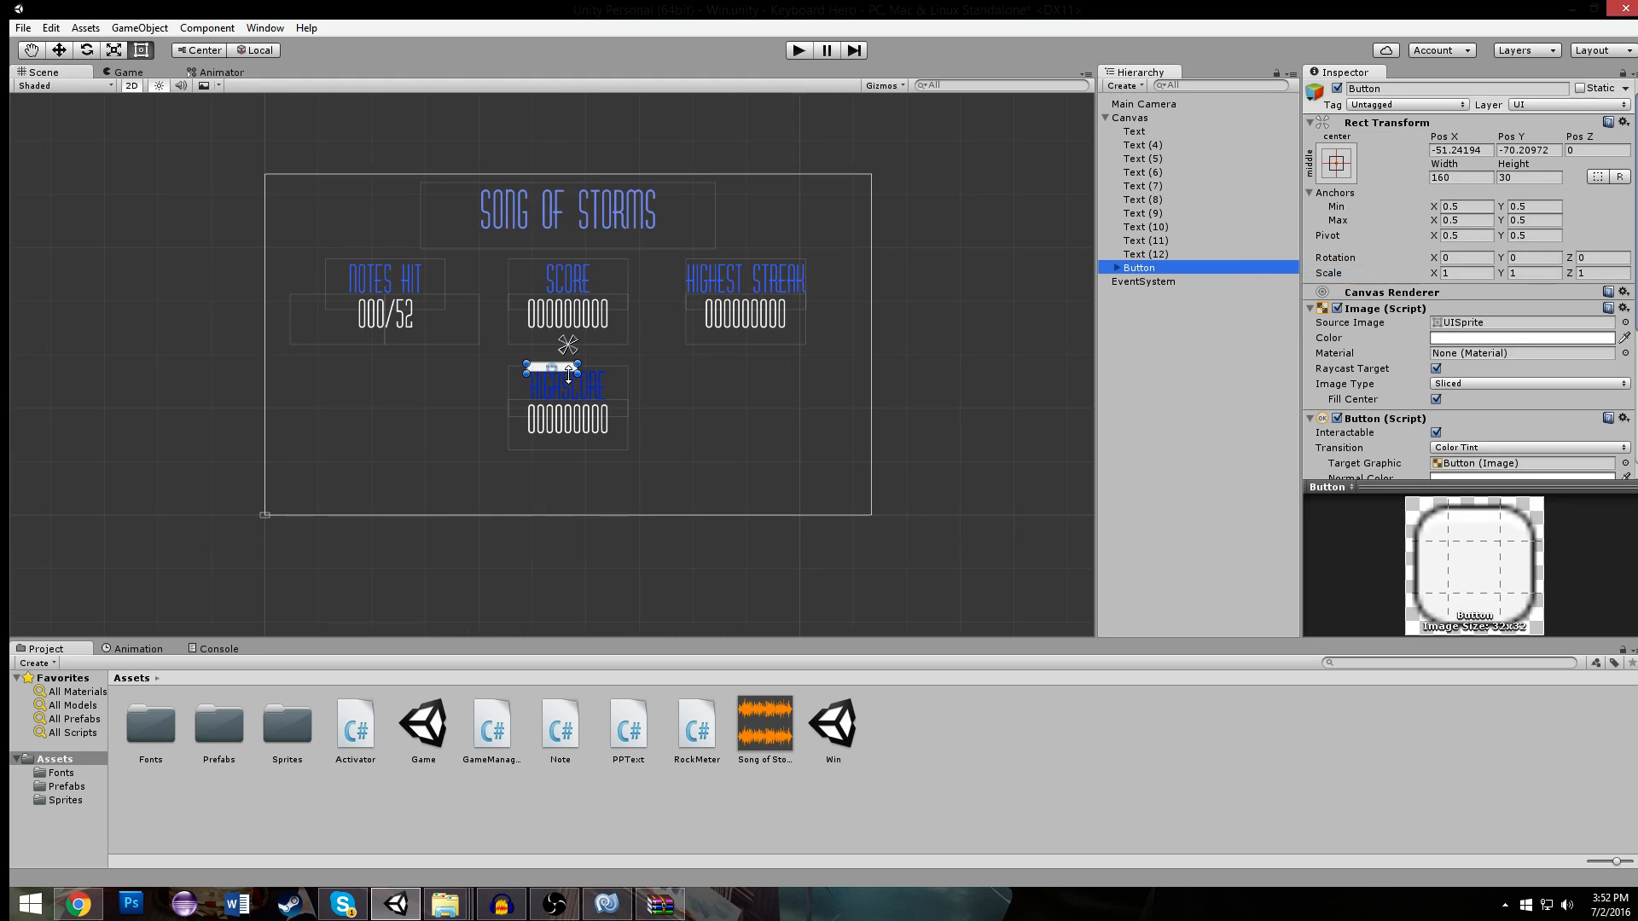
# - Center the button below the HIGHSCORE value at about Y -425 and enlarge it to about 361 by 76
pyautogui.scroll(3, 567, 375)
pyautogui.moveTo(567, 375); pyautogui.dragTo(621, 579)
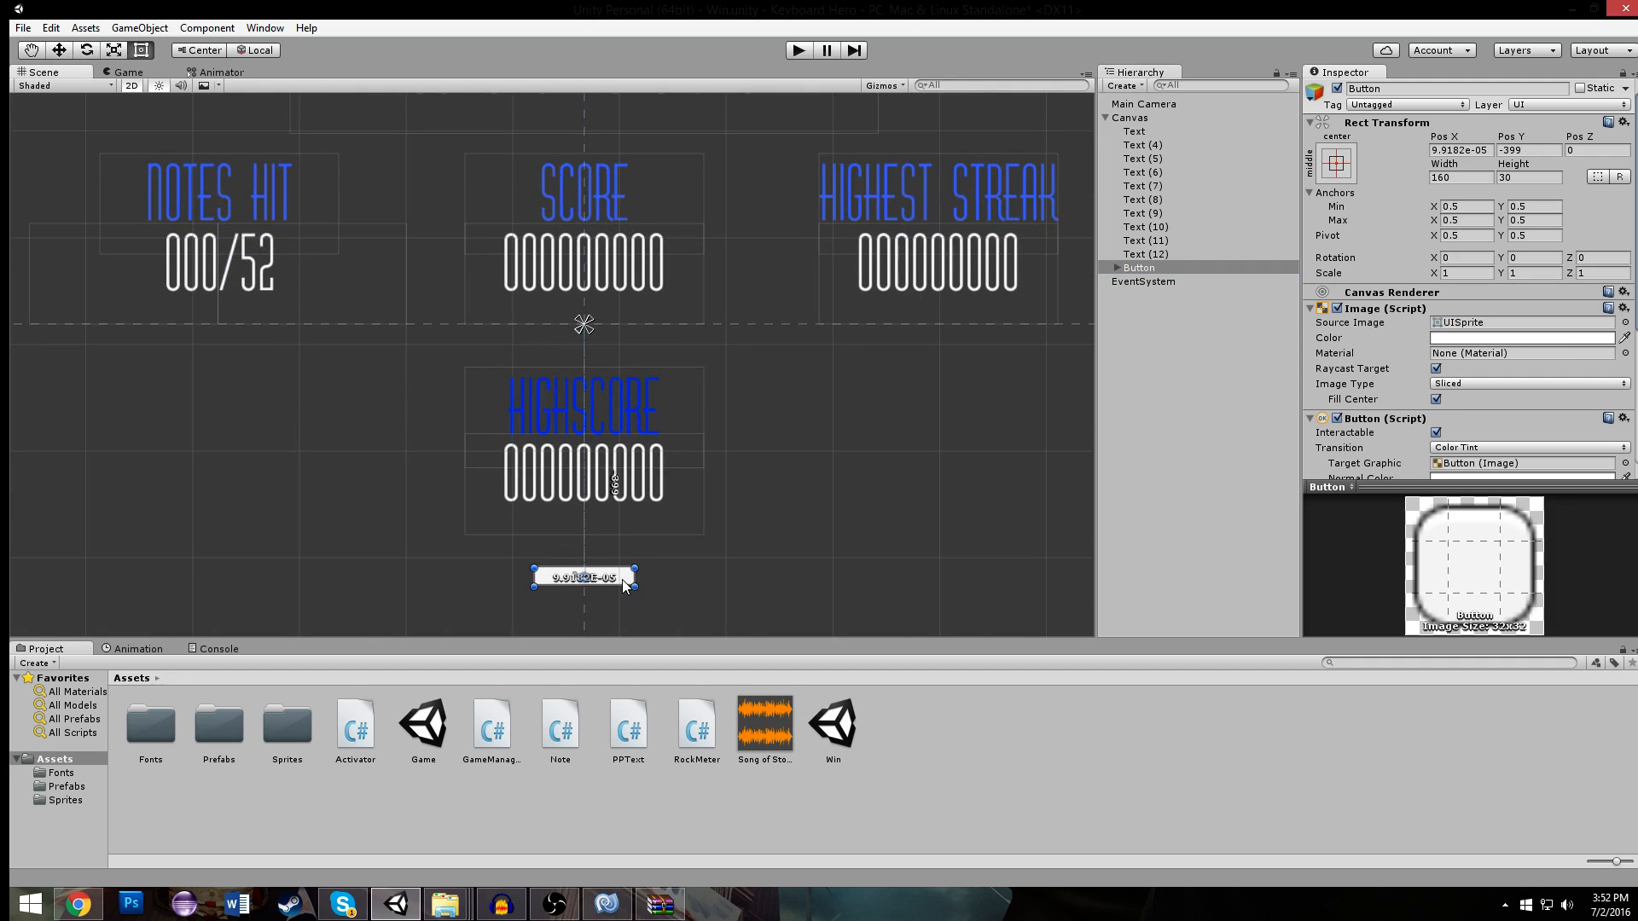
pyautogui.moveTo(622, 580); pyautogui.dragTo(607, 262, button='middle')
pyautogui.moveTo(618, 282); pyautogui.dragTo(671, 290)
pyautogui.scroll(-1, 671, 290)
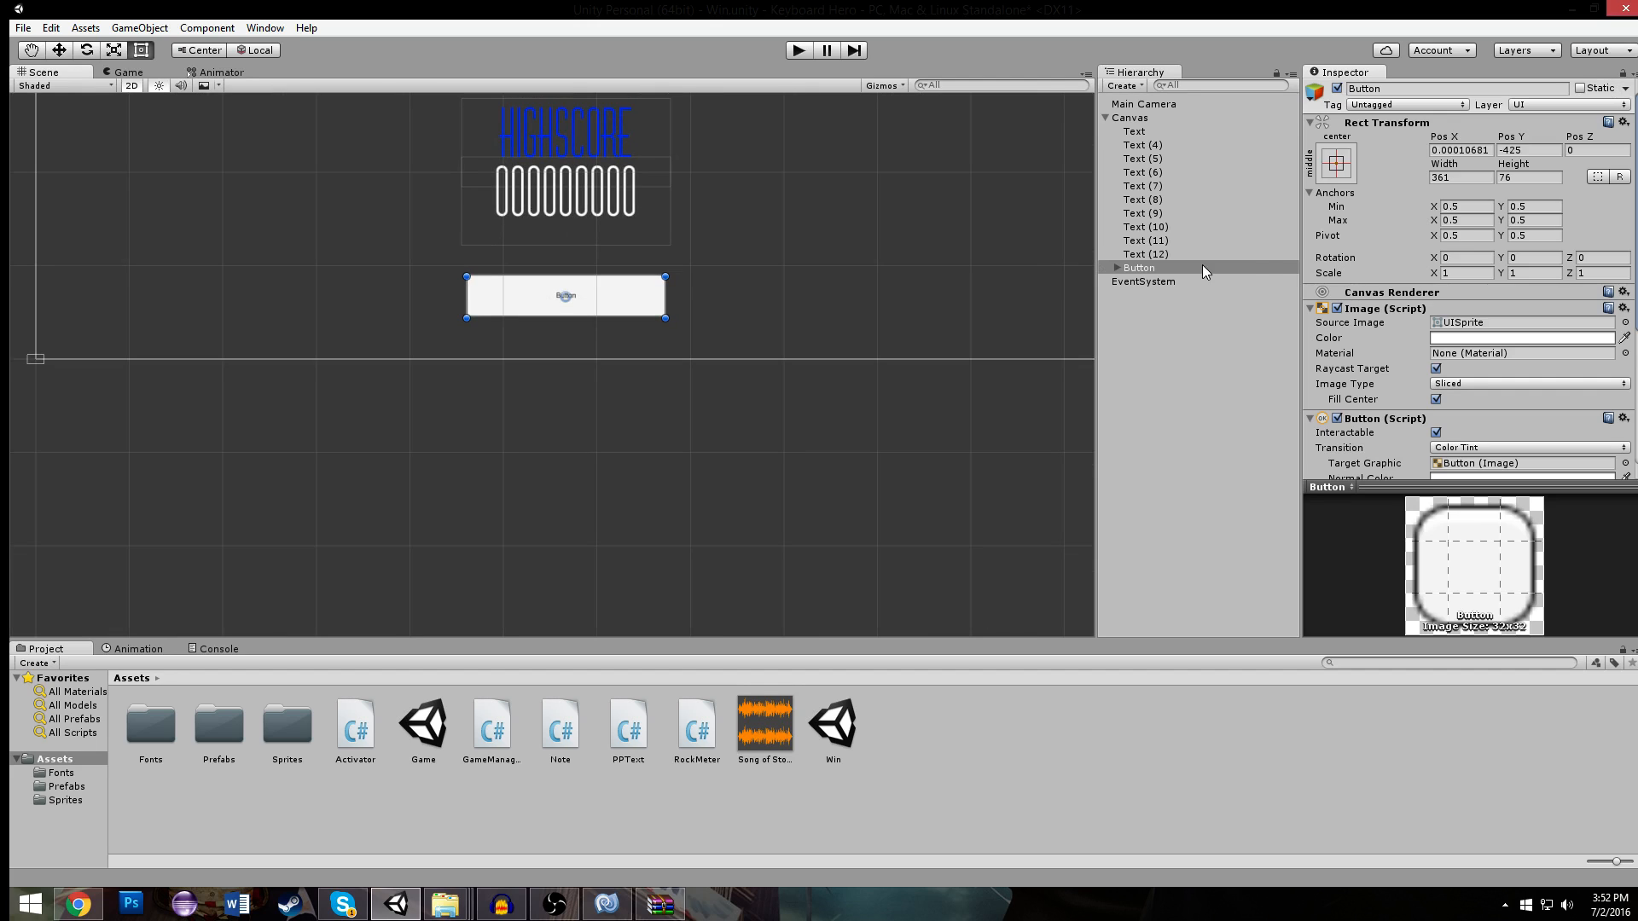
# - Set the button's source image to Square and make its normal color fully transparent
pyautogui.click(1624, 323)
pyautogui.doubleClick(1160, 196)
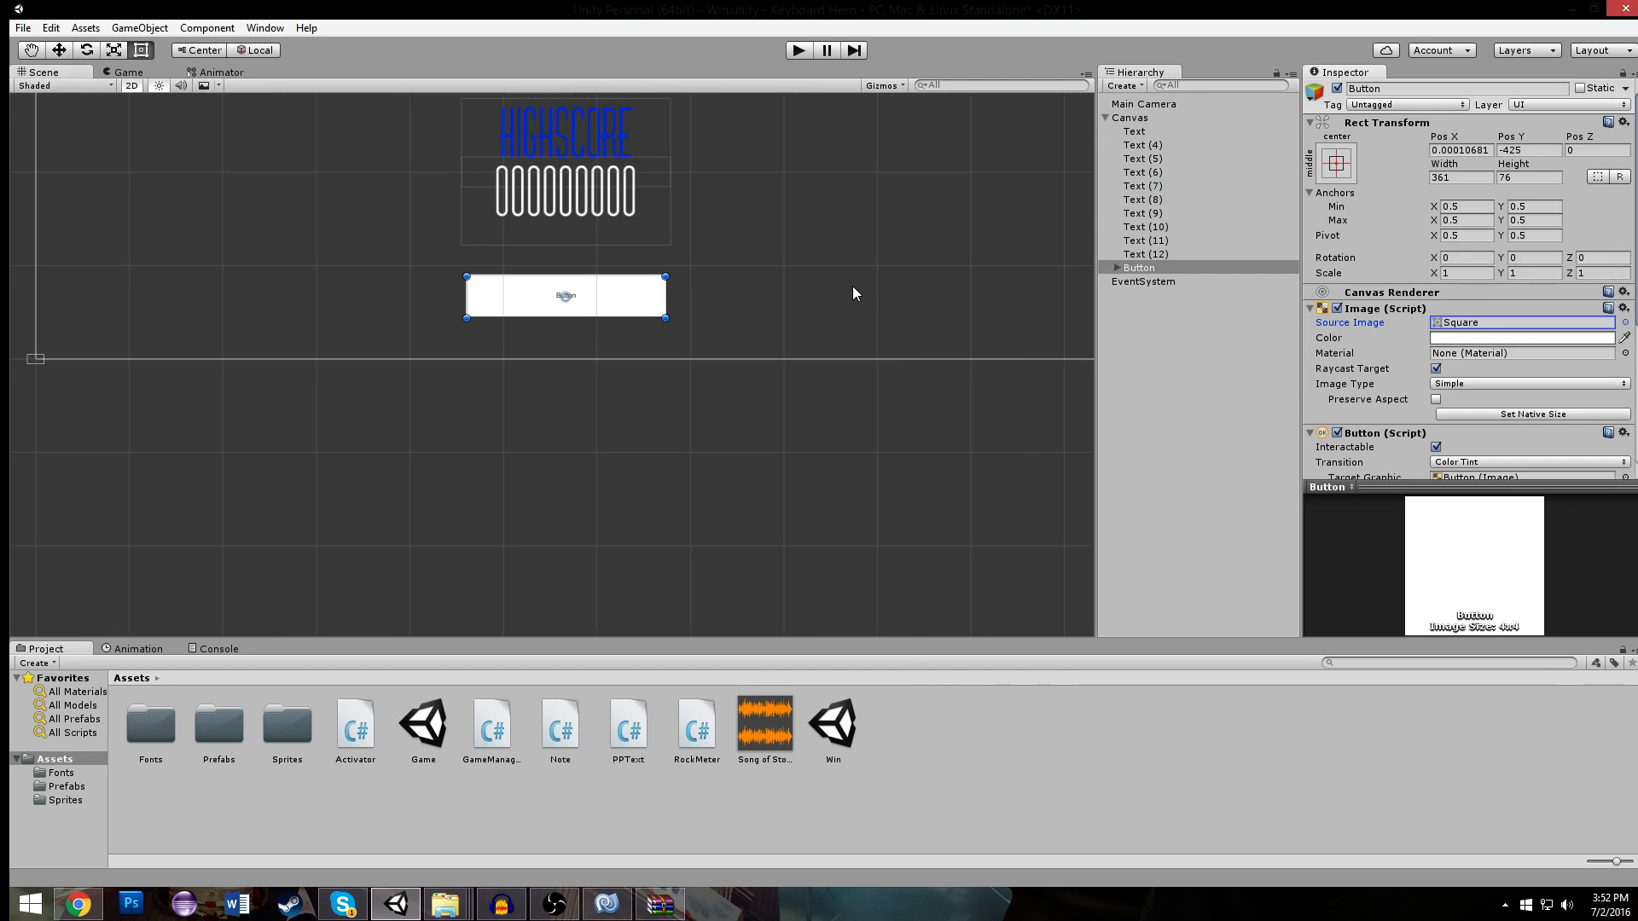
pyautogui.scroll(-3, 1515, 371)
pyautogui.click(1487, 243)
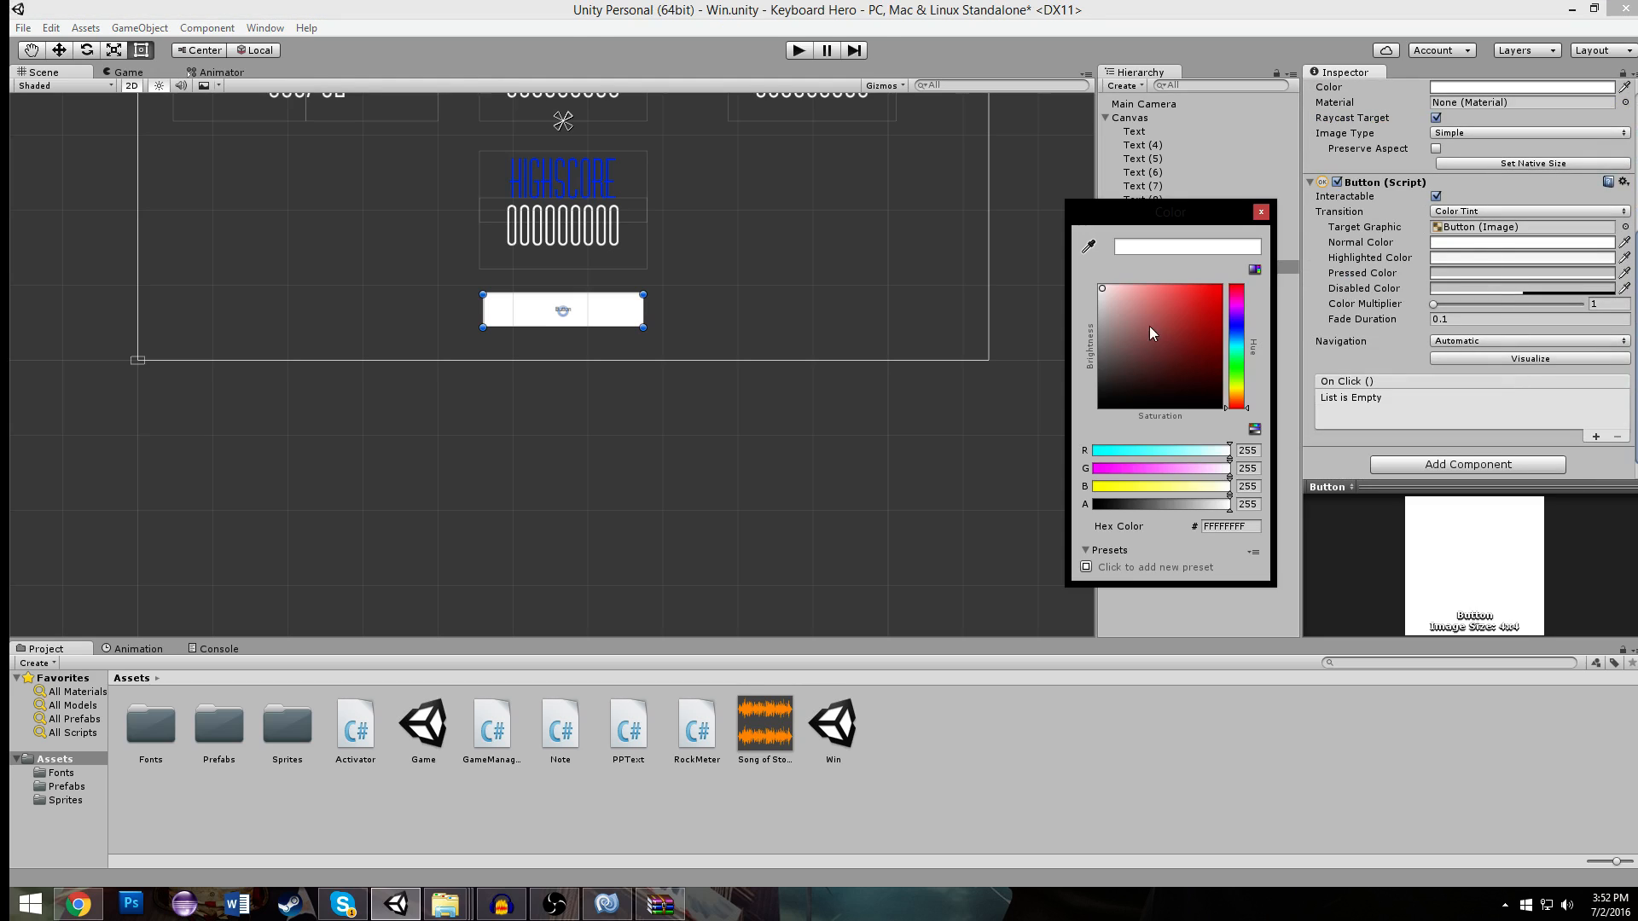
pyautogui.moveTo(1198, 503); pyautogui.dragTo(811, 442)
pyautogui.click(1260, 212)
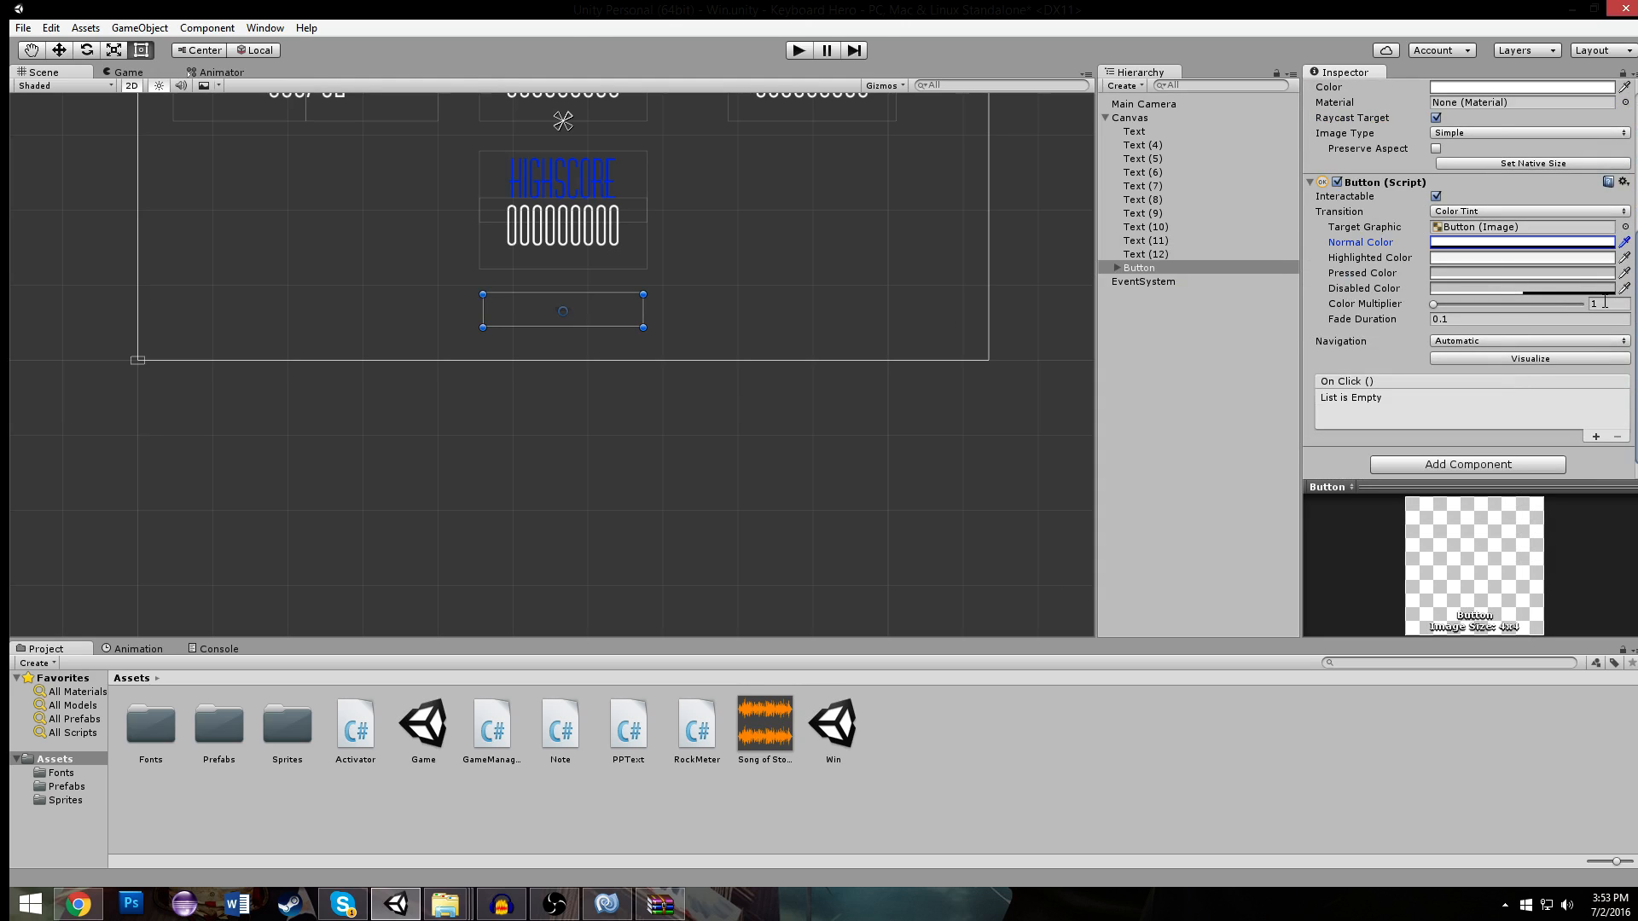
# - Sample the HIGHSCORE heading's blue as the button's highlighted color and set its pressed color to a darker blue
pyautogui.click(1624, 258)
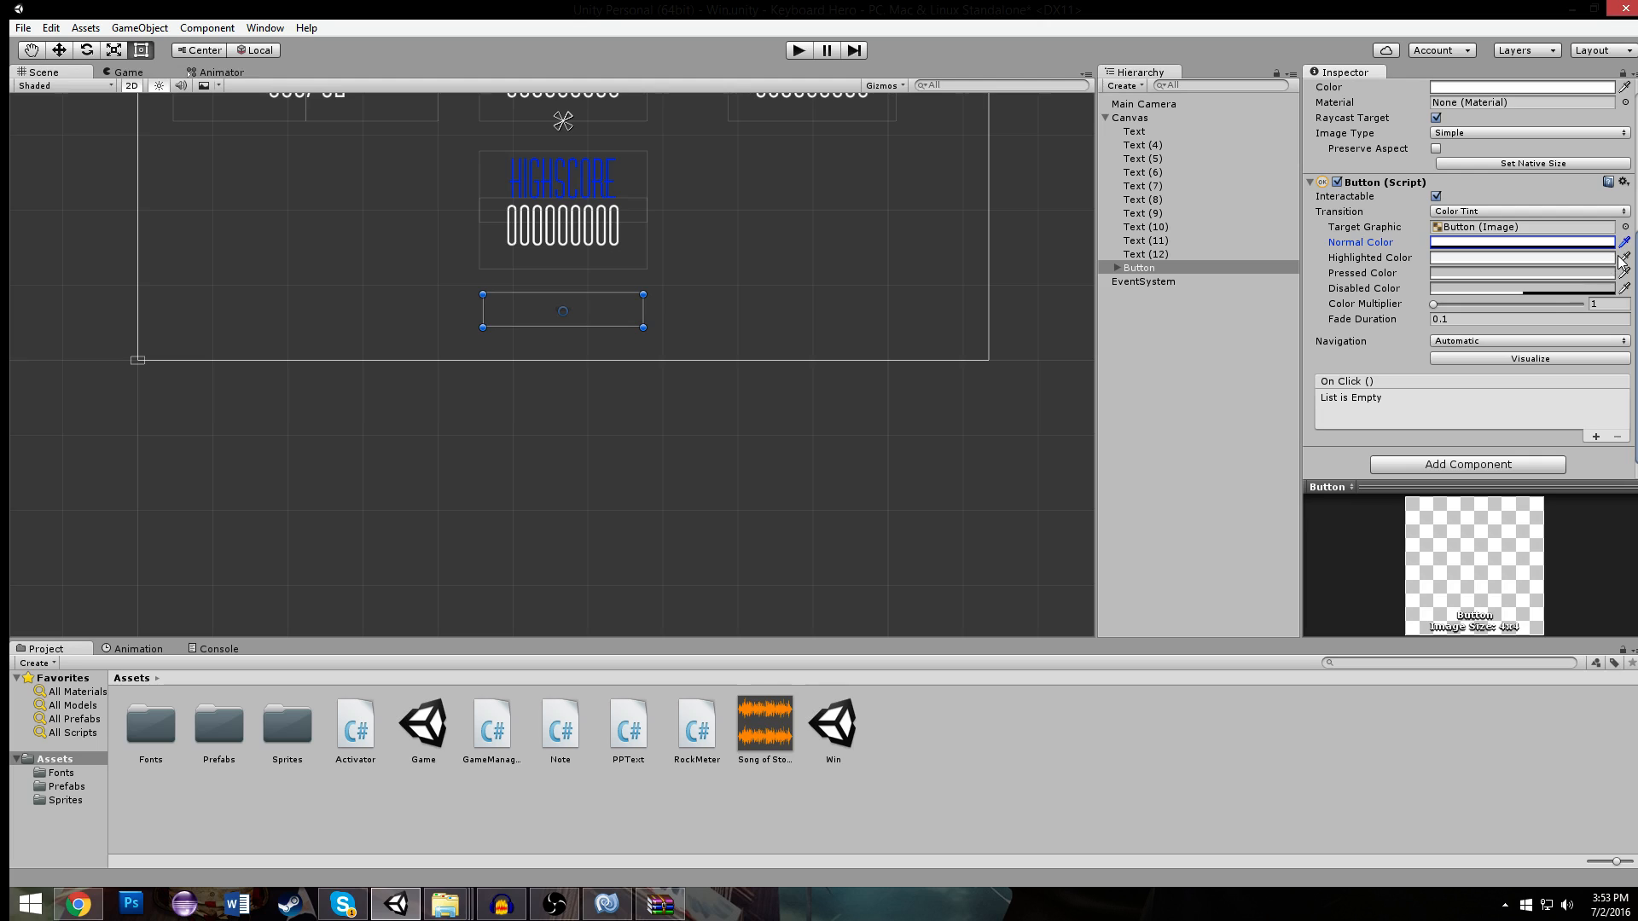
pyautogui.click(582, 162)
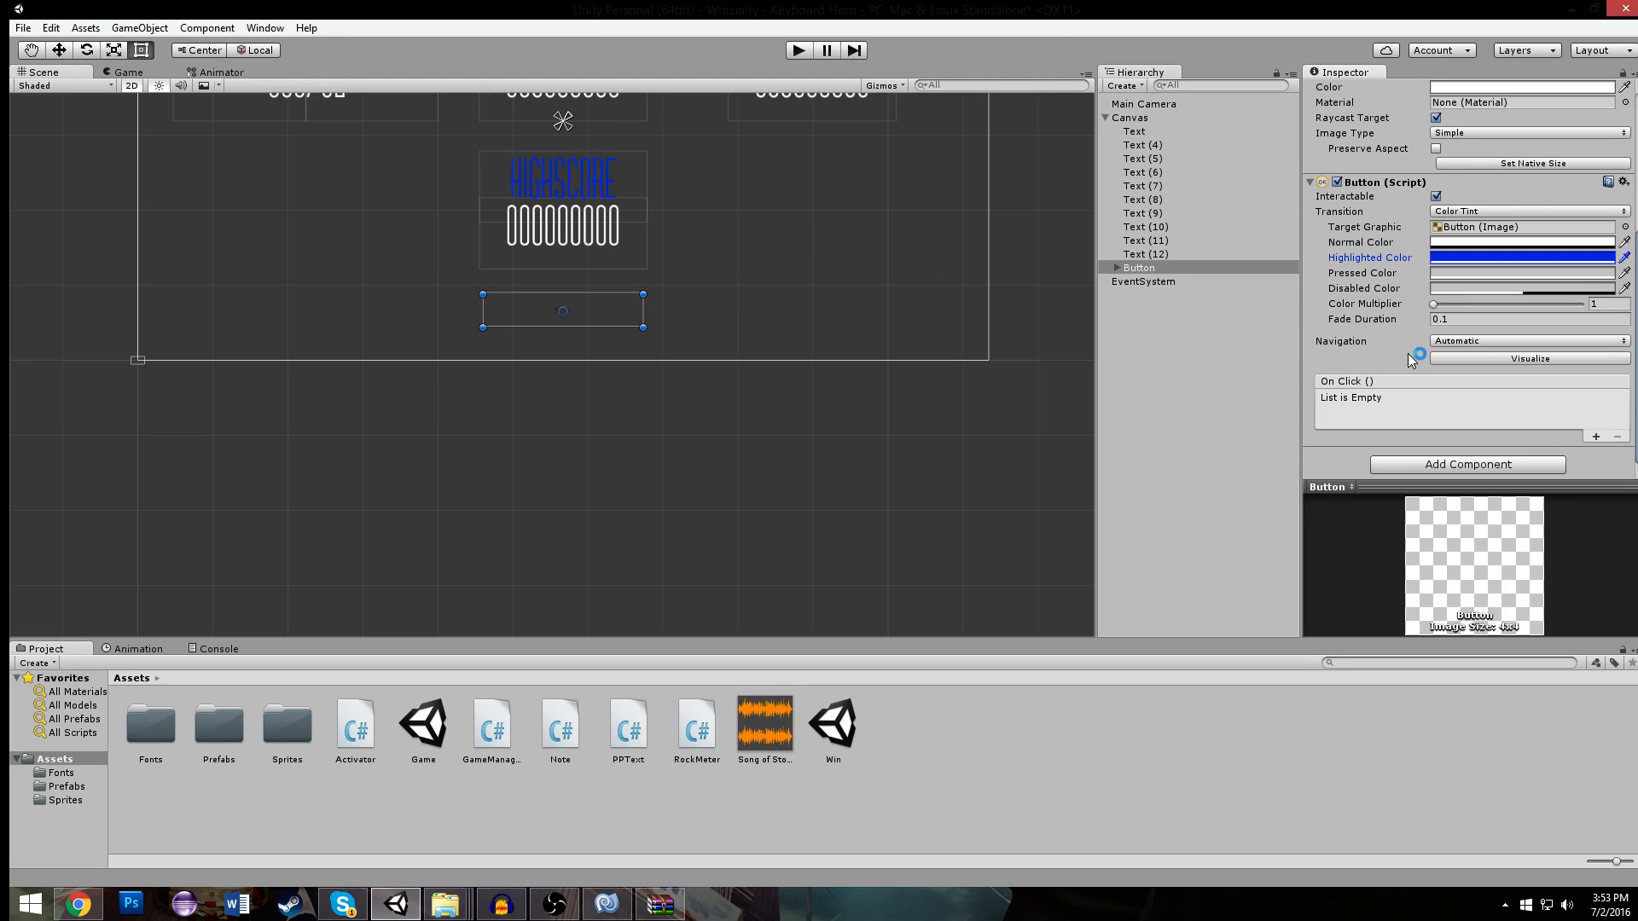
pyautogui.click(1436, 272)
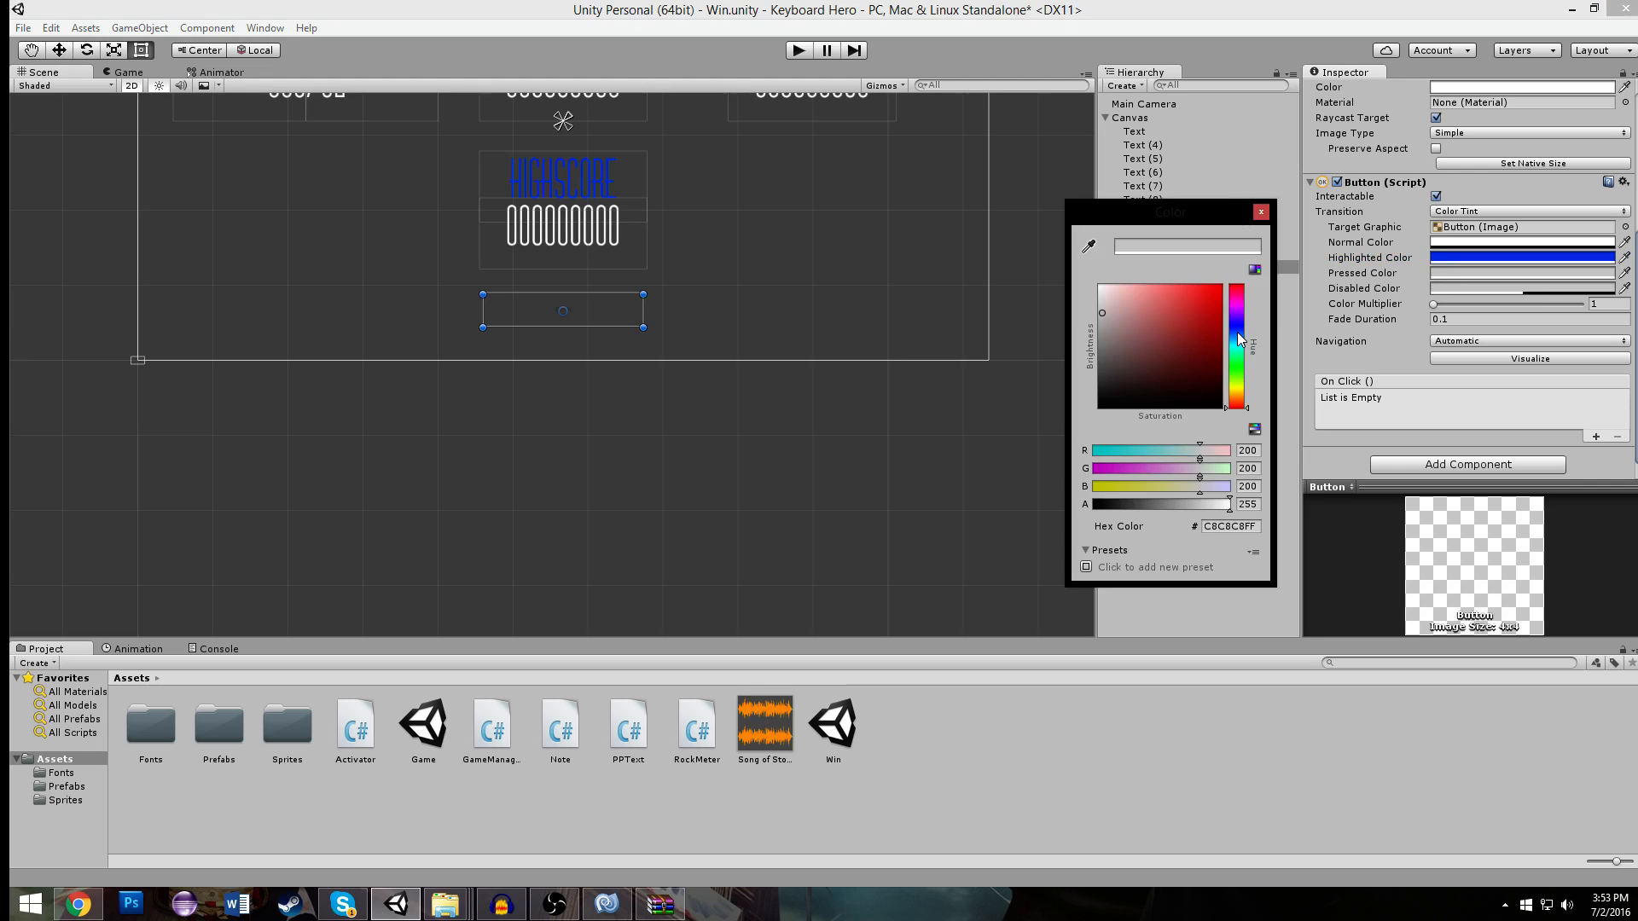
pyautogui.click(1237, 324)
pyautogui.click(1216, 311)
pyautogui.click(1260, 211)
pyautogui.scroll(3, 753, 270)
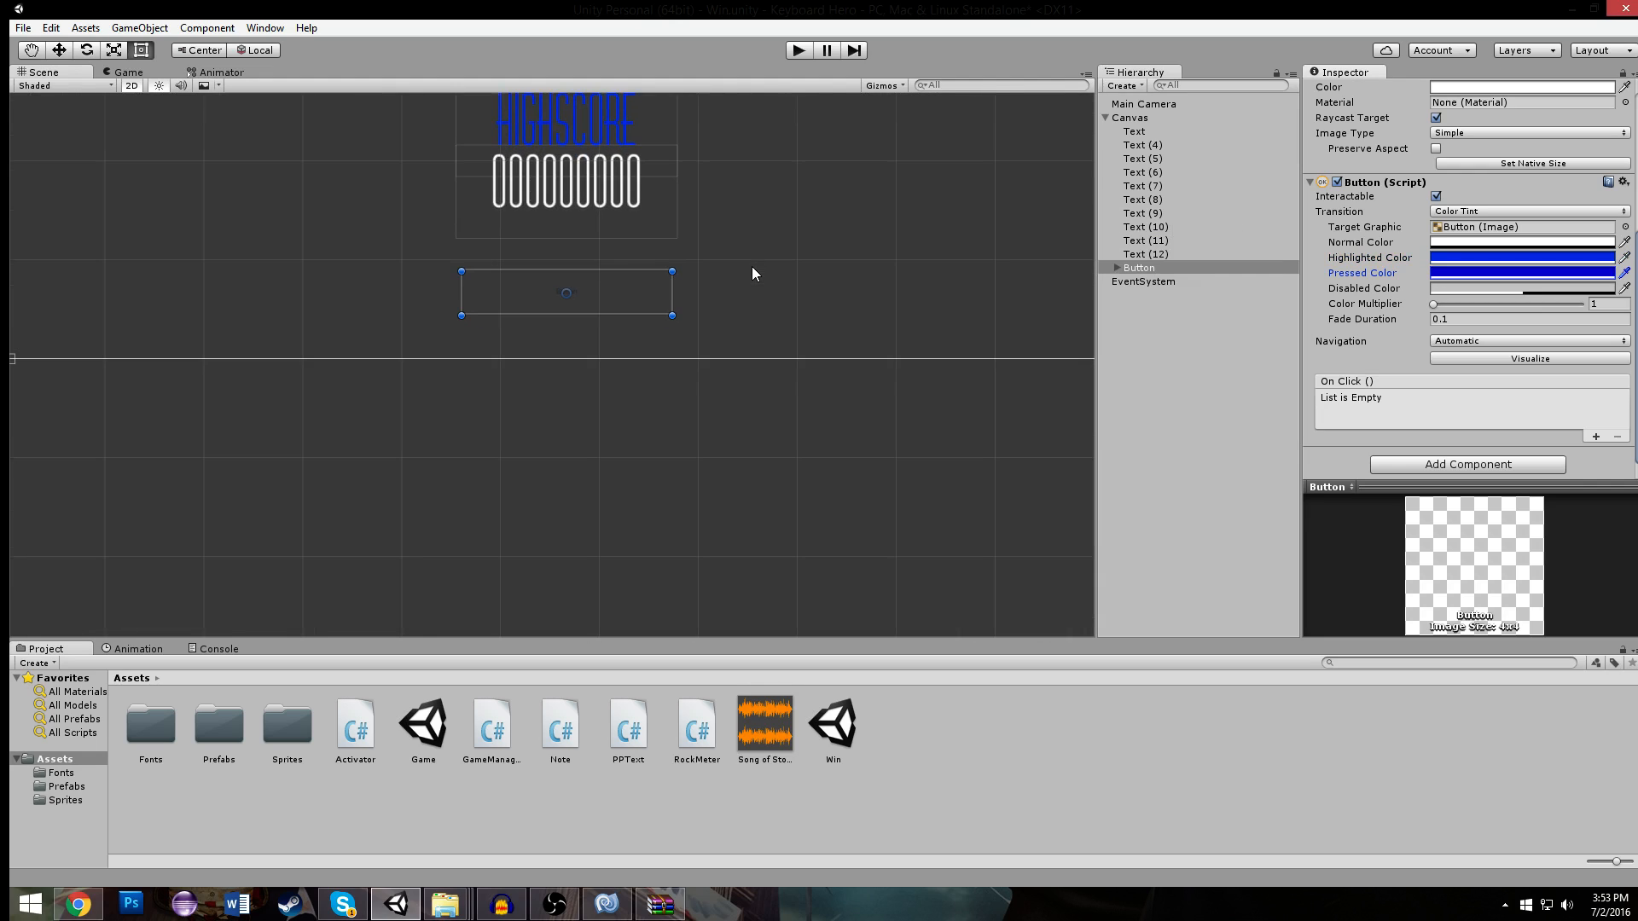
# - Set the font of the button's child Text to VertigoPlusFLF
pyautogui.click(1117, 271)
pyautogui.click(1151, 285)
pyautogui.click(1152, 285)
pyautogui.scroll(-3, 1467, 386)
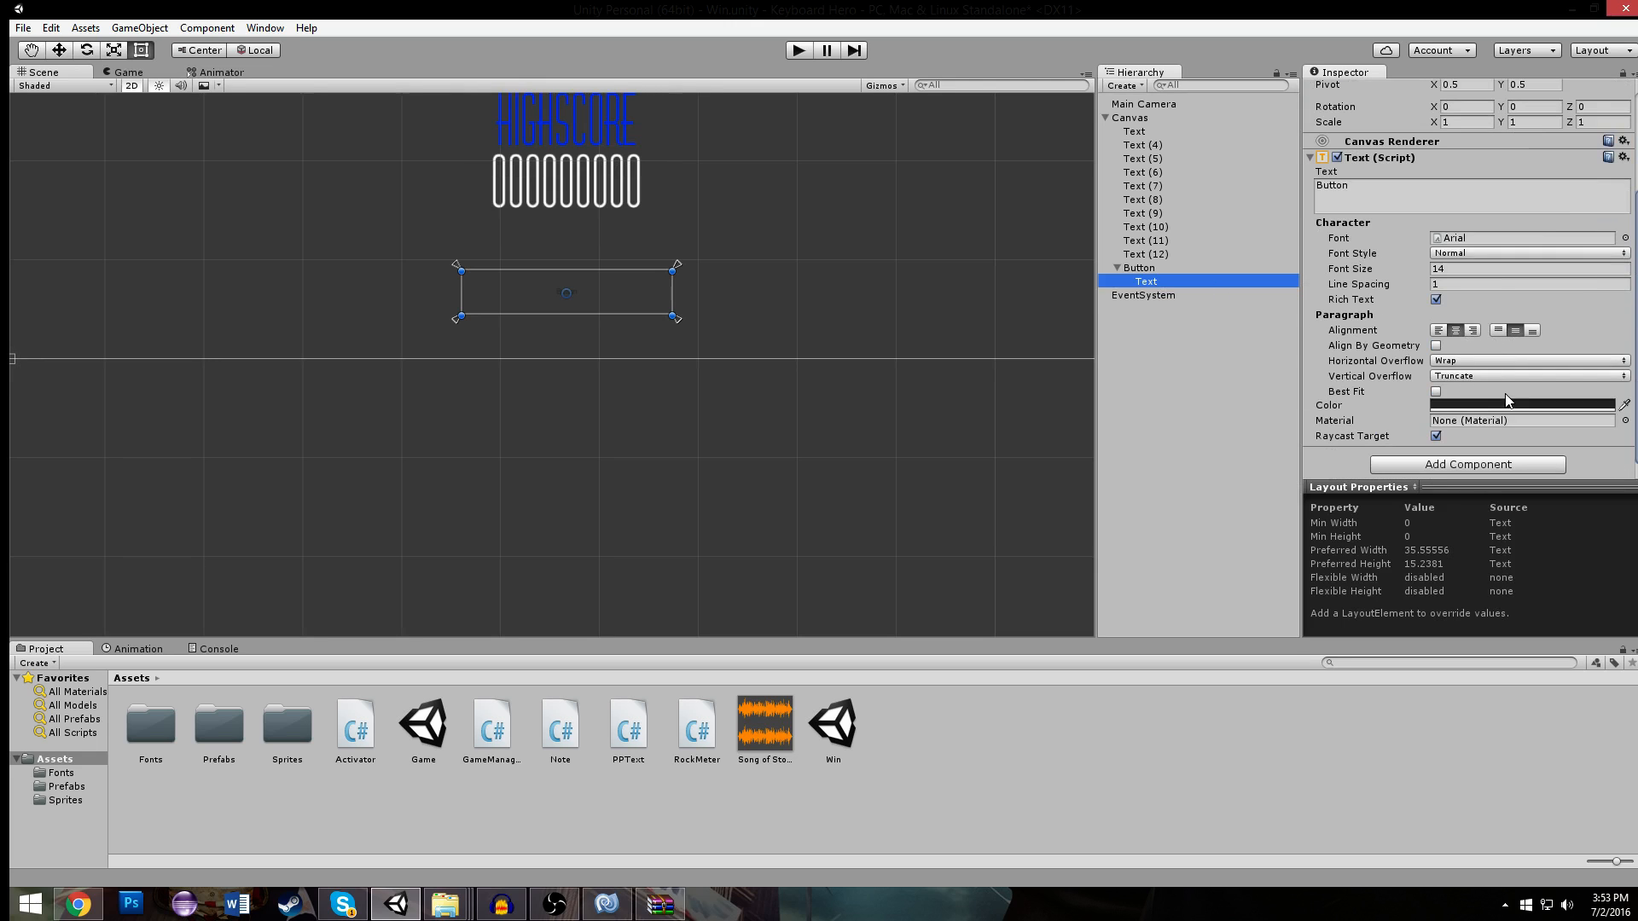
pyautogui.click(1624, 238)
pyautogui.click(1180, 220)
pyautogui.click(1278, 208)
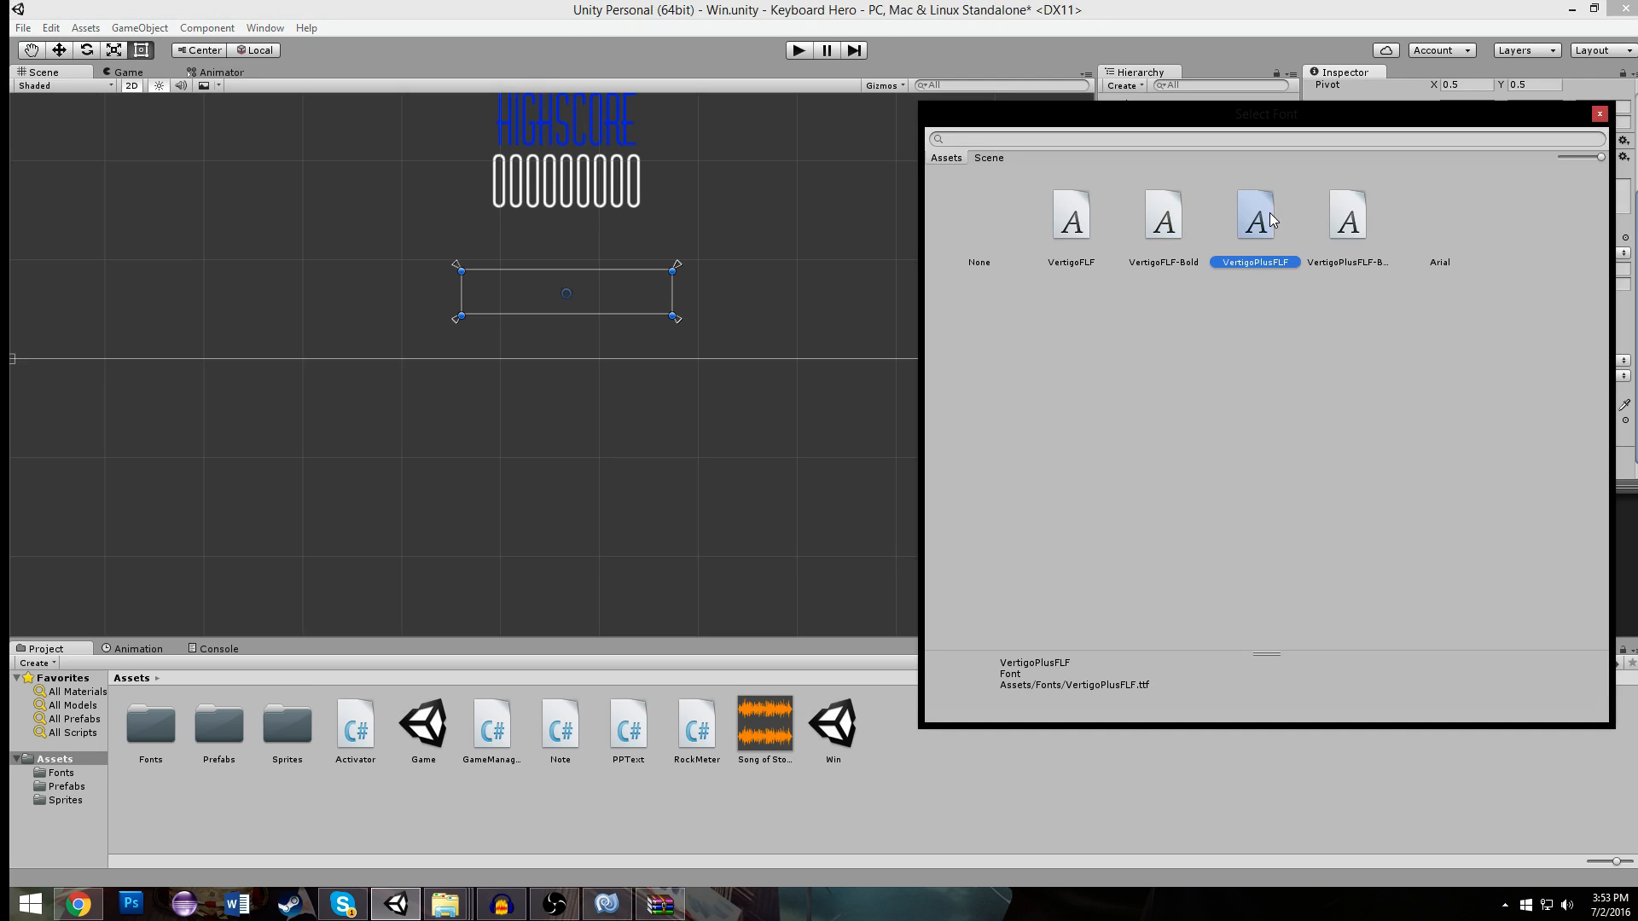
pyautogui.doubleClick(1271, 219)
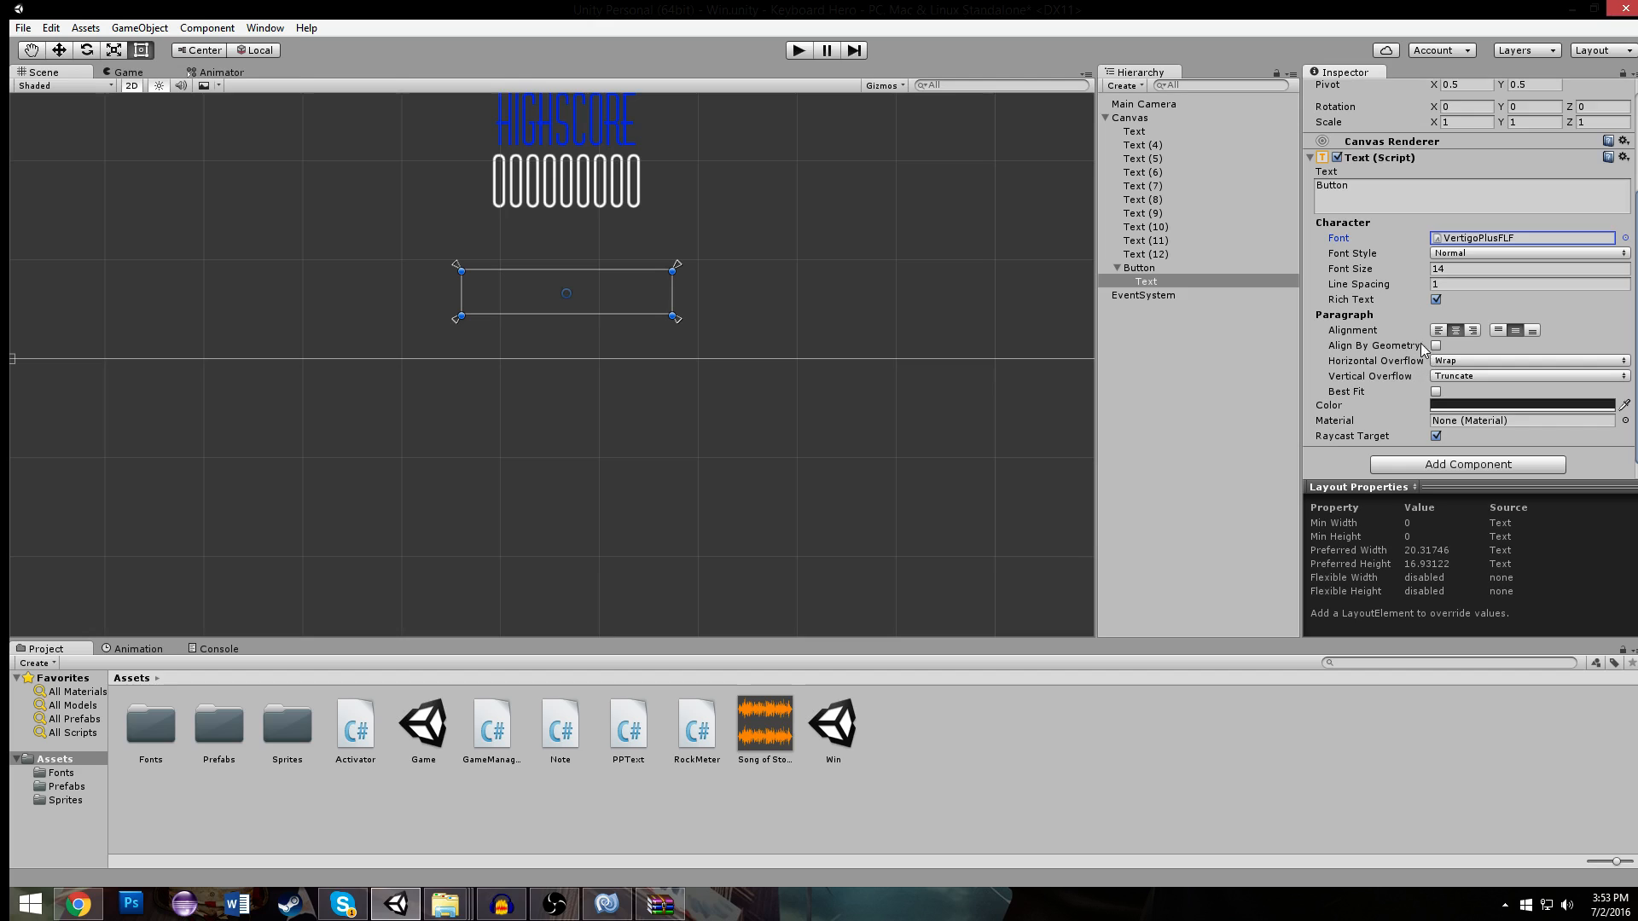
# - Raise the button label's font size to 59 and change its text to PLAY AGAIN
pyautogui.moveTo(1398, 270); pyautogui.dragTo(1443, 272)
pyautogui.click(1424, 197)
pyautogui.write('PLAY AGAIN')
# - Review the button's settings, run the Win scene to check the PLAY AGAIN button, and stop it
pyautogui.click(856, 172)
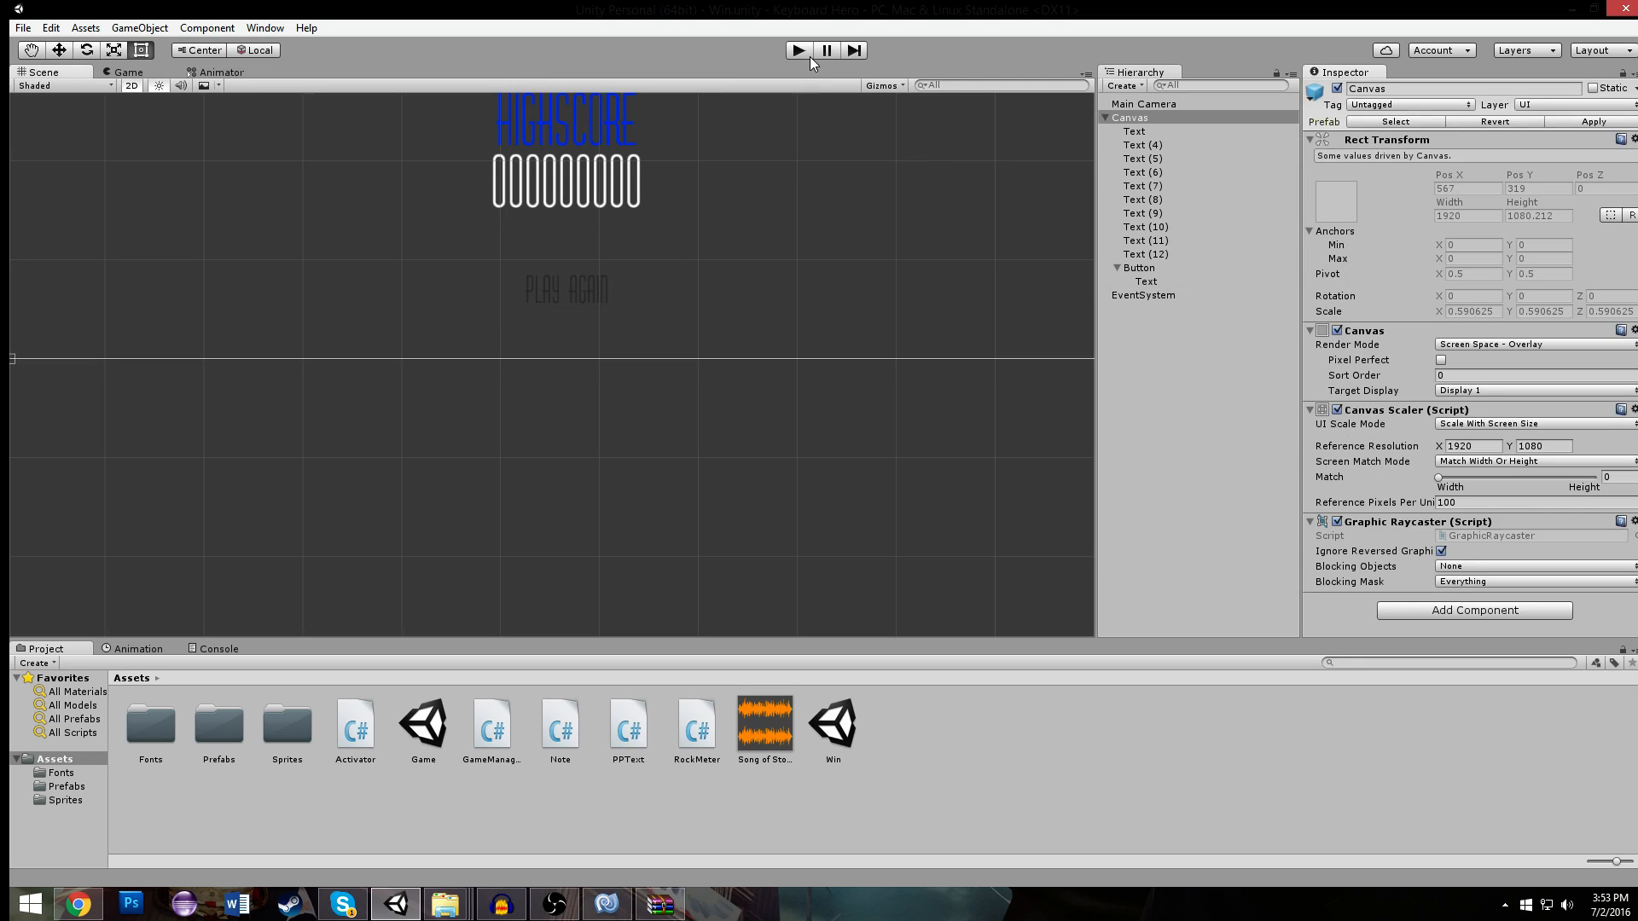
pyautogui.click(598, 300)
pyautogui.scroll(-2, 1392, 372)
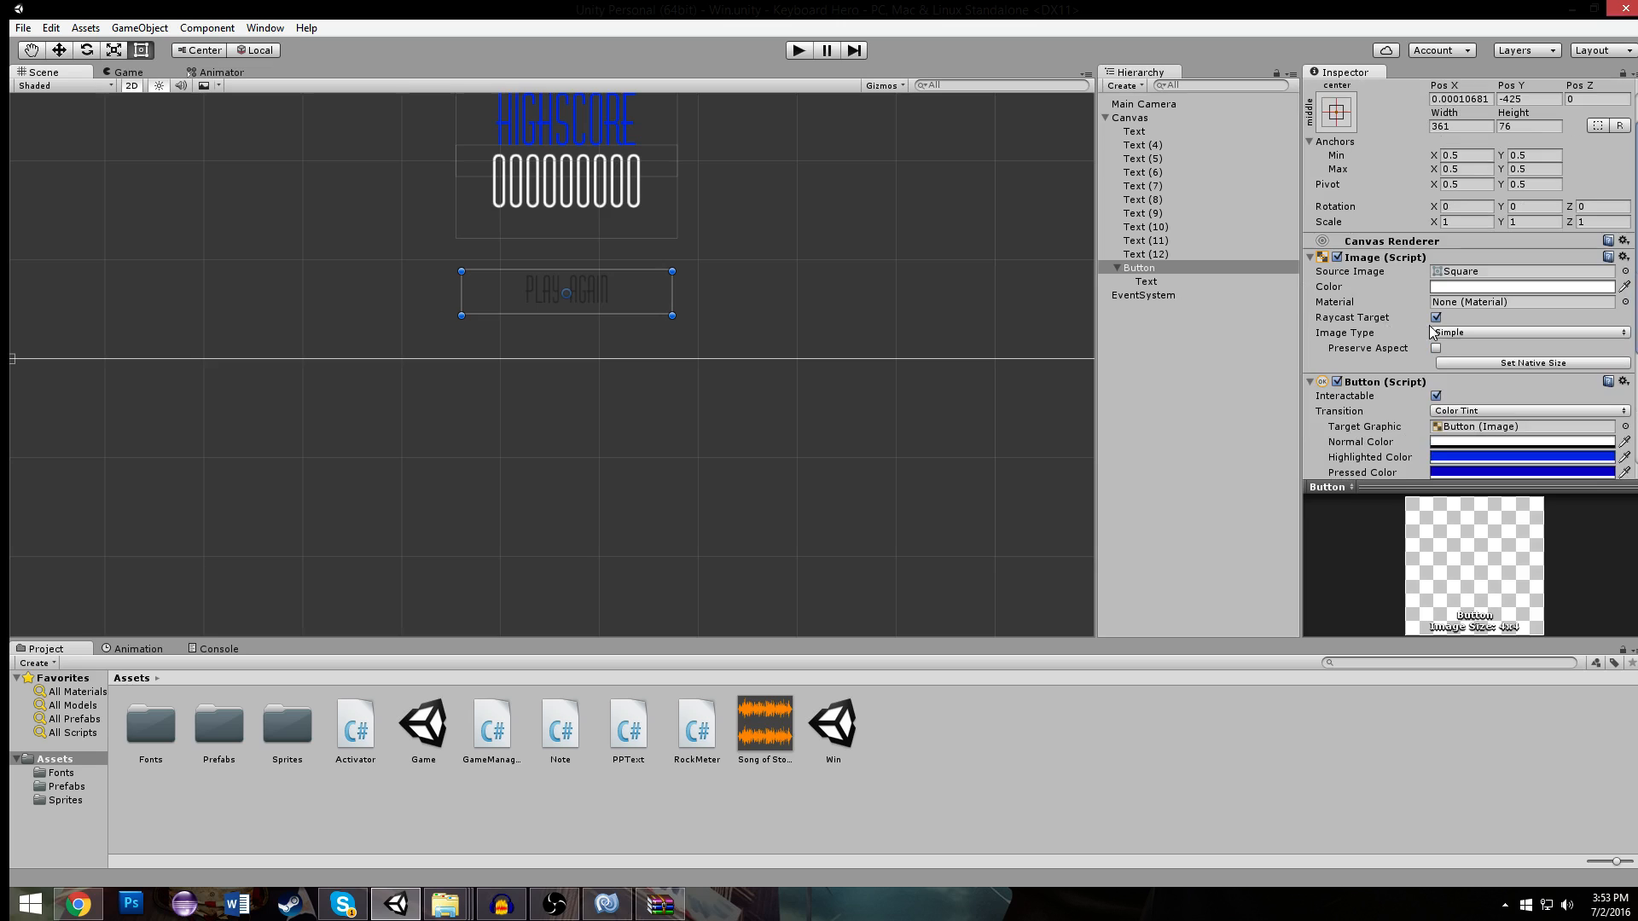
pyautogui.click(800, 50)
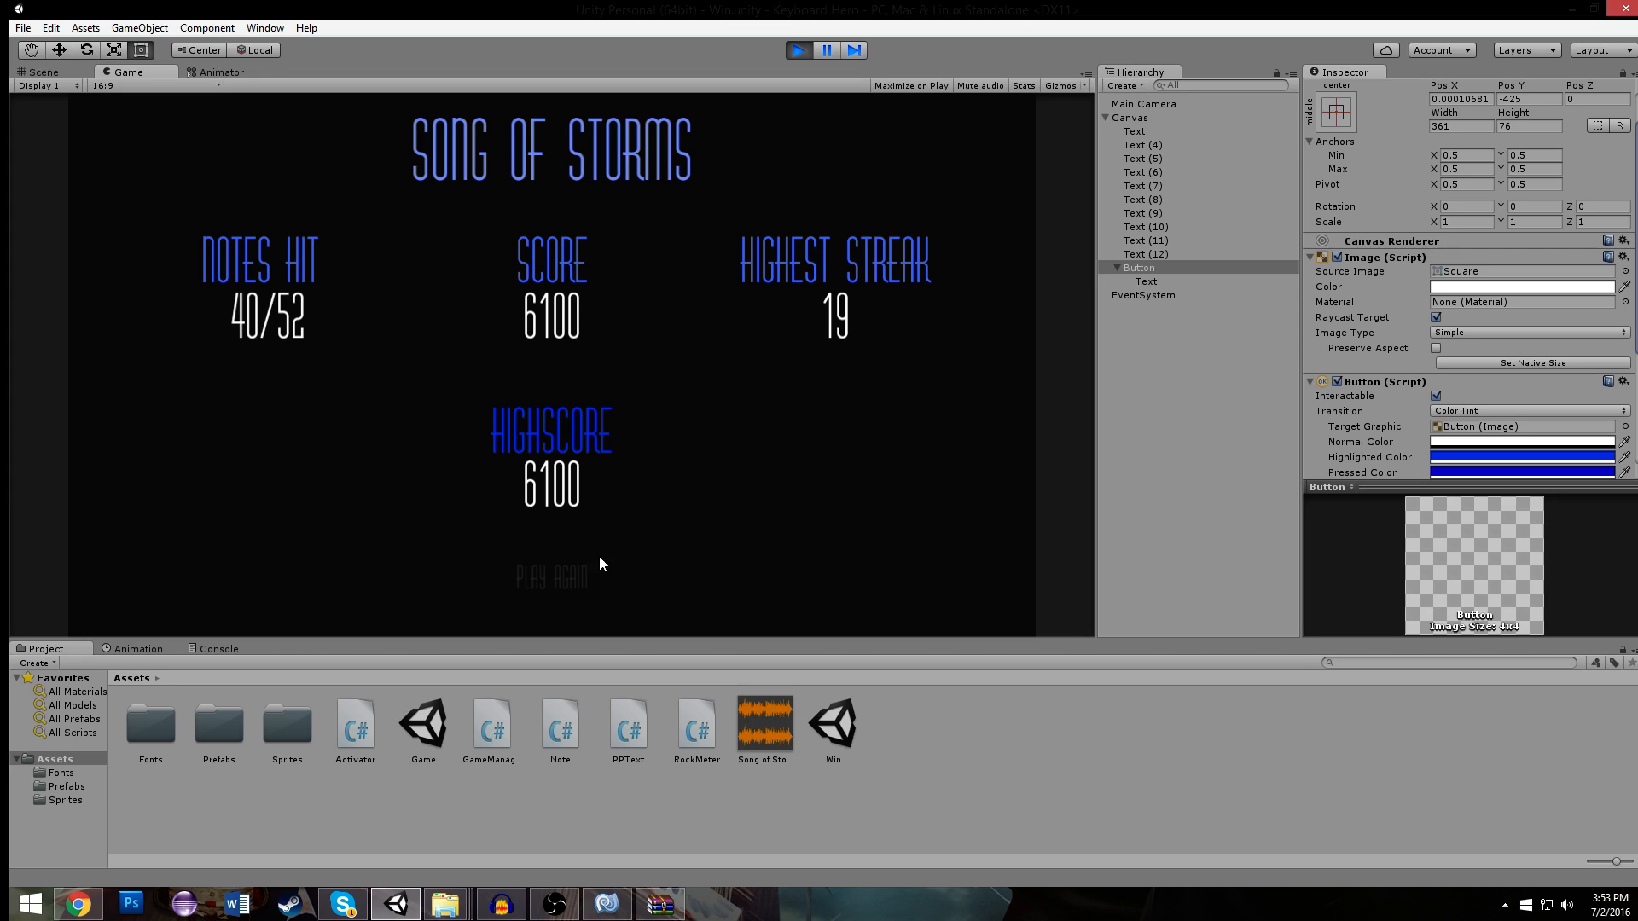
pyautogui.click(800, 50)
# - Set the PLAY AGAIN text's color to black (000000FF) and test-run the Win scene to check it
pyautogui.scroll(5, 899, 251)
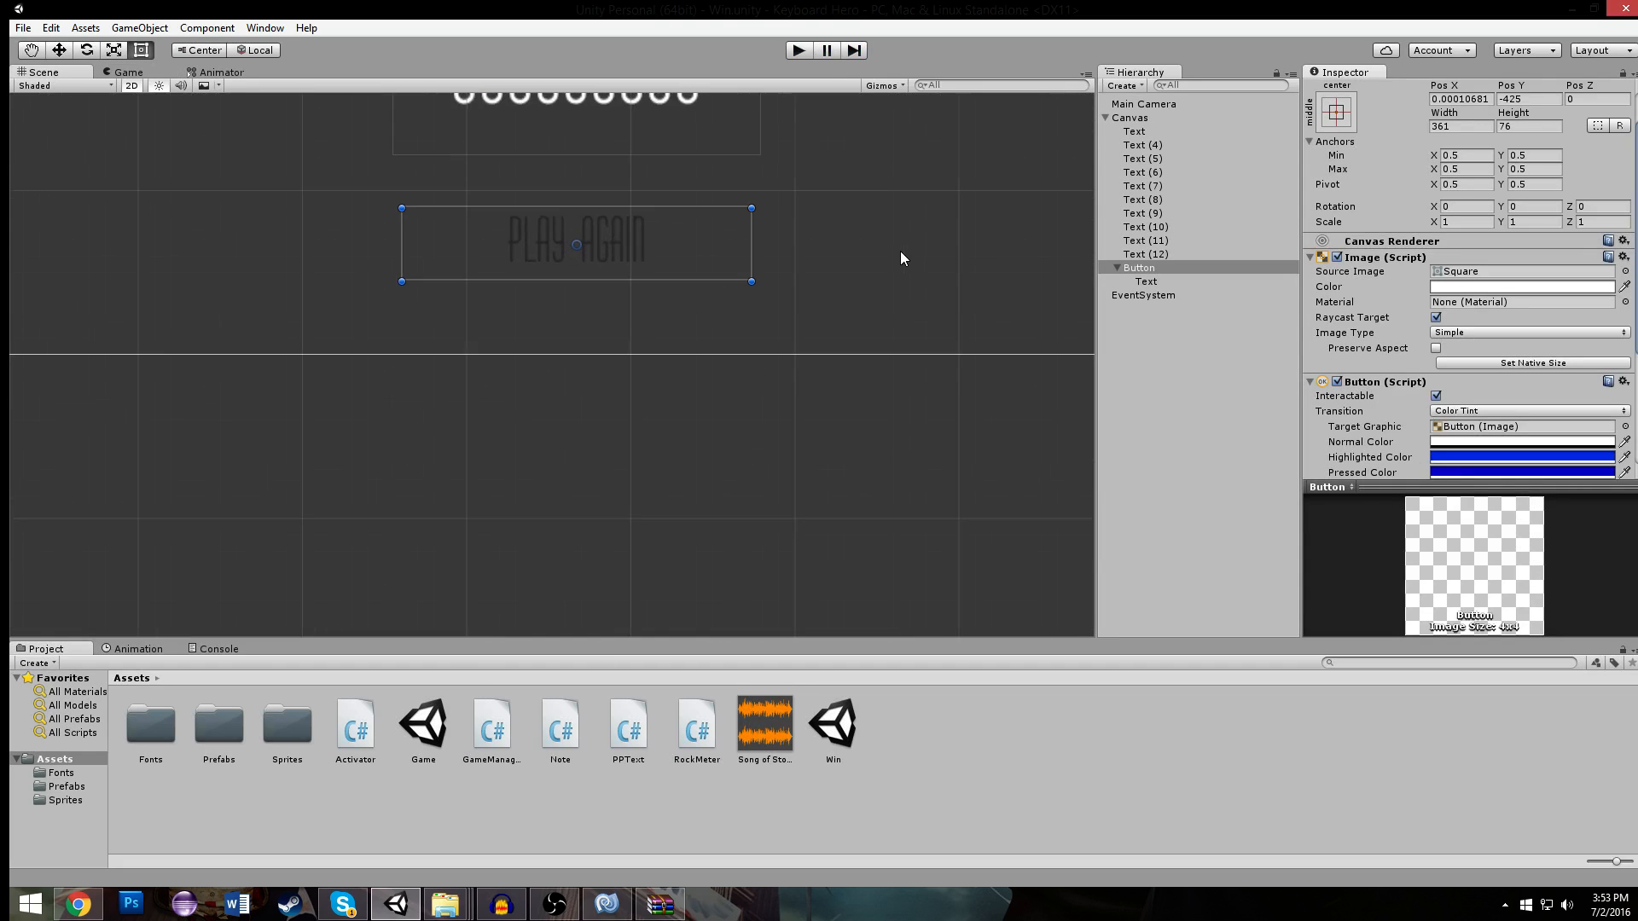
pyautogui.click(698, 329)
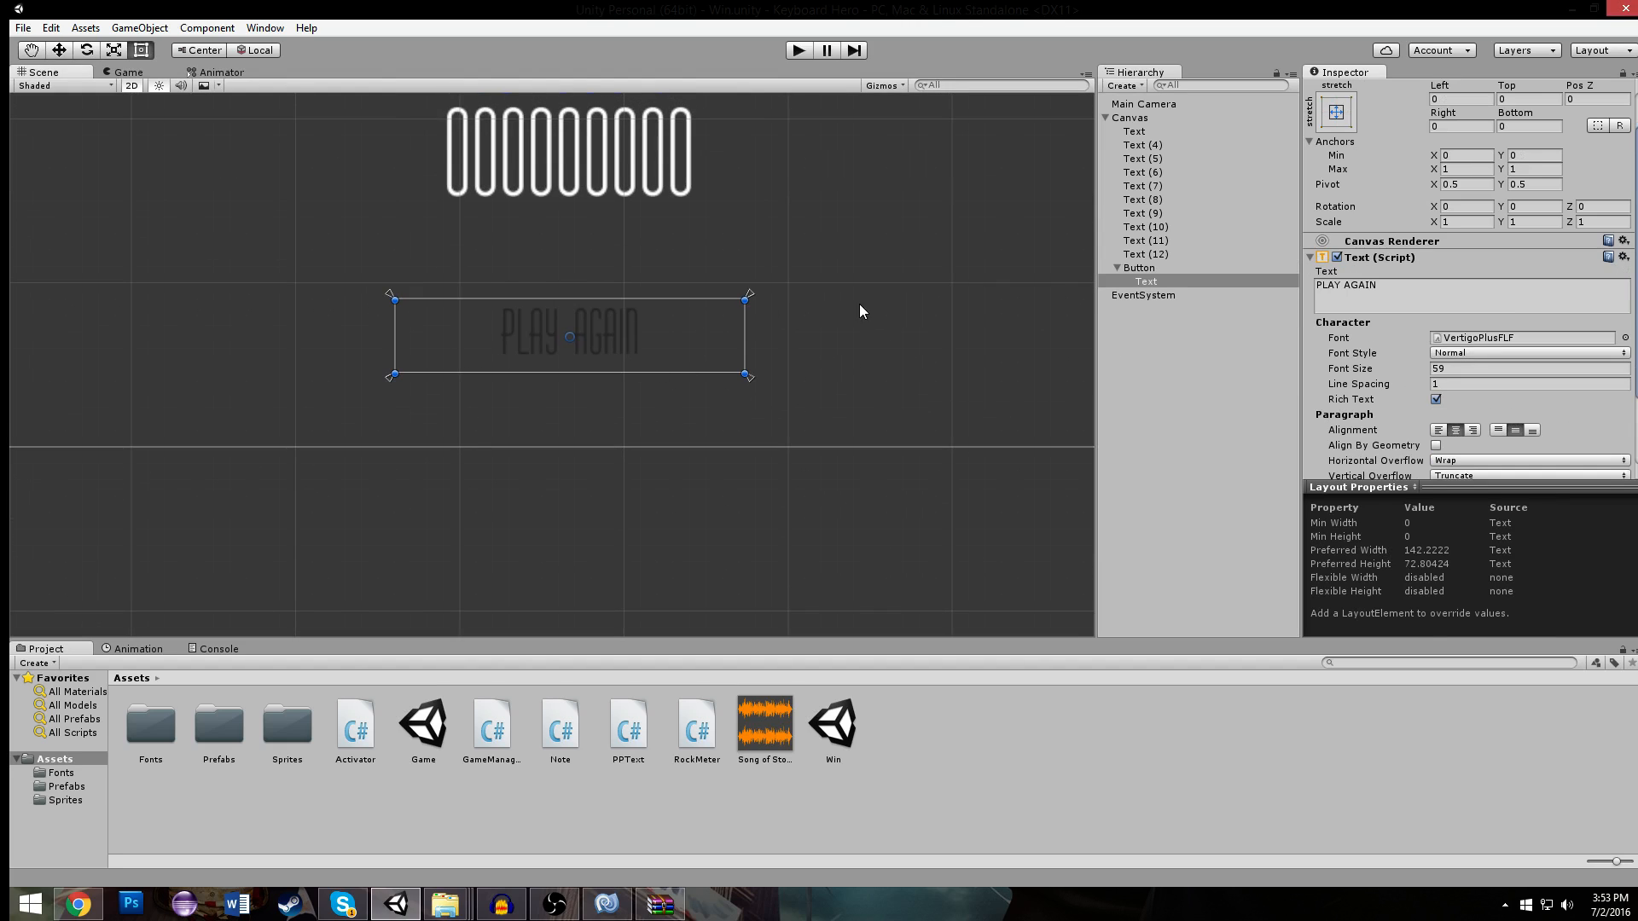
pyautogui.scroll(-3, 1388, 300)
pyautogui.click(1461, 404)
pyautogui.moveTo(1186, 365); pyautogui.dragTo(1064, 459)
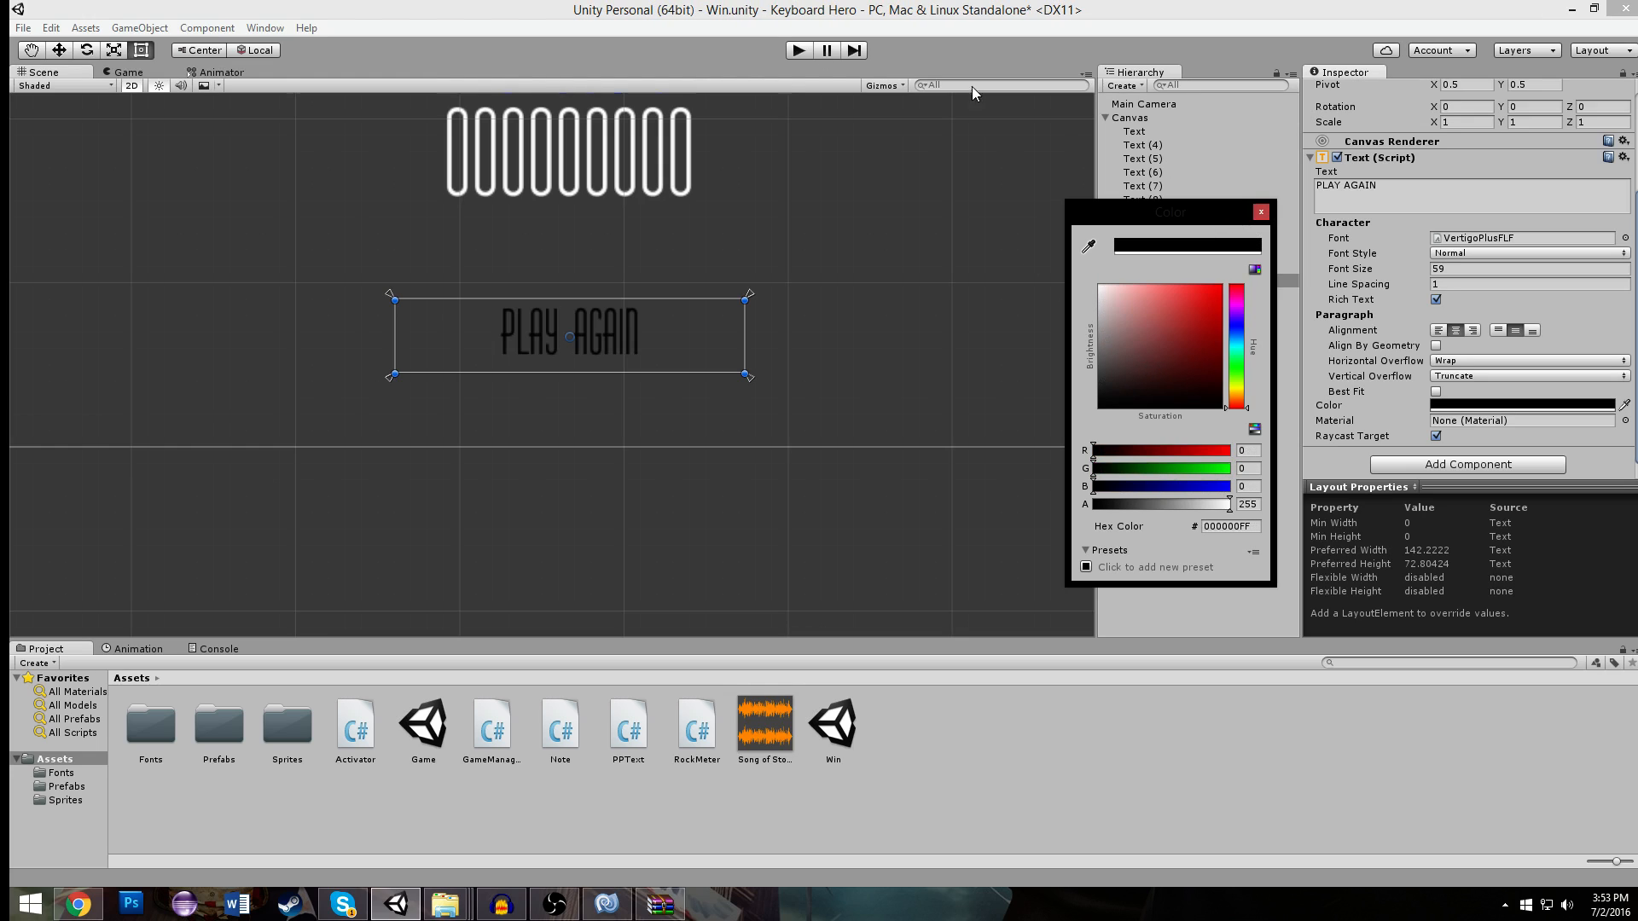
pyautogui.click(1261, 212)
pyautogui.click(797, 50)
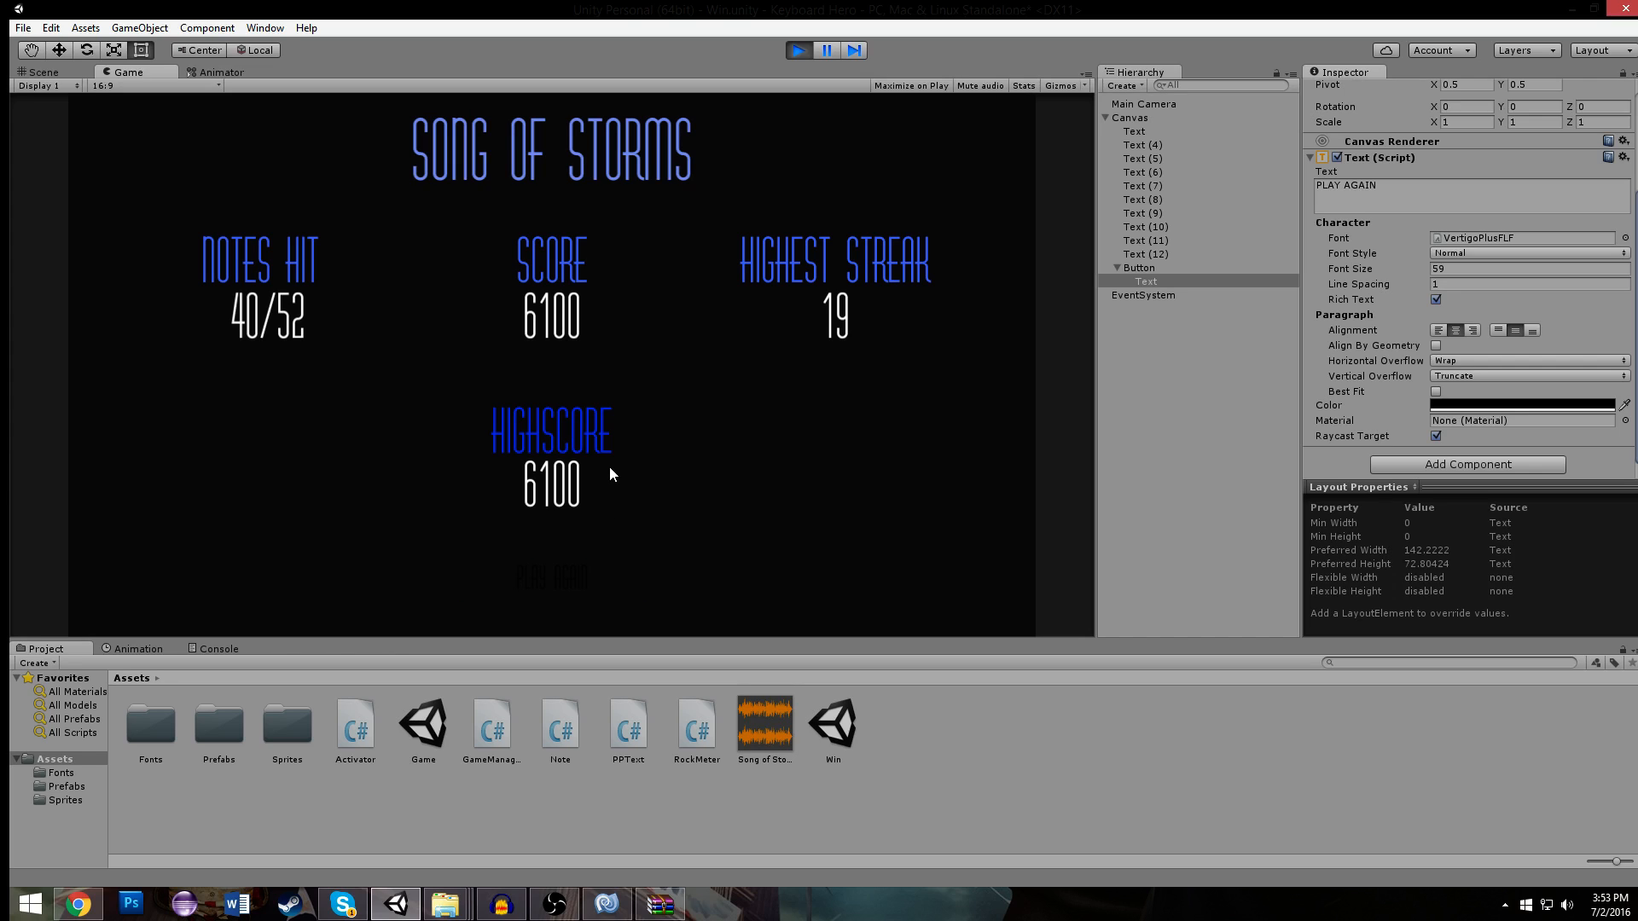
pyautogui.click(798, 51)
# - Set the PLAY AGAIN label's text color to light blue (2FBDD9FF)
pyautogui.click(1472, 405)
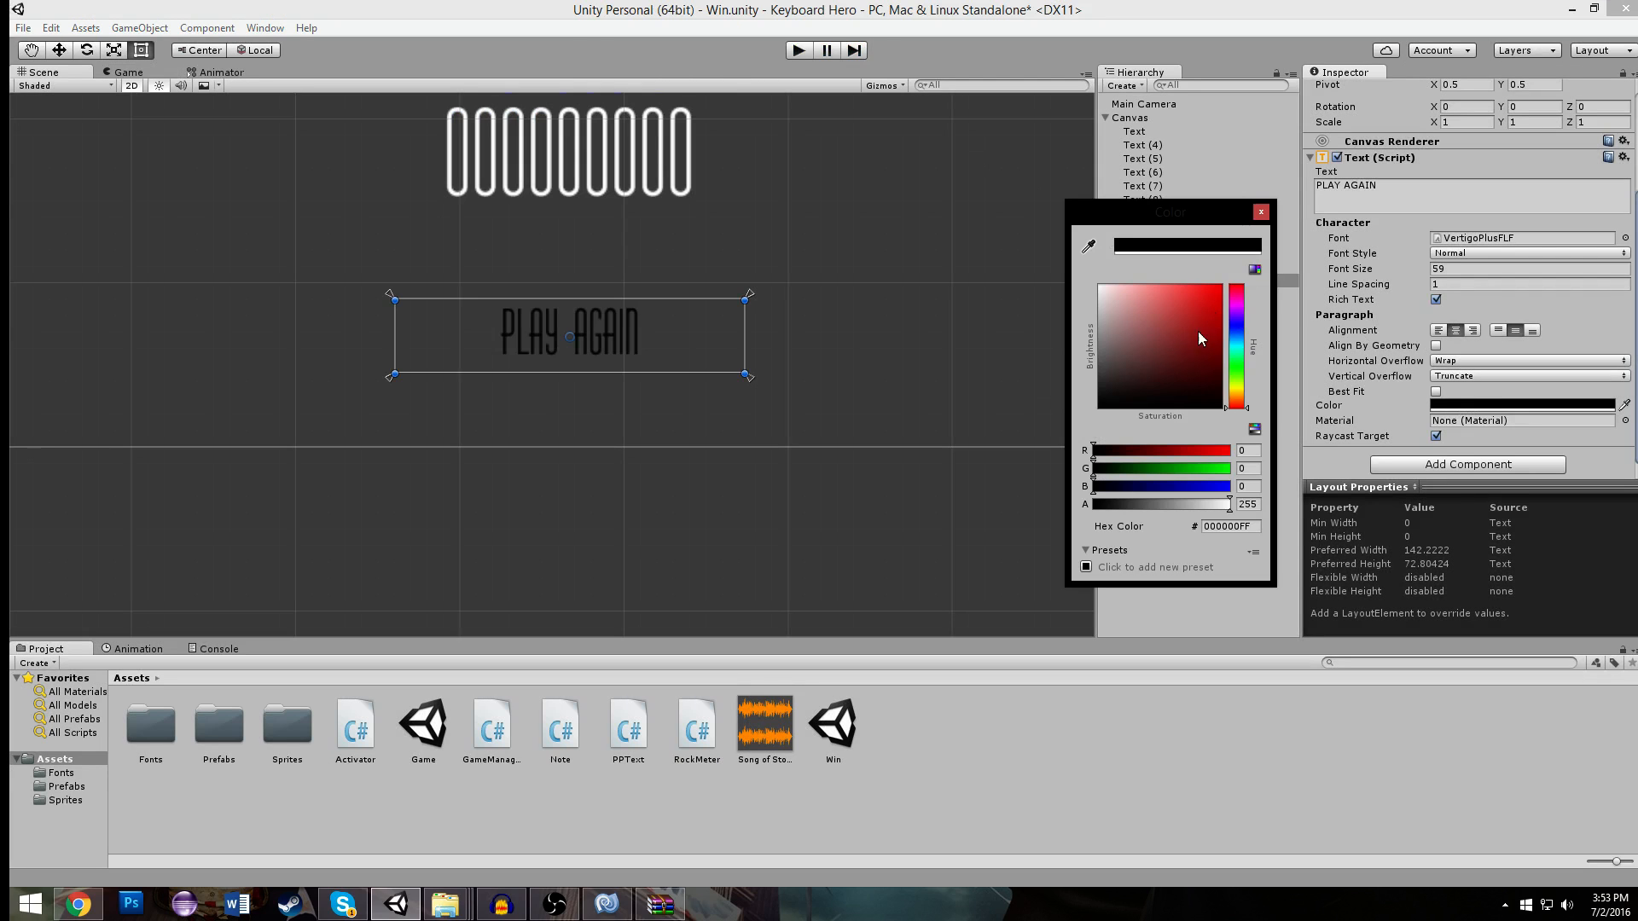
pyautogui.moveTo(1233, 333)
pyautogui.mouseDown()
pyautogui.moveTo(1189, 316)
pyautogui.moveTo(1187, 280)
pyautogui.moveTo(1226, 276)
pyautogui.mouseUp()
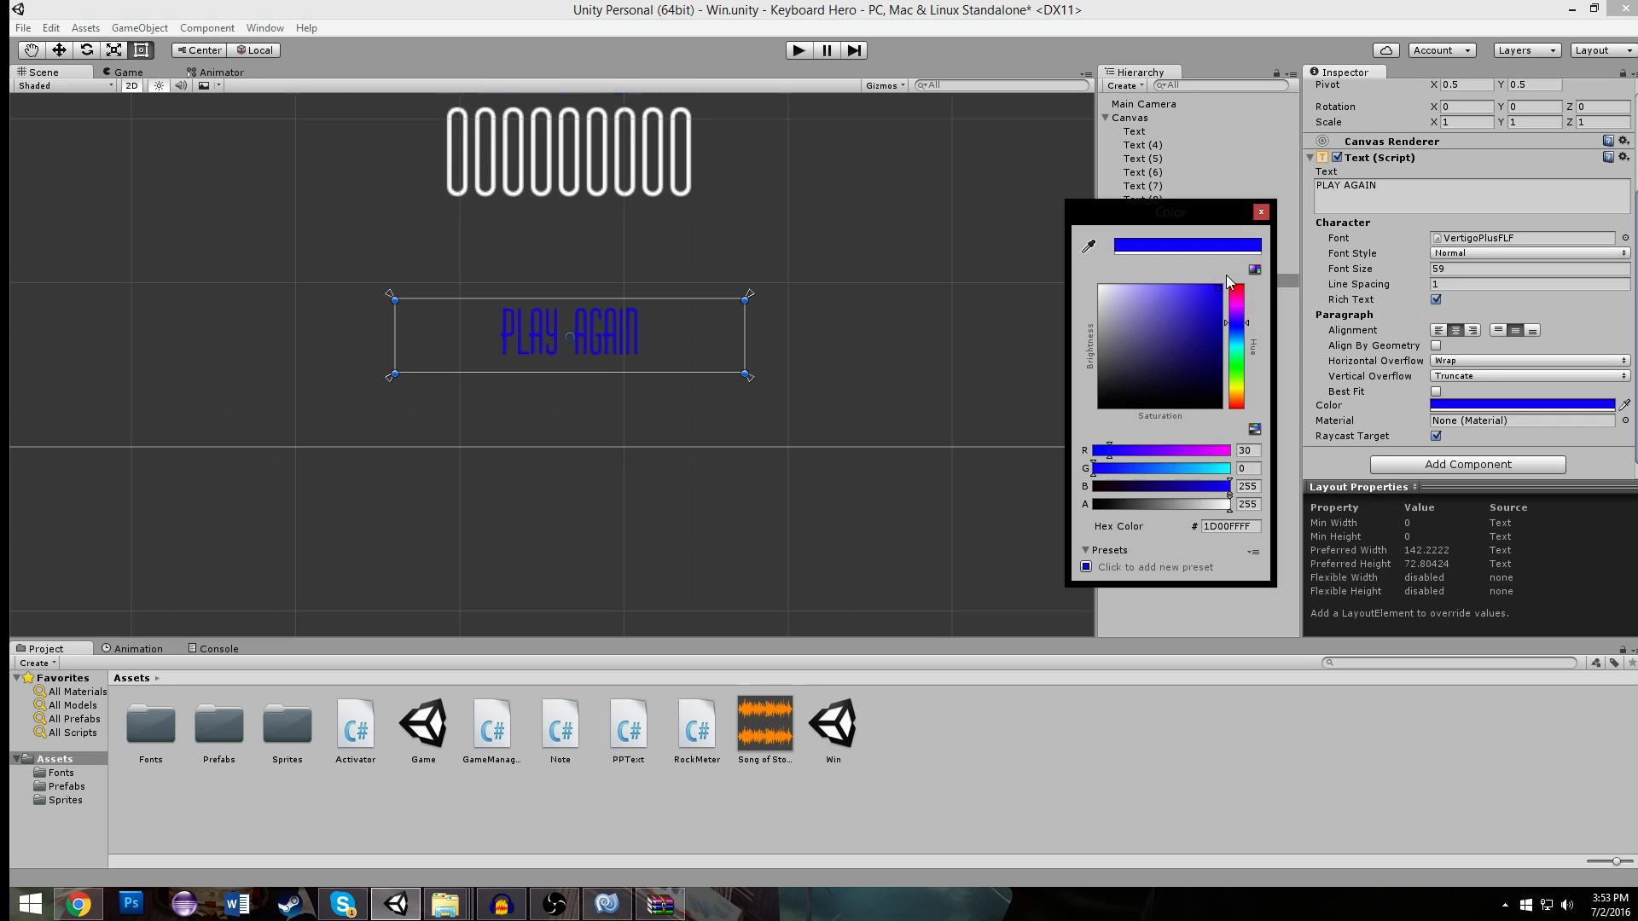
pyautogui.click(1218, 336)
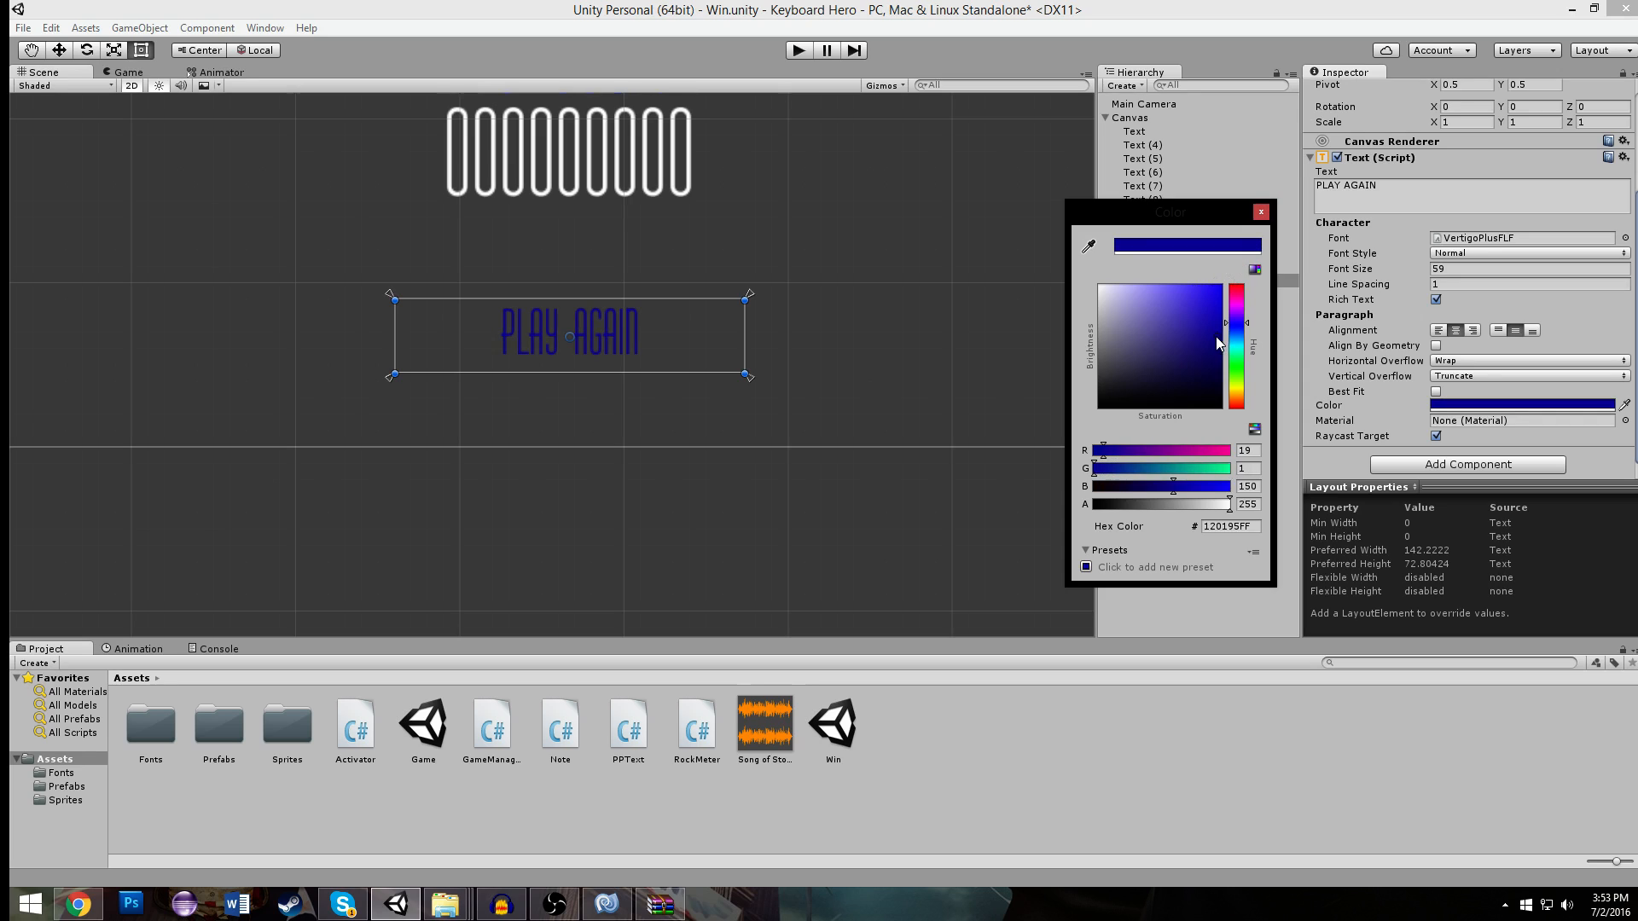
pyautogui.click(1193, 304)
pyautogui.click(1241, 344)
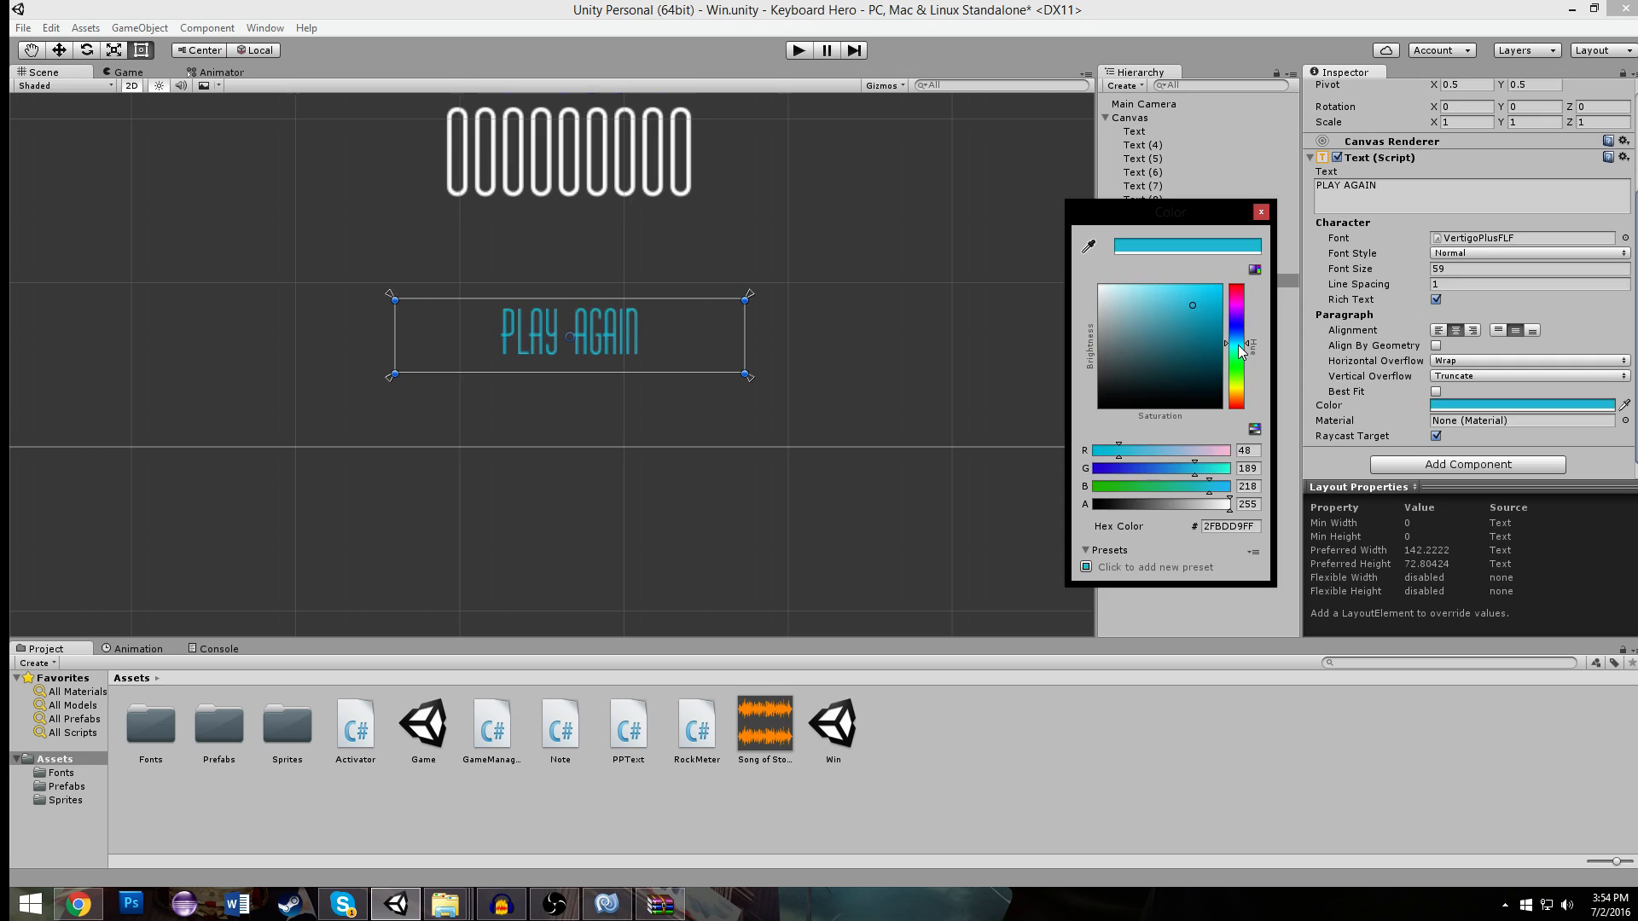
pyautogui.click(1261, 212)
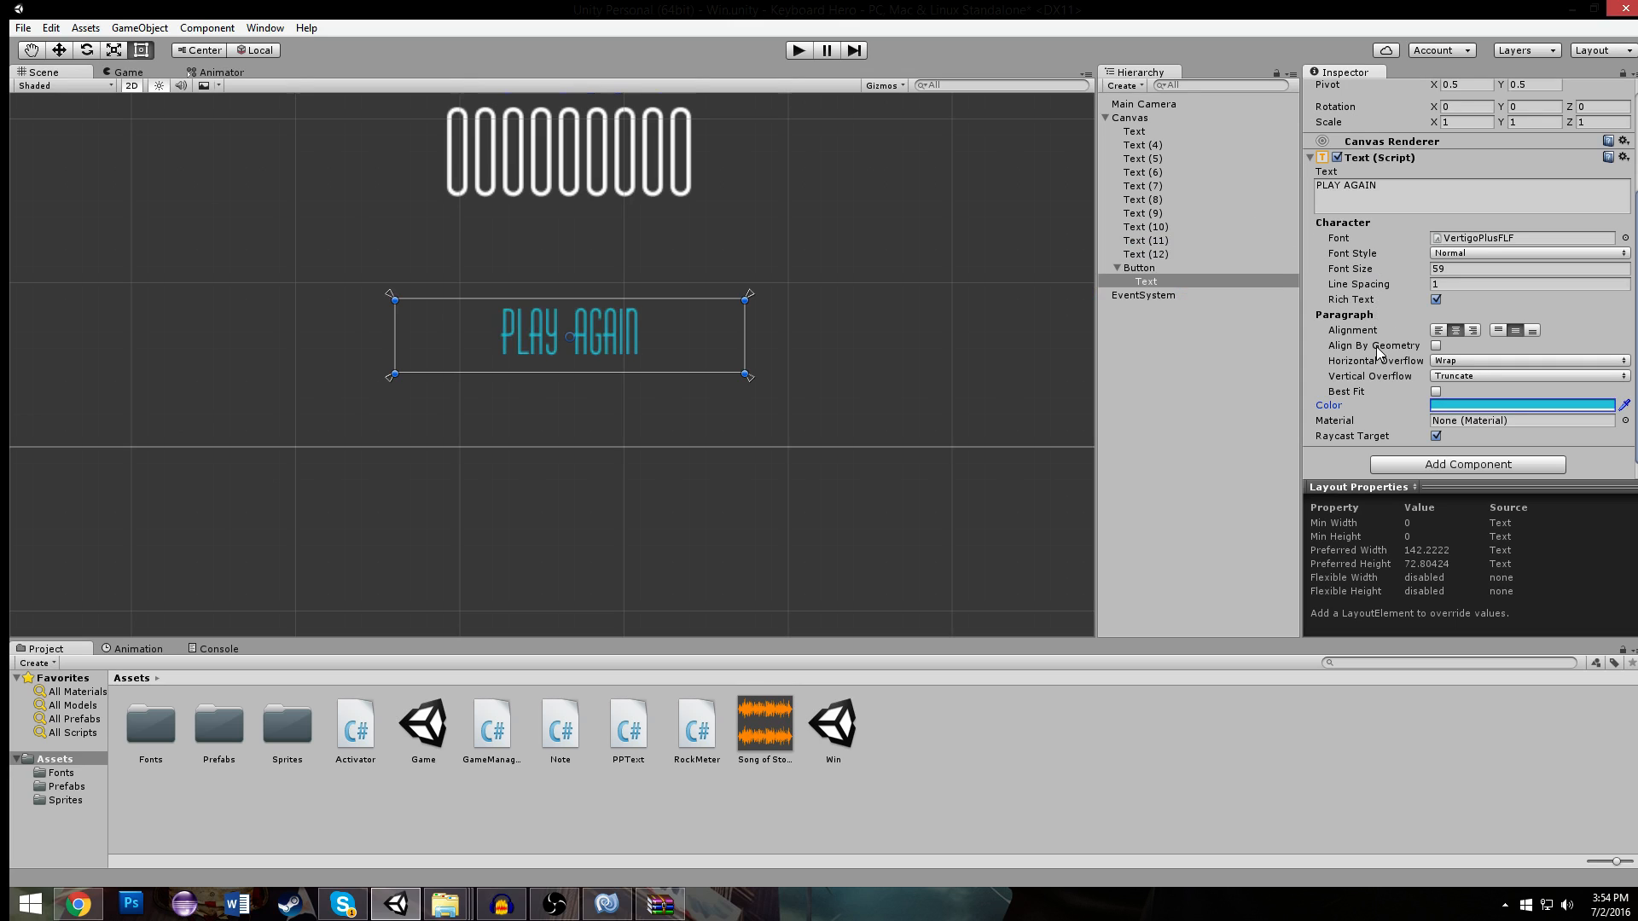
# - Widen the PLAY AGAIN button to span more than half the canvas and center it horizontally beneath the high score
pyautogui.click(1135, 268)
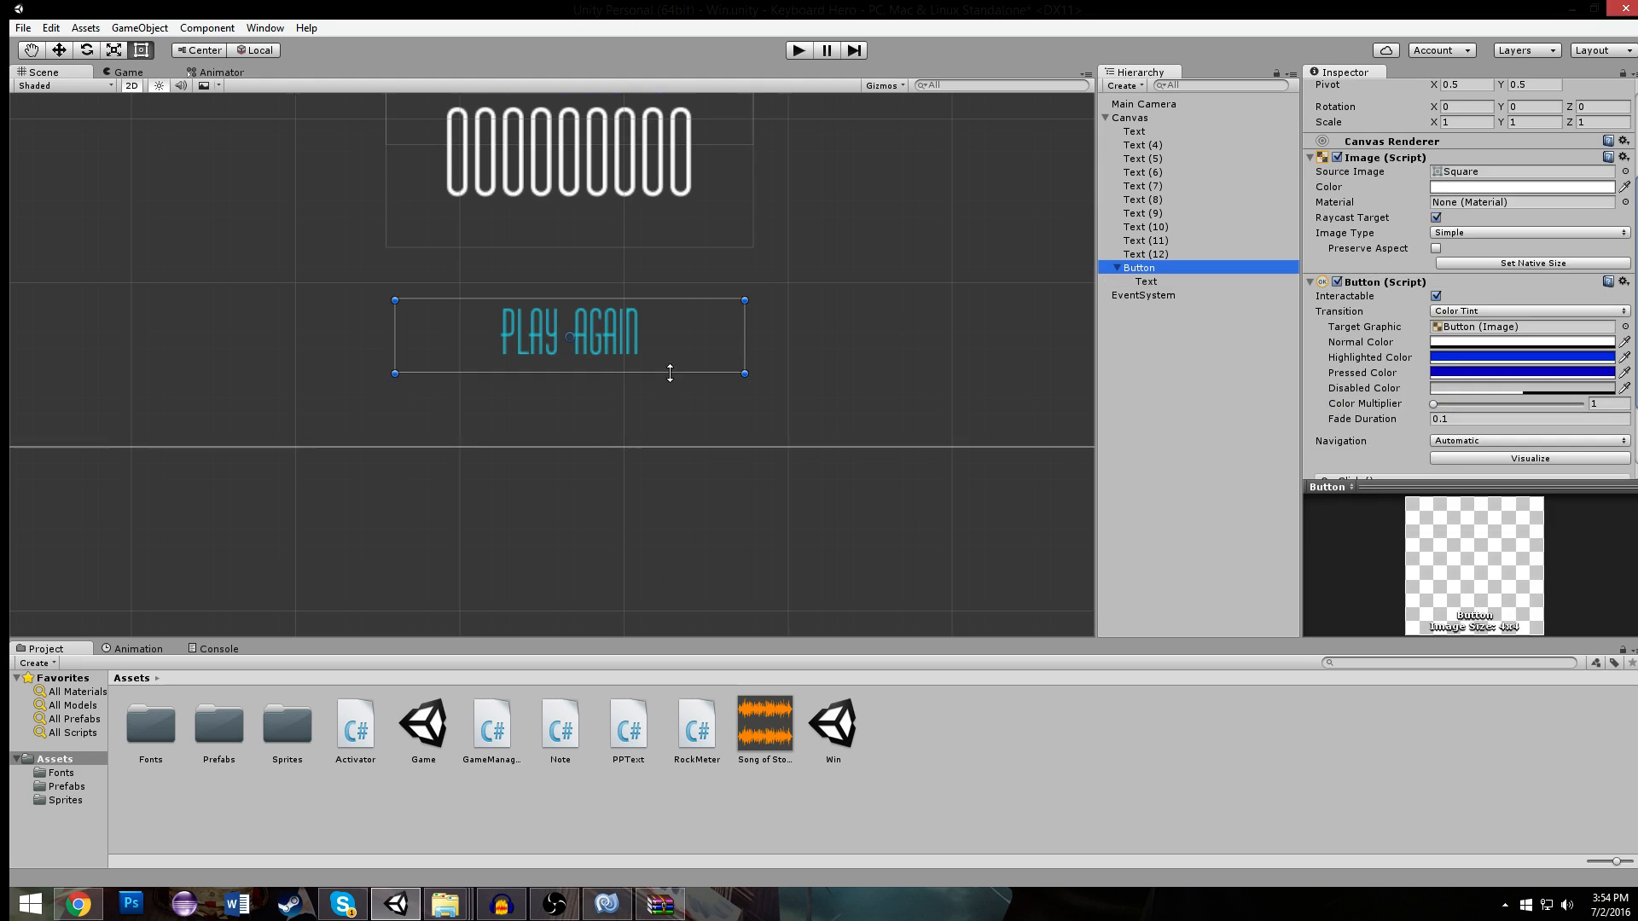
pyautogui.moveTo(746, 375); pyautogui.dragTo(909, 415)
pyautogui.scroll(-3, 682, 341)
pyautogui.moveTo(664, 355); pyautogui.dragTo(751, 372)
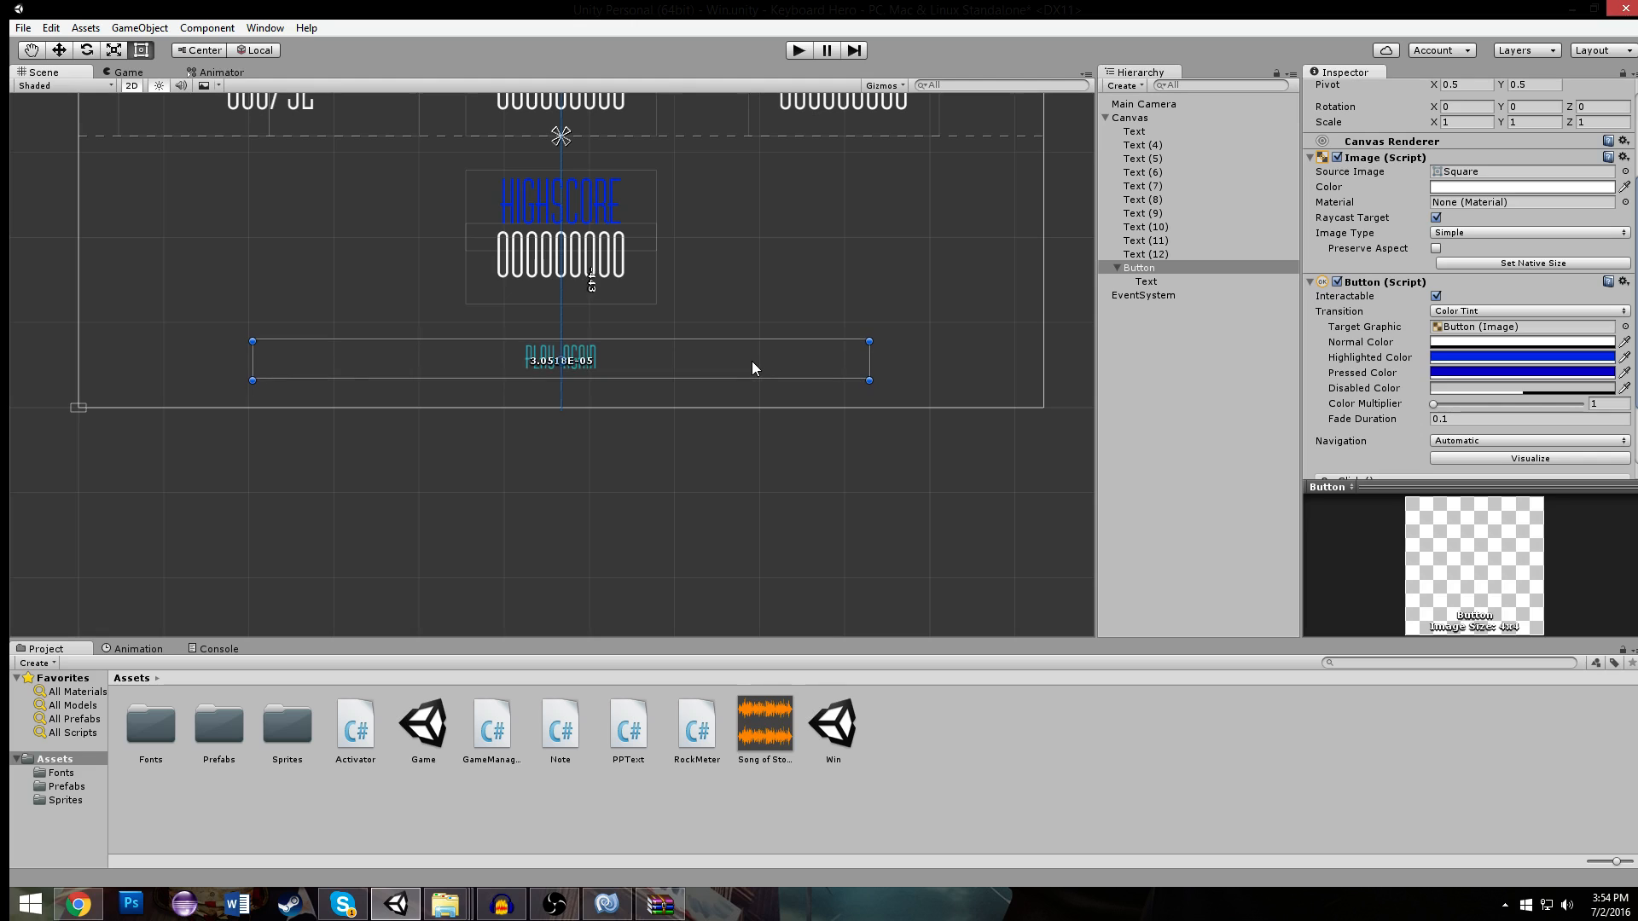
# - Run the Win scene to check the widened PLAY AGAIN button and its highlight color, and stop it
pyautogui.click(916, 345)
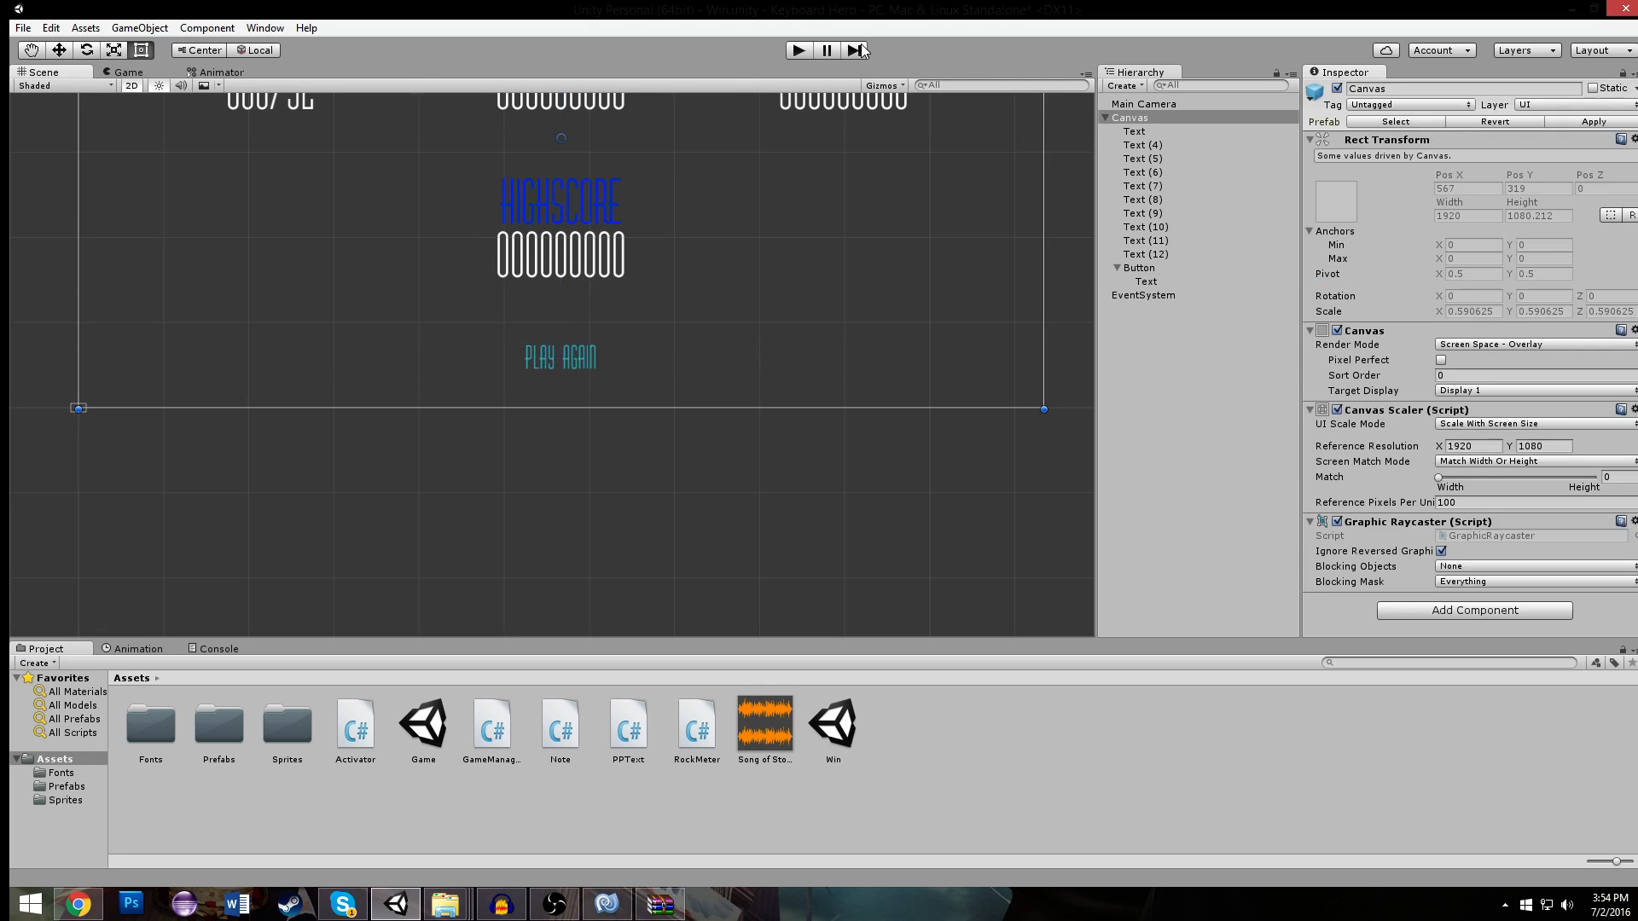
pyautogui.click(799, 51)
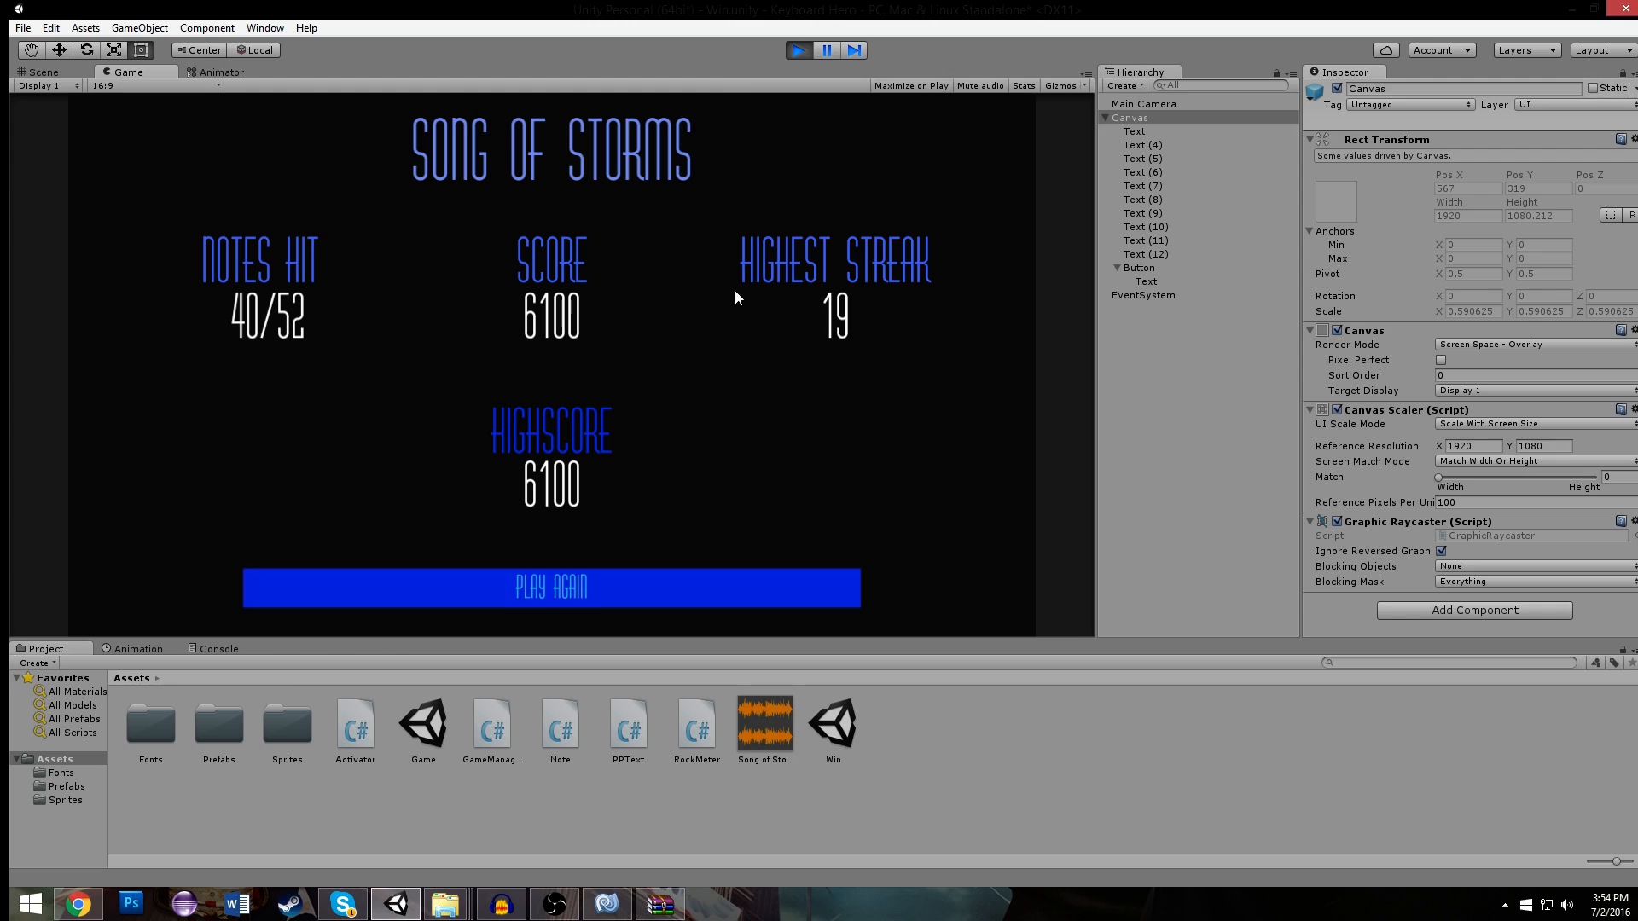
pyautogui.click(798, 53)
pyautogui.scroll(-3, 725, 315)
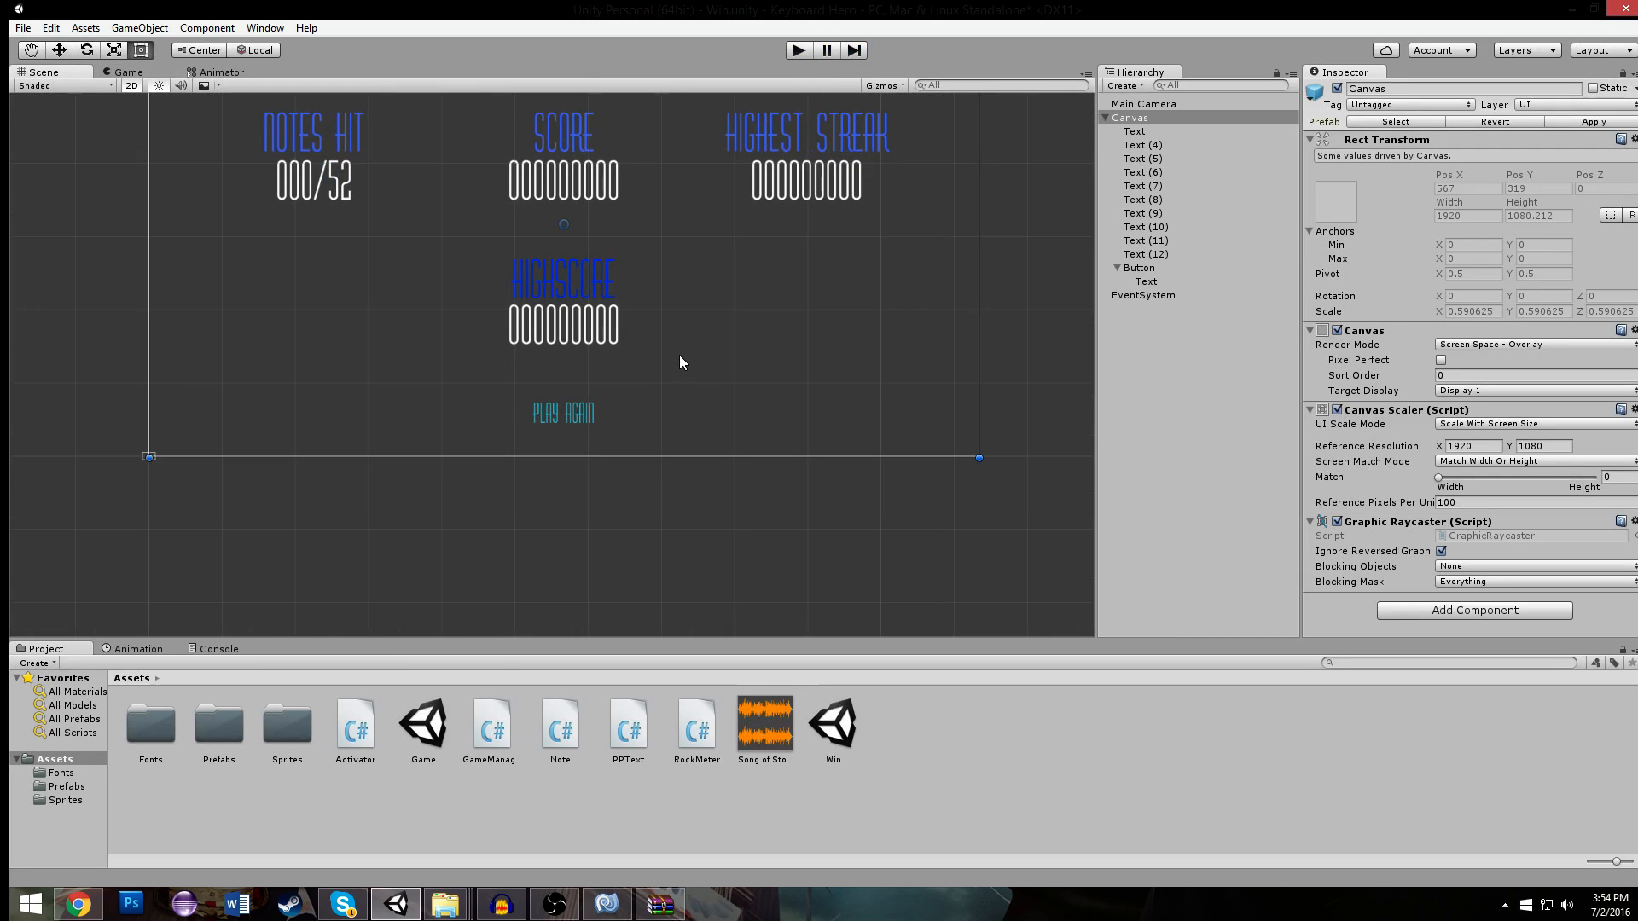
# - Create an empty GameObject at the root of the Win scene's hierarchy and name it BF
pyautogui.click(1141, 281)
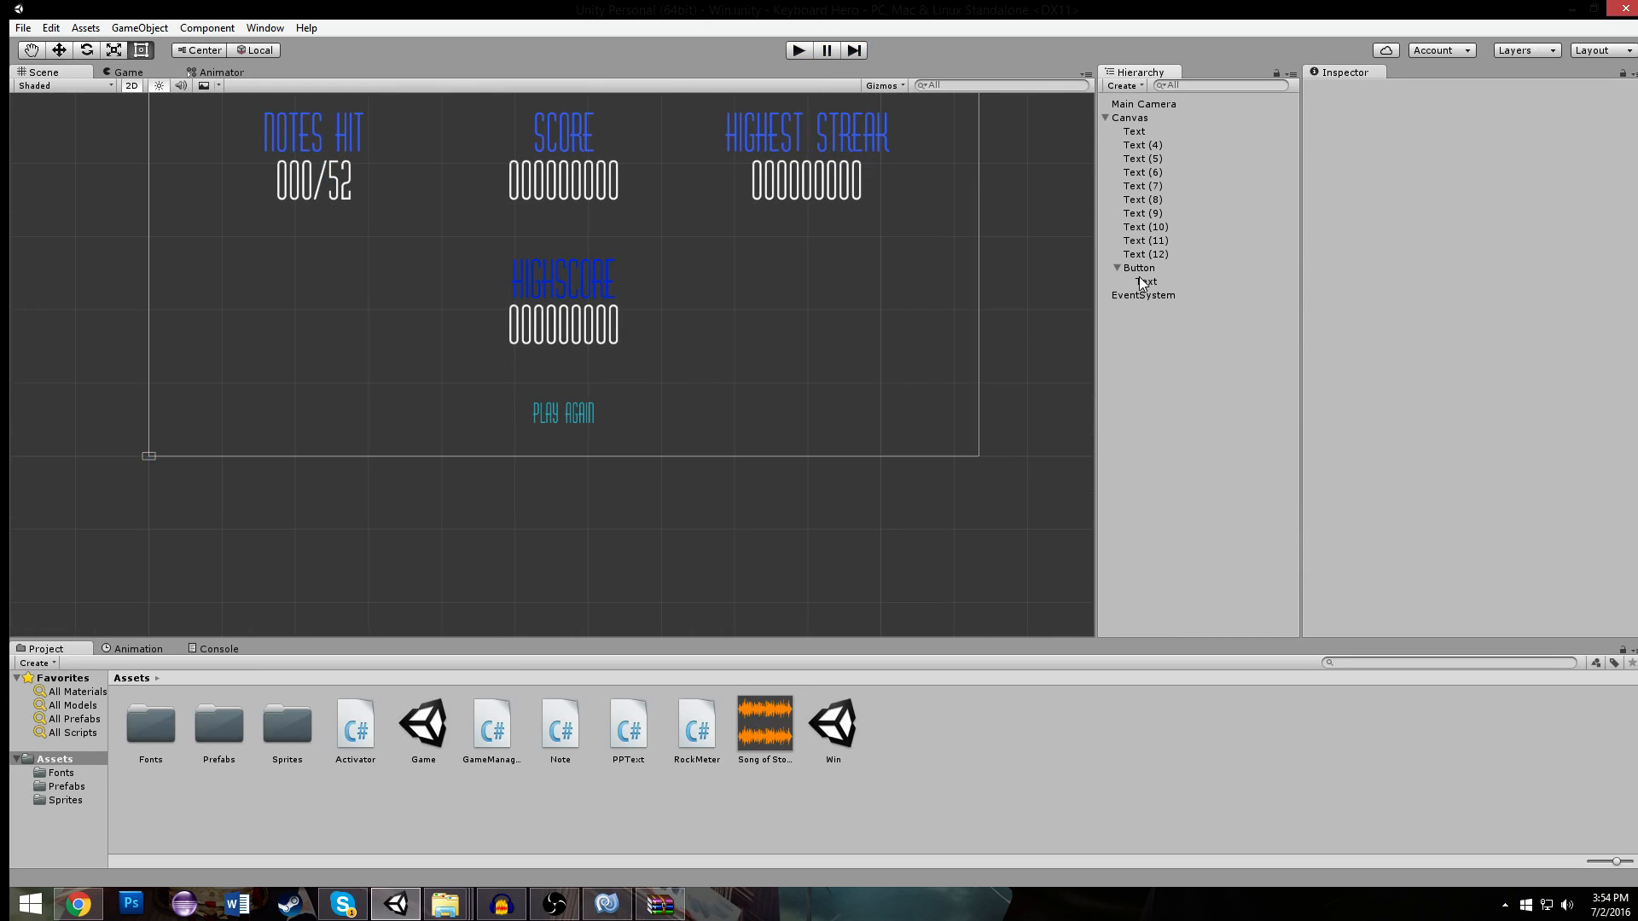
pyautogui.click(1106, 117)
pyautogui.hotkey('ctrl', 'shift', 'n')
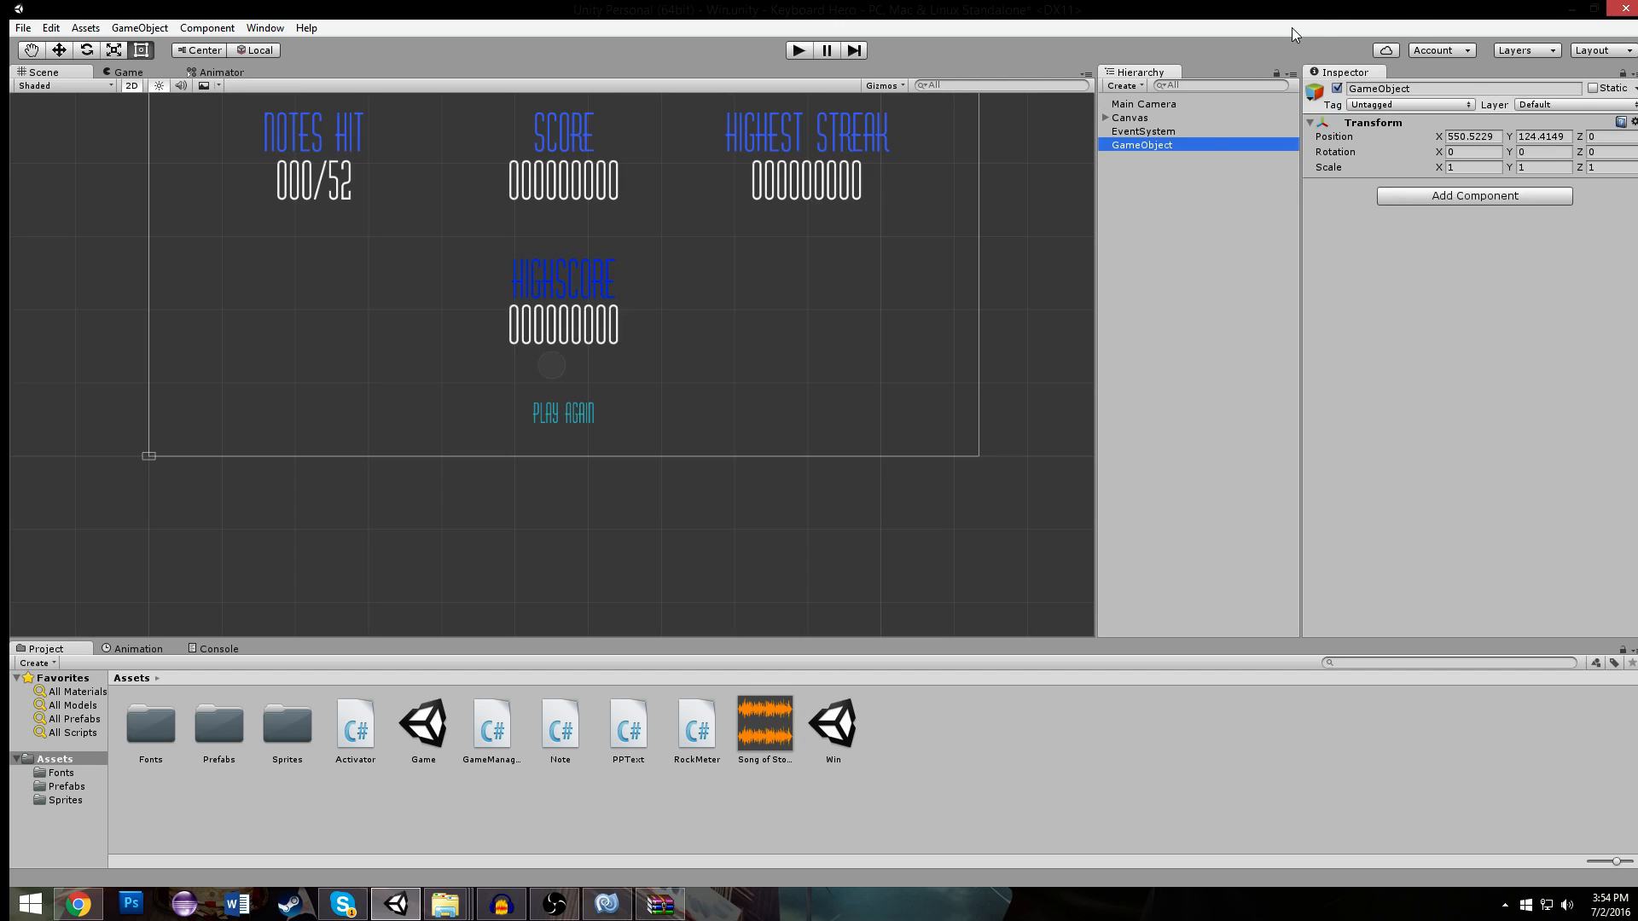
pyautogui.click(1448, 89)
pyautogui.write('BF')
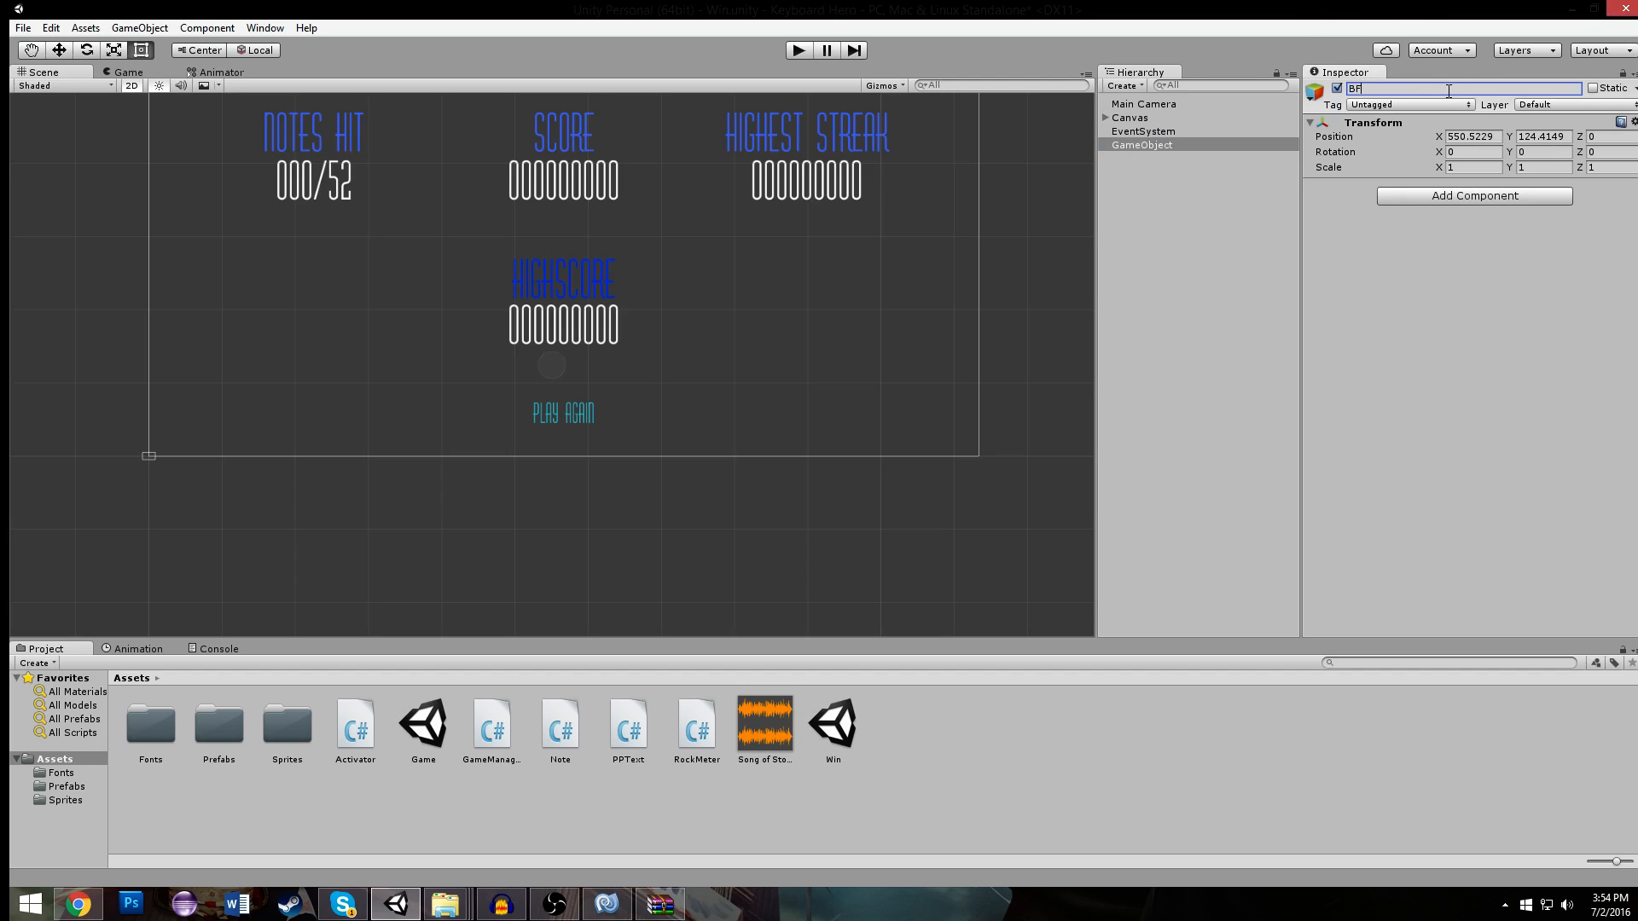
# - Add a new C# script named BF to the BF object
pyautogui.click(1466, 203)
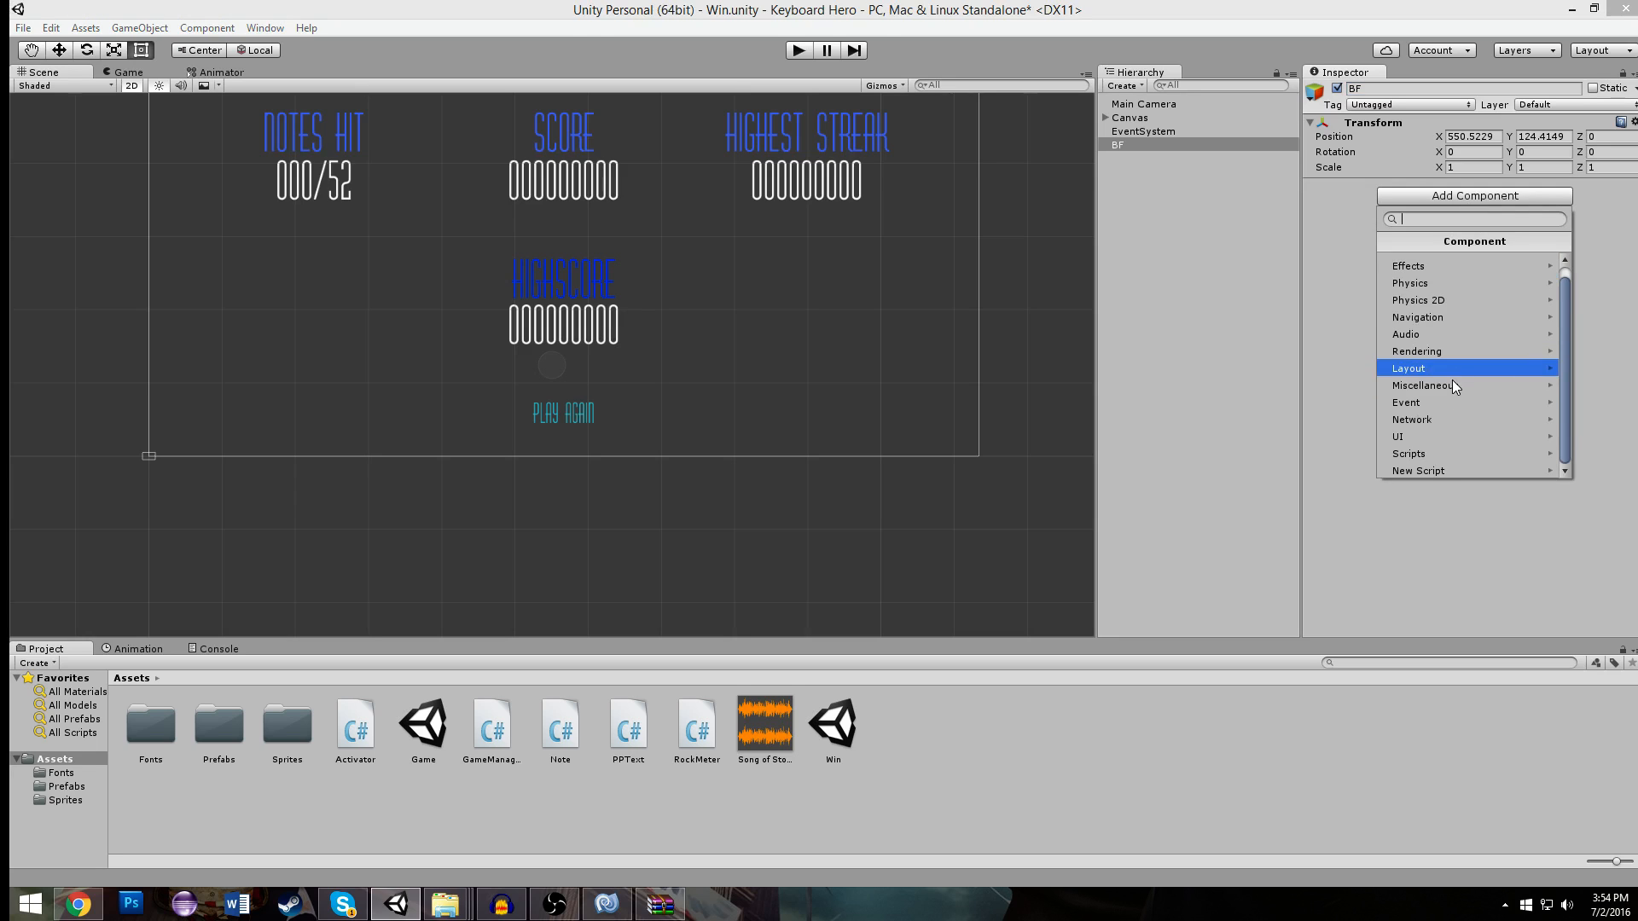
pyautogui.click(1420, 474)
pyautogui.press('Return')
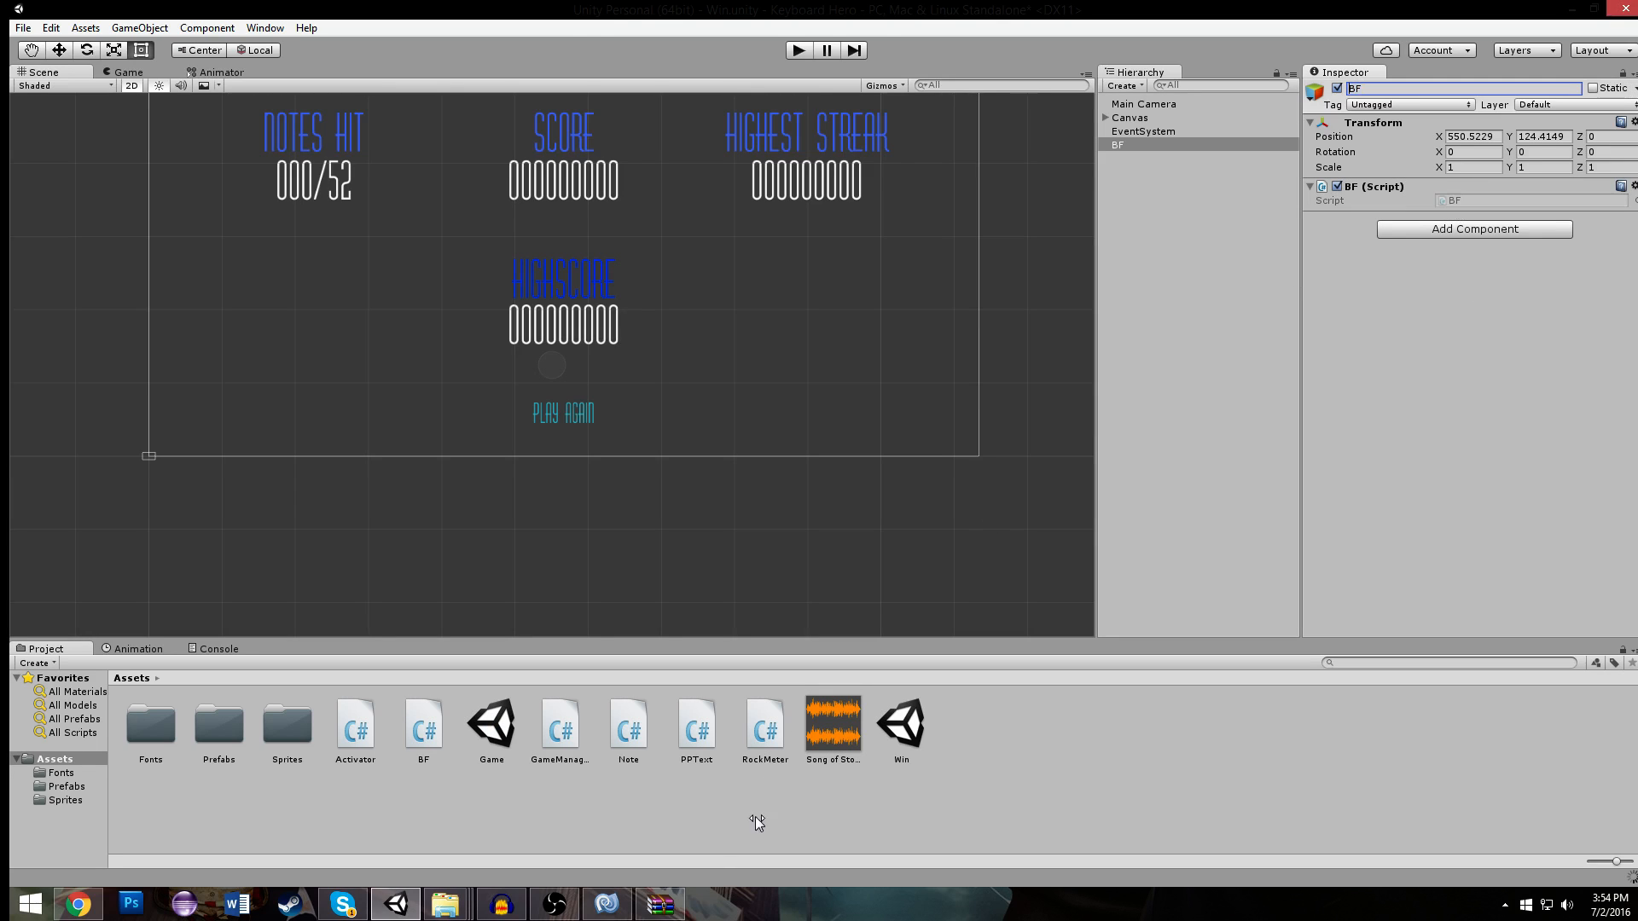
# - Open the BF script in MonoDevelop and replace its default Start and Update methods with the start of a public void declaration
pyautogui.click(606, 903)
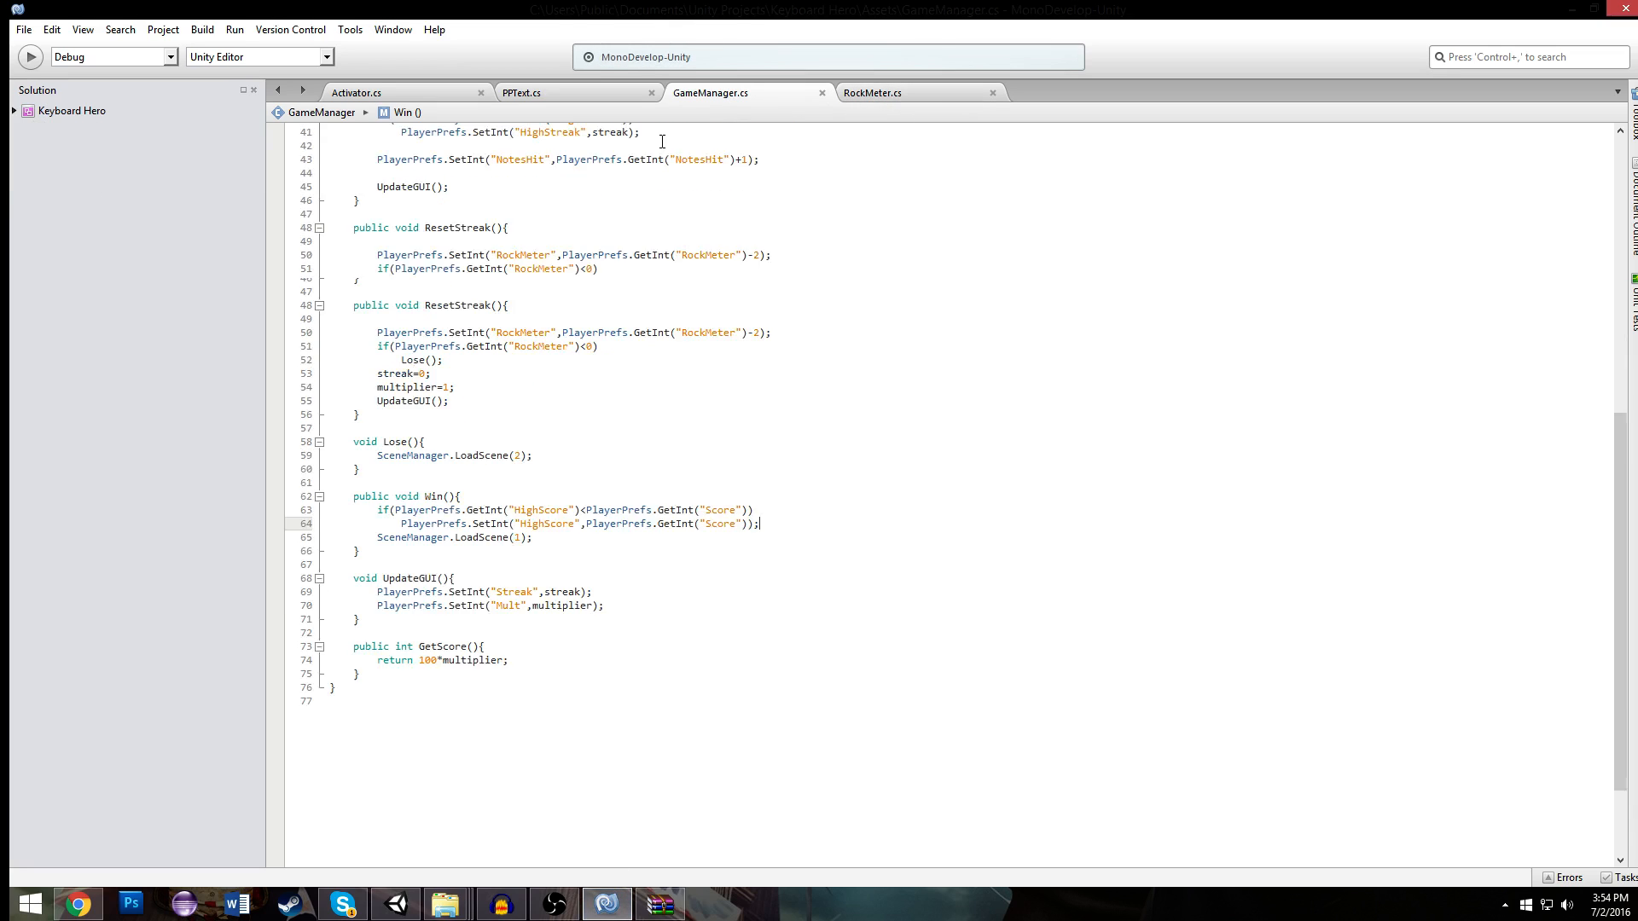
pyautogui.click(930, 96)
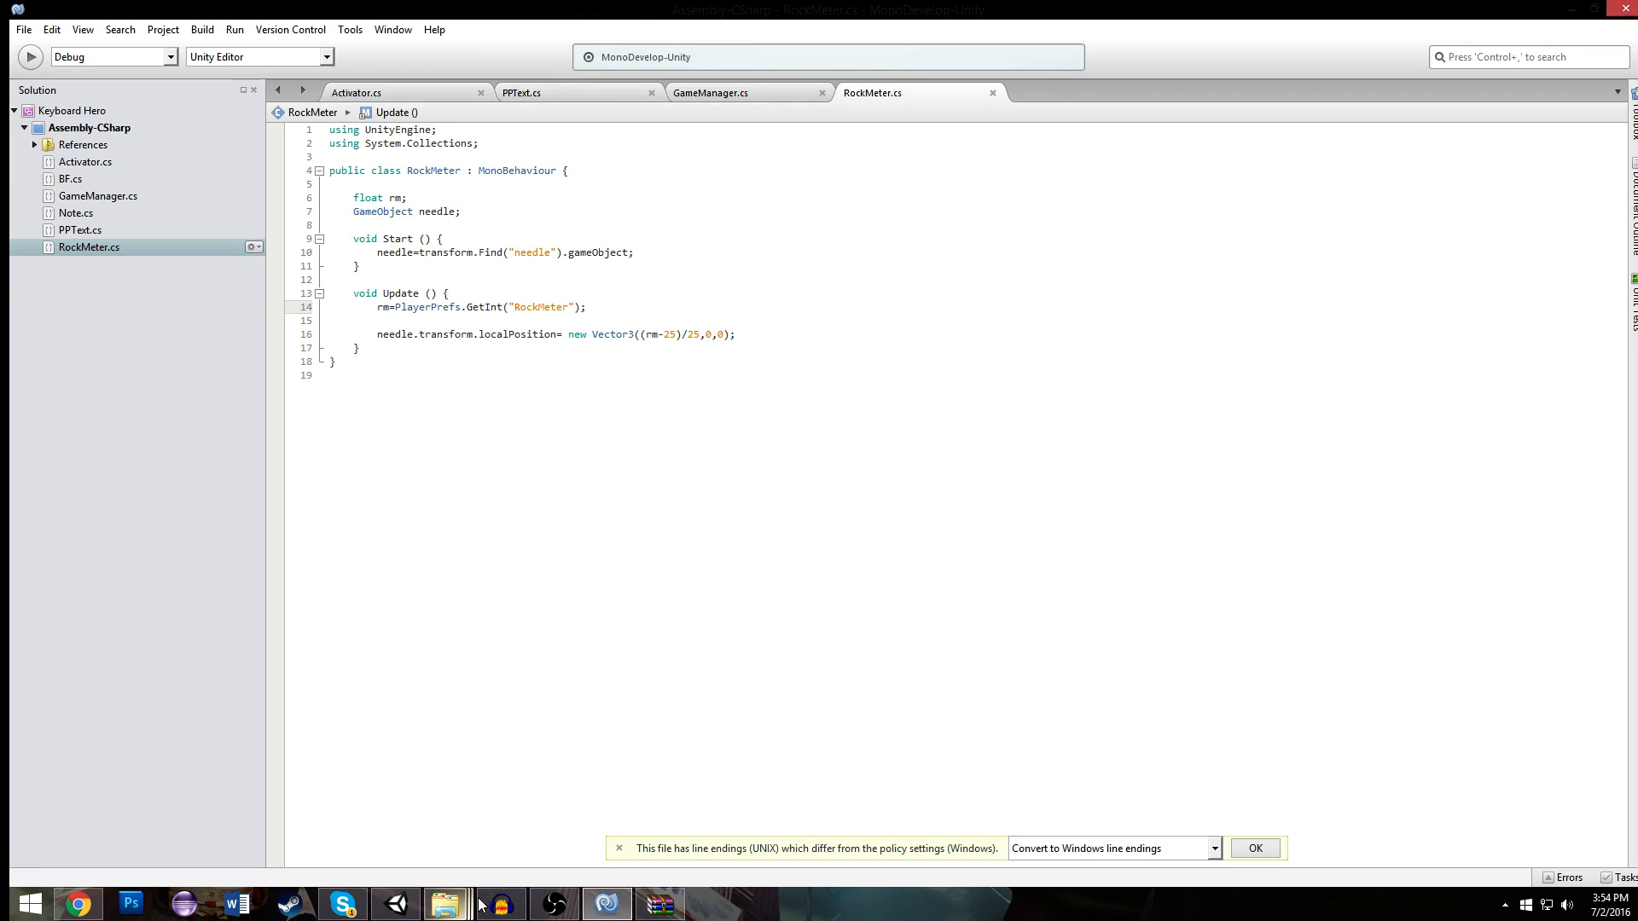
pyautogui.click(396, 903)
pyautogui.doubleClick(1453, 203)
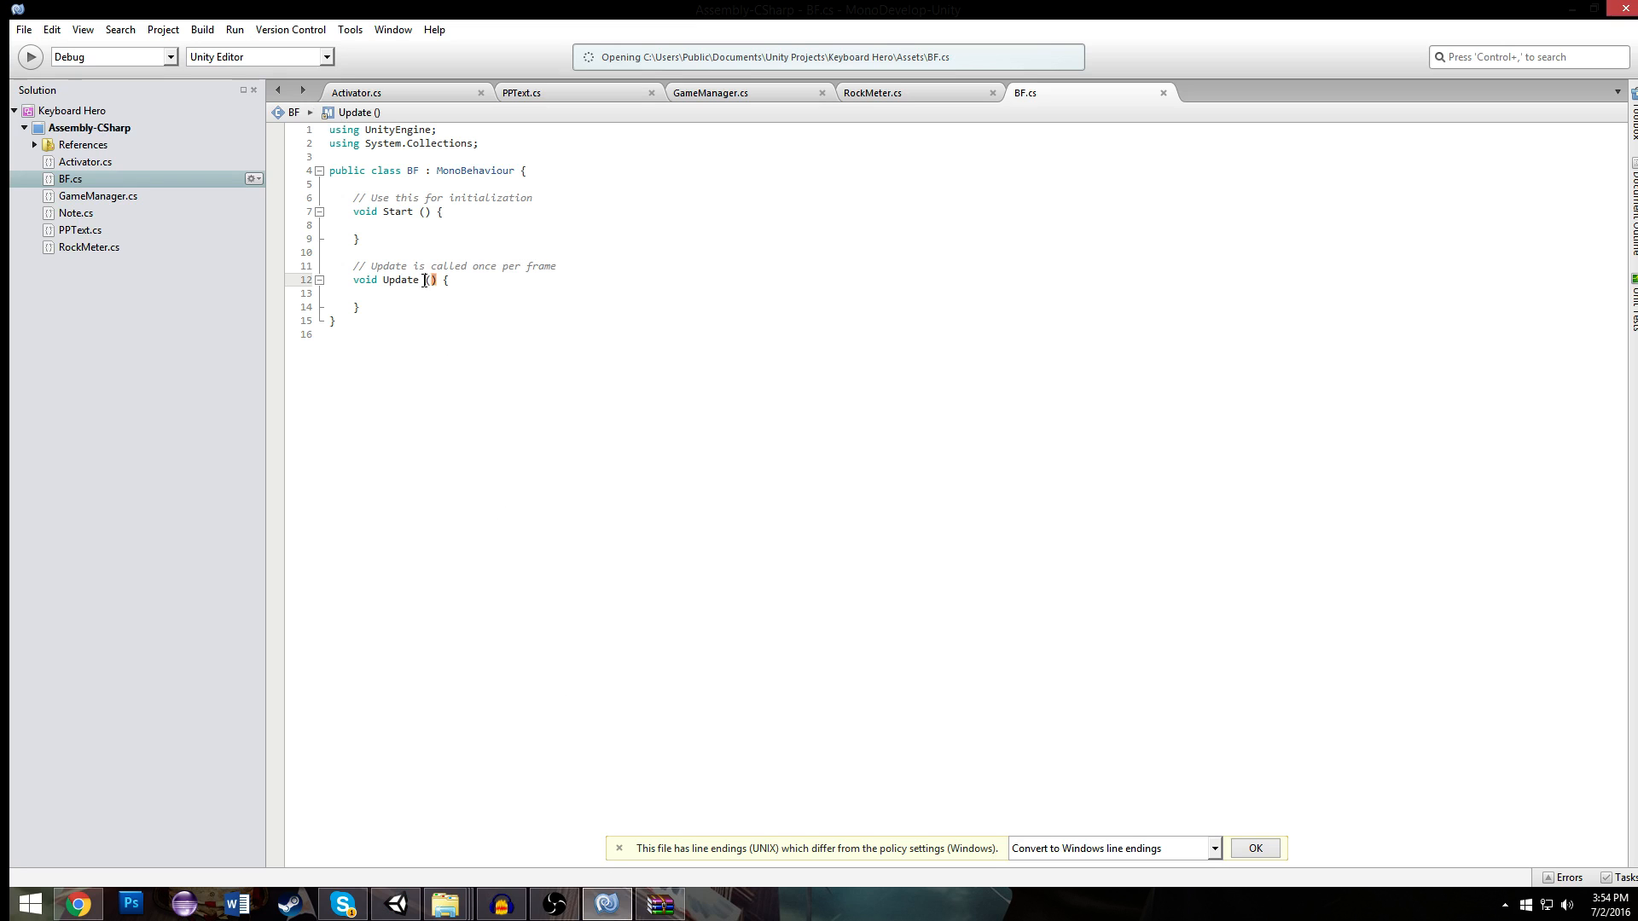
pyautogui.moveTo(413, 305); pyautogui.dragTo(351, 196)
pyautogui.write('public void')
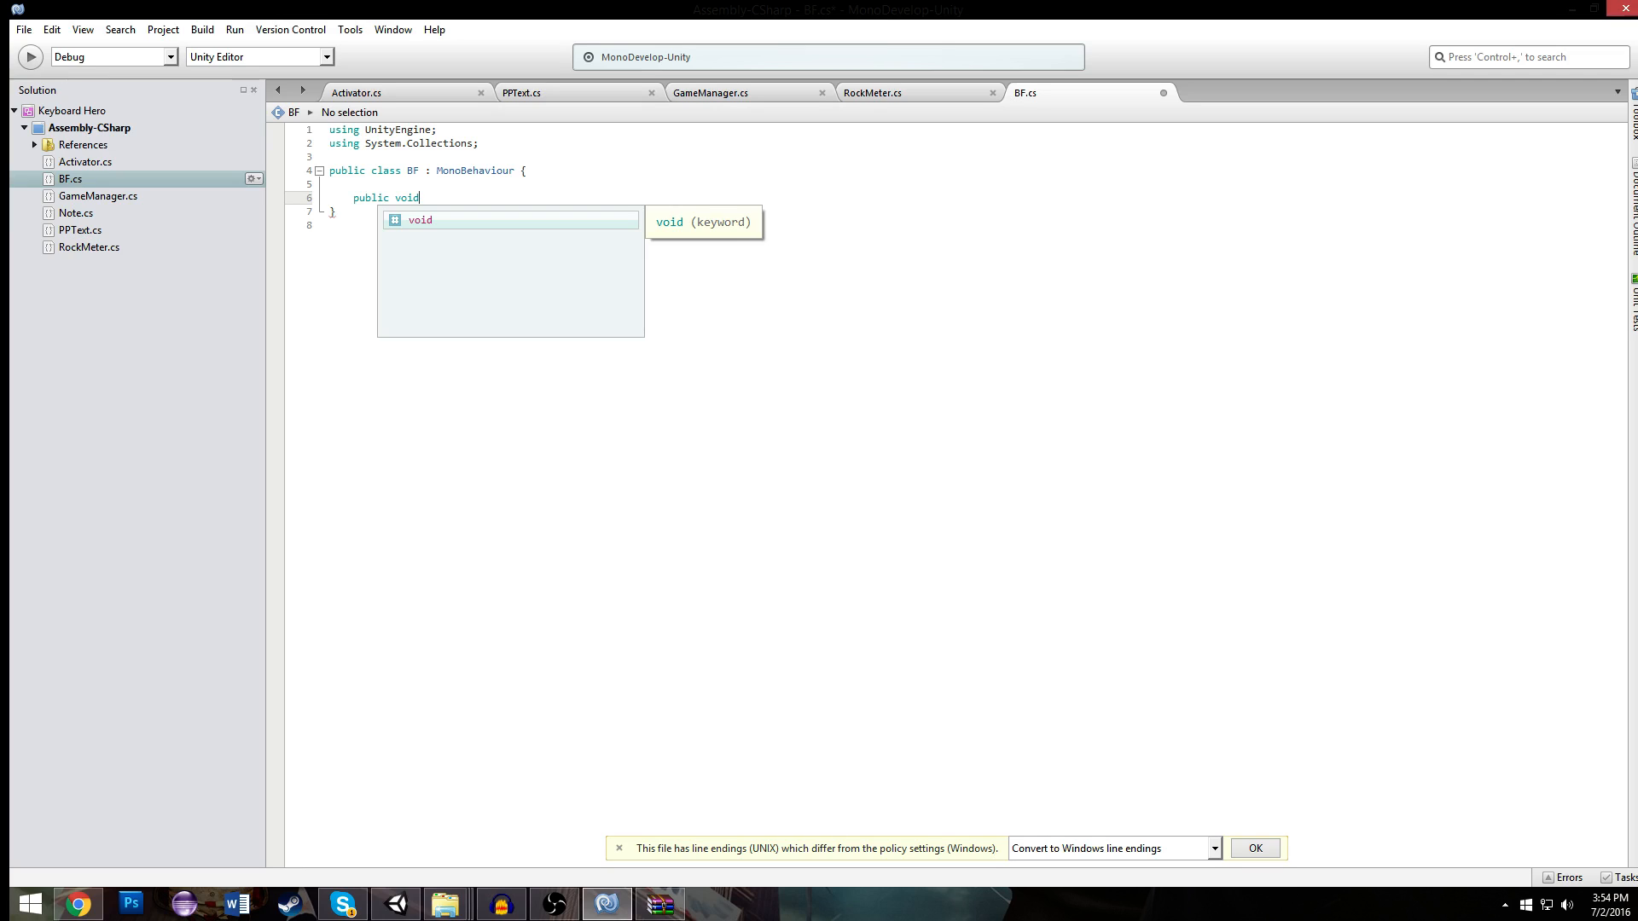
# - Add a using UnityEngine.UI; directive below System.Collections and return to the public void line
pyautogui.click(479, 143)
pyautogui.press('Return')
pyautogui.write('using UnityEngine.UI;')
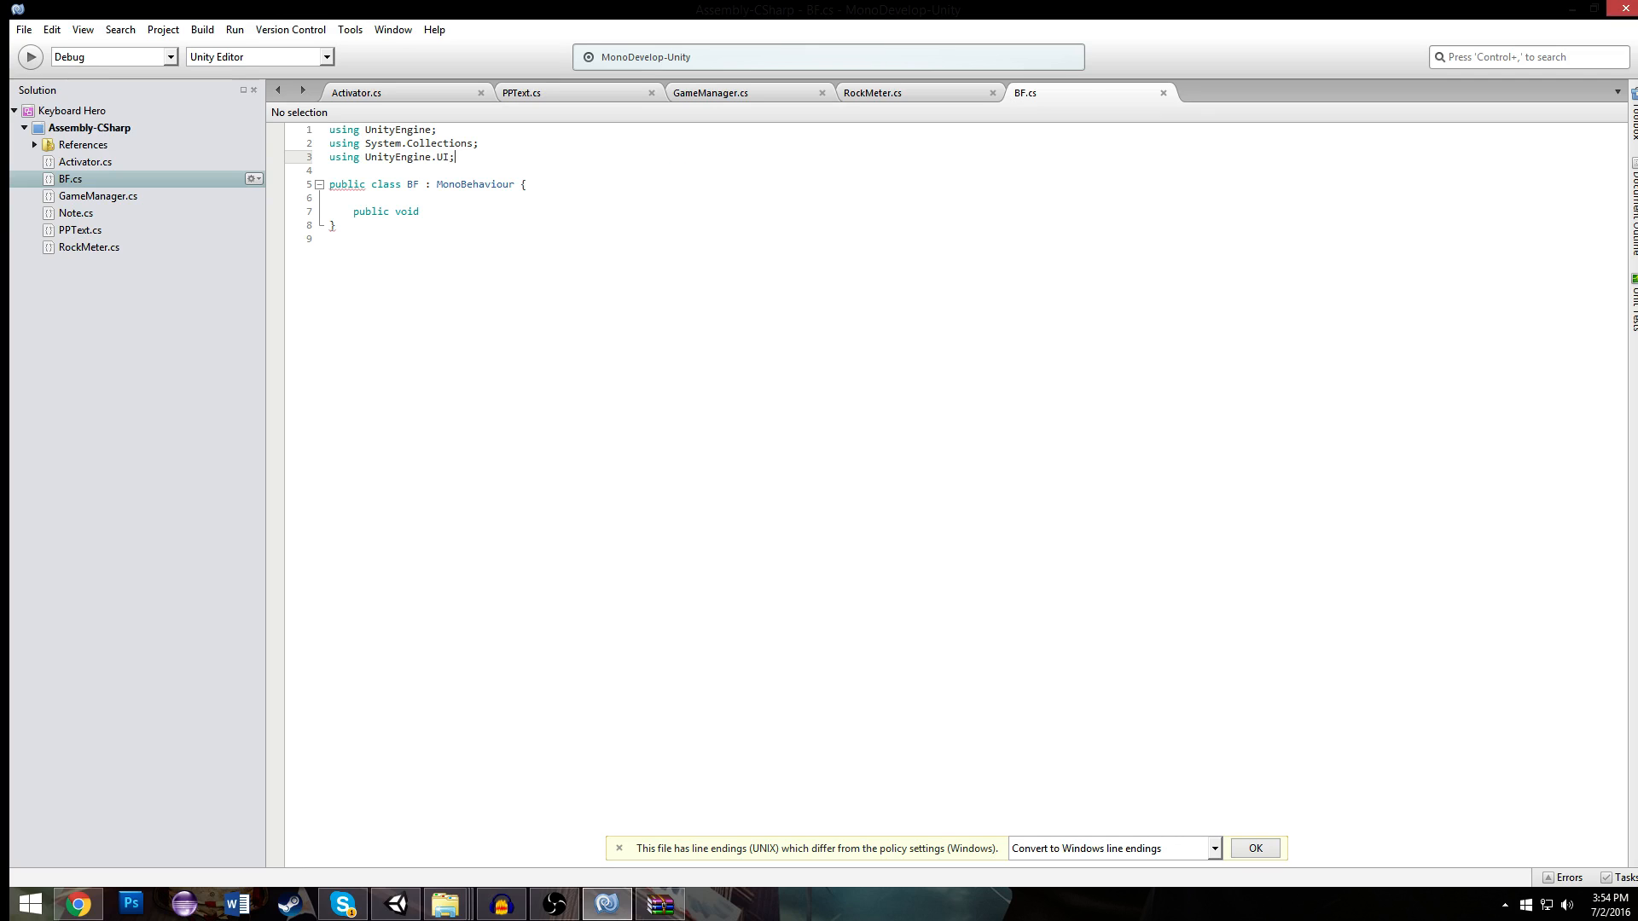
pyautogui.click(514, 214)
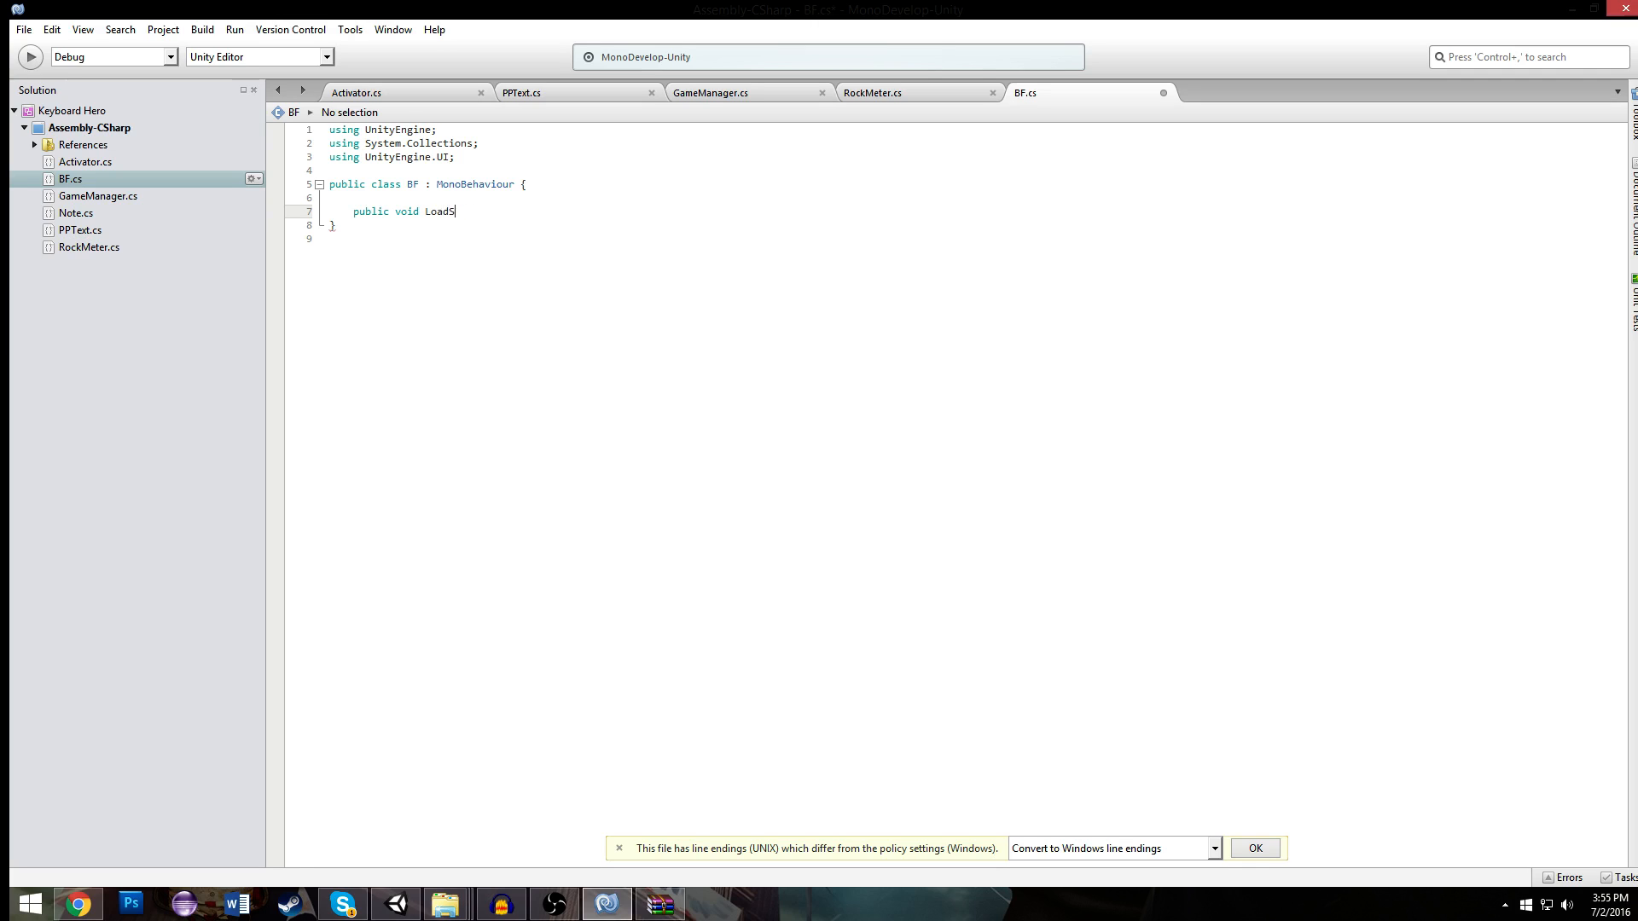
# - Declare the public void LoadScene() method and change the UnityEngine.UI directive to using UnityEngine.SceneManagement;
pyautogui.write('LoadScene(){')
pyautogui.press('Return')
pyautogui.click(444, 158)
pyautogui.write('.Sc')
pyautogui.press('Return')
# - Give LoadScene an int a parameter and make its body call SceneManager.LoadScene(a);
pyautogui.click(422, 235)
pyautogui.click(447, 226)
pyautogui.write('SceneManager')
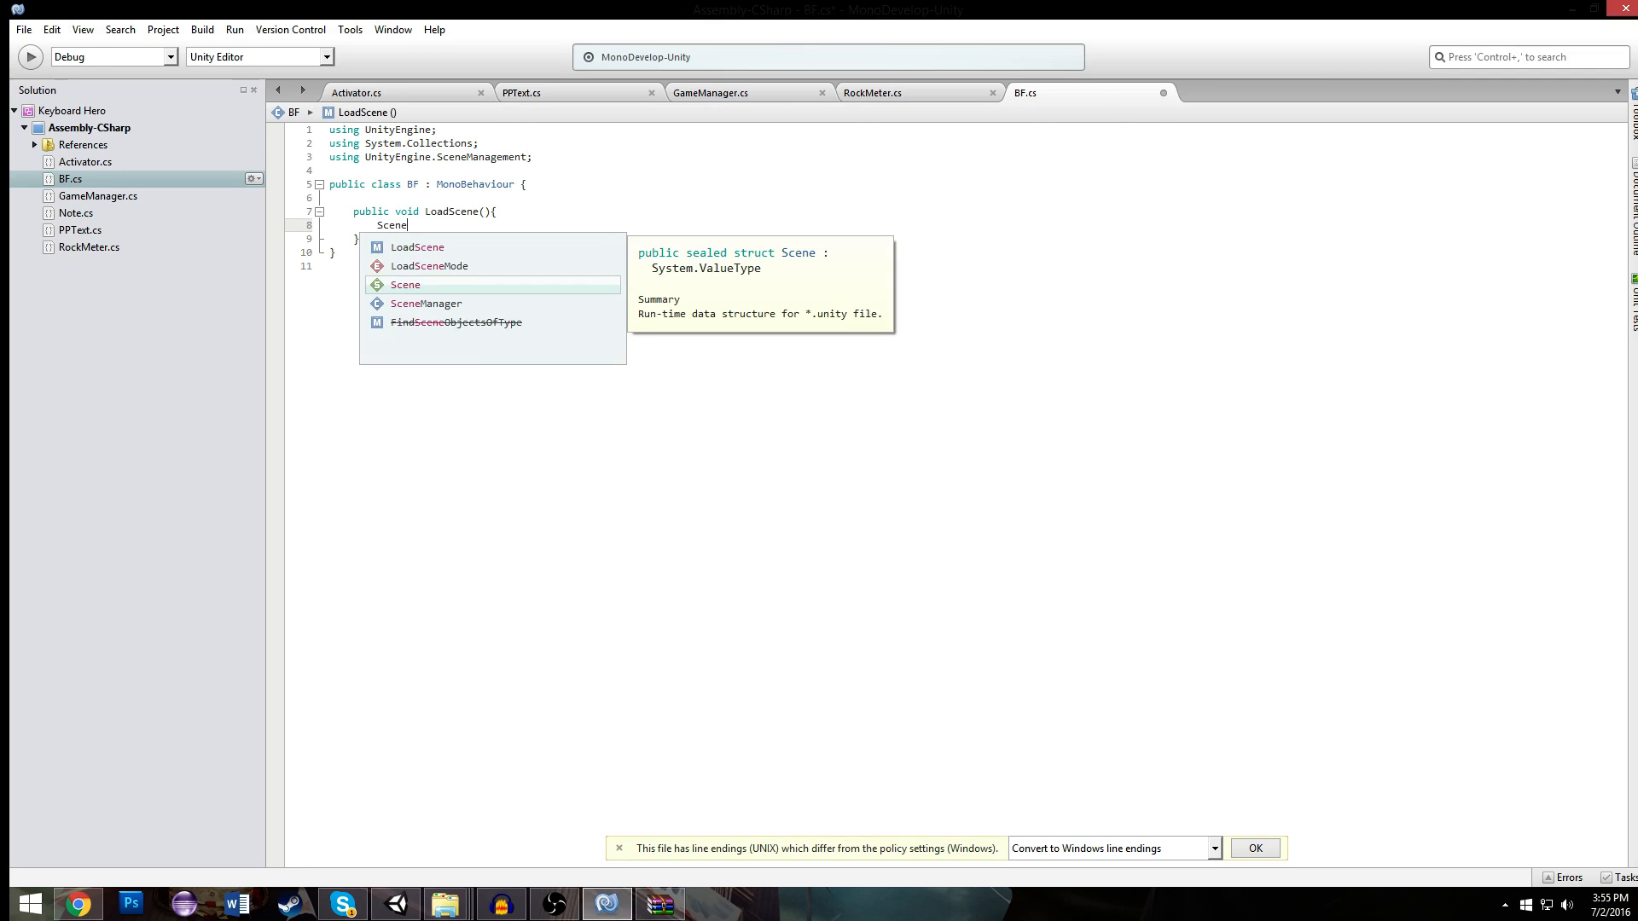
pyautogui.press('Return')
pyautogui.write('.')
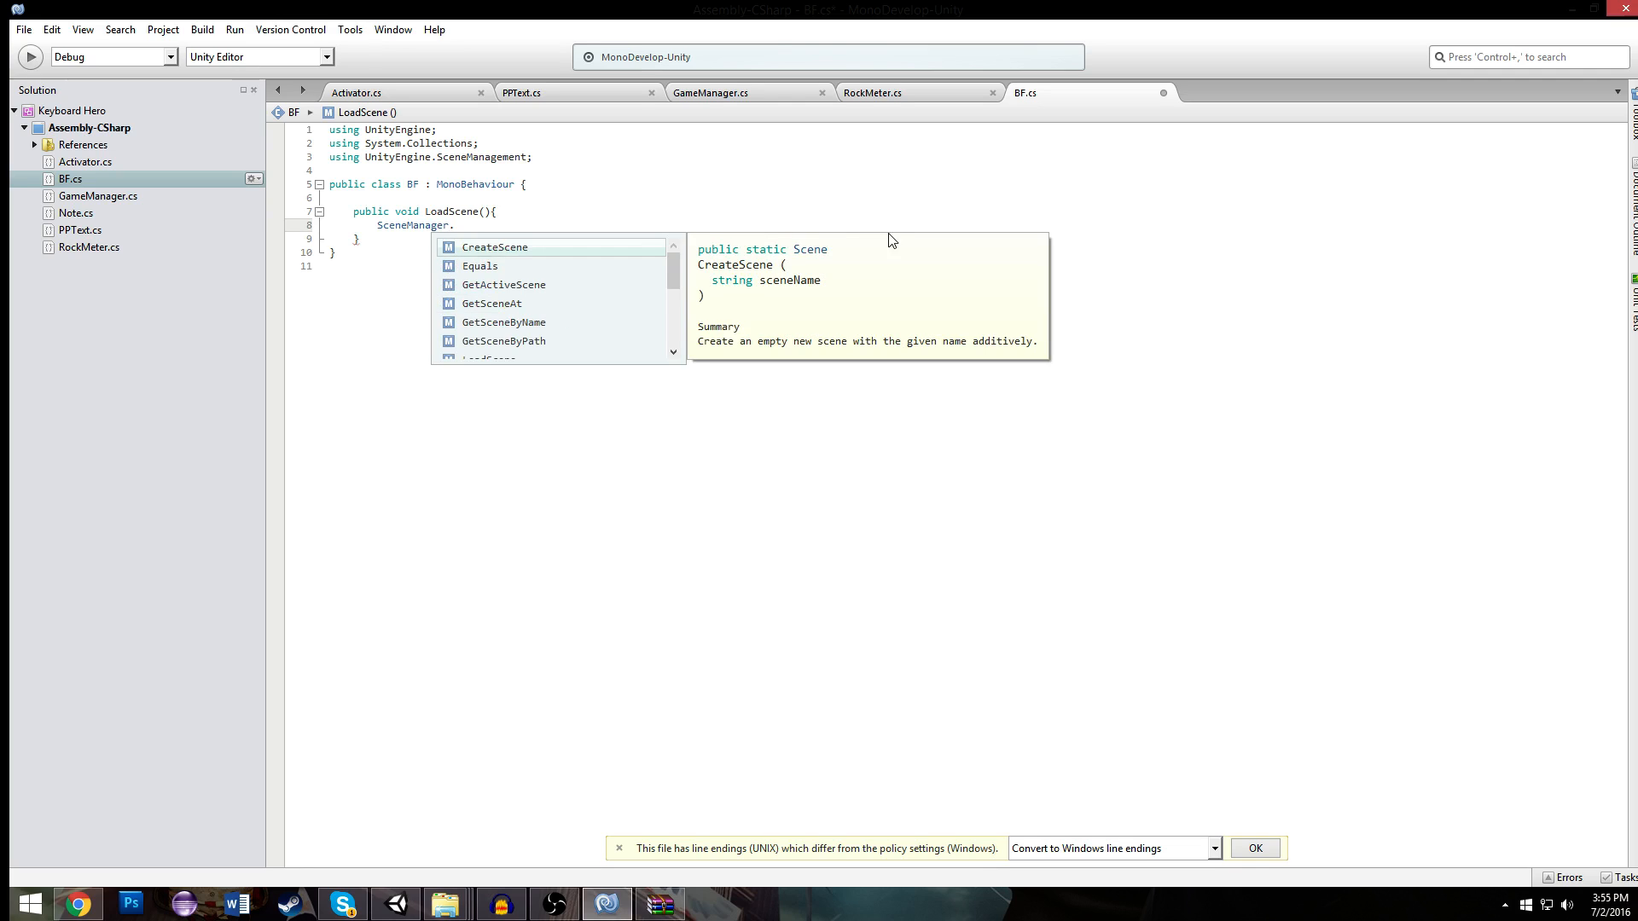
pyautogui.click(485, 213)
pyautogui.write('int a')
pyautogui.hotkey('ctrl', 's')
pyautogui.click(497, 236)
pyautogui.click(500, 225)
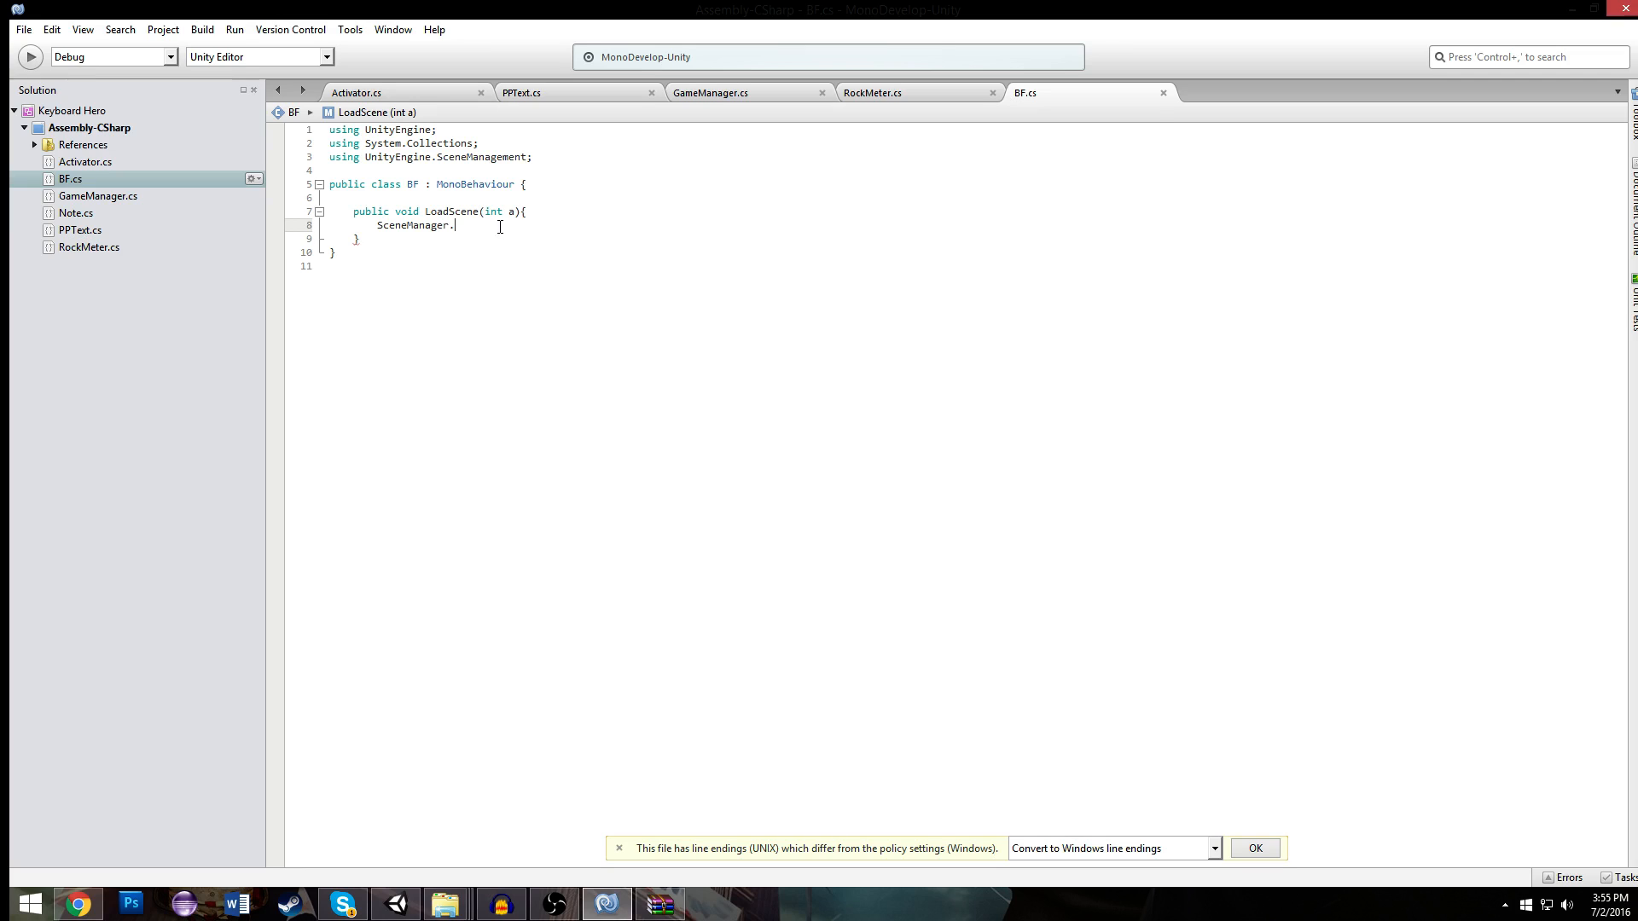
pyautogui.write('LoadScene(')
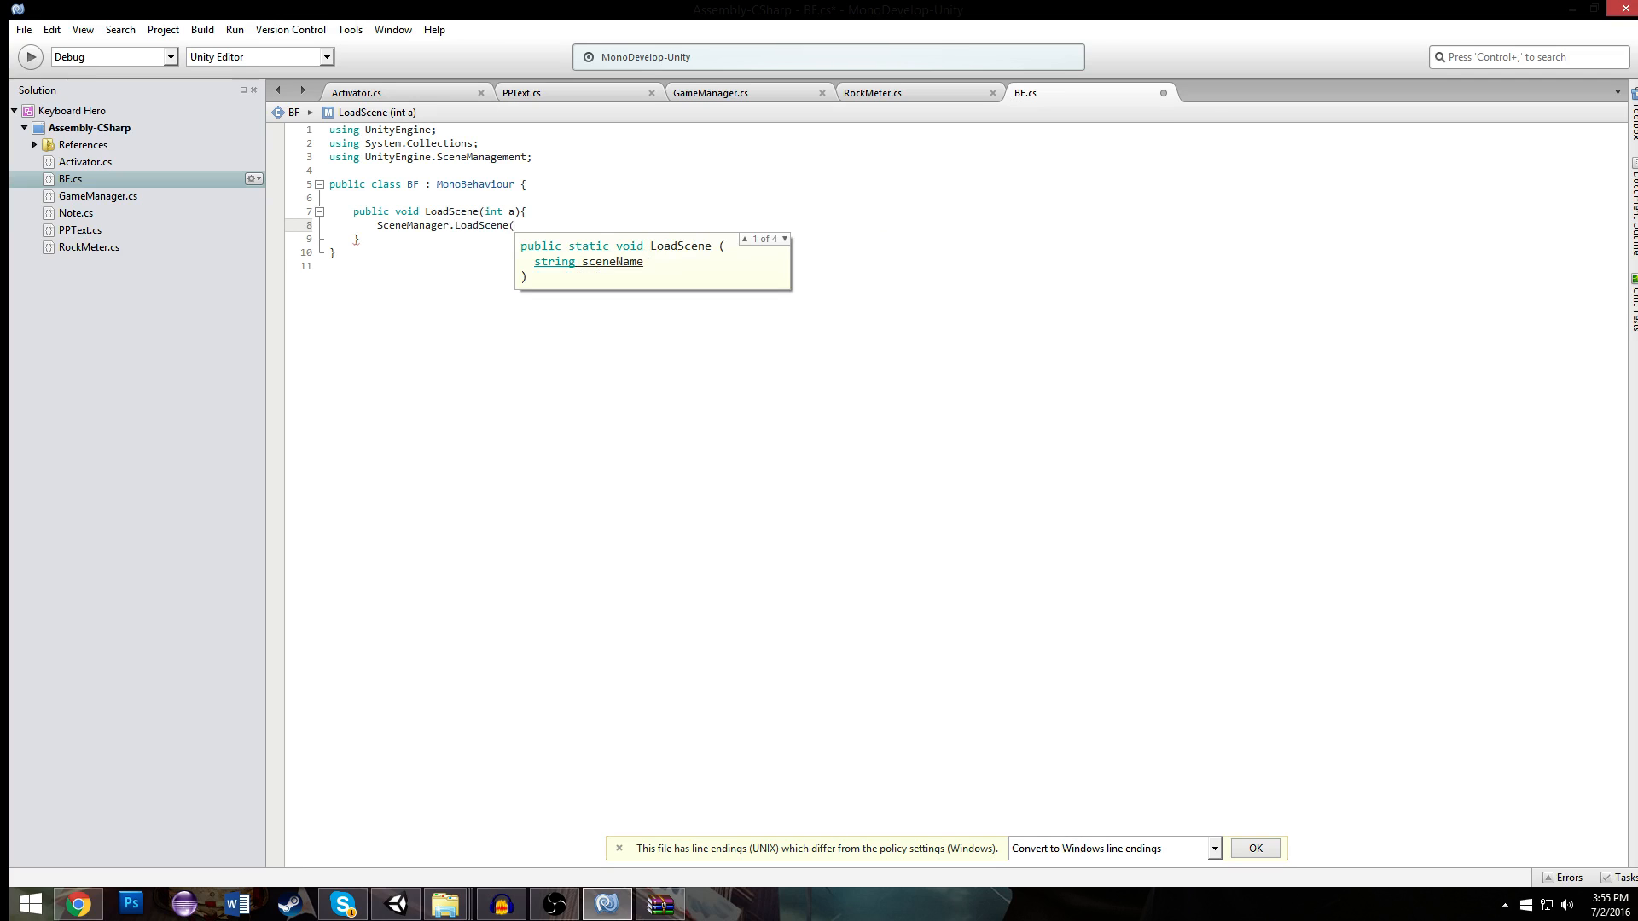
pyautogui.write('a)')
# - Add an empty public void Quit() method below LoadScene in the BF class
pyautogui.click(455, 253)
pyautogui.click(461, 242)
pyautogui.press('Return')
pyautogui.press('Return')
pyautogui.write('public')
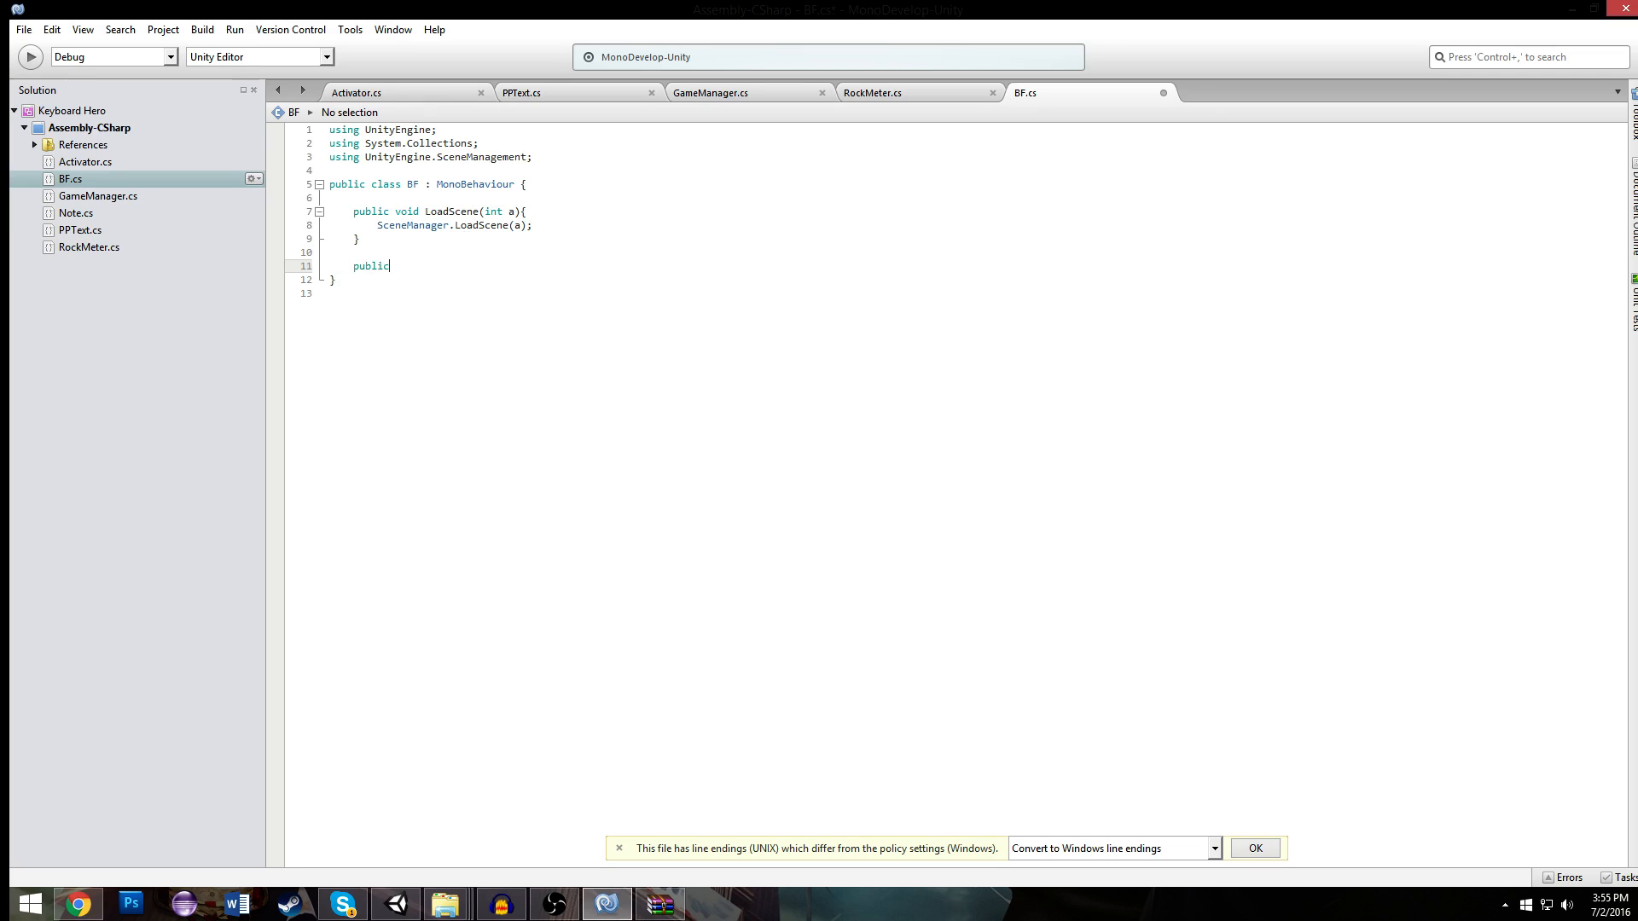
pyautogui.write(' void Quit(){')
pyautogui.press('Return')
pyautogui.write('}App')
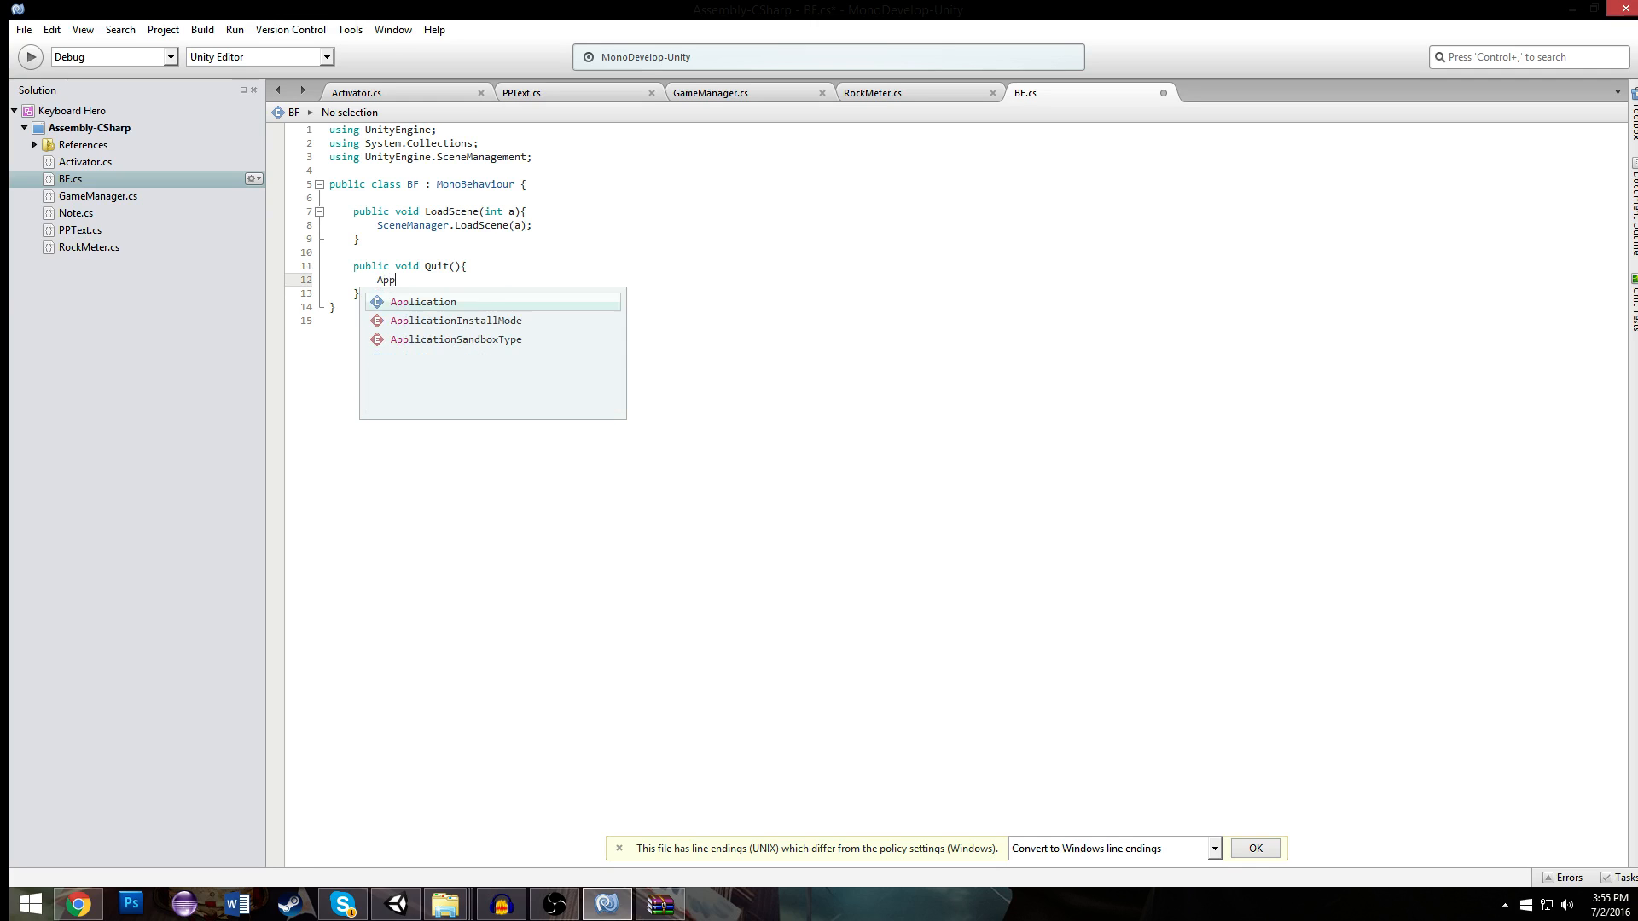
pyautogui.write('lication.AdvertisingIdentifierCallback.')
# - Make the Quit method call Application.Quit(); and save the script
pyautogui.press('BackSpace')
pyautogui.press('BackSpace')
pyautogui.press('BackSpace')
pyautogui.press('BackSpace')
pyautogui.press('BackSpace')
pyautogui.press('BackSpace')
pyautogui.press('BackSpace')
pyautogui.press('BackSpace')
pyautogui.press('BackSpace')
pyautogui.press('BackSpace')
pyautogui.press('BackSpace')
pyautogui.press('BackSpace')
pyautogui.press('BackSpace')
pyautogui.press('BackSpace')
pyautogui.press('BackSpace')
pyautogui.press('BackSpace')
pyautogui.press('BackSpace')
pyautogui.press('BackSpace')
pyautogui.press('BackSpace')
pyautogui.press('BackSpace')
pyautogui.press('BackSpace')
pyautogui.press('BackSpace')
pyautogui.write('.Quit();')
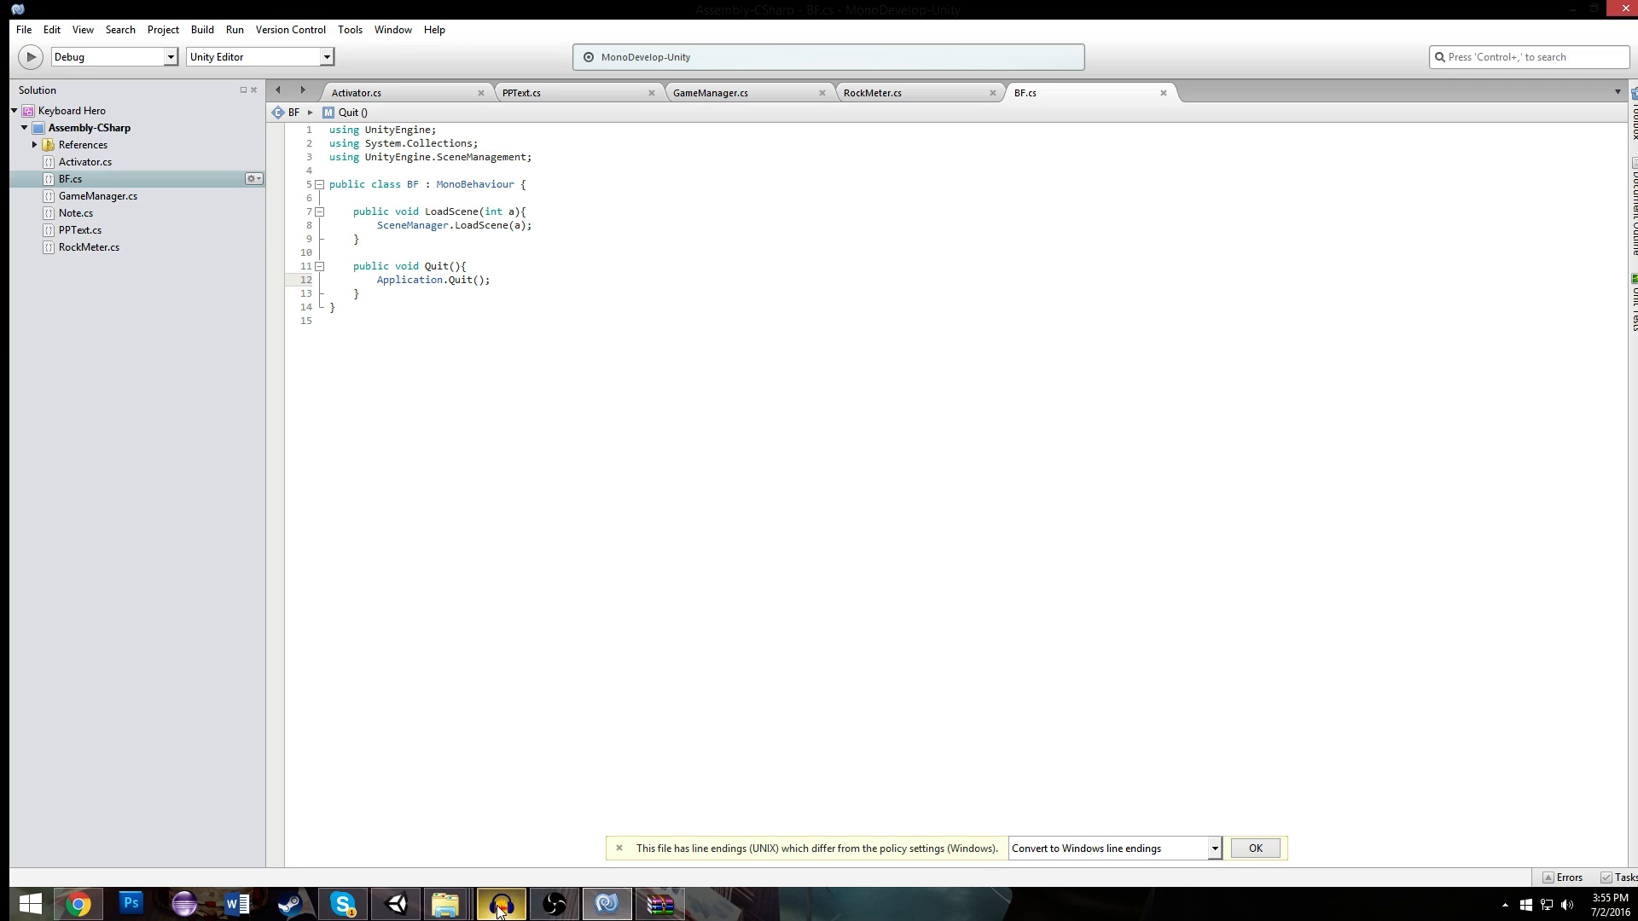
# - Switch to Unity, turn the BF object into a prefab in the Prefabs folder, and delete its instance from the scene
pyautogui.click(396, 904)
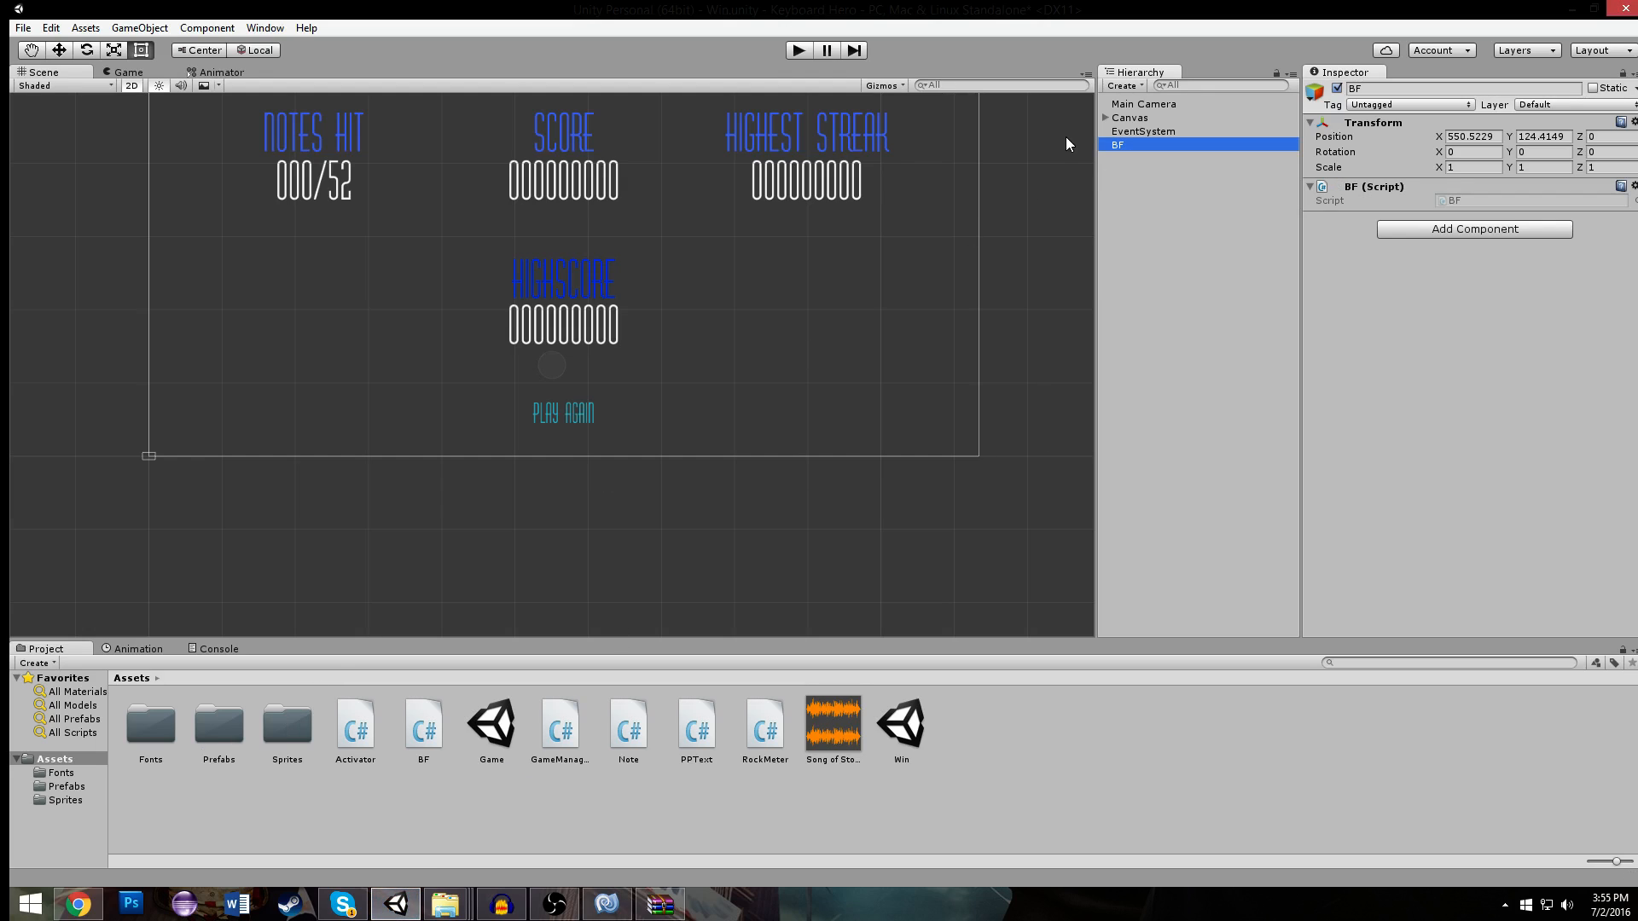
pyautogui.moveTo(1117, 145); pyautogui.dragTo(212, 724)
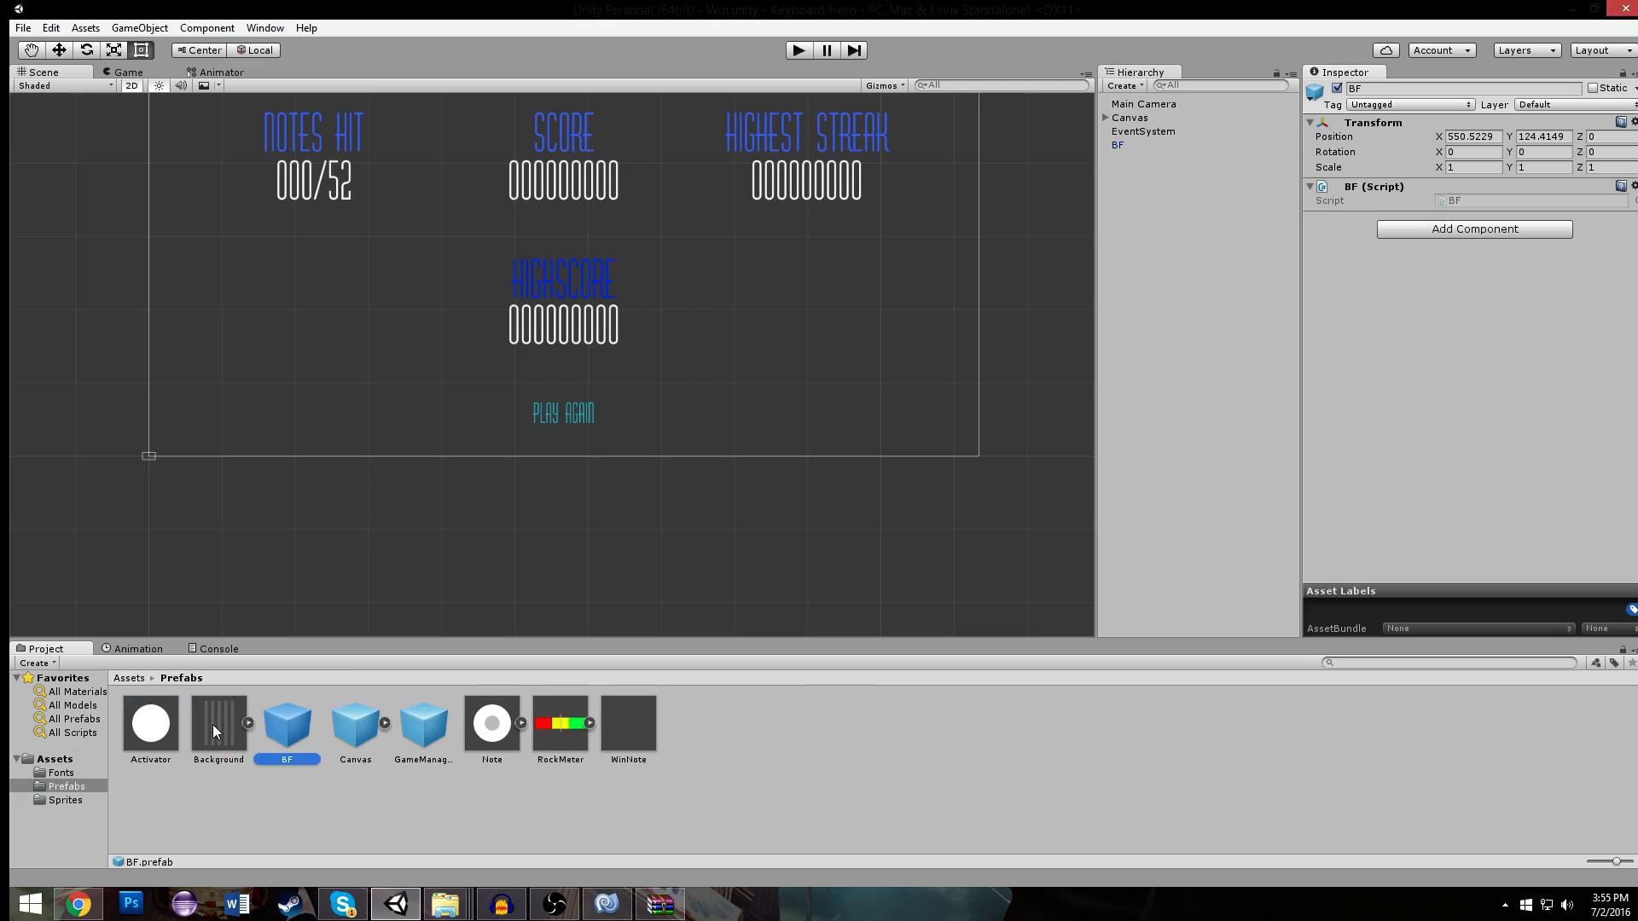
pyautogui.click(571, 415)
pyautogui.click(1151, 295)
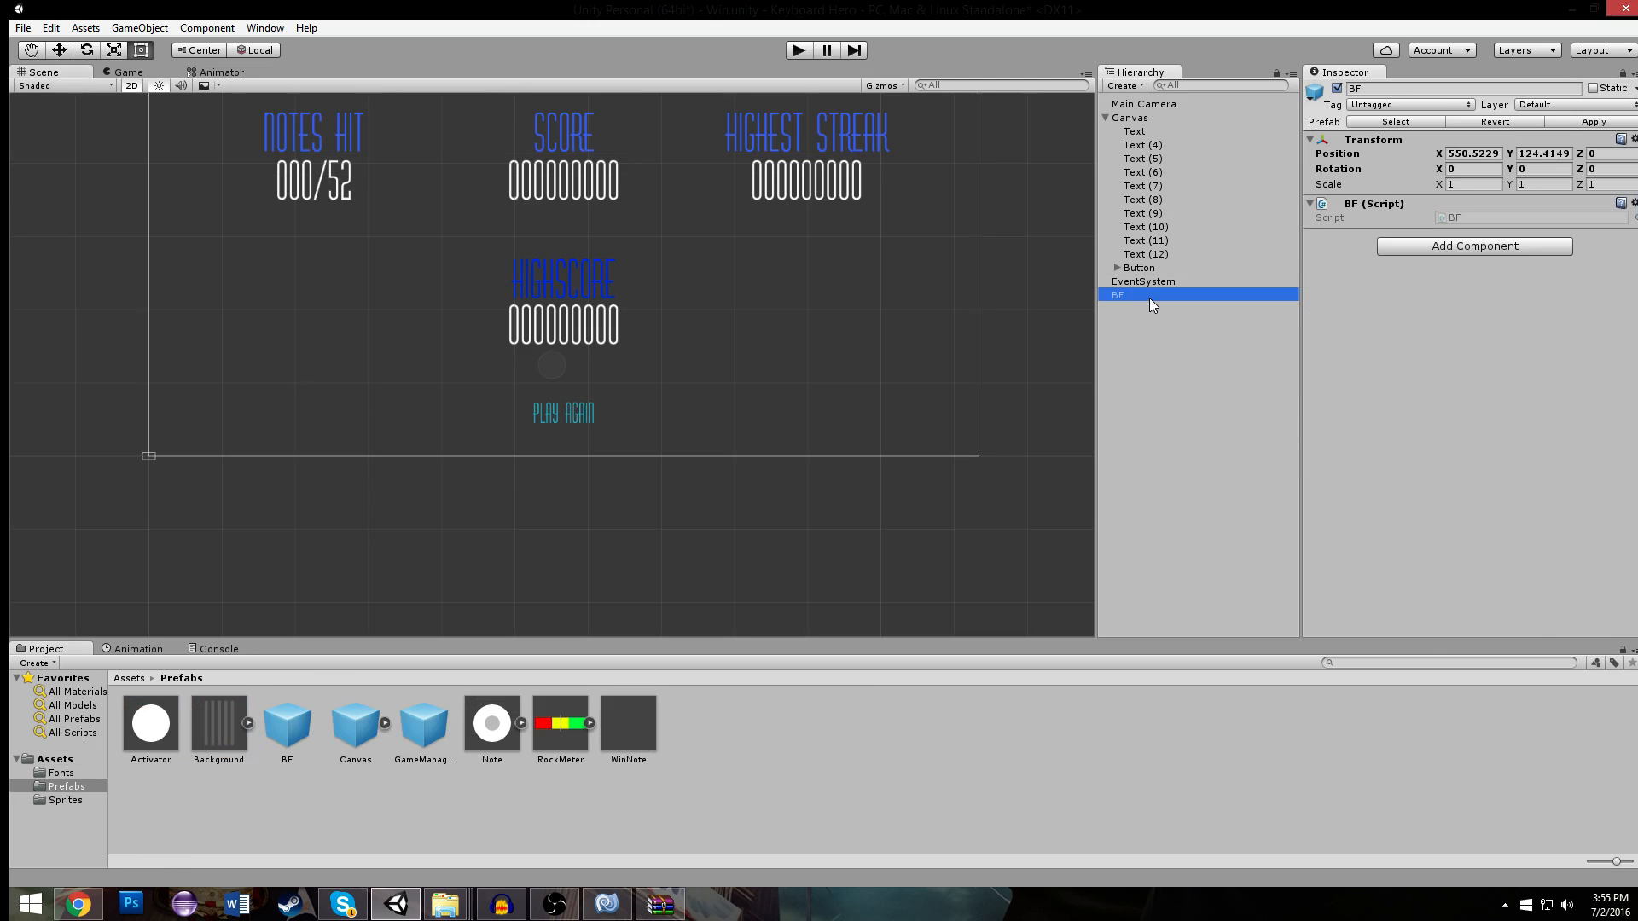
pyautogui.press('Delete')
# - Add an On Click entry to the PLAY AGAIN button and assign the BF prefab from the assets as its object
pyautogui.click(587, 422)
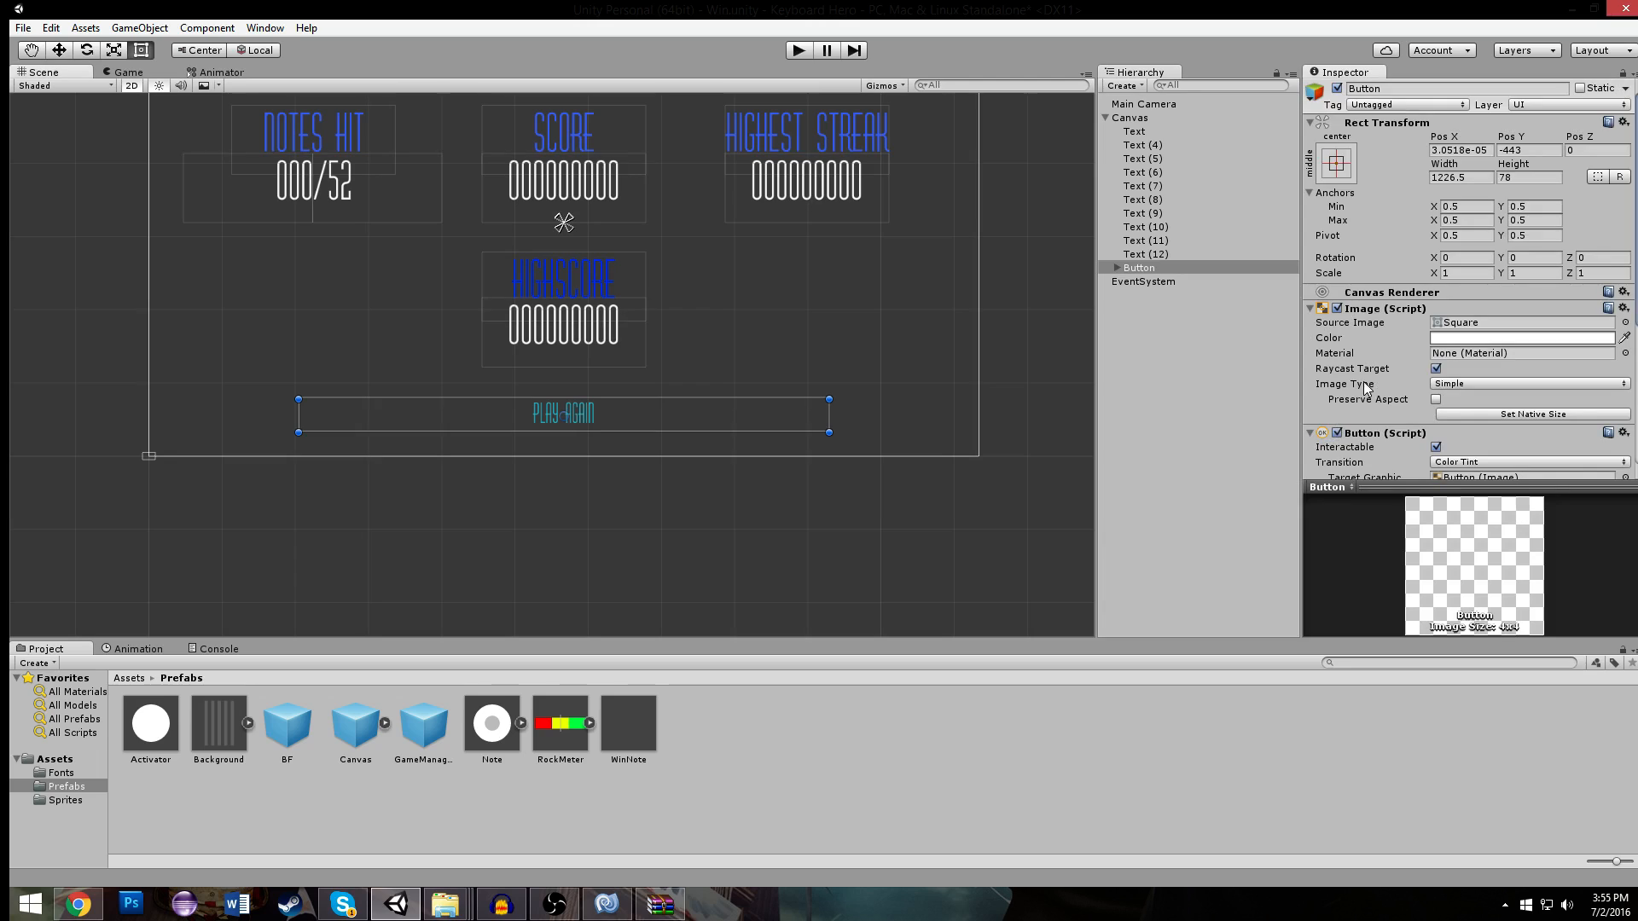
pyautogui.scroll(-5, 1480, 394)
pyautogui.click(1594, 436)
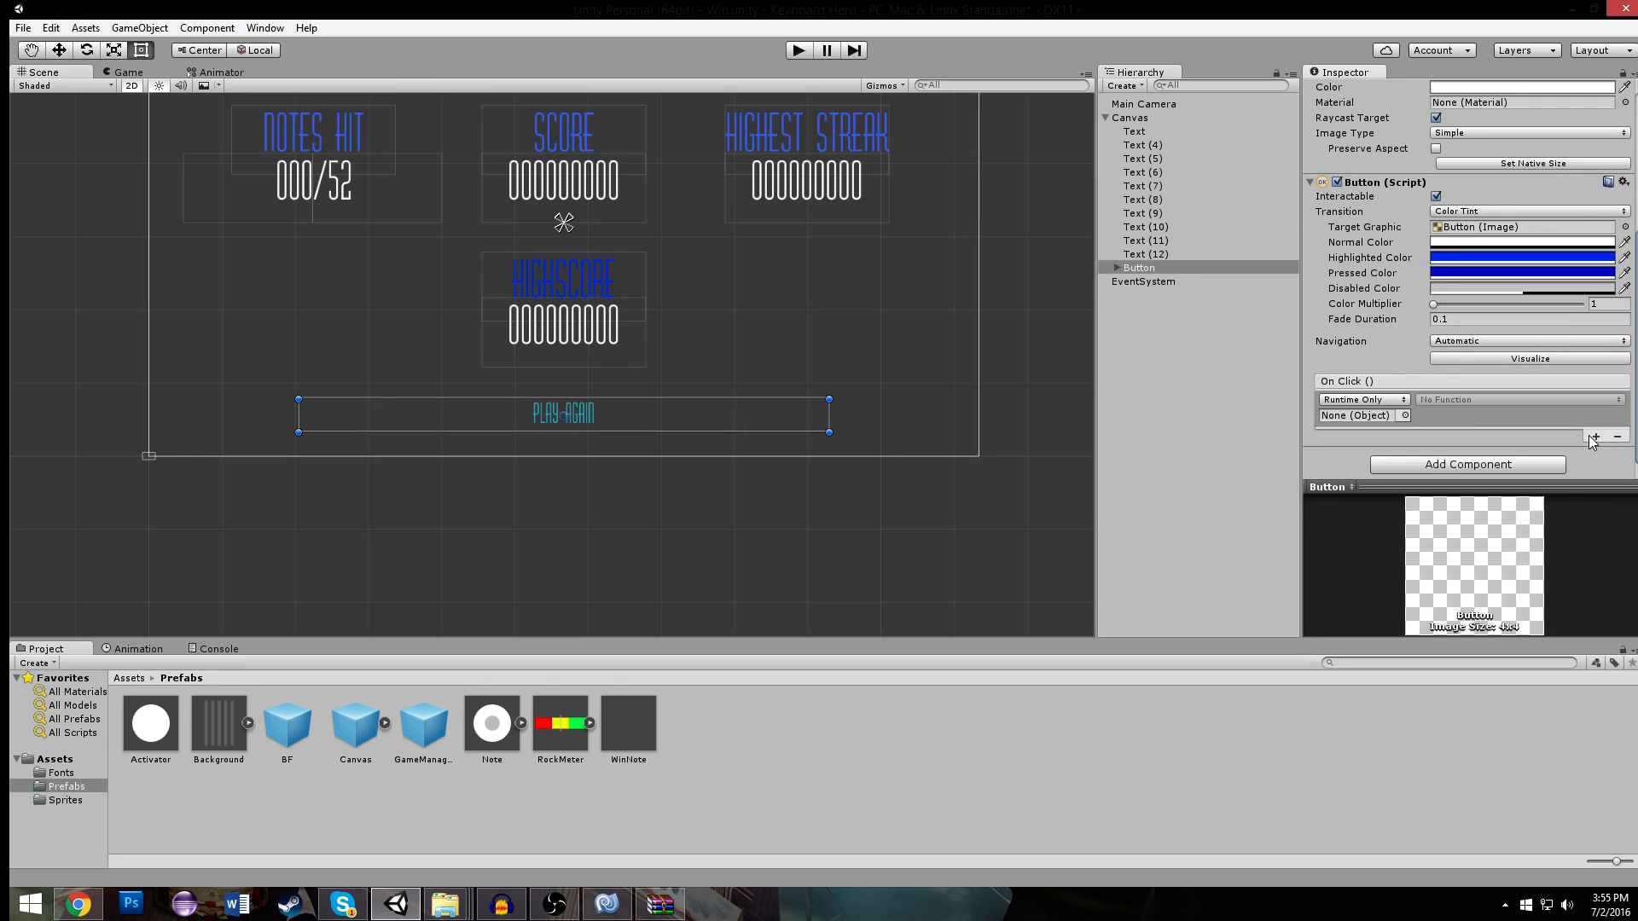
pyautogui.click(1419, 417)
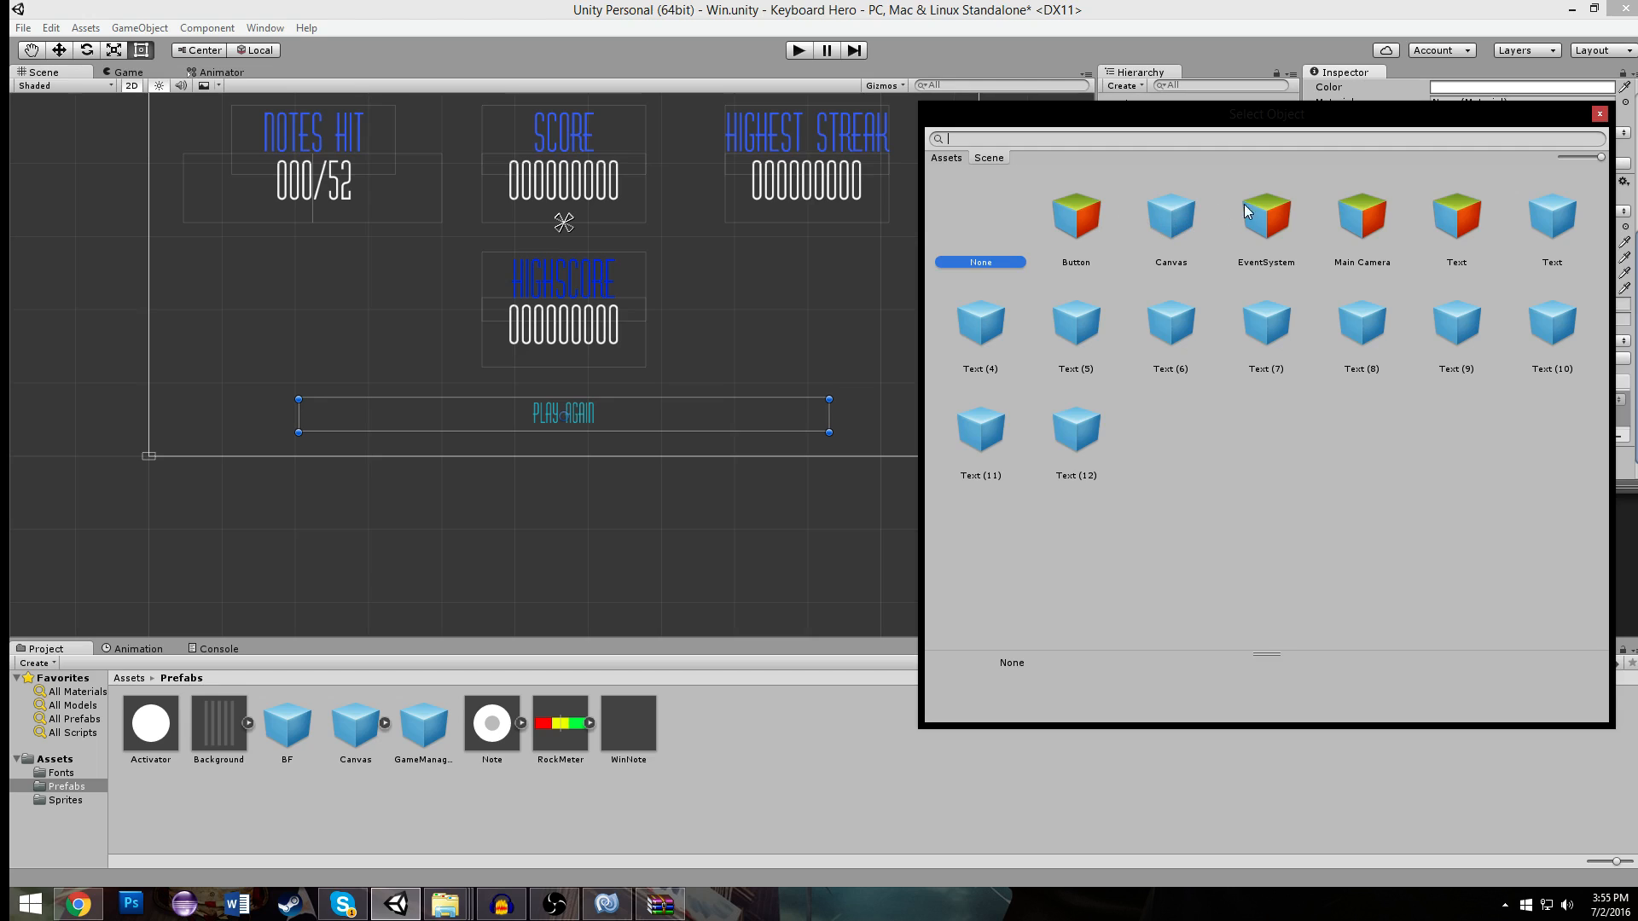
pyautogui.click(947, 158)
pyautogui.scroll(-1, 1174, 394)
pyautogui.scroll(1, 1173, 397)
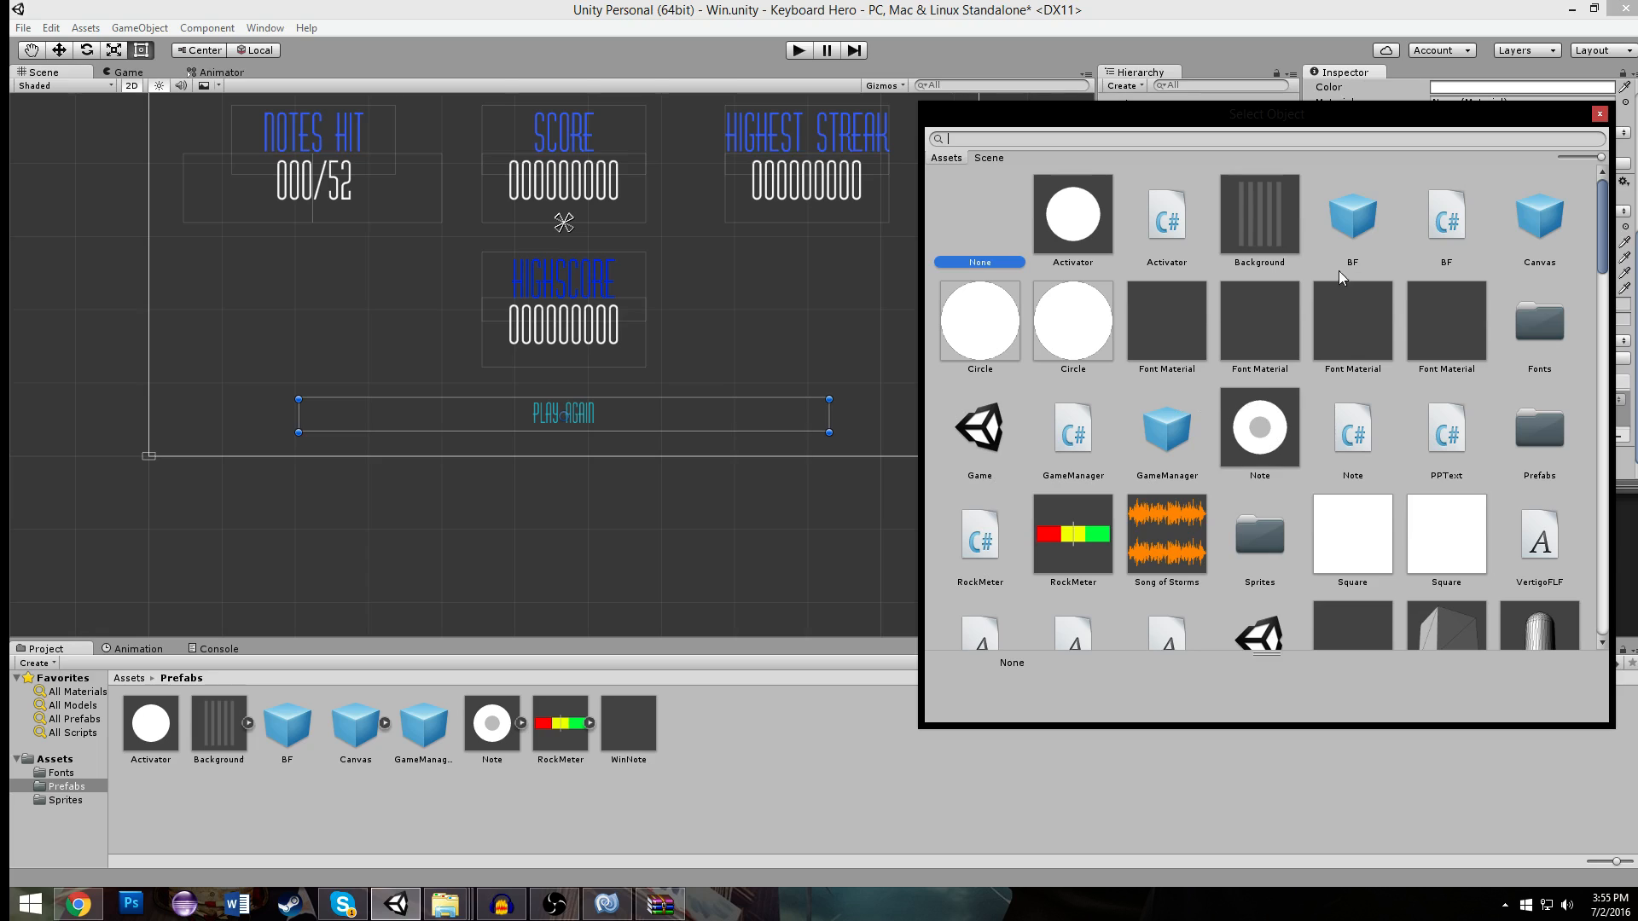
pyautogui.doubleClick(1351, 212)
# - Set the PLAY AGAIN button's On Click function to BF.LoadScene(int) with argument 0
pyautogui.click(1526, 401)
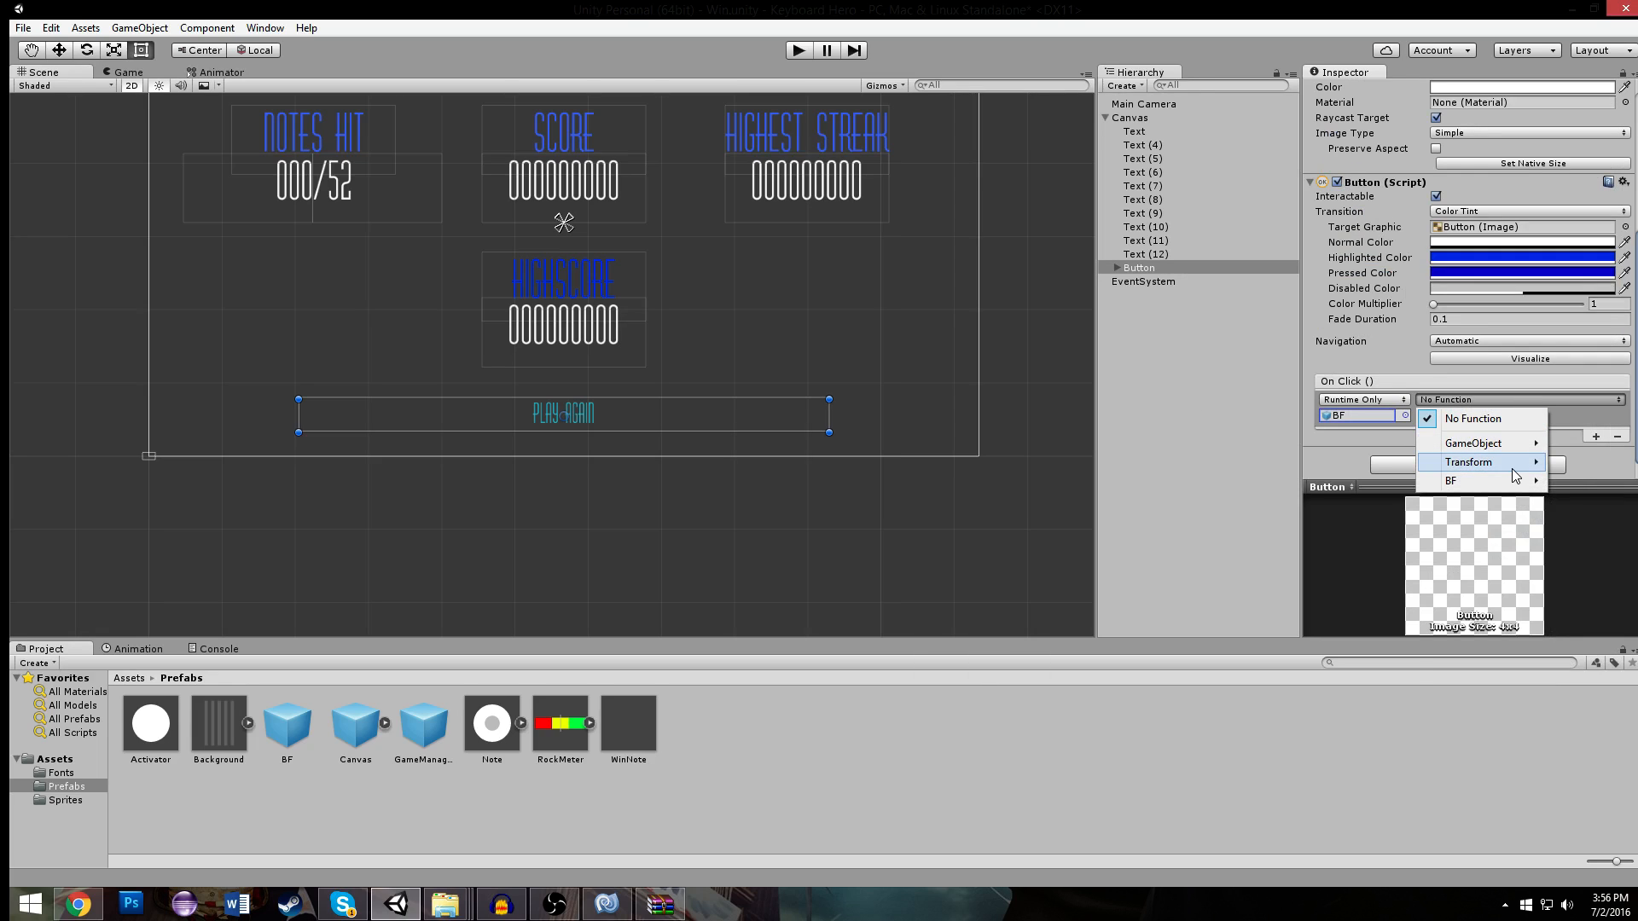
pyautogui.moveTo(1501, 483)
pyautogui.click(1270, 611)
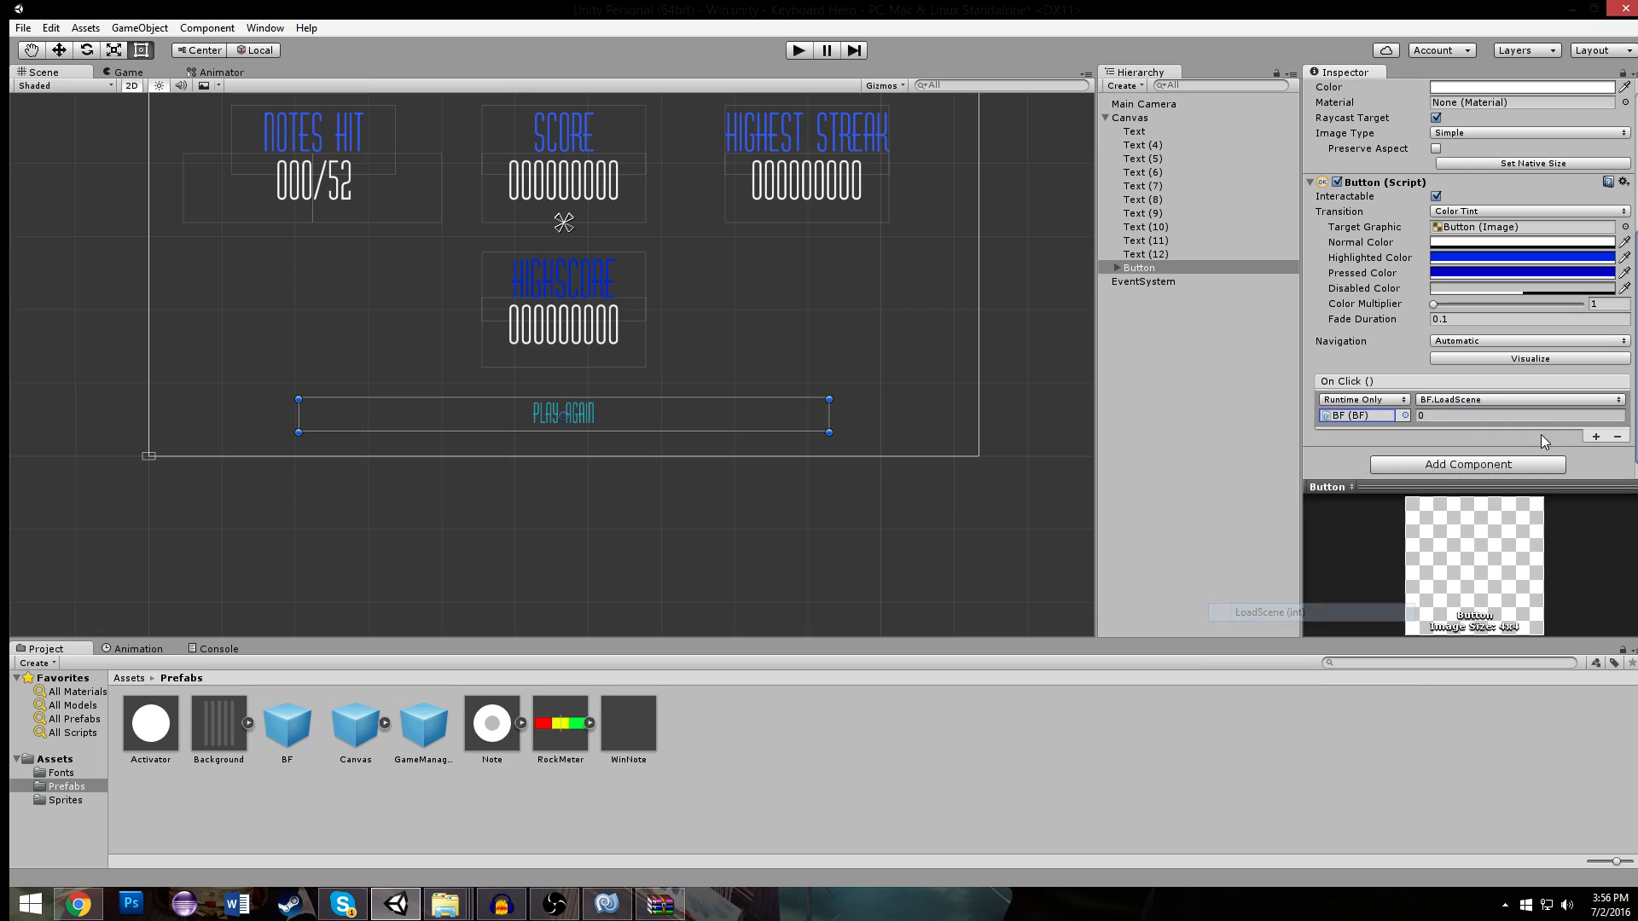
pyautogui.scroll(-7, 728, 344)
pyautogui.click(957, 293)
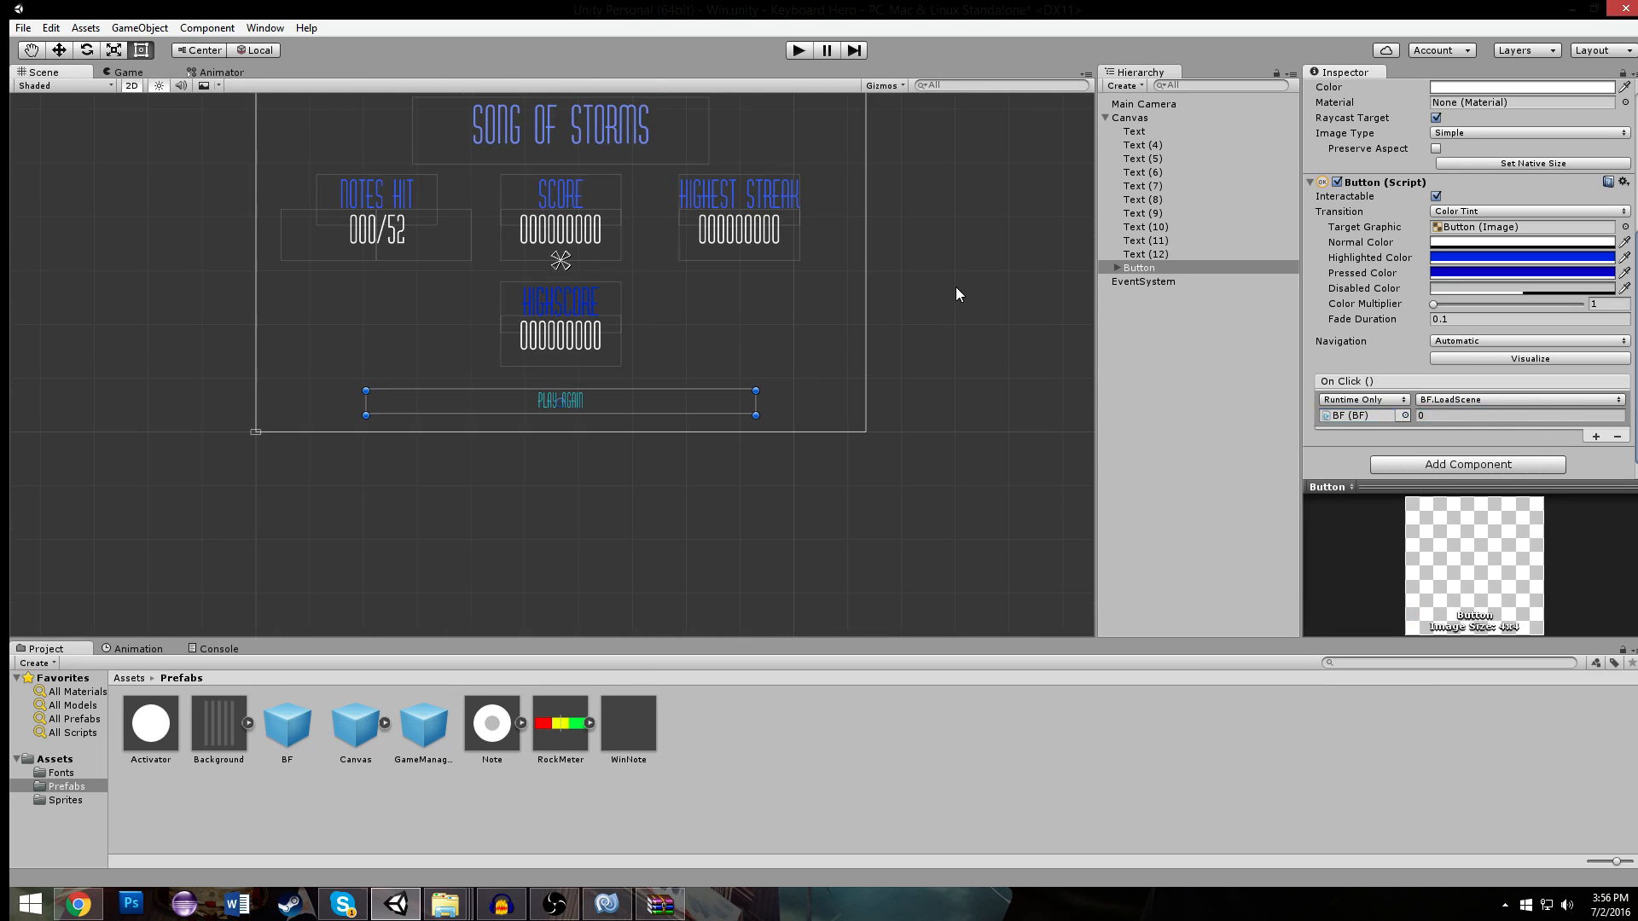
# - Play-test the Win scene's PLAY AGAIN button to check that it loads the Game scene, then stop the game
pyautogui.click(806, 47)
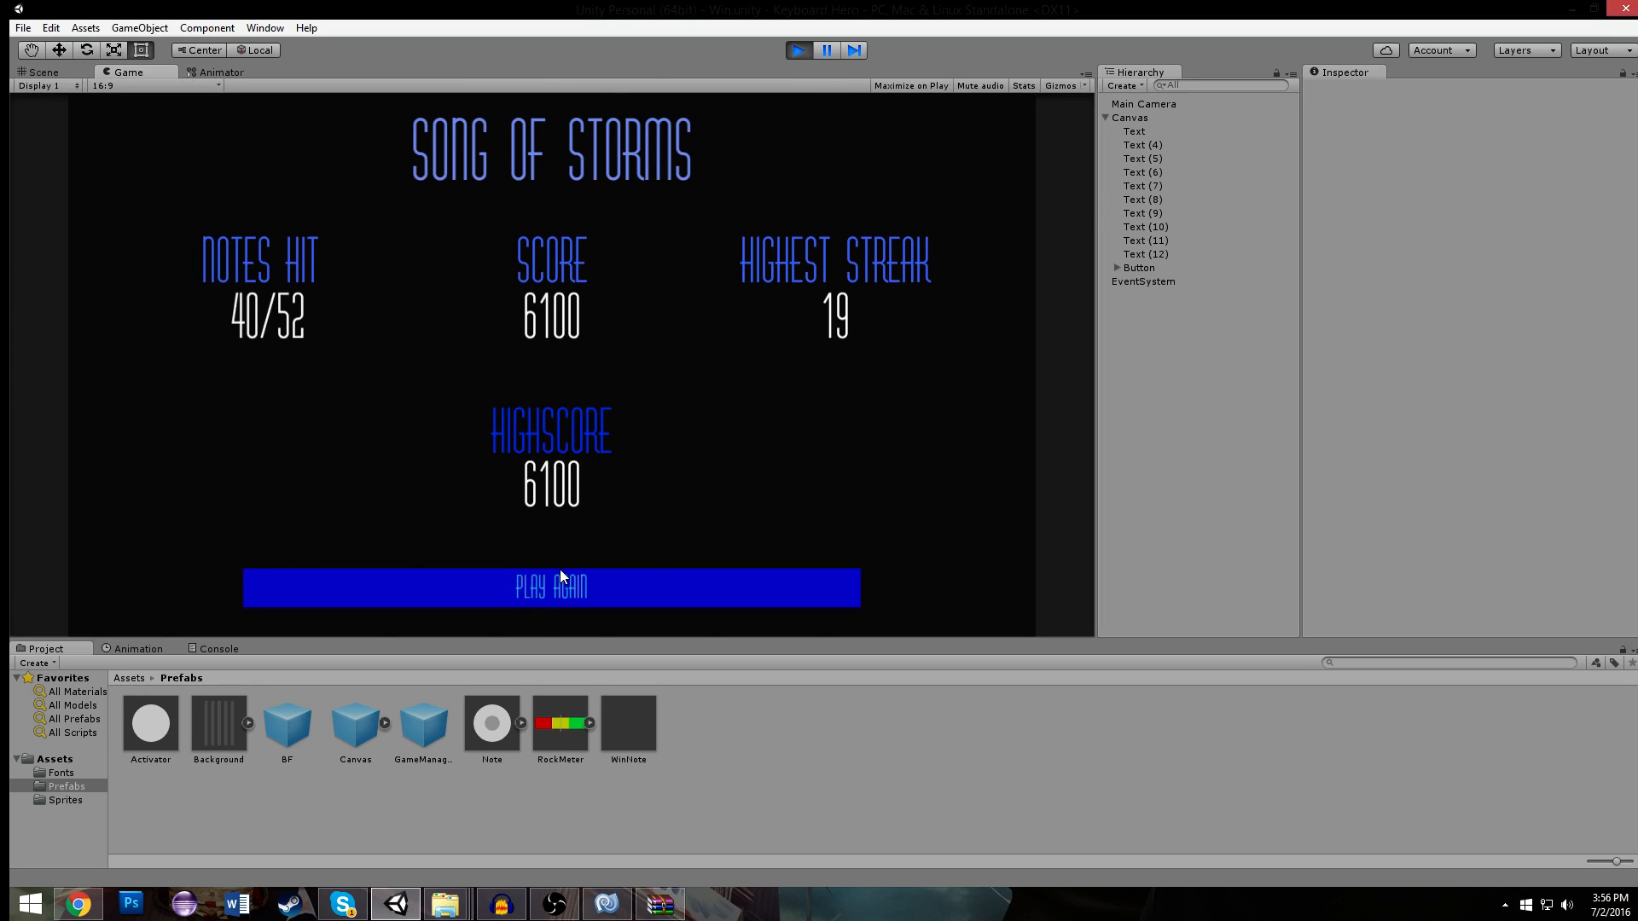
pyautogui.click(560, 570)
pyautogui.click(799, 51)
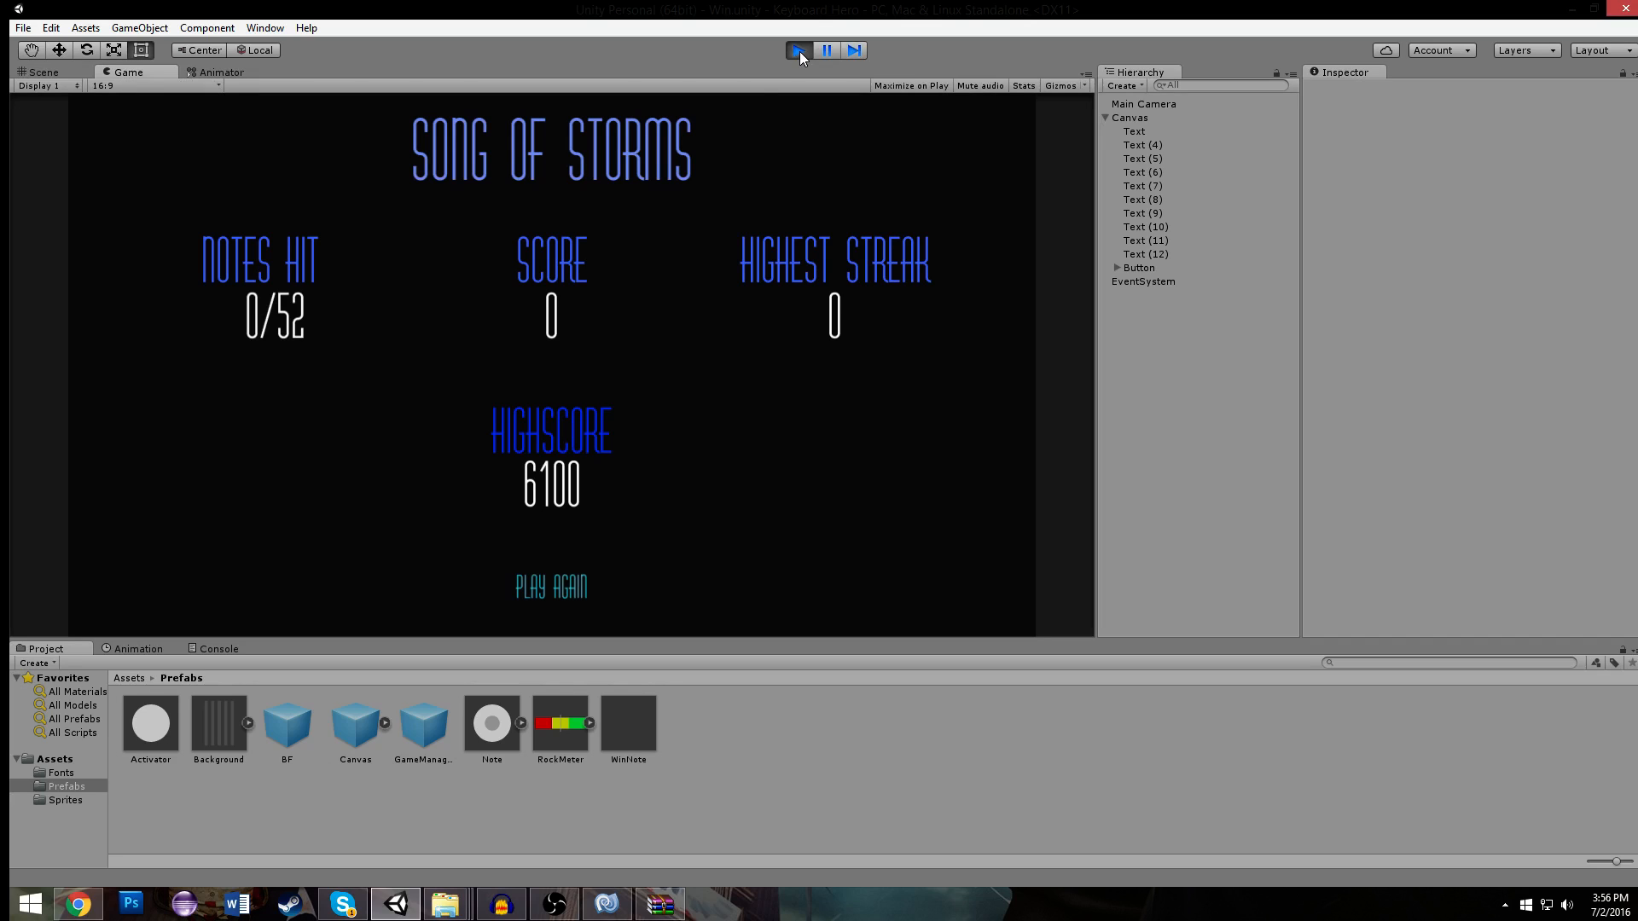
pyautogui.click(535, 591)
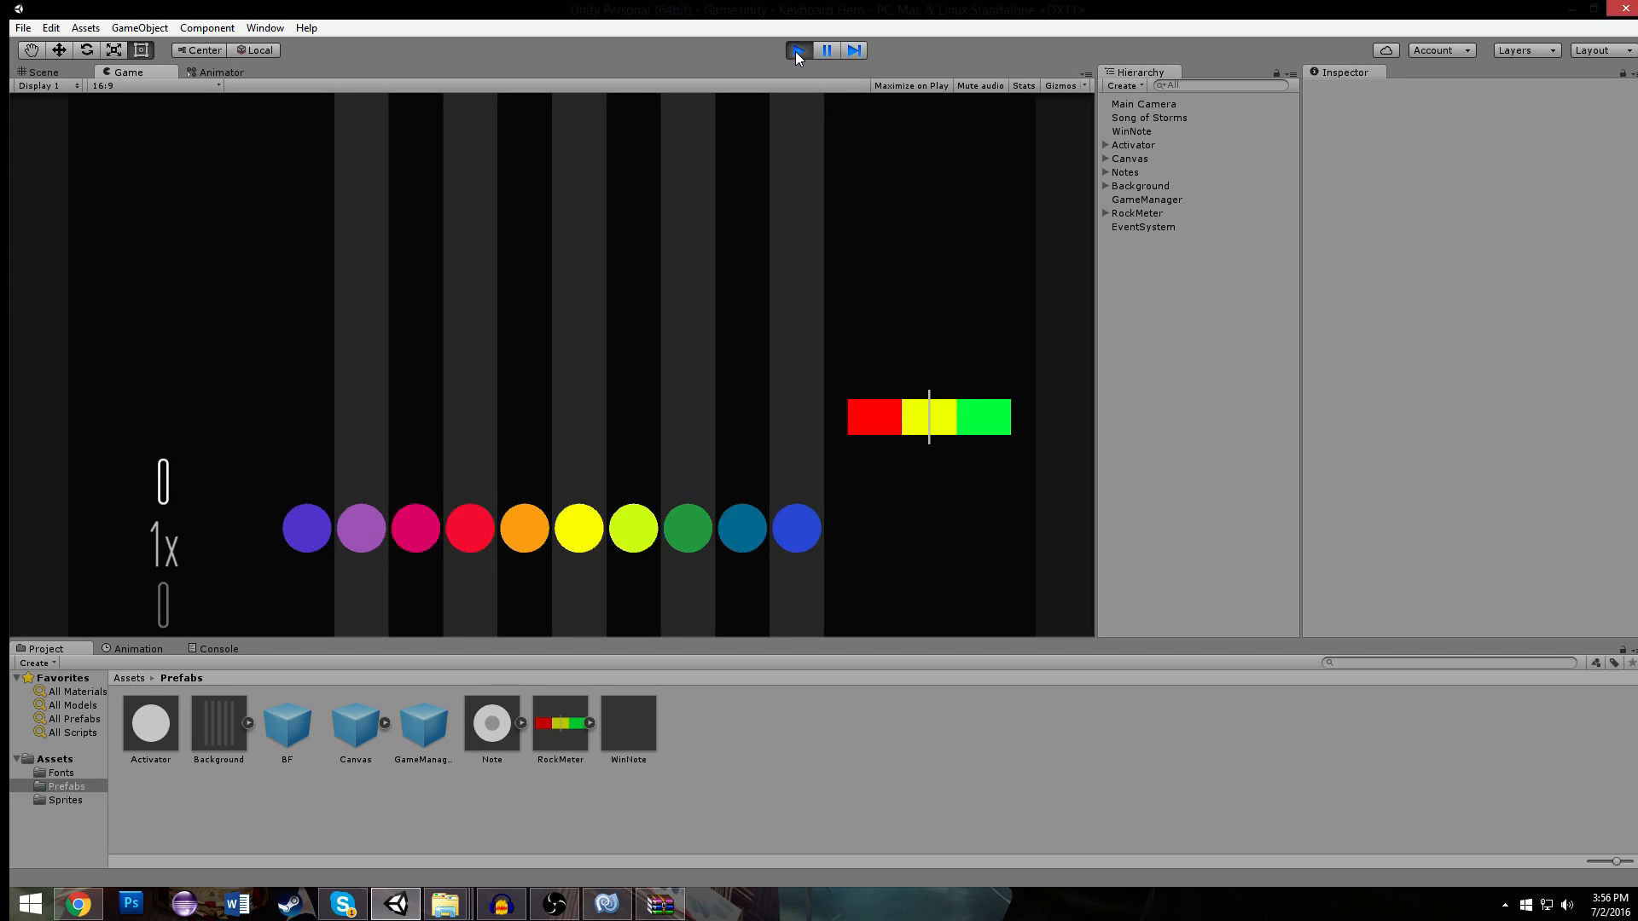
pyautogui.click(796, 51)
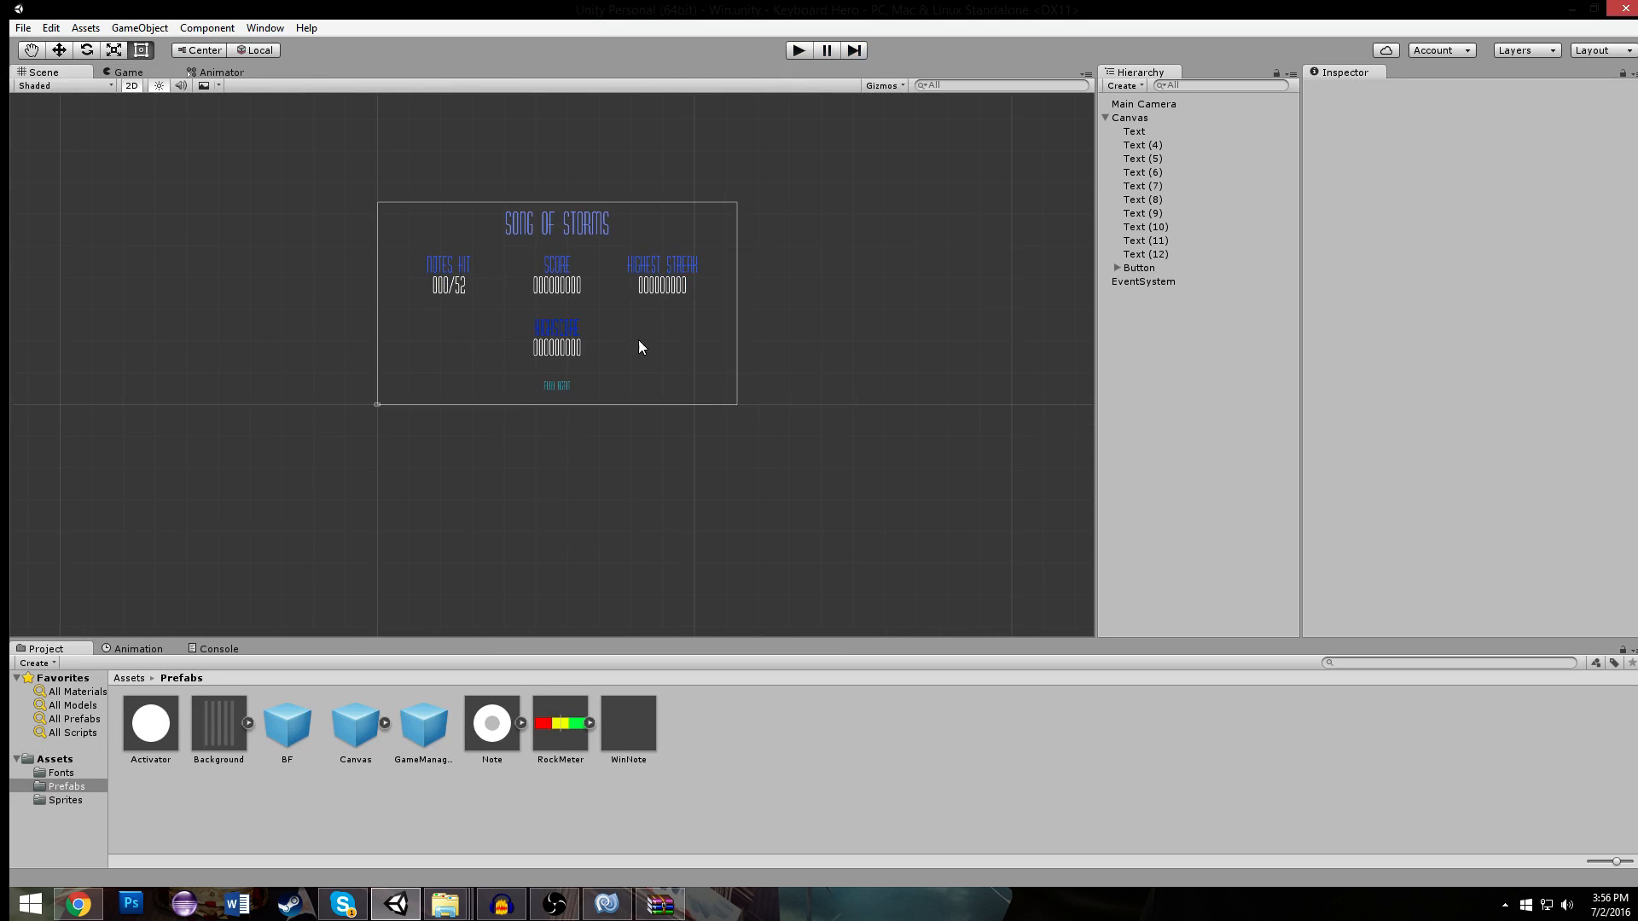
pyautogui.scroll(10, 529, 546)
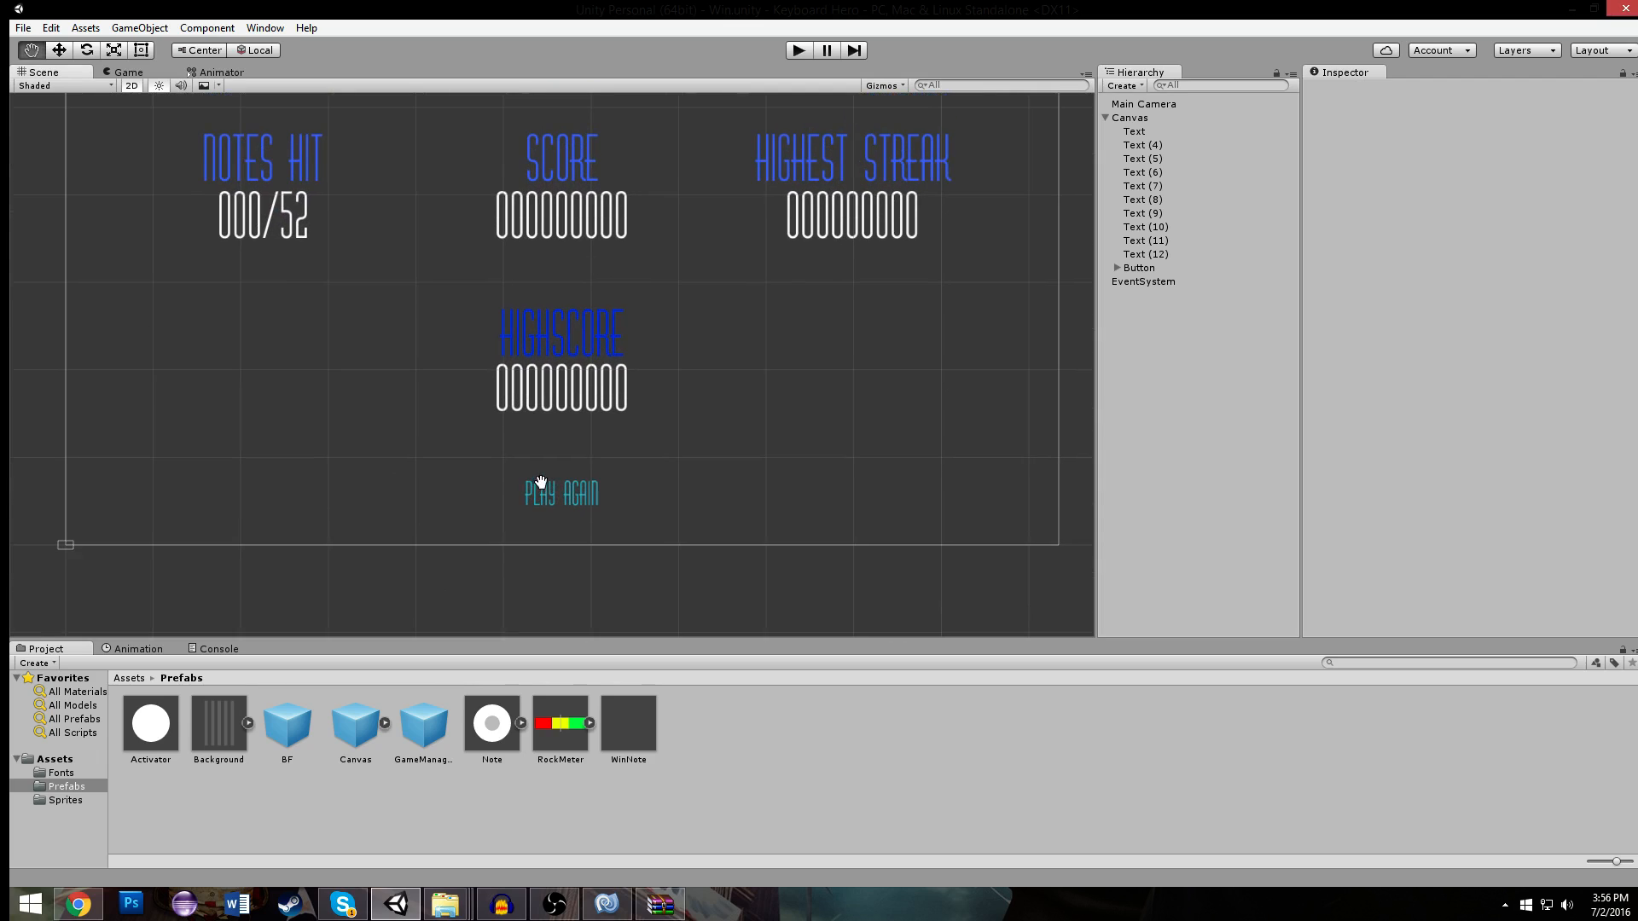
pyautogui.click(23, 27)
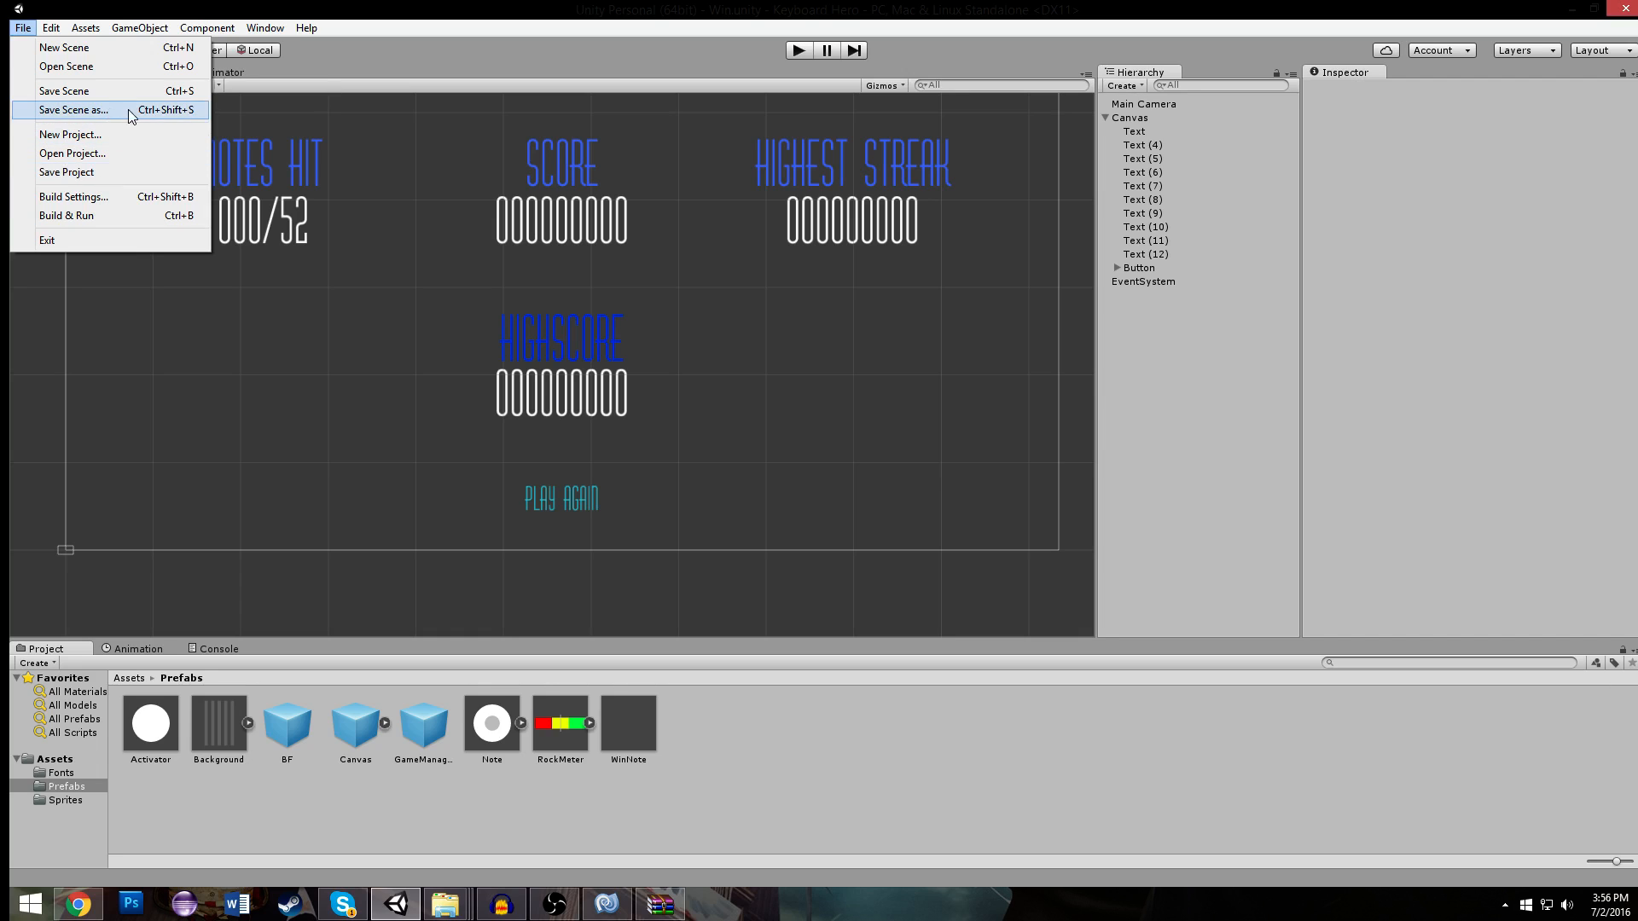
pyautogui.click(434, 137)
pyautogui.moveTo(438, 155); pyautogui.dragTo(444, 428, button='middle')
pyautogui.scroll(-6, 447, 372)
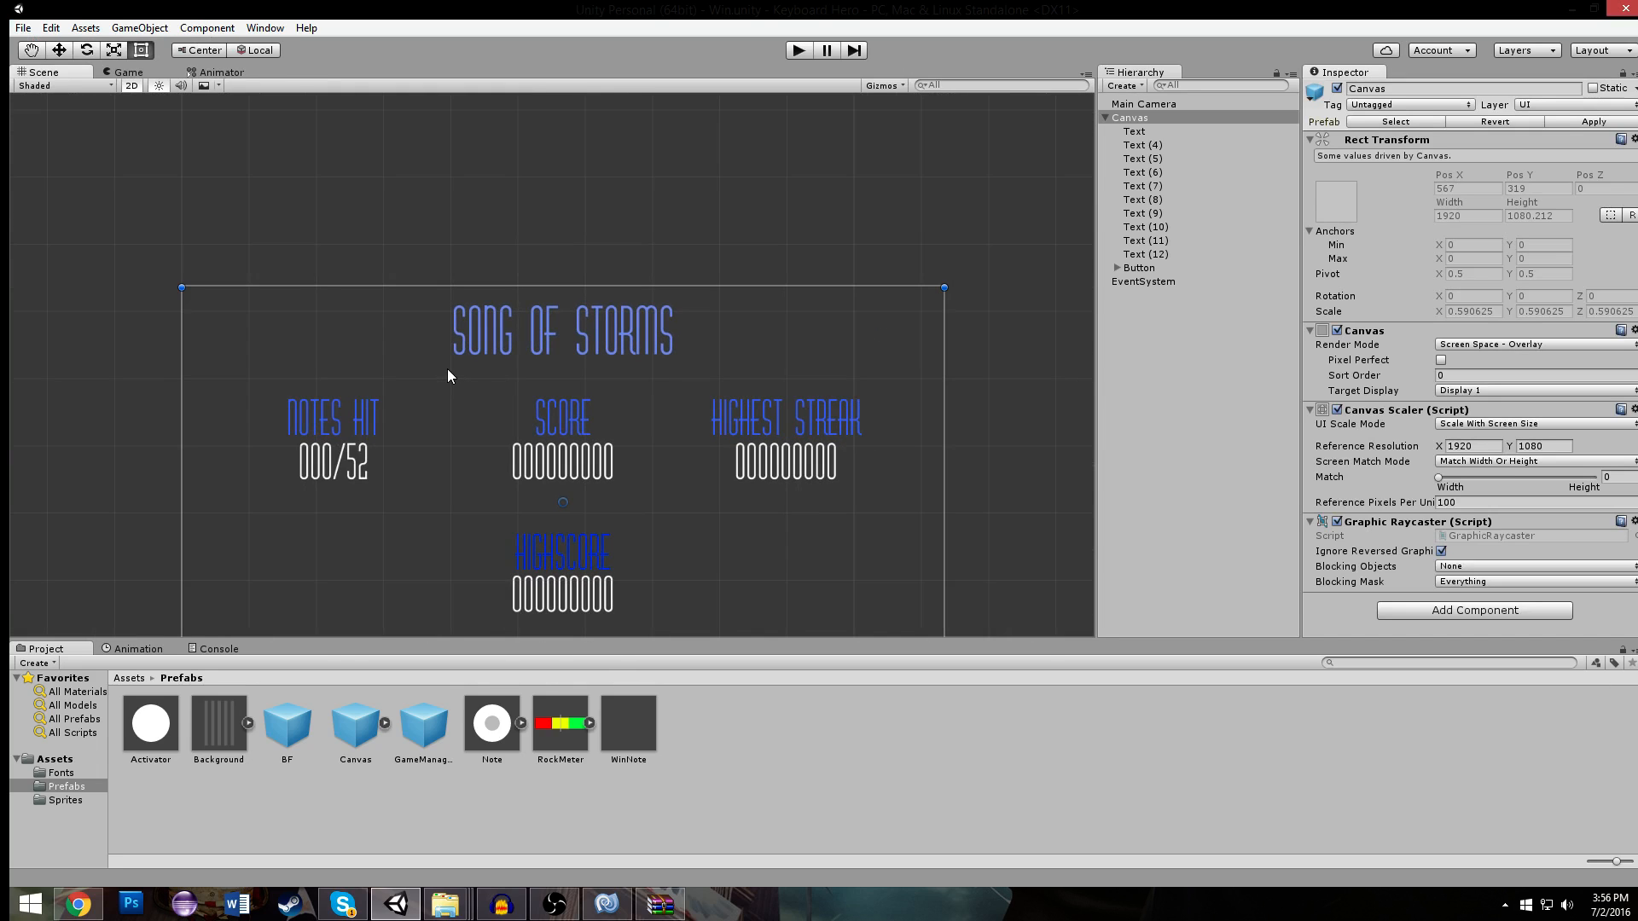
pyautogui.scroll(2, 445, 394)
pyautogui.click(565, 227)
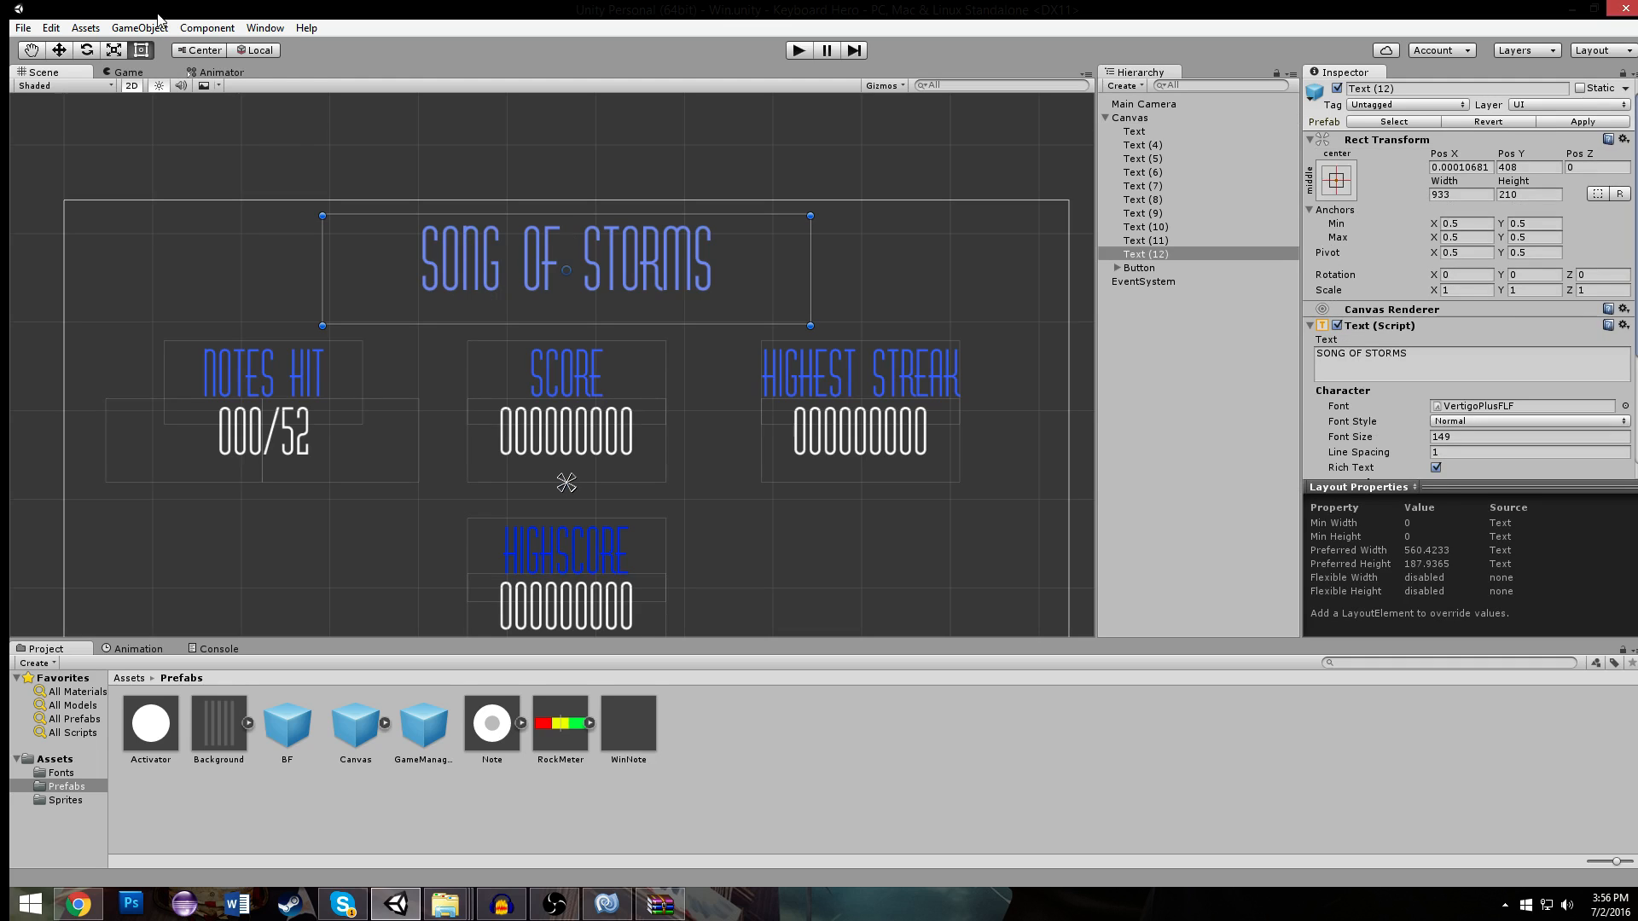
# - Save a copy of the Win scene under the name Lose
pyautogui.click(28, 28)
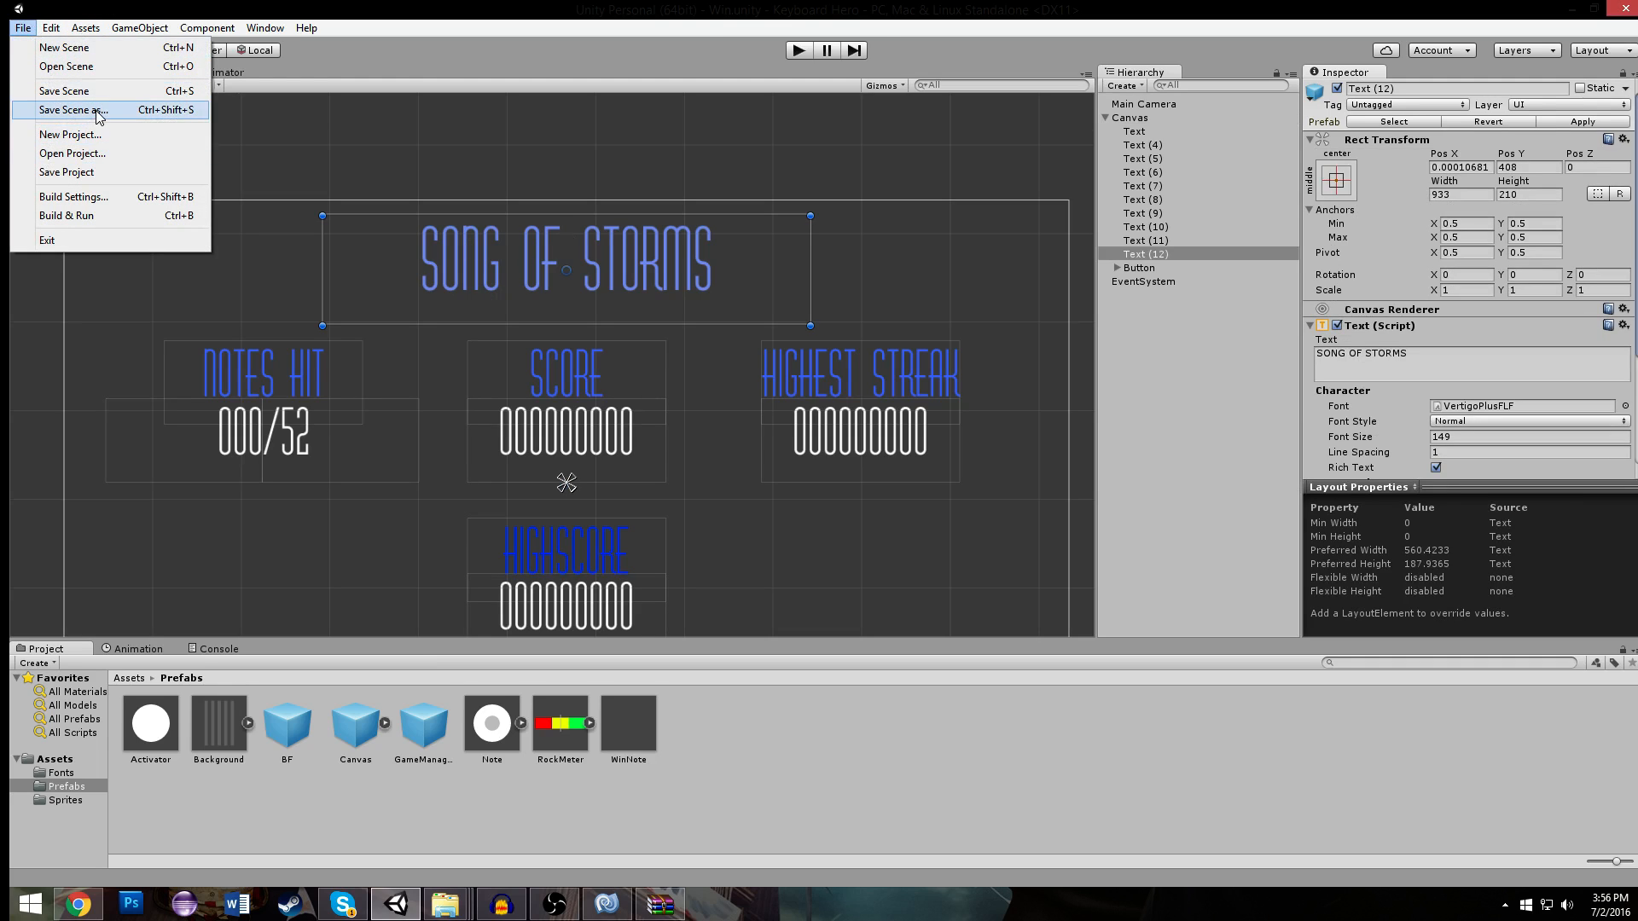
pyautogui.click(75, 110)
pyautogui.write('Lo0se')
pyautogui.press('BackSpace')
pyautogui.press('BackSpace')
pyautogui.press('BackSpace')
pyautogui.write('se')
pyautogui.press('Return')
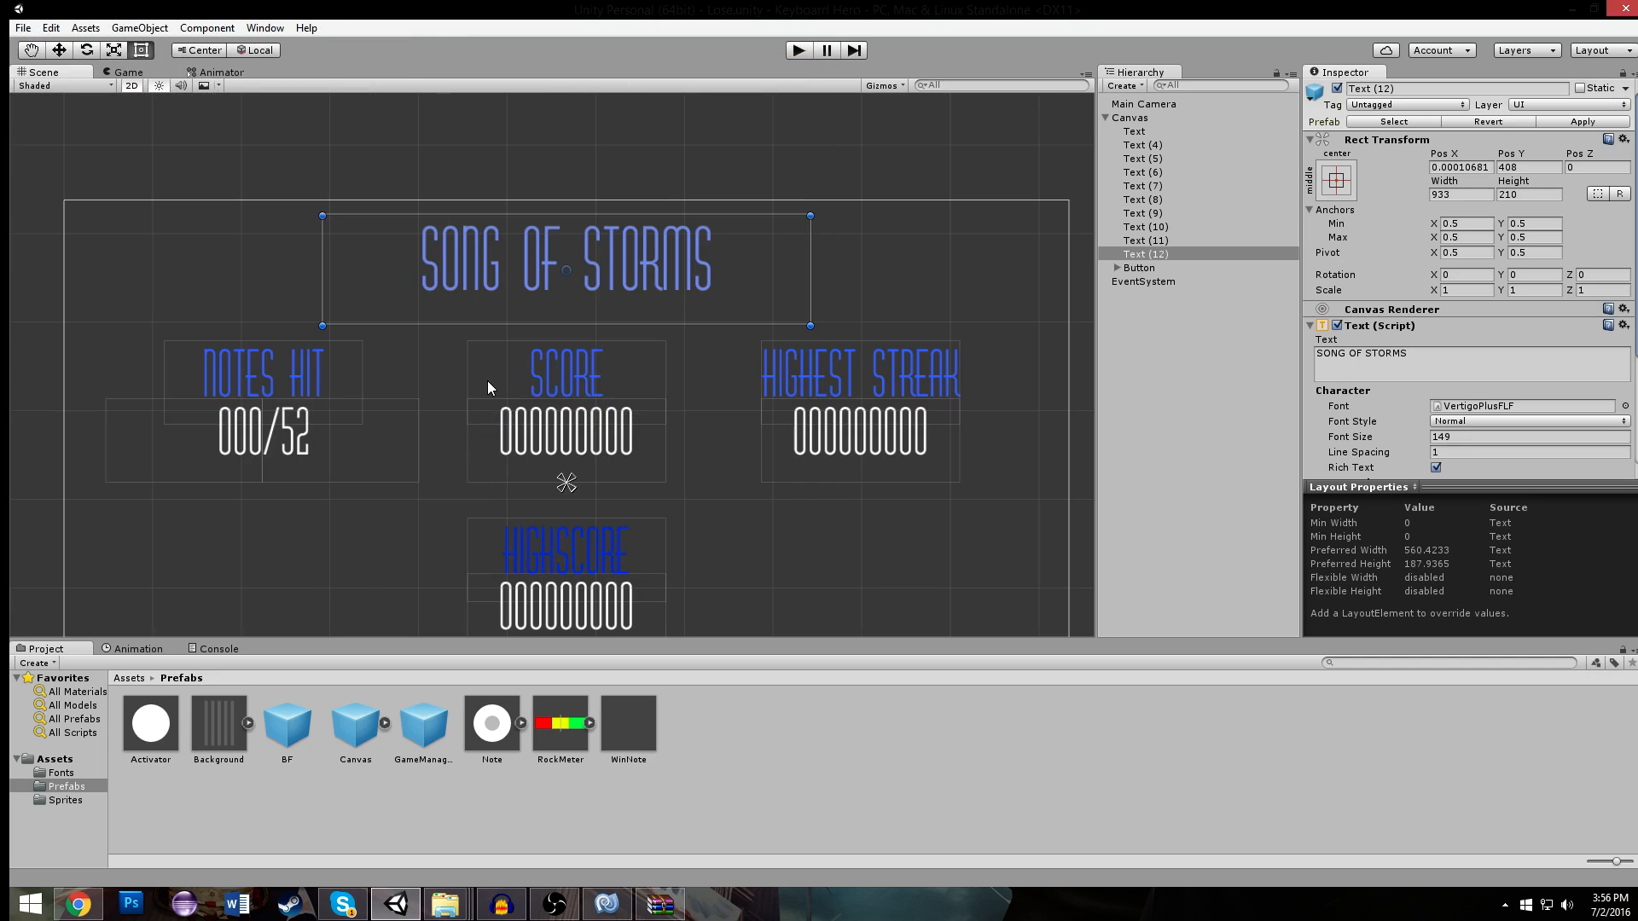
# - Delete the SCORE label and the value text beneath it from the Lose scene's canvas
pyautogui.click(698, 533)
pyautogui.press('f')
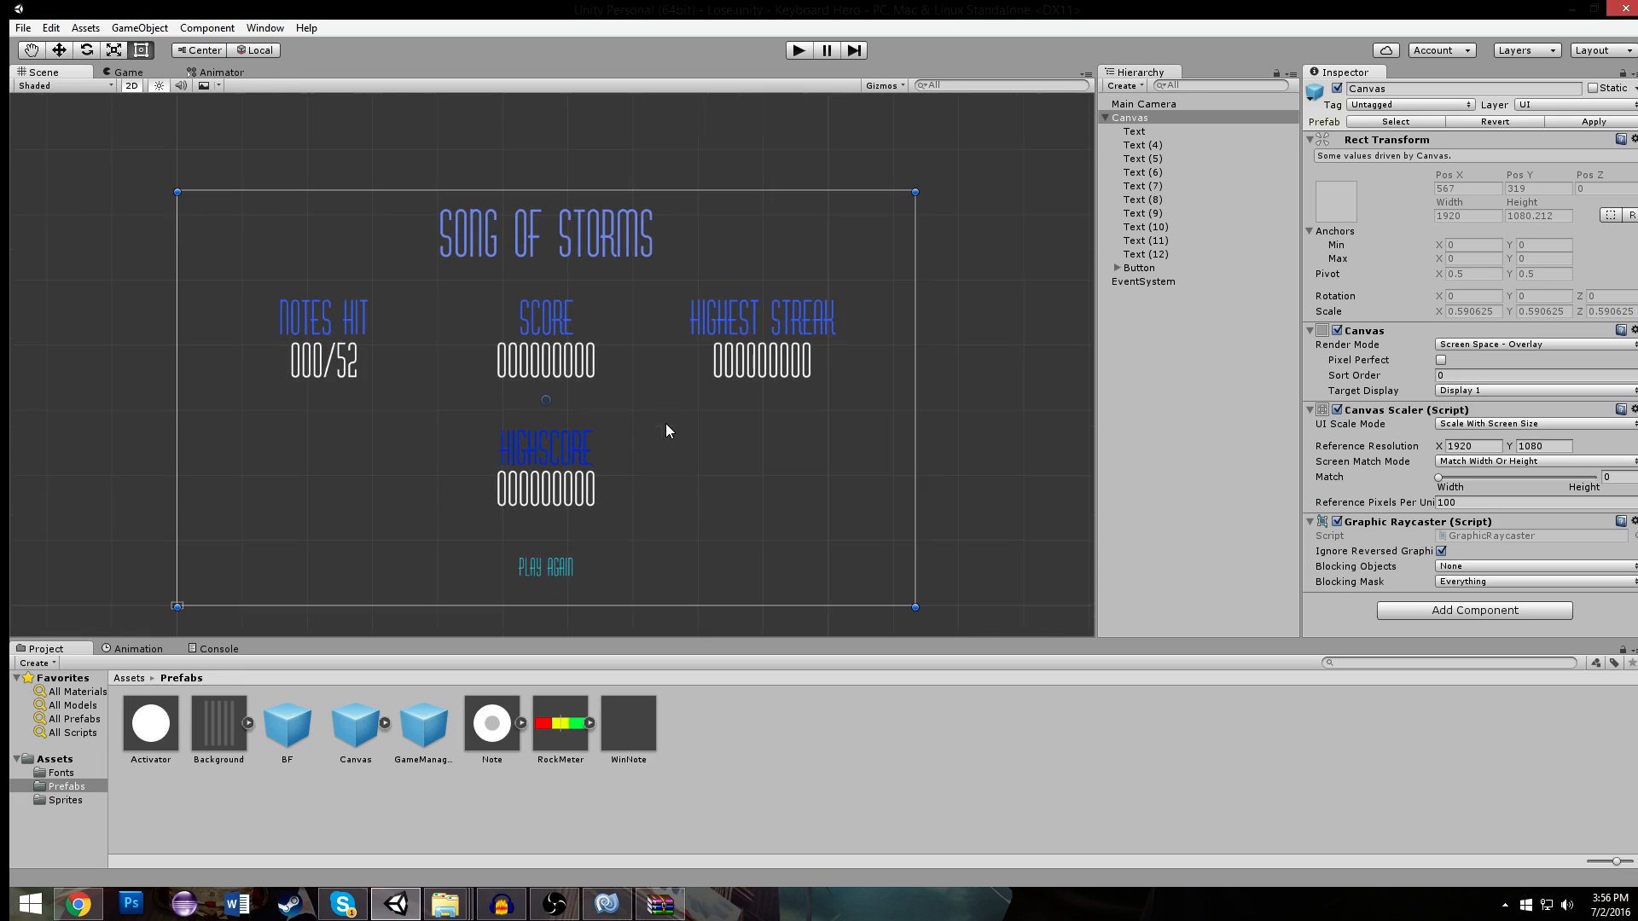
pyautogui.click(529, 309)
pyautogui.scroll(4, 529, 304)
pyautogui.scroll(-2, 534, 302)
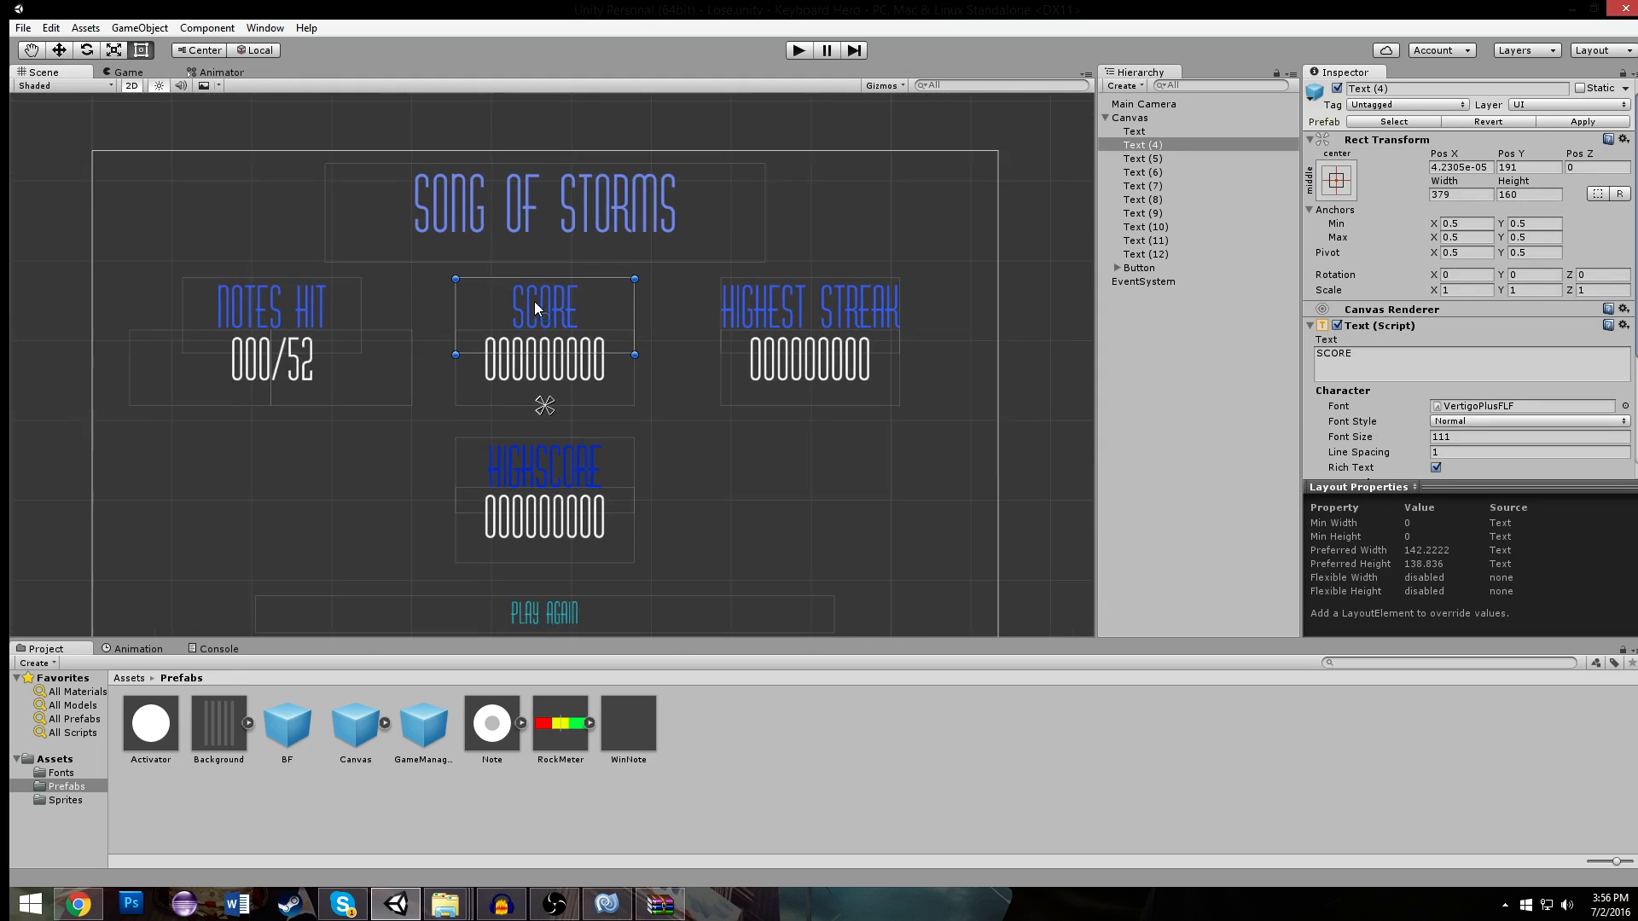
pyautogui.scroll(-1, 535, 302)
pyautogui.click(648, 314)
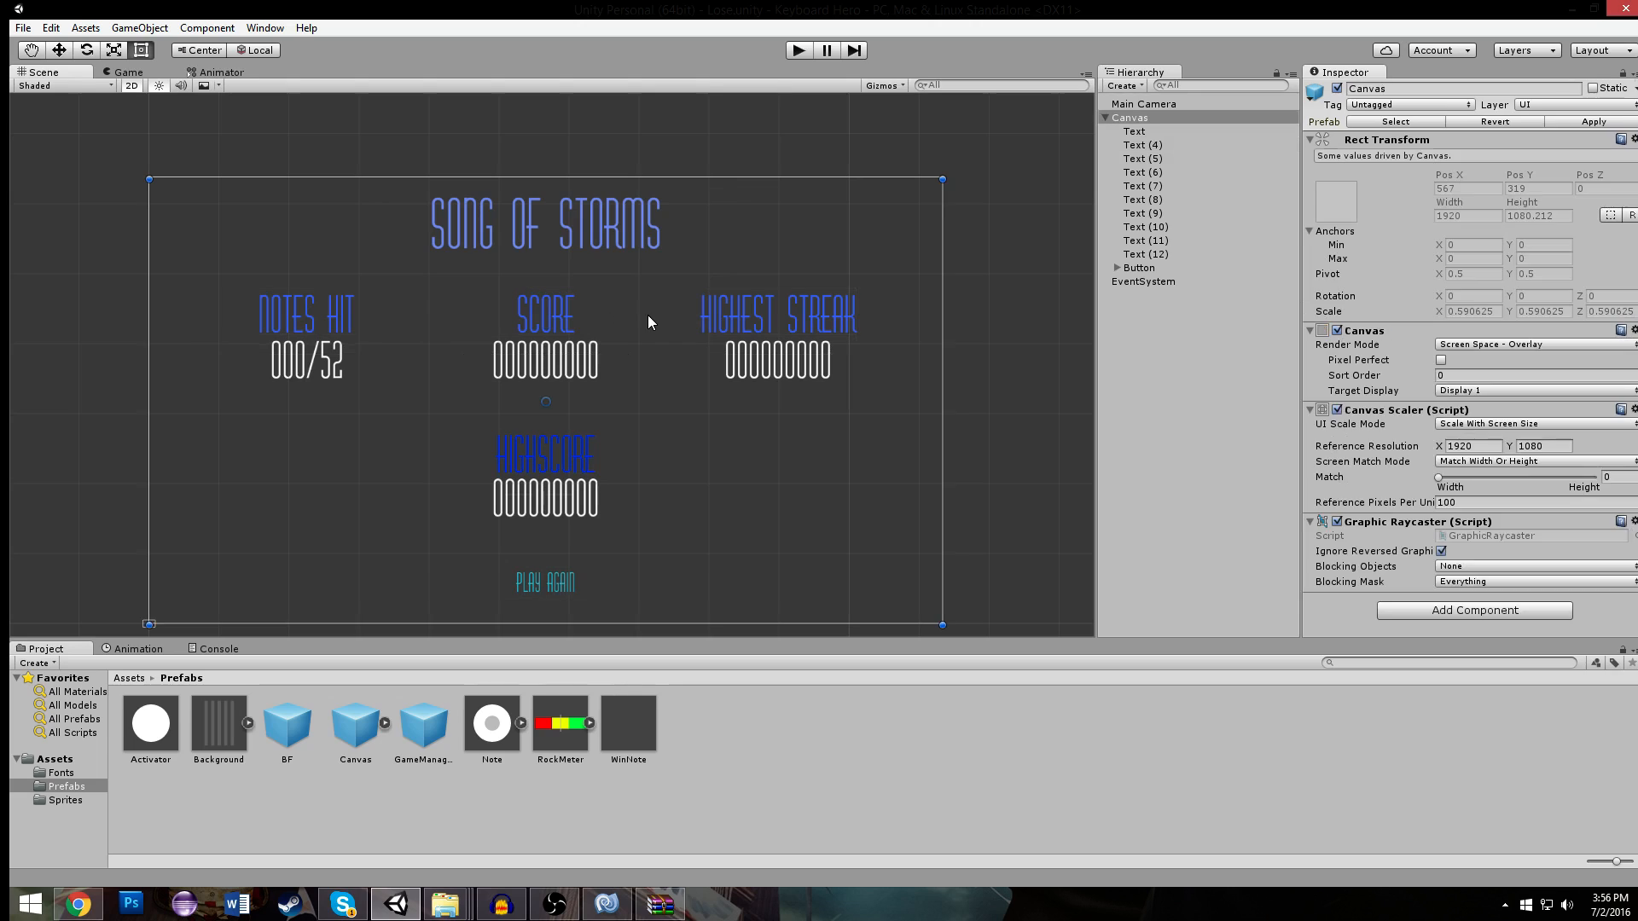
pyautogui.click(563, 316)
pyautogui.press('Delete')
pyautogui.click(556, 354)
pyautogui.press('Delete')
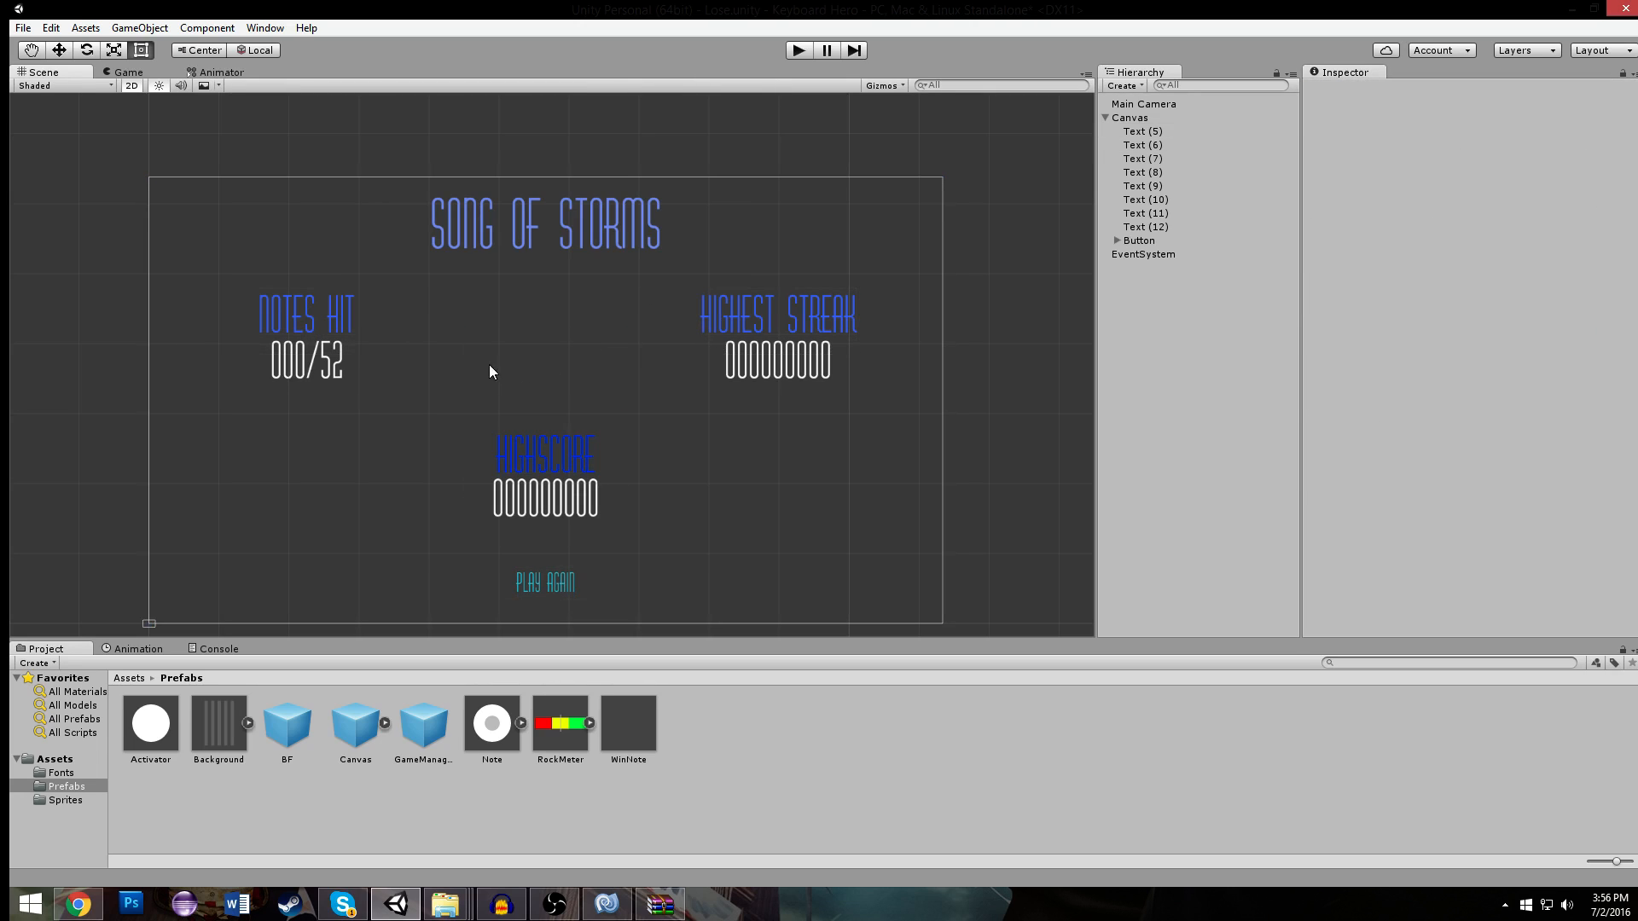
# - Delete the NOTES HIT and HIGHEST STREAK labels together with their value texts from the canvas
pyautogui.click(329, 312)
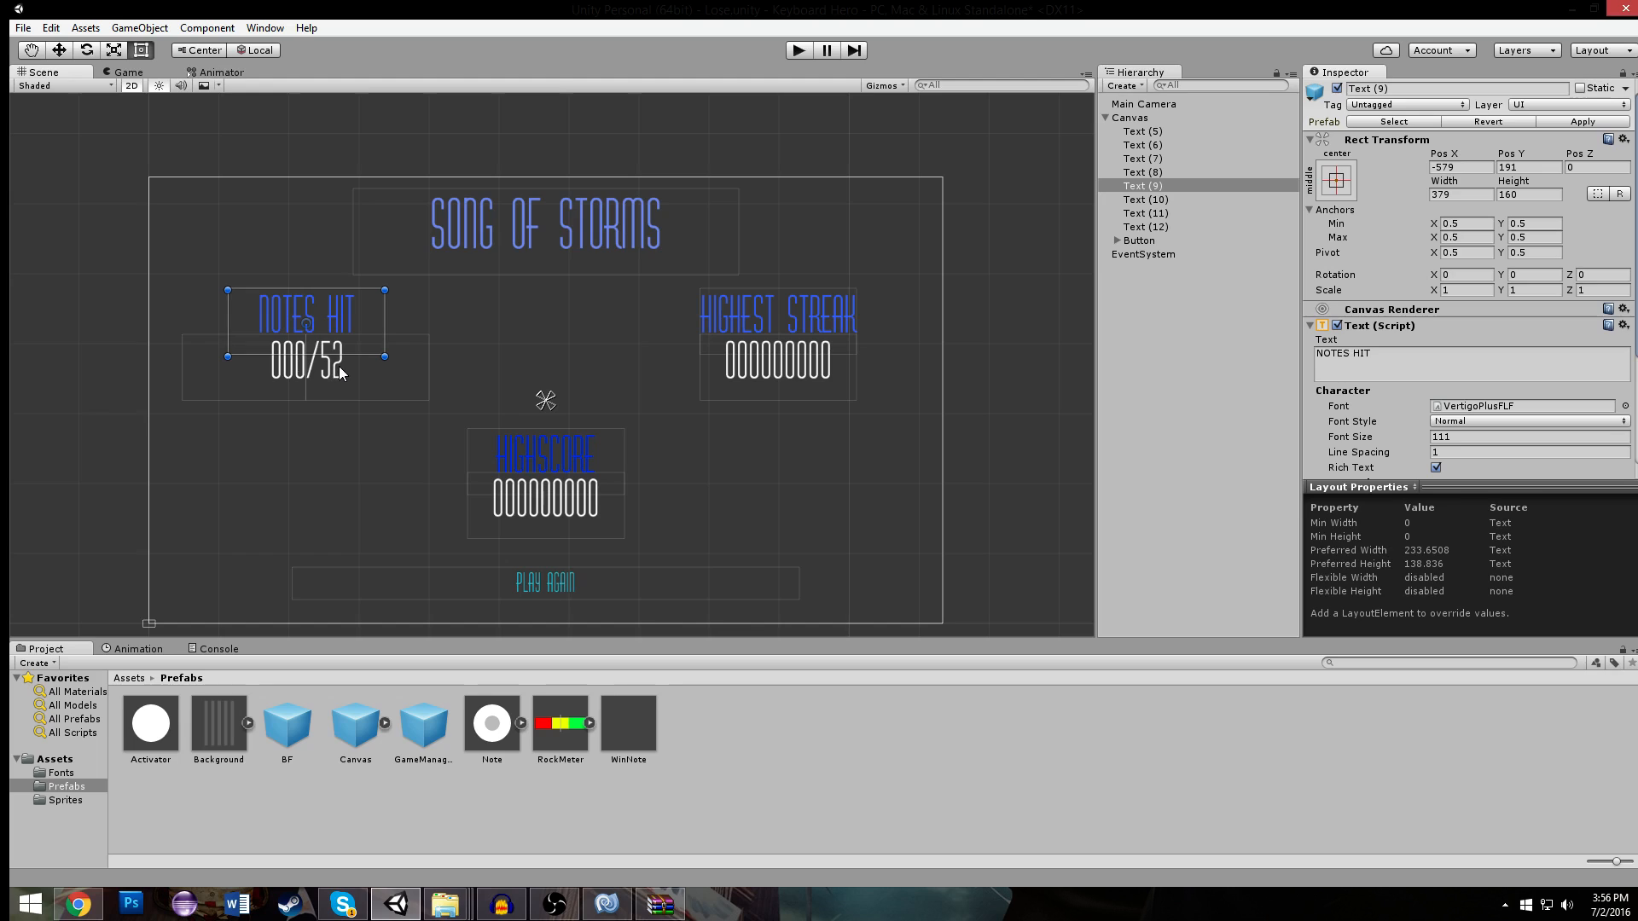
pyautogui.press('Delete')
pyautogui.click(342, 366)
pyautogui.press('Delete')
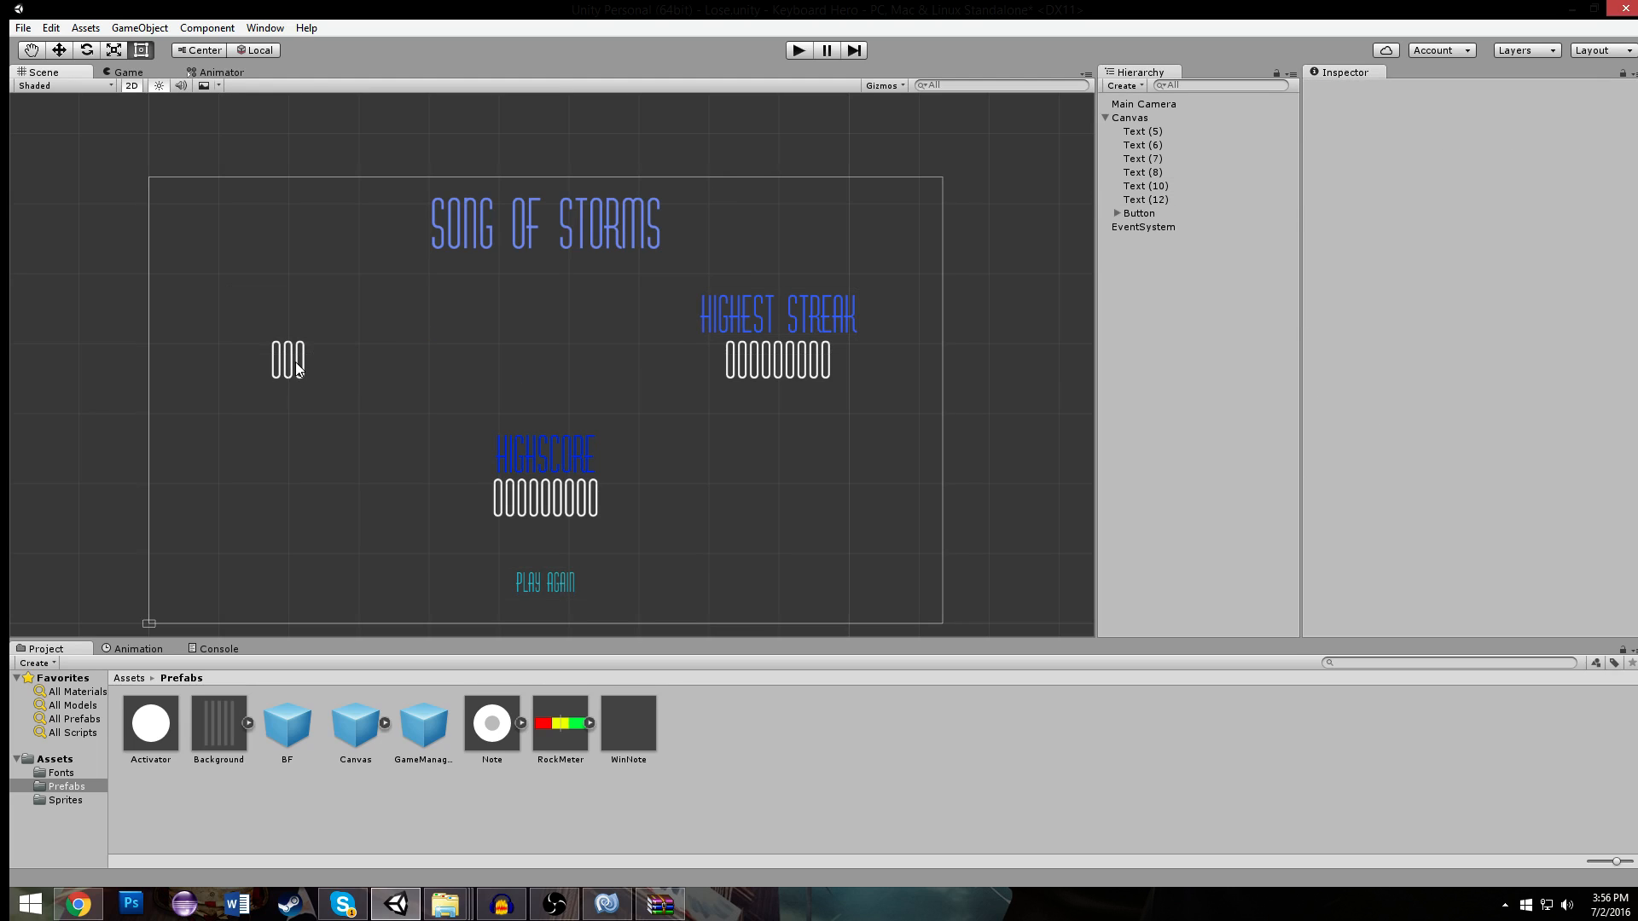
pyautogui.click(812, 317)
pyautogui.press('Delete')
pyautogui.click(777, 360)
pyautogui.press('Delete')
# - Duplicate the SONG OF STORMS title, place the copy just below it at about Y 234, and set its text to (FAILED)
pyautogui.click(632, 232)
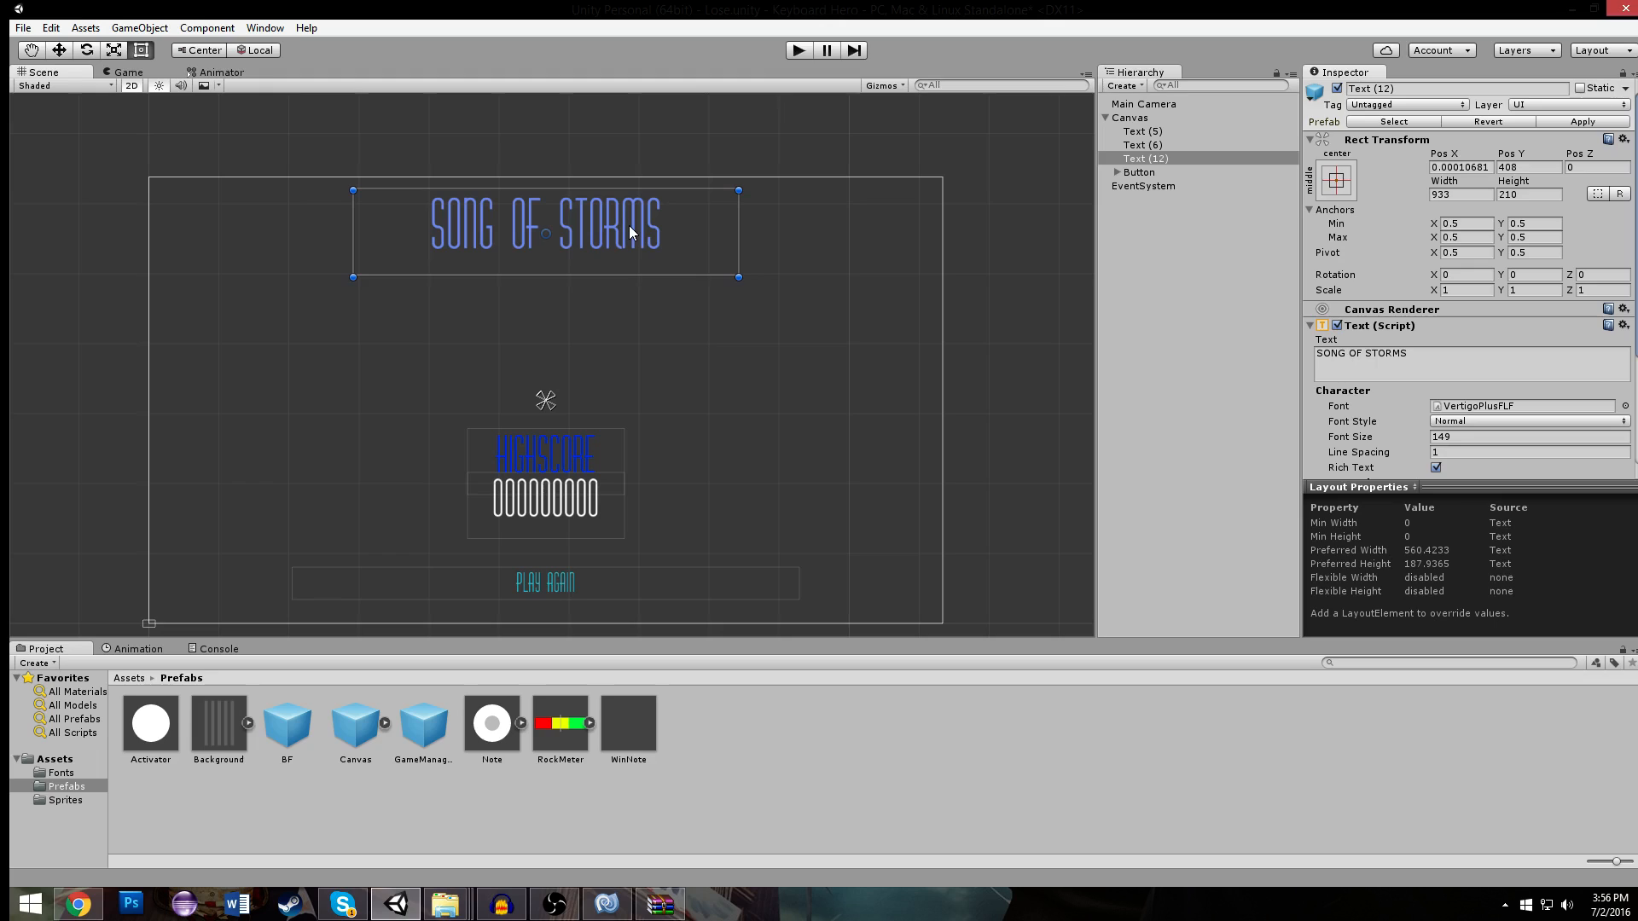
pyautogui.hotkey('ctrl', 'd')
pyautogui.moveTo(633, 227); pyautogui.dragTo(633, 300)
pyautogui.click(1471, 363)
pyautogui.hotkey('ctrl', 'a')
pyautogui.write('(FAILED)')
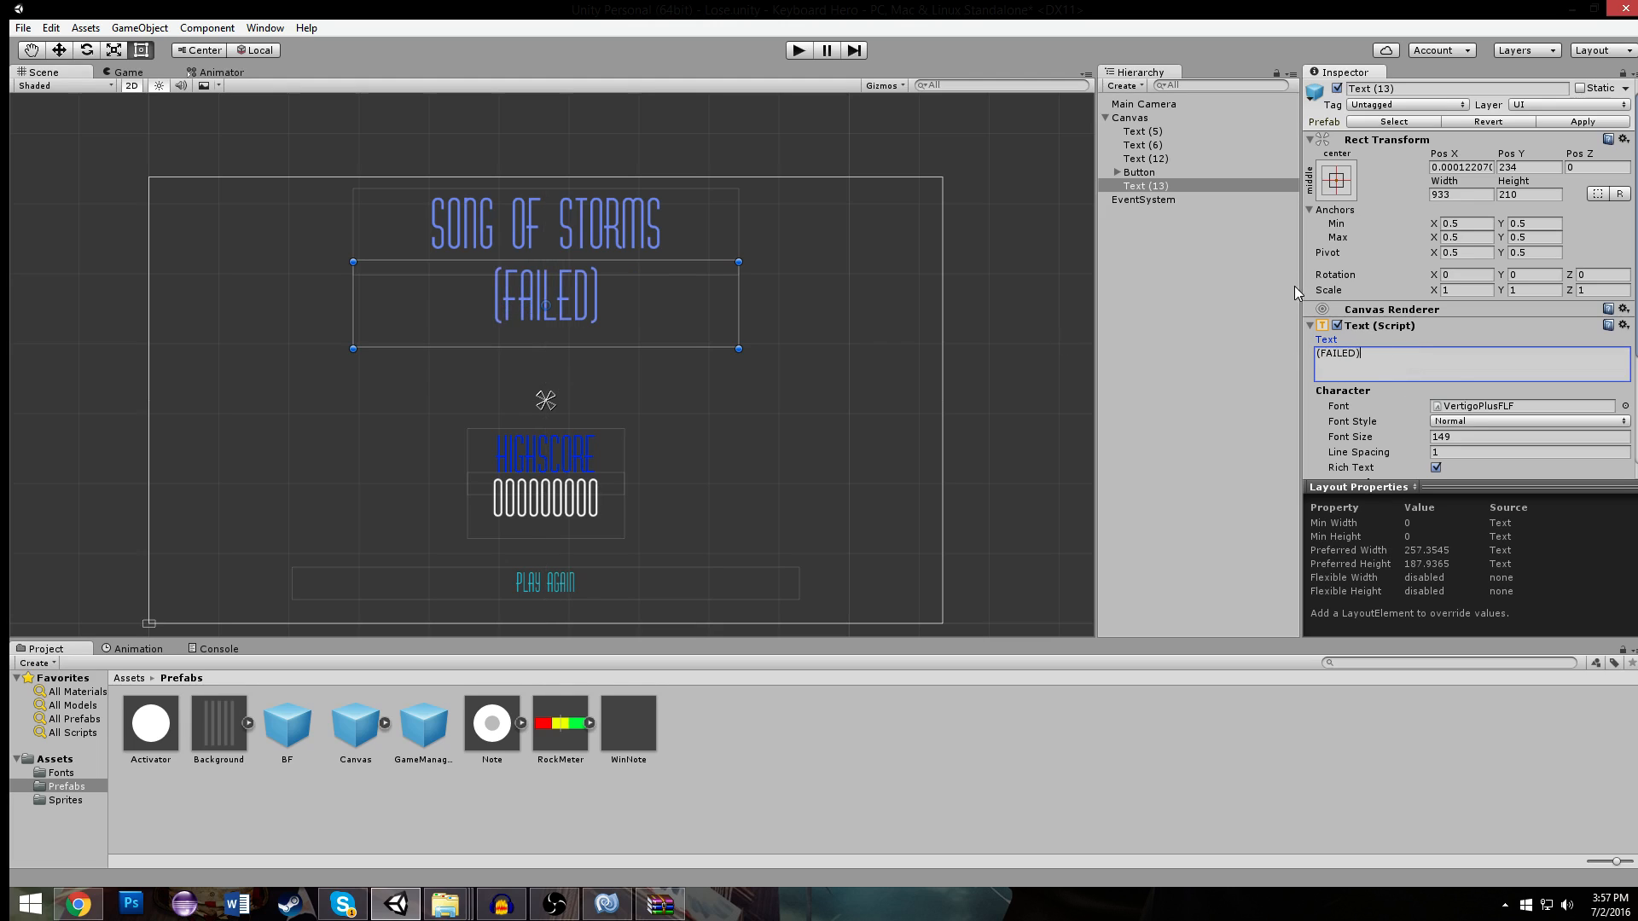
# - Recolour the (FAILED) title by sampling the blue of the HIGHSCORE label with the colour picker
pyautogui.scroll(-3, 1507, 374)
pyautogui.click(1520, 405)
pyautogui.moveTo(1160, 366)
pyautogui.mouseDown()
pyautogui.moveTo(1139, 339)
pyautogui.moveTo(1204, 298)
pyautogui.moveTo(1207, 312)
pyautogui.moveTo(1199, 285)
pyautogui.mouseUp()
pyautogui.click(1088, 246)
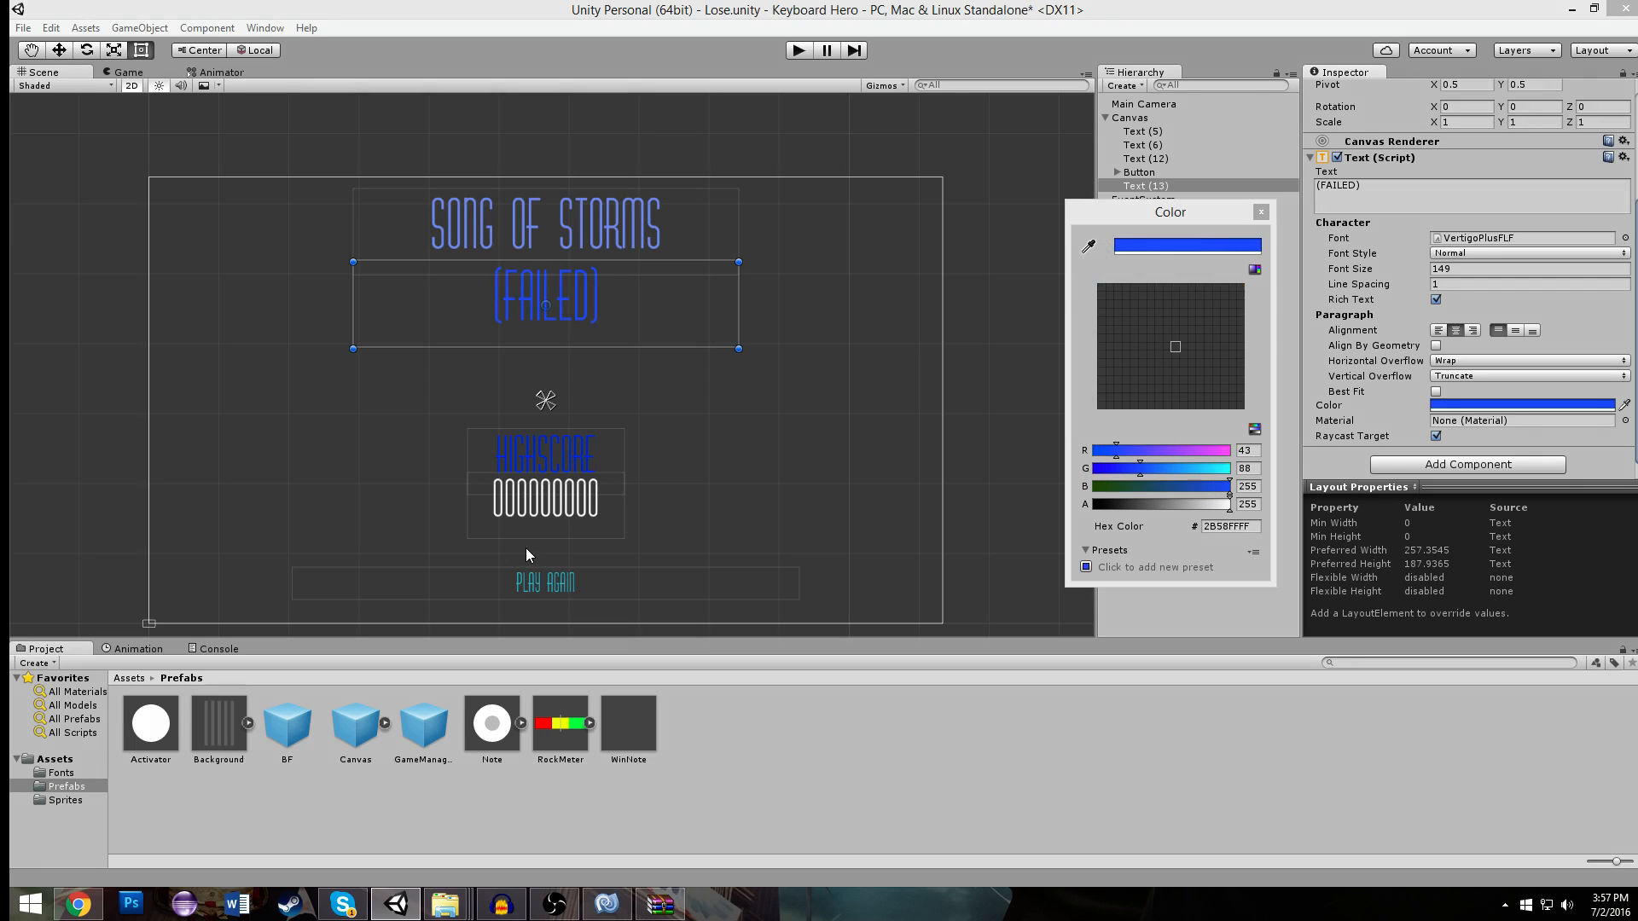
pyautogui.click(550, 447)
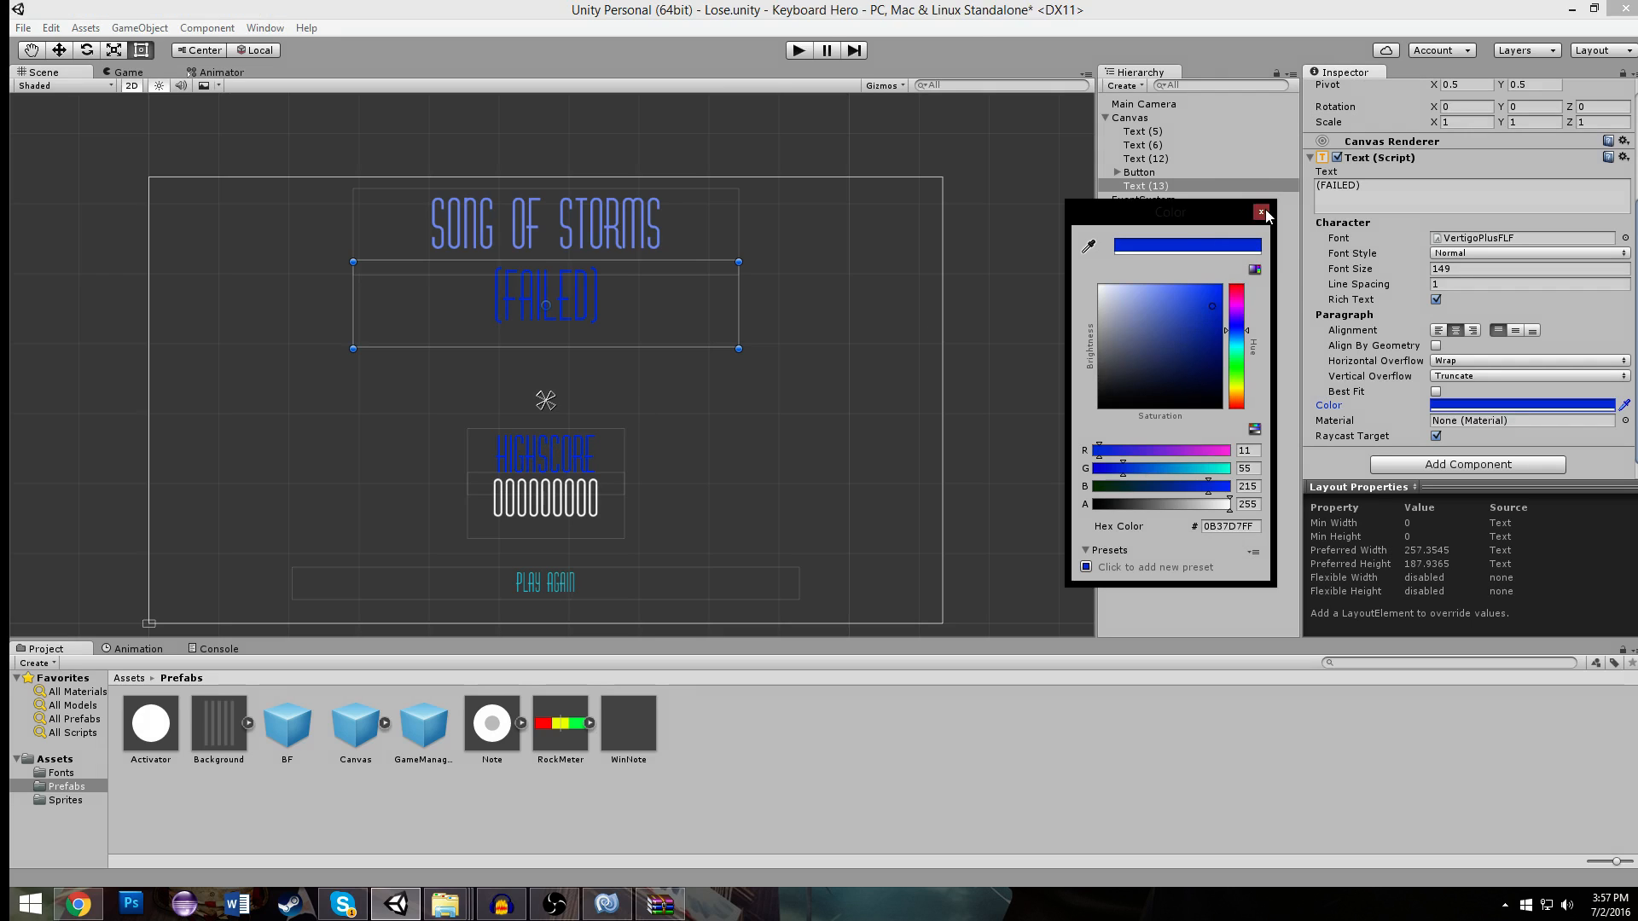
pyautogui.click(669, 413)
# - Delete the HIGHSCORE label with its value text, and move the PLAY AGAIN button up beneath the (FAILED) title
pyautogui.click(553, 449)
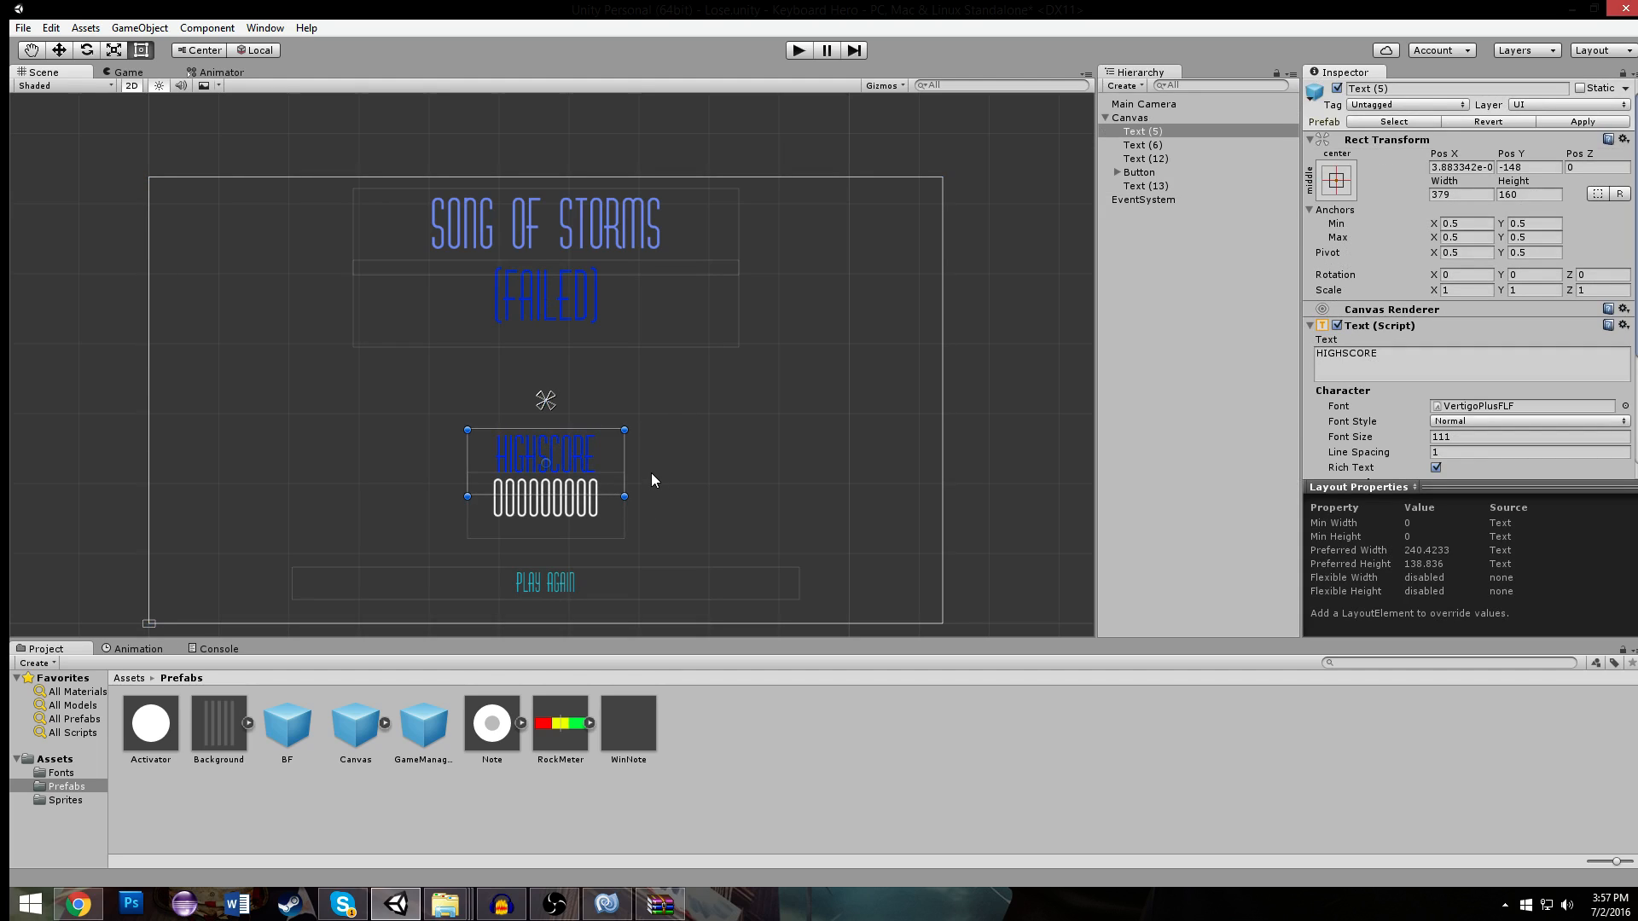
pyautogui.press('Delete')
pyautogui.click(600, 587)
pyautogui.moveTo(601, 587); pyautogui.dragTo(593, 428)
# - Duplicate the PLAY AGAIN button, place the copy directly below it at about Y -78, and set its text to QUIT
pyautogui.hotkey('ctrl', 'd')
pyautogui.click(1116, 174)
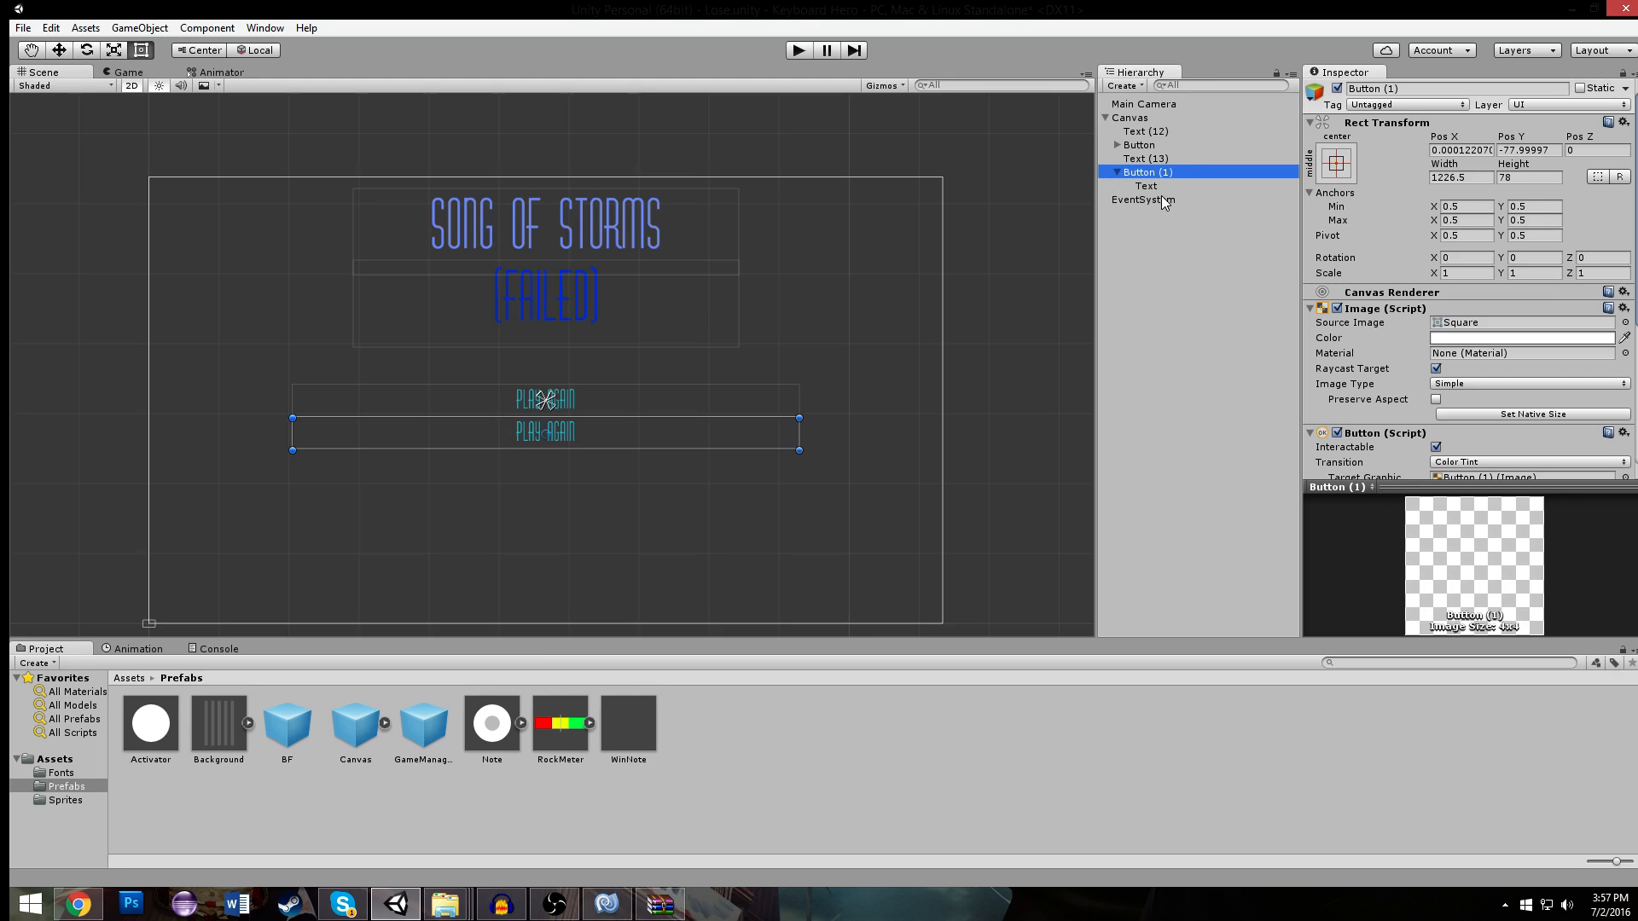
pyautogui.click(1146, 186)
pyautogui.write('QUIT')
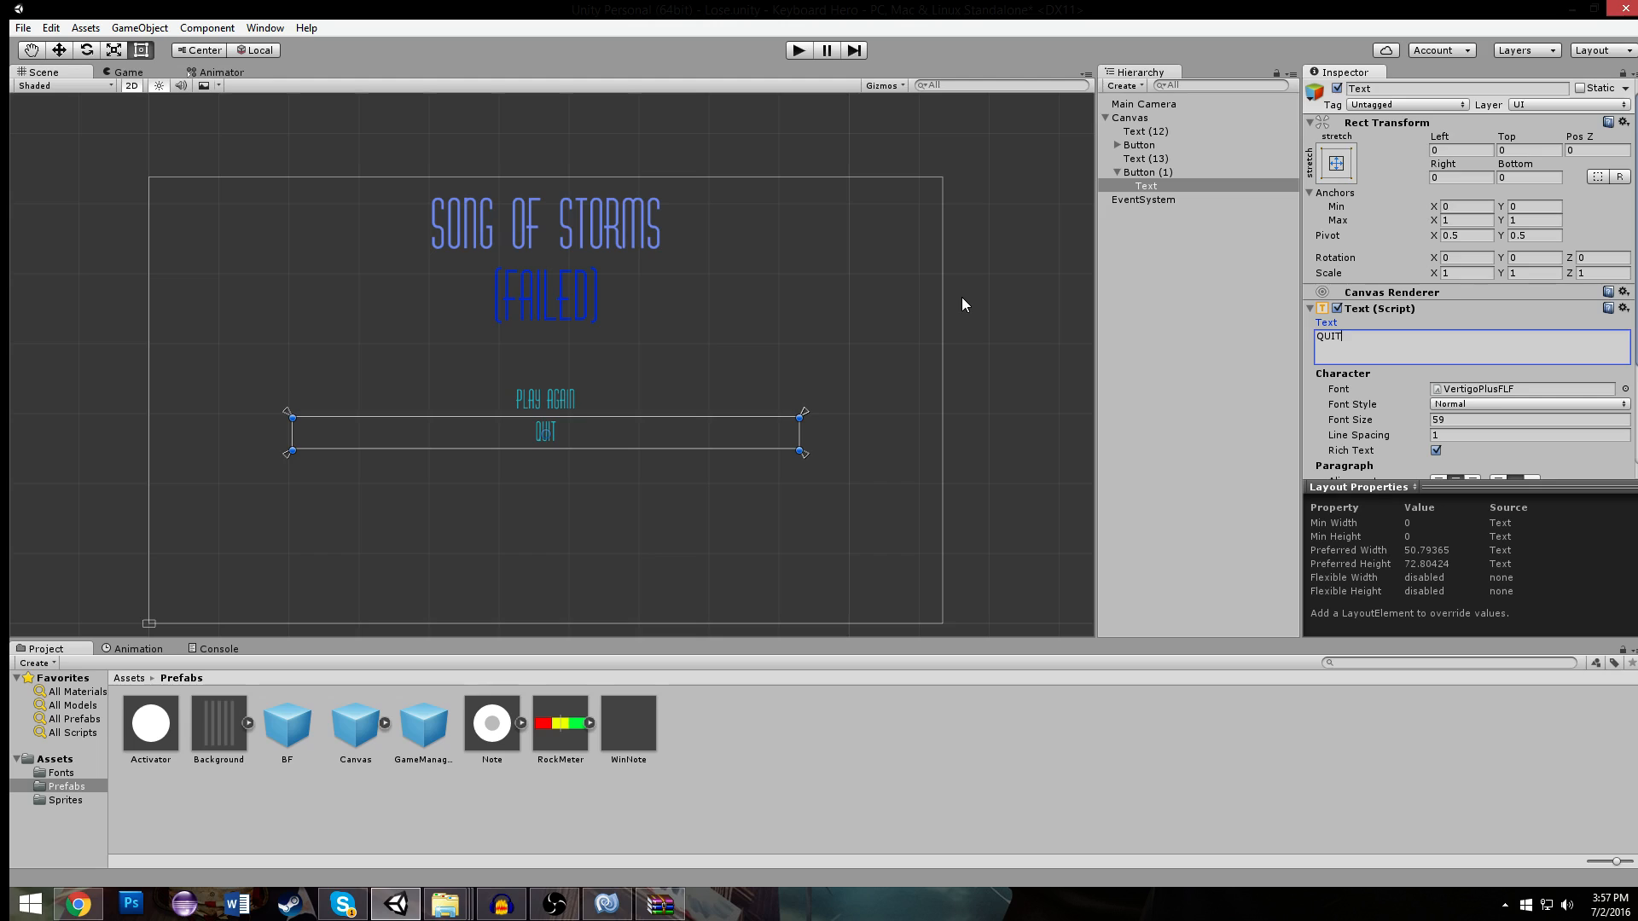
pyautogui.press('Return')
pyautogui.press('BackSpace')
# - Set the QUIT button's On Click function to BF.Quit
pyautogui.scroll(-3, 1461, 416)
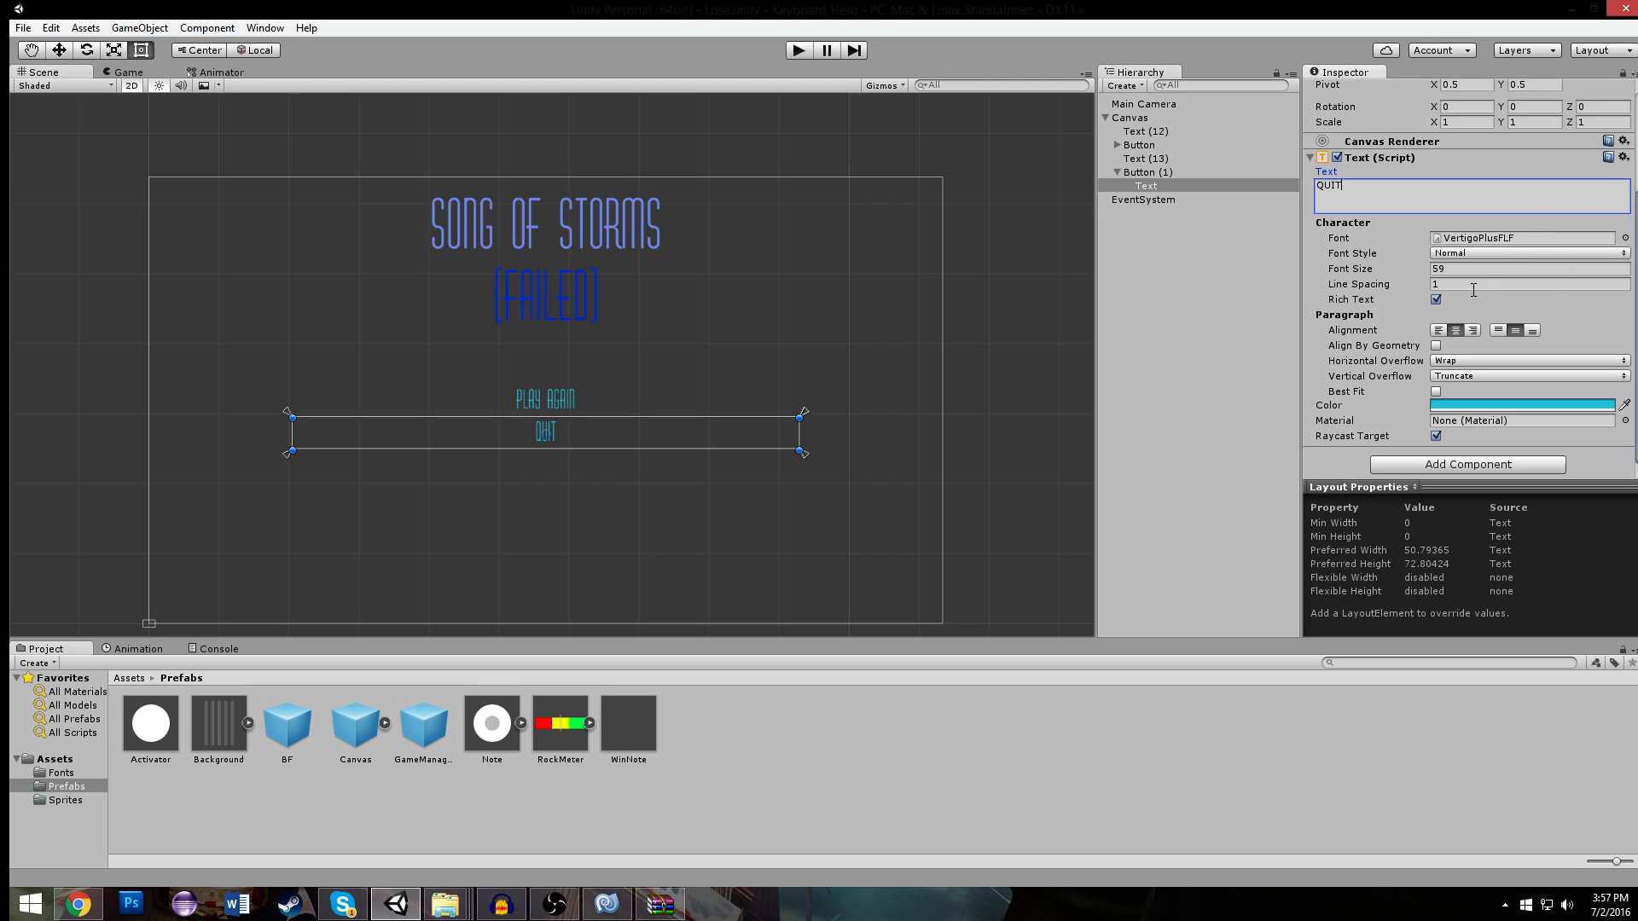
pyautogui.click(1145, 172)
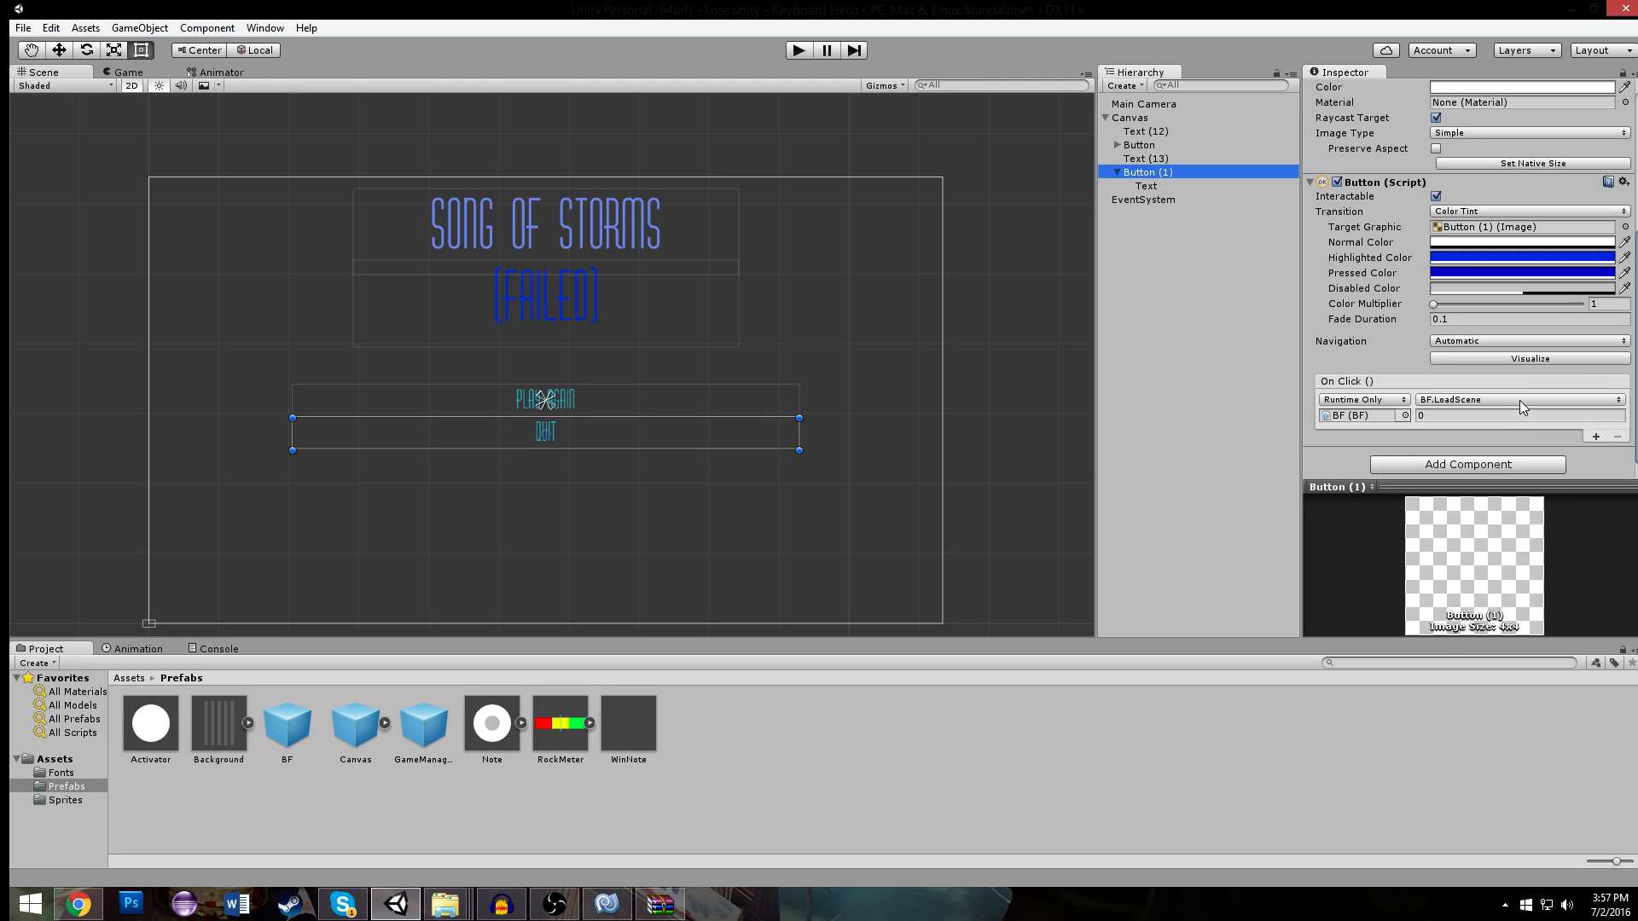
pyautogui.click(1521, 401)
pyautogui.moveTo(1464, 480)
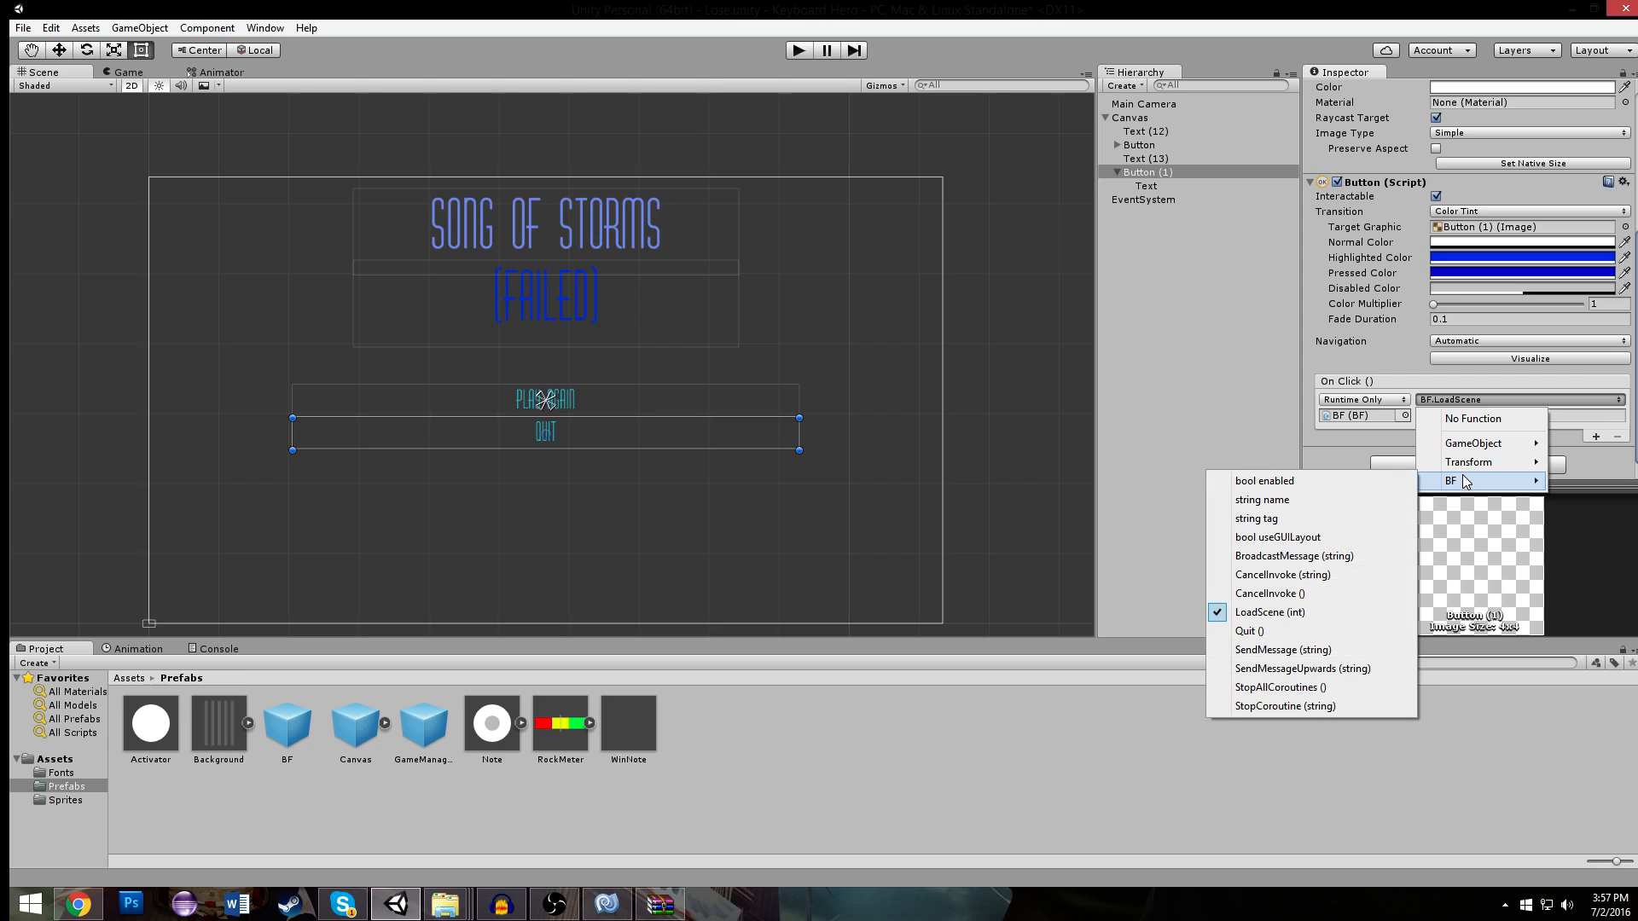
pyautogui.click(1318, 632)
pyautogui.scroll(-2, 755, 247)
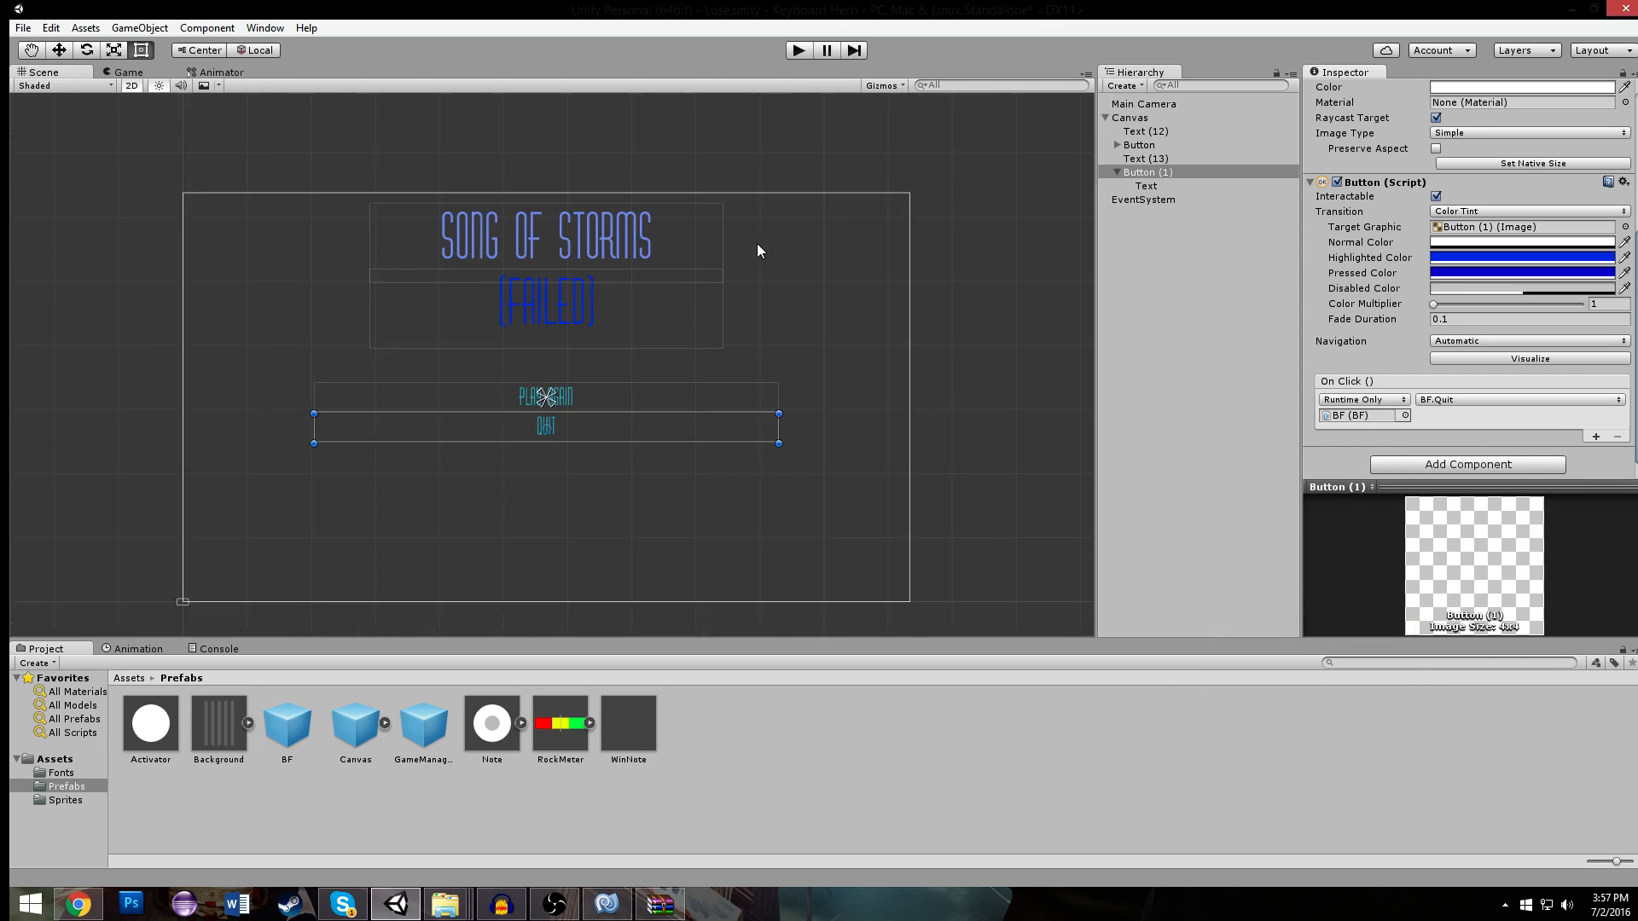
# - Copy the QUIT button from the Lose scene and open the Win scene
pyautogui.click(534, 523)
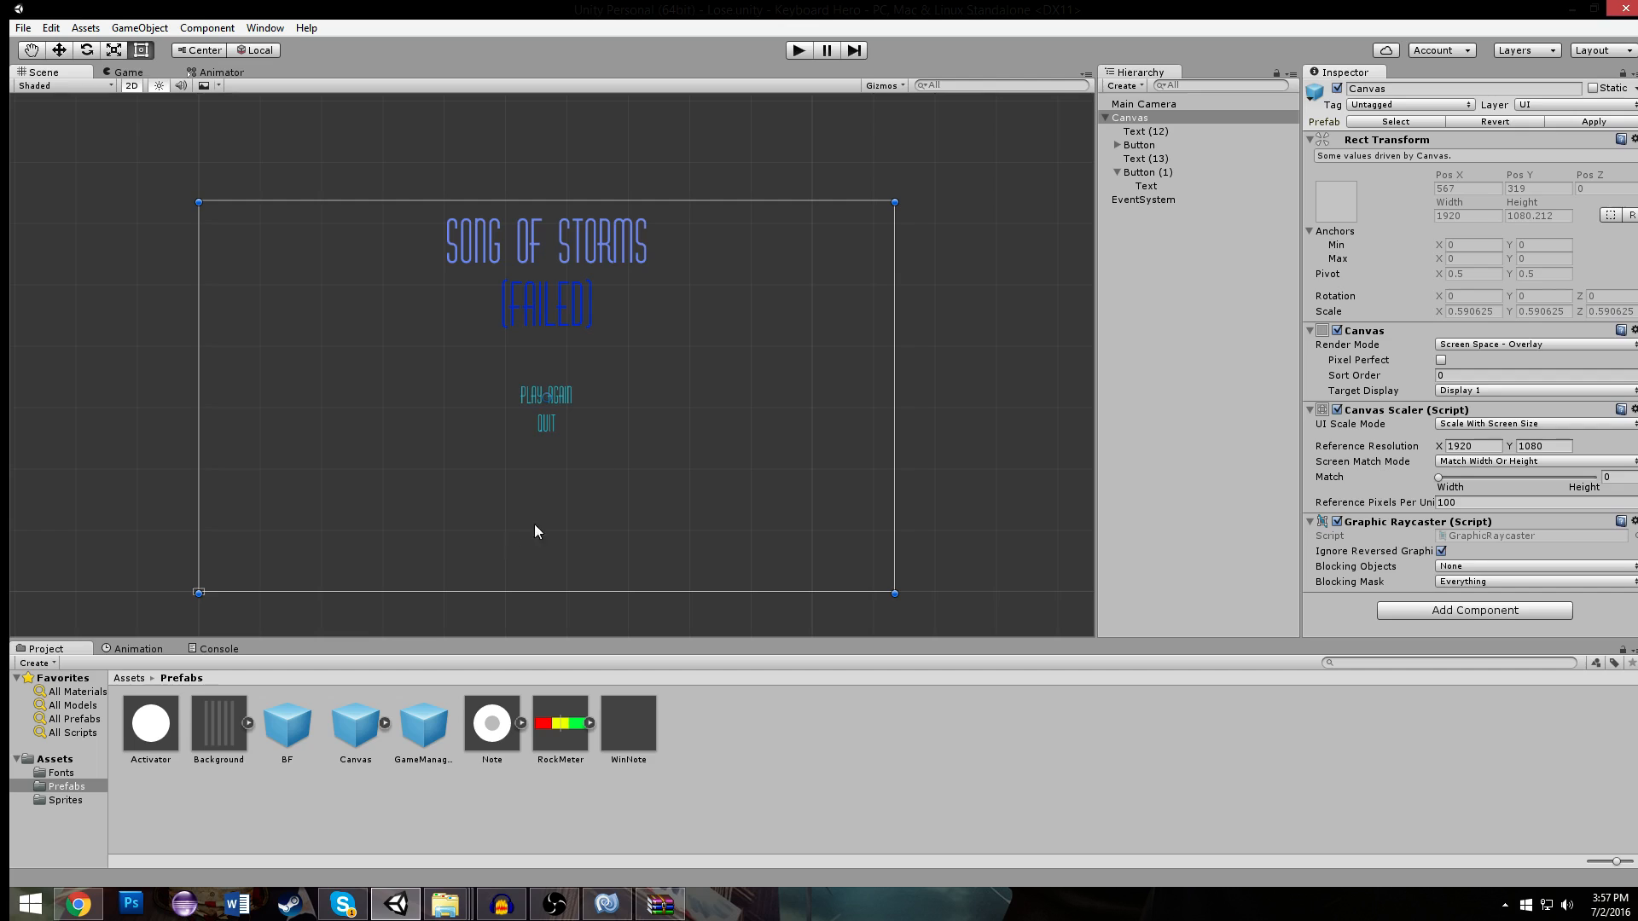
pyautogui.click(574, 424)
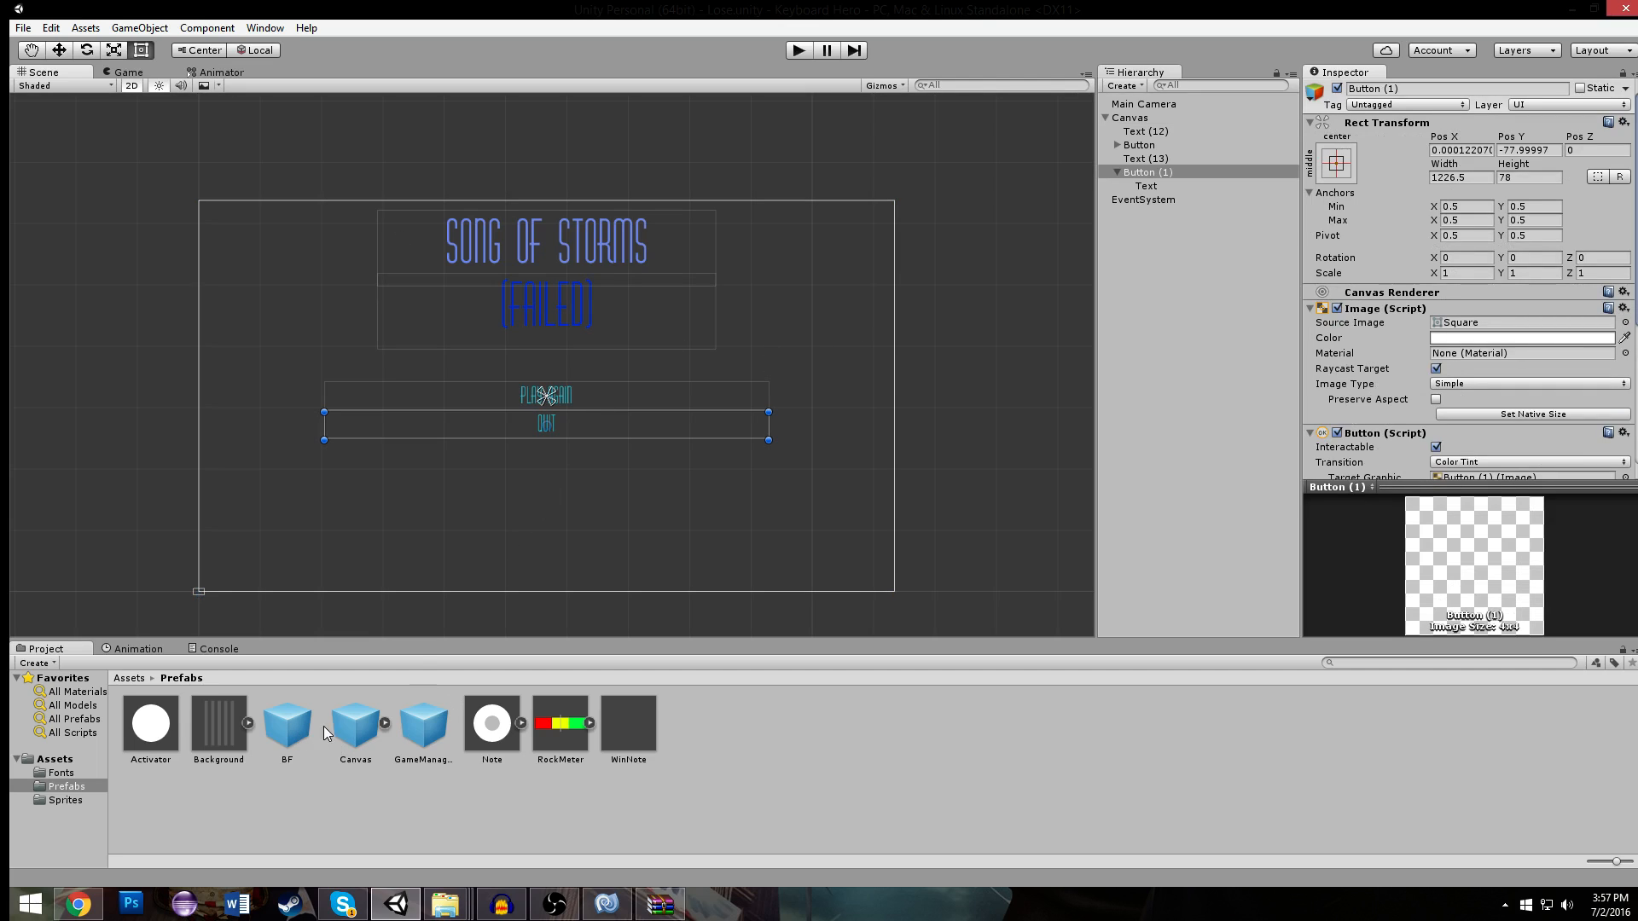
pyautogui.click(130, 677)
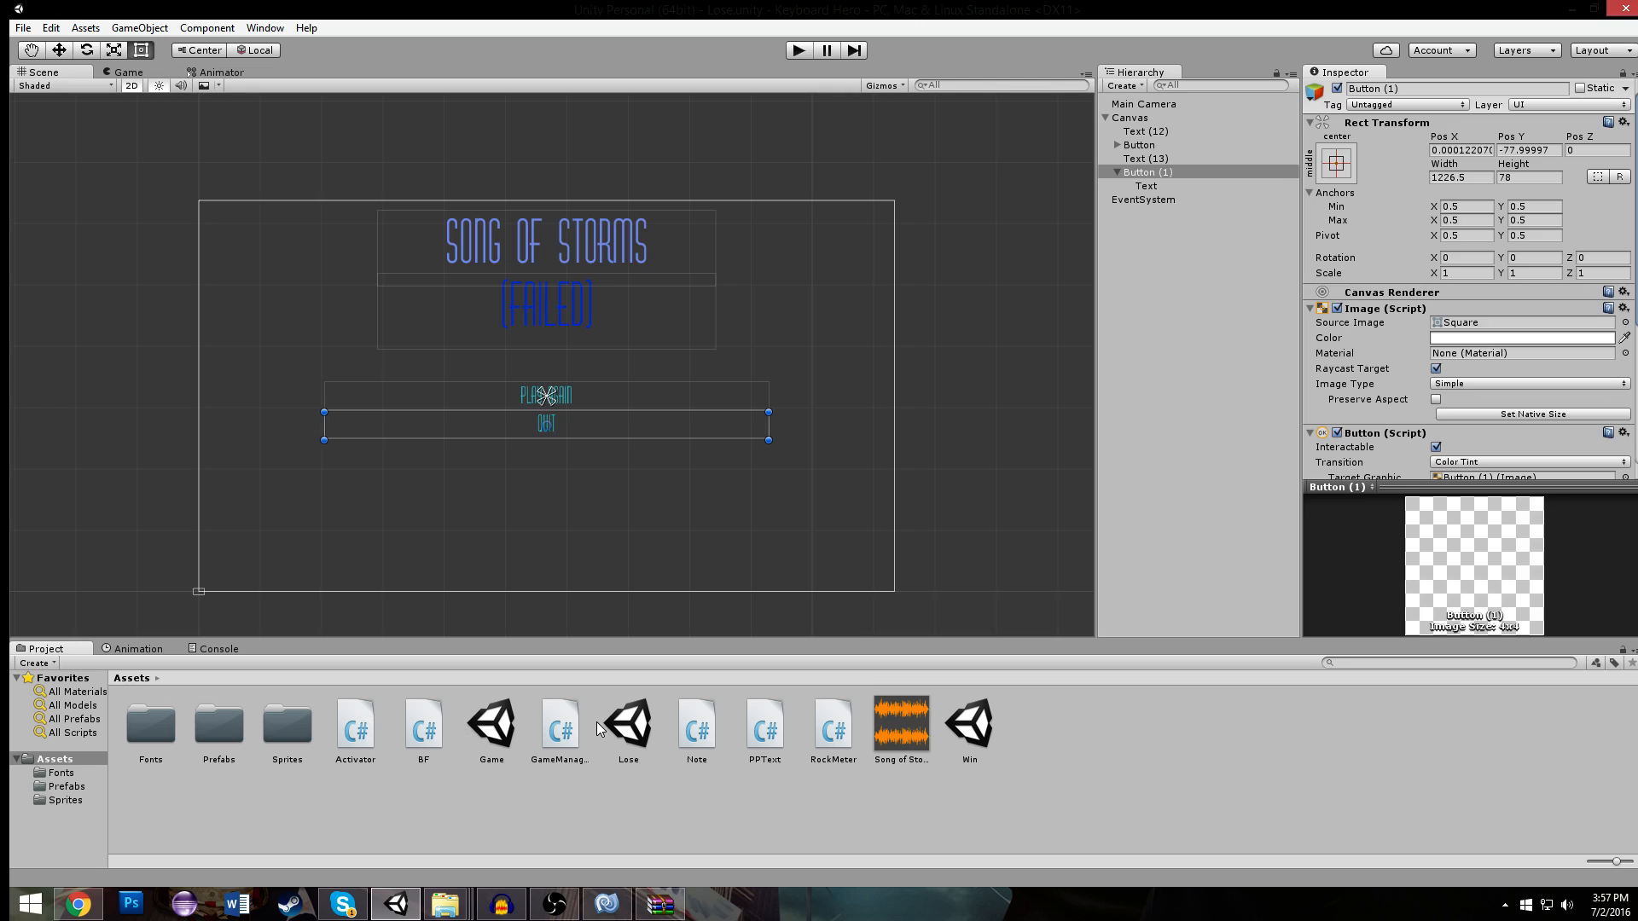
pyautogui.doubleClick(969, 720)
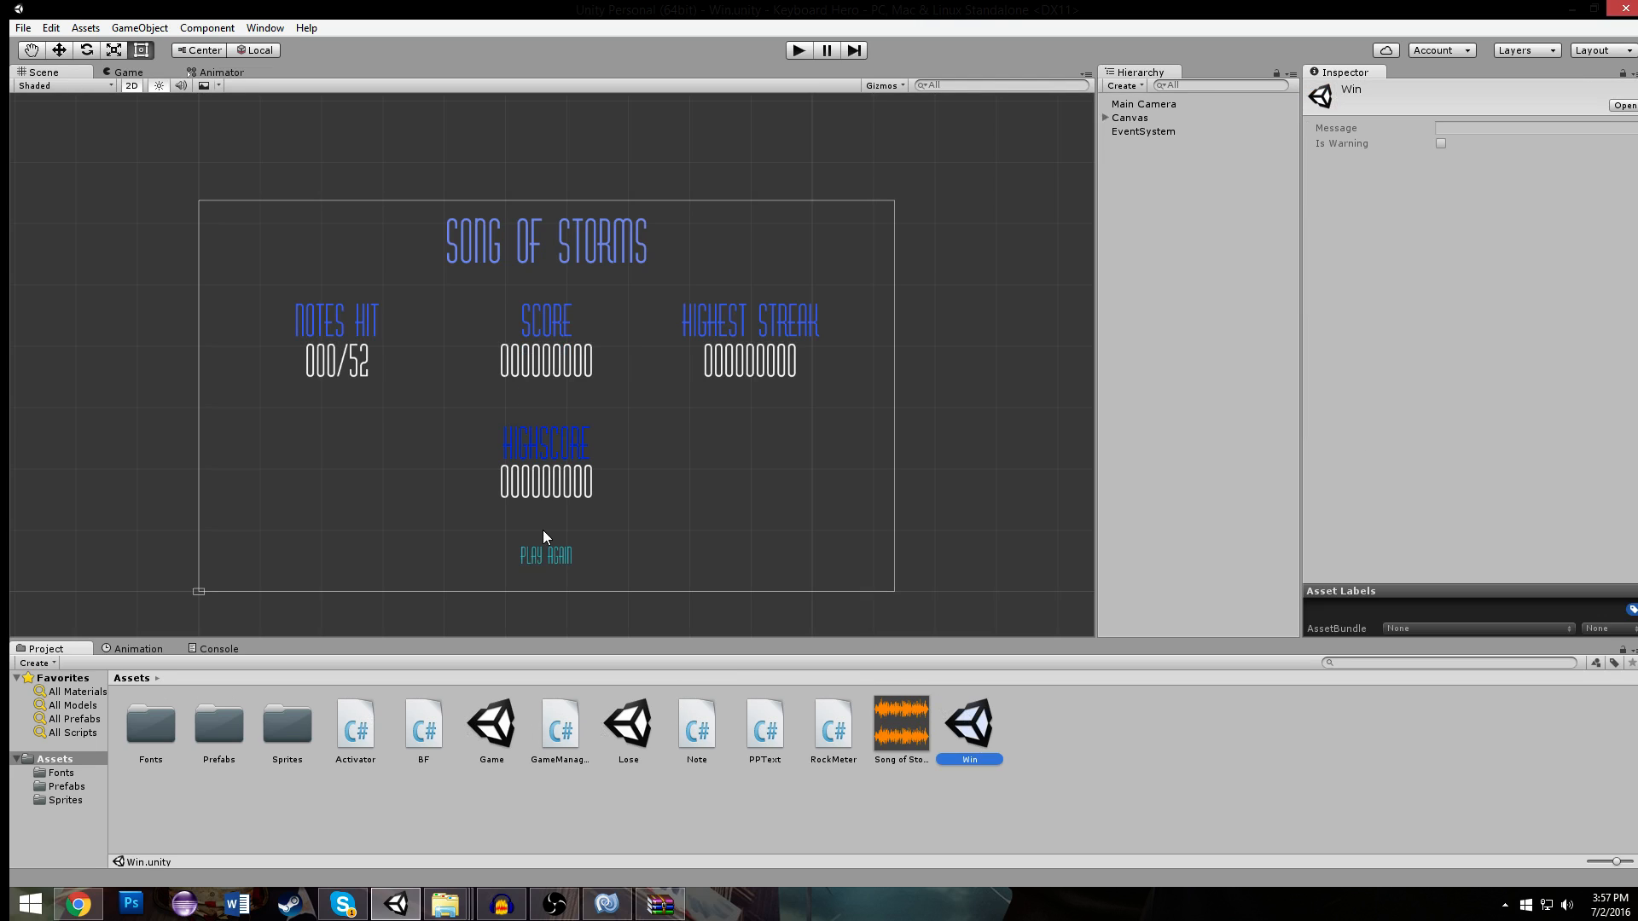
# - Move the Win scene's PLAY AGAIN button up, closer to the HIGHSCORE value
pyautogui.scroll(3, 556, 491)
pyautogui.click(601, 520)
pyautogui.moveTo(600, 521); pyautogui.dragTo(599, 491)
# - Paste the QUIT button into the Win scene, parent it to the Canvas, and place it directly below PLAY AGAIN
pyautogui.click(601, 519)
pyautogui.hotkey('ctrl', 'v')
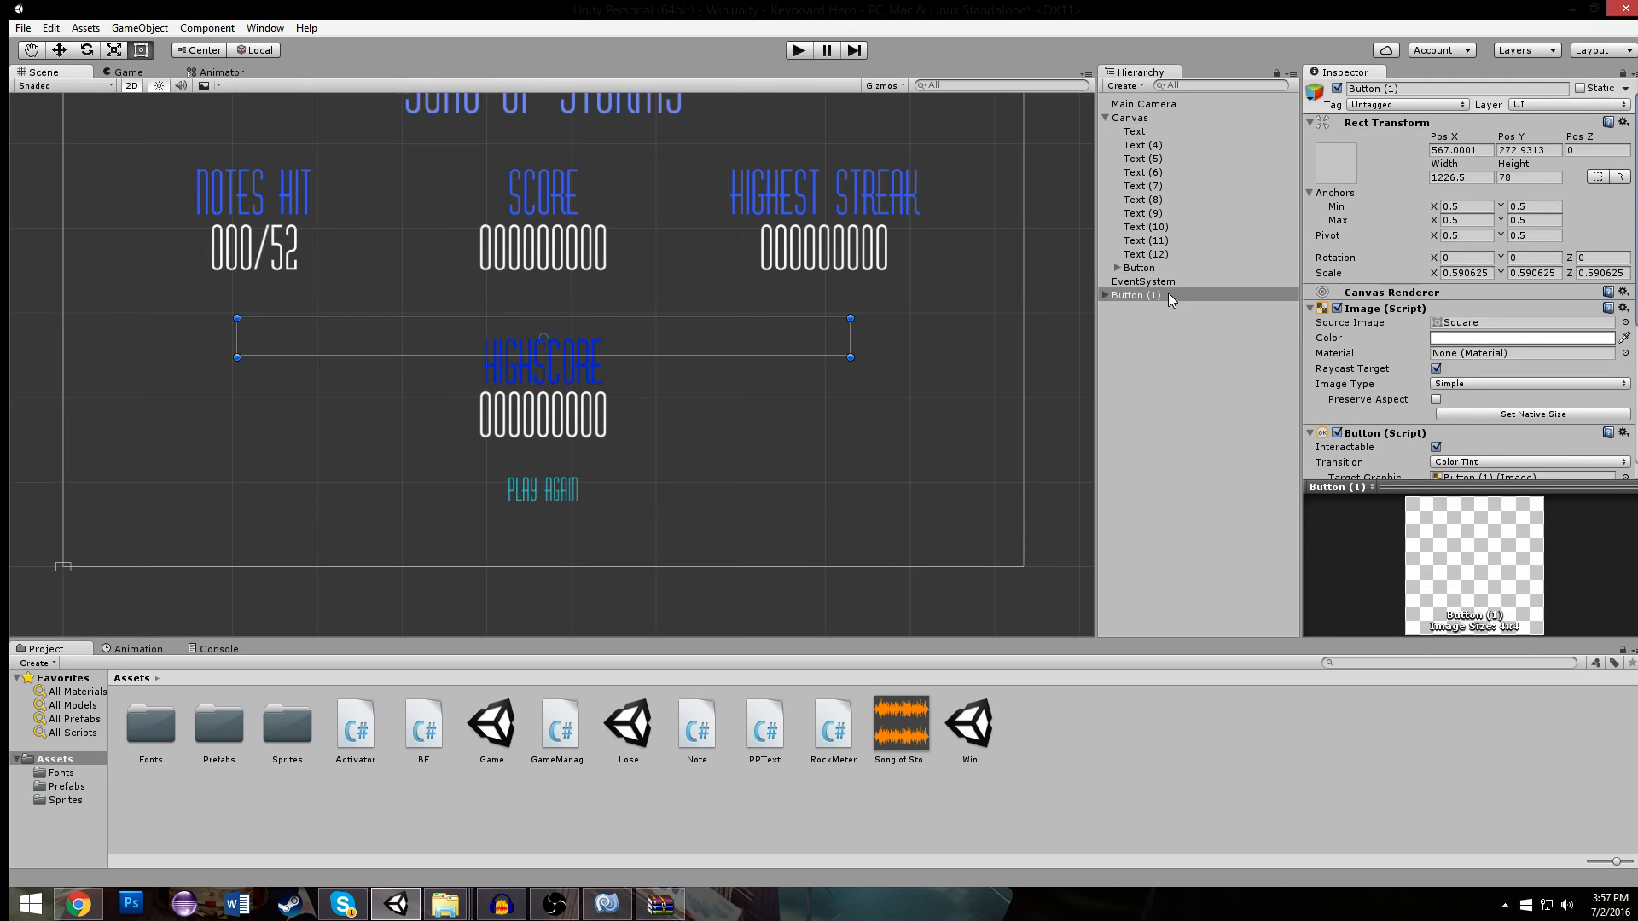
pyautogui.moveTo(1153, 293); pyautogui.dragTo(1143, 118)
pyautogui.moveTo(661, 328); pyautogui.dragTo(658, 536)
pyautogui.scroll(-5, 1491, 438)
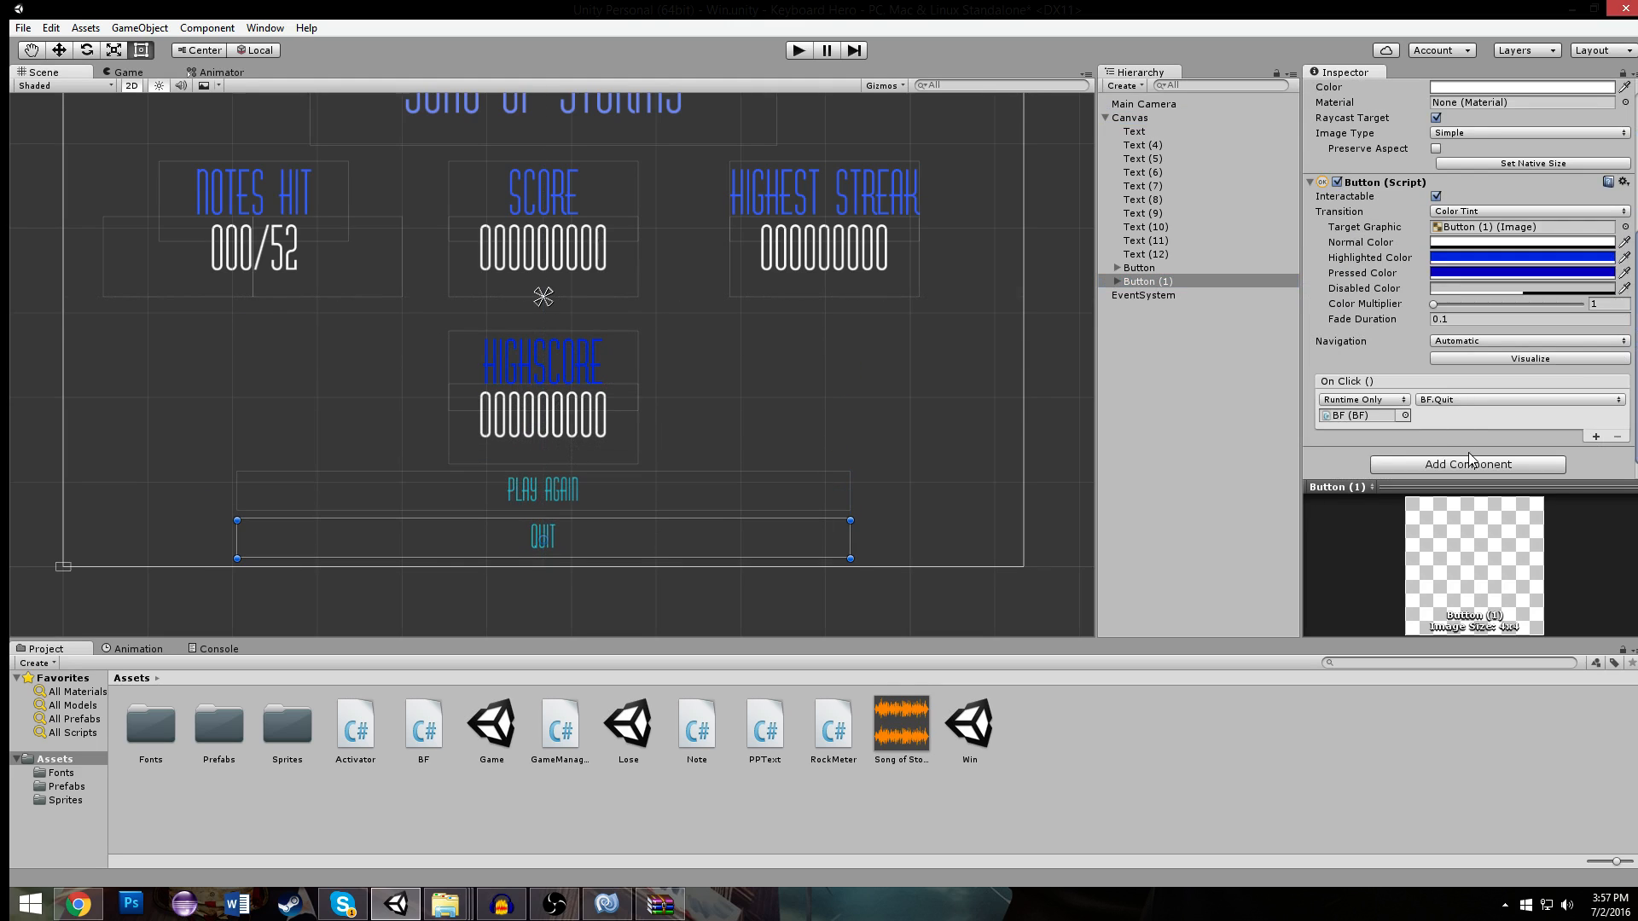
pyautogui.click(944, 383)
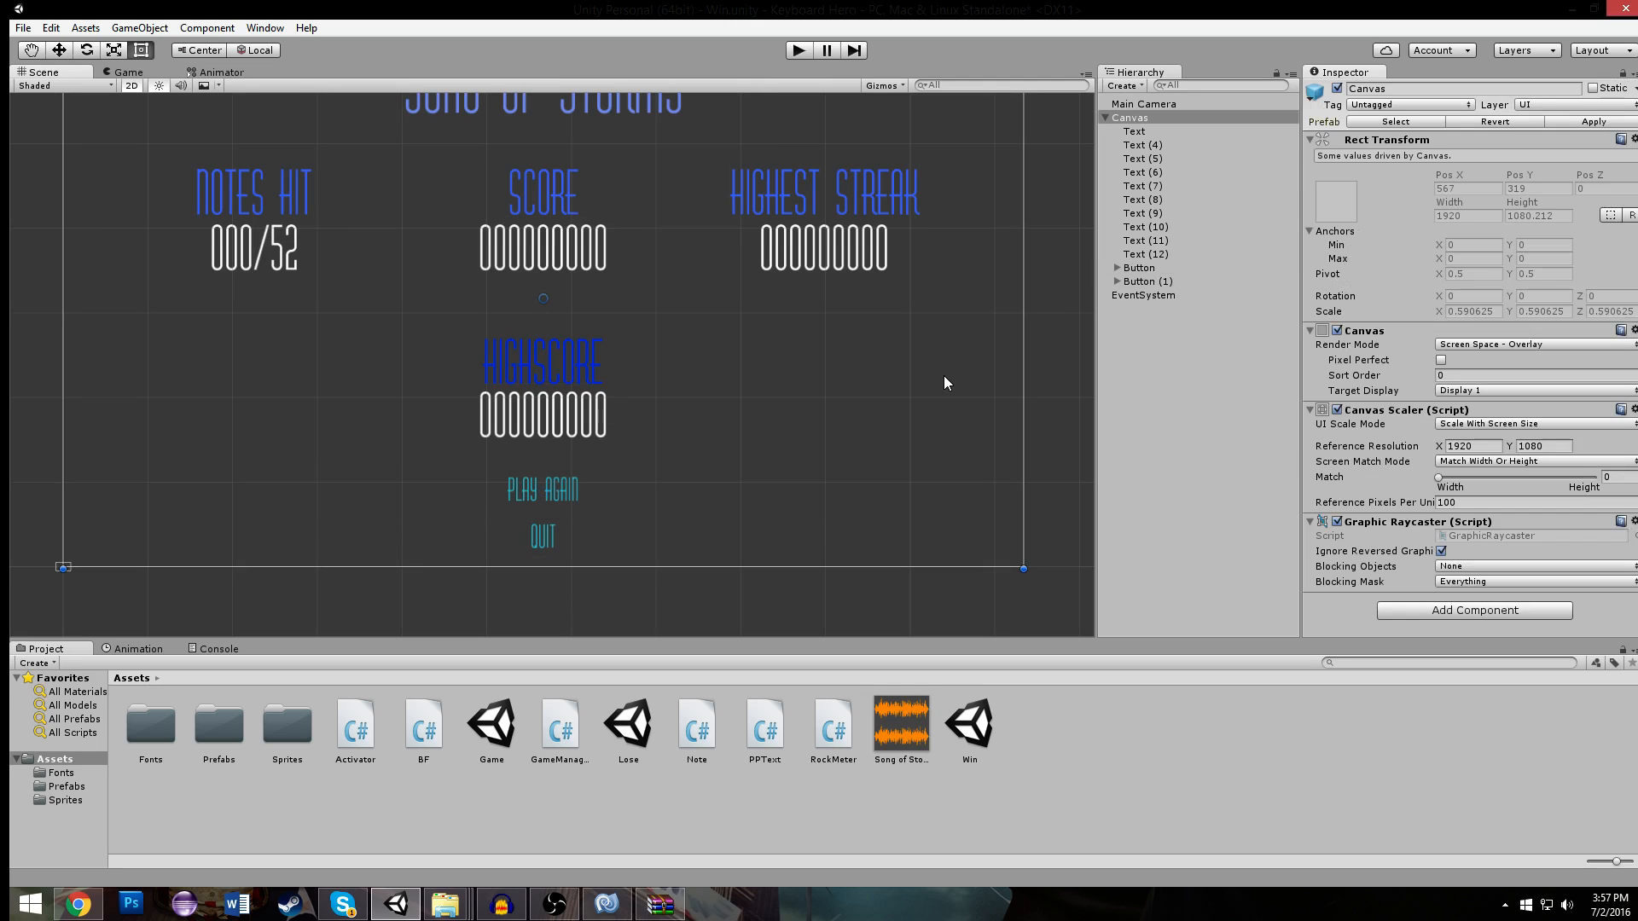
# - Play-test the Win scene by activating PLAY AGAIN from the keyboard, and stop the game
pyautogui.click(798, 50)
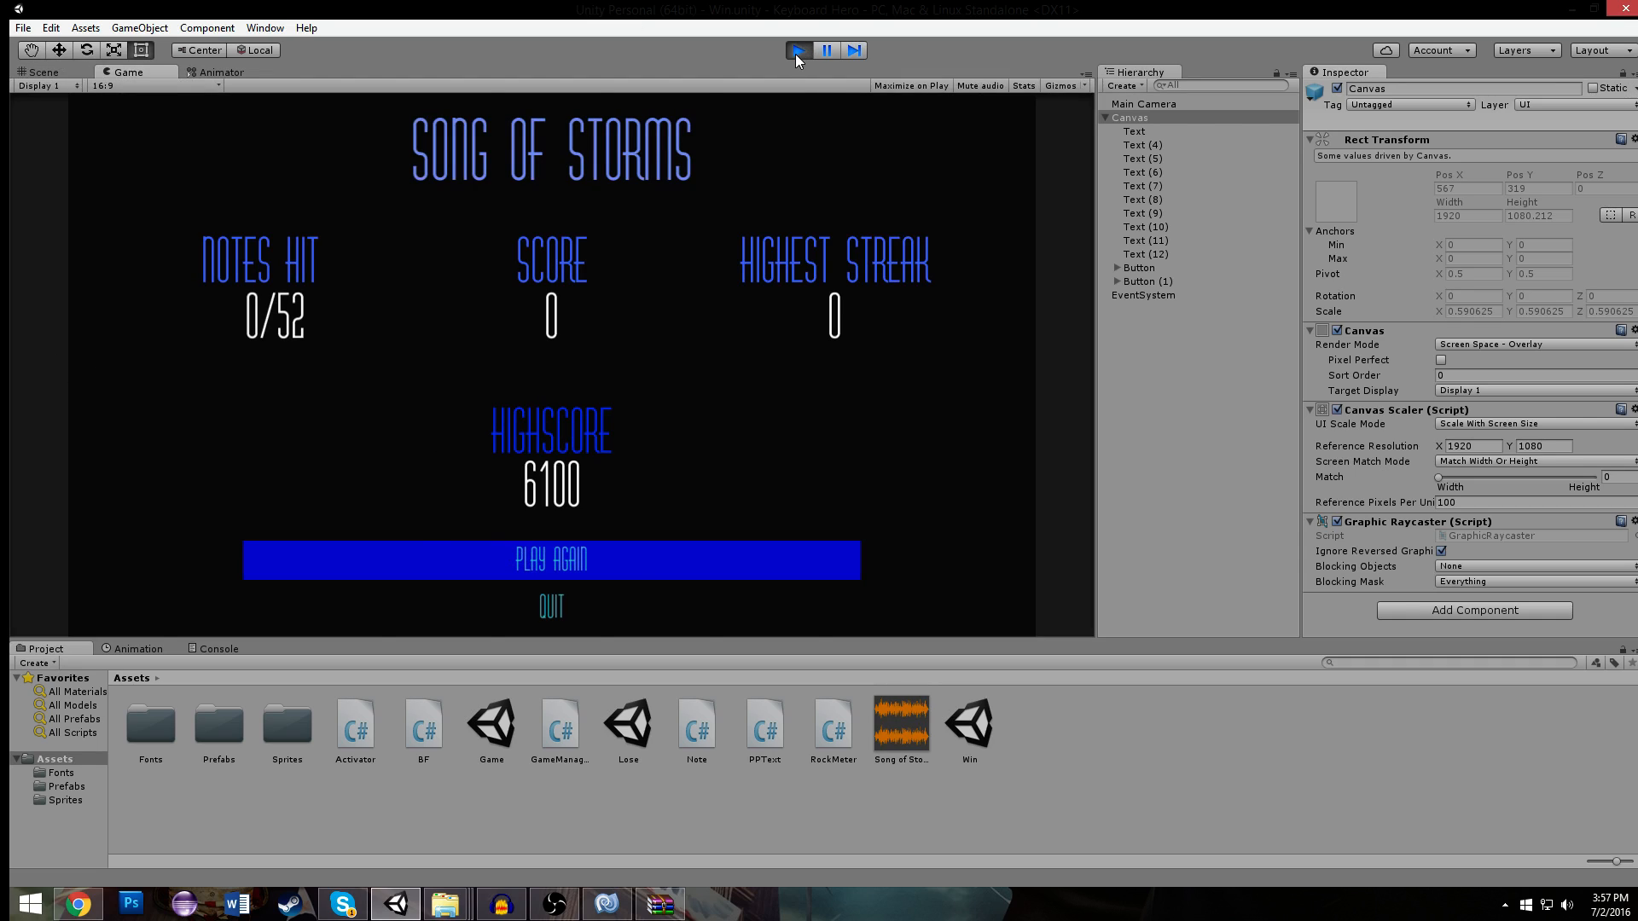
pyautogui.press('Return')
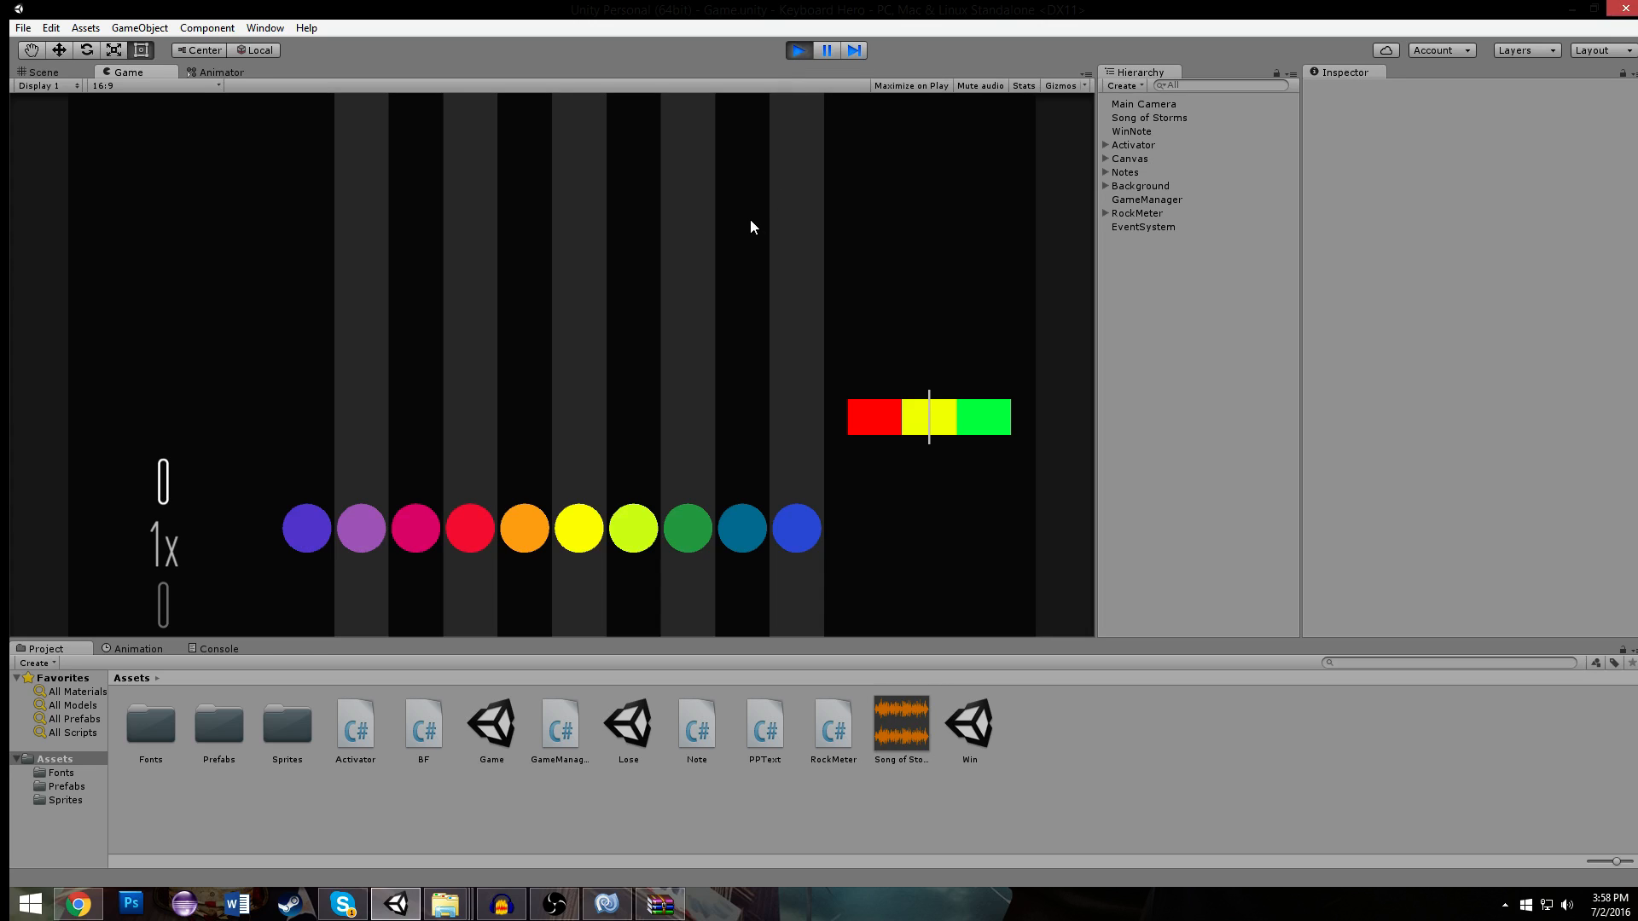
pyautogui.click(798, 51)
# - Add the Lose scene to the Scenes In Build list in the build settings
pyautogui.click(23, 28)
pyautogui.click(51, 195)
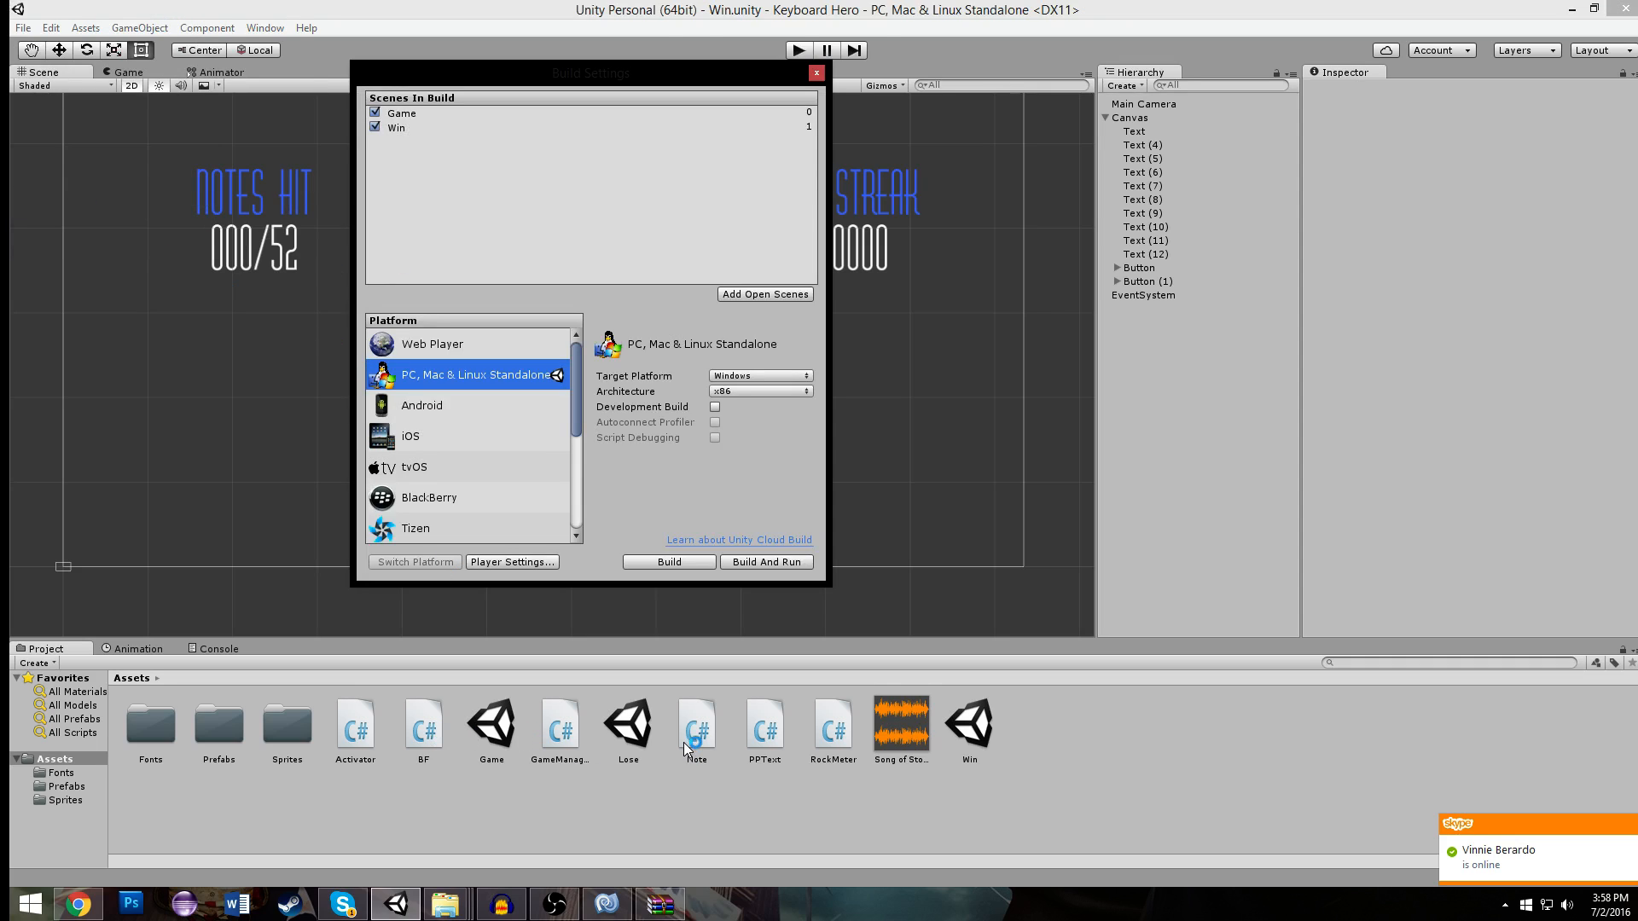
pyautogui.click(621, 275)
pyautogui.click(816, 73)
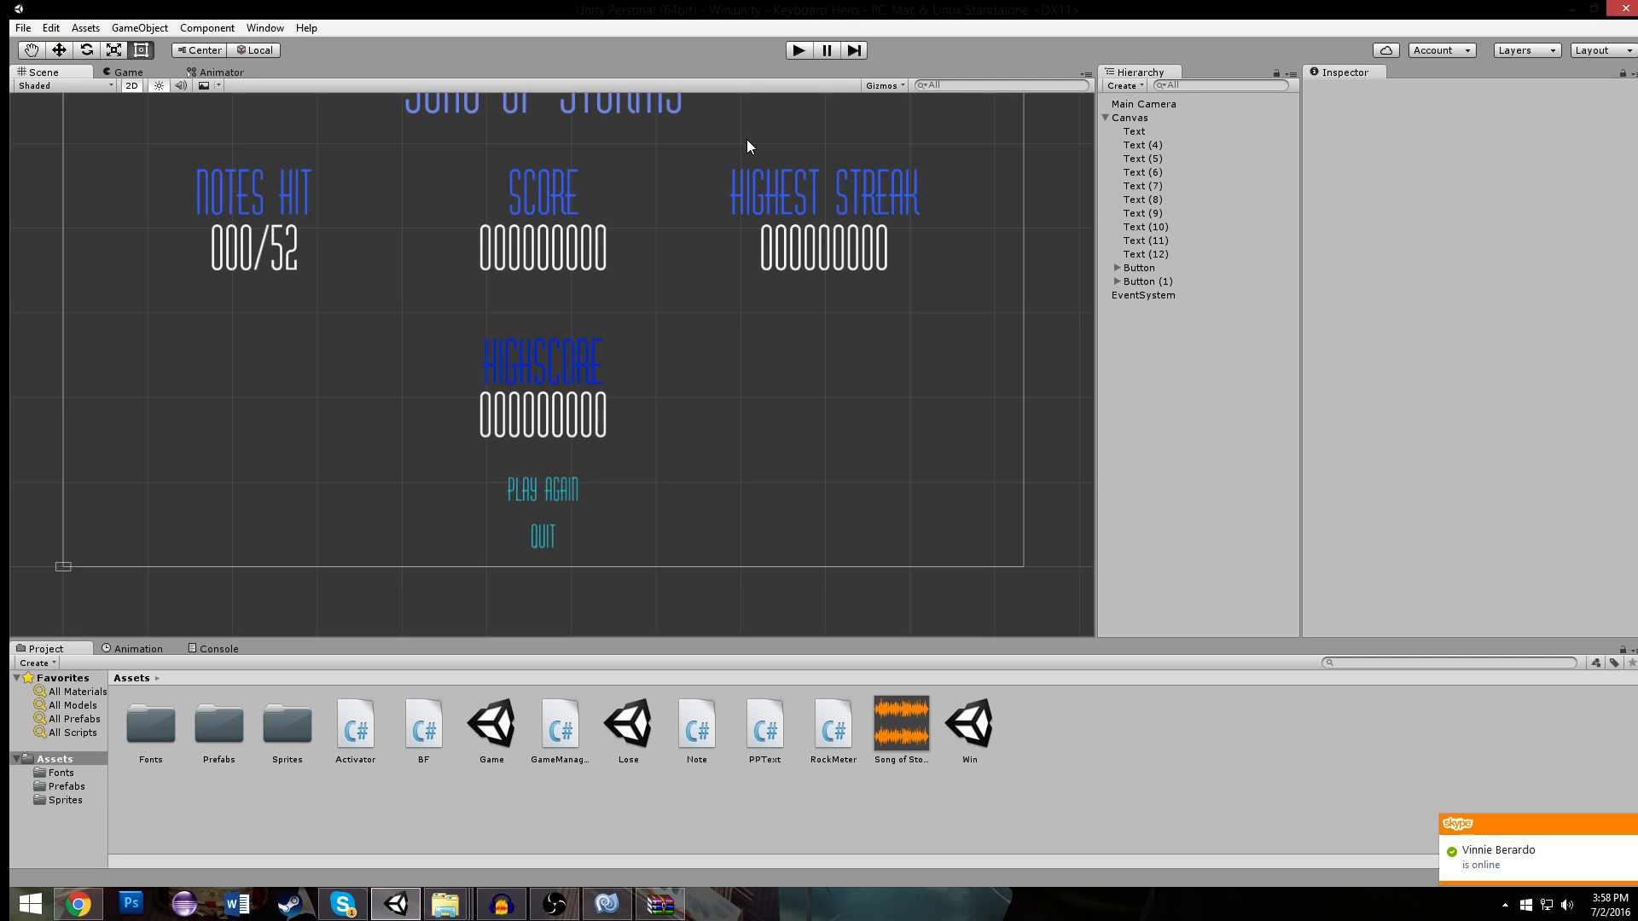
# - Open the Game scene and play-test losing by hitting keys without matching notes, and stop the game
pyautogui.doubleClick(491, 725)
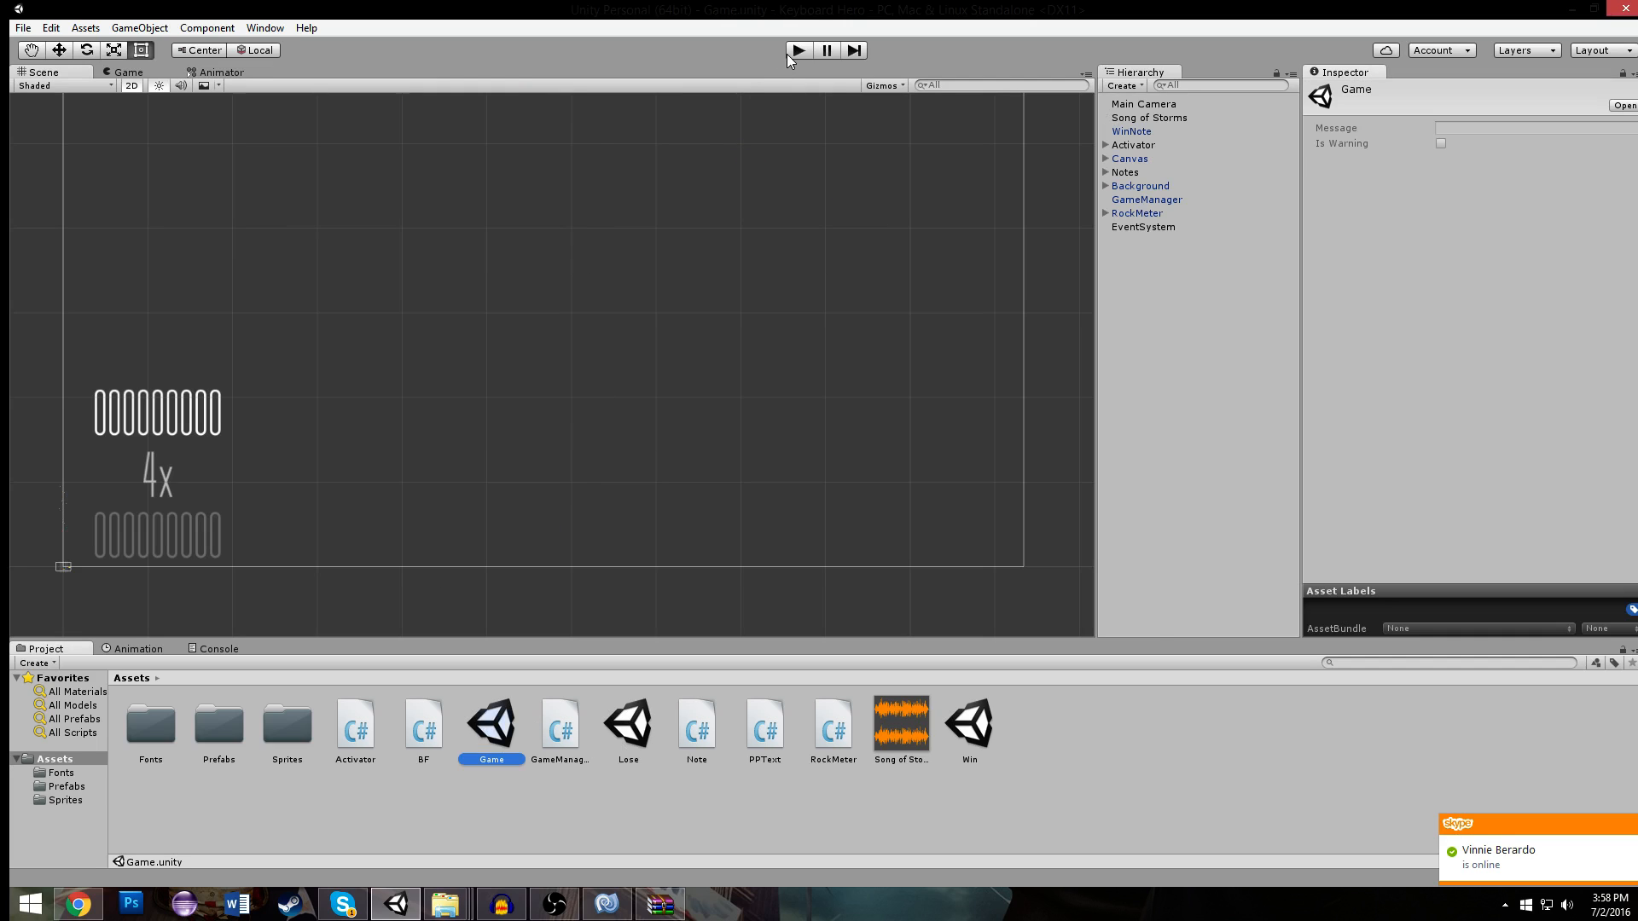
pyautogui.click(795, 53)
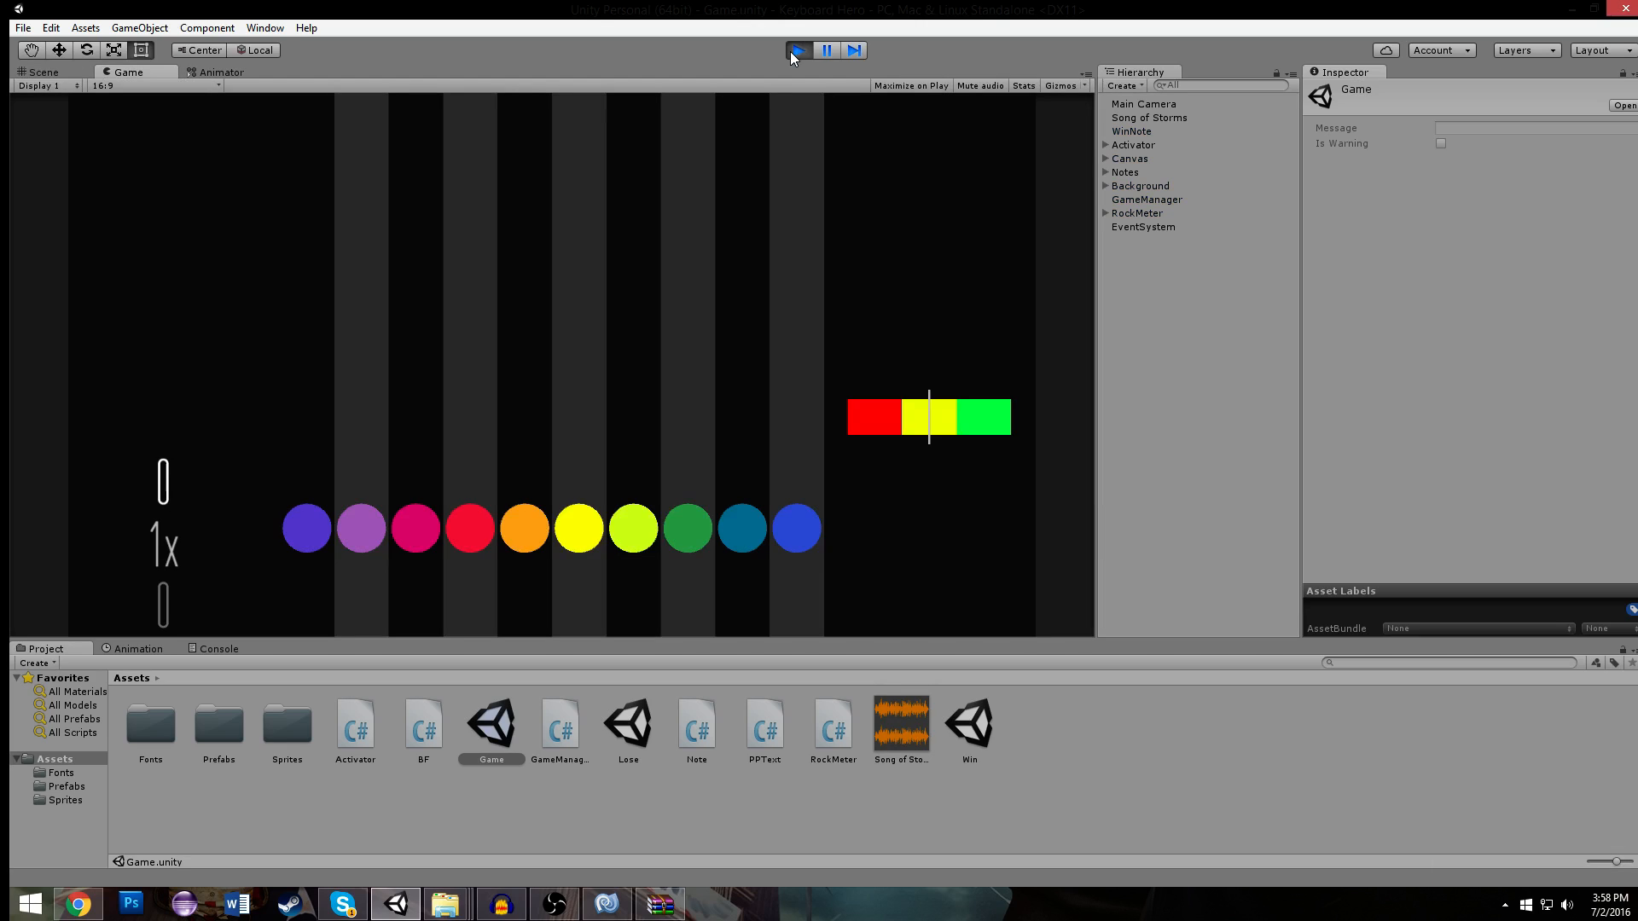
pyautogui.press('j')
pyautogui.press('k')
pyautogui.press('h')
pyautogui.press('l')
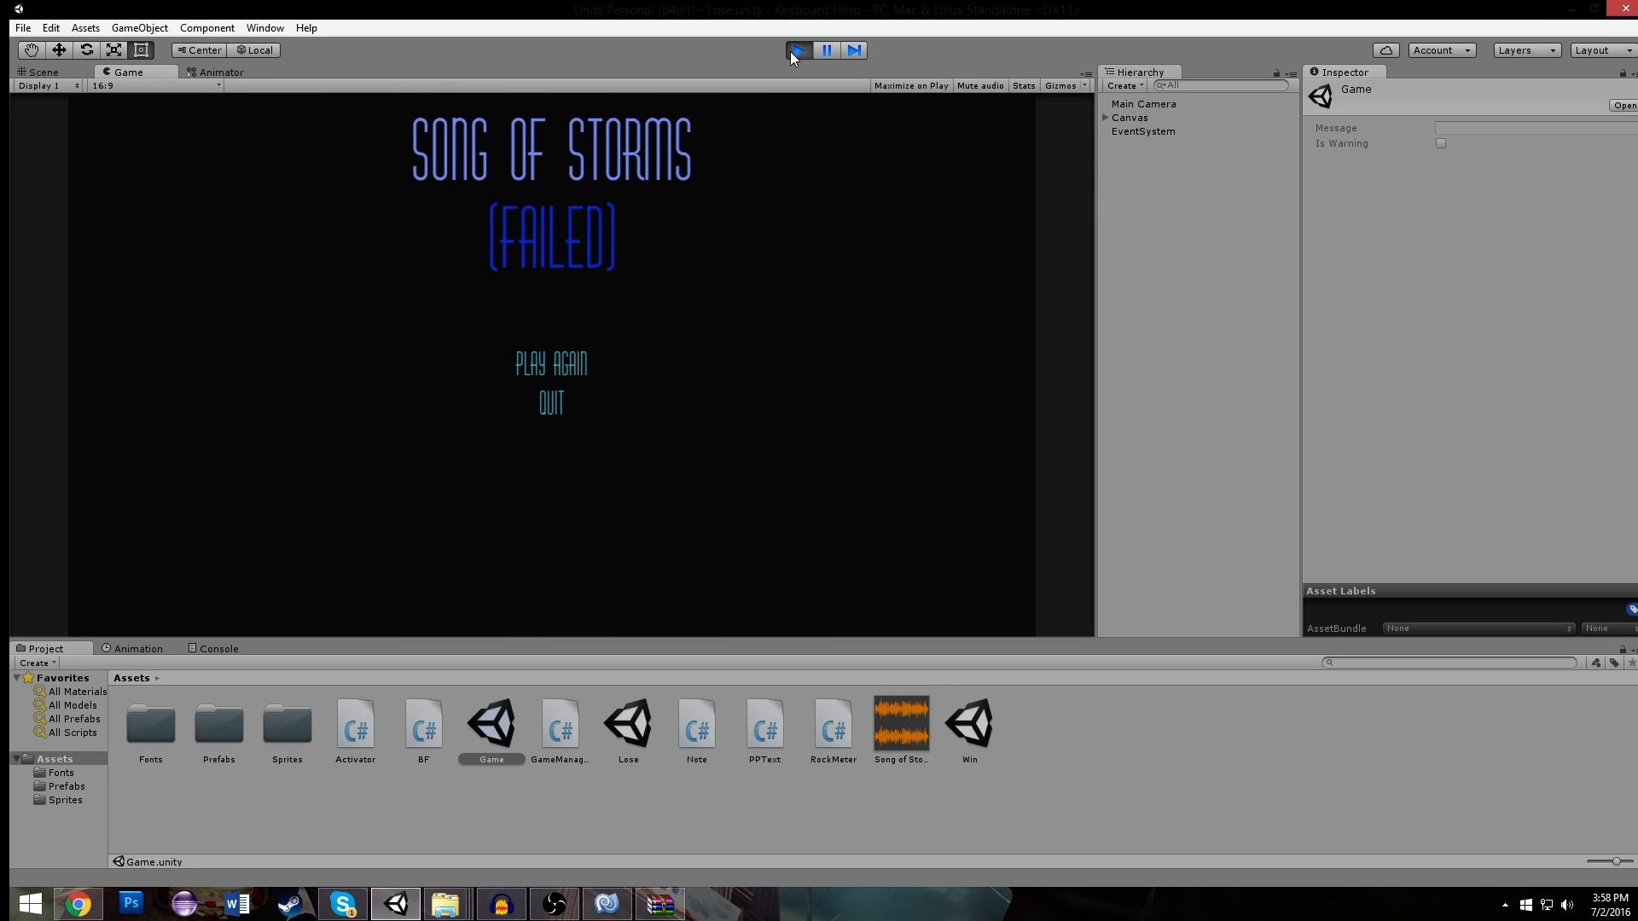
pyautogui.click(795, 51)
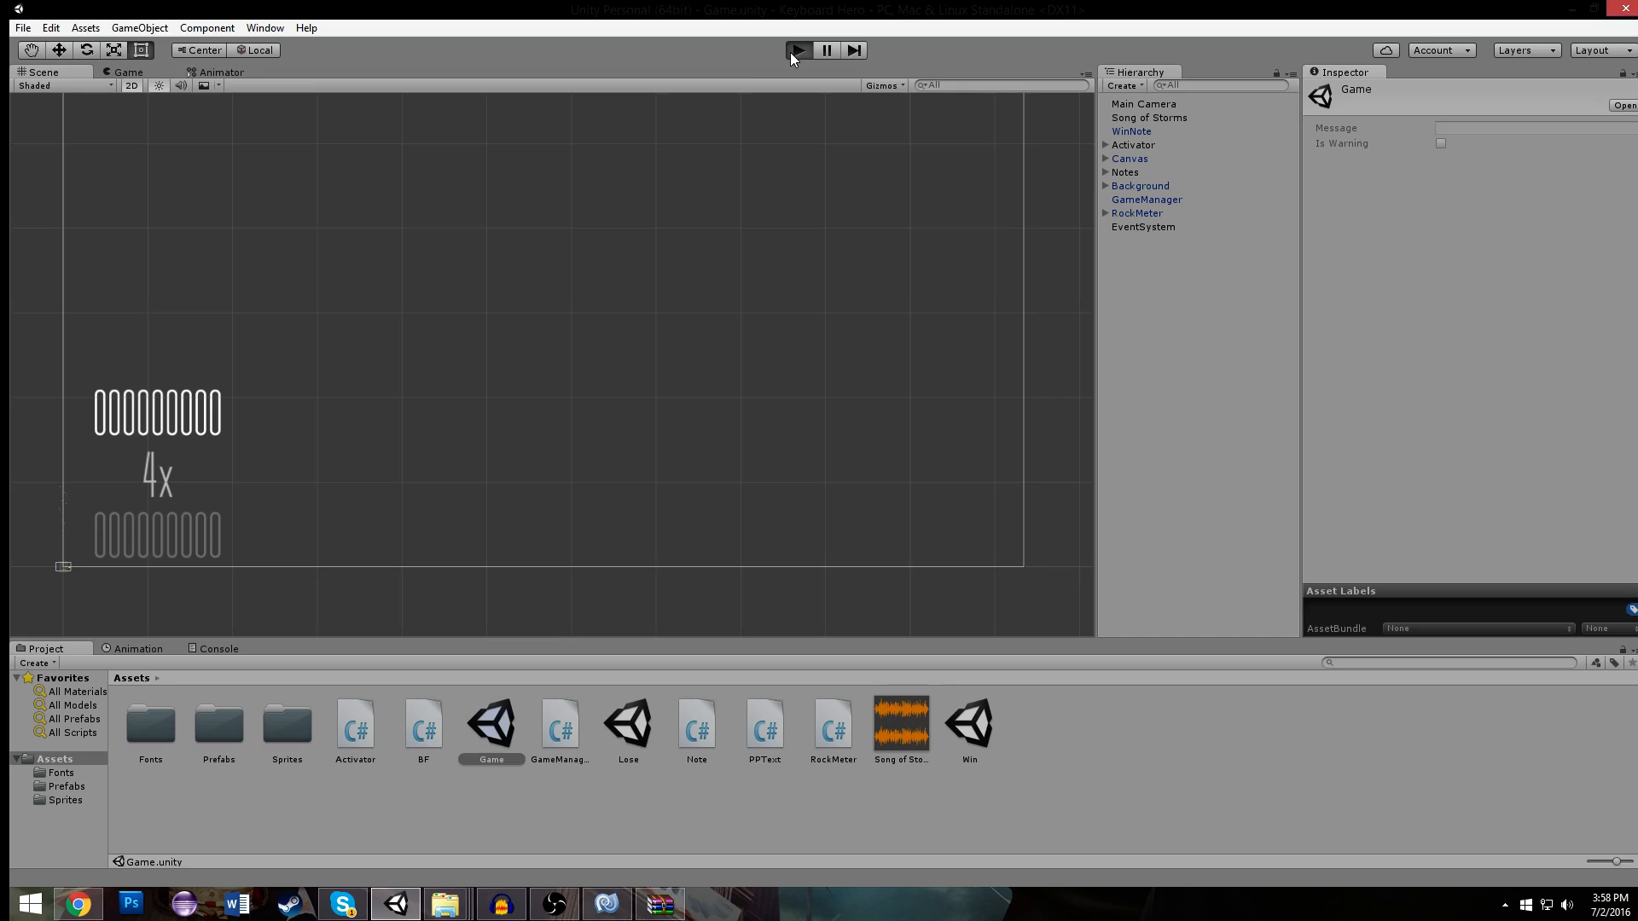
# - Play-test the loss a second time by hitting the F key's activator repeatedly, and stop the game
pyautogui.click(795, 51)
pyautogui.press('f')
pyautogui.press('f')
pyautogui.press('f')
pyautogui.press('f')
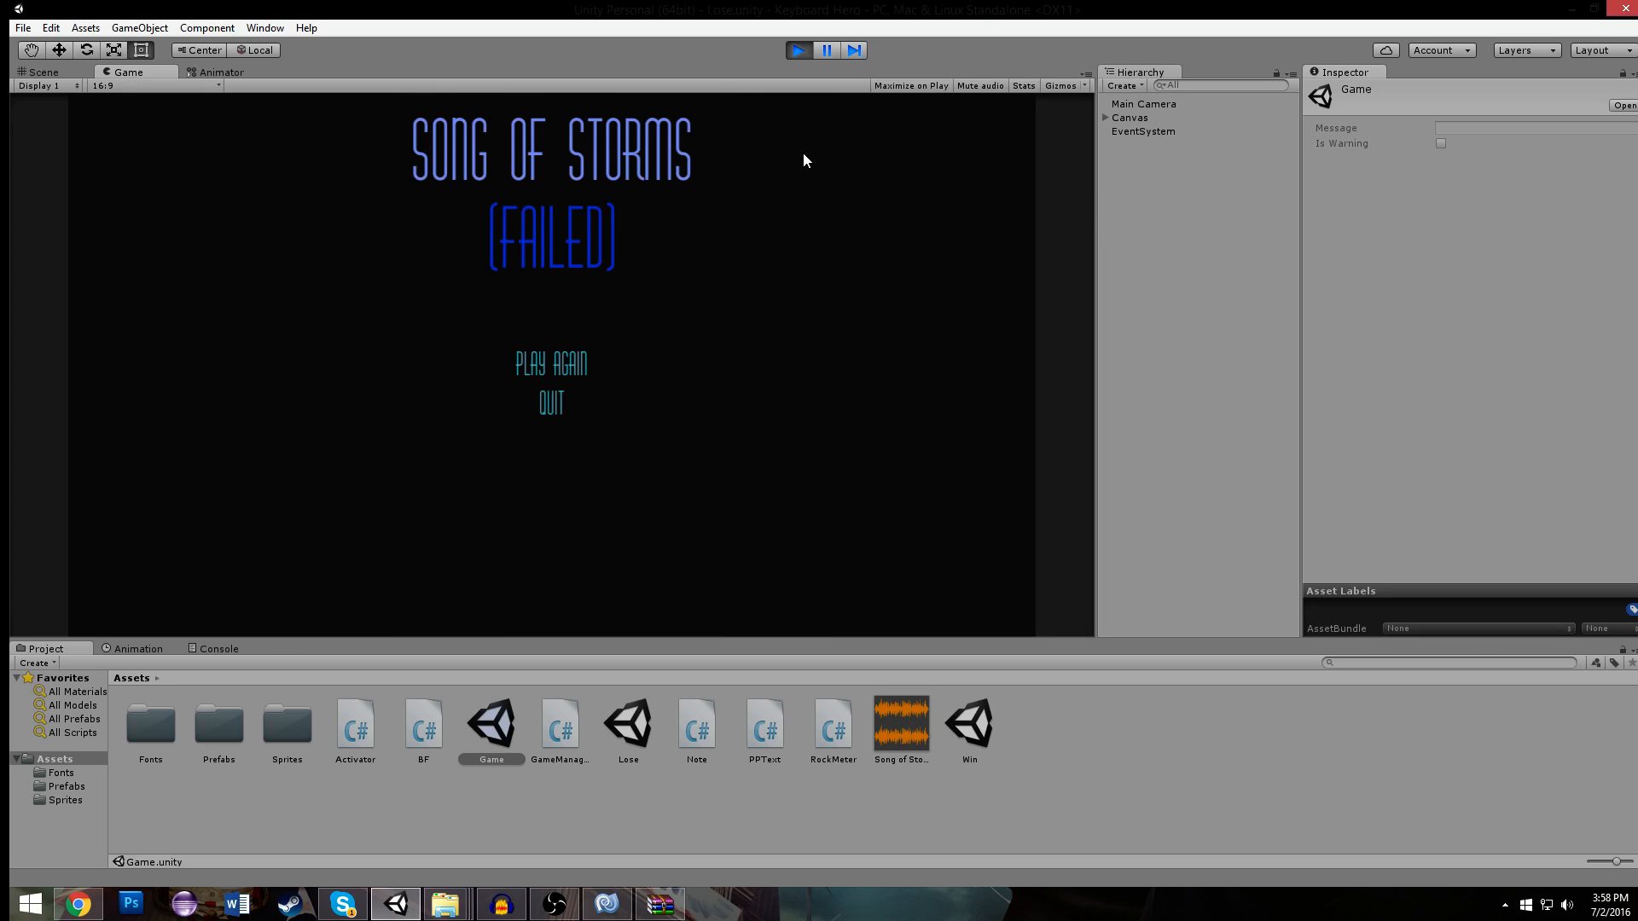
pyautogui.click(797, 53)
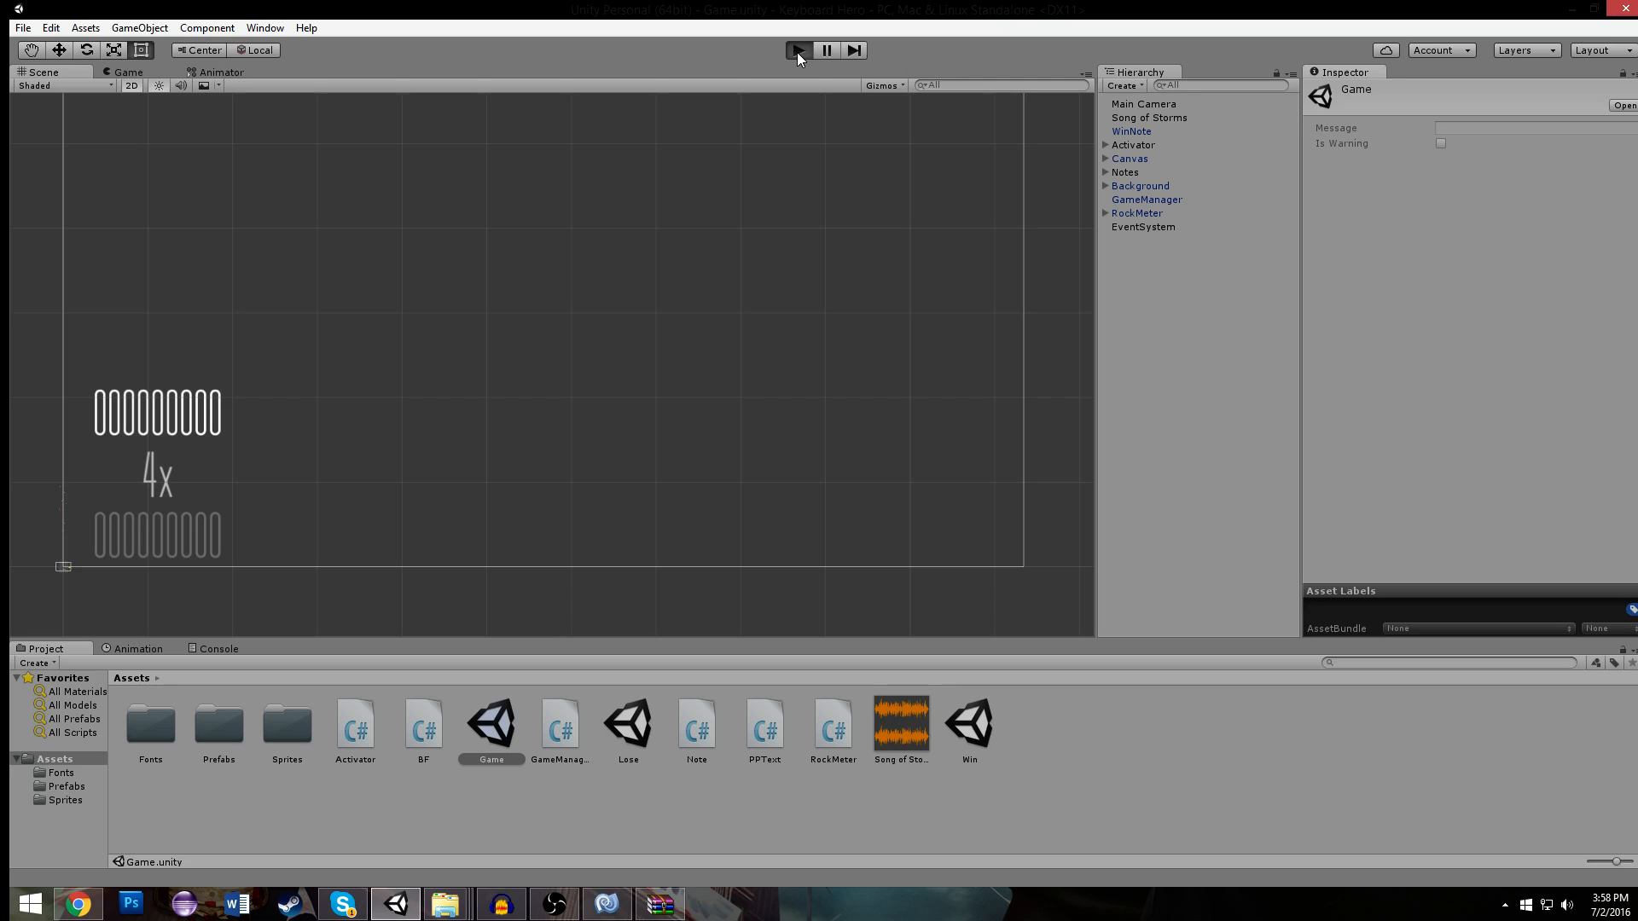
# - Run the Game scene briefly to check the rock meter's needle, pausing it once before stopping
pyautogui.click(798, 52)
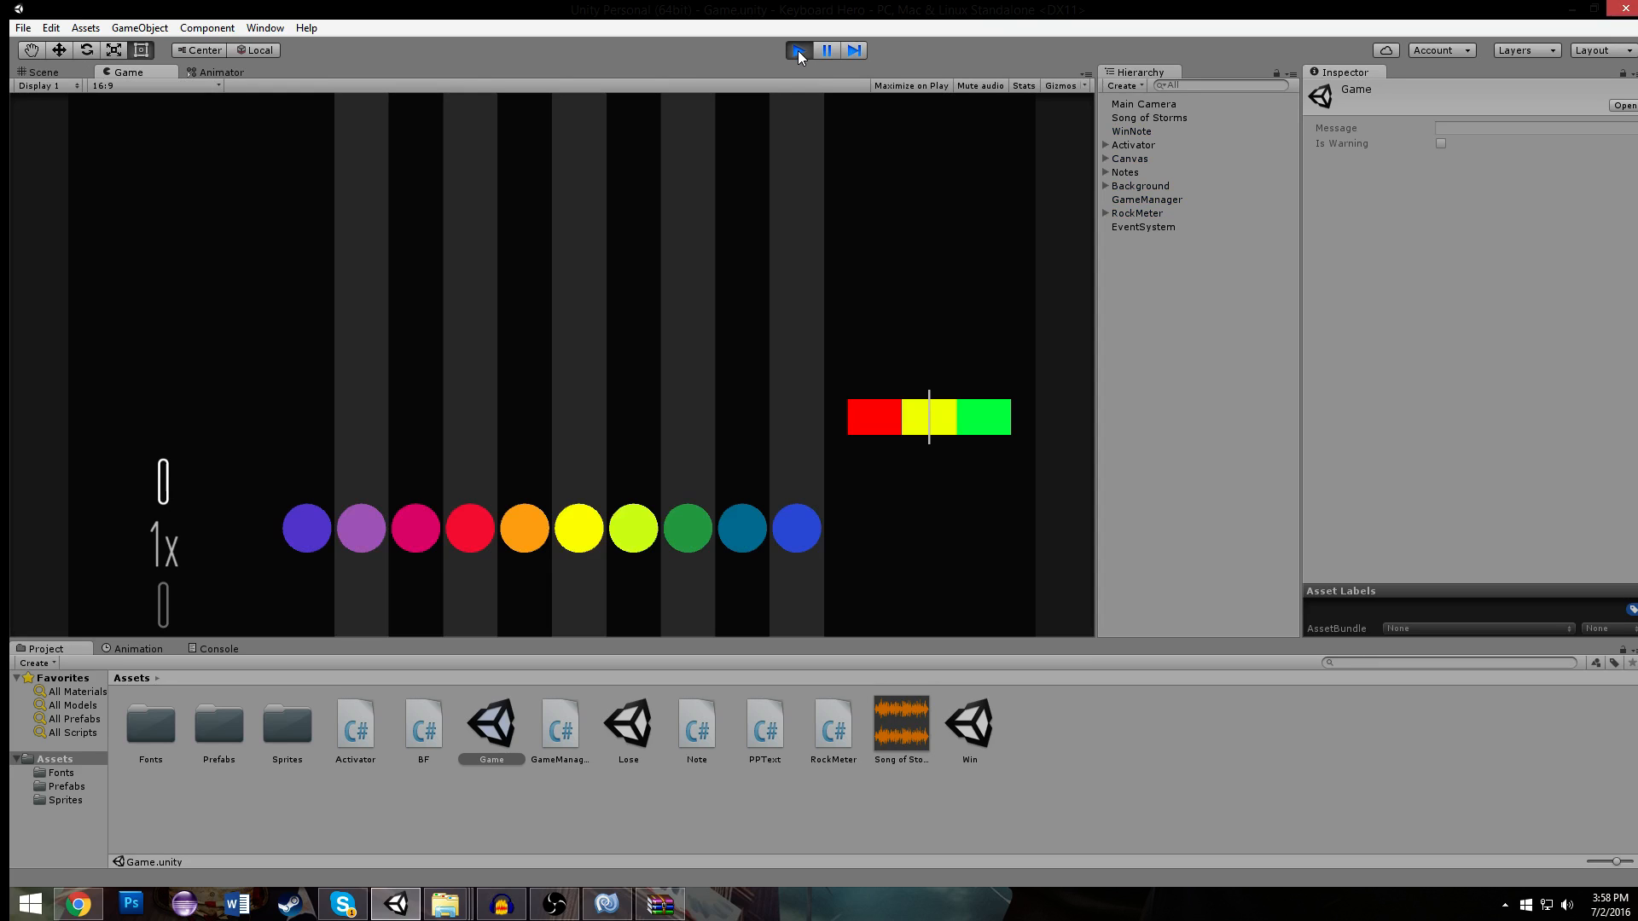
pyautogui.click(821, 55)
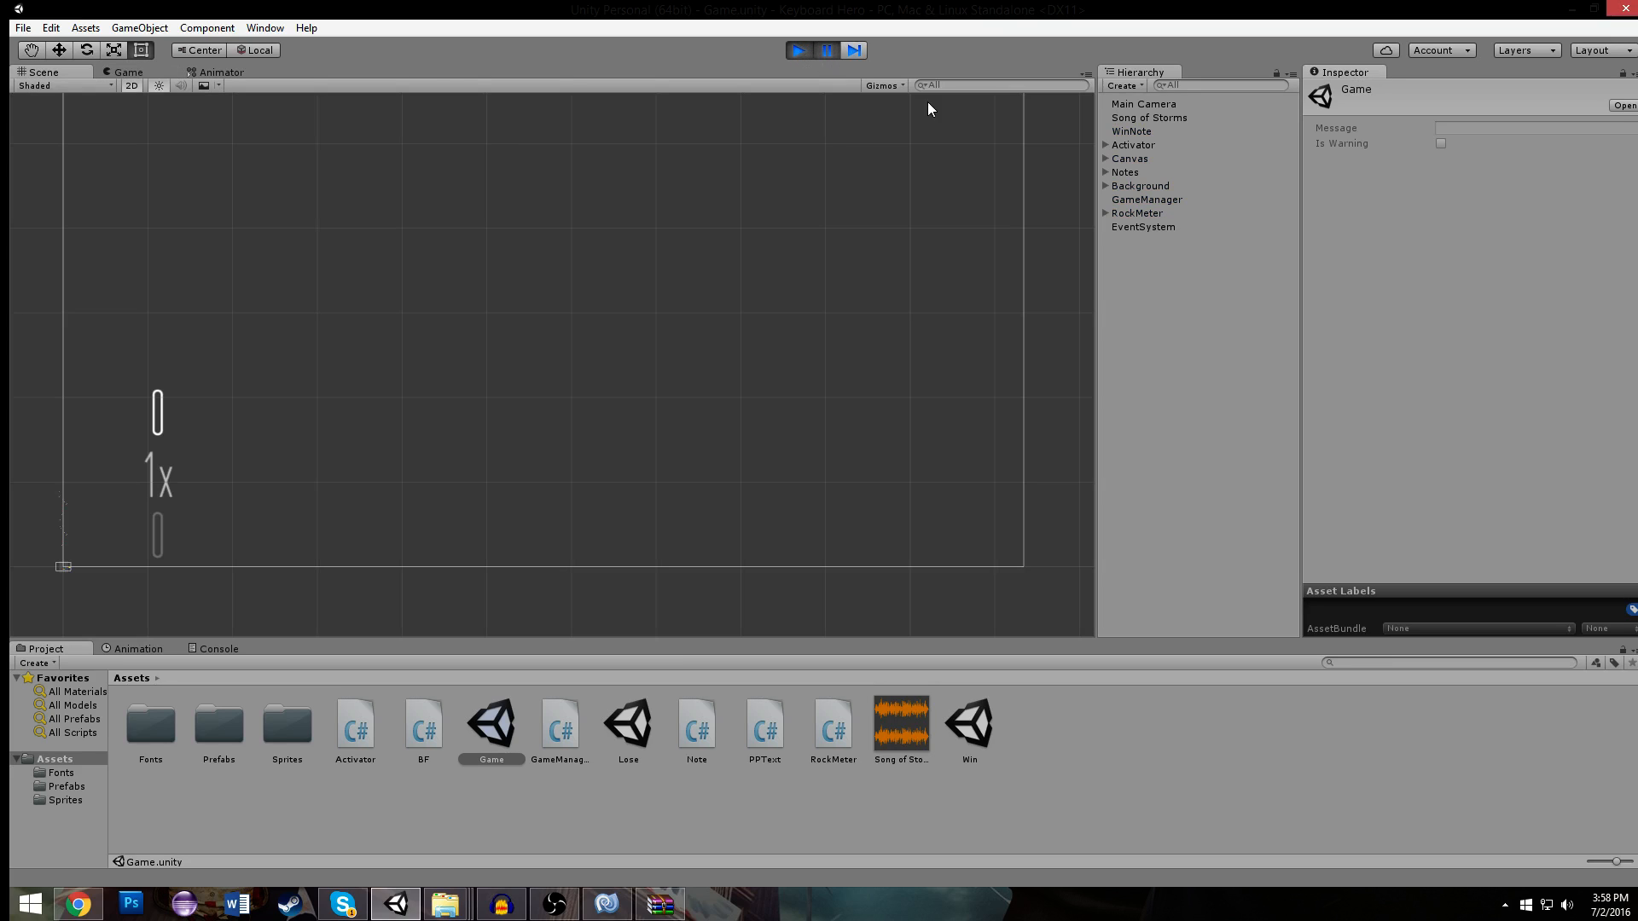
pyautogui.click(825, 51)
pyautogui.click(798, 51)
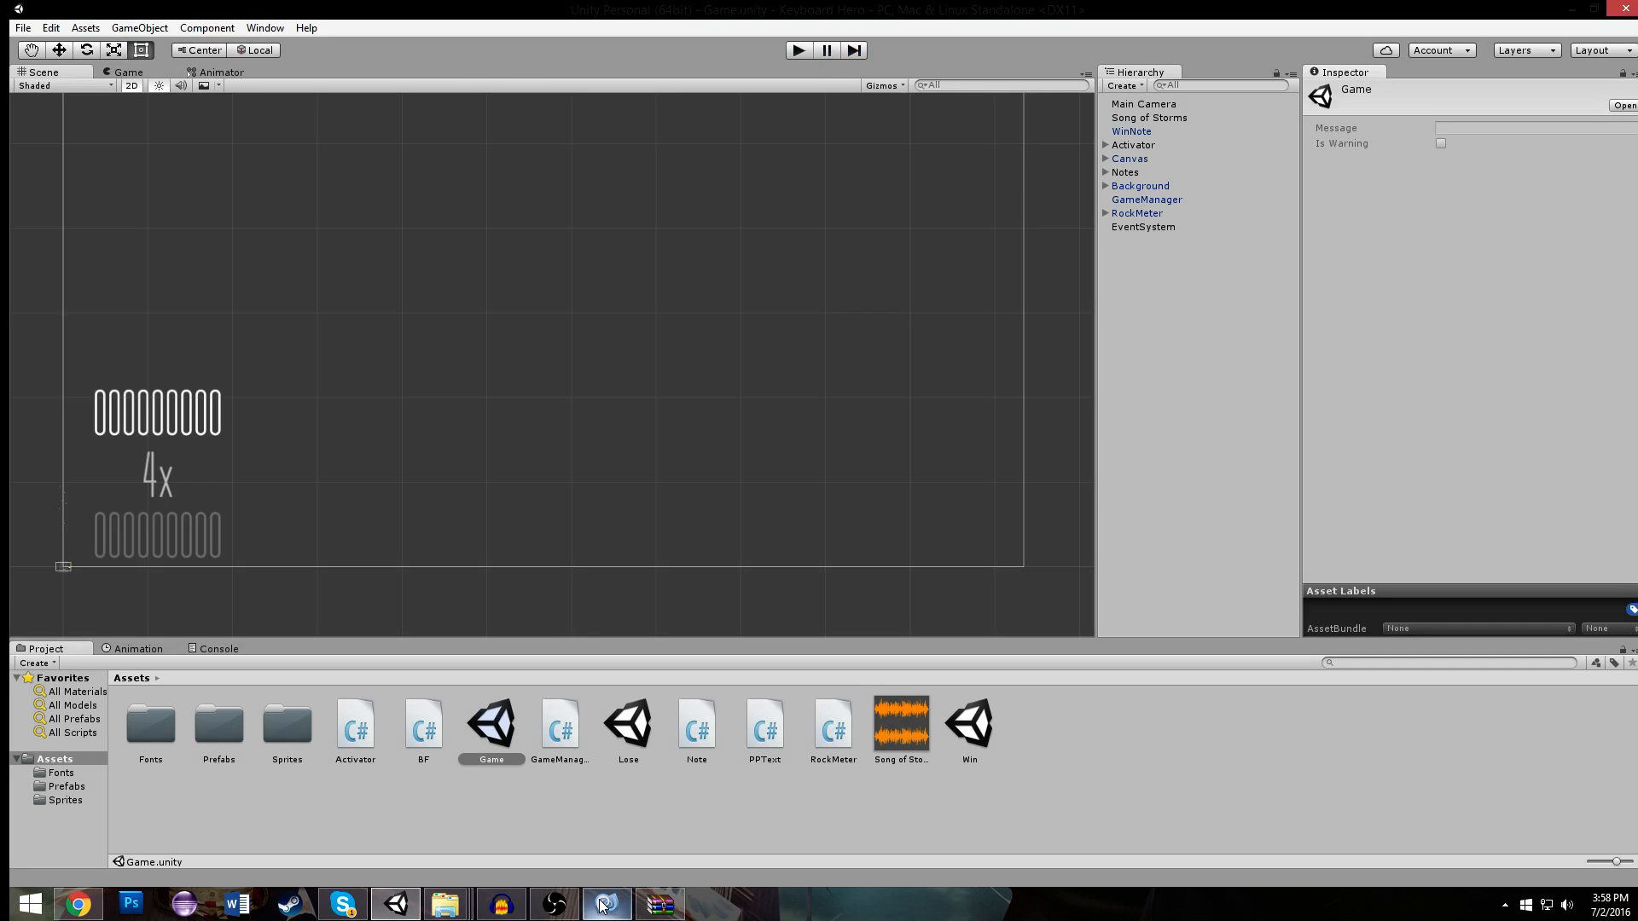
# - Switch to MonoDevelop and change the divisor in RockMeter.cs's needle position from 25 to 16.666
pyautogui.click(602, 905)
pyautogui.click(546, 92)
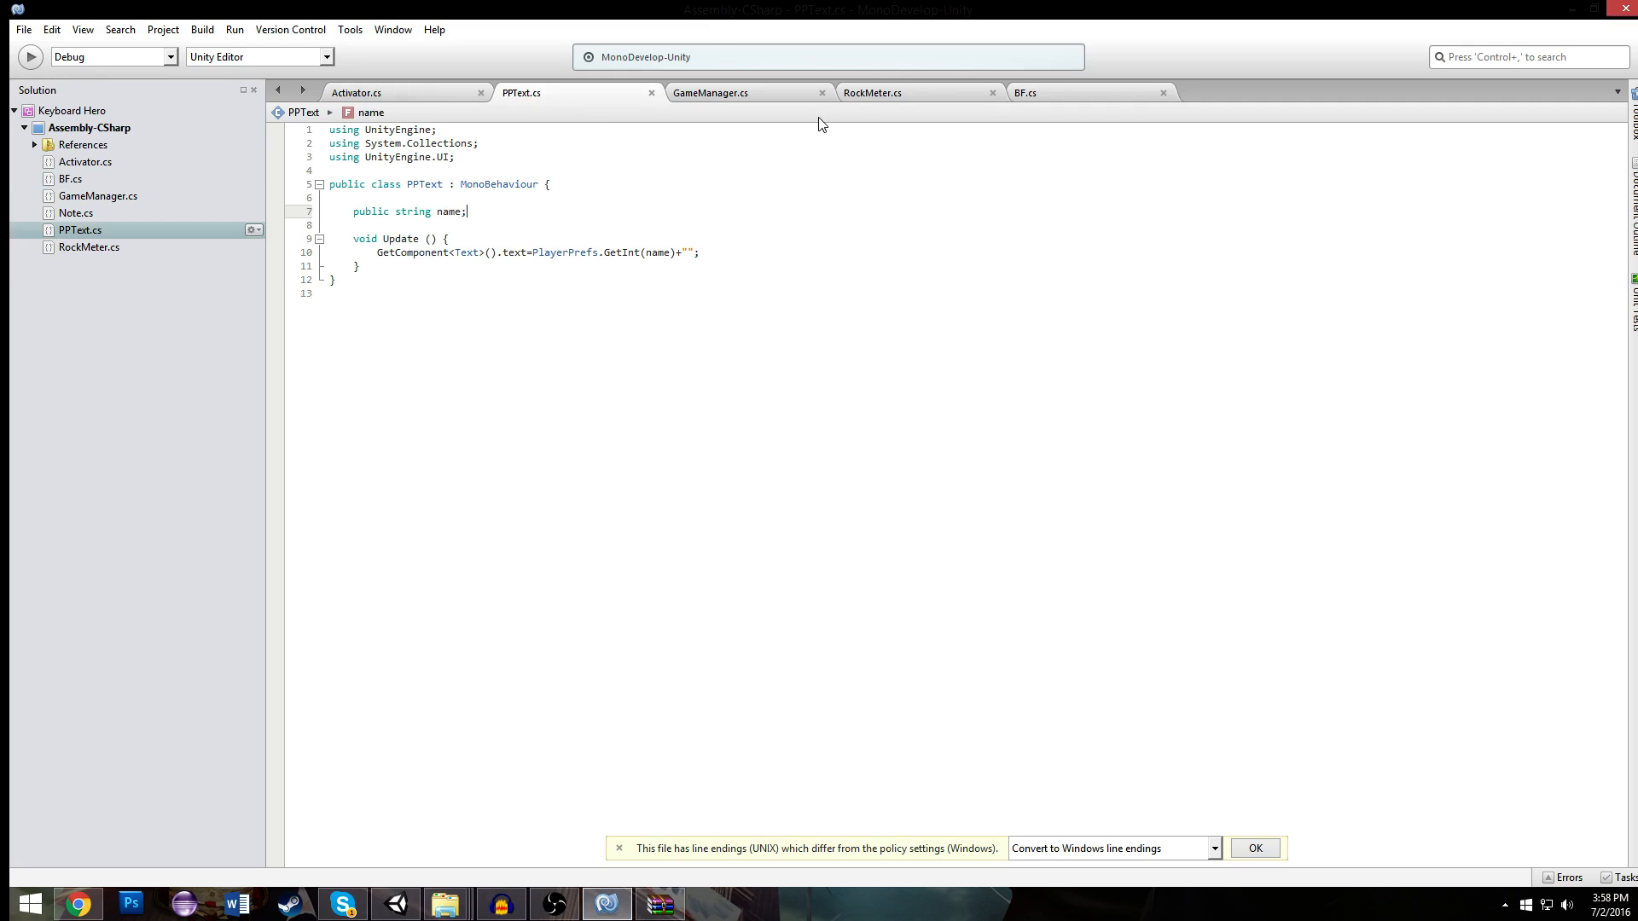
pyautogui.click(869, 93)
pyautogui.moveTo(697, 333); pyautogui.dragTo(688, 335)
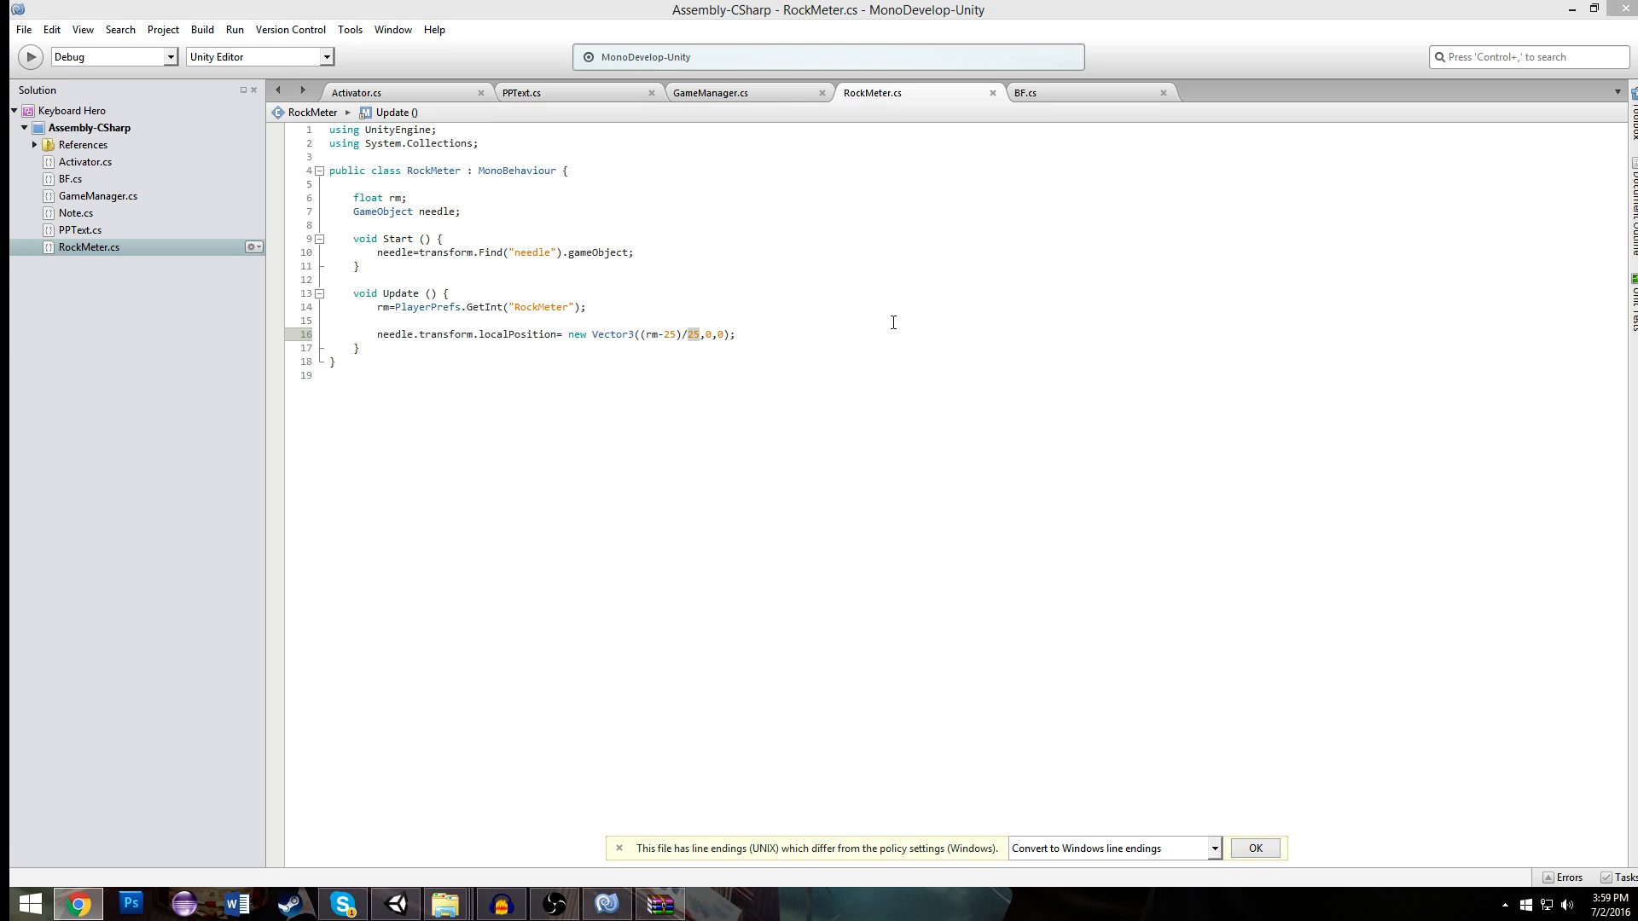
pyautogui.write('1')
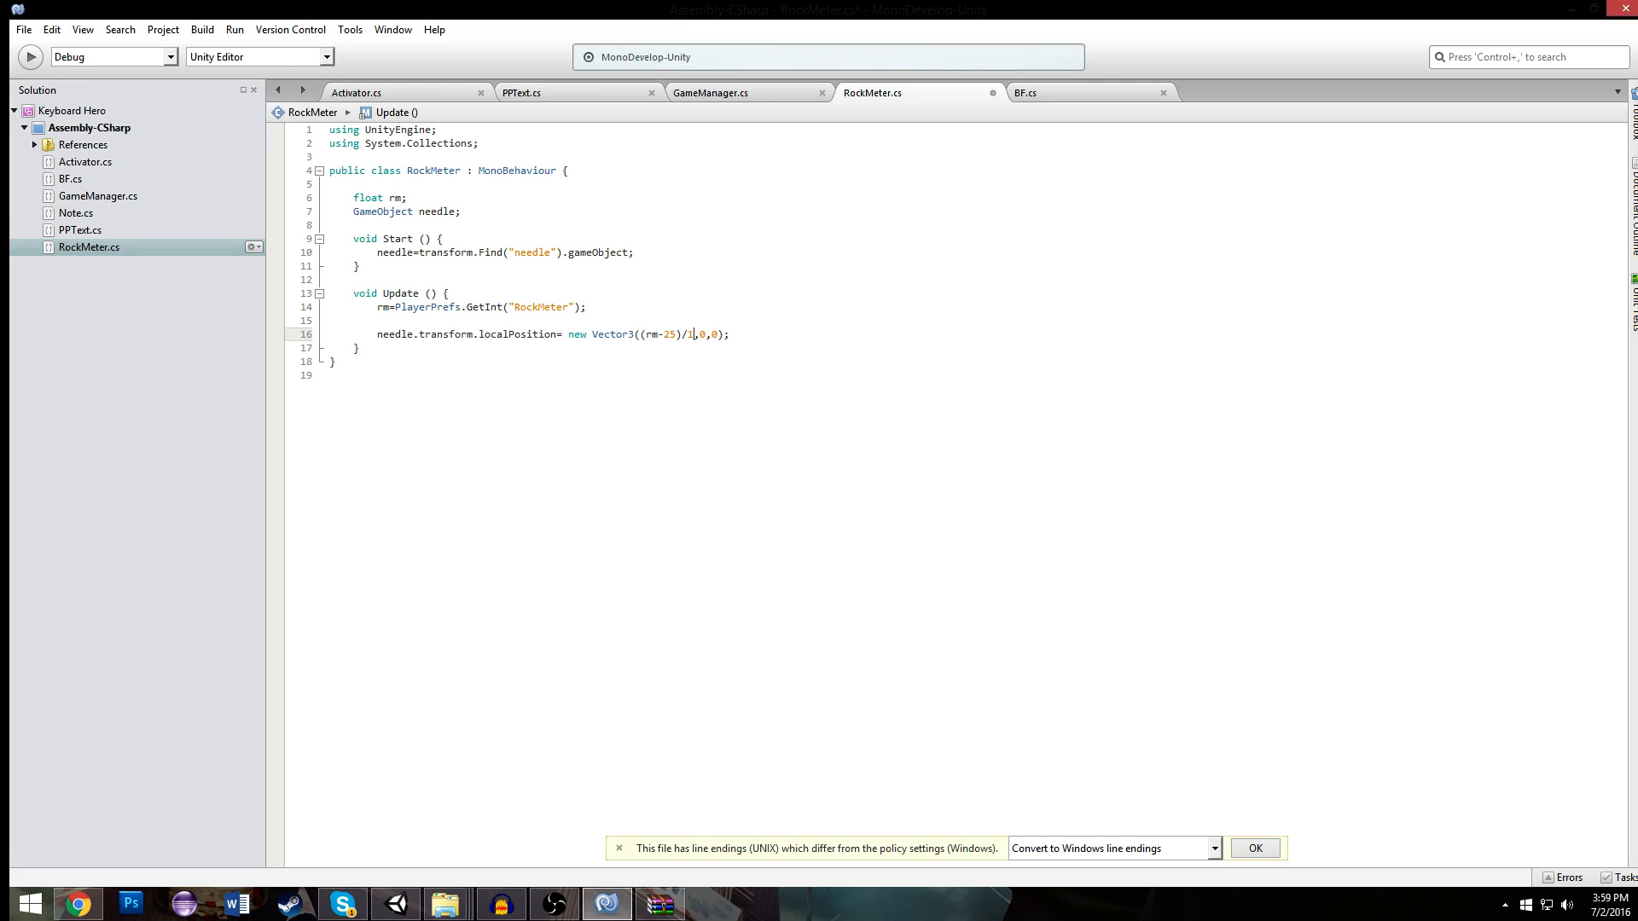
pyautogui.write('6.6')
# - Try to run the game in Unity, and return to RockMeter.cs to make the needle divisor a float literal, 16.666f
pyautogui.click(397, 904)
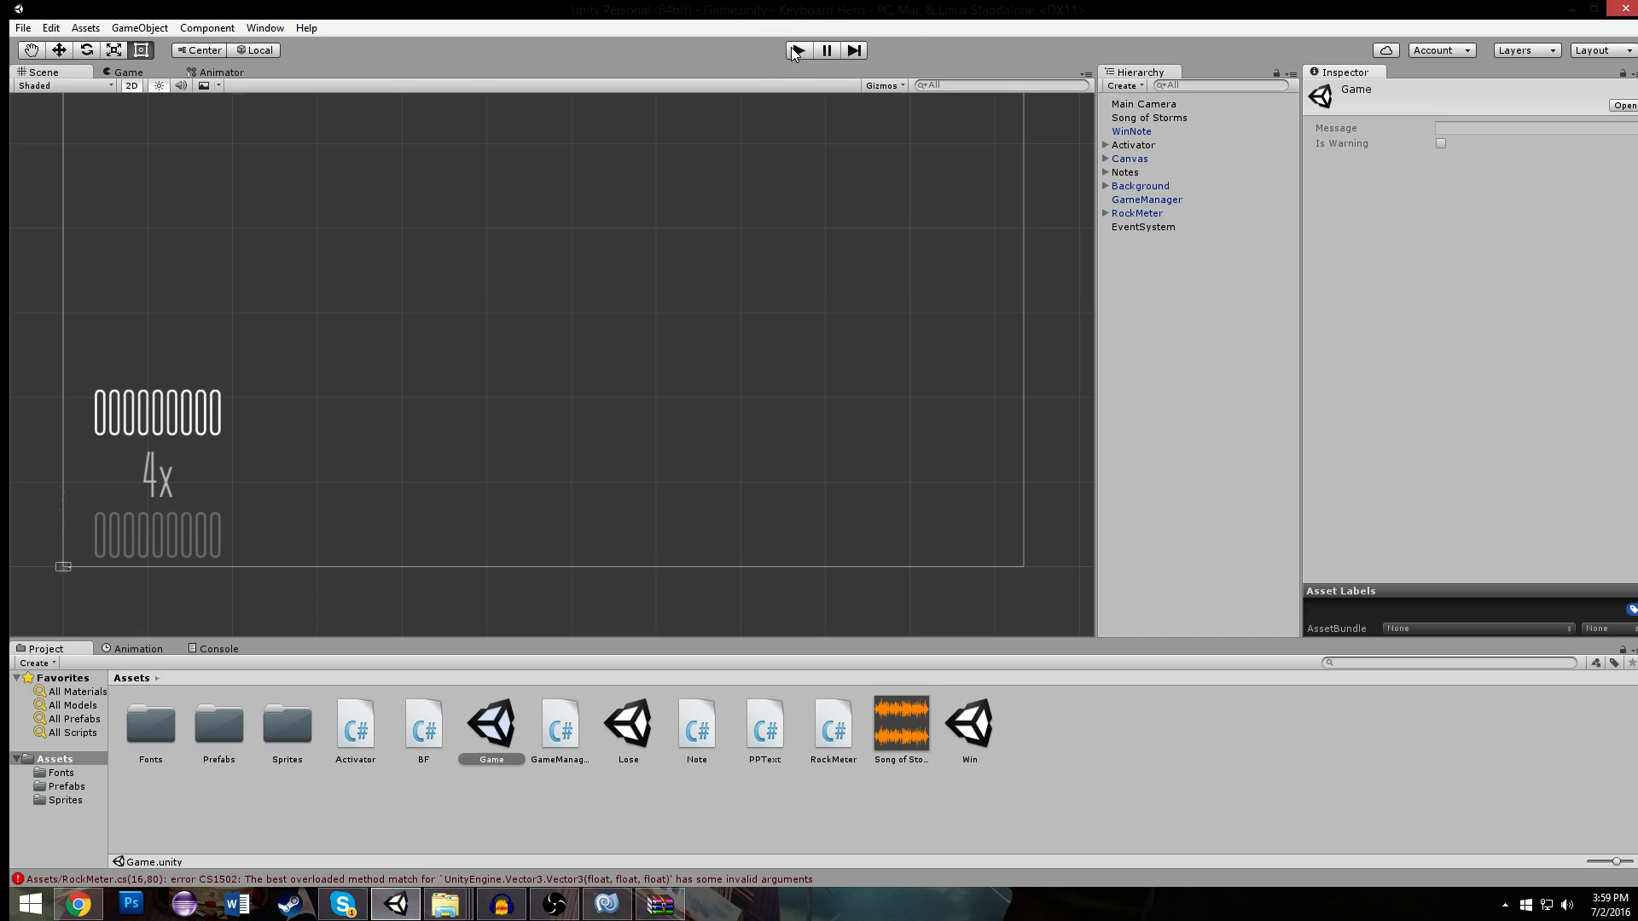
pyautogui.click(798, 50)
pyautogui.click(606, 904)
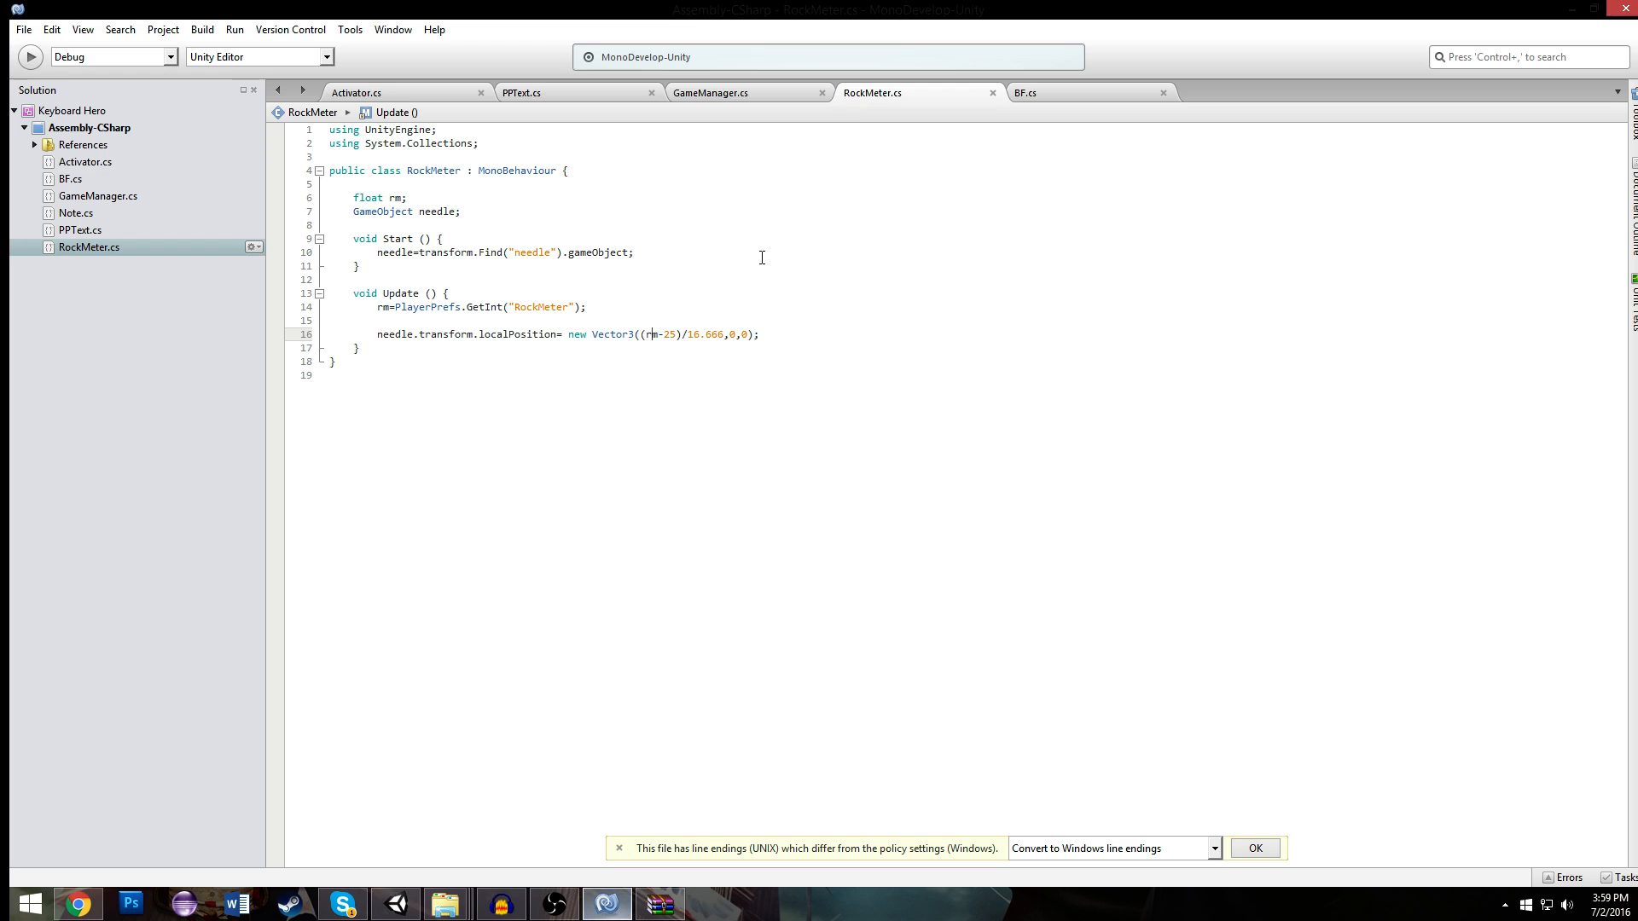
pyautogui.click(721, 338)
pyautogui.write('f')
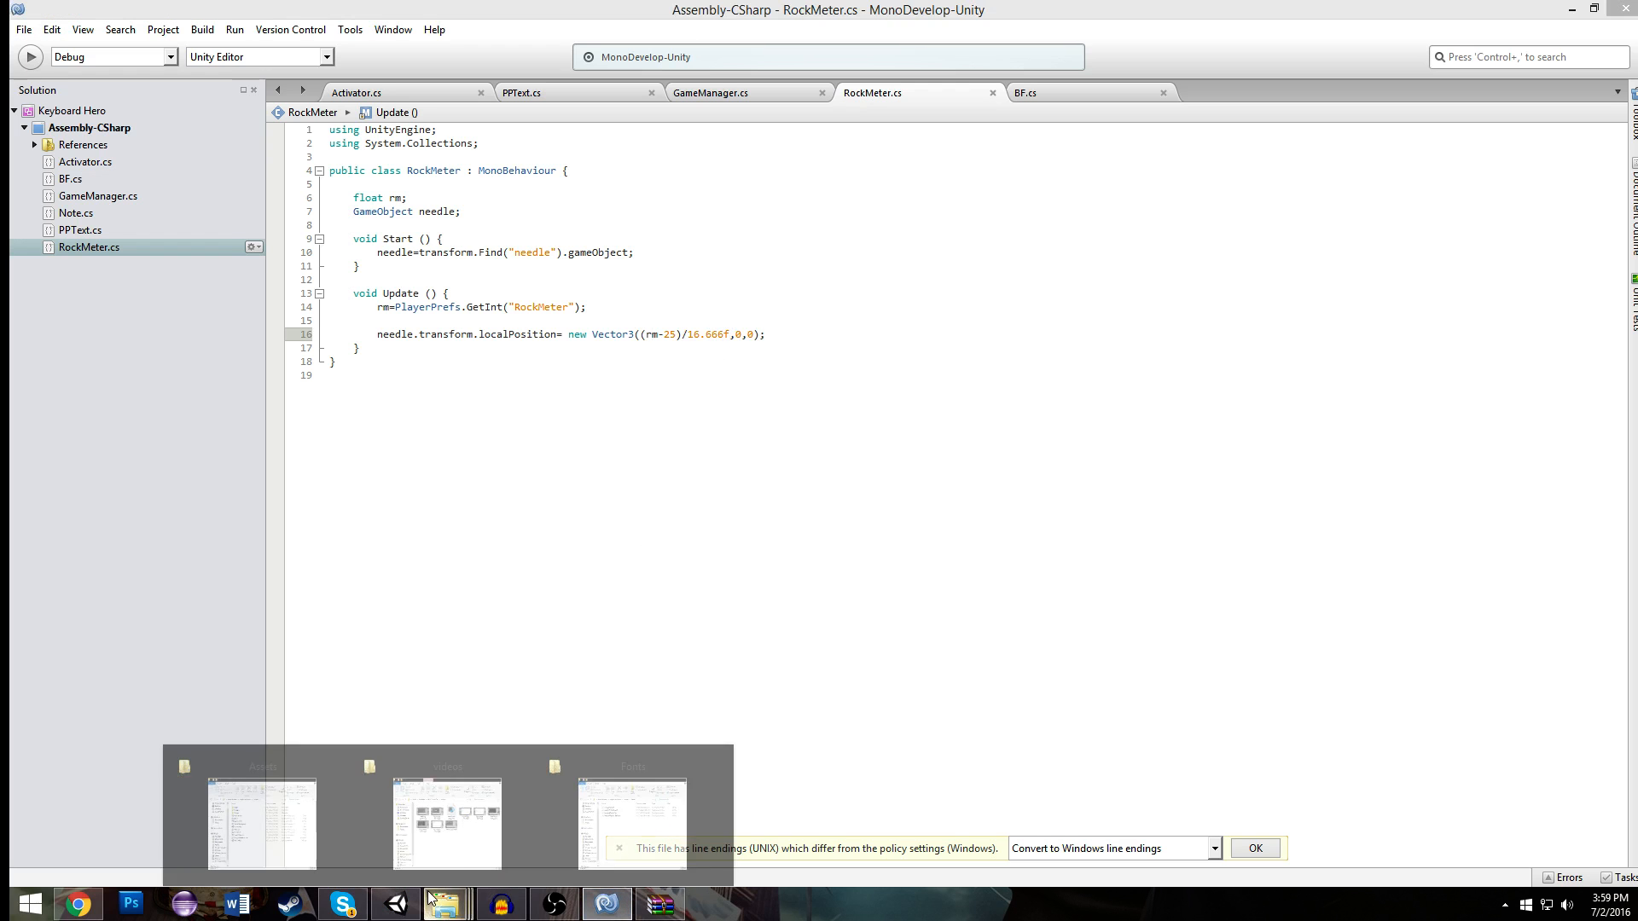
# - Switch to Unity, run the Game scene through to the failed screen, and restart the song with PLAY AGAIN
pyautogui.click(397, 905)
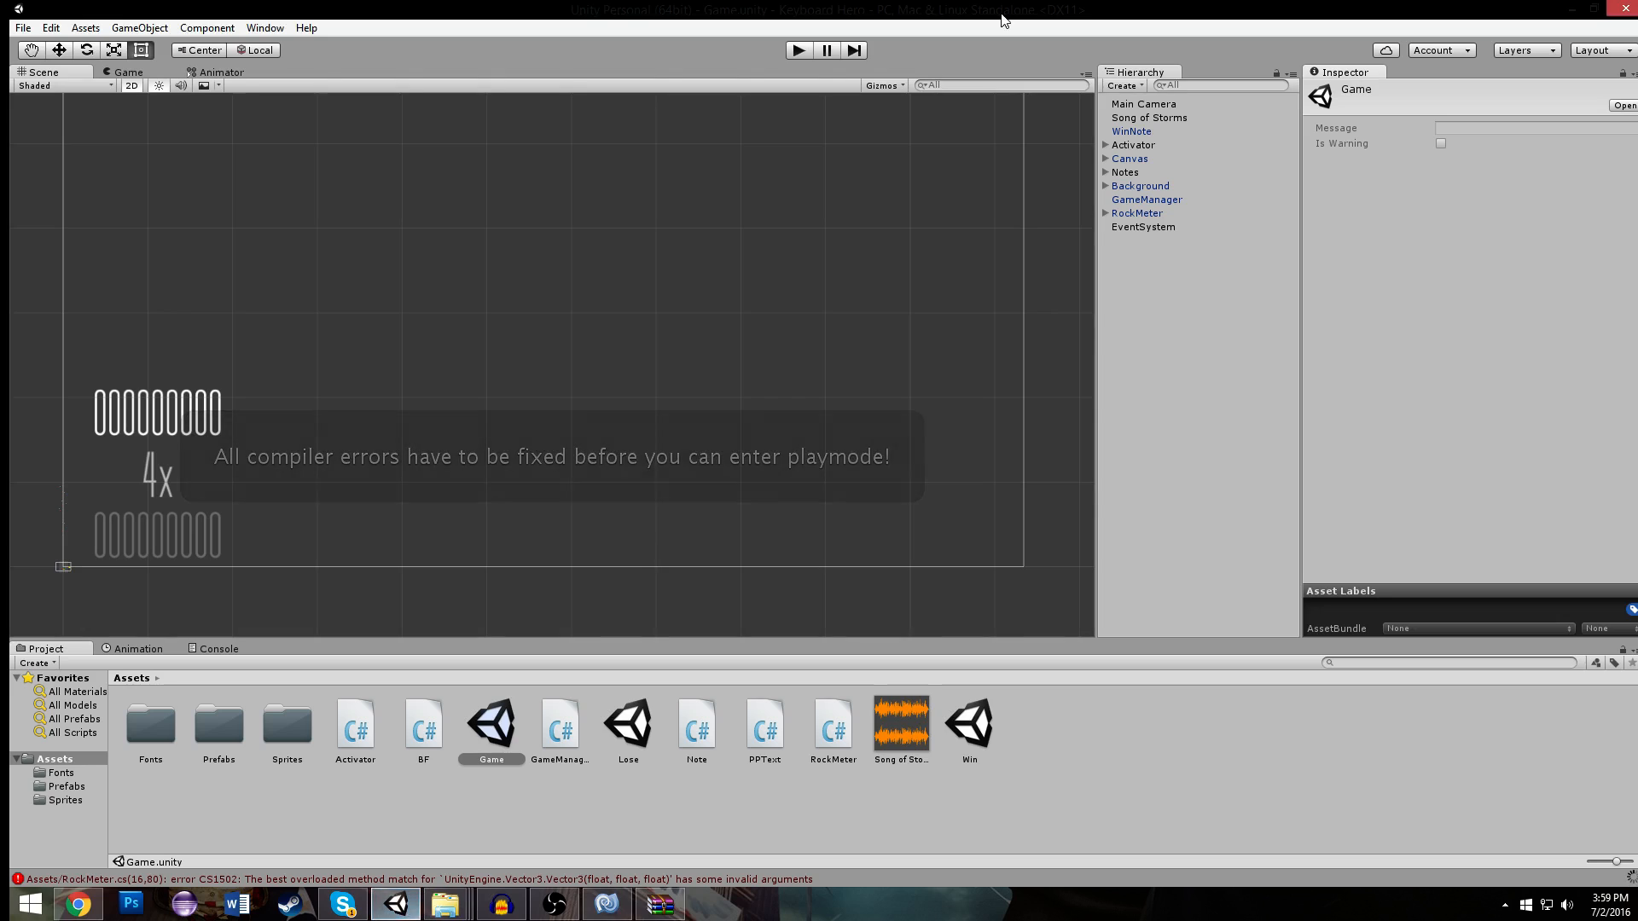
pyautogui.click(799, 53)
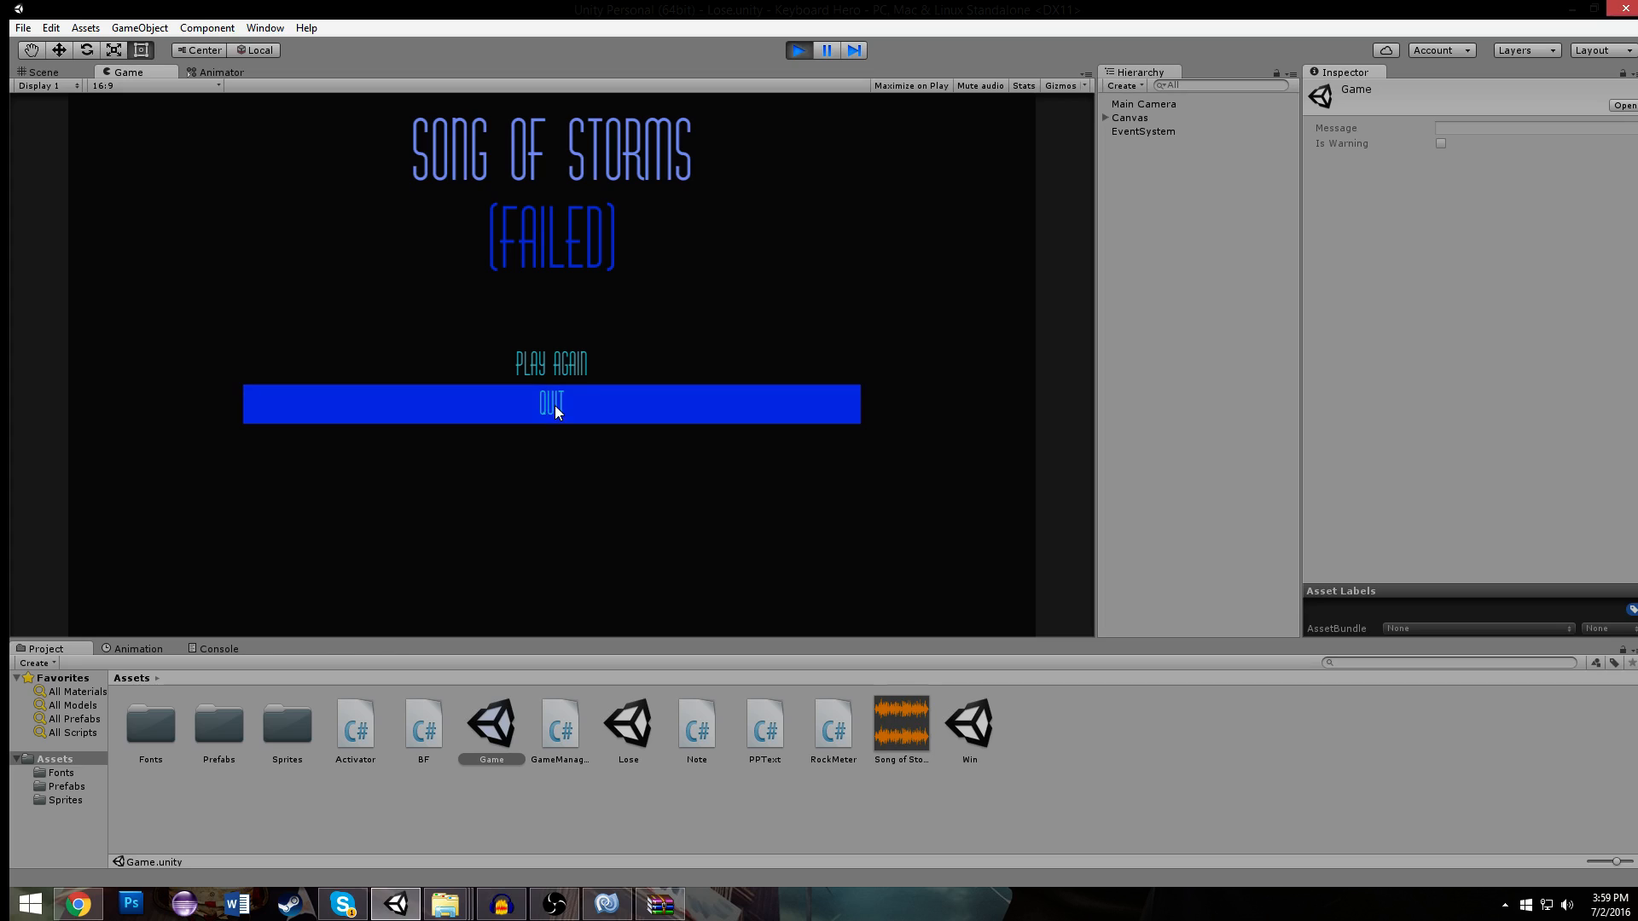
pyautogui.click(561, 367)
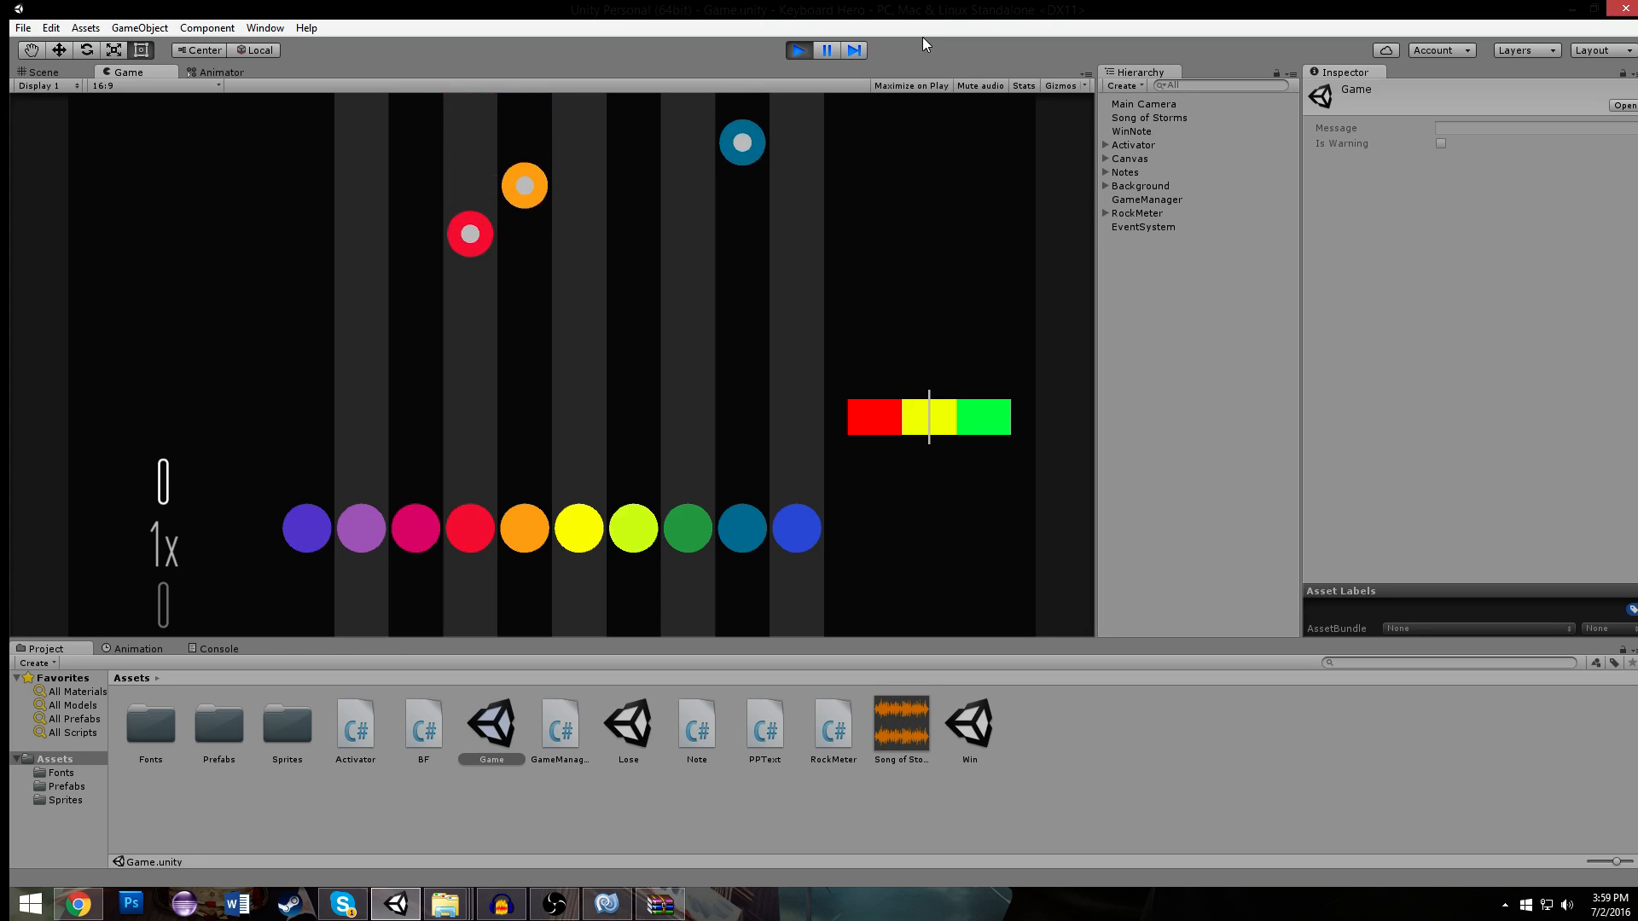
# - Play-test the restarted song by hitting the notes as they reach the activators, and stop the game at the Win screen
pyautogui.press('r')
pyautogui.press('t')
pyautogui.press('o')
pyautogui.press('r')
pyautogui.press('t')
pyautogui.press('o')
pyautogui.press('o')
pyautogui.press('p')
pyautogui.press('o')
pyautogui.press('p')
pyautogui.press('o')
pyautogui.press('u')
pyautogui.press('r')
pyautogui.press('t')
pyautogui.press('e')
pyautogui.press('q')
pyautogui.press('w')
pyautogui.press('t')
pyautogui.press('t')
pyautogui.press('e')
pyautogui.press('w')
pyautogui.press('t')
pyautogui.press('q')
pyautogui.press('r')
pyautogui.press('t')
pyautogui.press('o')
pyautogui.press('r')
pyautogui.press('t')
pyautogui.press('o')
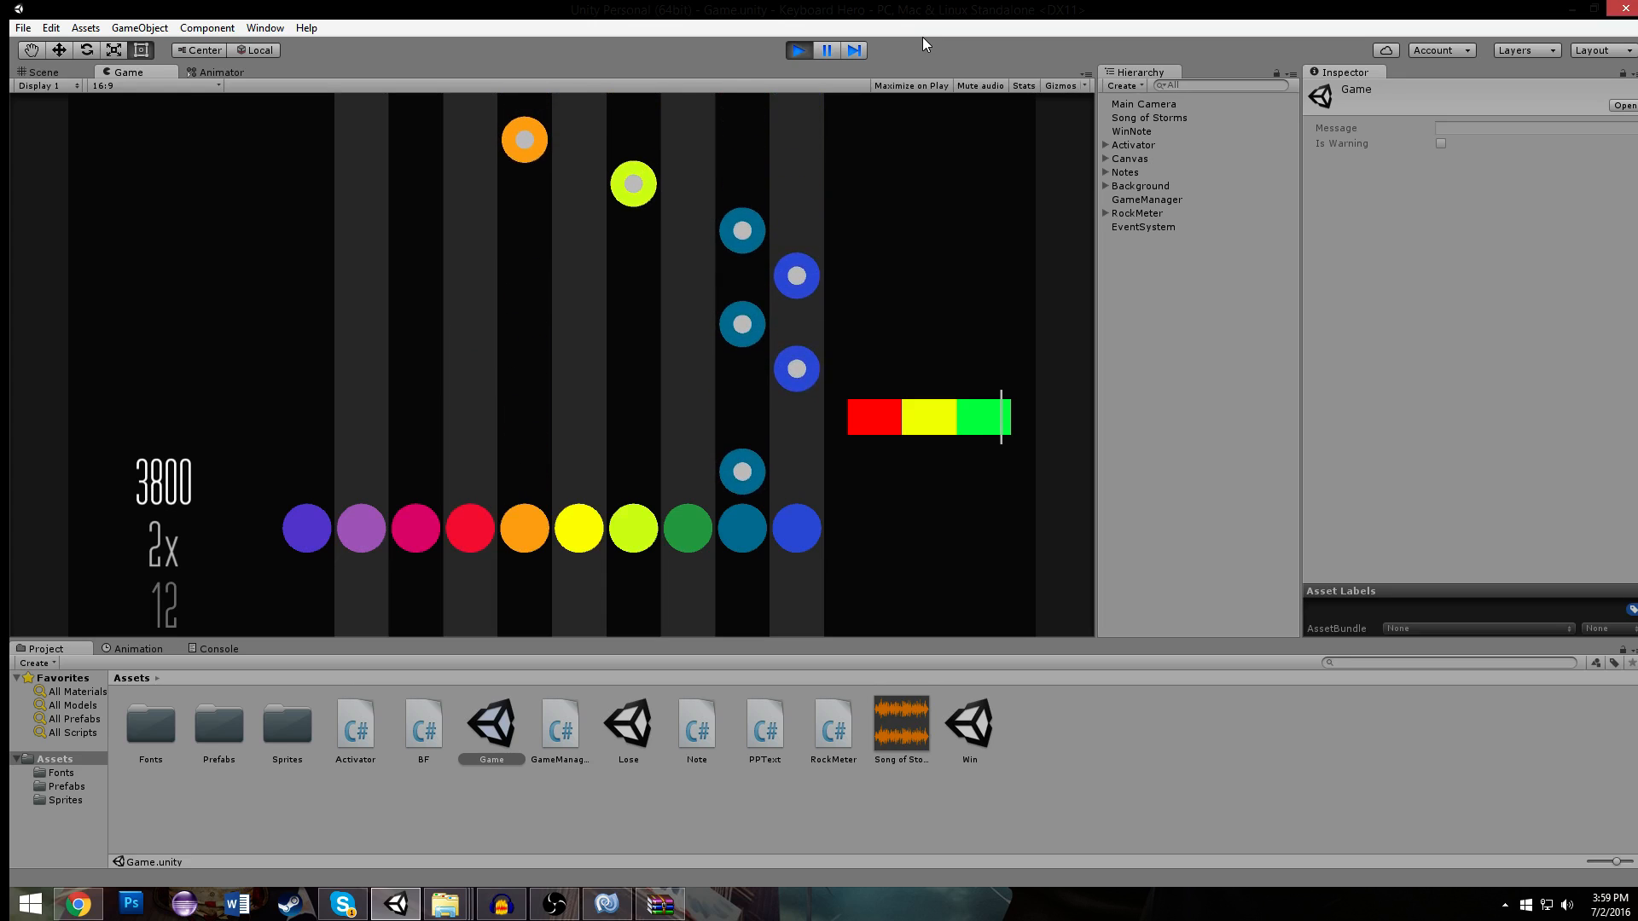
pyautogui.press('o')
pyautogui.press('p')
pyautogui.press('o')
pyautogui.press('p')
pyautogui.press('o')
pyautogui.press('y')
pyautogui.press('t')
pyautogui.press('e')
pyautogui.press('q')
pyautogui.press('w')
pyautogui.press('t')
pyautogui.press('q')
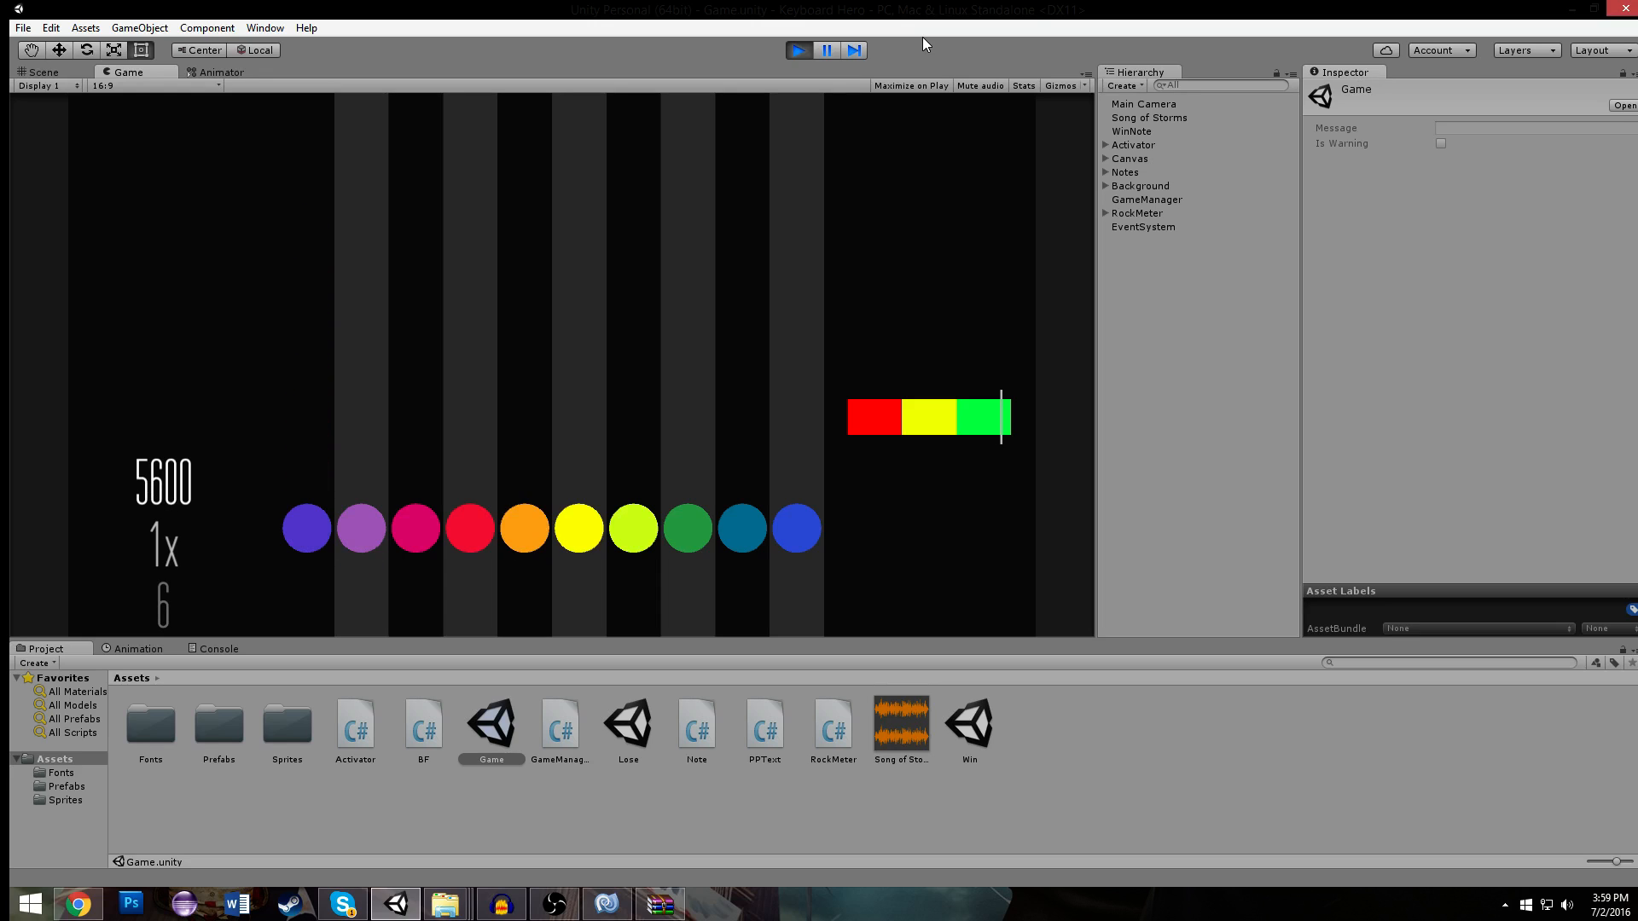
pyautogui.click(798, 50)
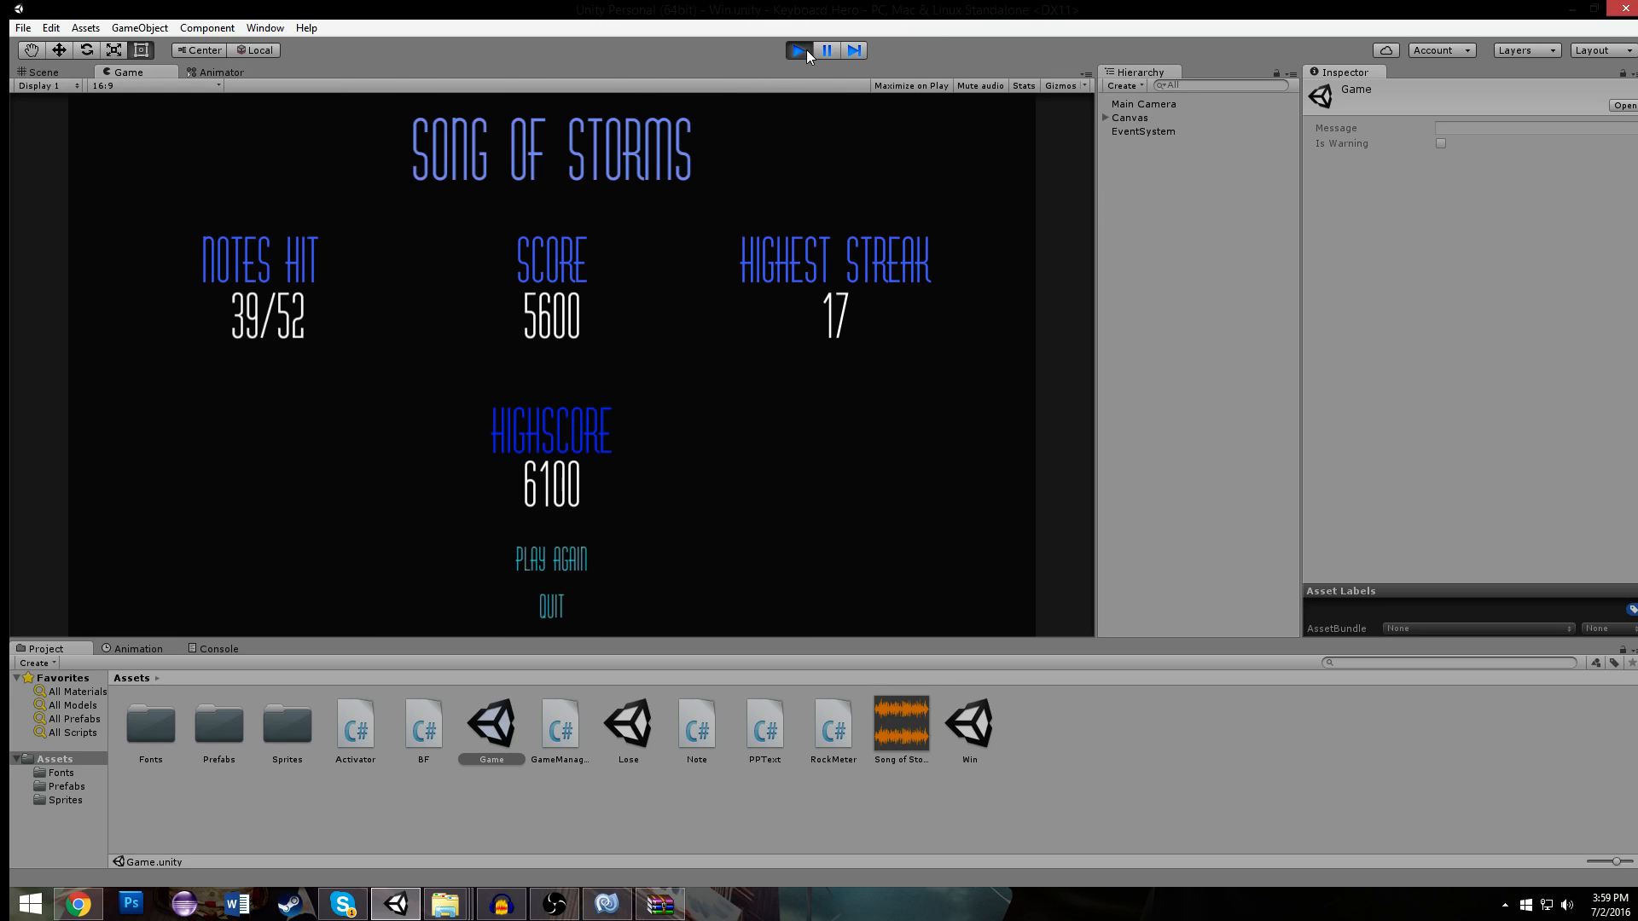
# - Examine the layout of the song's notes above the activators in the Scene view
pyautogui.scroll(-5, 689, 168)
pyautogui.scroll(4, 530, 231)
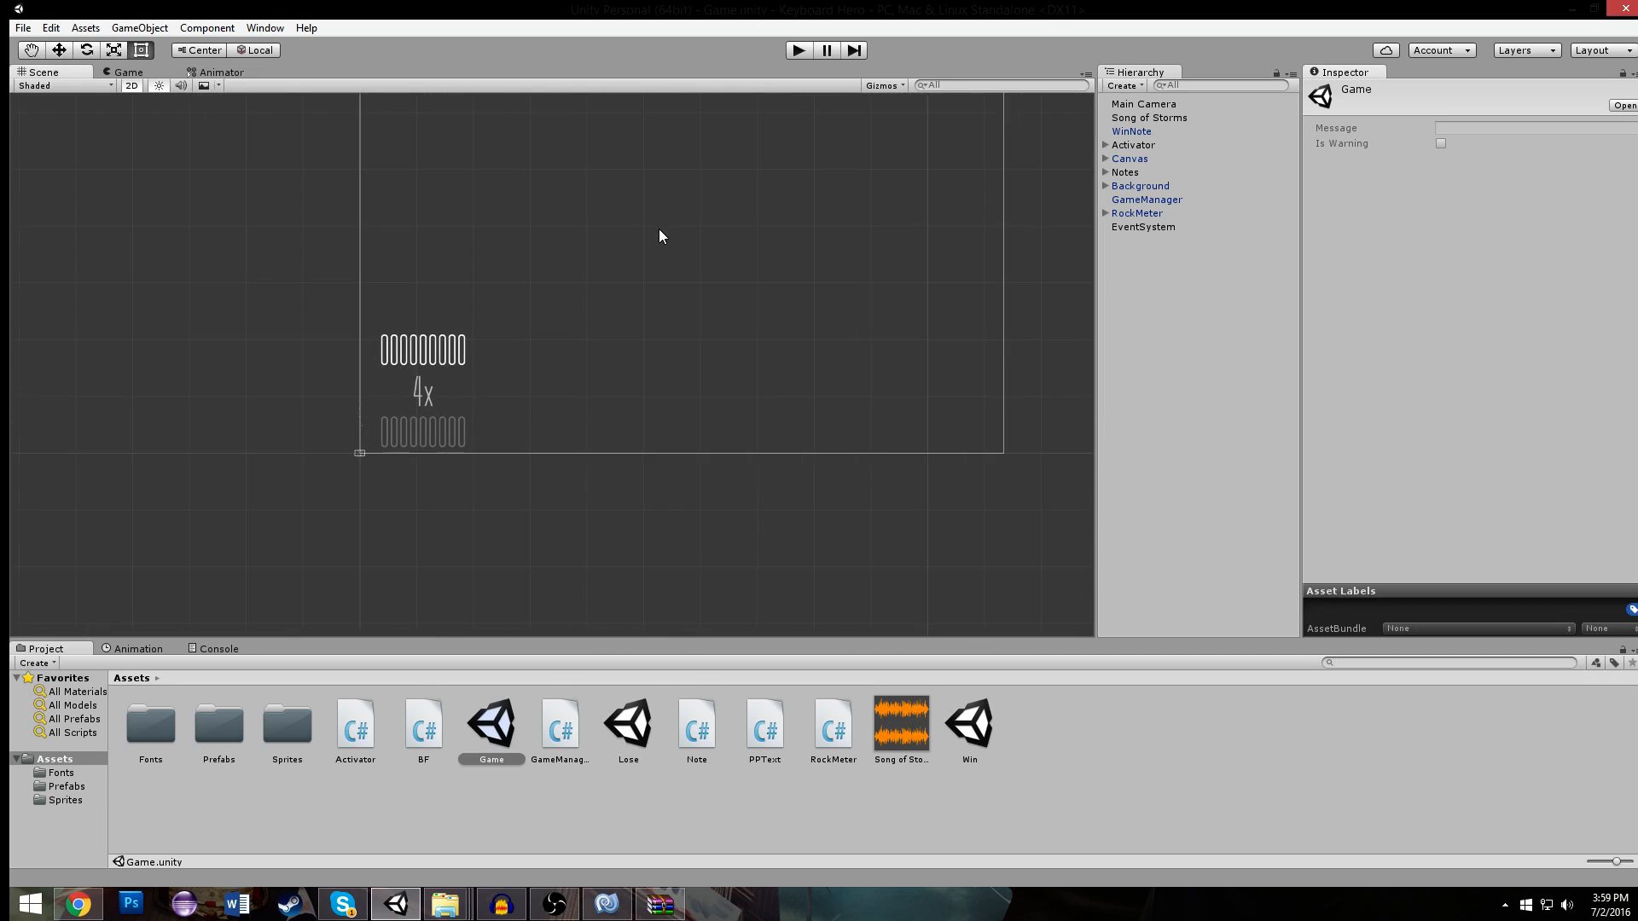
pyautogui.scroll(2, 643, 256)
pyautogui.scroll(-4, 662, 388)
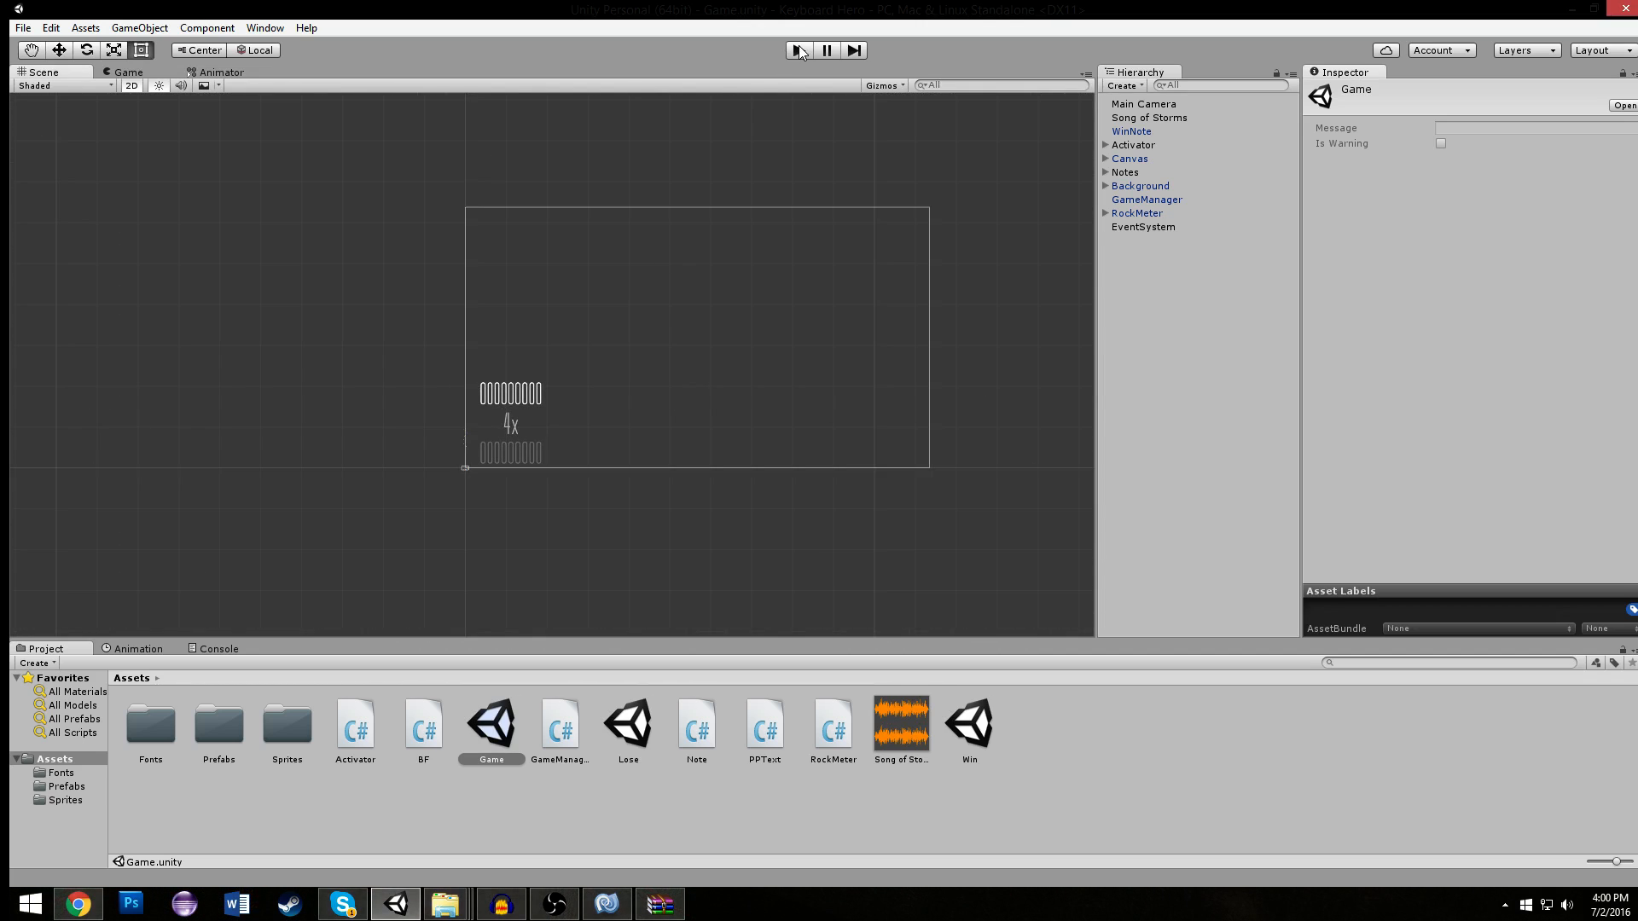
pyautogui.moveTo(790, 317); pyautogui.dragTo(744, 121, button='middle')
pyautogui.scroll(6, 744, 121)
pyautogui.moveTo(520, 115); pyautogui.dragTo(695, 307, button='middle')
pyautogui.scroll(6, 596, 278)
pyautogui.moveTo(350, 211); pyautogui.dragTo(643, 260, button='middle')
pyautogui.scroll(6, 670, 245)
pyautogui.moveTo(680, 182); pyautogui.dragTo(638, 304, button='middle')
pyautogui.scroll(6, 636, 305)
pyautogui.moveTo(585, 201); pyautogui.dragTo(593, 369, button='middle')
pyautogui.scroll(3, 594, 367)
pyautogui.scroll(-5, 614, 369)
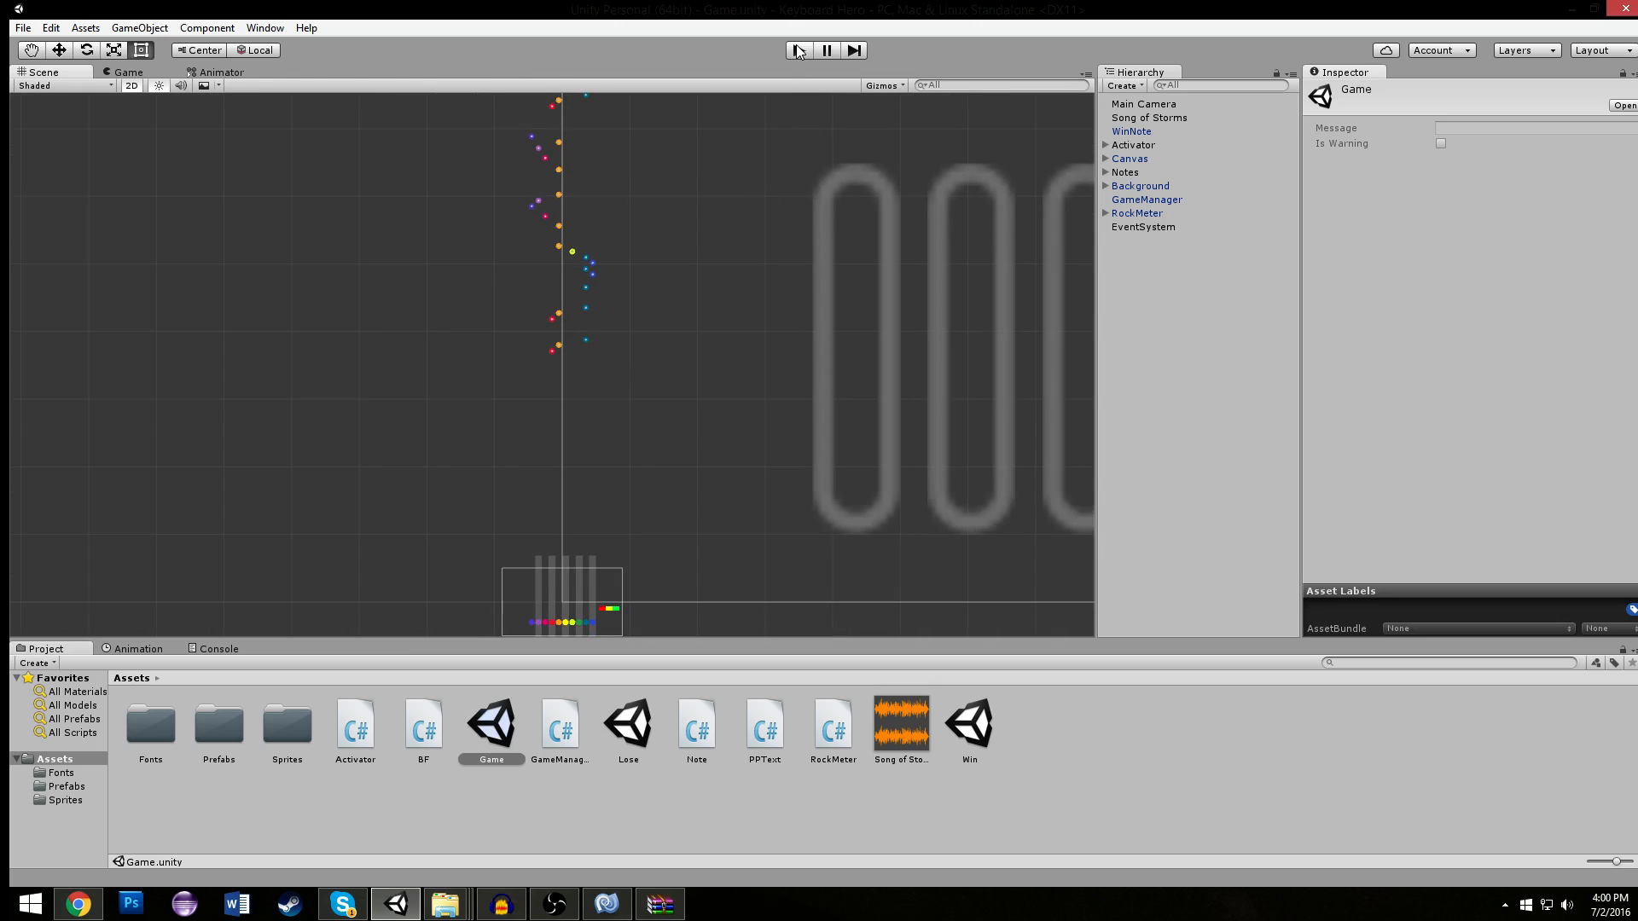
# - Run the Game scene again and play the whole song through to the Win screen to check the rock meter
pyautogui.click(799, 50)
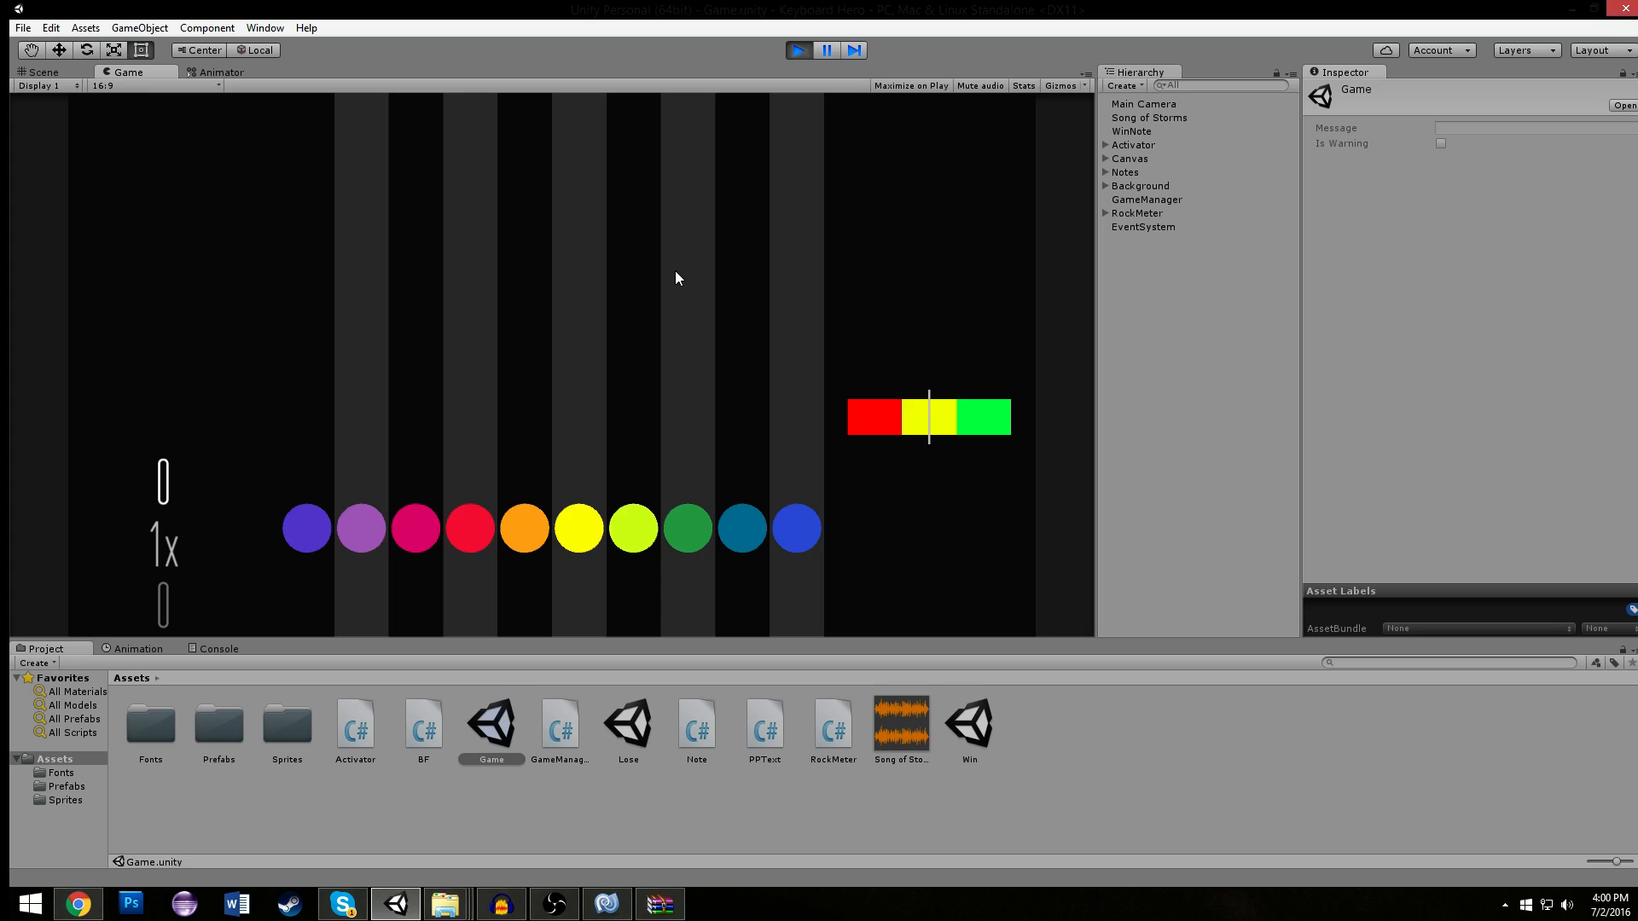
pyautogui.press('f')
pyautogui.press('g')
pyautogui.press('l')
pyautogui.press('f')
pyautogui.press('g')
pyautogui.press('l')
pyautogui.press('l')
pyautogui.press(';')
pyautogui.press('l')
pyautogui.press(';')
pyautogui.press('l')
pyautogui.press('h')
pyautogui.press('g')
pyautogui.press('d')
pyautogui.press('a')
pyautogui.press('s')
pyautogui.press('g')
pyautogui.press('g')
pyautogui.press('d')
pyautogui.press('s')
pyautogui.press('g')
pyautogui.press('a')
pyautogui.press('f')
pyautogui.press('g')
pyautogui.press('l')
pyautogui.press('f')
pyautogui.press('g')
pyautogui.press('l')
pyautogui.press('l')
pyautogui.press(';')
pyautogui.press('l')
pyautogui.press(';')
pyautogui.press('l')
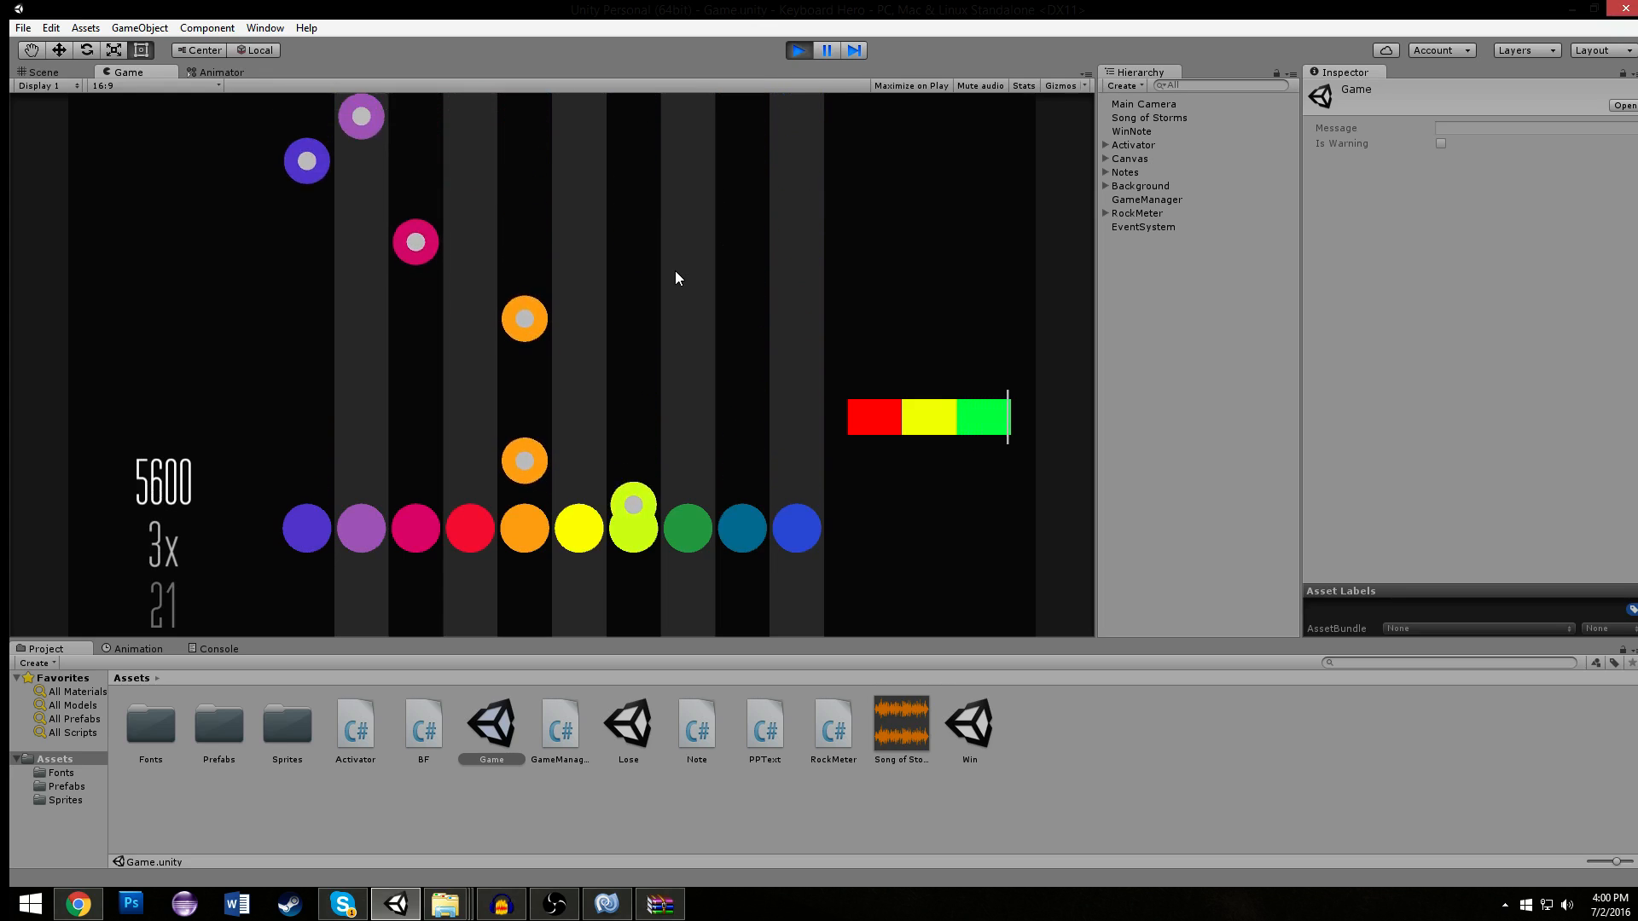
pyautogui.press('a')
pyautogui.press('g')
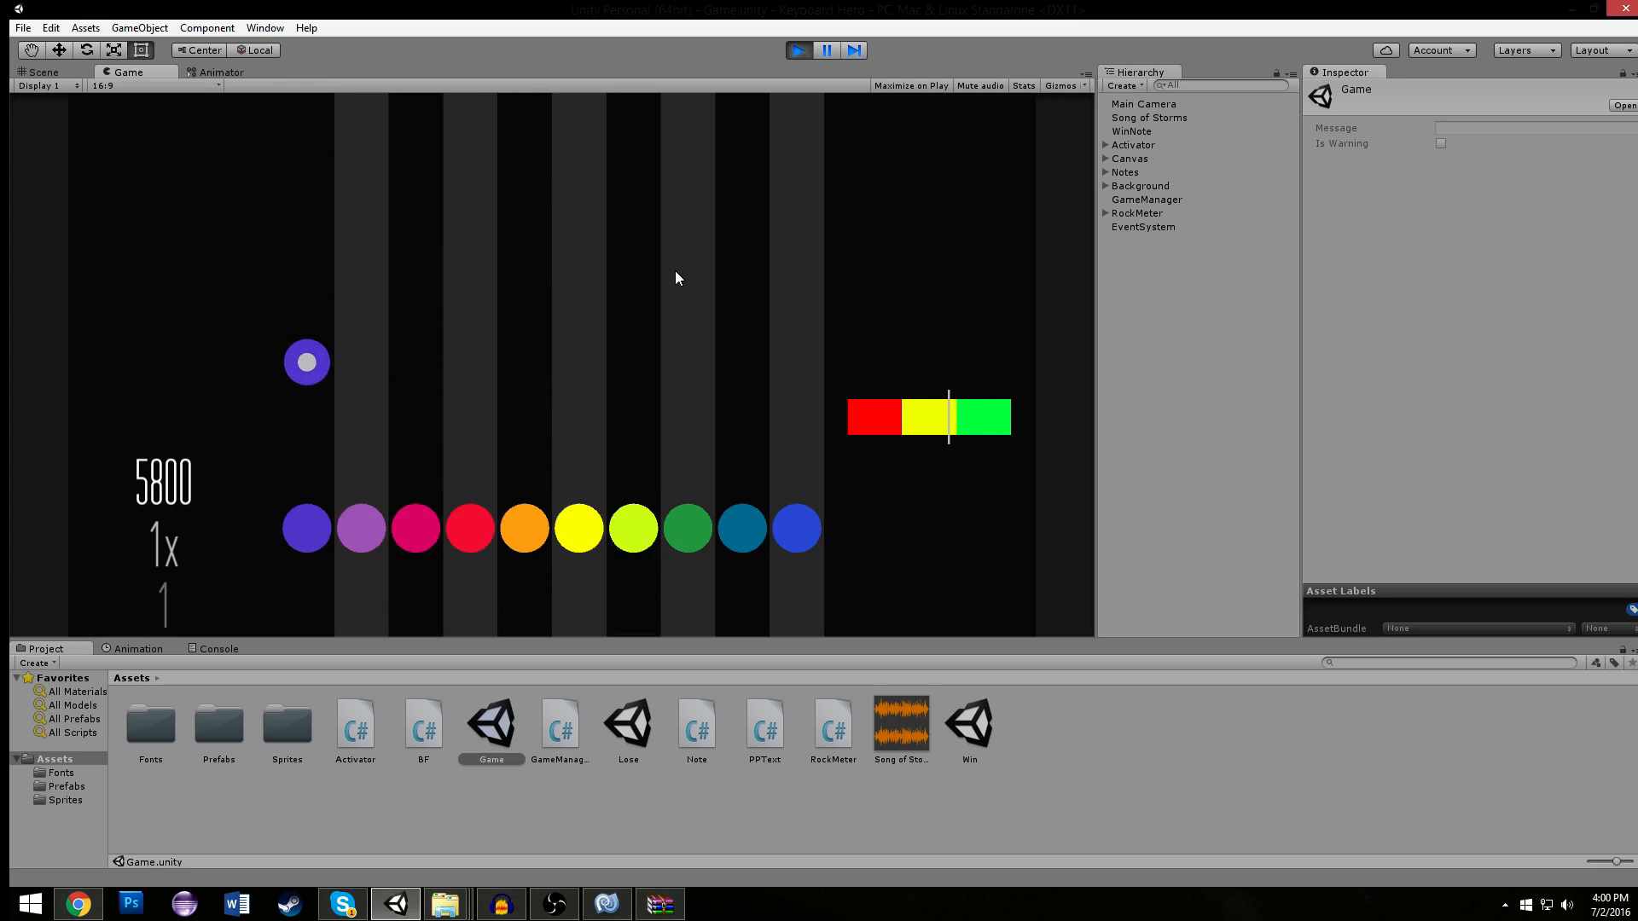
pyautogui.press('a')
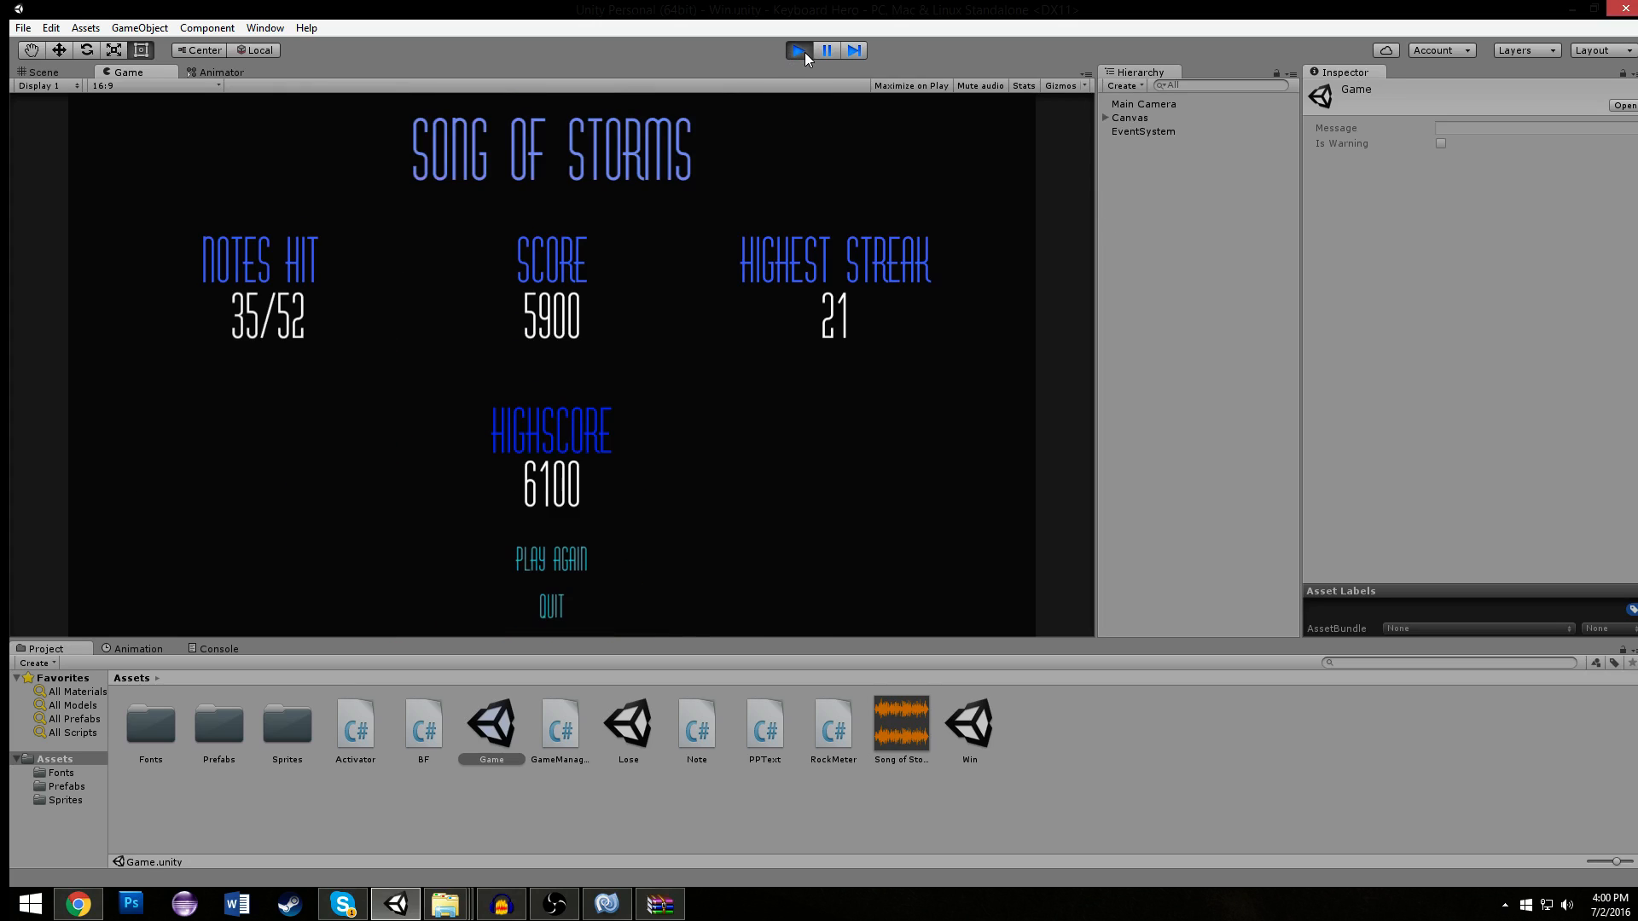
# - Restart from the Win screen with PLAY AGAIN, play the song through once more, and stop the game
pyautogui.click(566, 551)
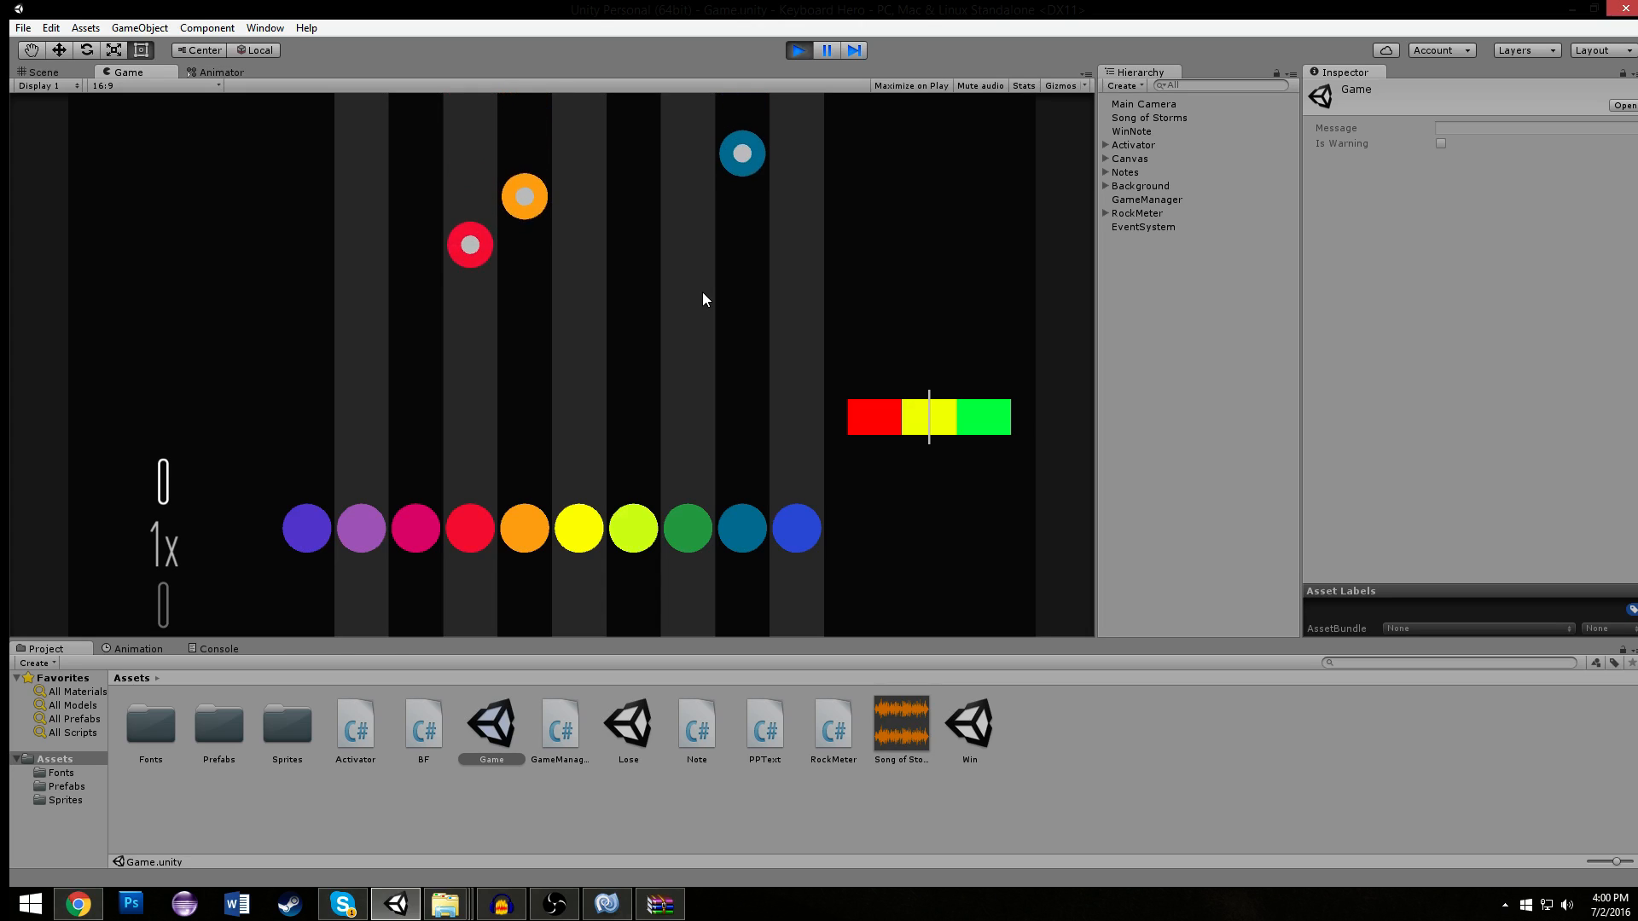
pyautogui.press('t')
pyautogui.press('o')
pyautogui.press('r')
pyautogui.press('t')
pyautogui.press('o')
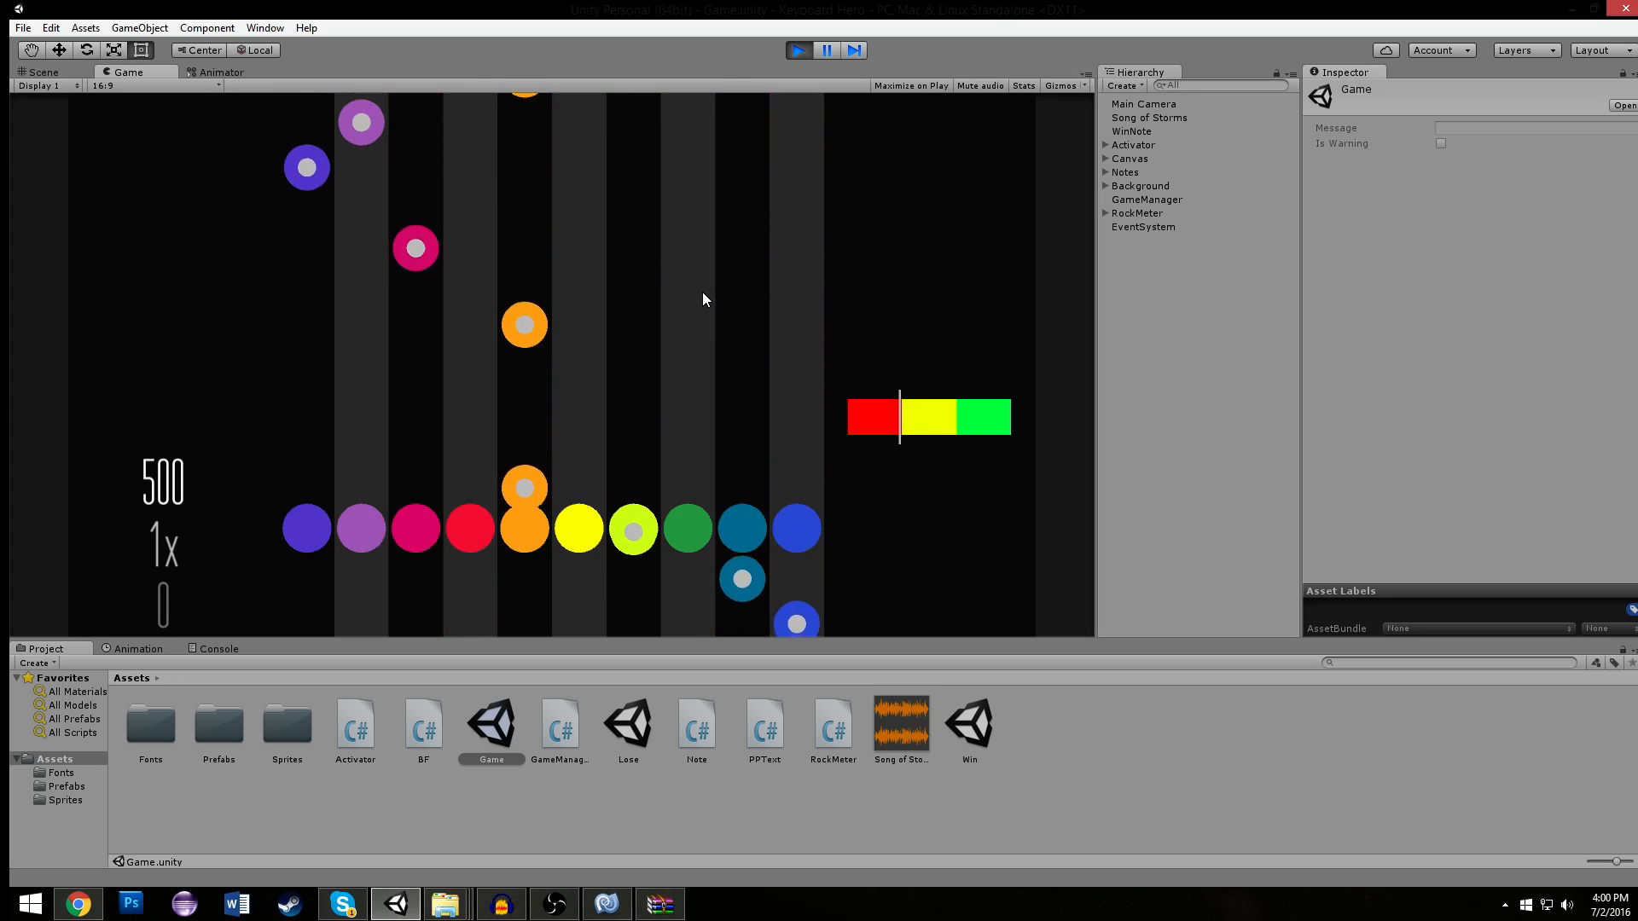
pyautogui.press('t')
pyautogui.press('e')
pyautogui.press('q')
pyautogui.press('w')
pyautogui.press('t')
pyautogui.press('t')
pyautogui.press('e')
pyautogui.press('w')
pyautogui.press('t')
pyautogui.press('q')
pyautogui.press('r')
pyautogui.press('t')
pyautogui.press('o')
pyautogui.press('r')
pyautogui.press('t')
pyautogui.press('o')
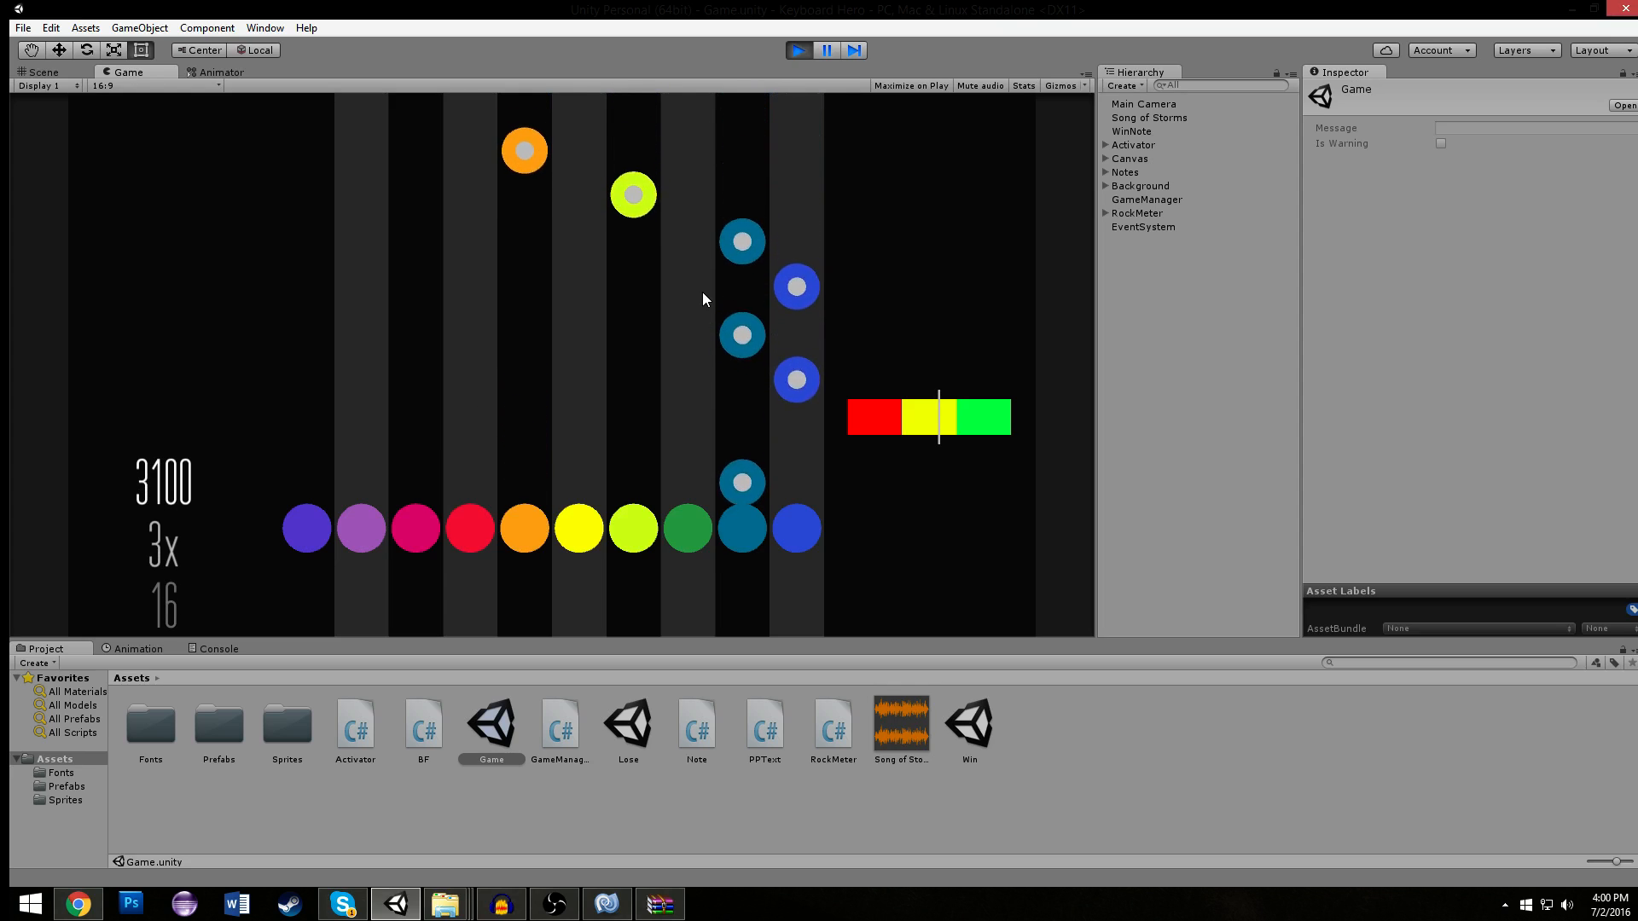
pyautogui.press('o')
pyautogui.press('p')
pyautogui.press('o')
pyautogui.press('o')
pyautogui.press('t')
pyautogui.press('w')
pyautogui.press('e')
pyautogui.press('q')
pyautogui.press('w')
pyautogui.press('t')
pyautogui.press('a')
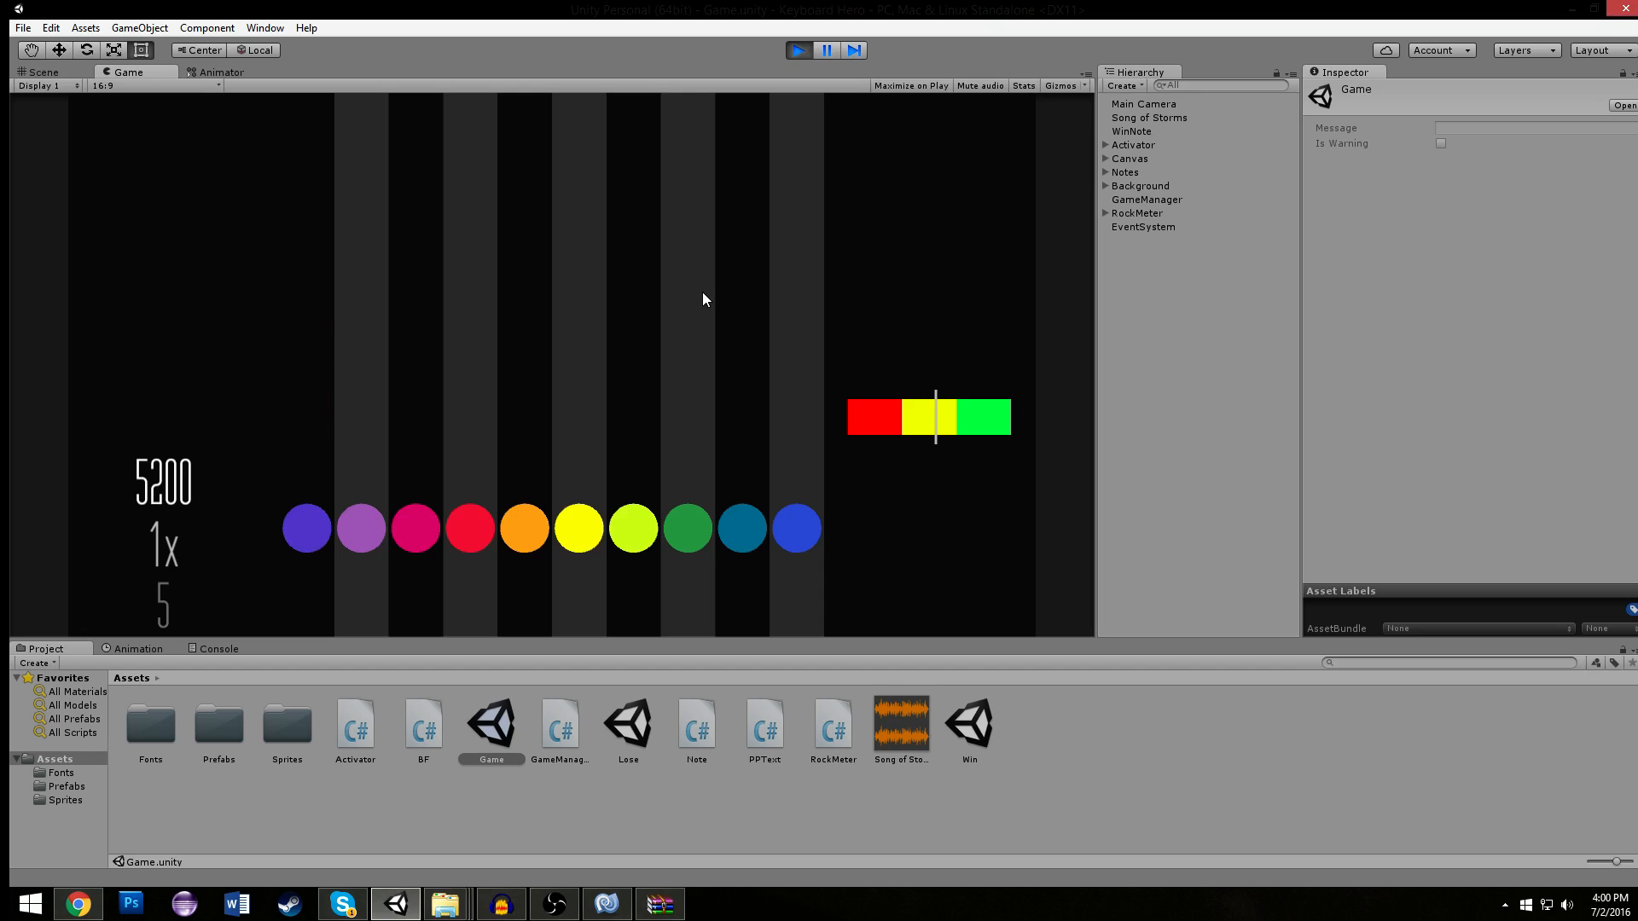
pyautogui.click(805, 52)
pyautogui.scroll(5, 658, 217)
pyautogui.scroll(3, 555, 296)
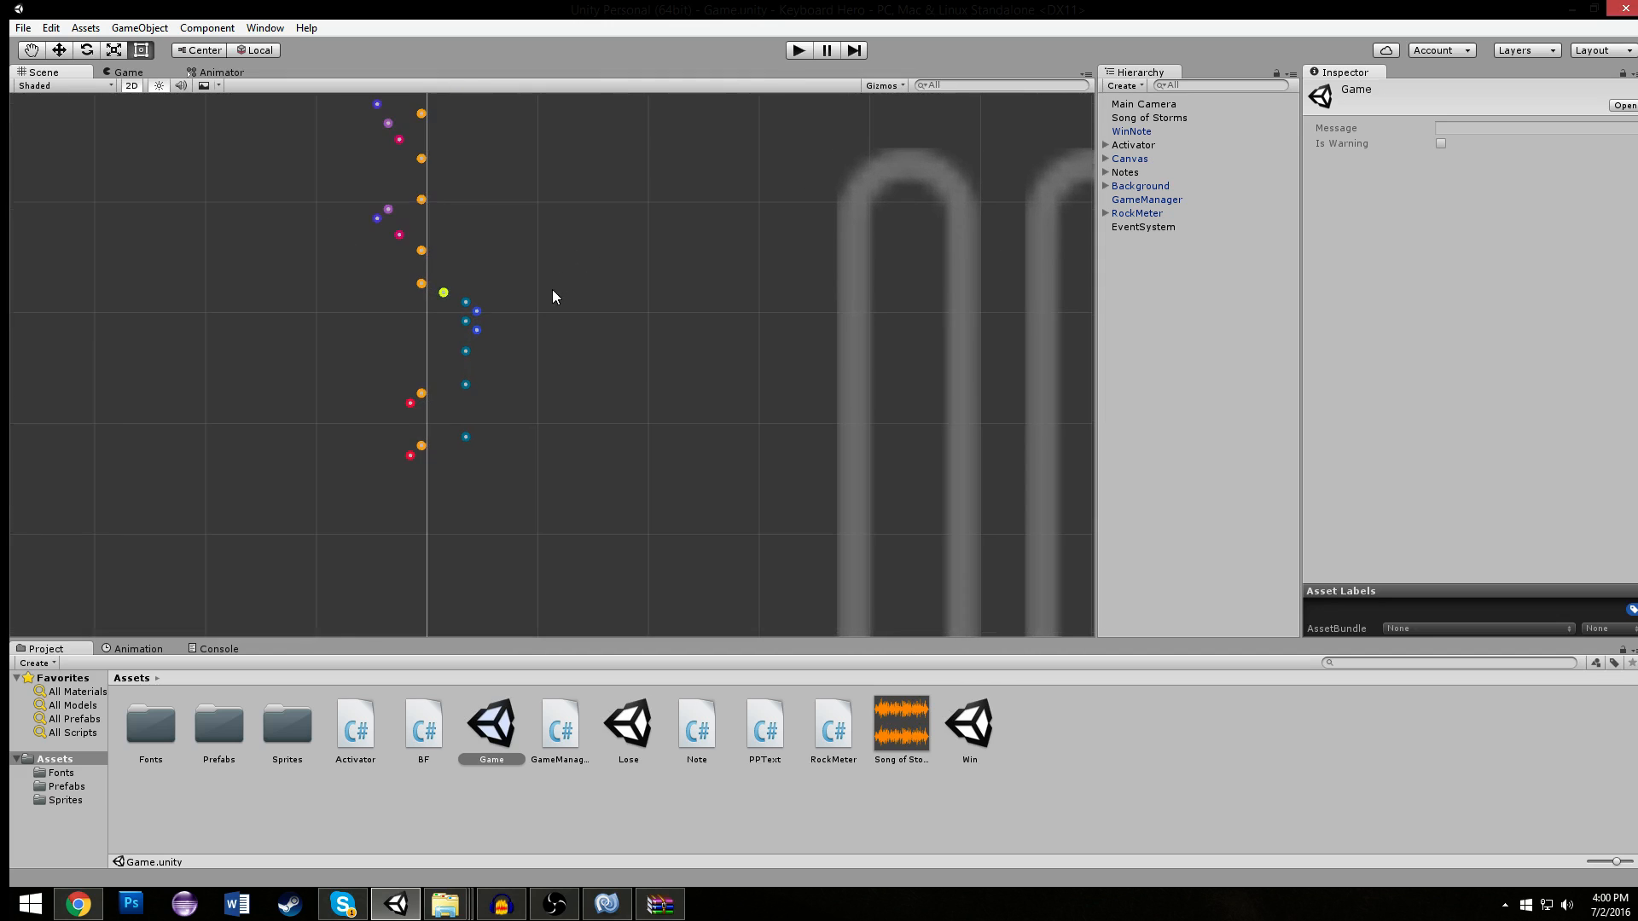
pyautogui.scroll(-2, 607, 270)
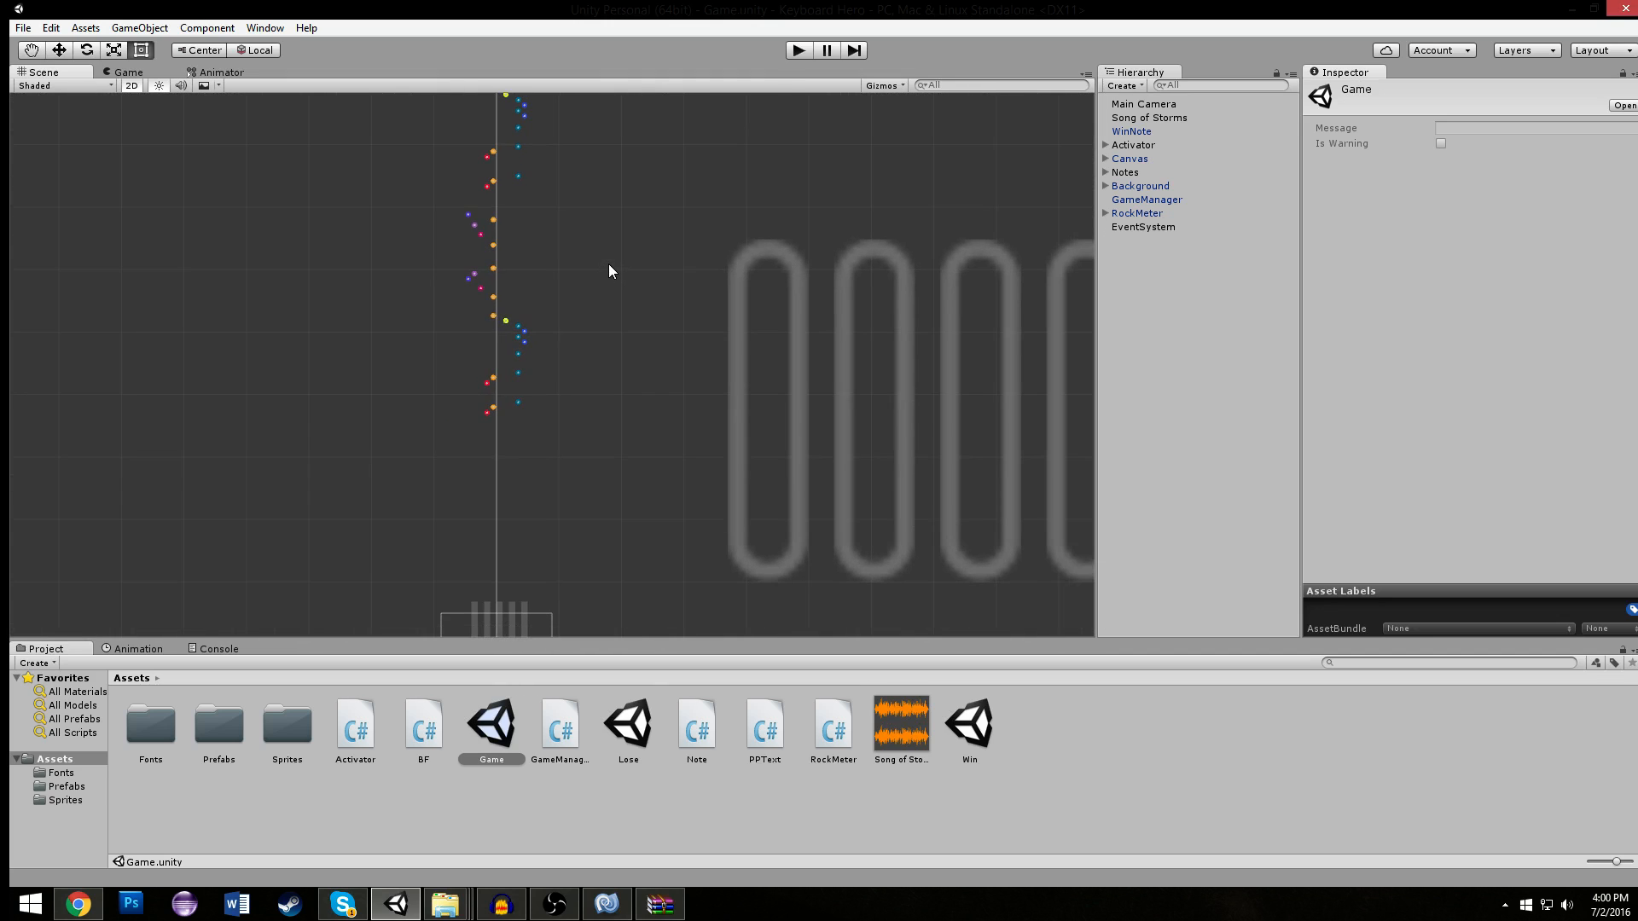
pyautogui.scroll(5, 607, 264)
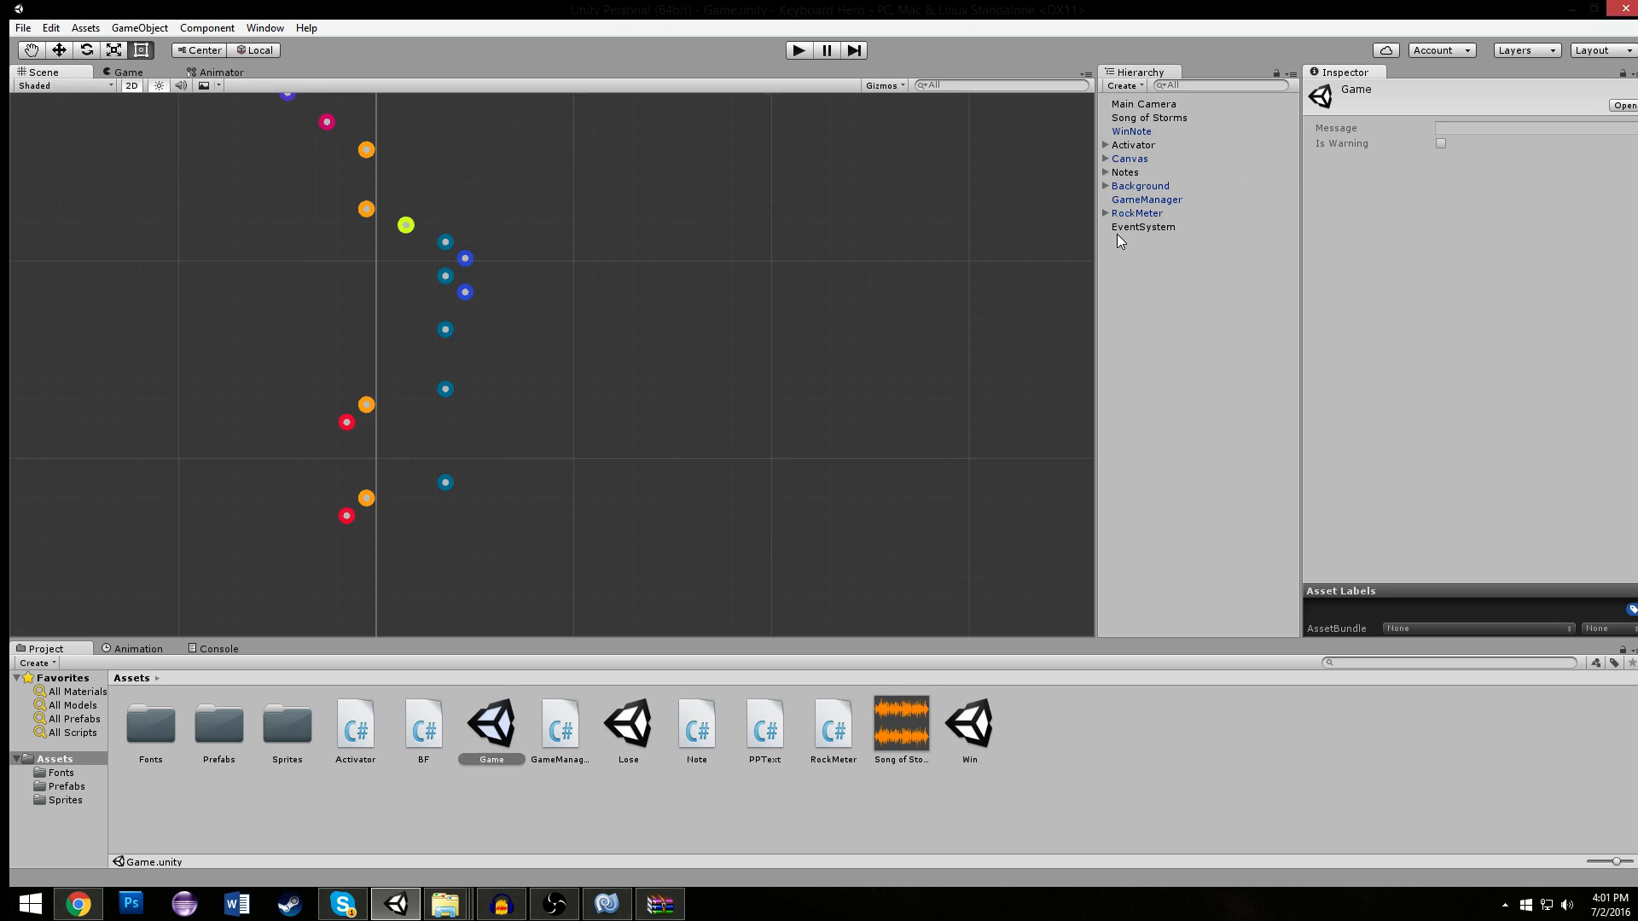
# - Switch to MonoDevelop and review PPText.cs and RockMeter.cs, returning to the Start method in GameManager.cs
pyautogui.click(597, 898)
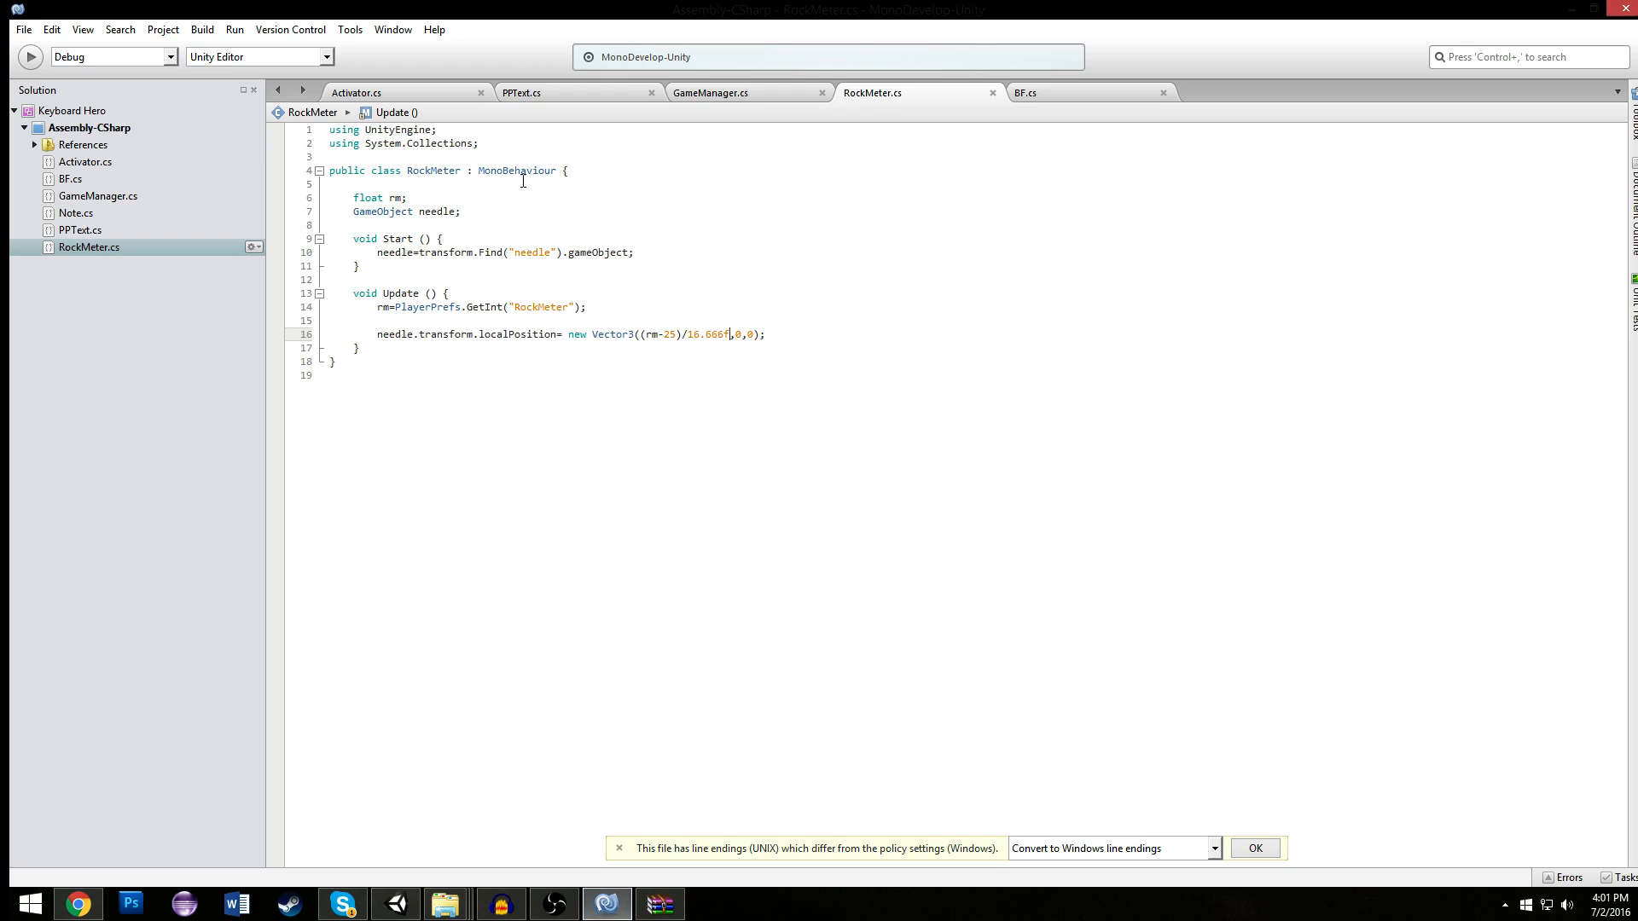
pyautogui.click(577, 94)
pyautogui.click(722, 96)
pyautogui.click(908, 96)
pyautogui.click(766, 95)
pyautogui.scroll(10, 601, 256)
pyautogui.click(501, 254)
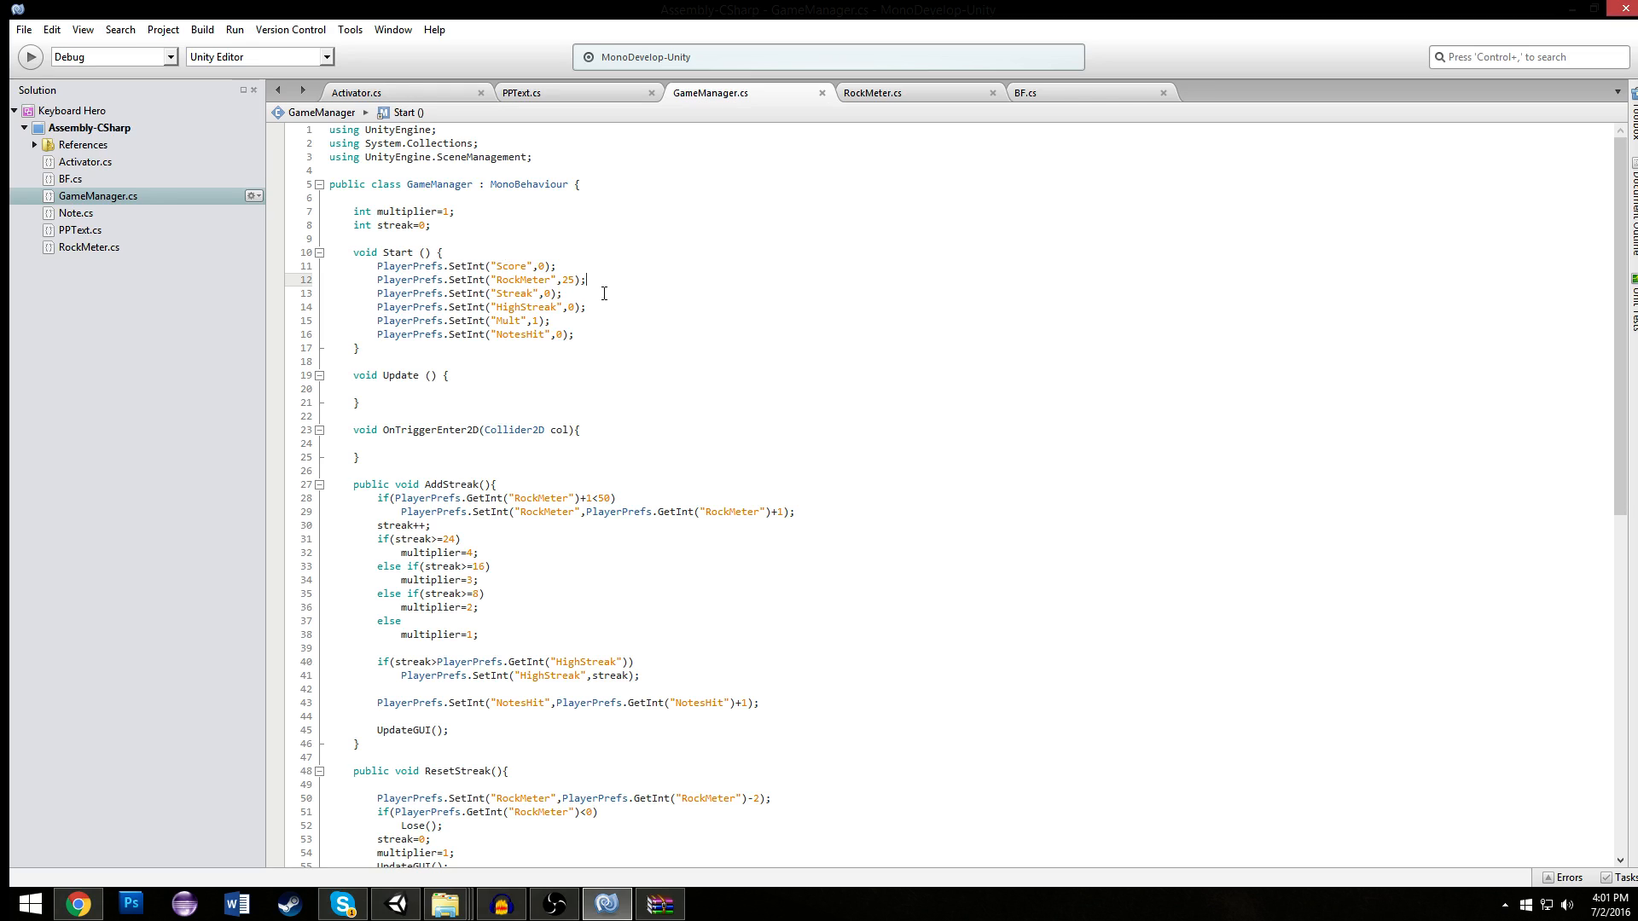
# - Delete the empty Update method and its leftover blank lines from GameManager.cs, and save the script
pyautogui.click(638, 330)
pyautogui.moveTo(405, 414); pyautogui.dragTo(291, 375)
pyautogui.click(406, 392)
pyautogui.press('BackSpace')
pyautogui.press('BackSpace')
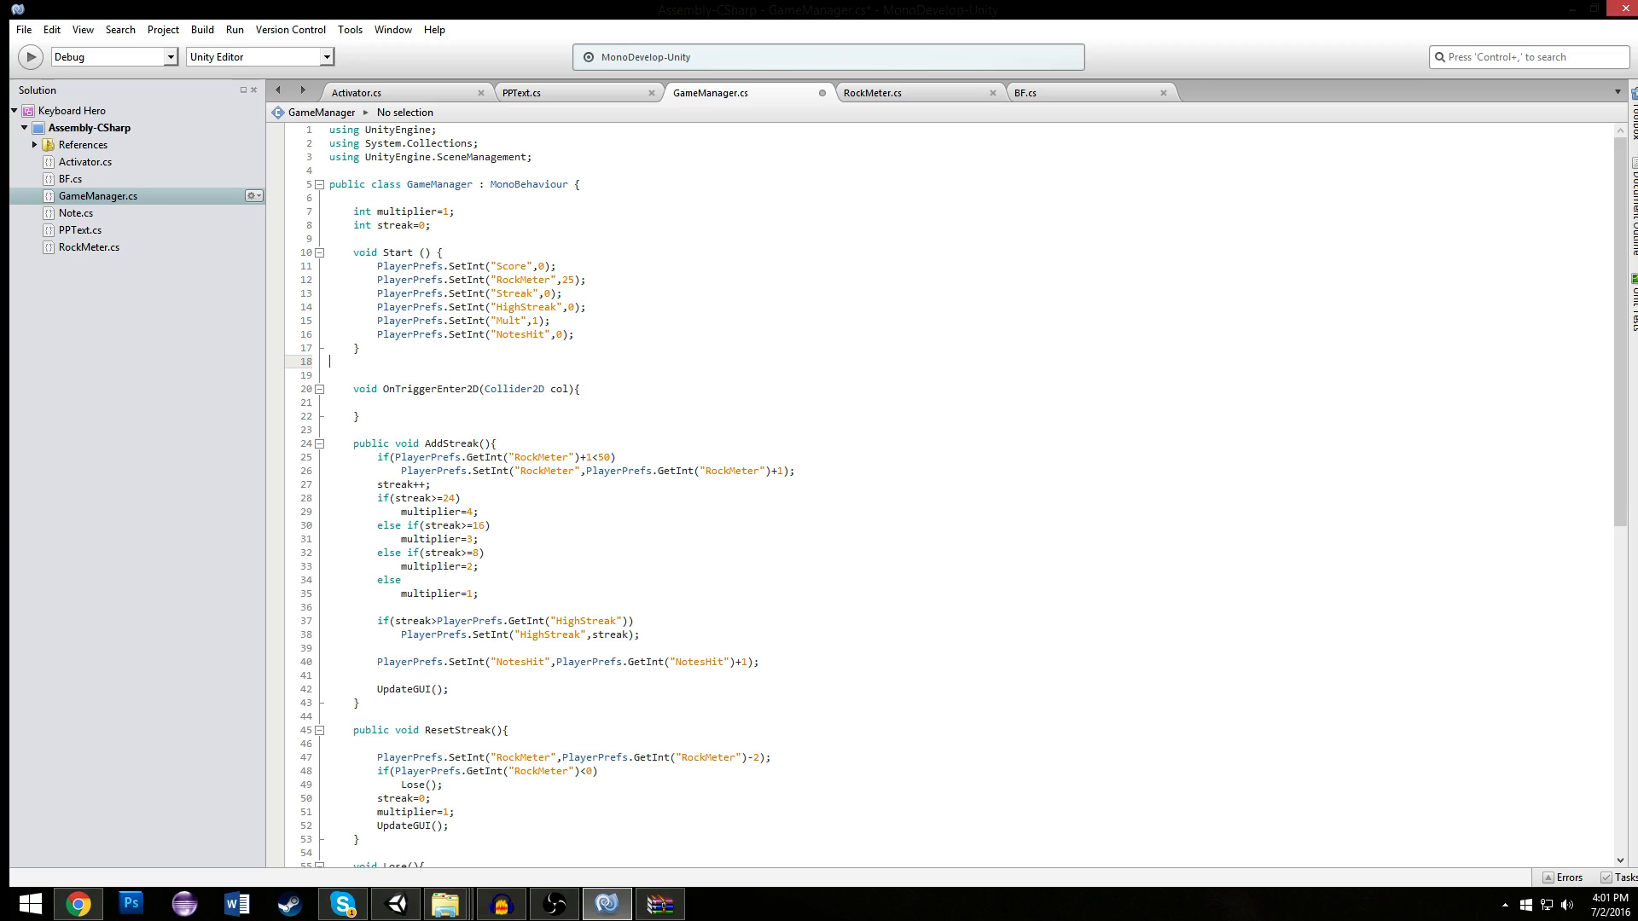
pyautogui.press('BackSpace')
pyautogui.hotkey('ctrl', 's')
pyautogui.click(637, 335)
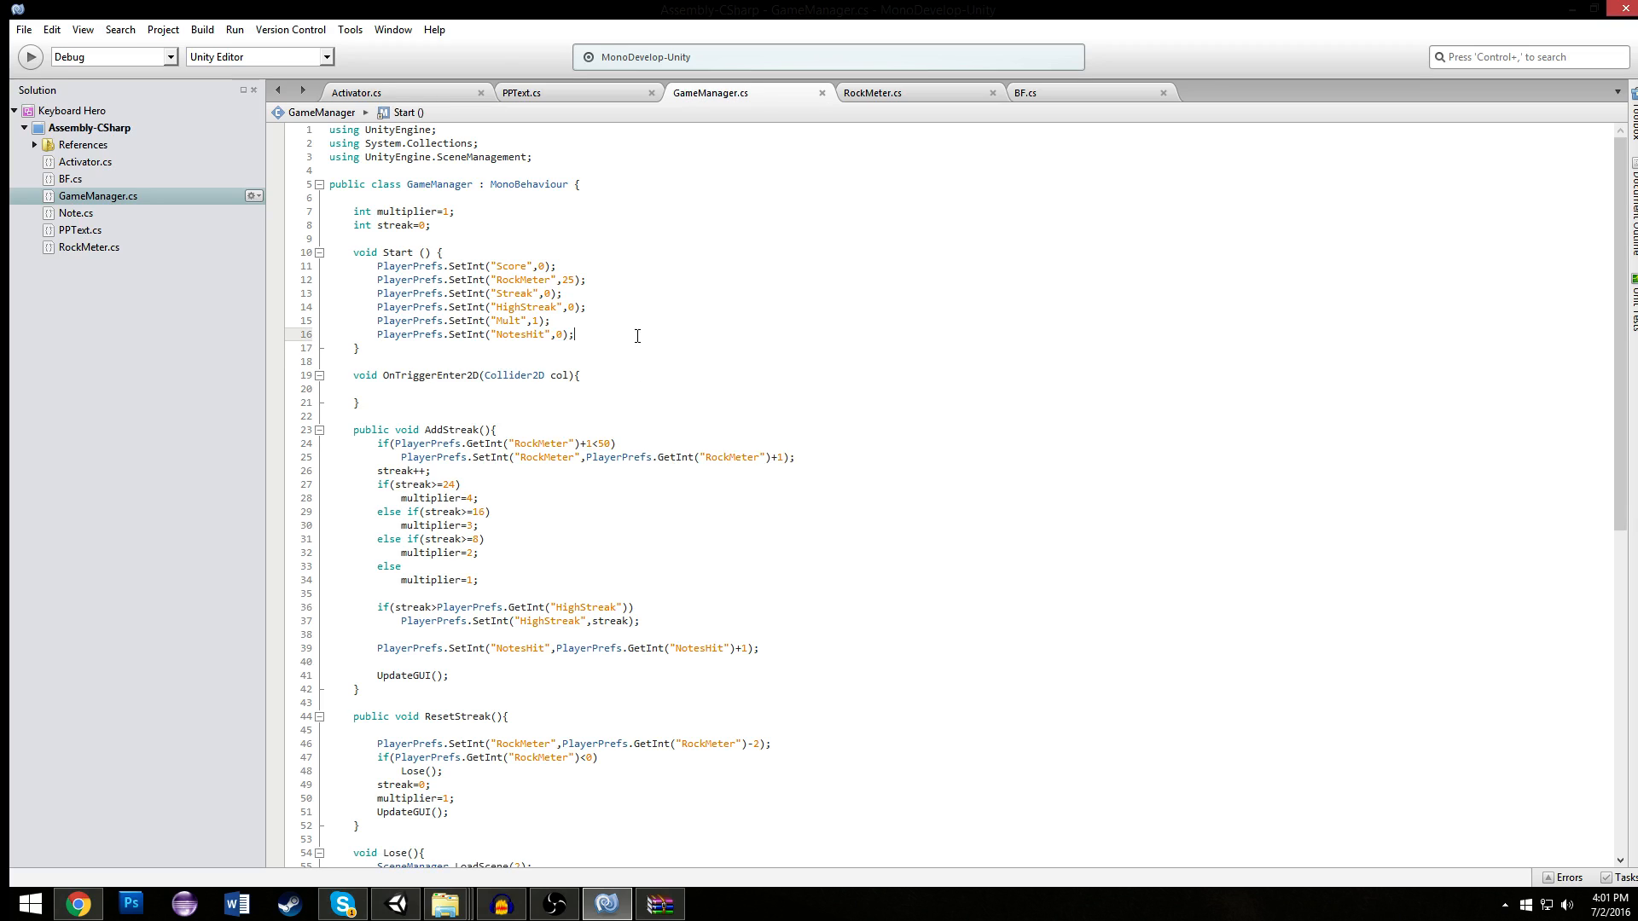
# - Review RockMeter.cs, PPText.cs and Activator.cs, ending at the needle lookup in RockMeter.cs's Start method
pyautogui.click(879, 92)
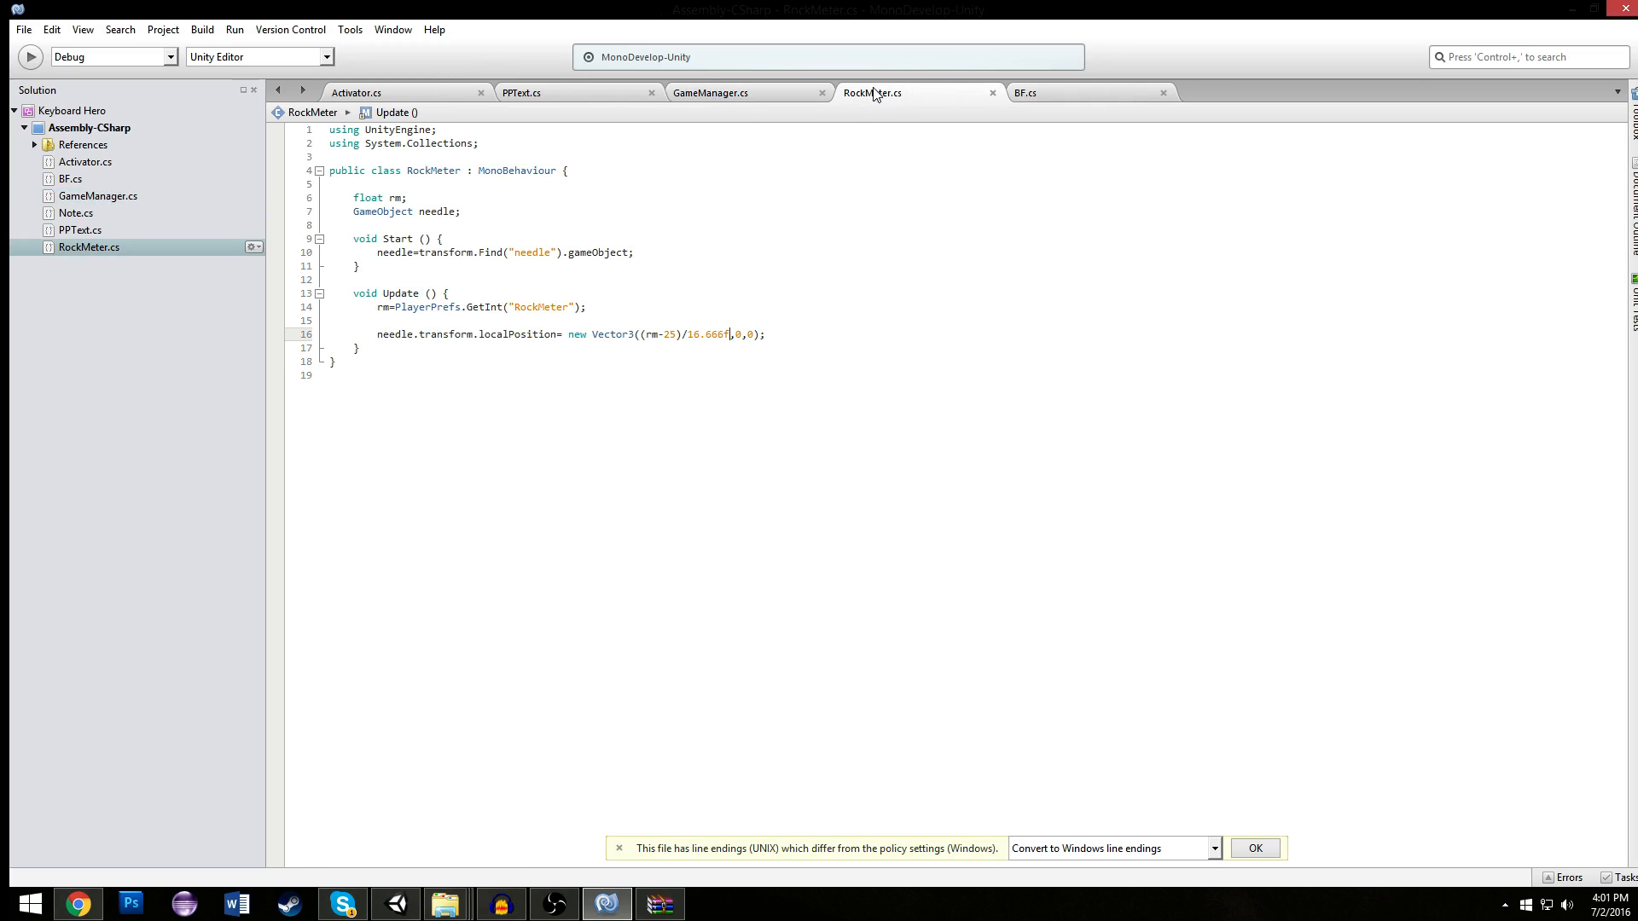
pyautogui.click(563, 92)
pyautogui.click(382, 92)
pyautogui.click(874, 92)
pyautogui.click(466, 267)
pyautogui.click(638, 252)
pyautogui.press('Down')
# - Add PlayerPrefs.SetInt("Start",0); at the end of the Start method in GameManager.cs and save the script
pyautogui.click(785, 94)
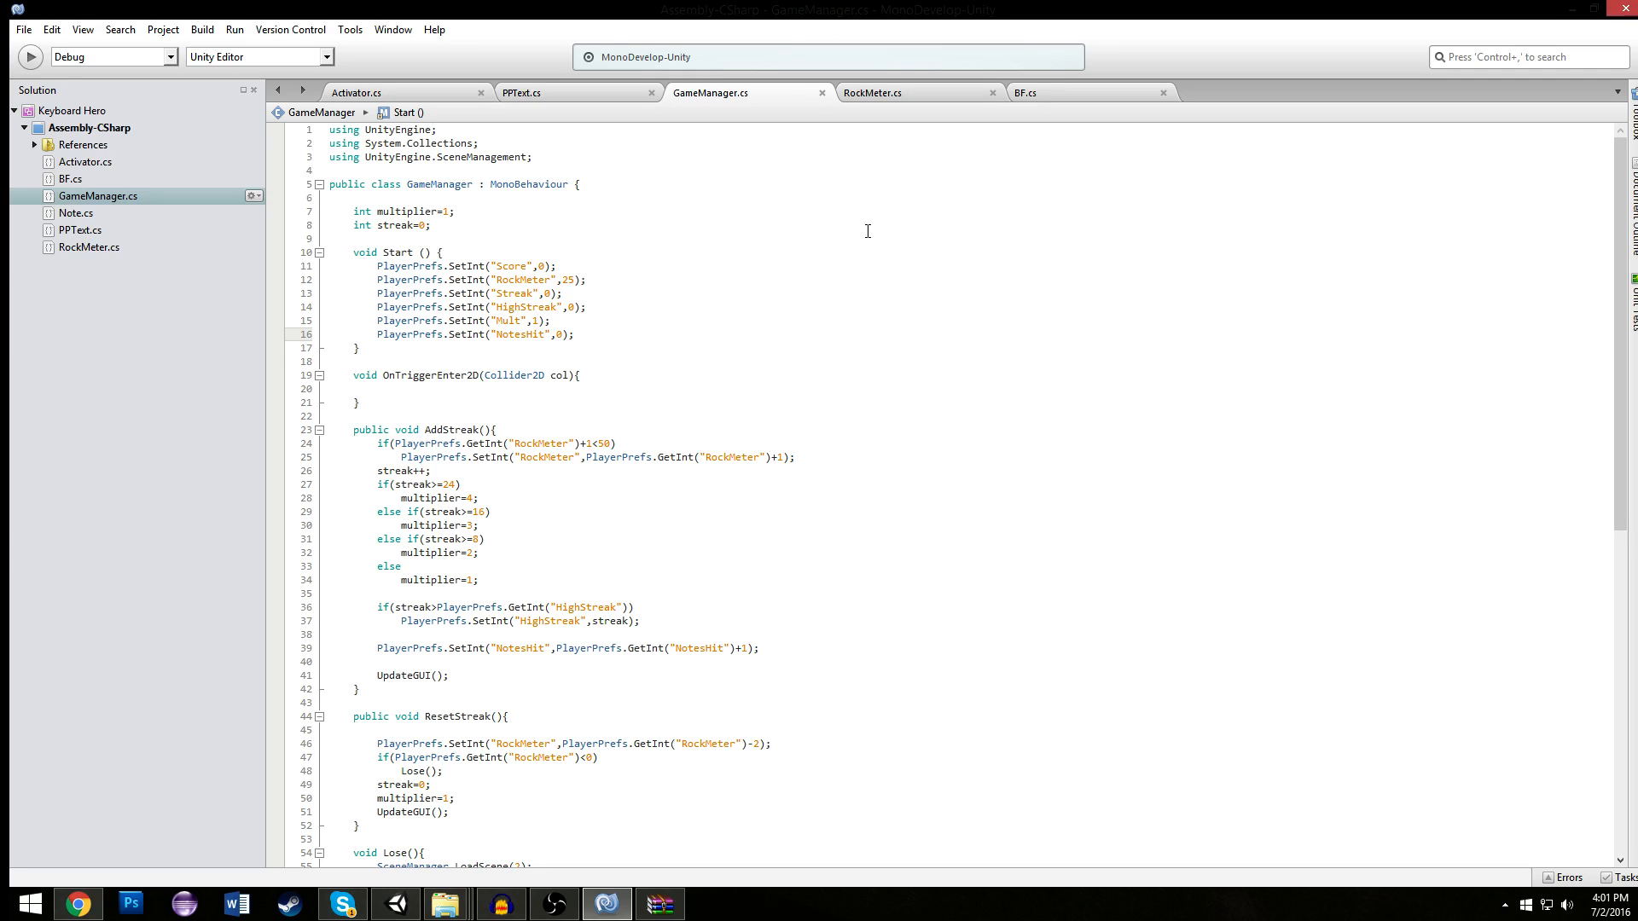
pyautogui.press('Return')
pyautogui.write('P')
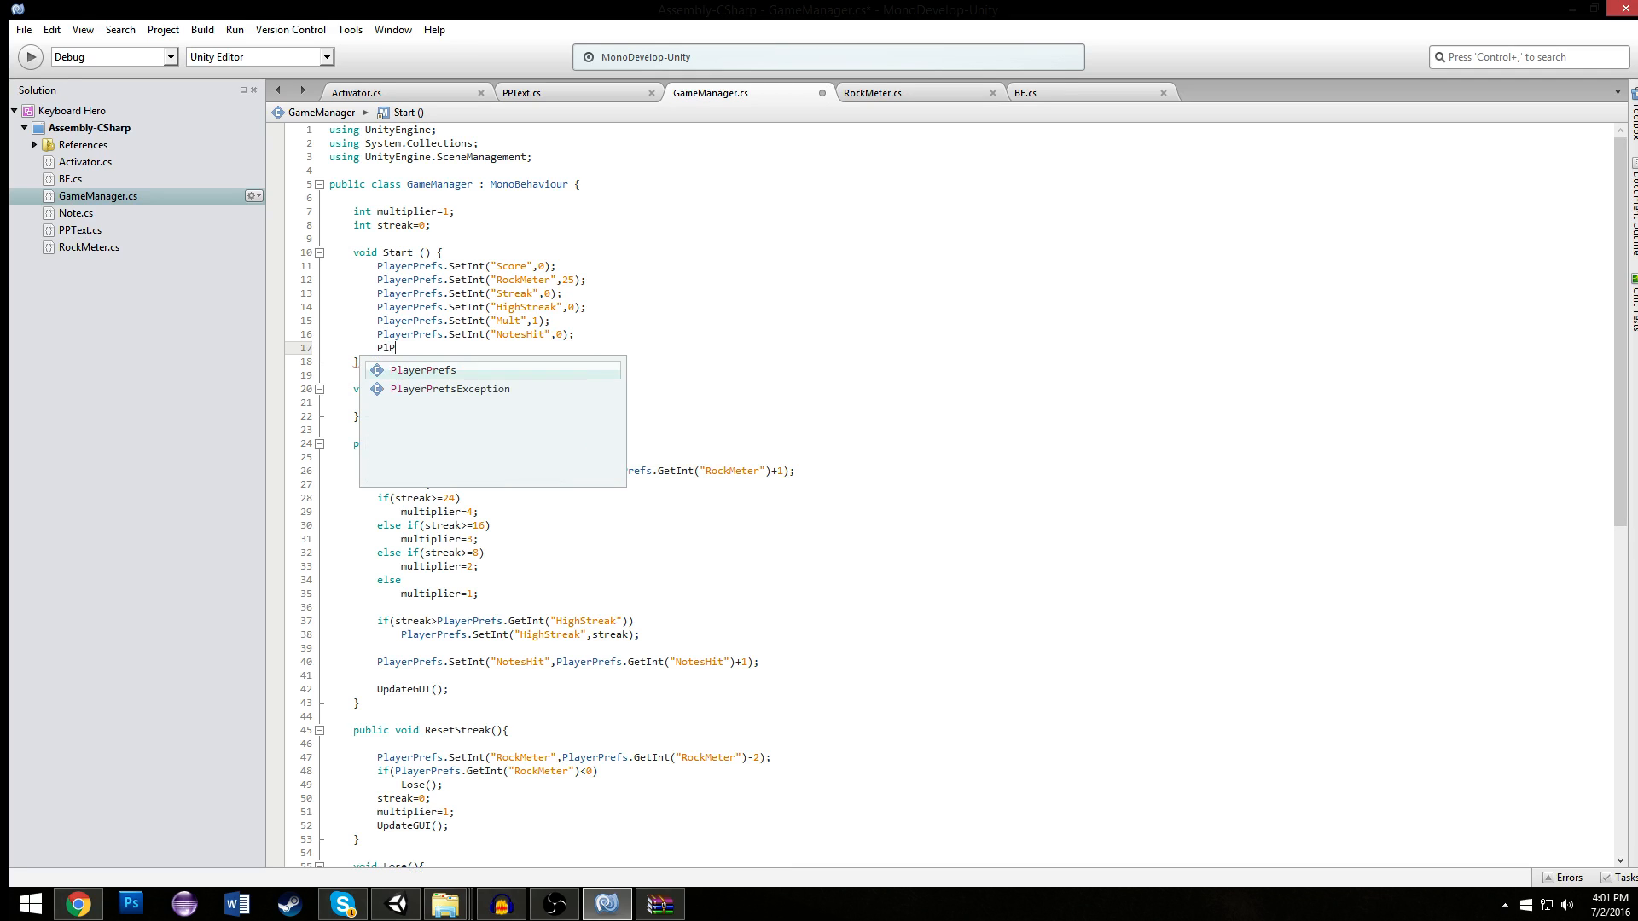
pyautogui.write('layerPrefs.Set')
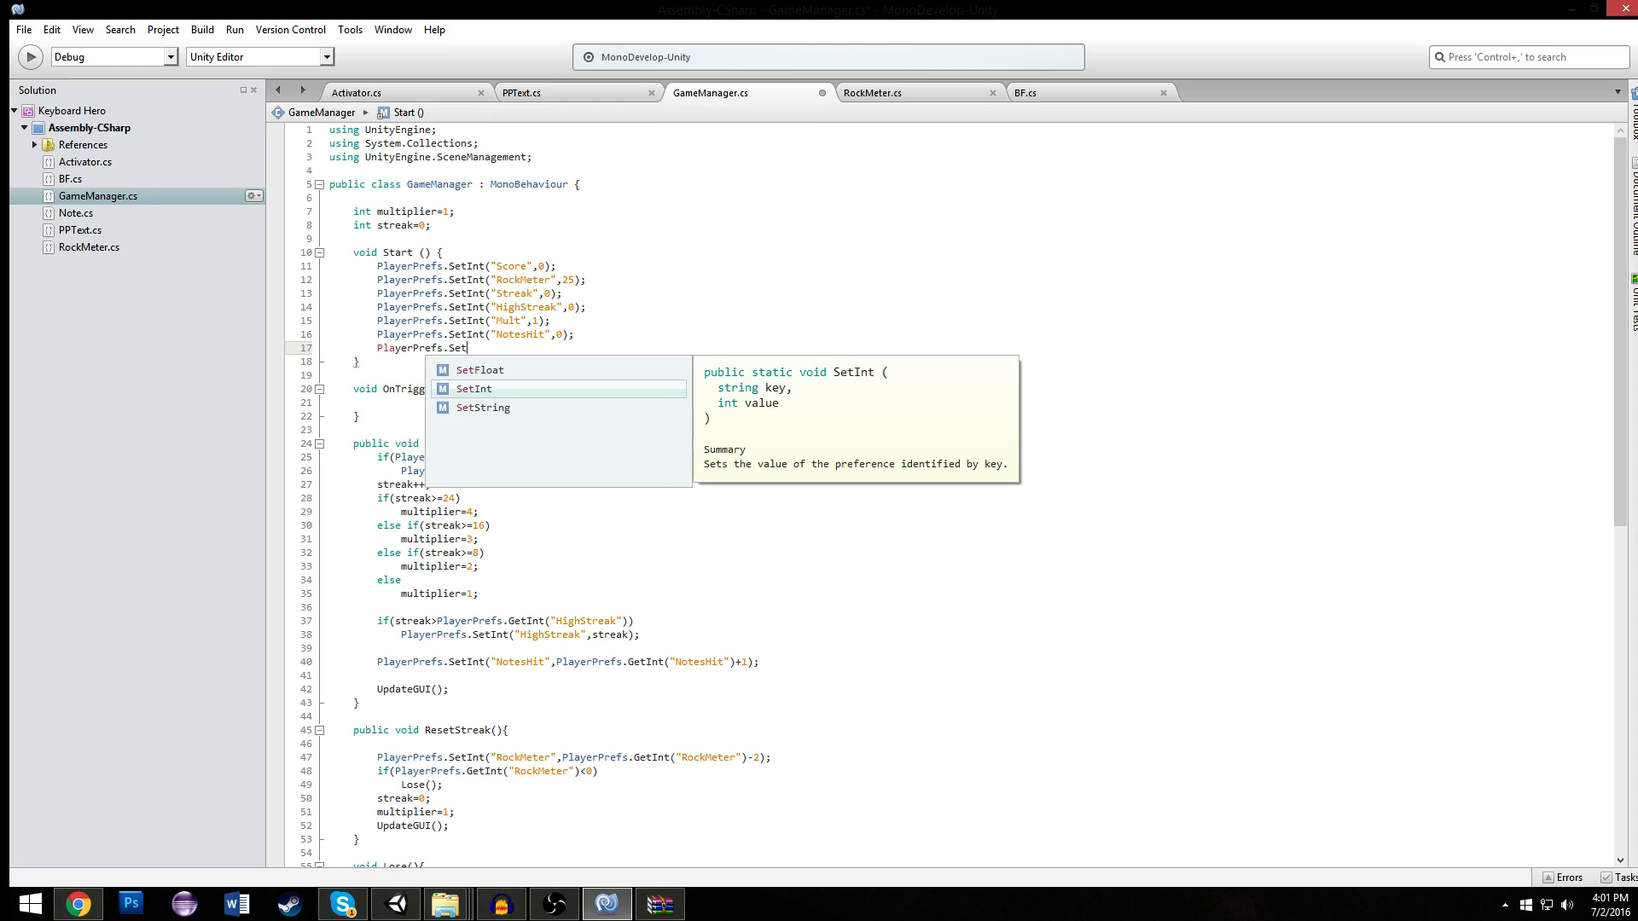
pyautogui.write('Bo')
pyautogui.press('BackSpace')
pyautogui.press('BackSpace')
pyautogui.press('Return')
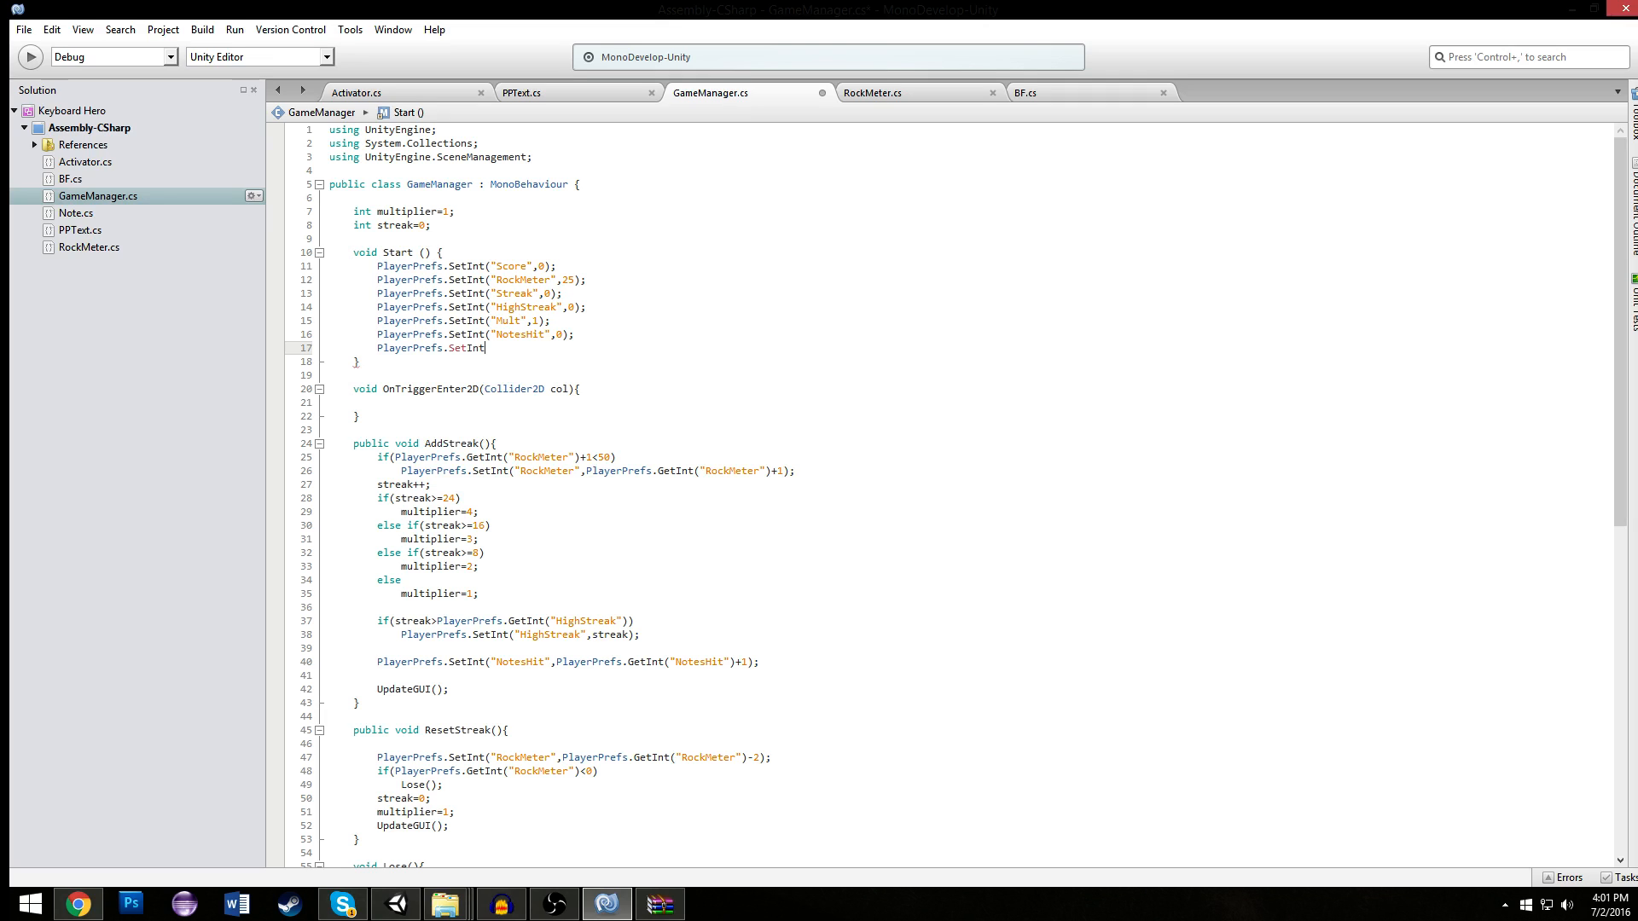
pyautogui.write('("')
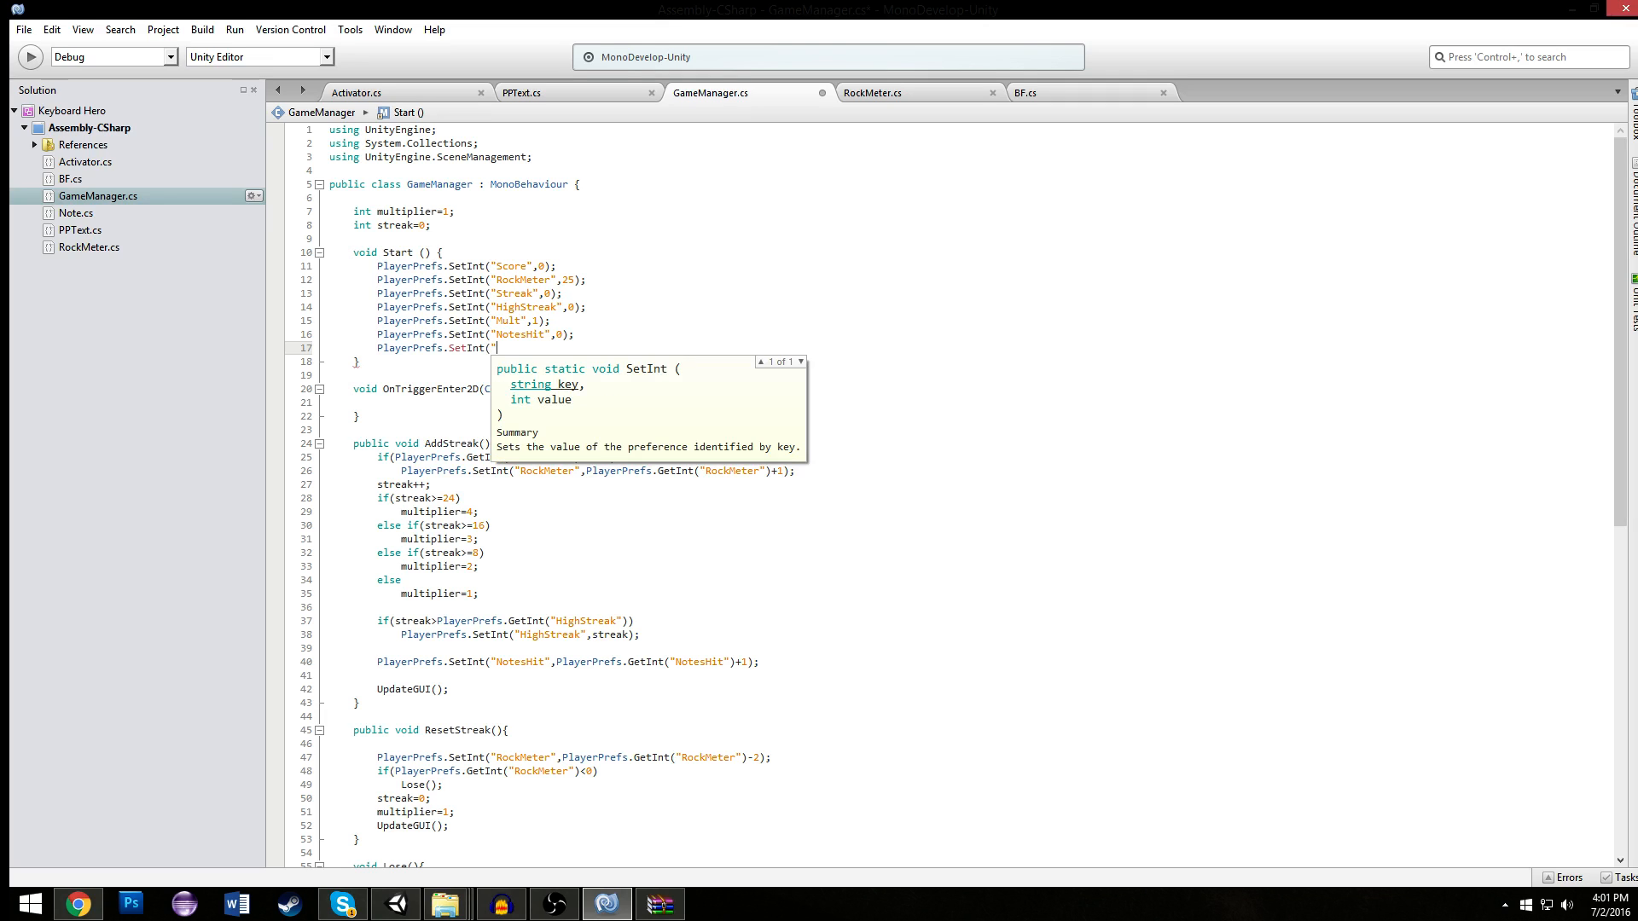
pyautogui.write('Start",0);')
pyautogui.hotkey('ctrl', 's')
# - Move the PlayerPrefs.SetInt("Start",0); line into the Lose and Win methods, and paste it back into Start
pyautogui.click(682, 293)
pyautogui.moveTo(570, 348); pyautogui.dragTo(374, 352)
pyautogui.hotkey('ctrl', 'c')
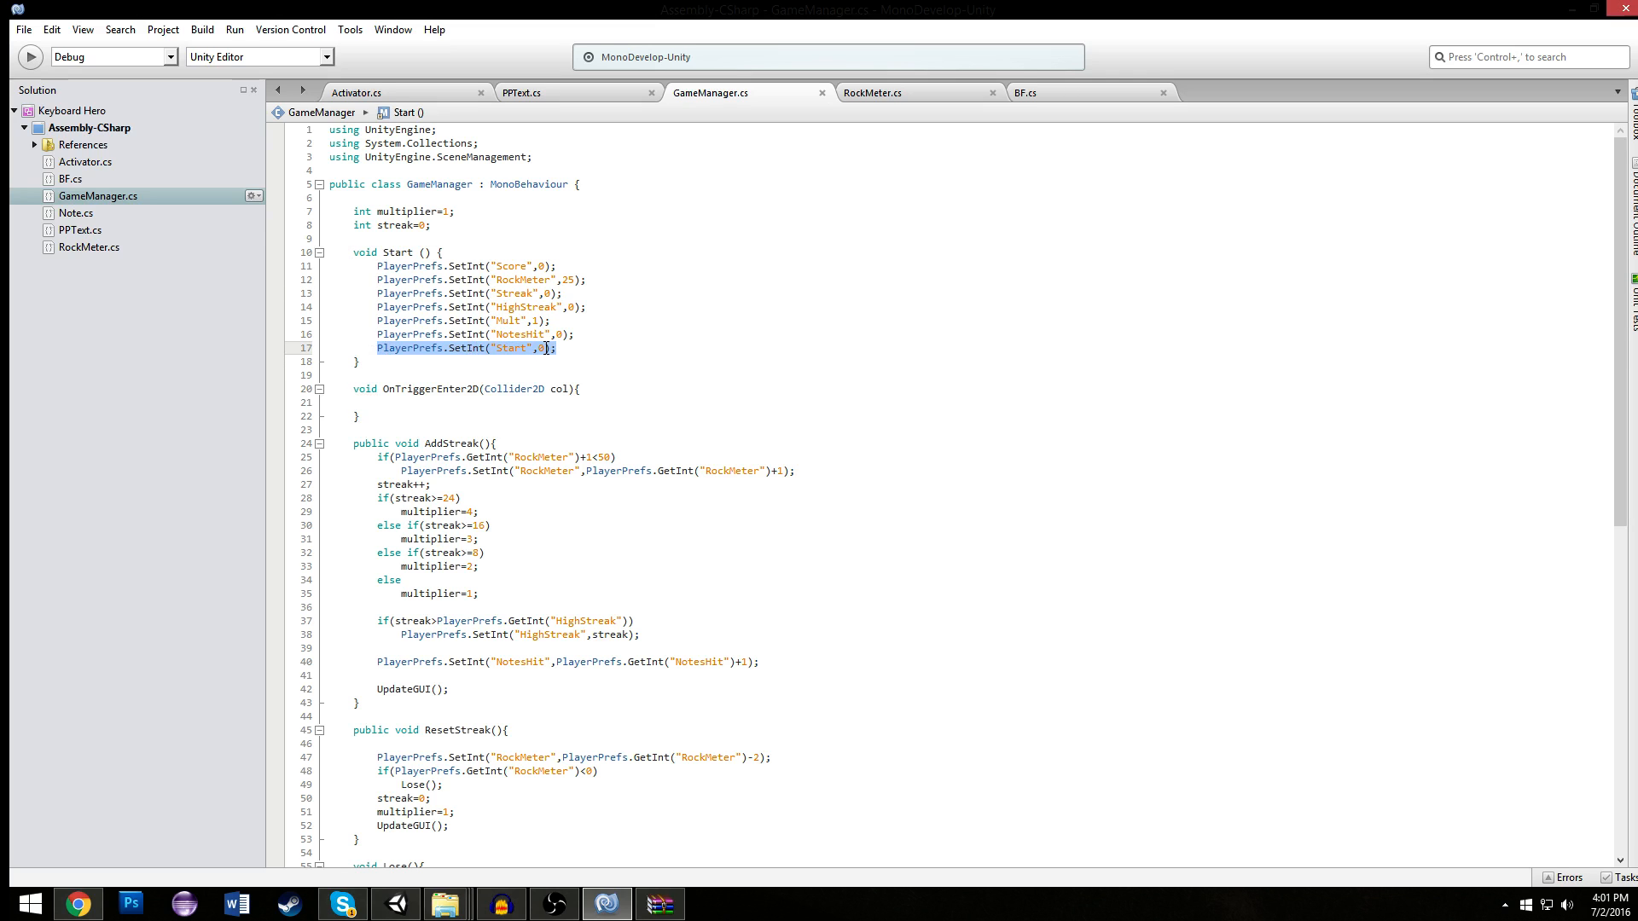
pyautogui.scroll(-13, 547, 348)
pyautogui.click(753, 380)
pyautogui.press('Return')
pyautogui.hotkey('ctrl', 'v')
pyautogui.click(578, 461)
pyautogui.click(548, 475)
pyautogui.scroll(2, 460, 359)
pyautogui.click(464, 402)
pyautogui.press('Return')
pyautogui.hotkey('ctrl', 'v')
# - Set the "Start" preference to 1 in GameManager.cs's Start method and restore the method's closing brace
pyautogui.scroll(10, 653, 369)
pyautogui.moveTo(544, 348); pyautogui.dragTo(545, 357)
pyautogui.write('1')
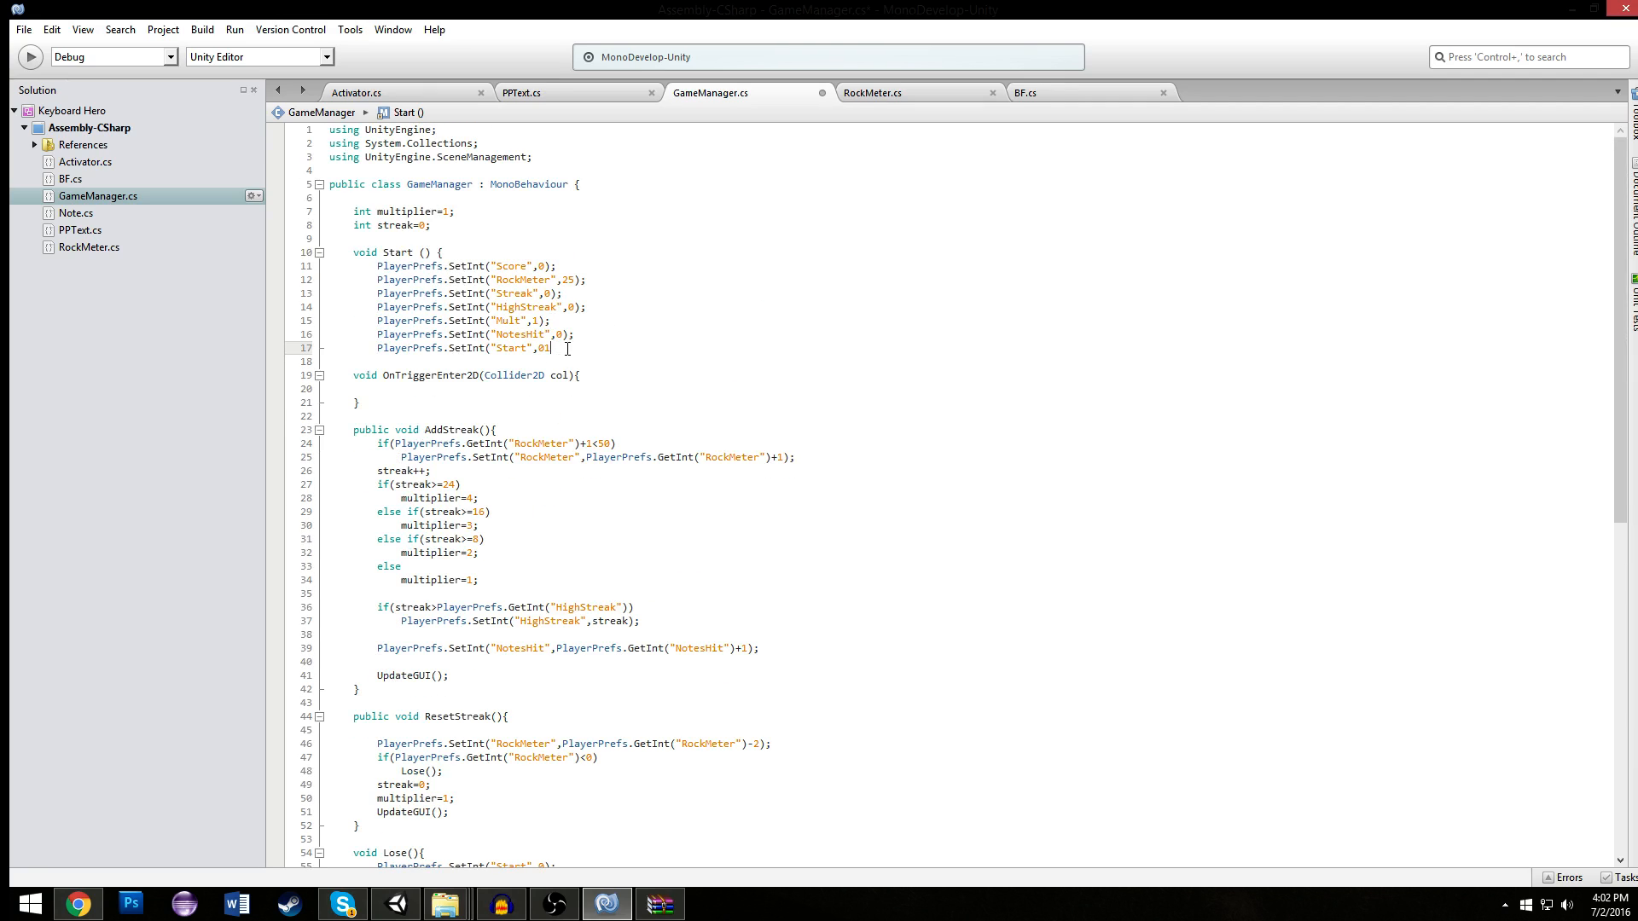
pyautogui.press('BackSpace')
pyautogui.press('BackSpace')
pyautogui.write('1);')
pyautogui.hotkey('ctrl', 's')
pyautogui.click(440, 357)
pyautogui.click(576, 350)
pyautogui.click(501, 362)
pyautogui.click(617, 350)
pyautogui.press('Return')
pyautogui.write('}')
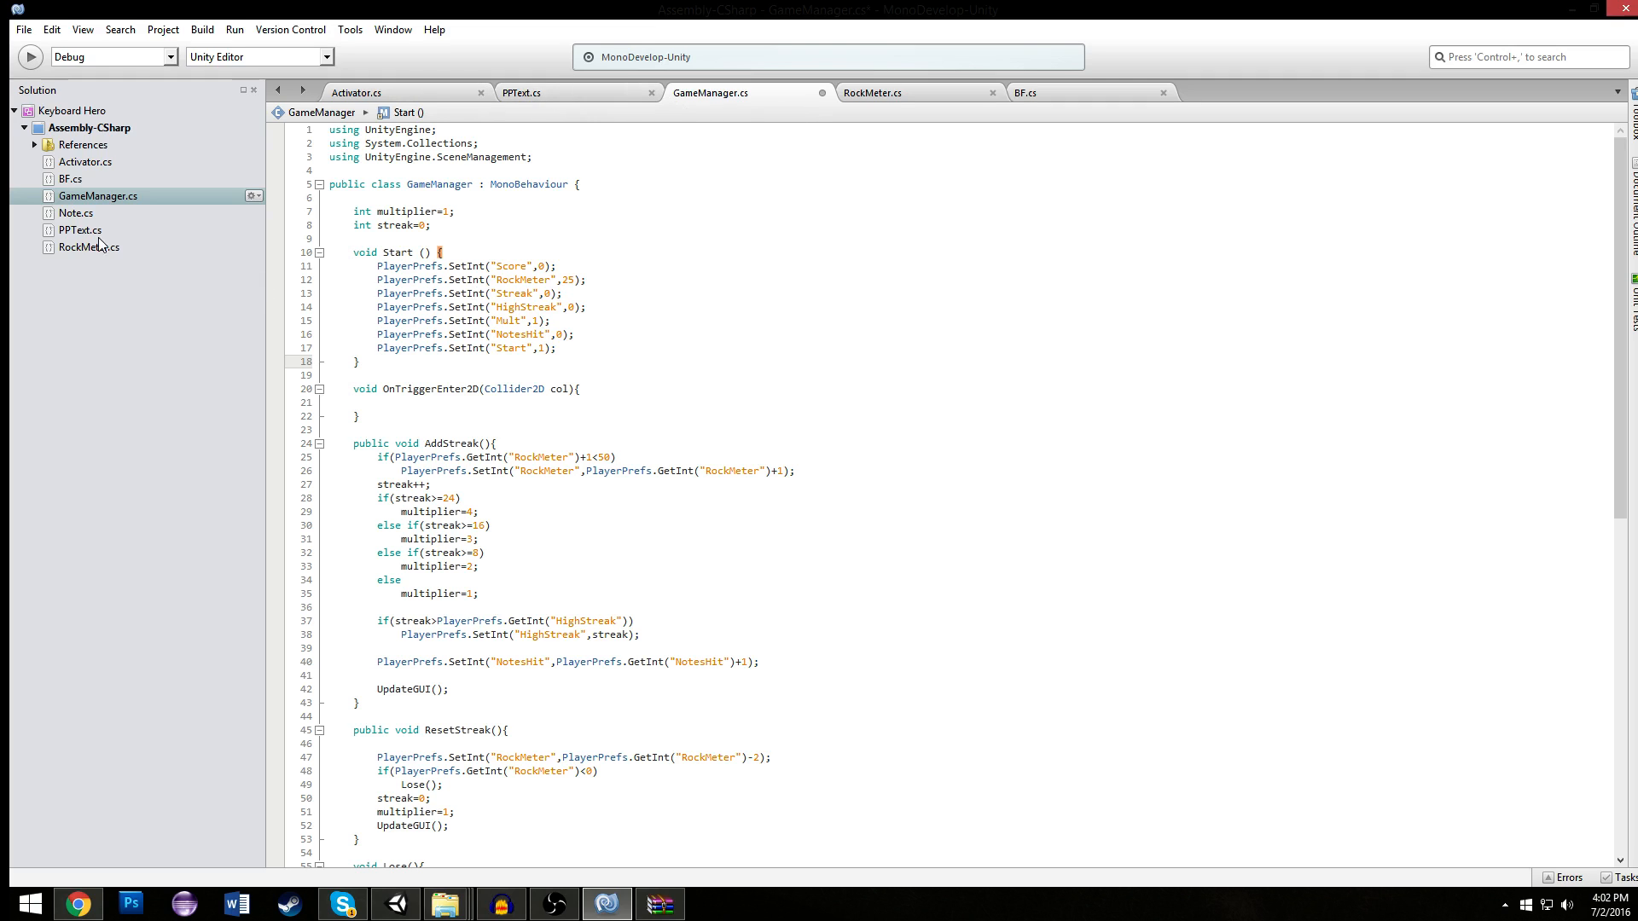
# - Open Note.cs, rename its Start method to Update, and save the script
pyautogui.click(69, 214)
pyautogui.doubleClick(66, 215)
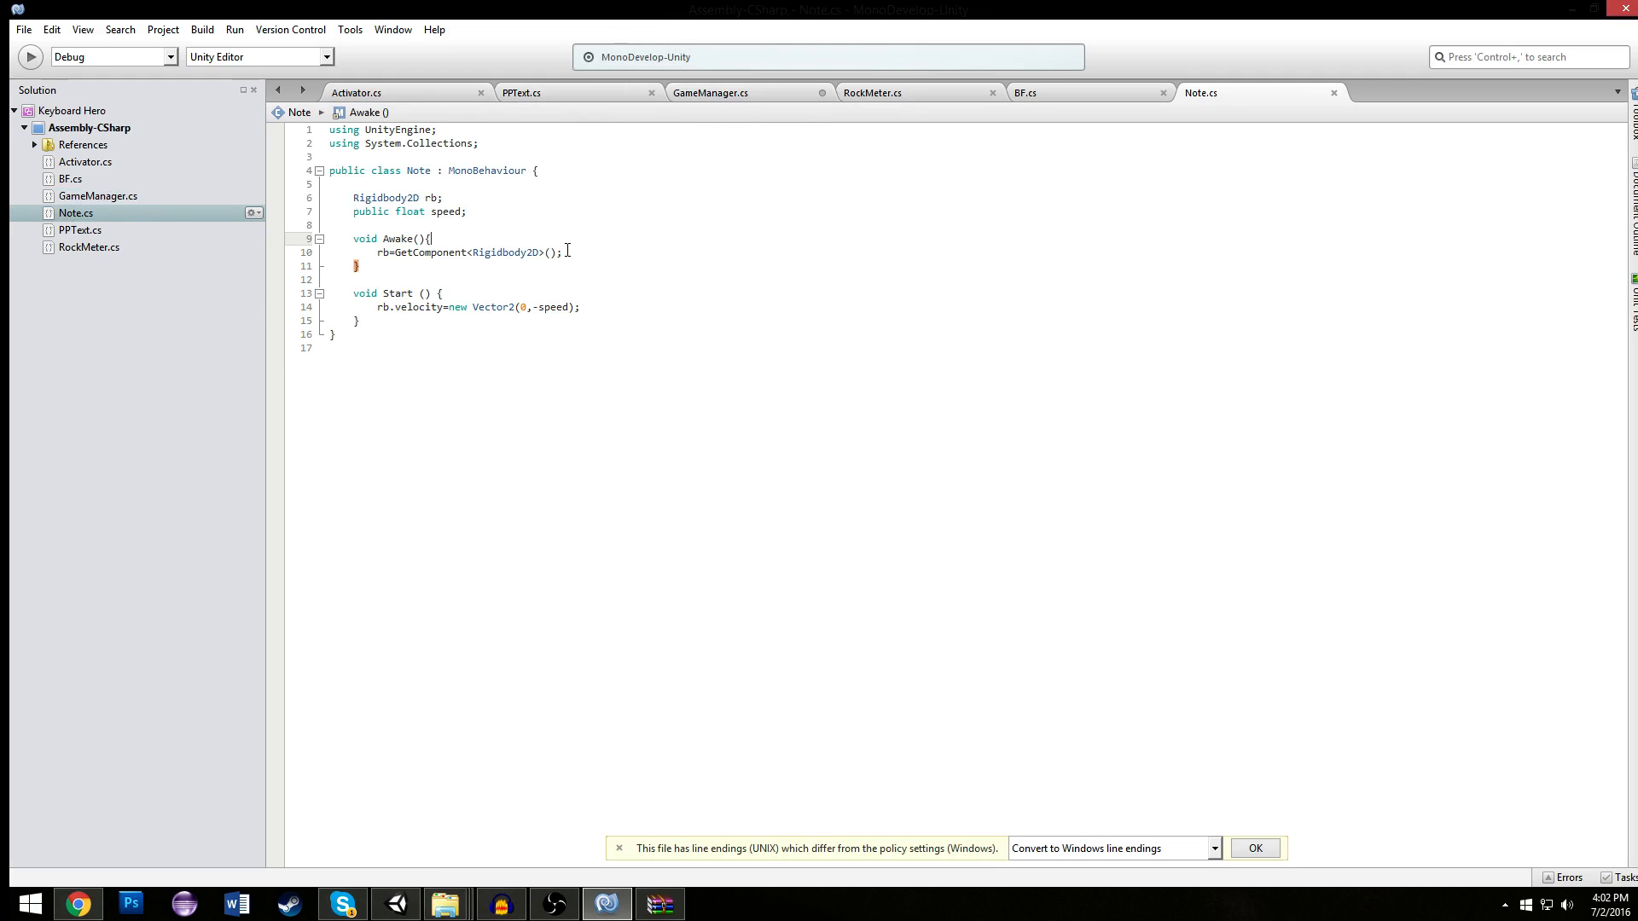
pyautogui.click(470, 295)
pyautogui.doubleClick(399, 293)
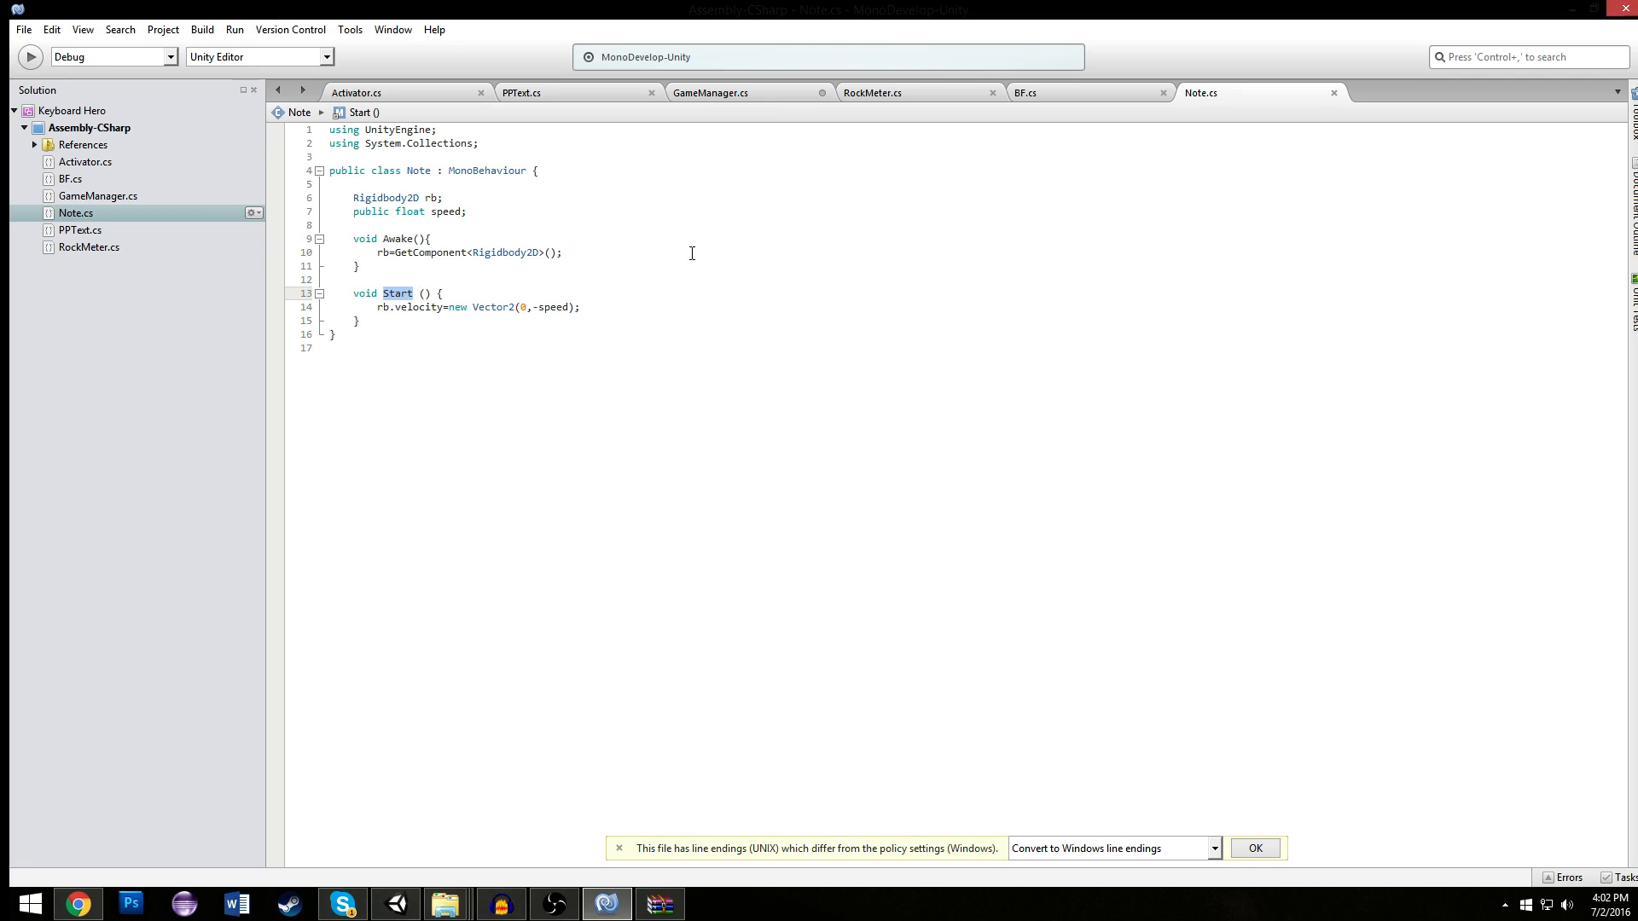
pyautogui.hotkey('ctrl', 'd')
pyautogui.hotkey('shift', 'u')
pyautogui.write('Up')
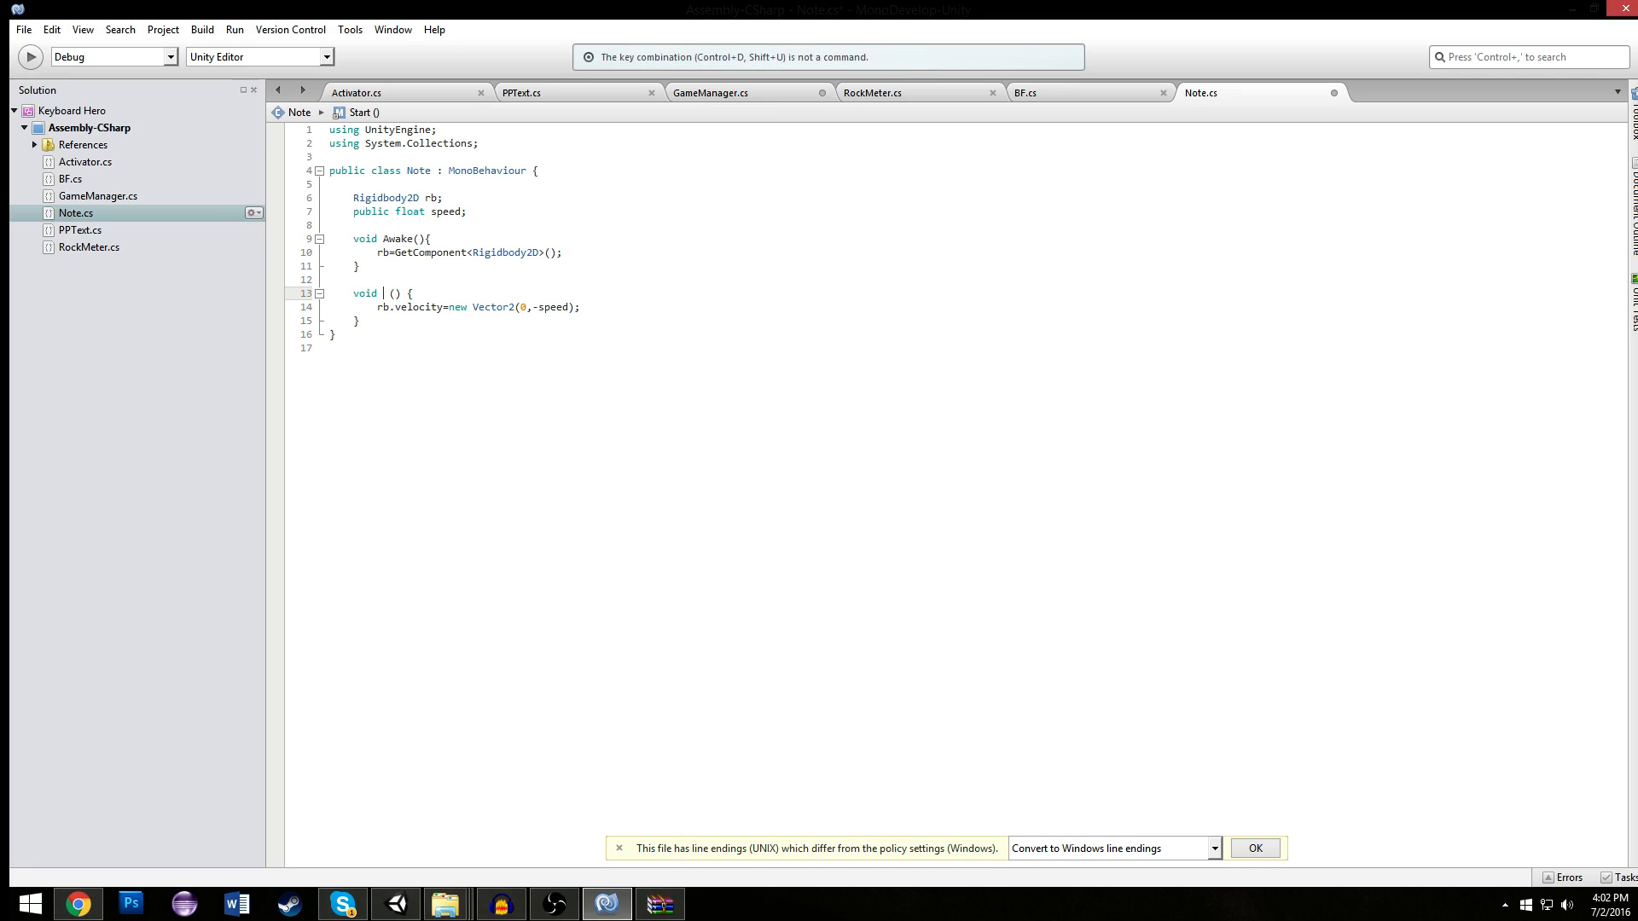
pyautogui.write('date')
pyautogui.hotkey('ctrl', 's')
# - Wrap the velocity assignment in Note.cs's Update in the condition if(PlayerPrefs.GetInt("Start")==1), indent it, and save
pyautogui.click(468, 294)
pyautogui.doubleClick(400, 294)
pyautogui.click(553, 294)
pyautogui.press('Return')
pyautogui.write('if(')
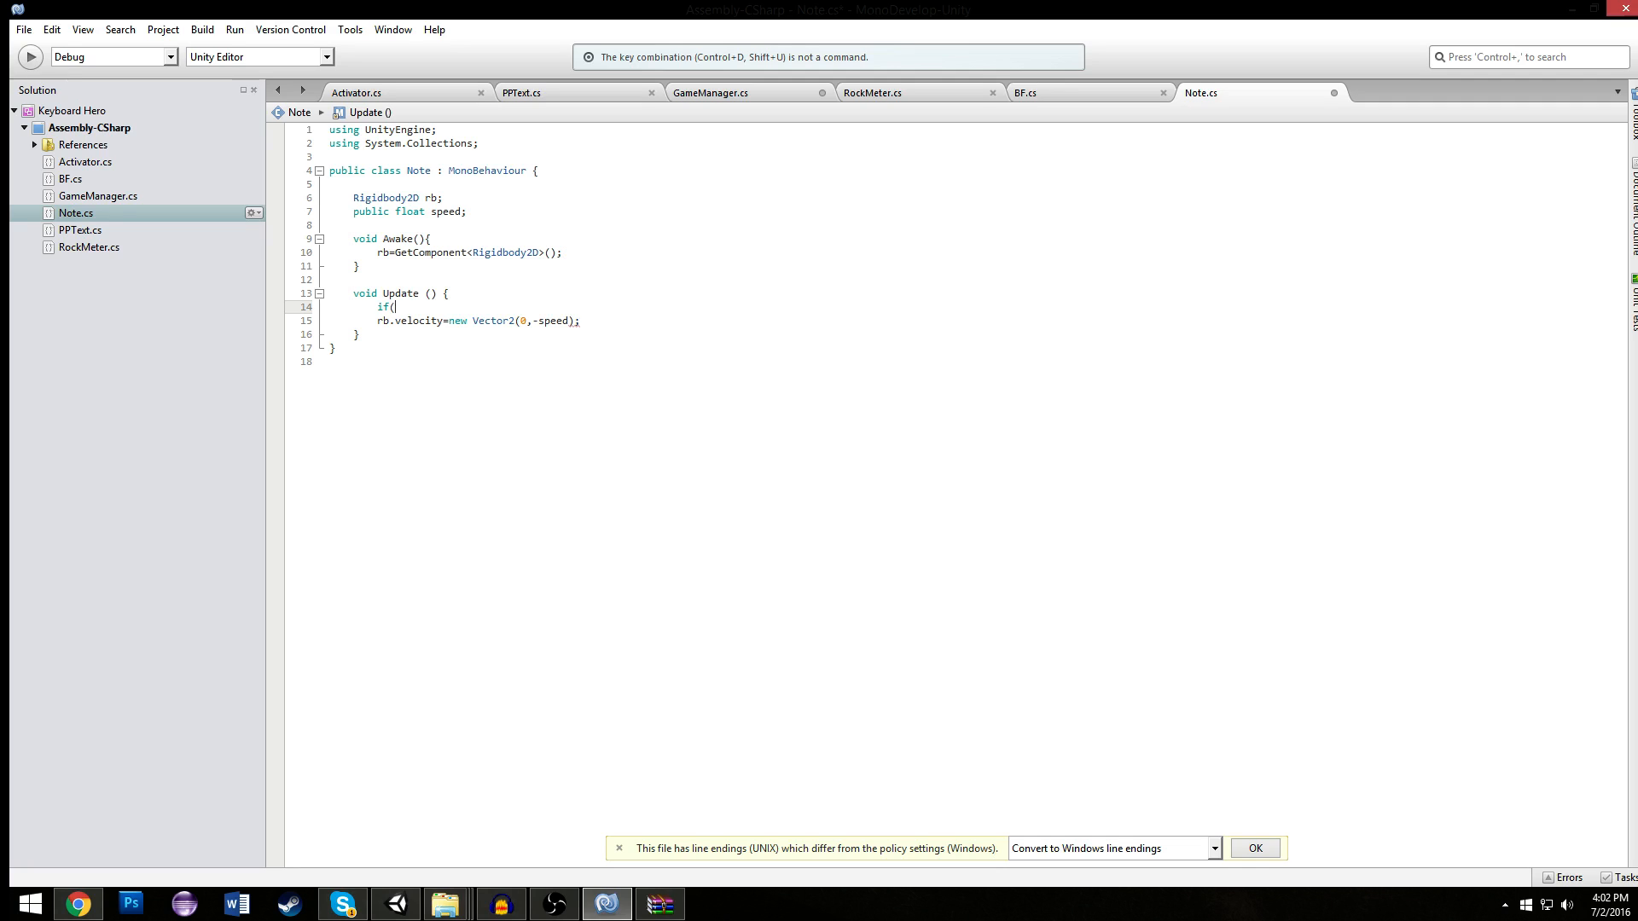
pyautogui.write('PP')
pyautogui.press('Up')
pyautogui.press('Up')
pyautogui.write('.get')
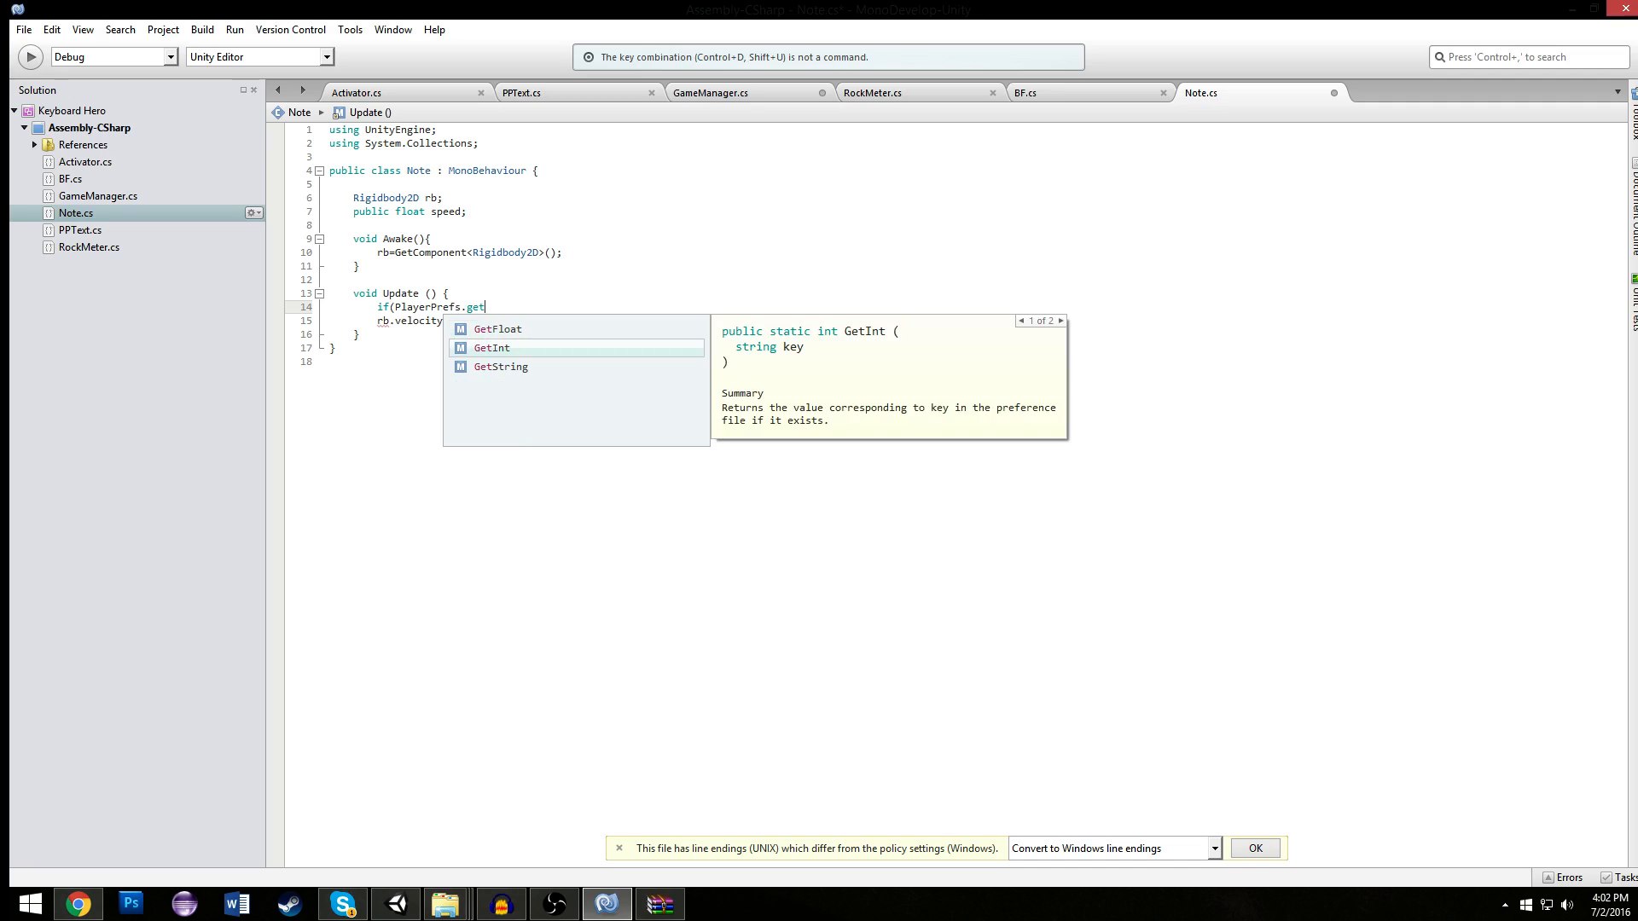
pyautogui.write('("')
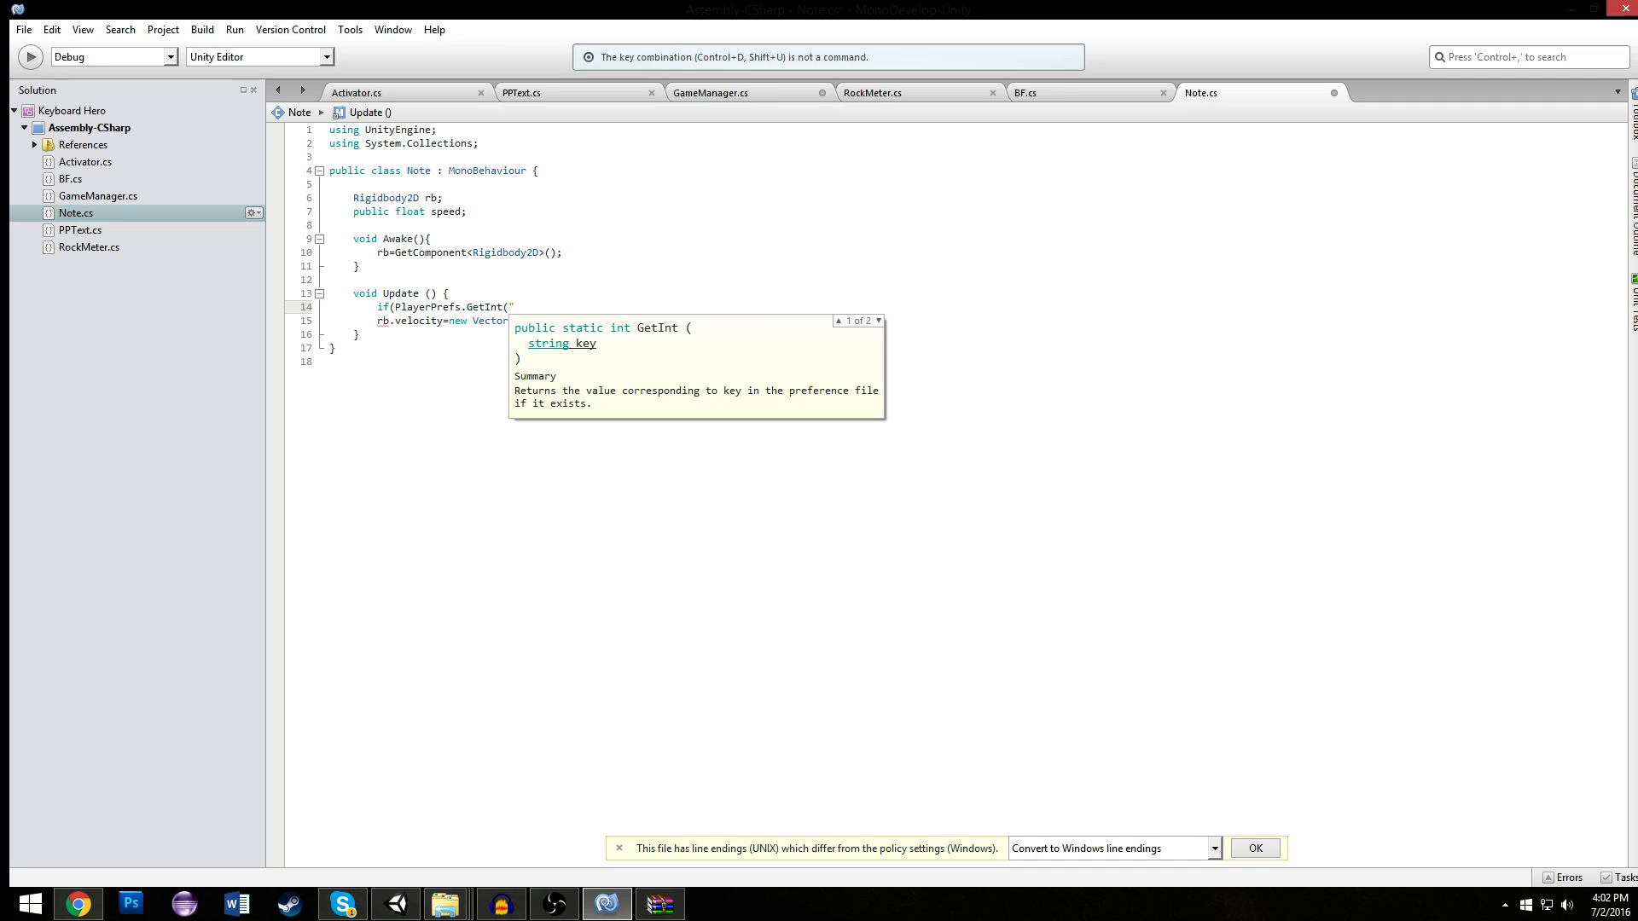
pyautogui.write('Start")==1')
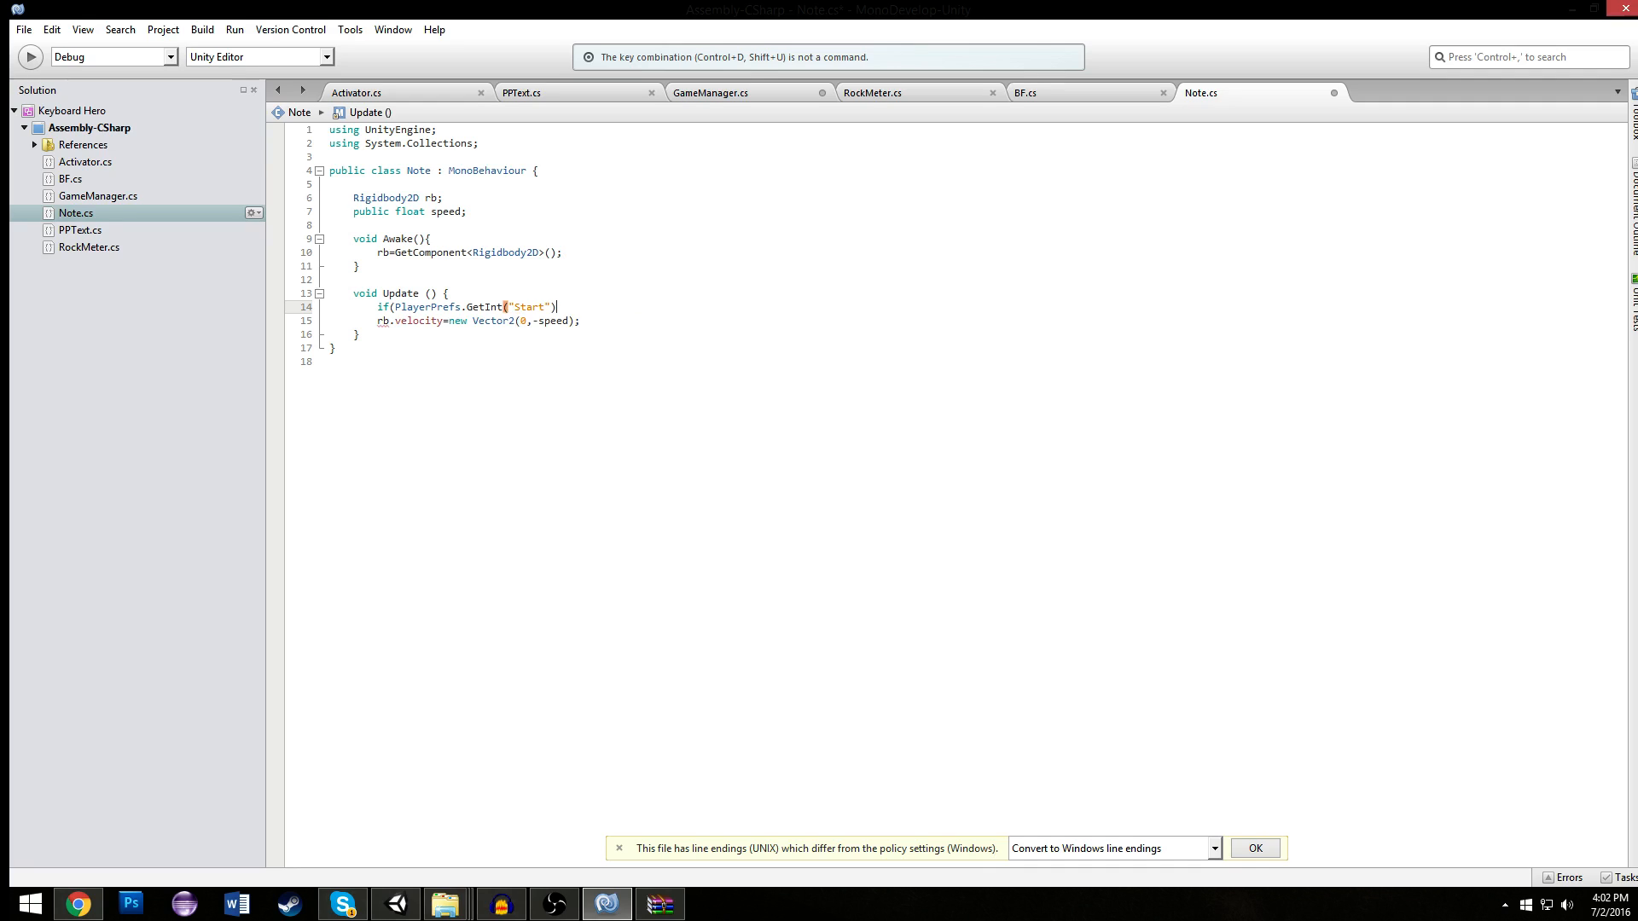
pyautogui.write(')')
pyautogui.click(377, 321)
pyautogui.press('Tab')
pyautogui.click(640, 307)
pyautogui.hotkey('ctrl', 's')
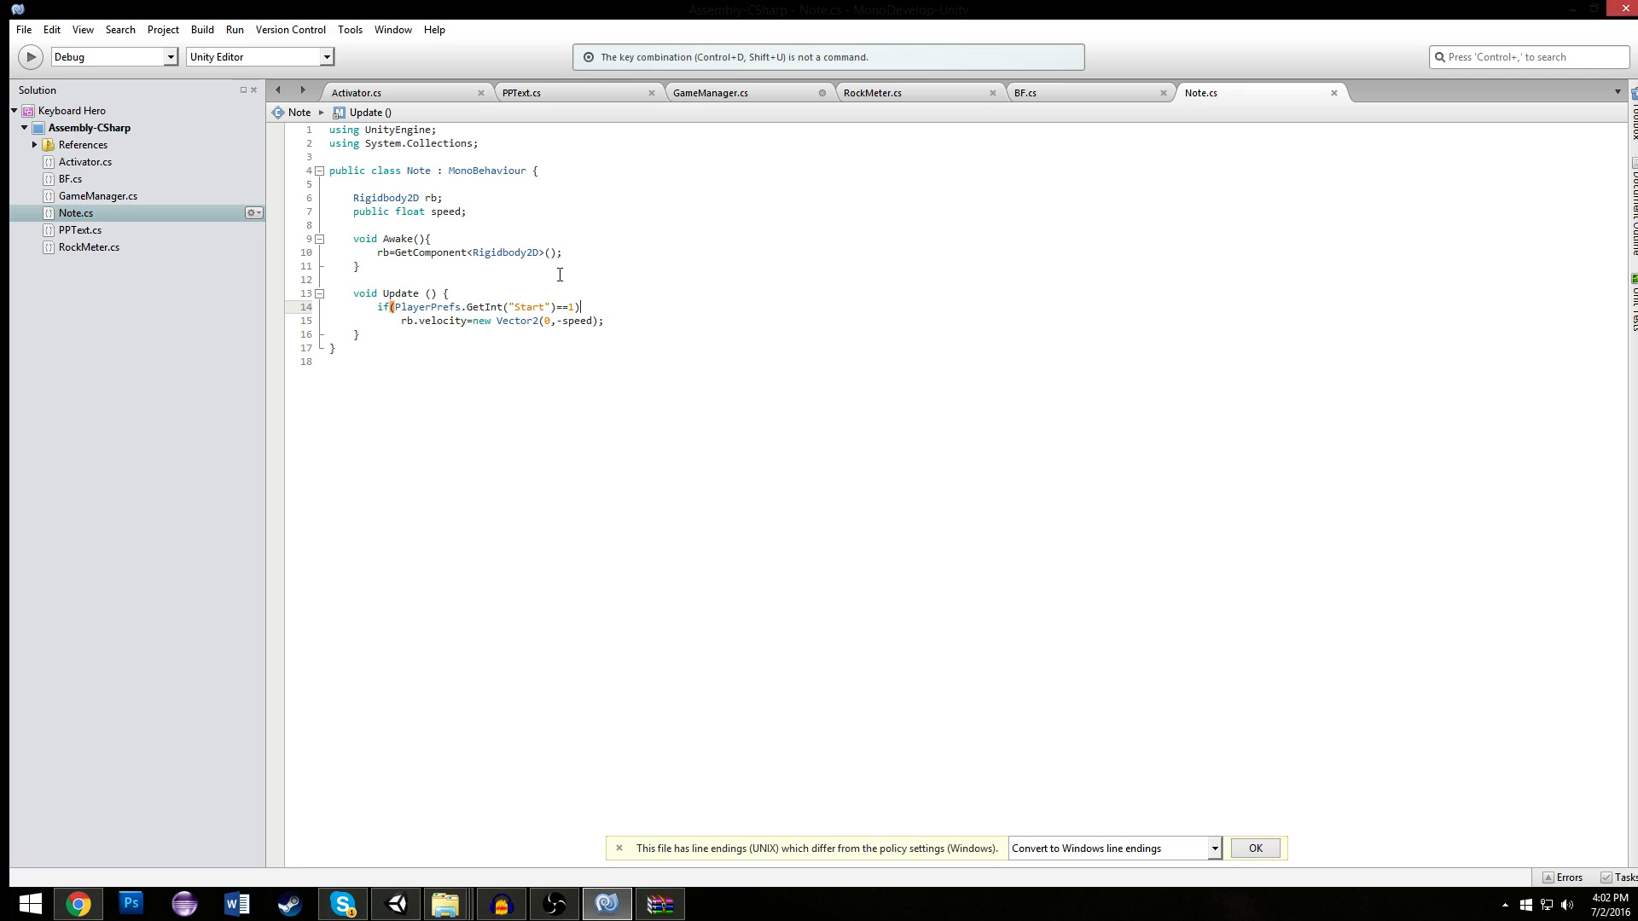
# - Declare bool called in Note.cs, enclose the if body in braces with called=true; after the velocity line, and save
pyautogui.write('{')
pyautogui.click(523, 211)
pyautogui.press('Return')
pyautogui.write('bool ')
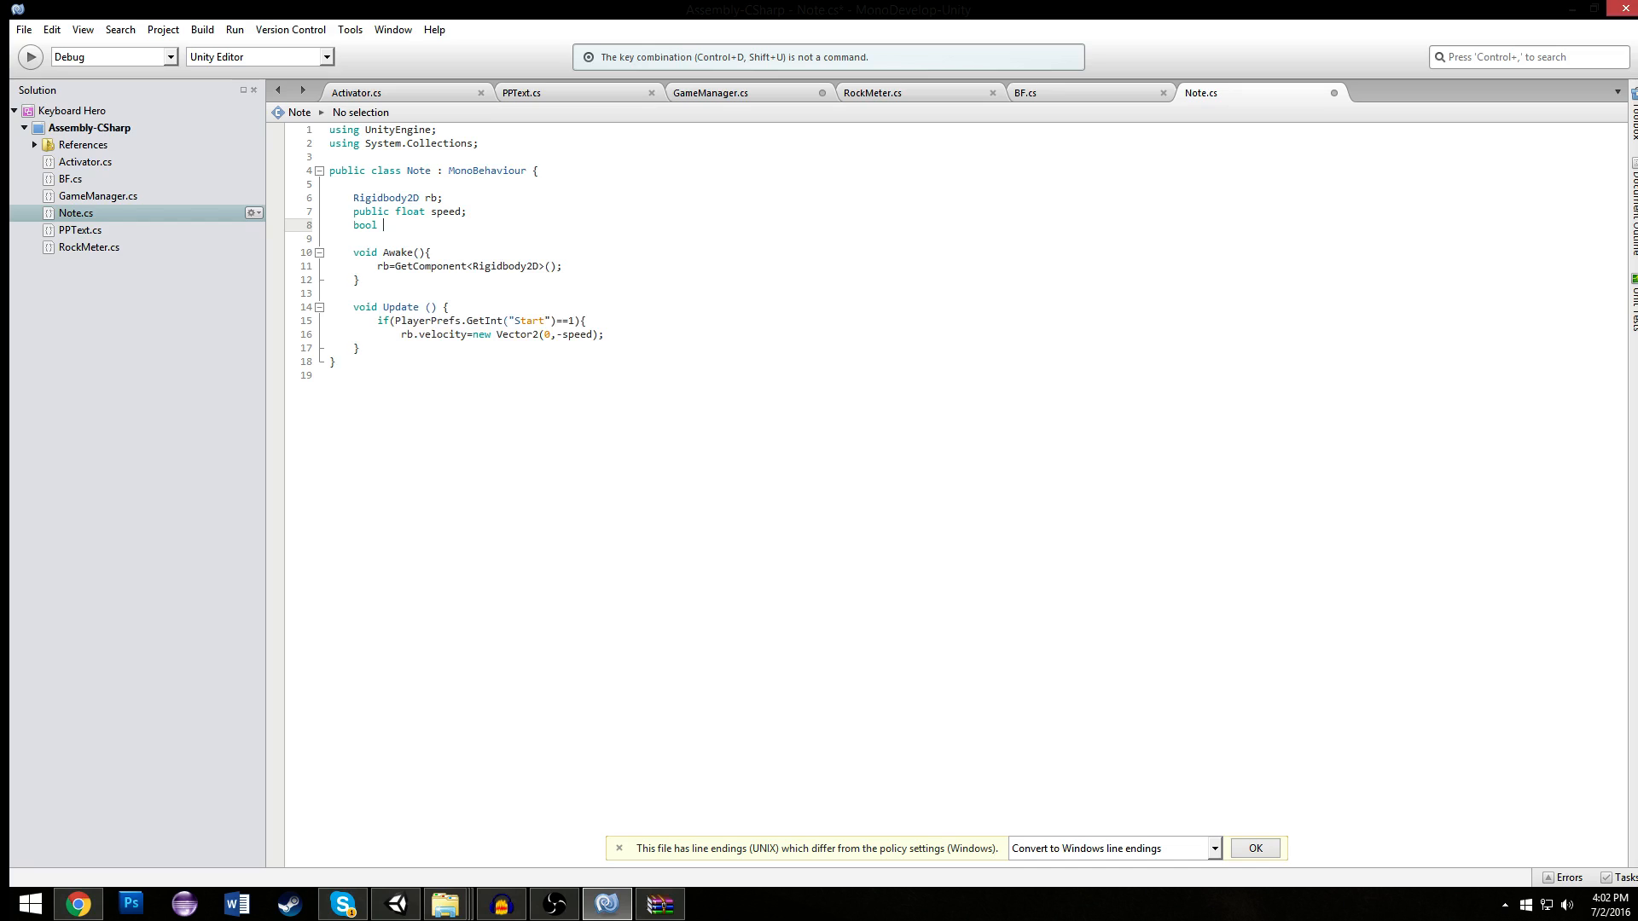
pyautogui.write('called;')
pyautogui.click(625, 334)
pyautogui.press('Return')
pyautogui.write('}')
pyautogui.press('Left')
pyautogui.press('Return')
pyautogui.press('Up')
pyautogui.write('called=true;')
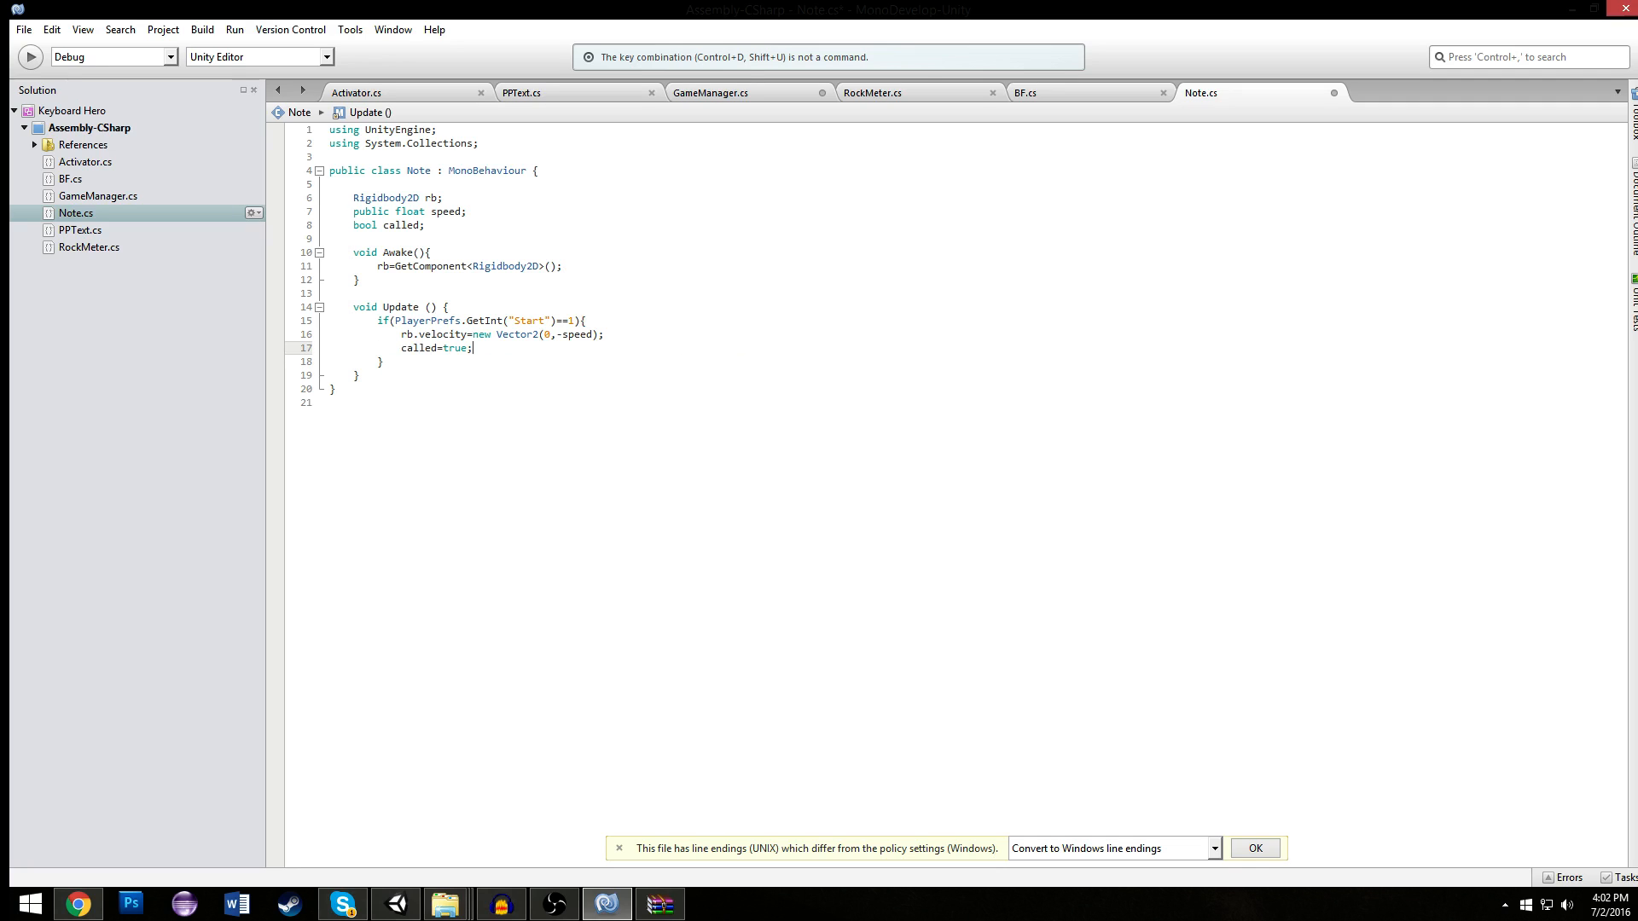
pyautogui.hotkey('ctrl', 's')
# - Initialize called to false, extend the if condition in Note.cs with &&called, and save
pyautogui.click(420, 224)
pyautogui.write('=false;')
pyautogui.press('BackSpace')
pyautogui.click(575, 320)
pyautogui.write('&&called')
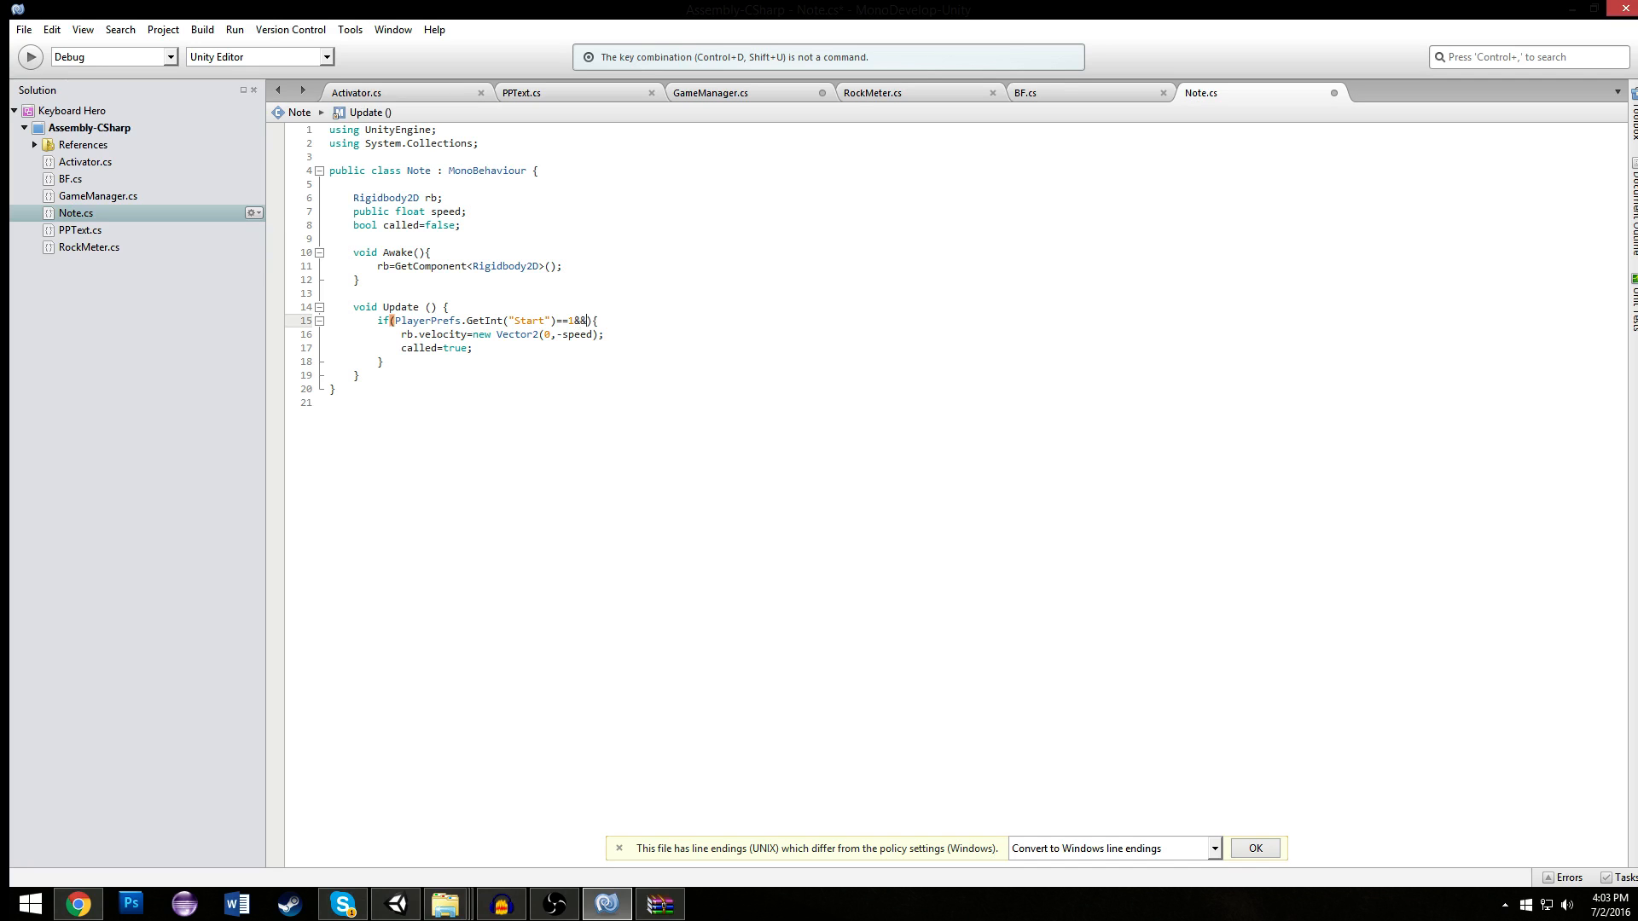
pyautogui.click(608, 268)
pyautogui.hotkey('ctrl', 's')
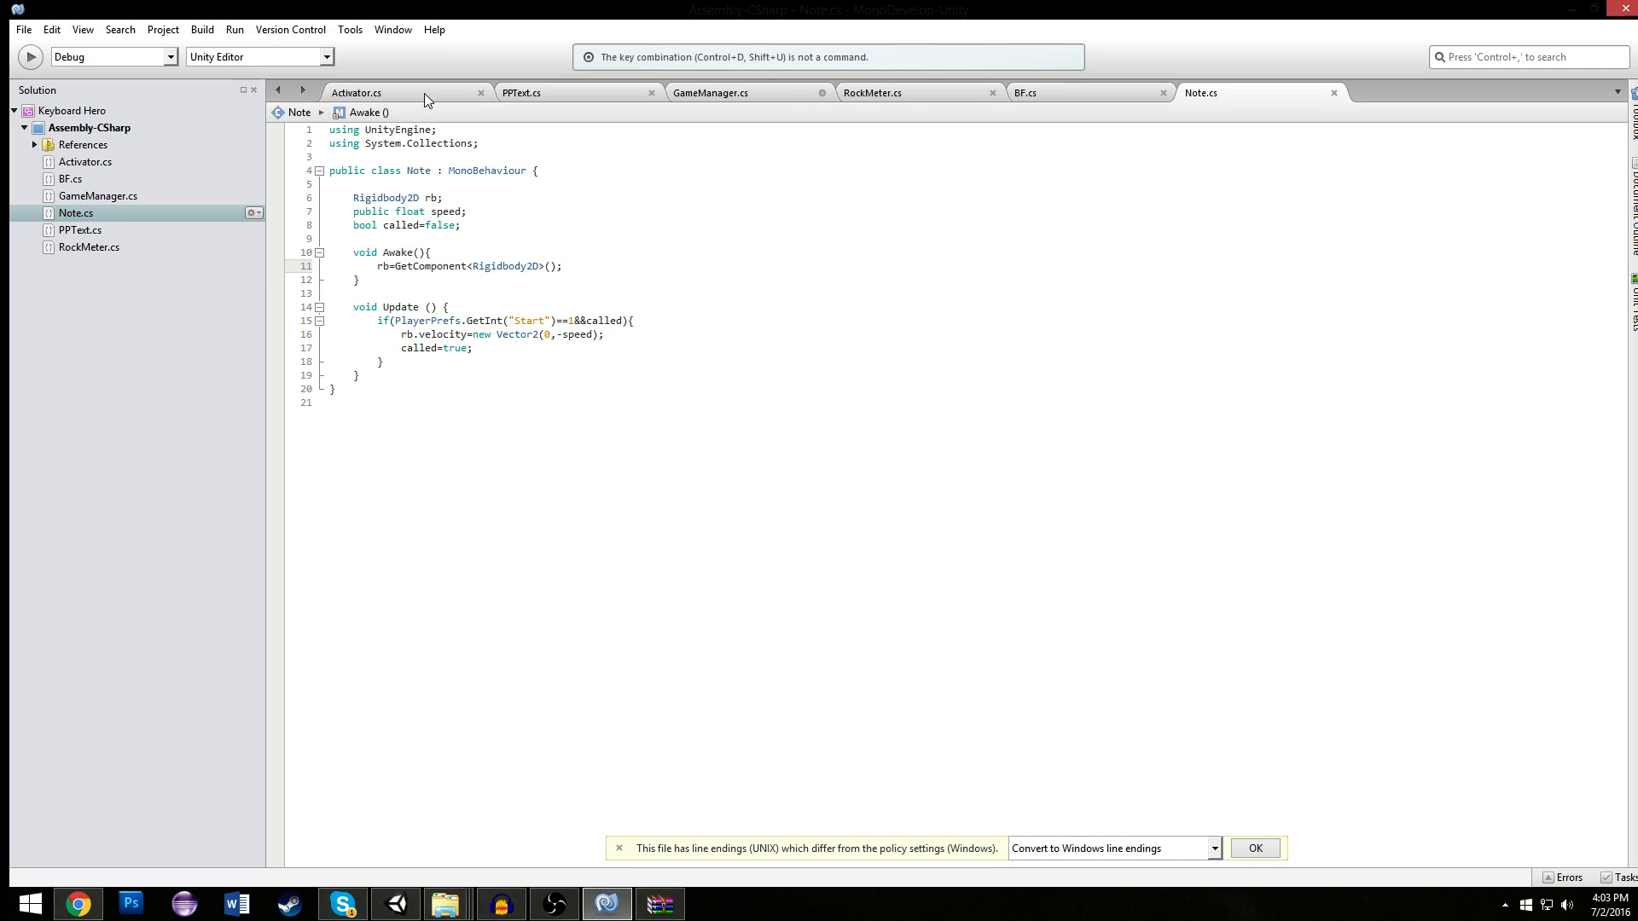
# - Switch to Unity and turn off Play On Awake on the Song of Storms object's Audio Source
pyautogui.click(395, 906)
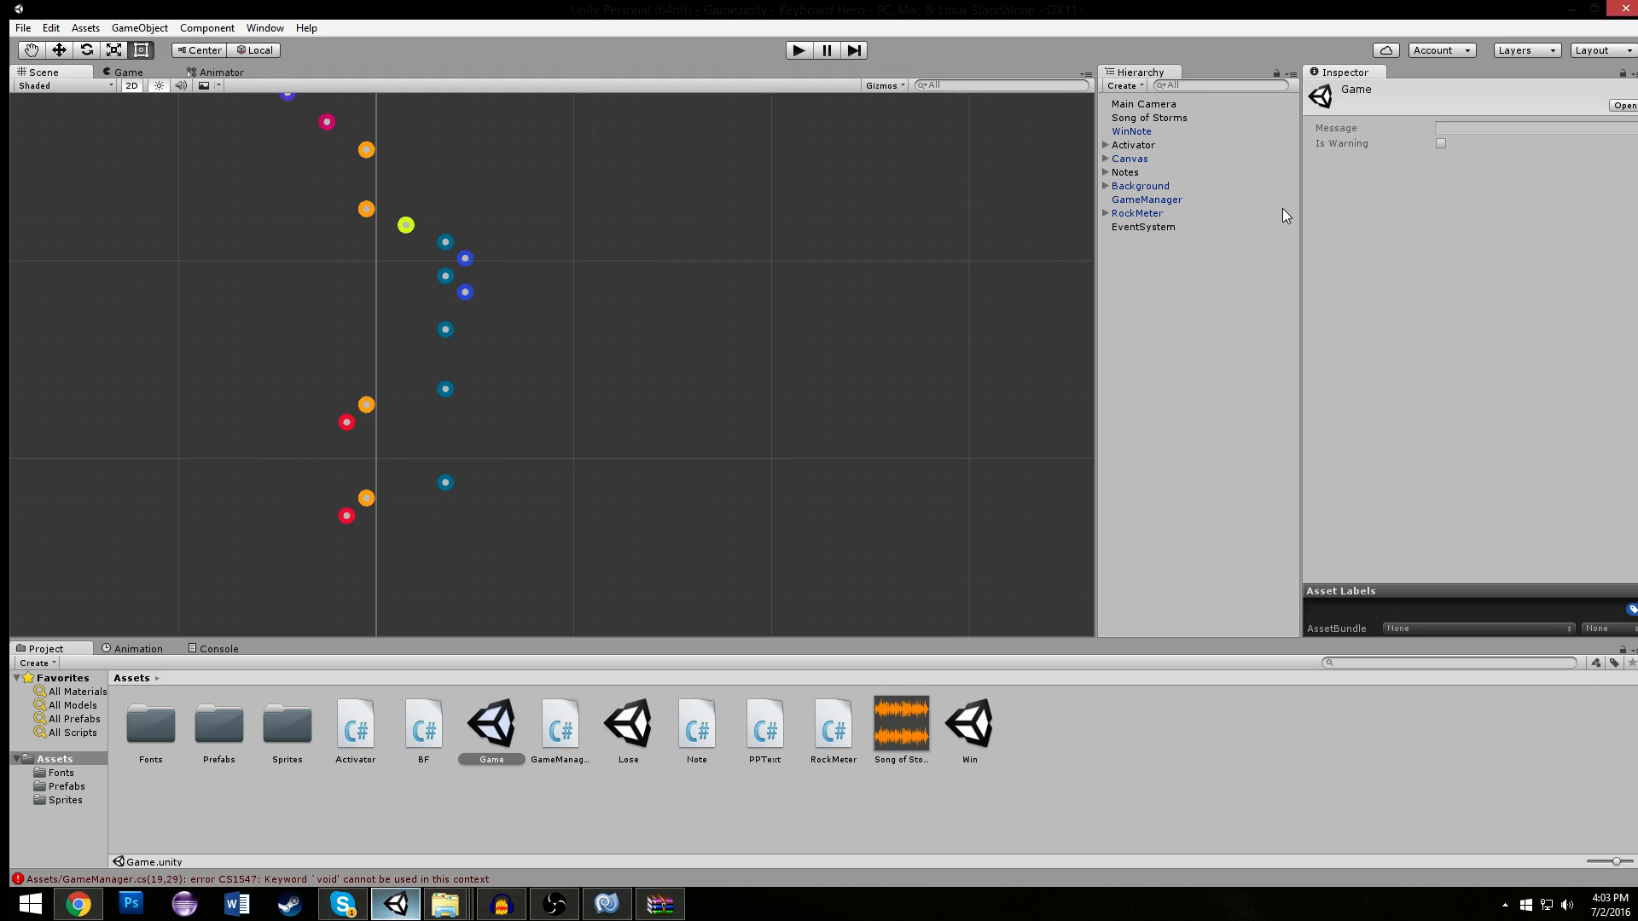
pyautogui.click(1174, 215)
pyautogui.click(1182, 187)
pyautogui.click(1181, 172)
pyautogui.click(1177, 187)
pyautogui.click(1156, 133)
pyautogui.click(1154, 146)
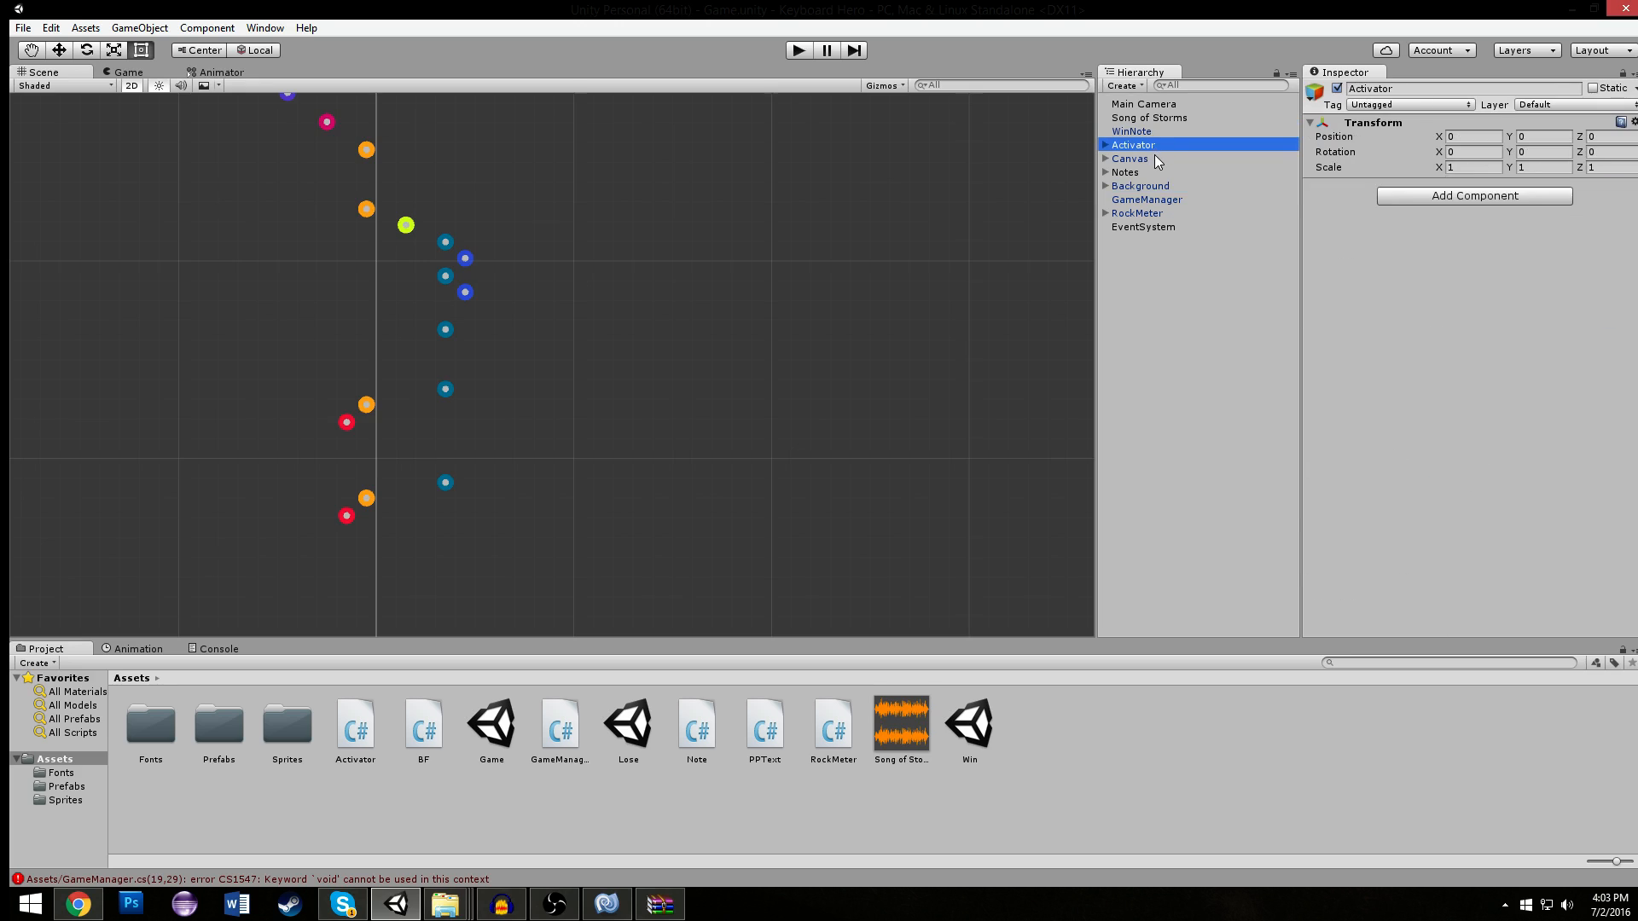
pyautogui.click(1153, 159)
pyautogui.click(1159, 117)
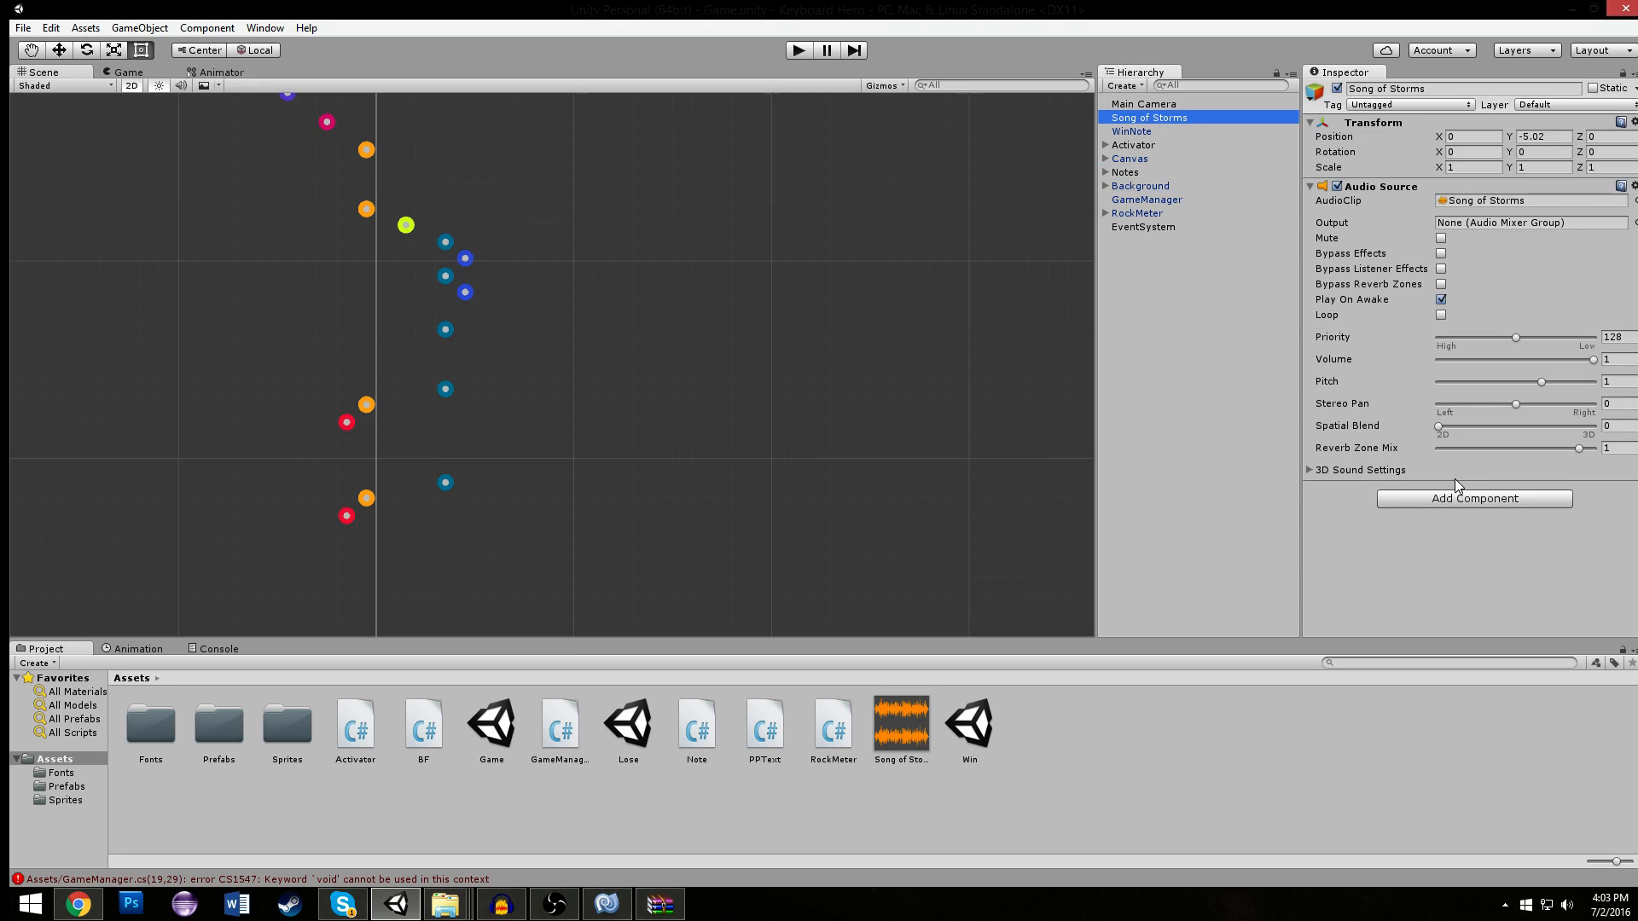
pyautogui.click(1452, 498)
pyautogui.click(1441, 298)
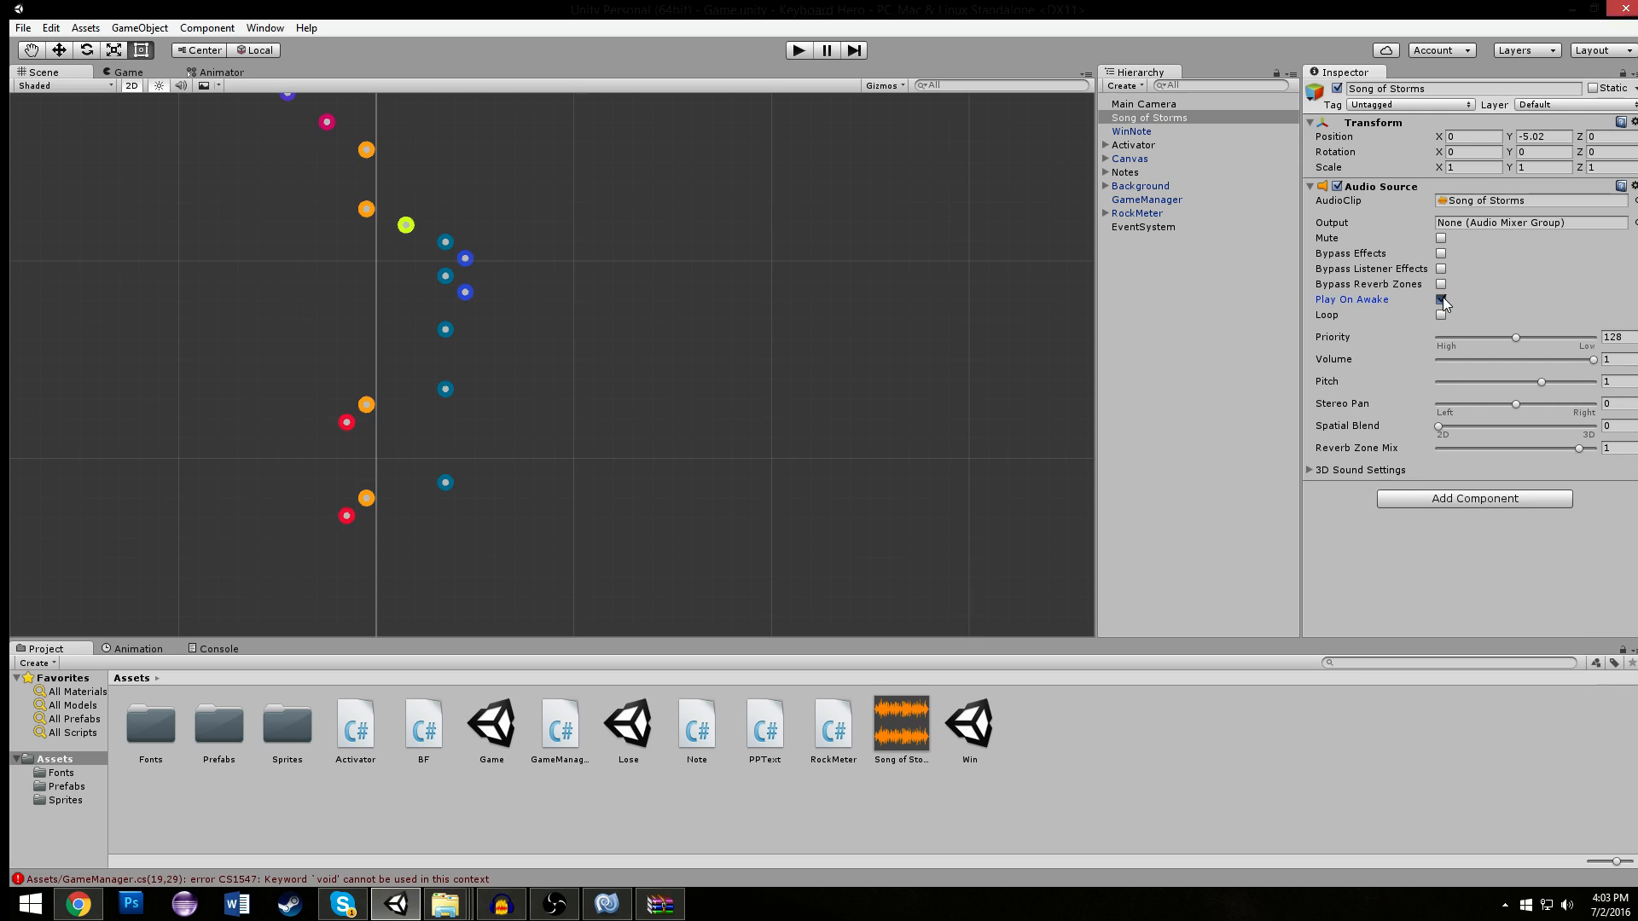
# - Add a new script component named MusicManager to the Song of Storms object
pyautogui.click(1422, 501)
pyautogui.scroll(-2, 1467, 779)
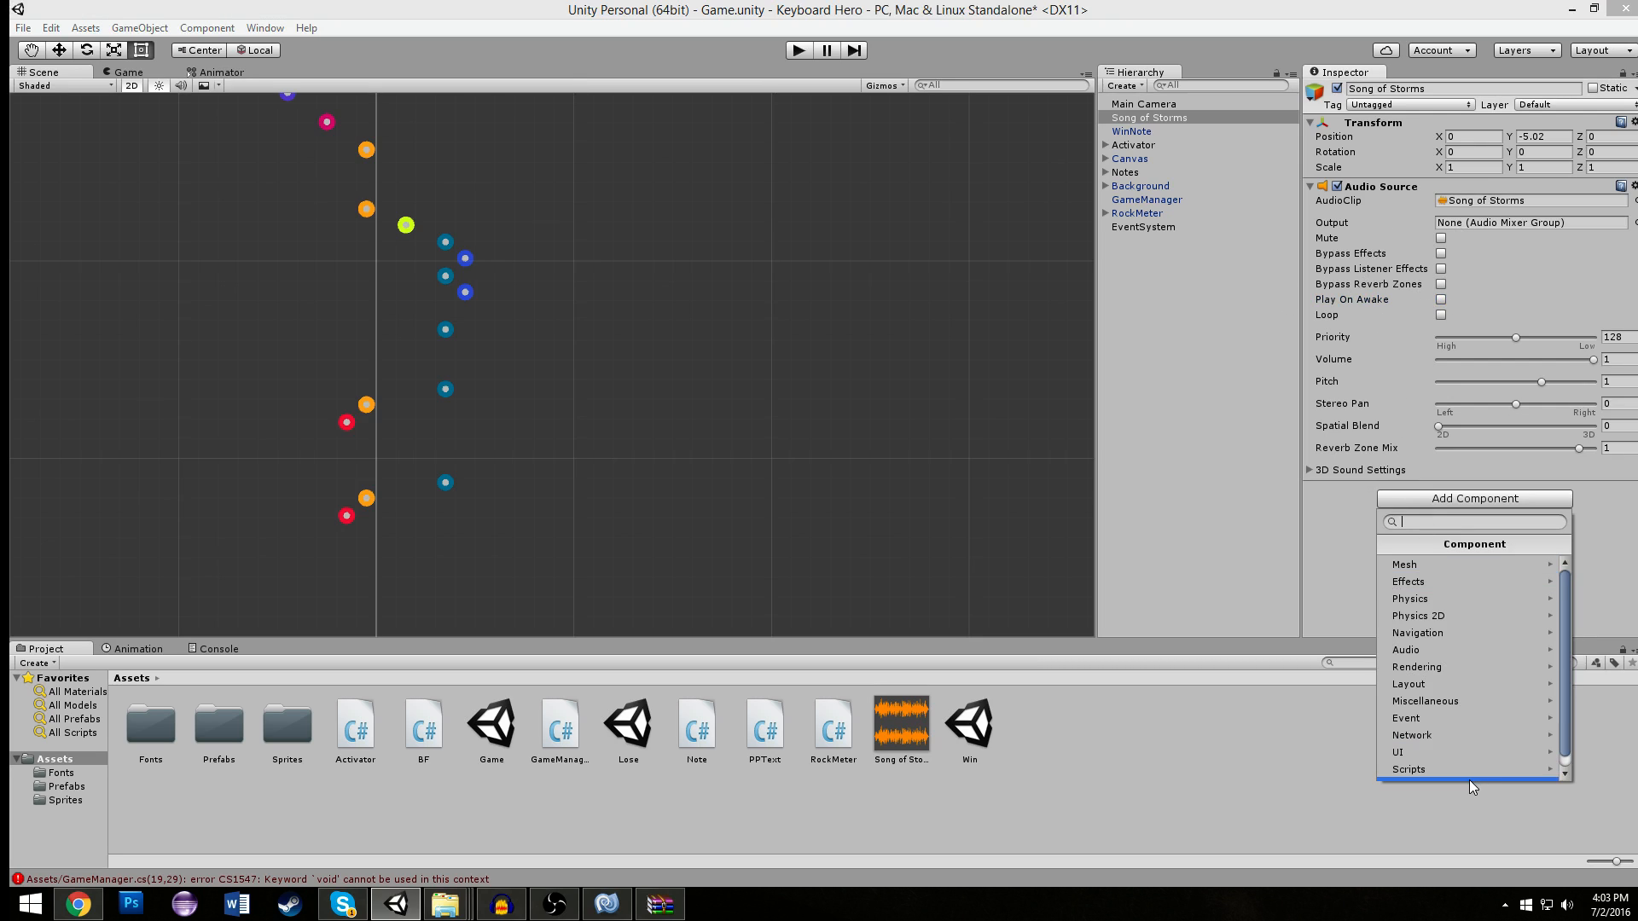
pyautogui.click(1456, 773)
pyautogui.write('MusicManager')
pyautogui.press('Return')
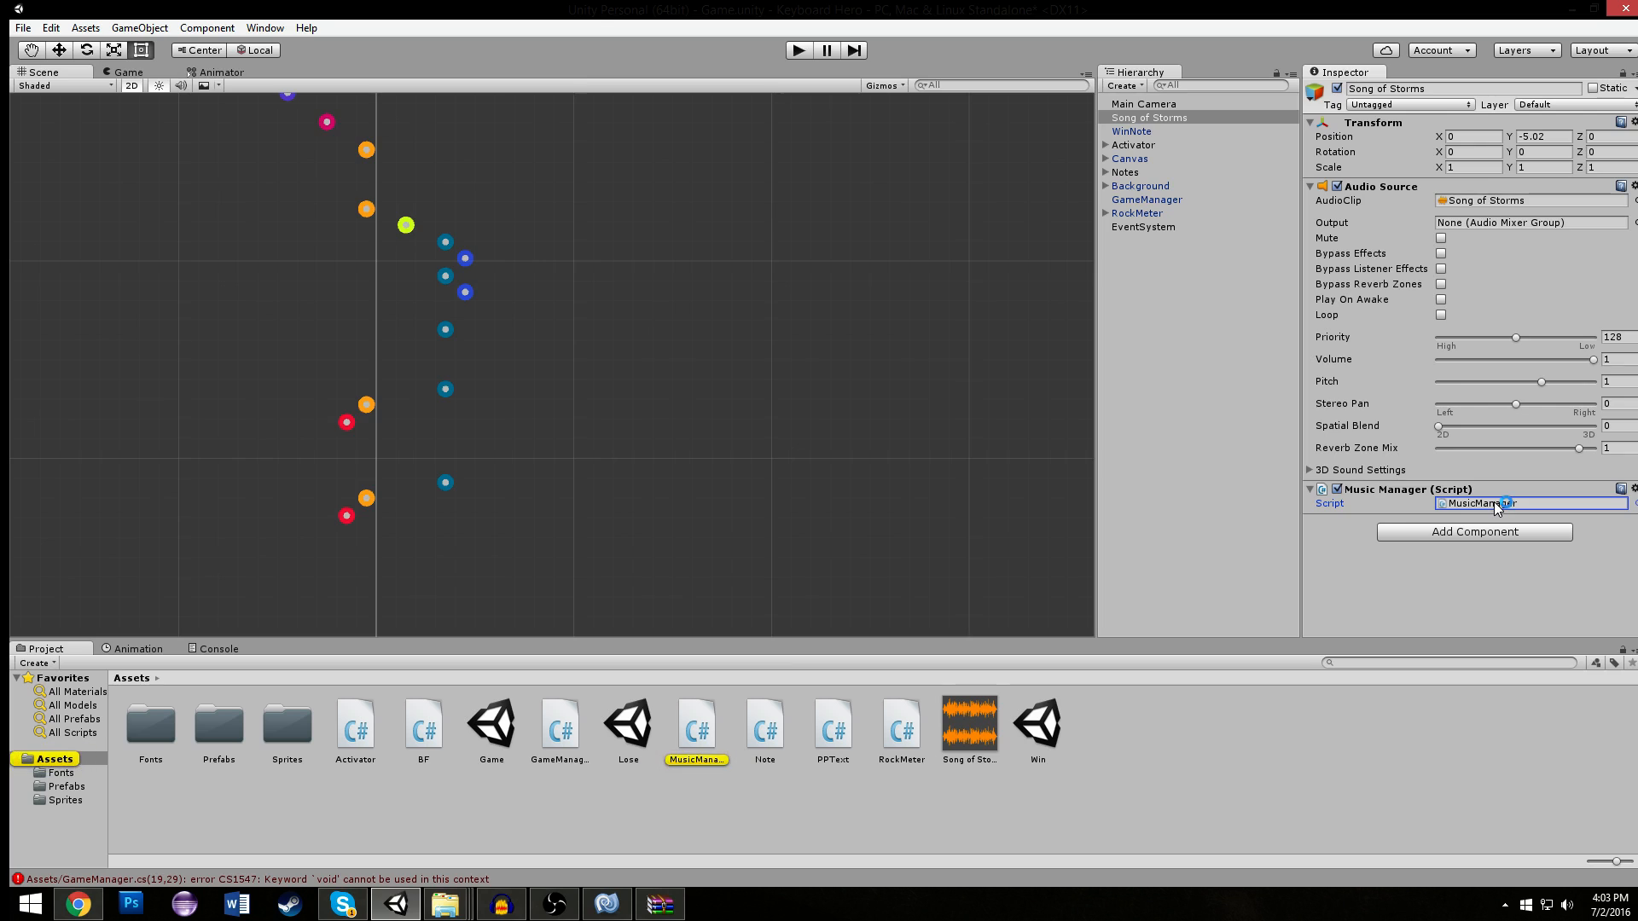
# - Switch to MonoDevelop and check the Start, Lose and Win methods in GameManager.cs
pyautogui.moveTo(615, 911)
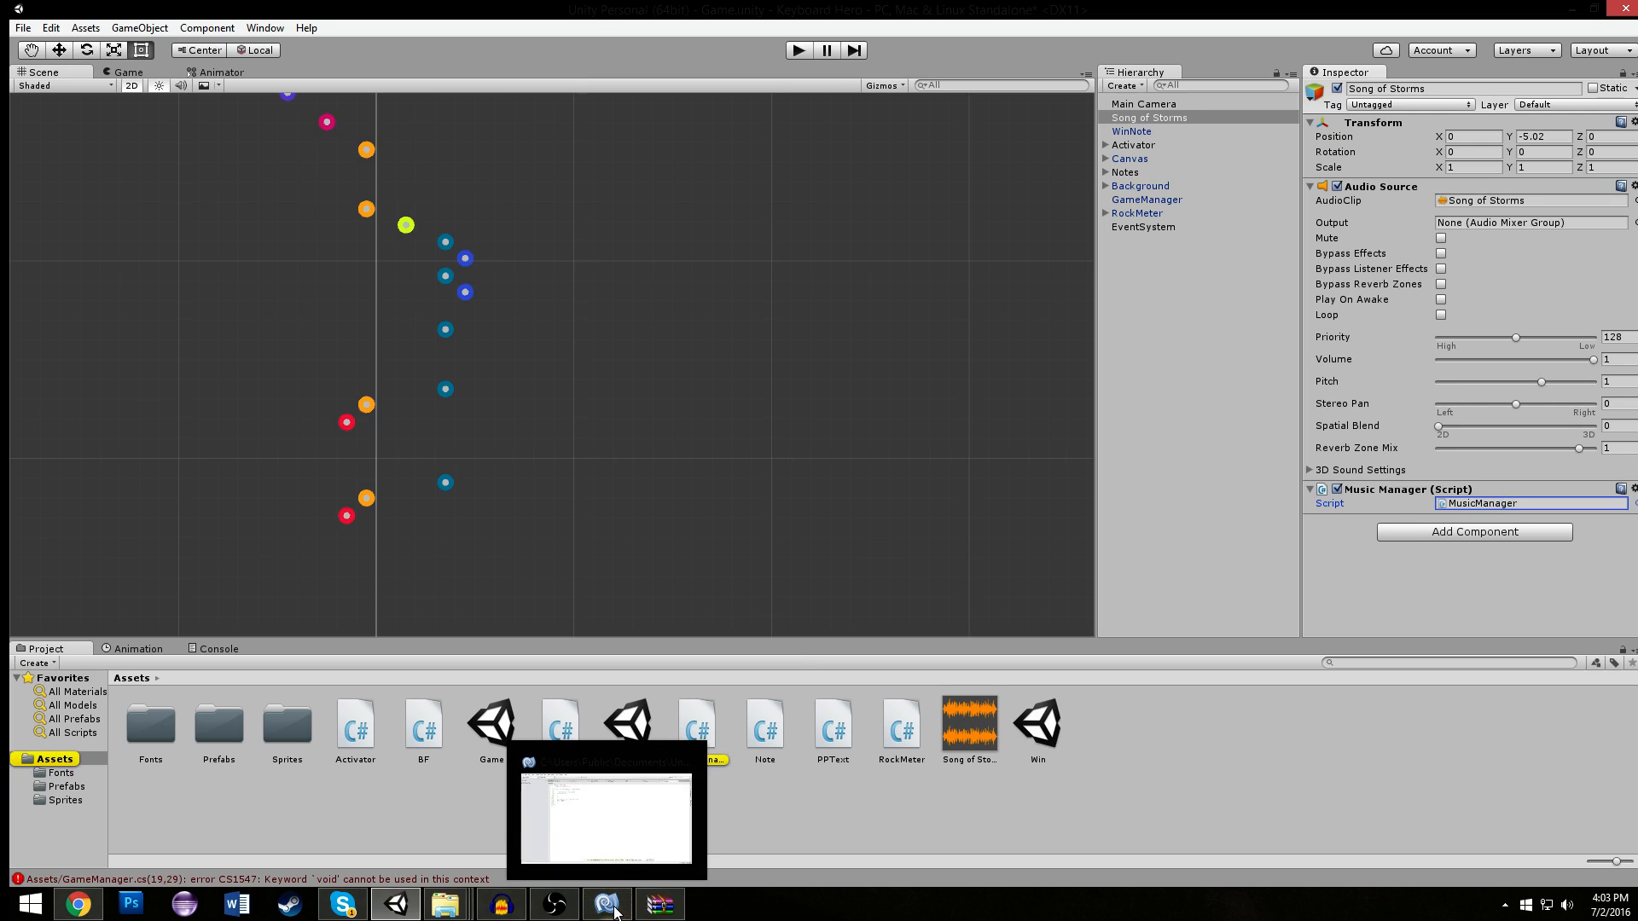
pyautogui.click(606, 818)
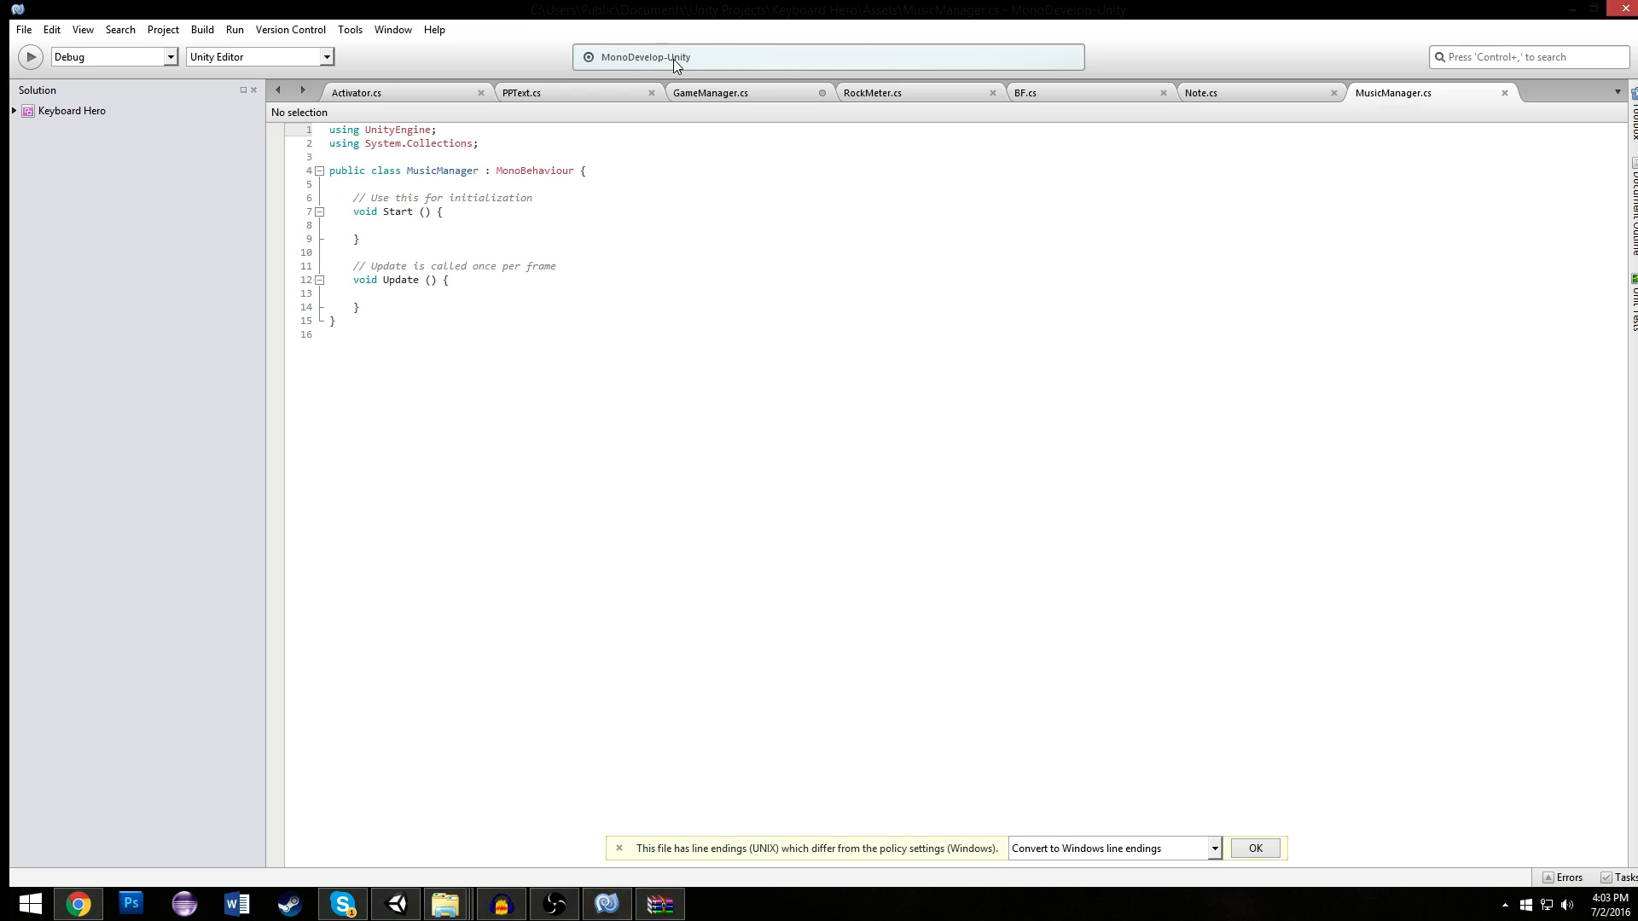
pyautogui.click(740, 93)
pyautogui.scroll(-2, 530, 398)
pyautogui.scroll(1, 378, 354)
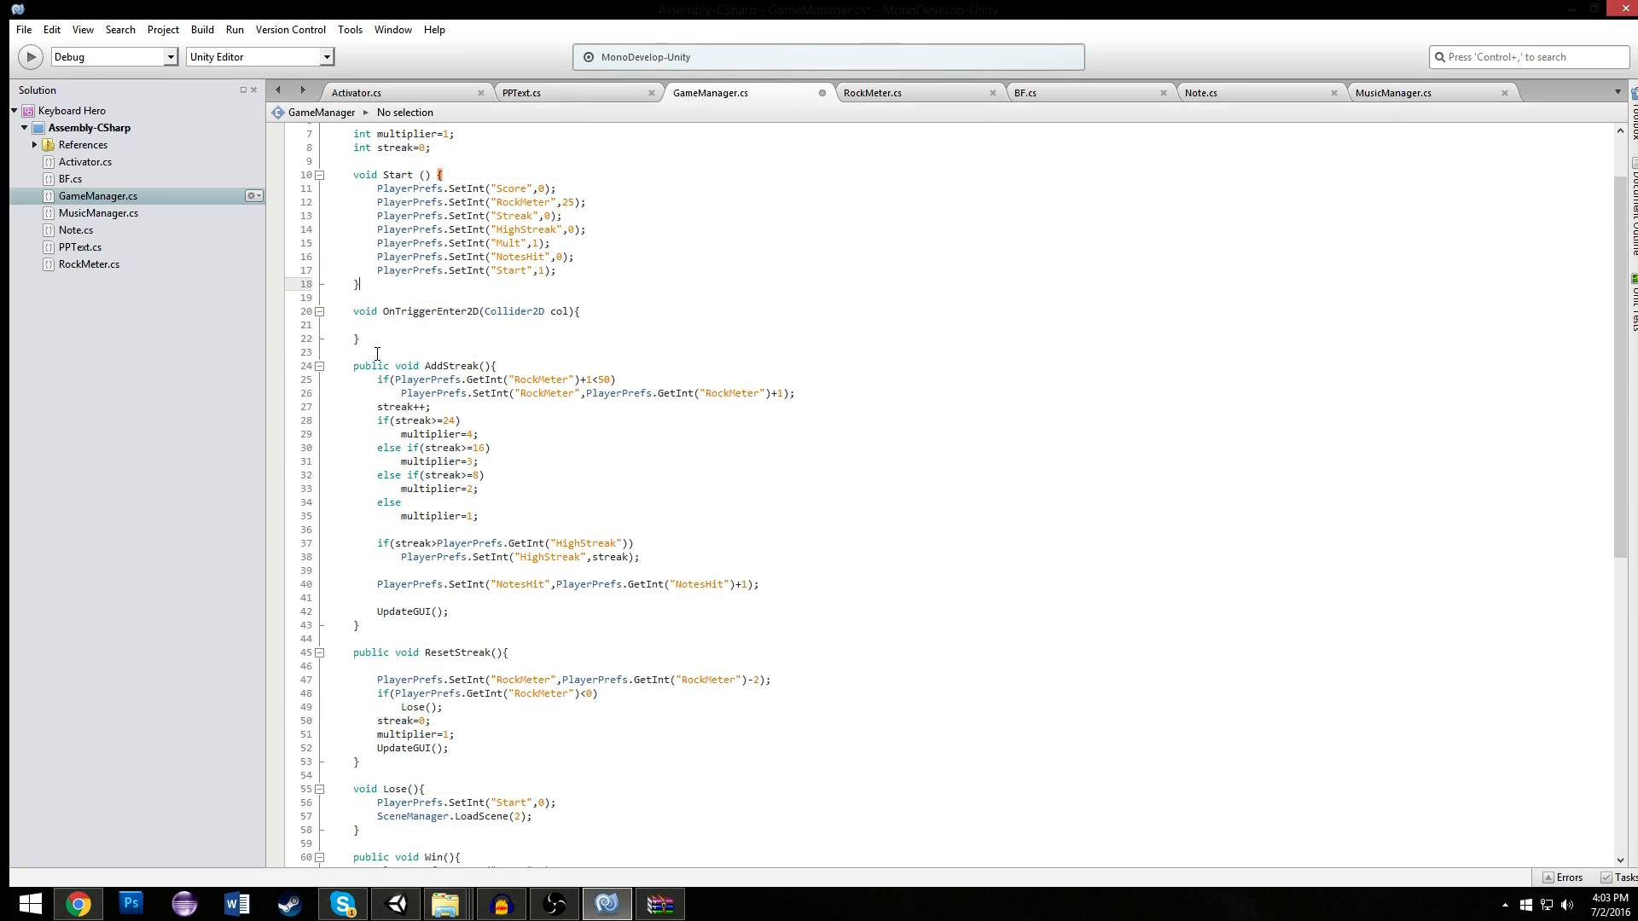
pyautogui.scroll(2, 378, 354)
pyautogui.click(459, 371)
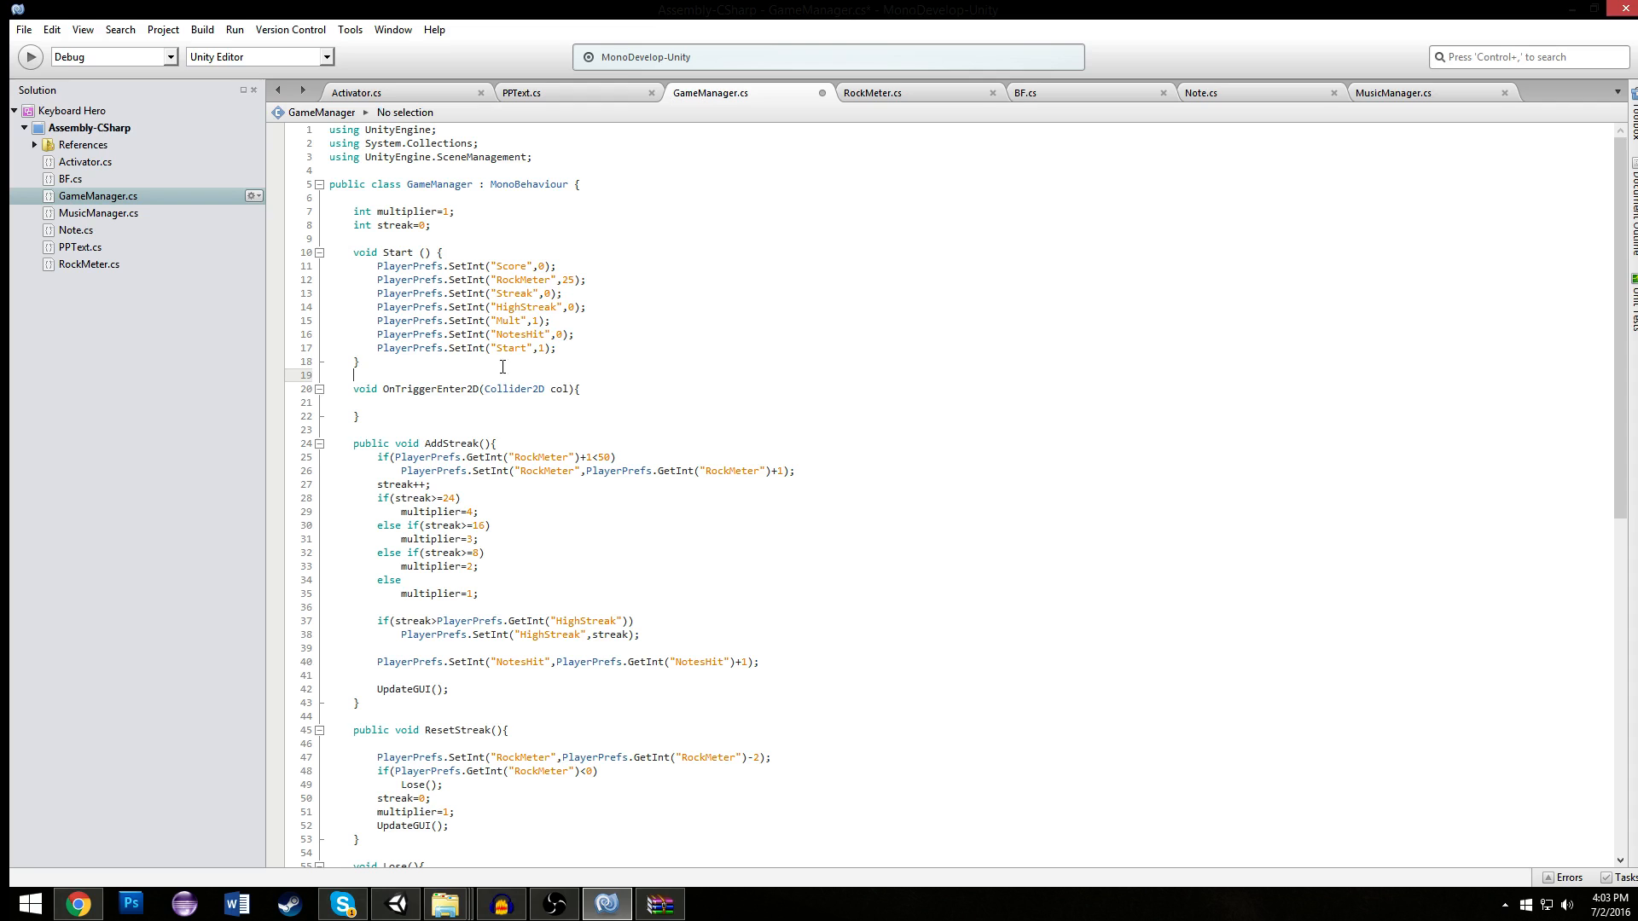
# - Delete the Start method and the template comments from MusicManager.cs, keeping the empty Update method
pyautogui.click(1457, 93)
pyautogui.click(567, 197)
pyautogui.tripleClick(567, 197)
pyautogui.press('Delete')
pyautogui.click(482, 207)
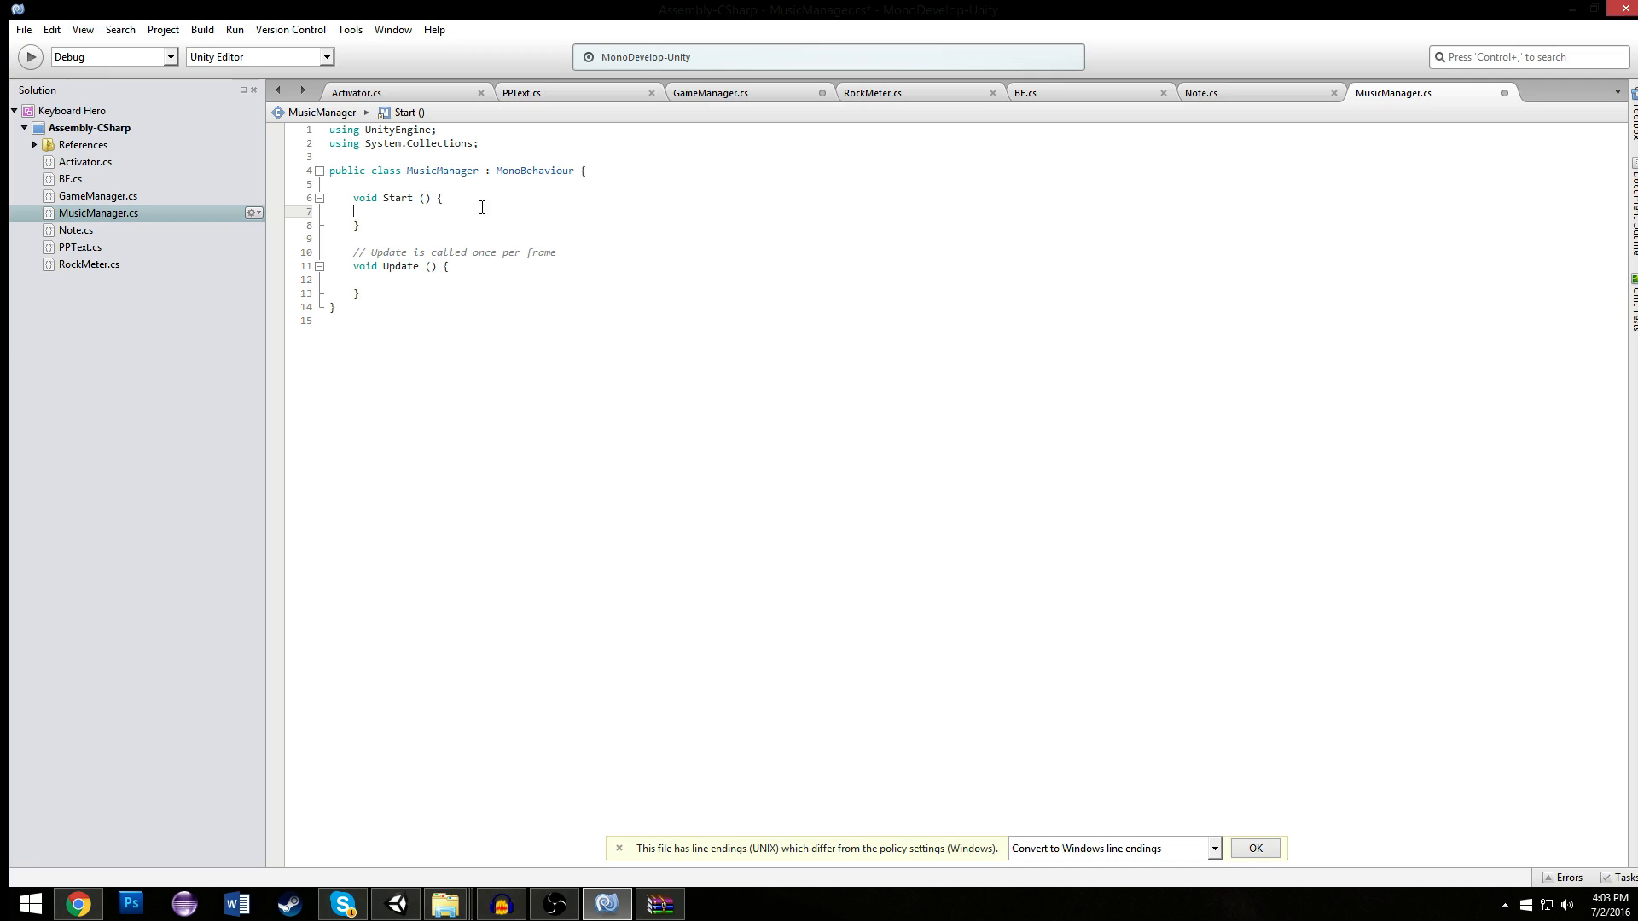
pyautogui.moveTo(558, 253); pyautogui.dragTo(328, 197)
pyautogui.press('Delete')
pyautogui.click(463, 226)
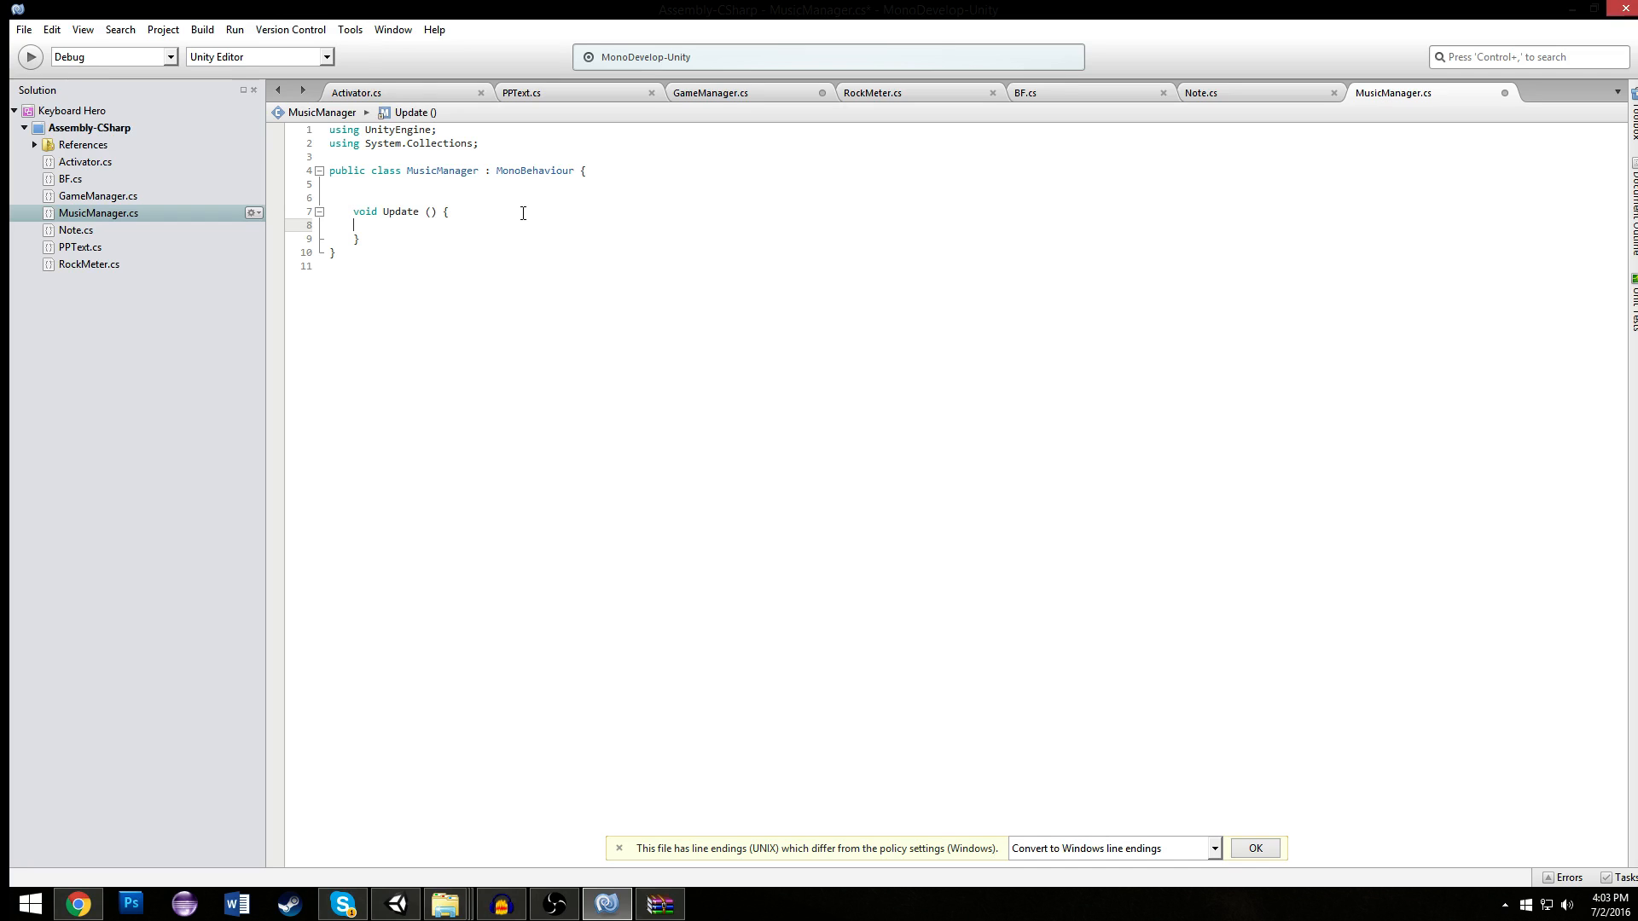
# - Declare bool called =false; in MusicManager.cs and copy the "Start" if block from Note.cs into its Update method
pyautogui.click(1221, 96)
pyautogui.moveTo(494, 348); pyautogui.dragTo(379, 327)
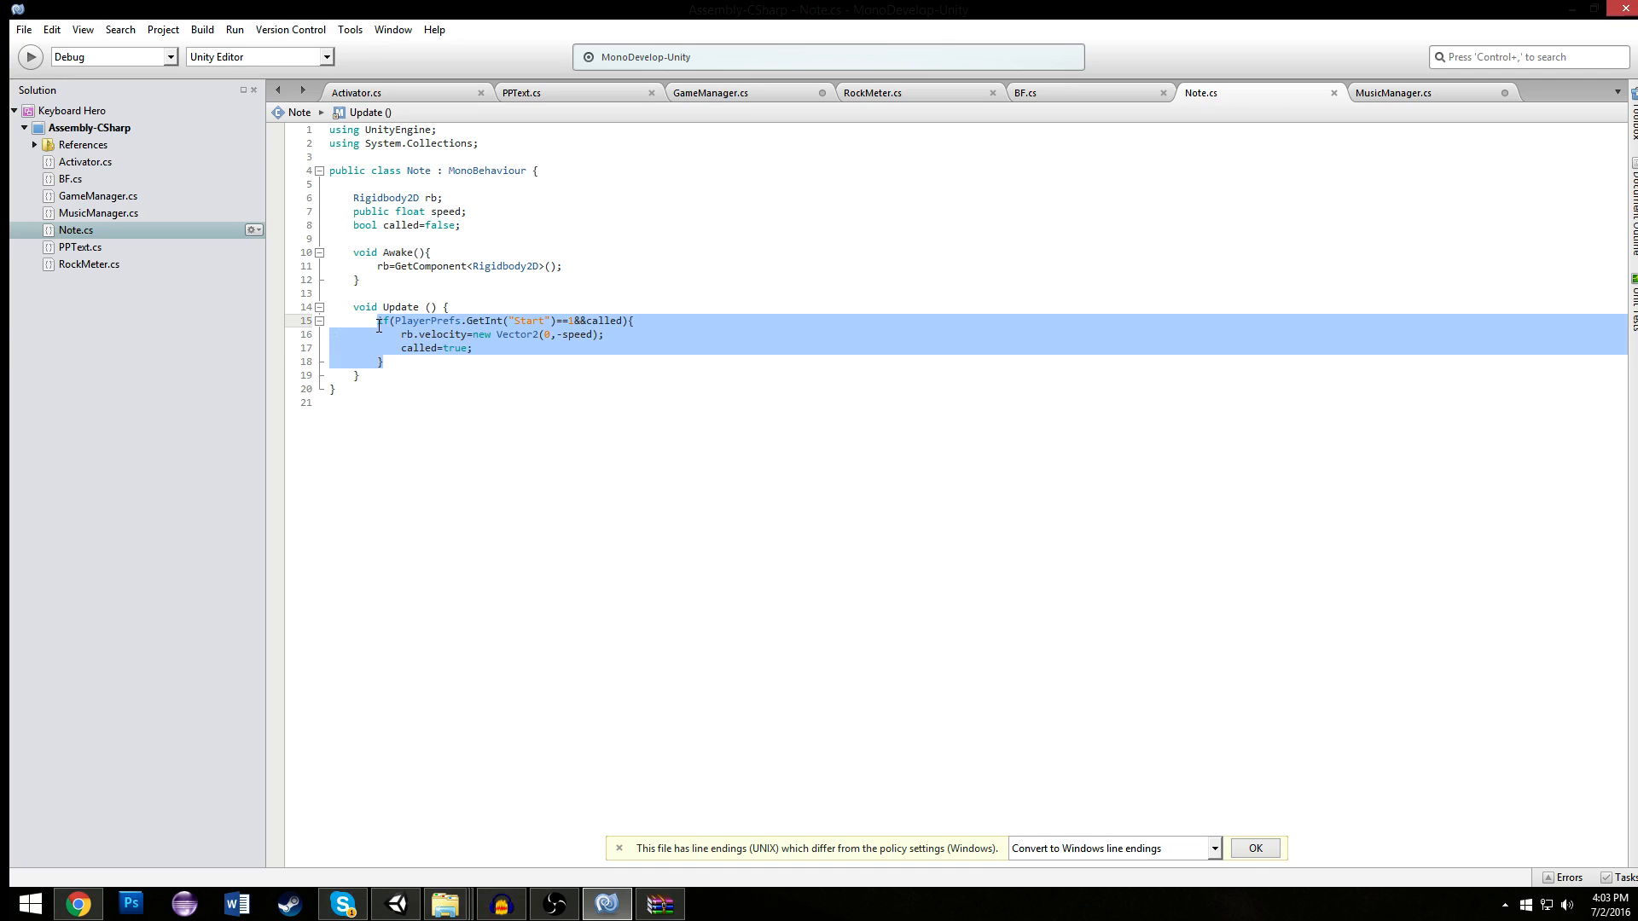
pyautogui.click(1373, 94)
pyautogui.click(475, 185)
pyautogui.write('bool called =false;')
pyautogui.click(490, 225)
pyautogui.write('if(PlayerPrefs.GetInt("Start")==1&&called){ \trb.velocity=new Vector2(0,-speed); \tcalled=true; }')
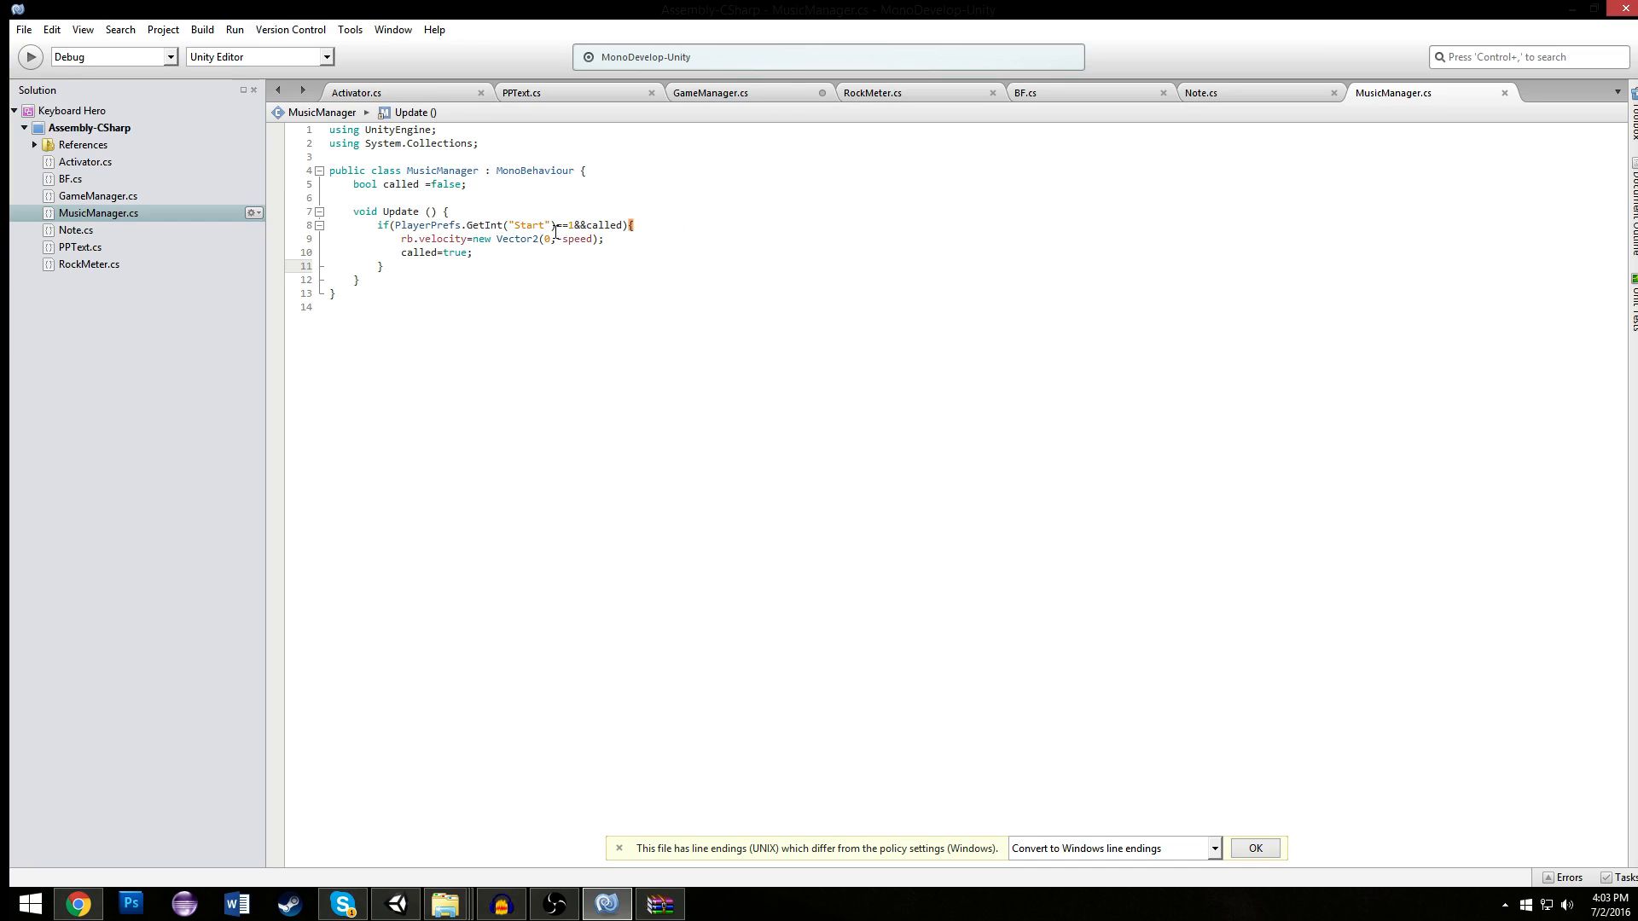
# - Replace the velocity line in MusicManager.cs's "Start" if block with GetComponent<AudioSource>().Play();
pyautogui.moveTo(404, 240); pyautogui.dragTo(604, 240)
pyautogui.write('getComponent<Aud')
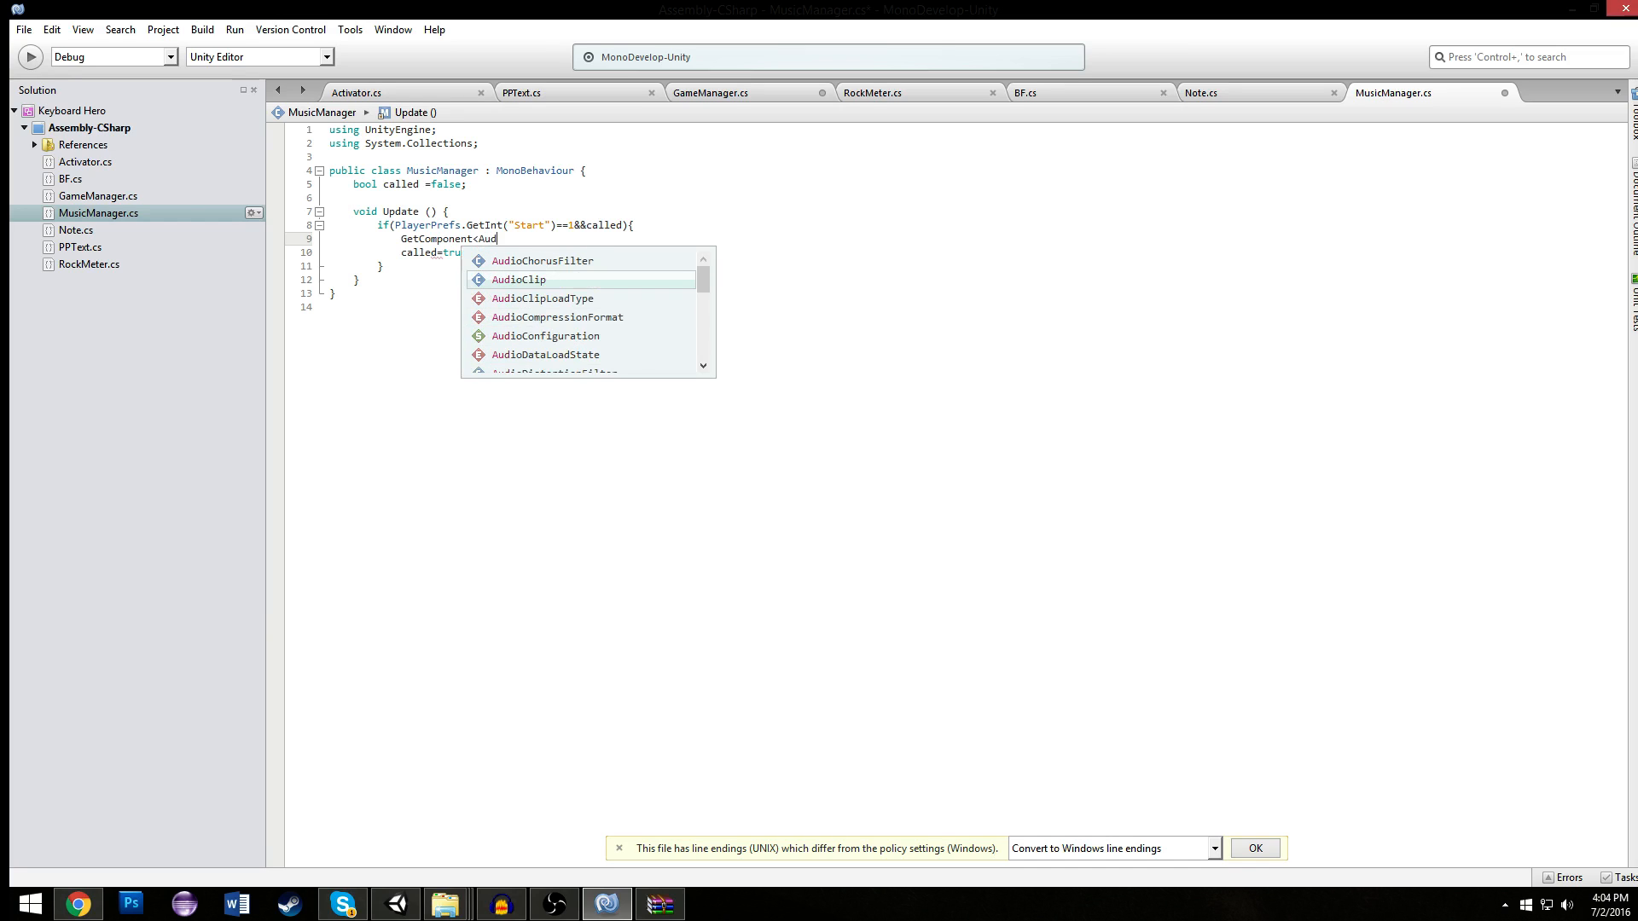
pyautogui.write('iopl')
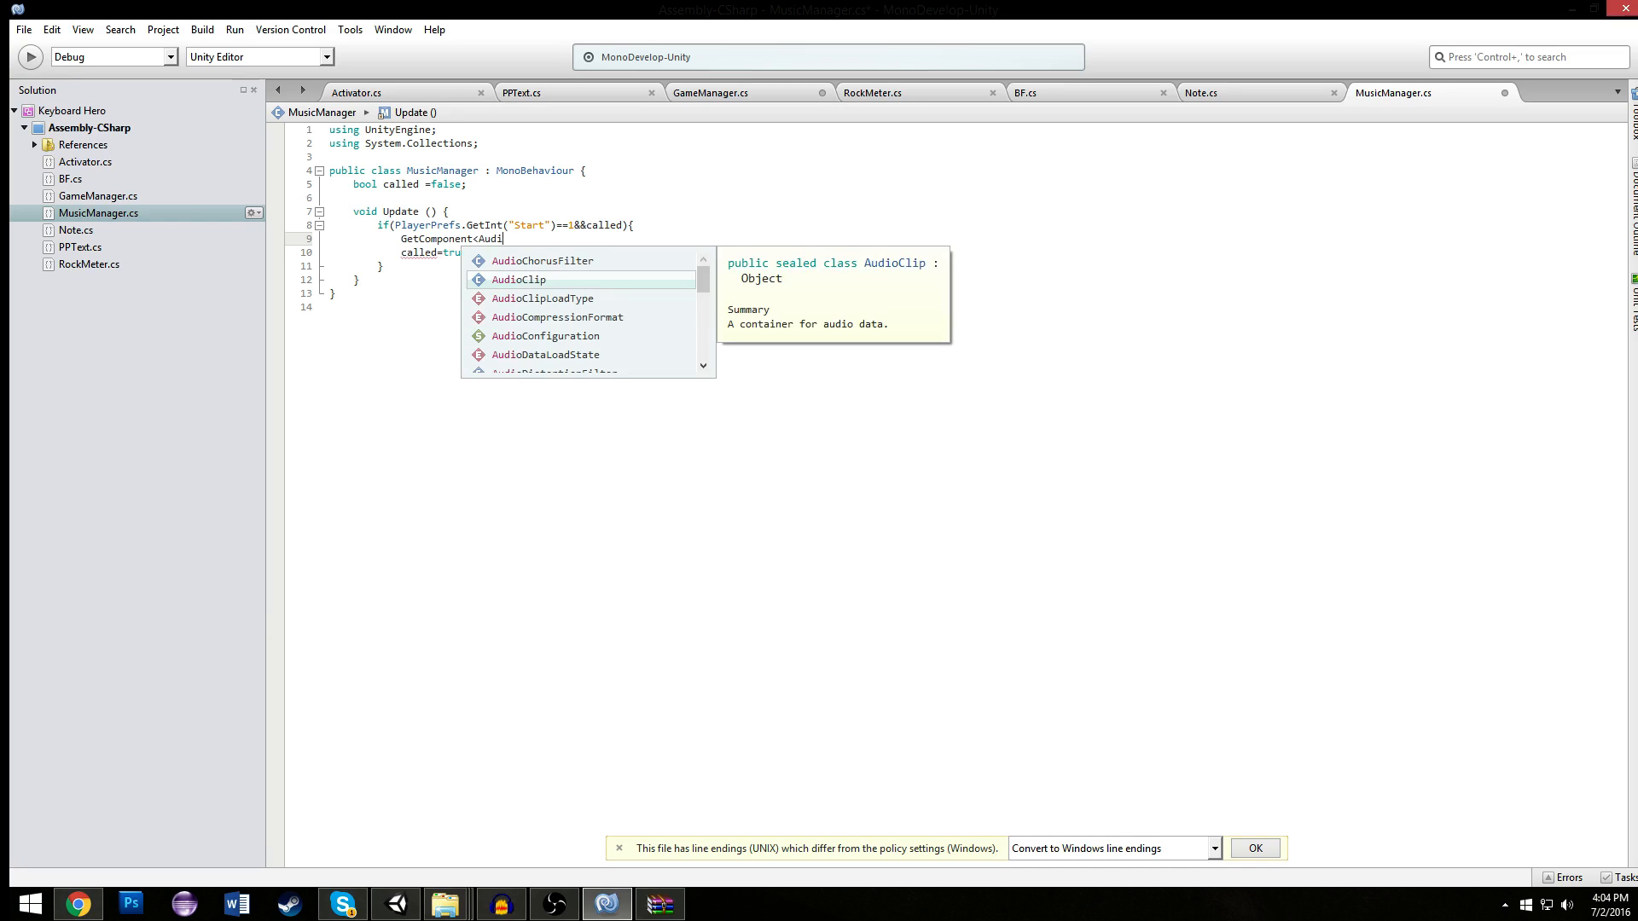
pyautogui.press('BackSpace')
pyautogui.press('BackSpace')
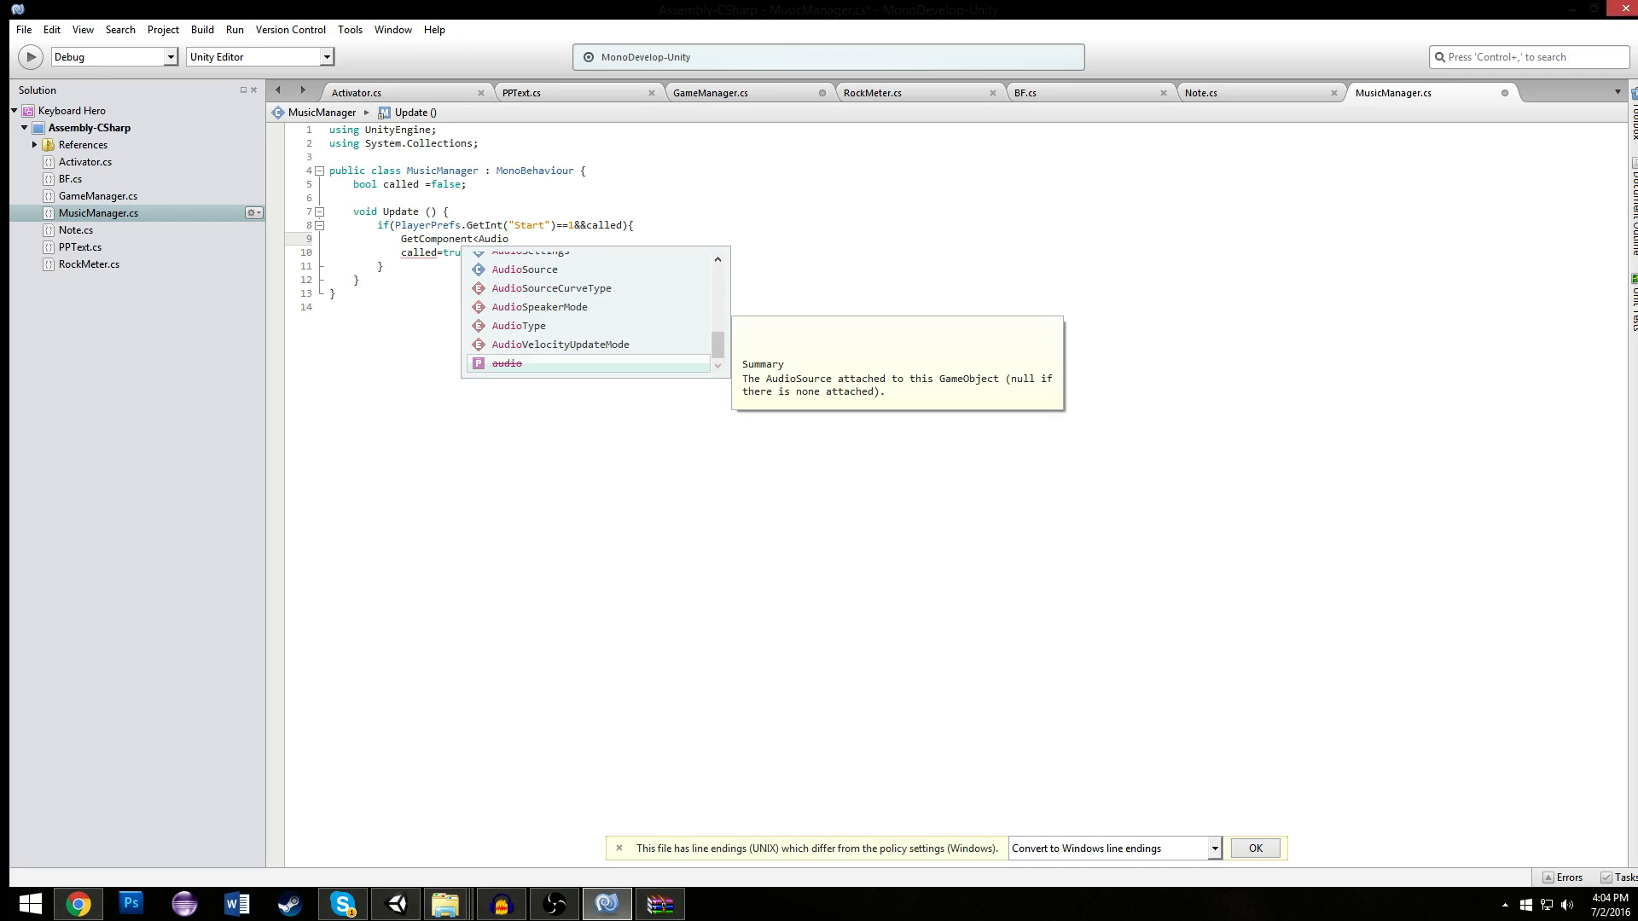
pyautogui.write('S')
pyautogui.press('Return')
pyautogui.write('>().pl')
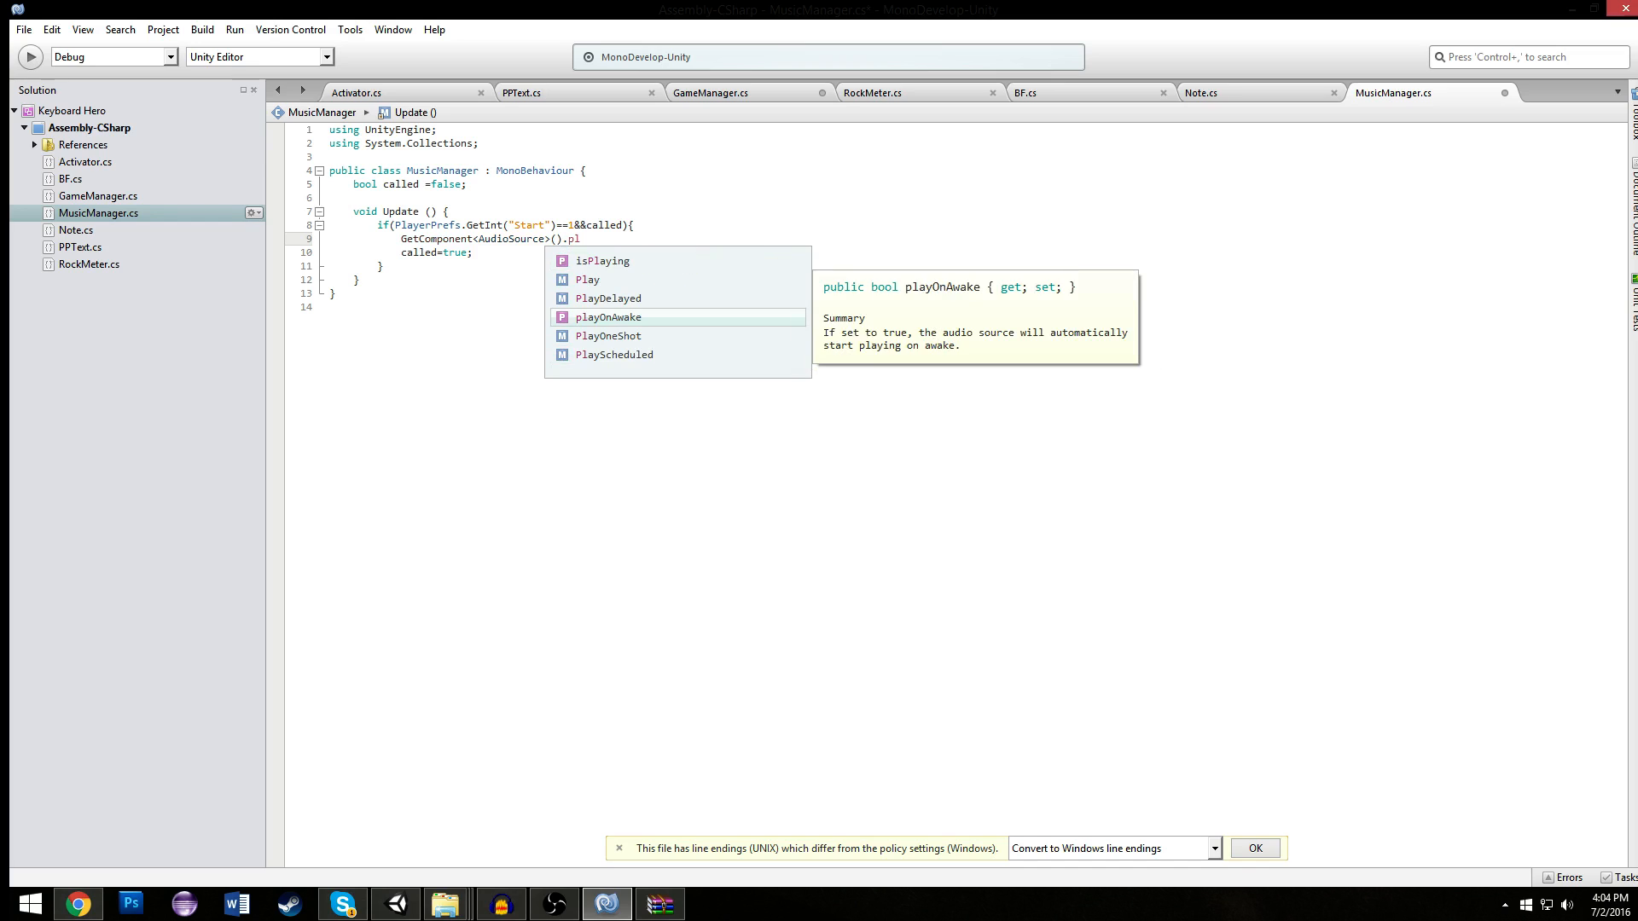
pyautogui.press('Up')
pyautogui.press('Up')
pyautogui.press('Return')
pyautogui.write('();')
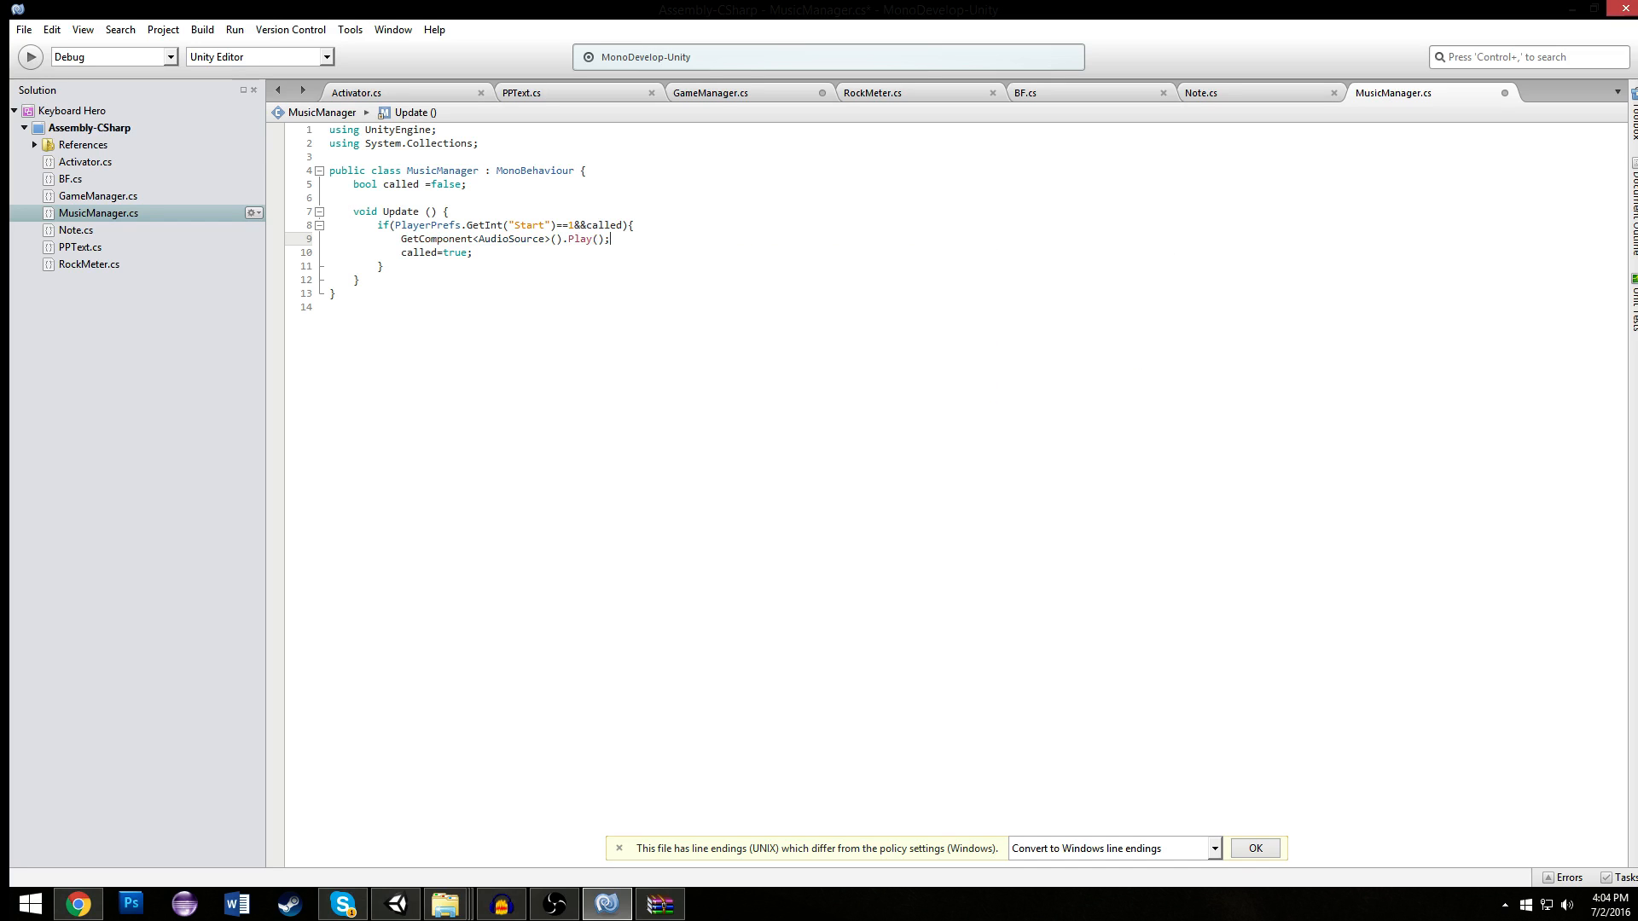
# - Switch to Unity and try to run the game with the new MusicManager script
pyautogui.click(626, 227)
pyautogui.click(397, 904)
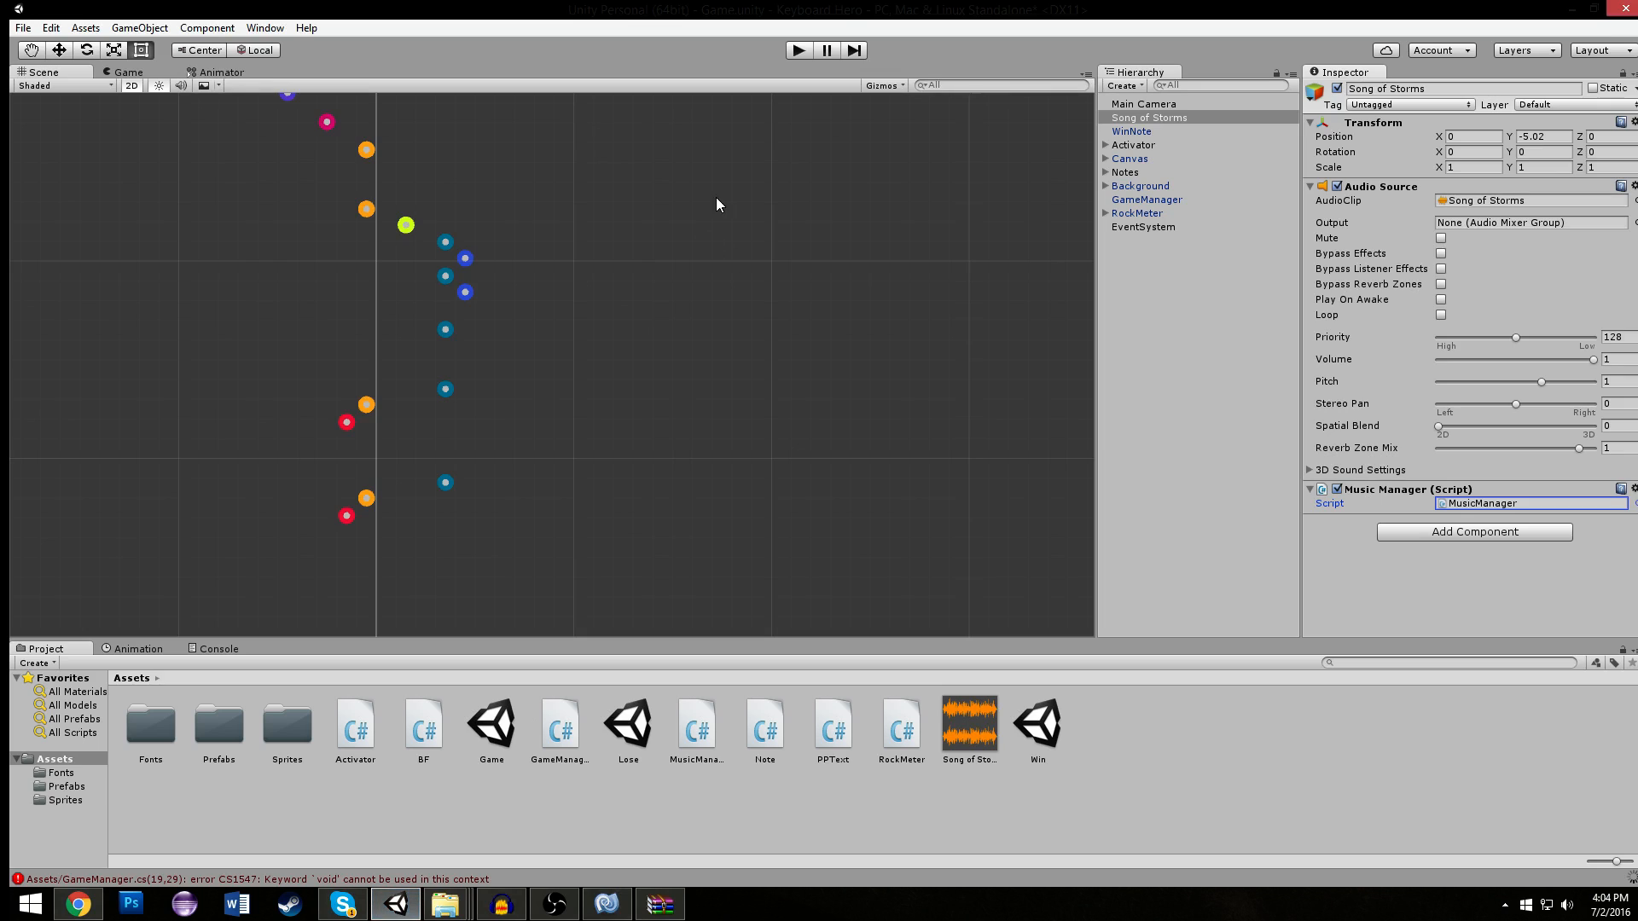
pyautogui.click(798, 50)
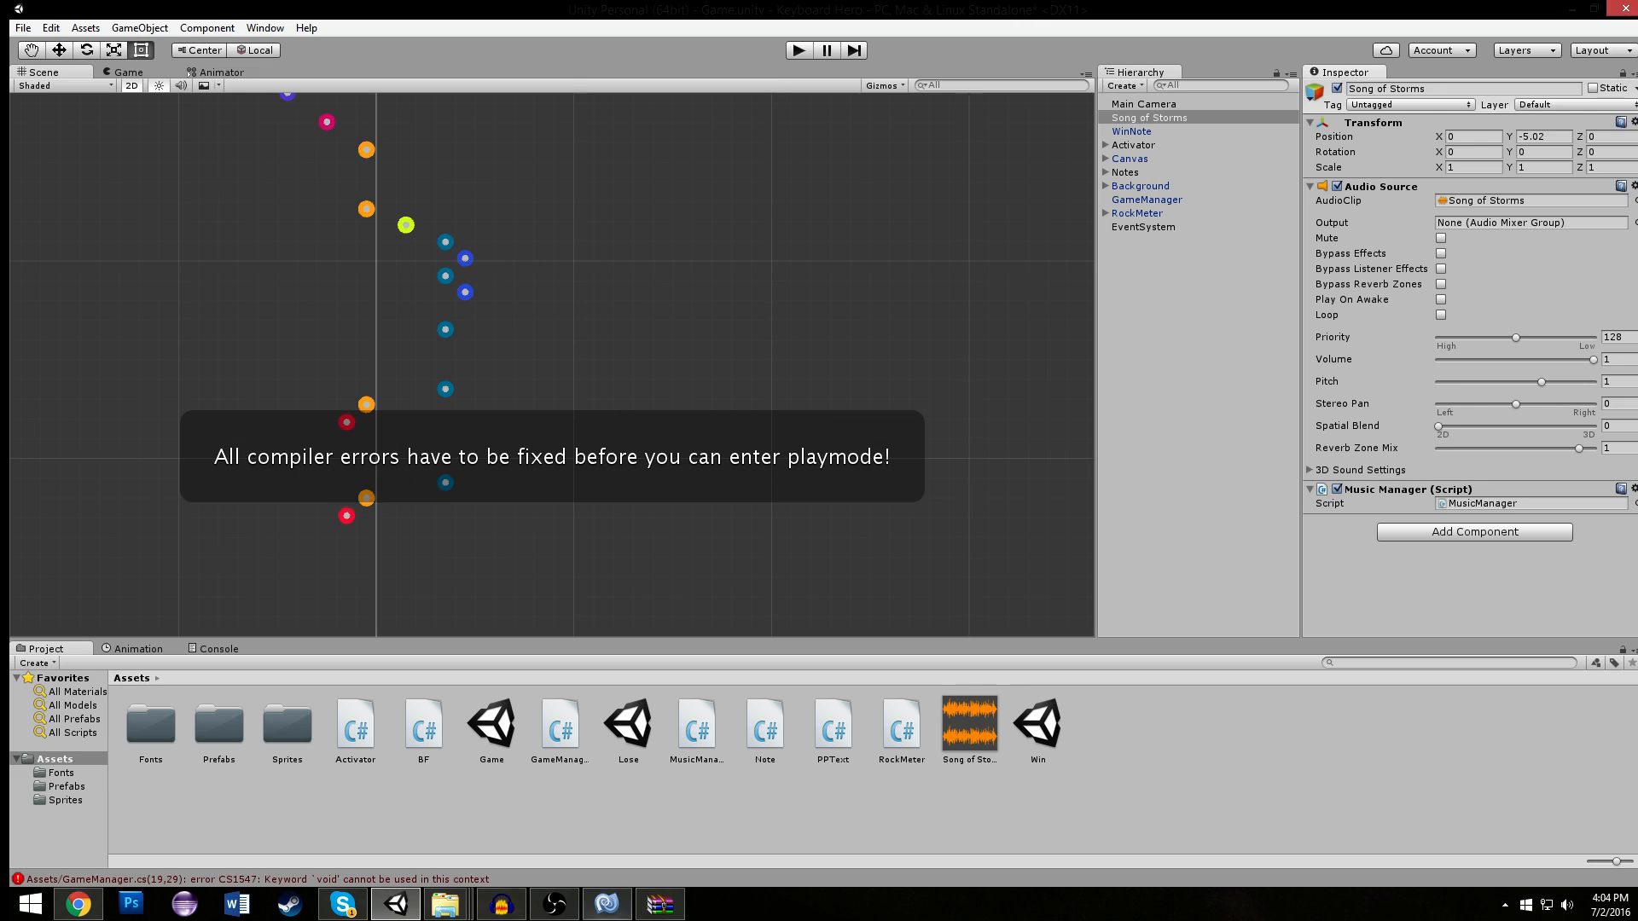
# - Switch to MonoDevelop and delete the empty OnTriggerEnter2D method from GameManager.cs
pyautogui.click(607, 904)
pyautogui.click(1277, 94)
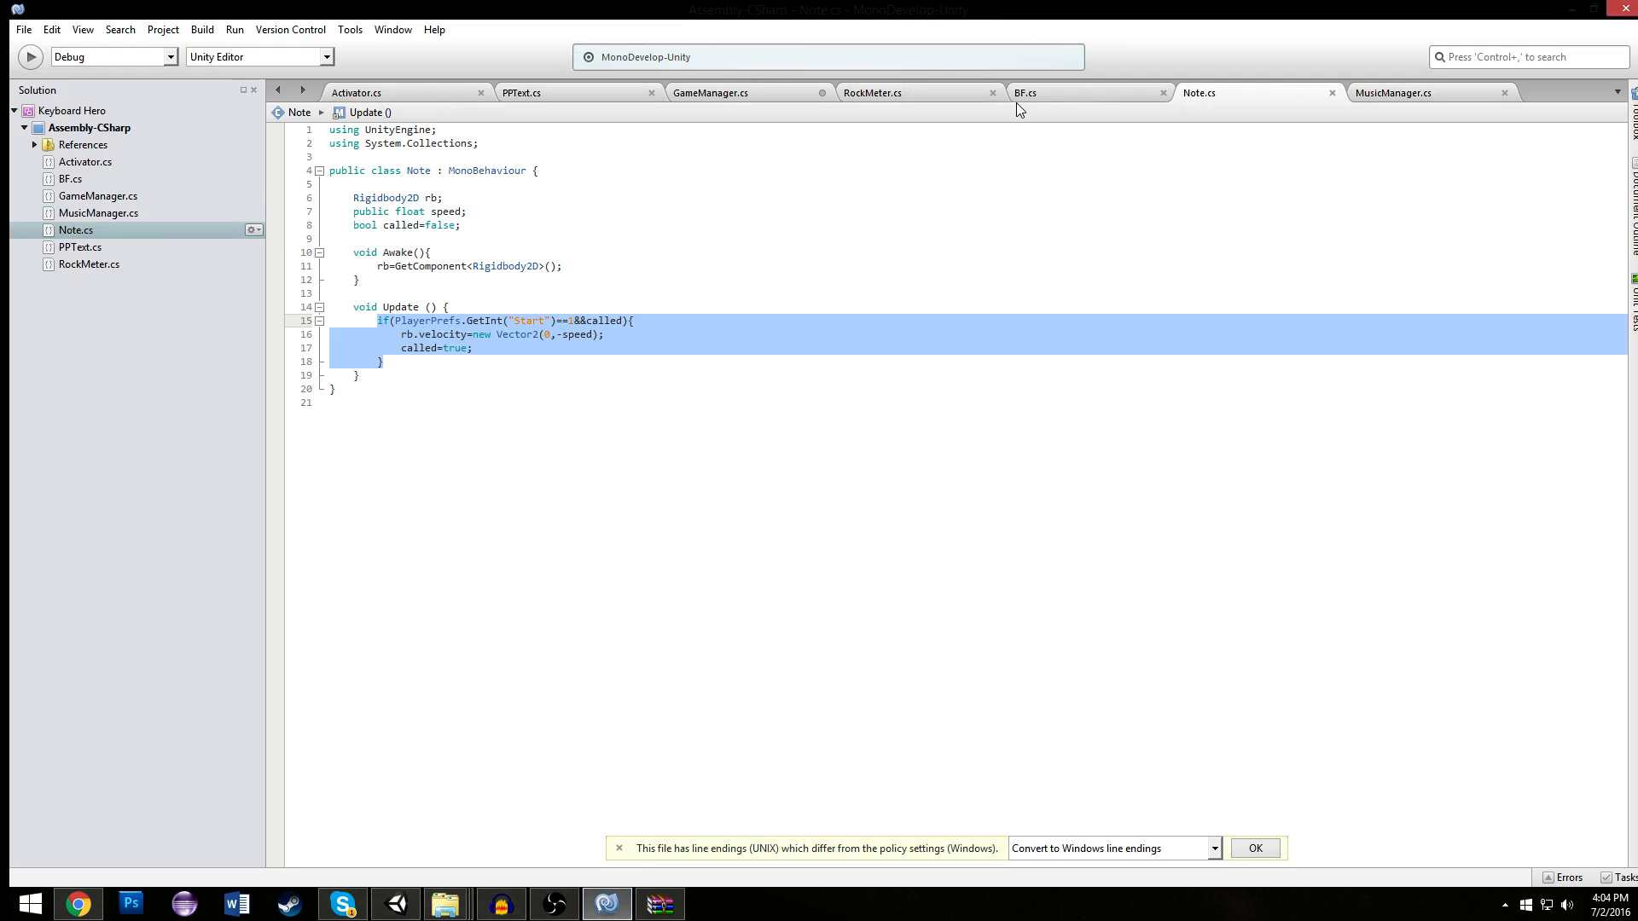
pyautogui.click(749, 96)
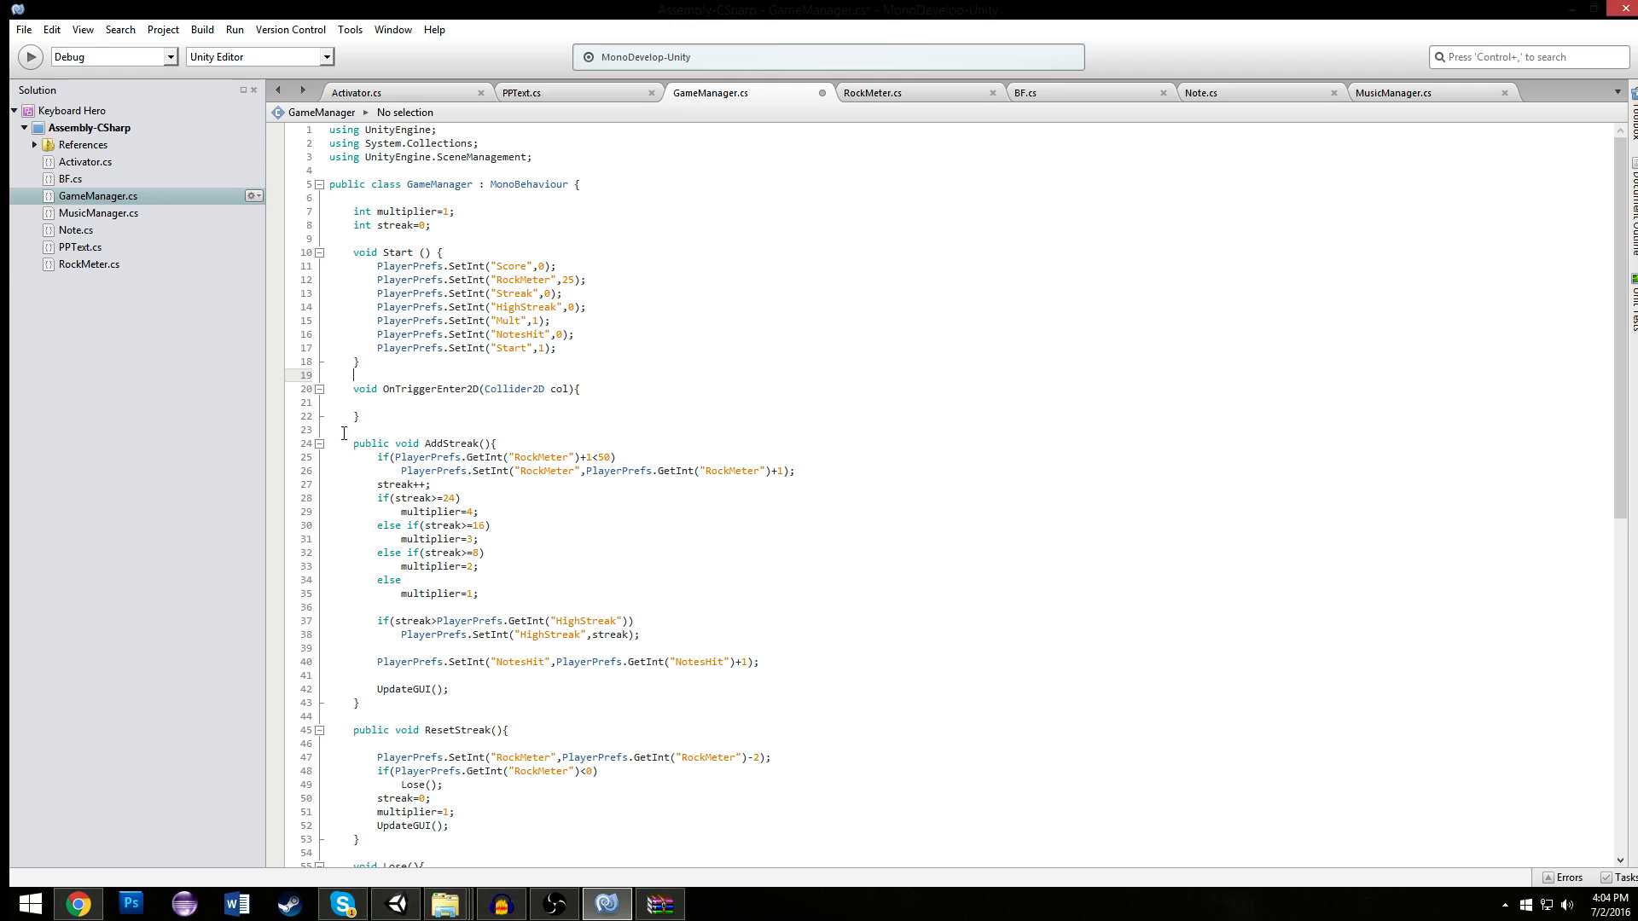
pyautogui.click(376, 365)
pyautogui.click(431, 413)
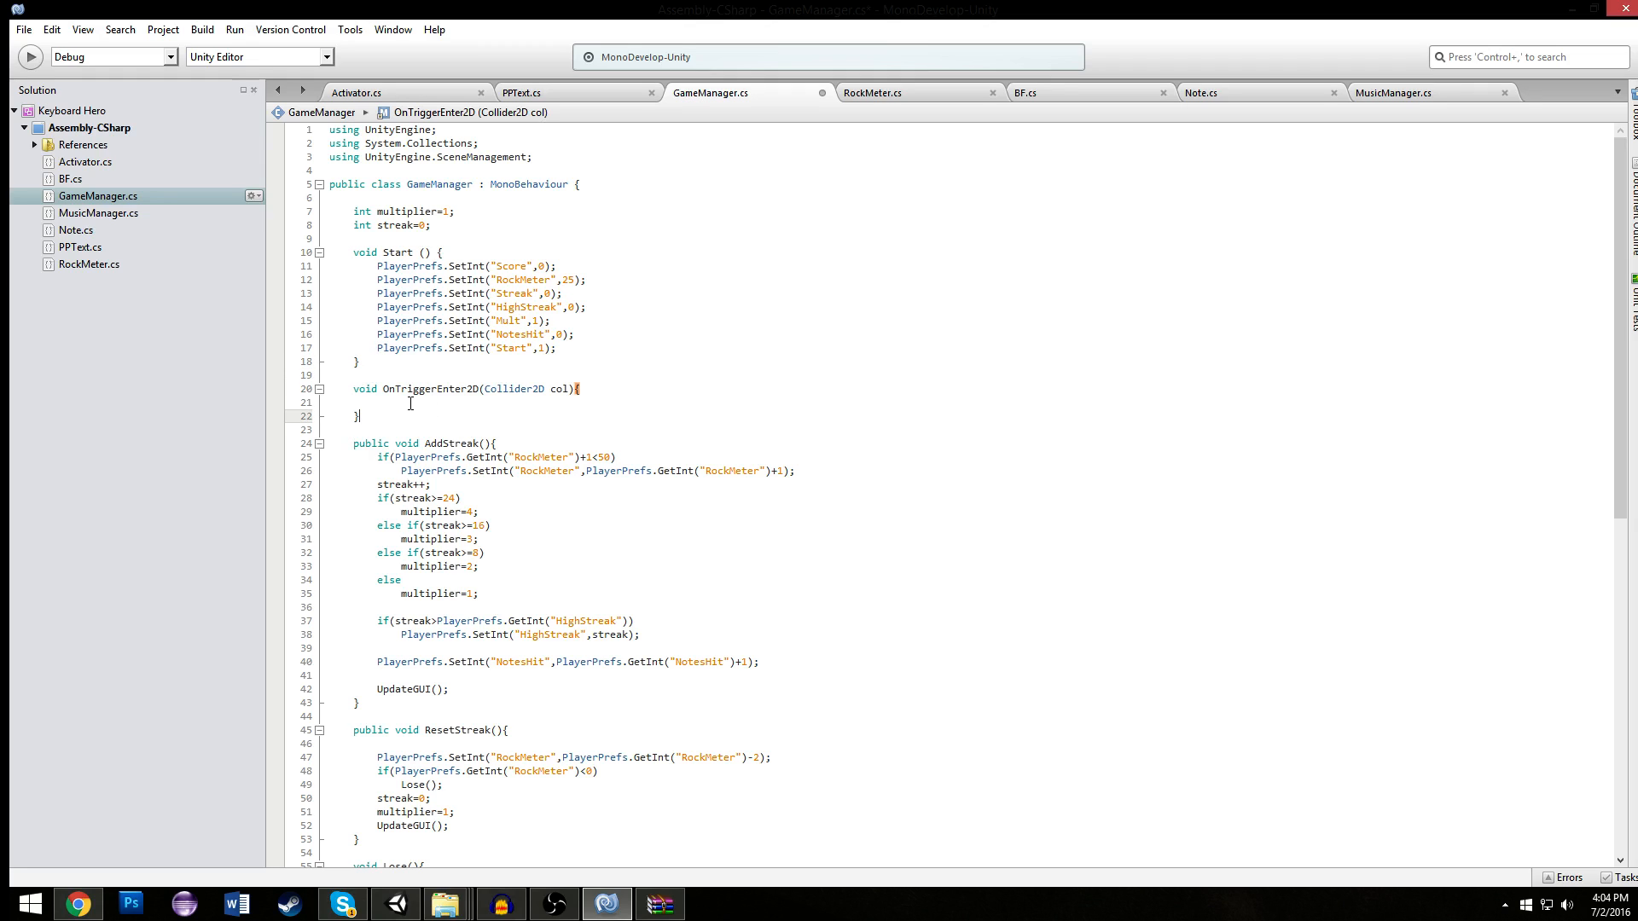
pyautogui.click(412, 401)
pyautogui.moveTo(412, 414); pyautogui.dragTo(319, 393)
pyautogui.press('BackSpace')
pyautogui.press('BackSpace')
pyautogui.press('BackSpace')
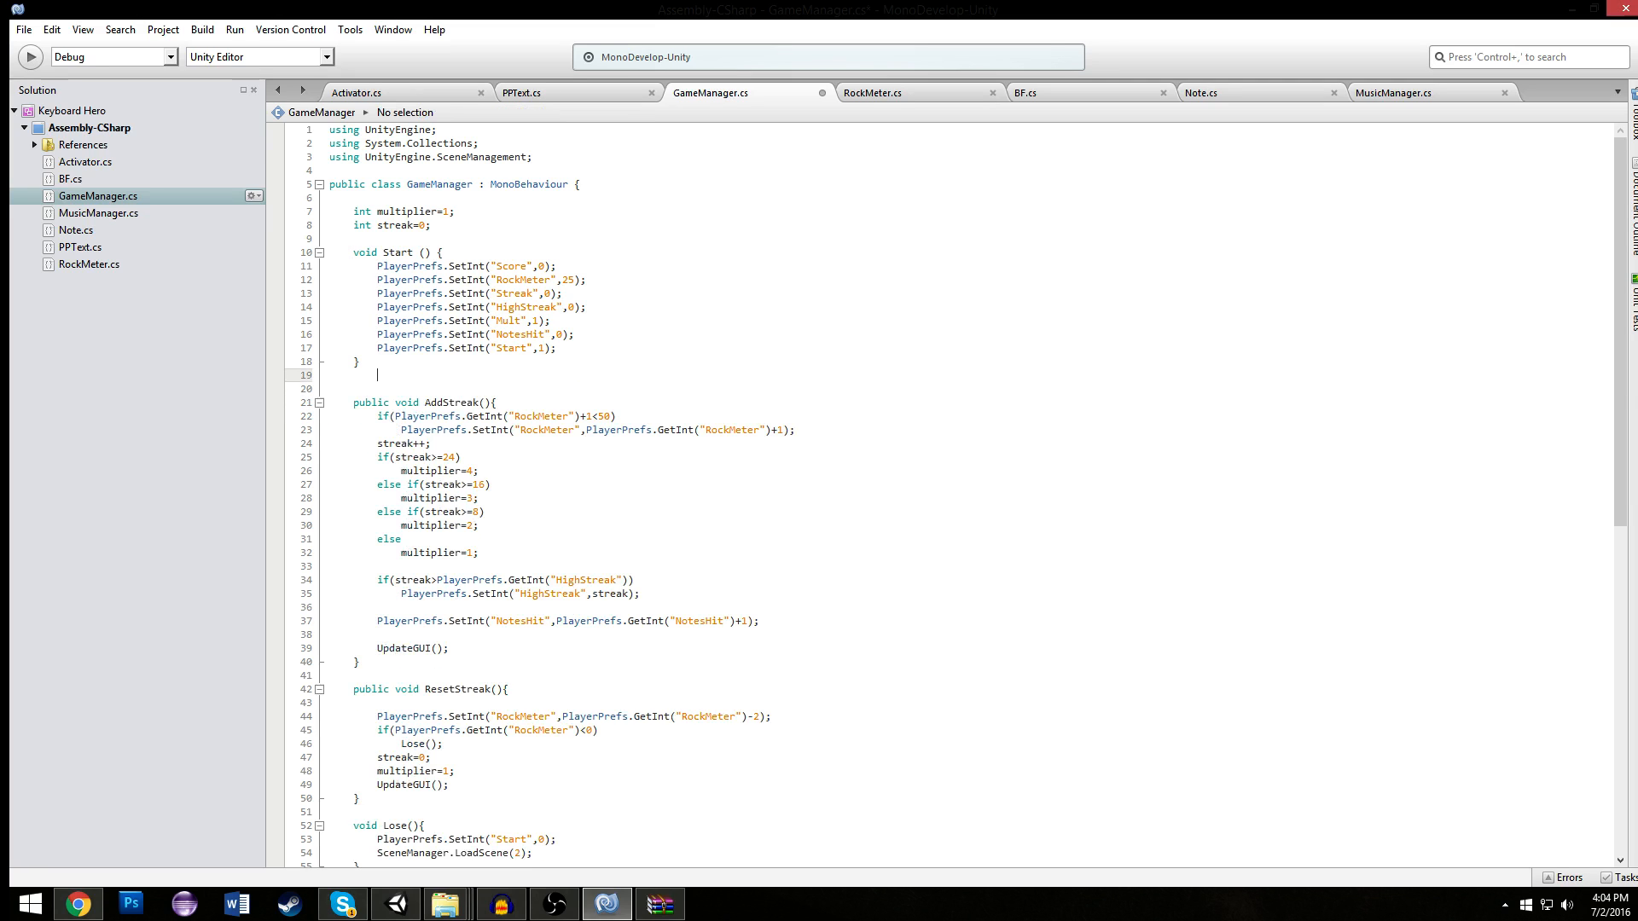
# - Switch to Unity, run the game, check the notes' movement in the Scene view and stop the game
pyautogui.click(389, 893)
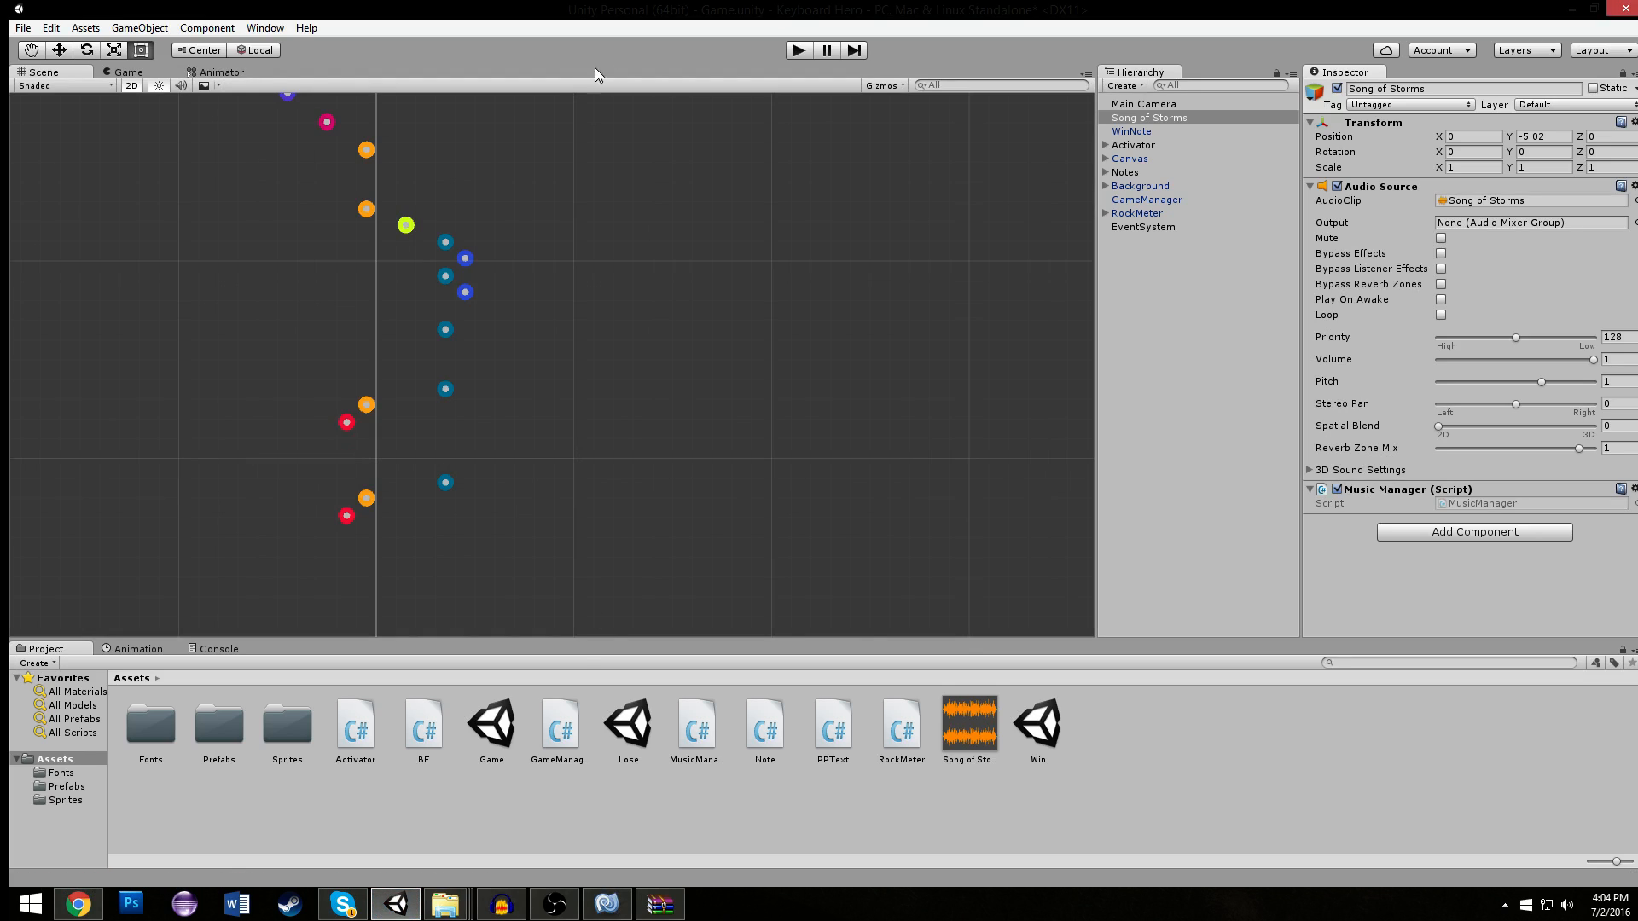
pyautogui.click(793, 53)
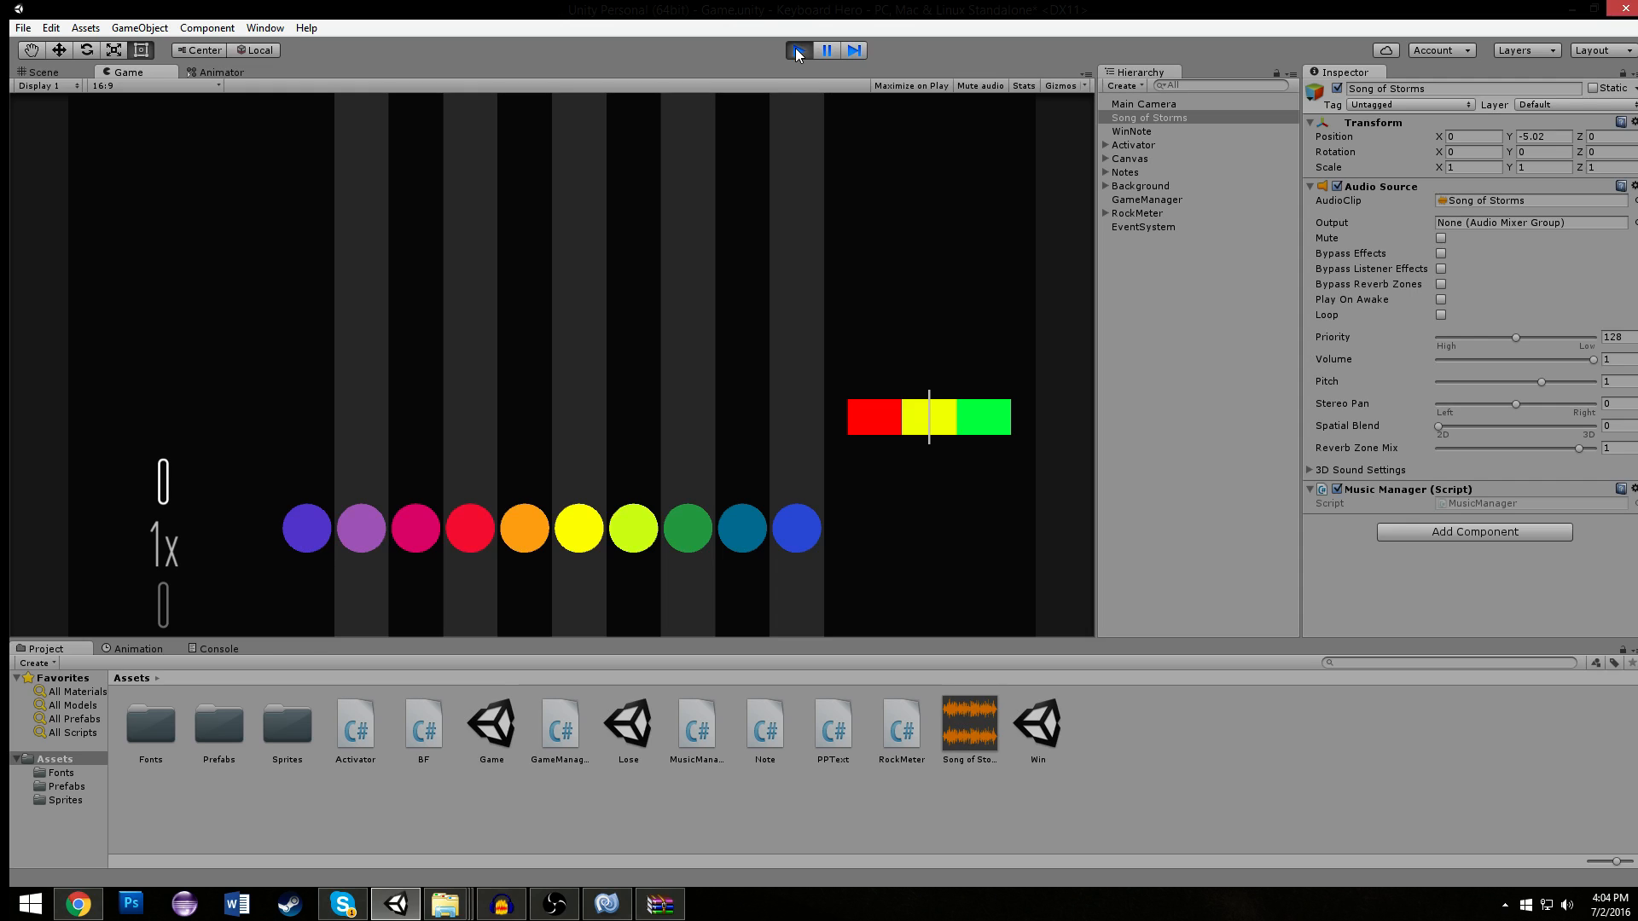
pyautogui.click(43, 72)
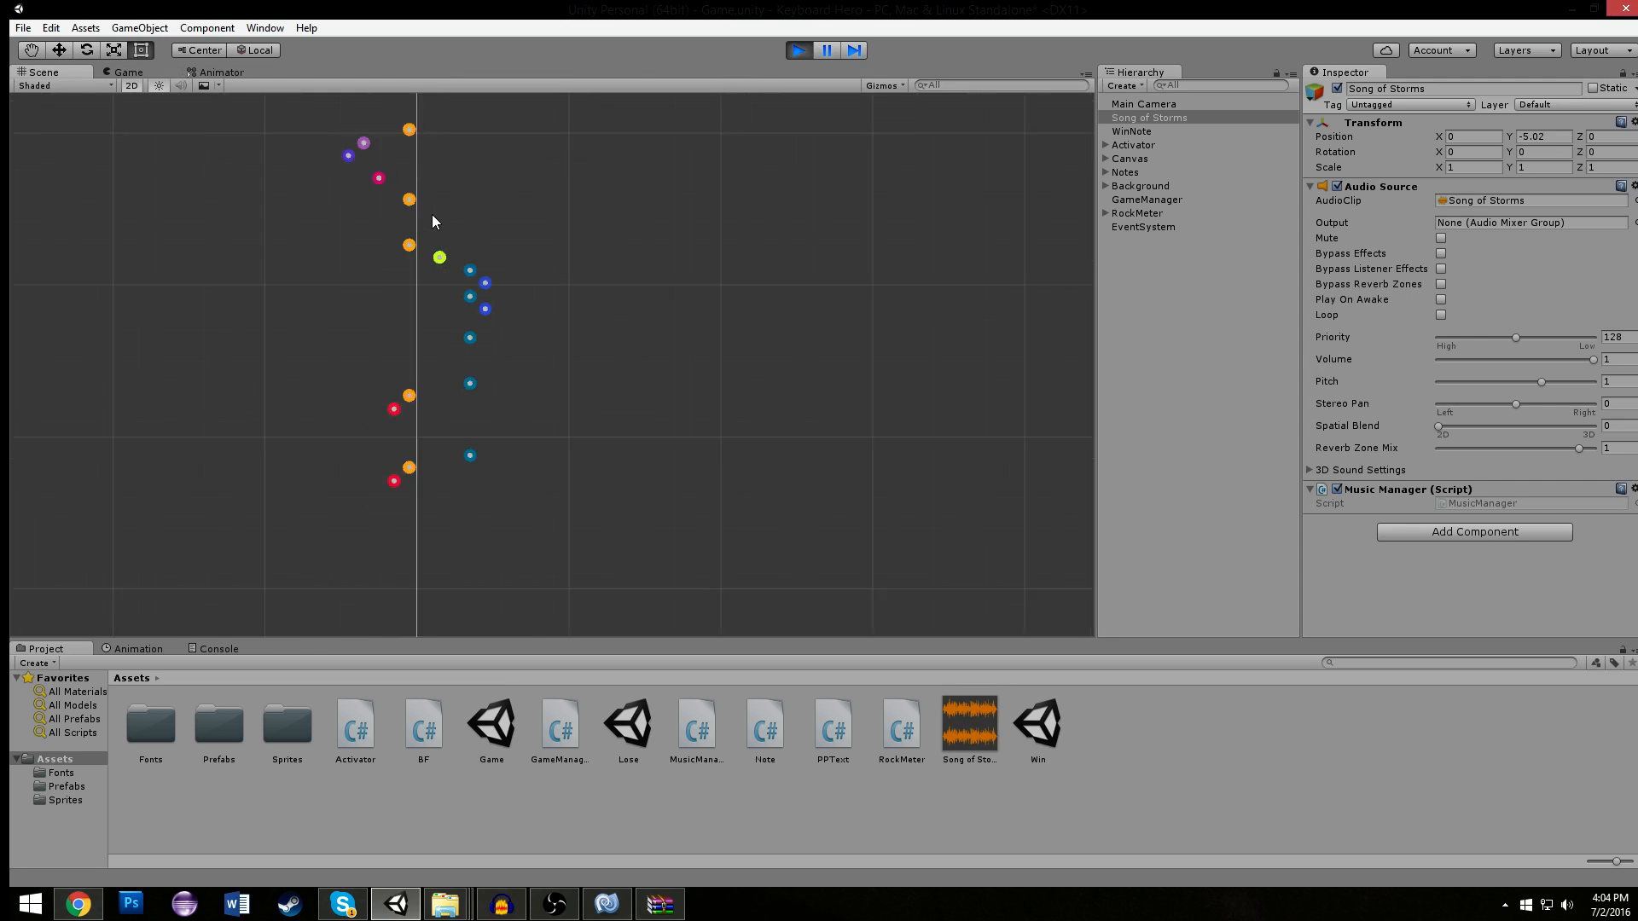
pyautogui.scroll(-5, 677, 321)
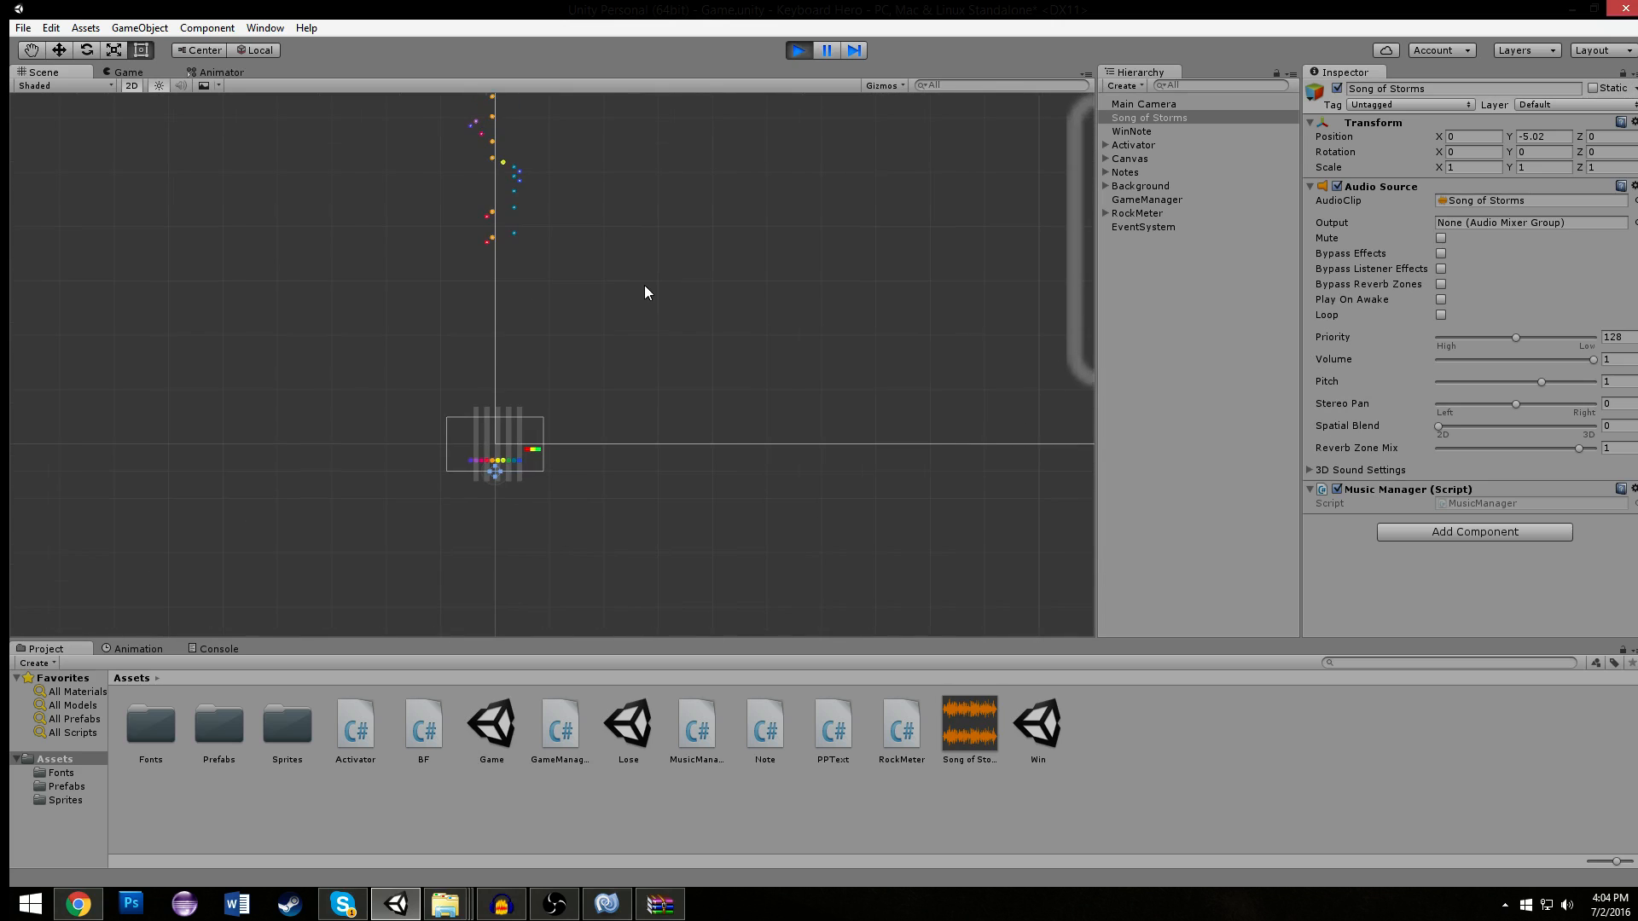
pyautogui.scroll(5, 607, 180)
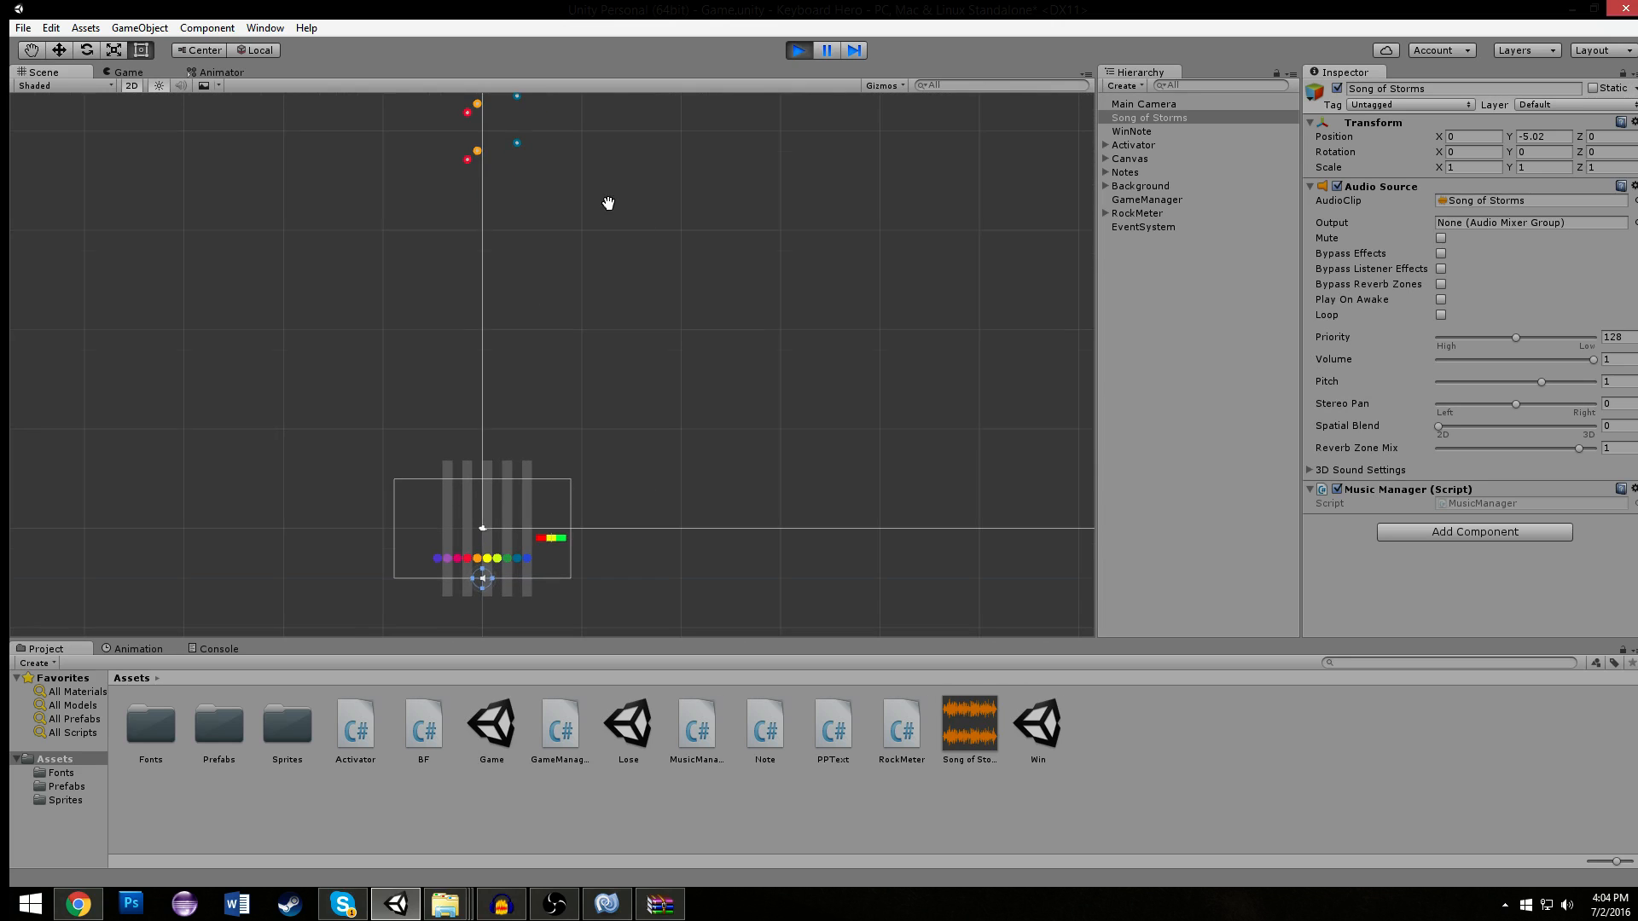
pyautogui.click(800, 49)
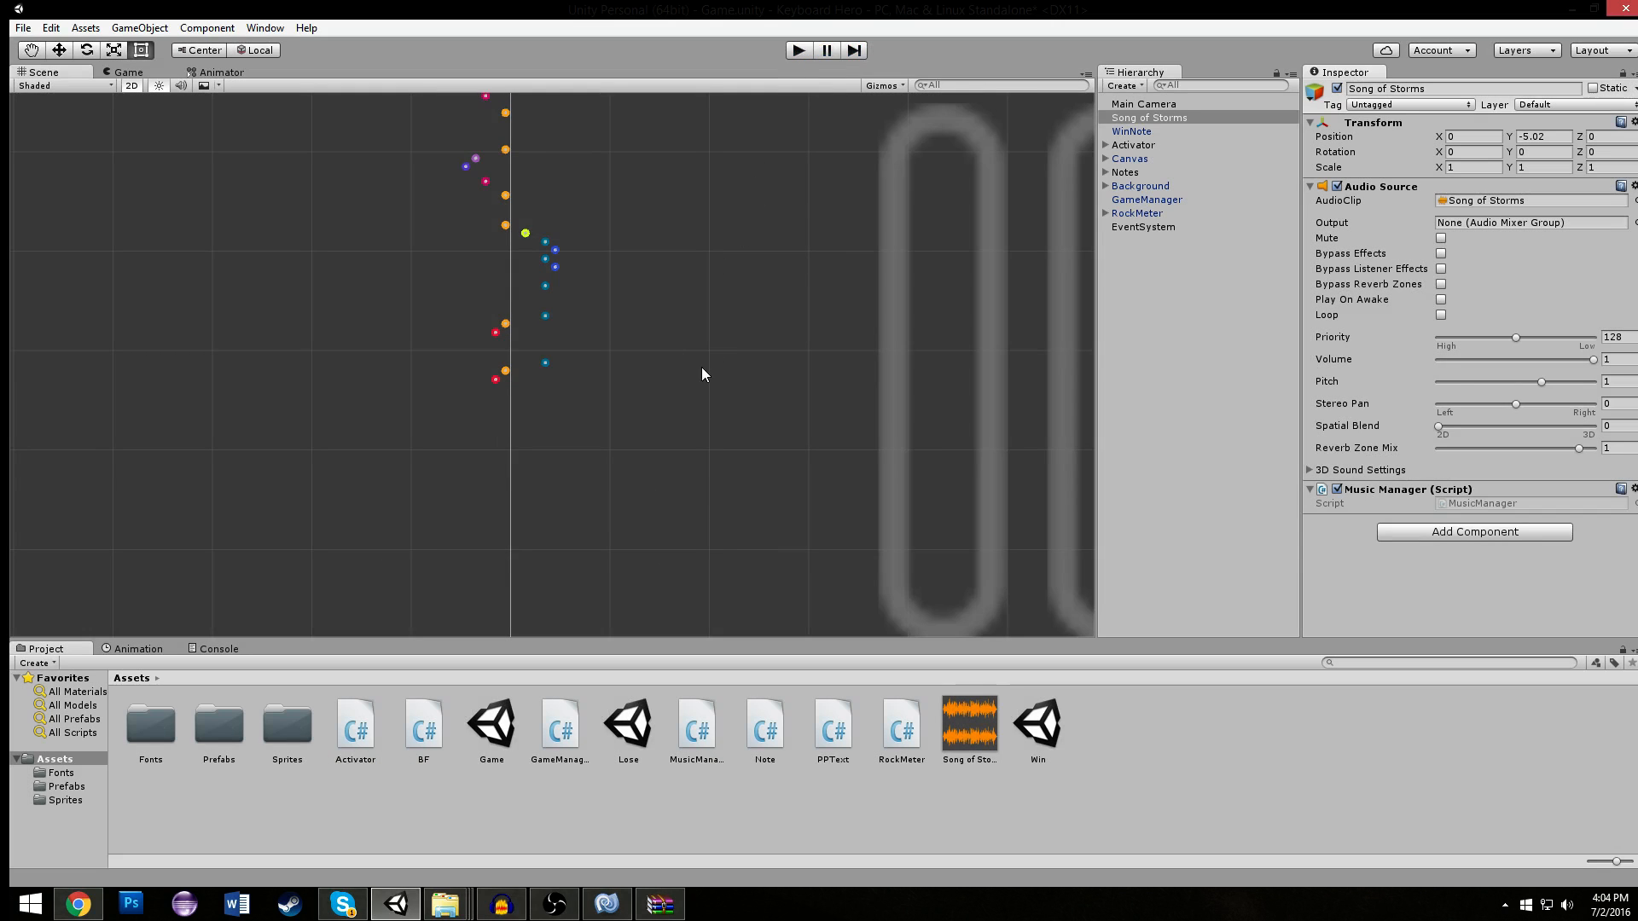
# - Switch to MonoDevelop and change called to !called in the if condition of Note.cs's Update method
pyautogui.click(606, 904)
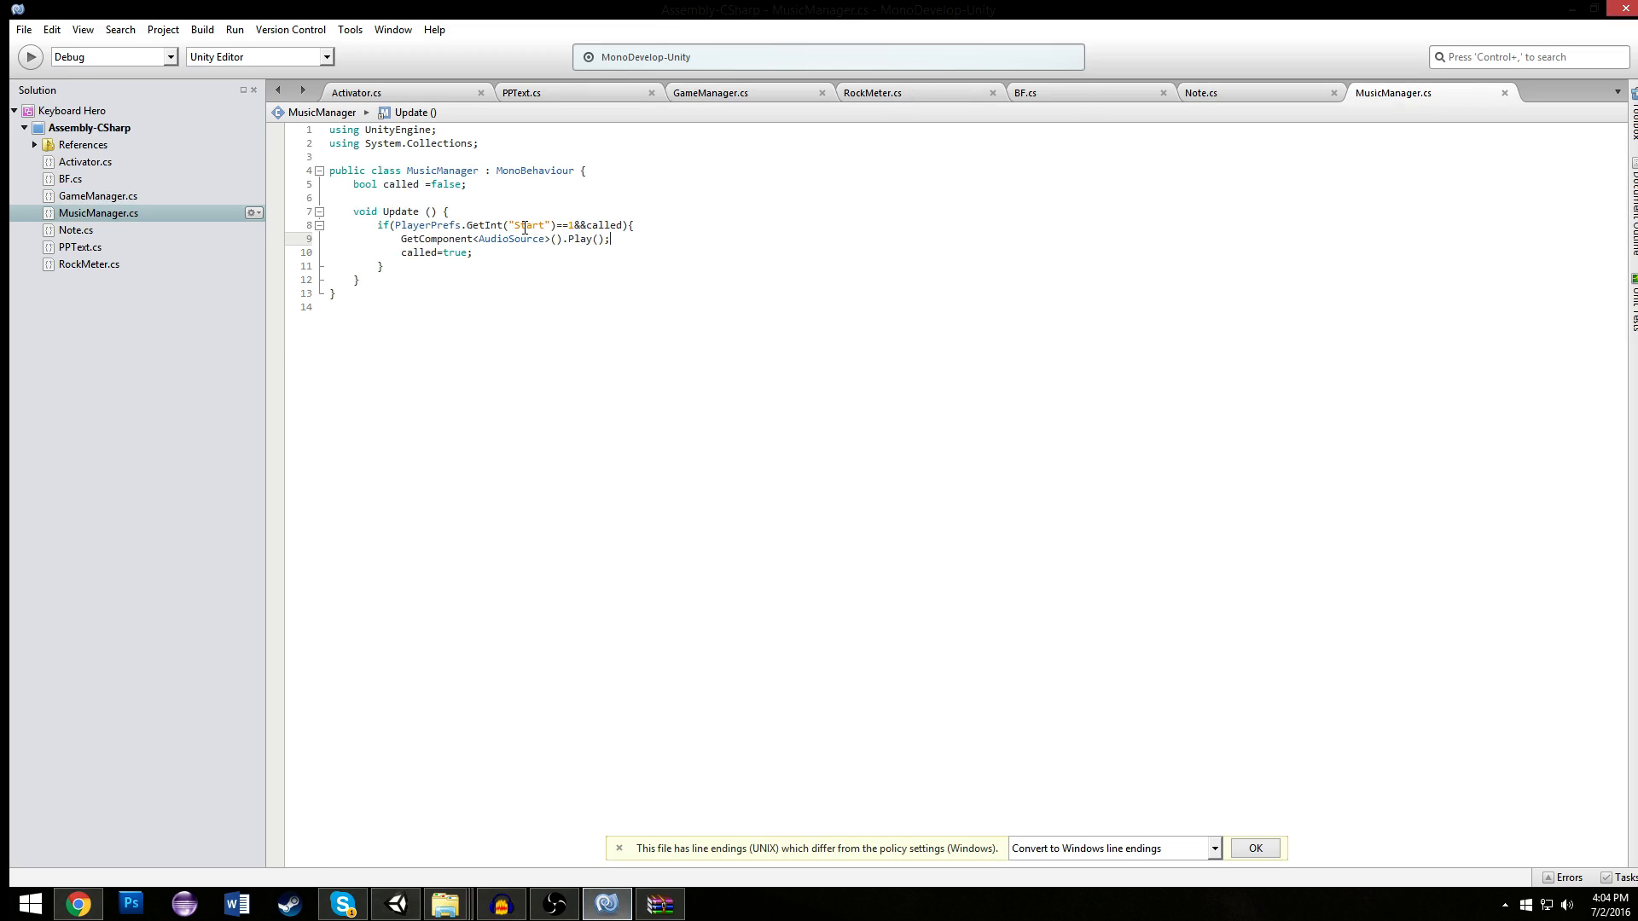
pyautogui.click(1093, 86)
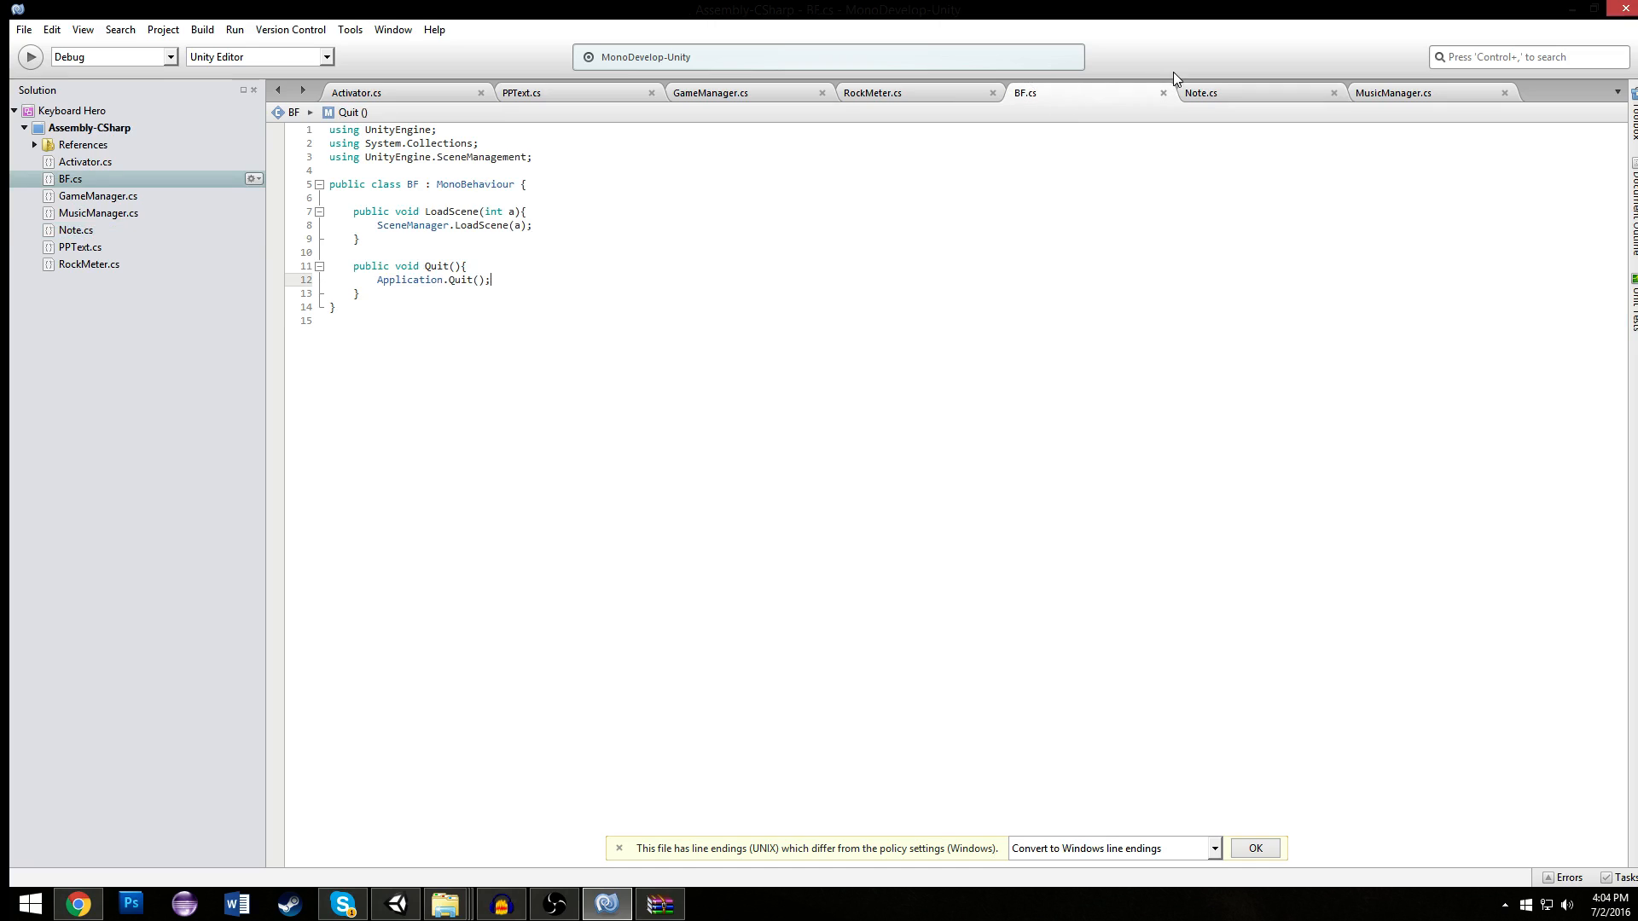
pyautogui.click(893, 96)
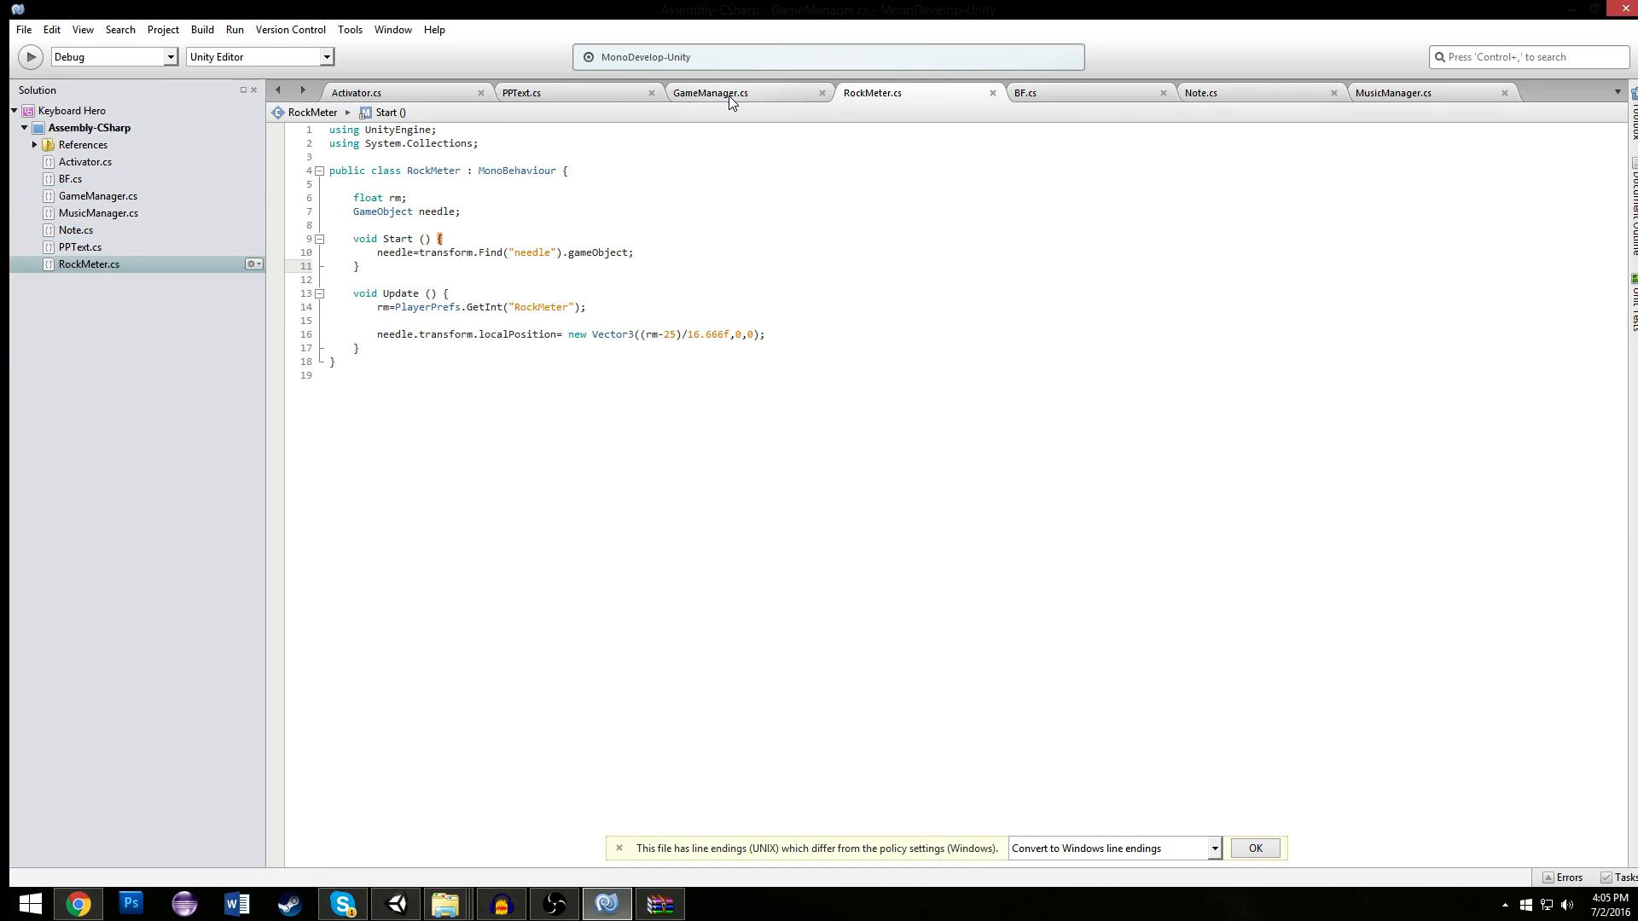
pyautogui.click(730, 96)
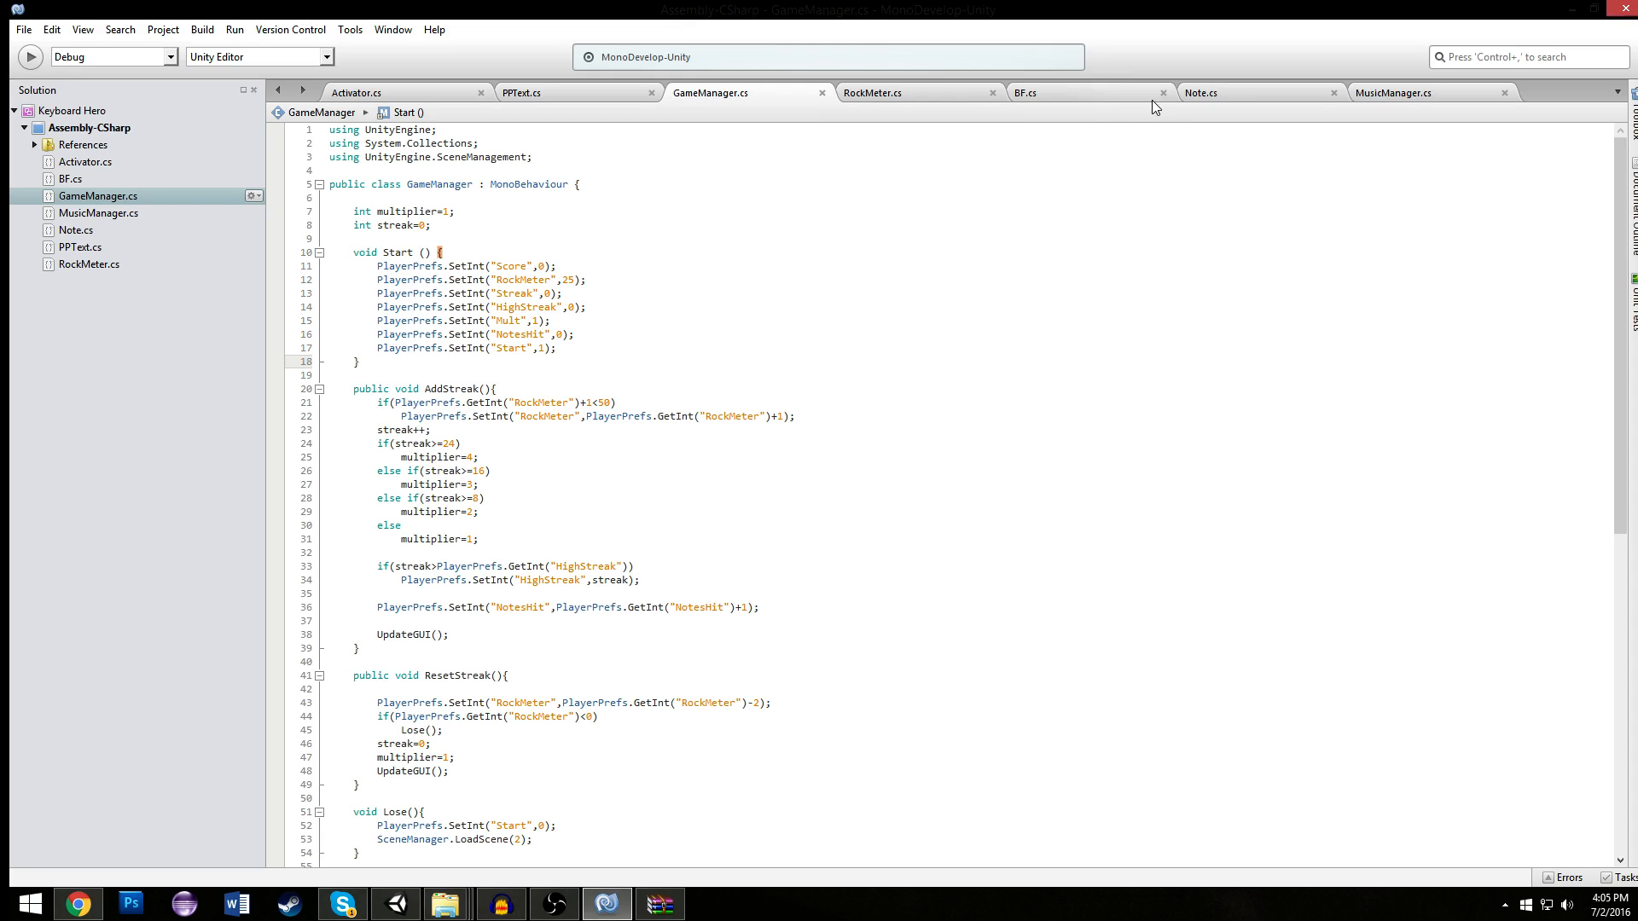
pyautogui.click(1239, 96)
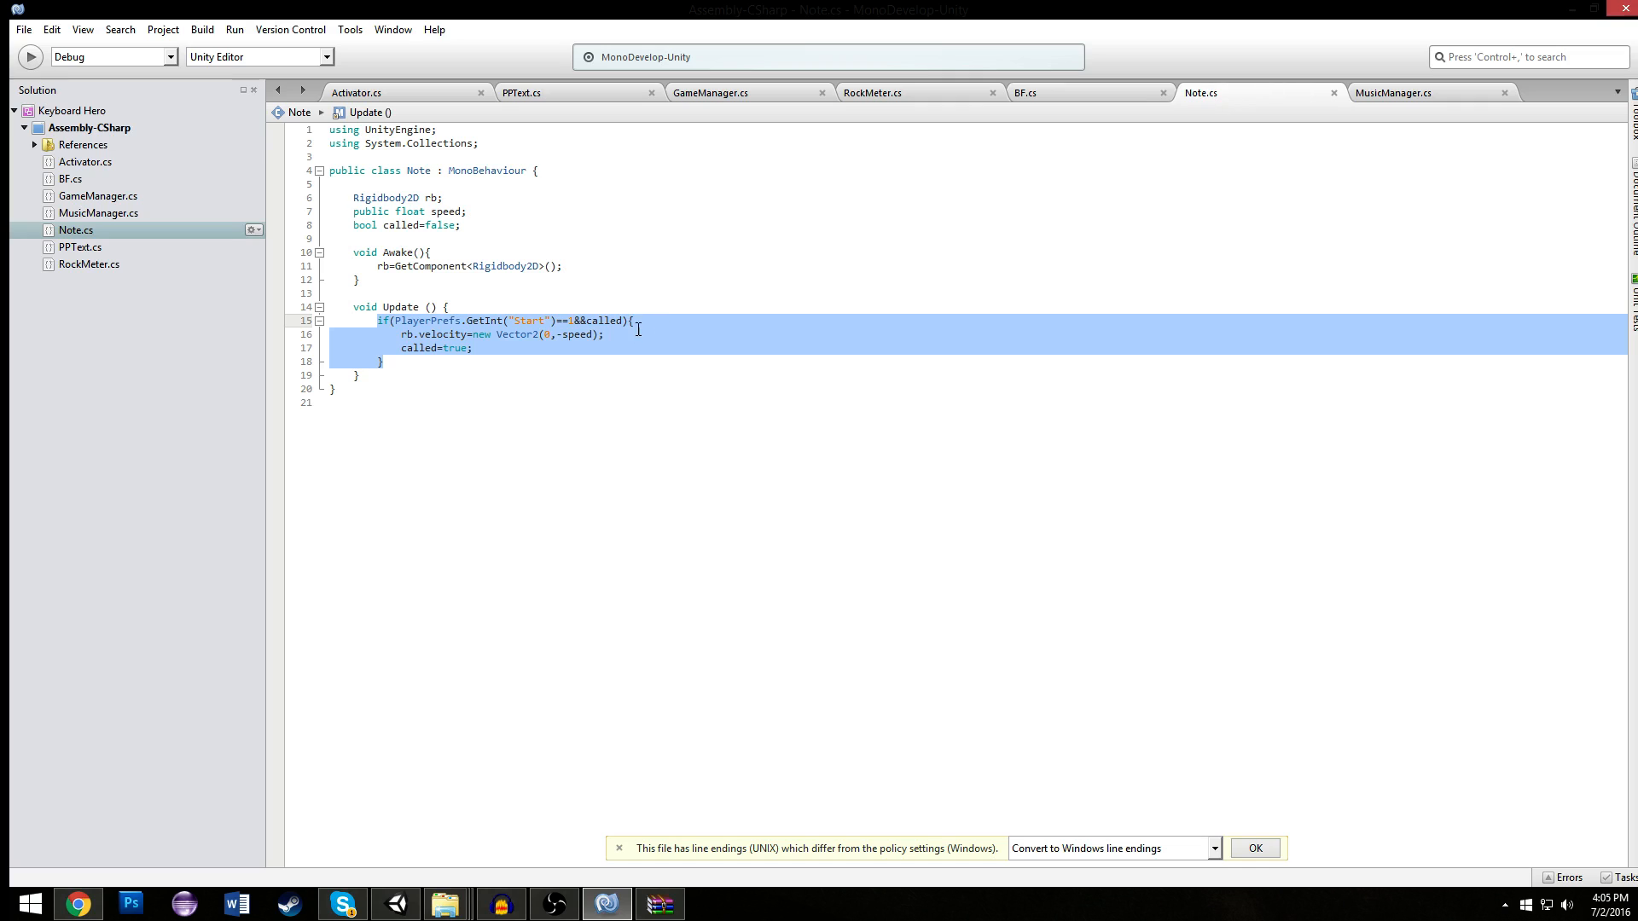
pyautogui.click(606, 335)
pyautogui.click(589, 321)
pyautogui.write('!')
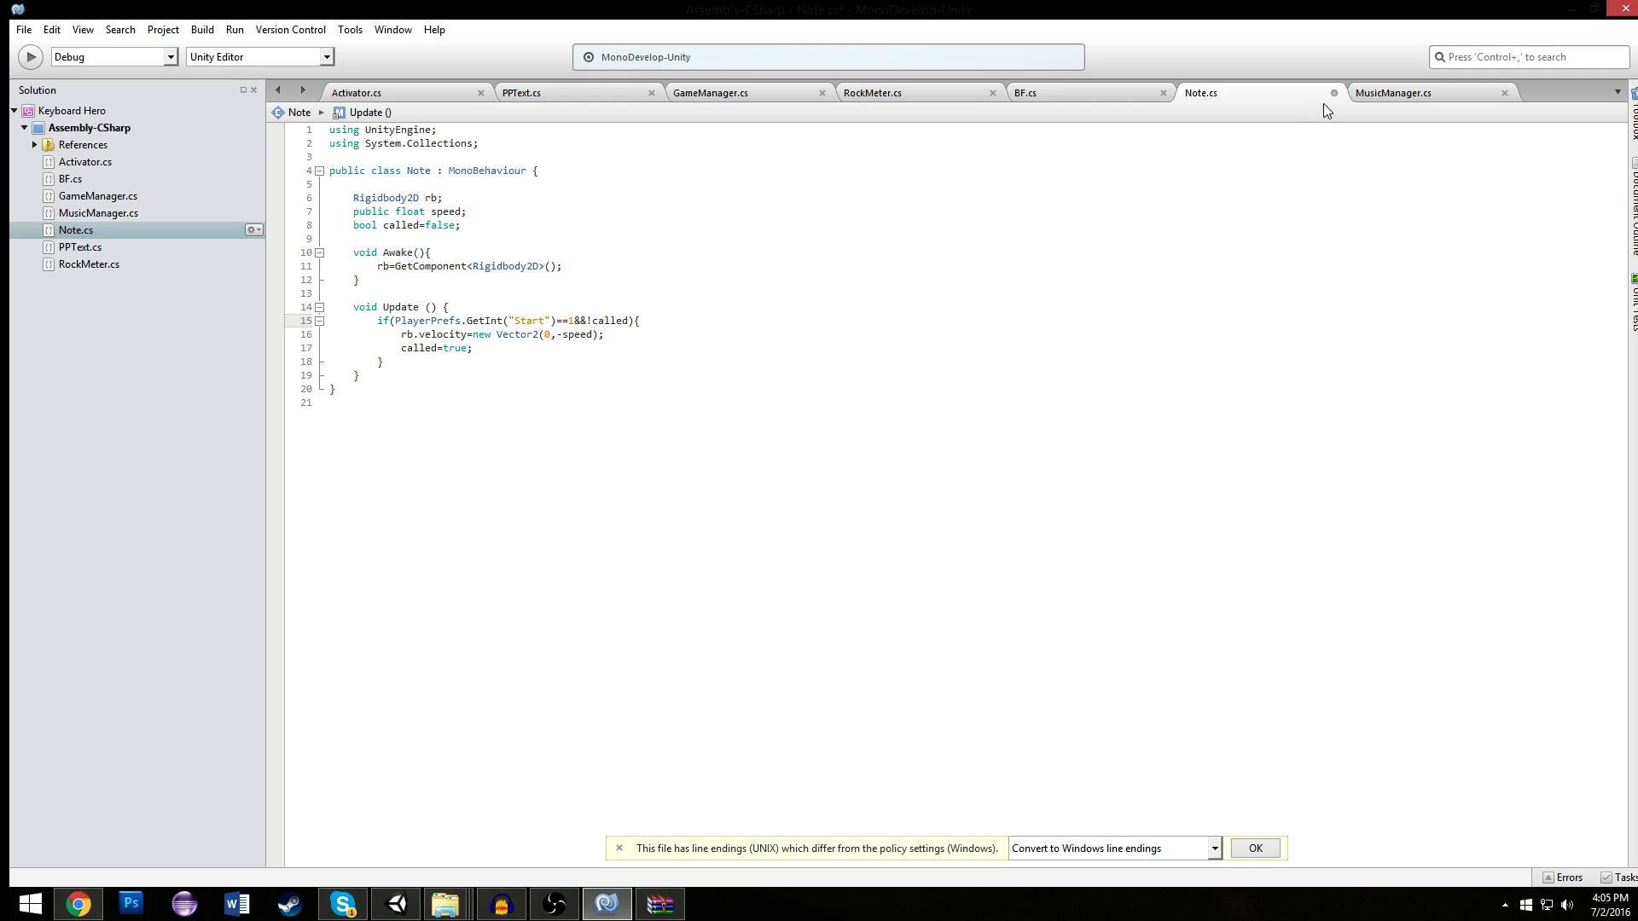
# - Change called to !called in the if condition of MusicManager.cs's Update method and save the script
pyautogui.click(1397, 92)
pyautogui.click(583, 225)
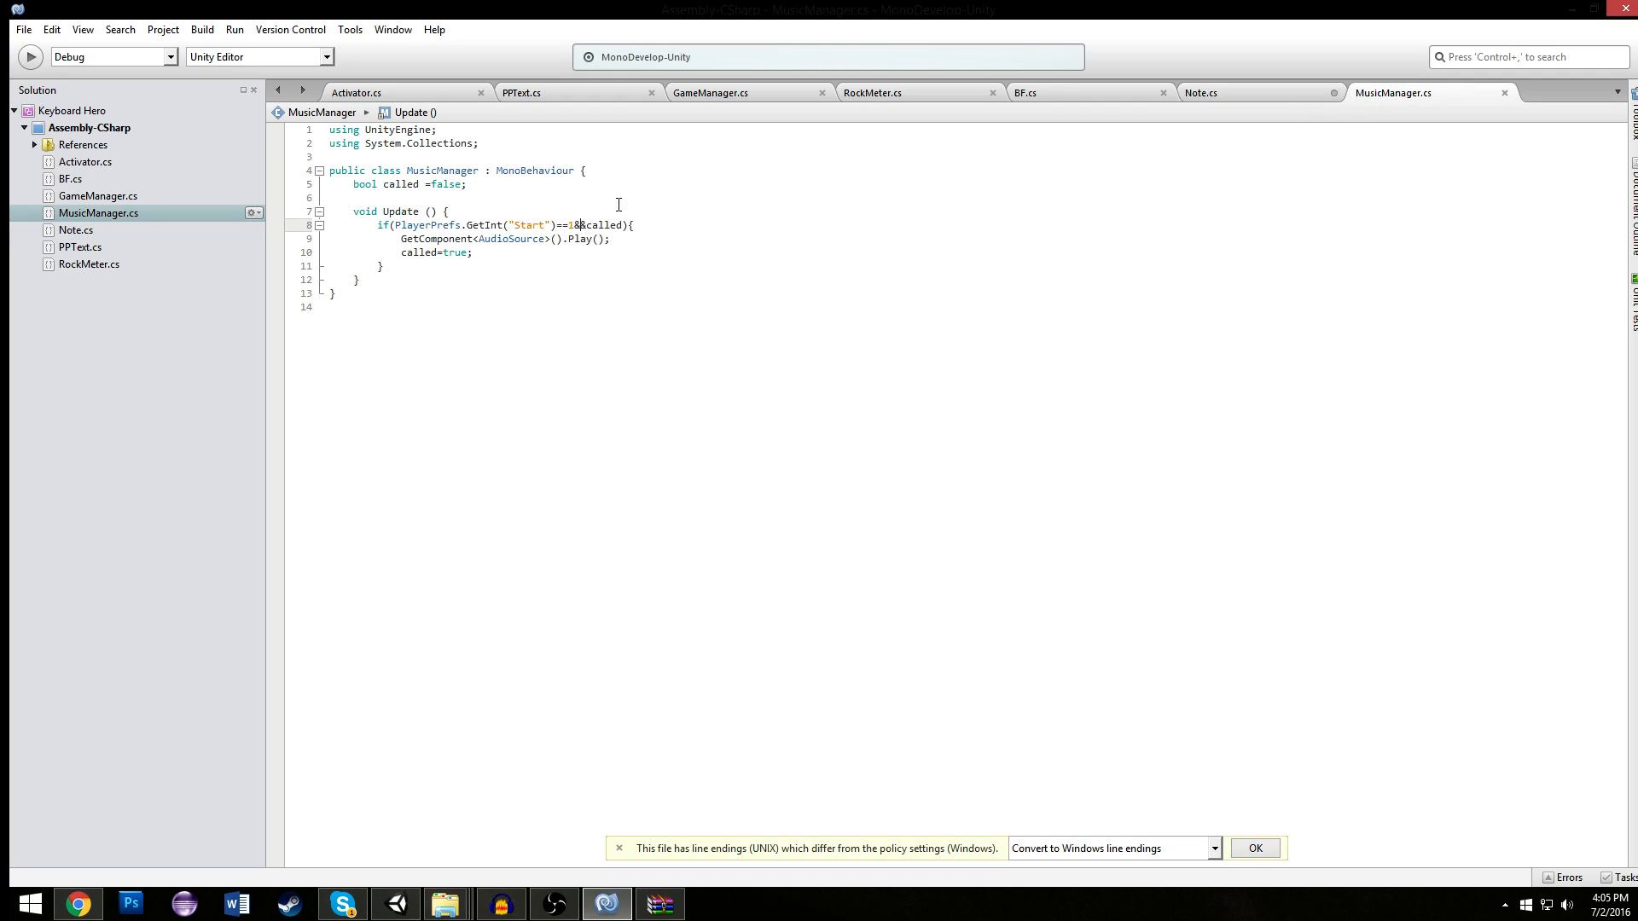
pyautogui.write('!')
pyautogui.hotkey('ctrl', 's')
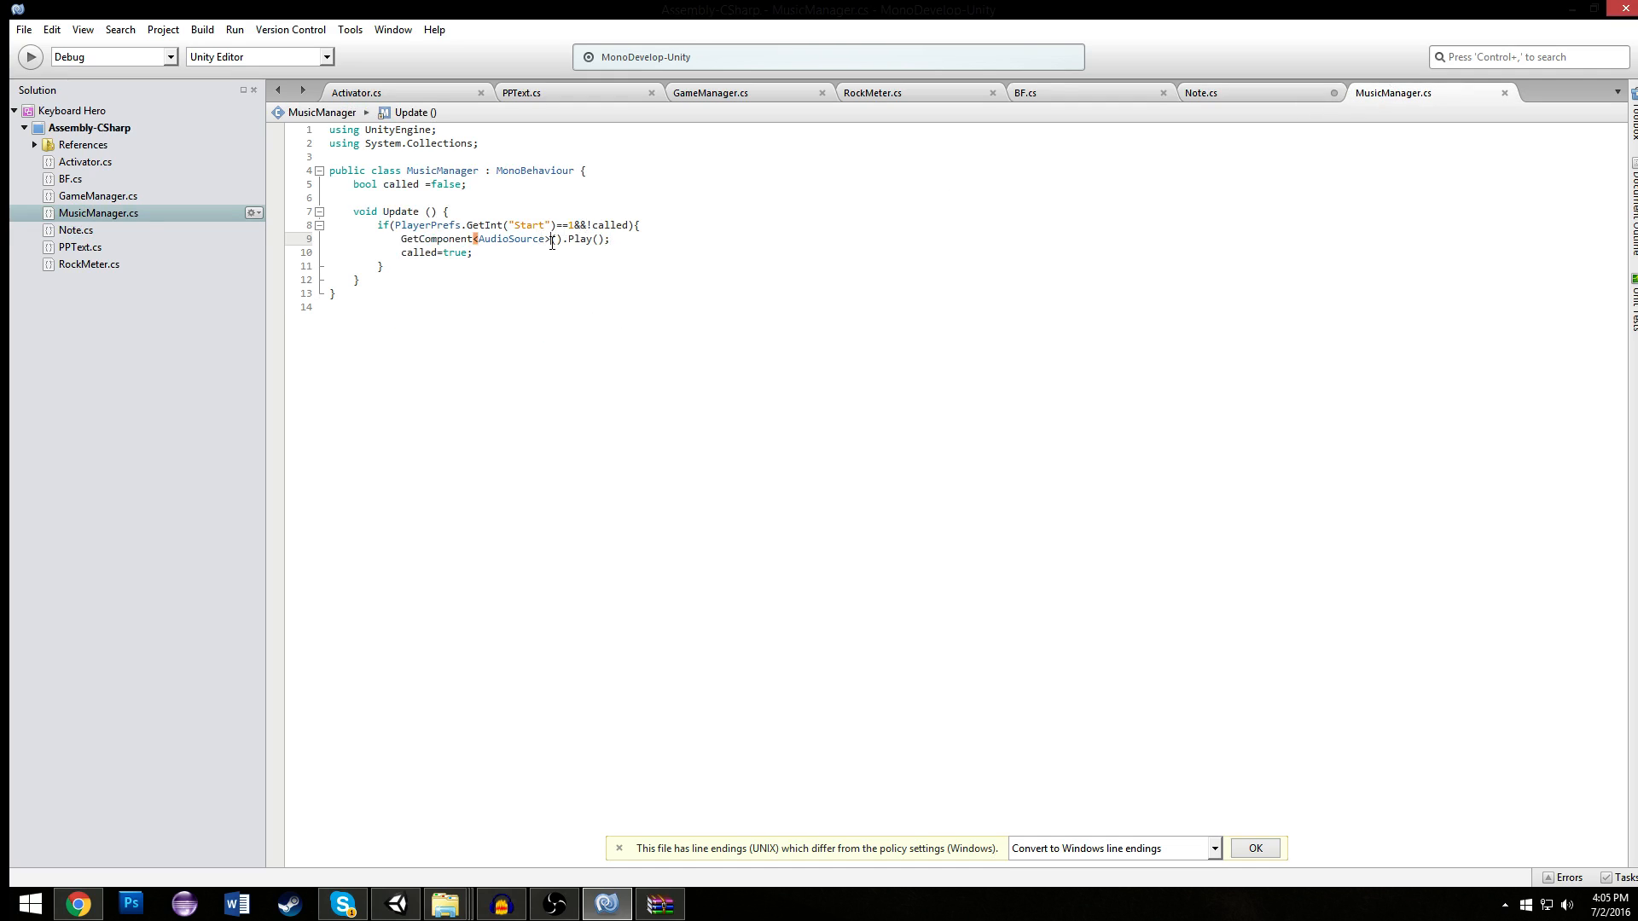
# - Switch to Unity, run the game and check in the Scene view whether the notes move
pyautogui.click(395, 904)
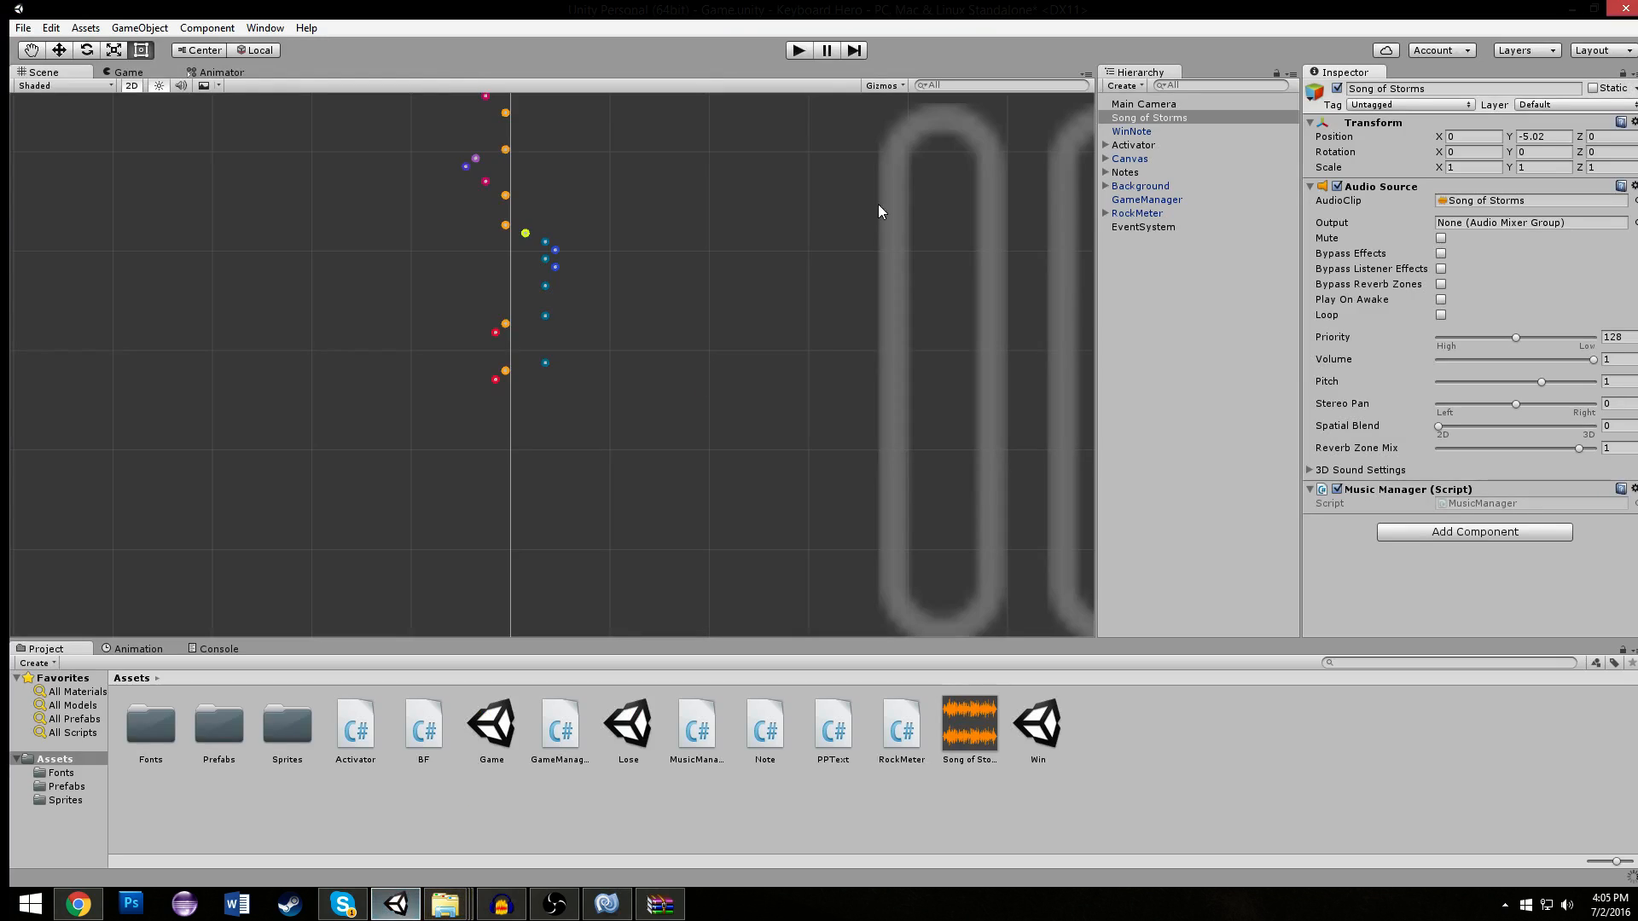
pyautogui.click(800, 51)
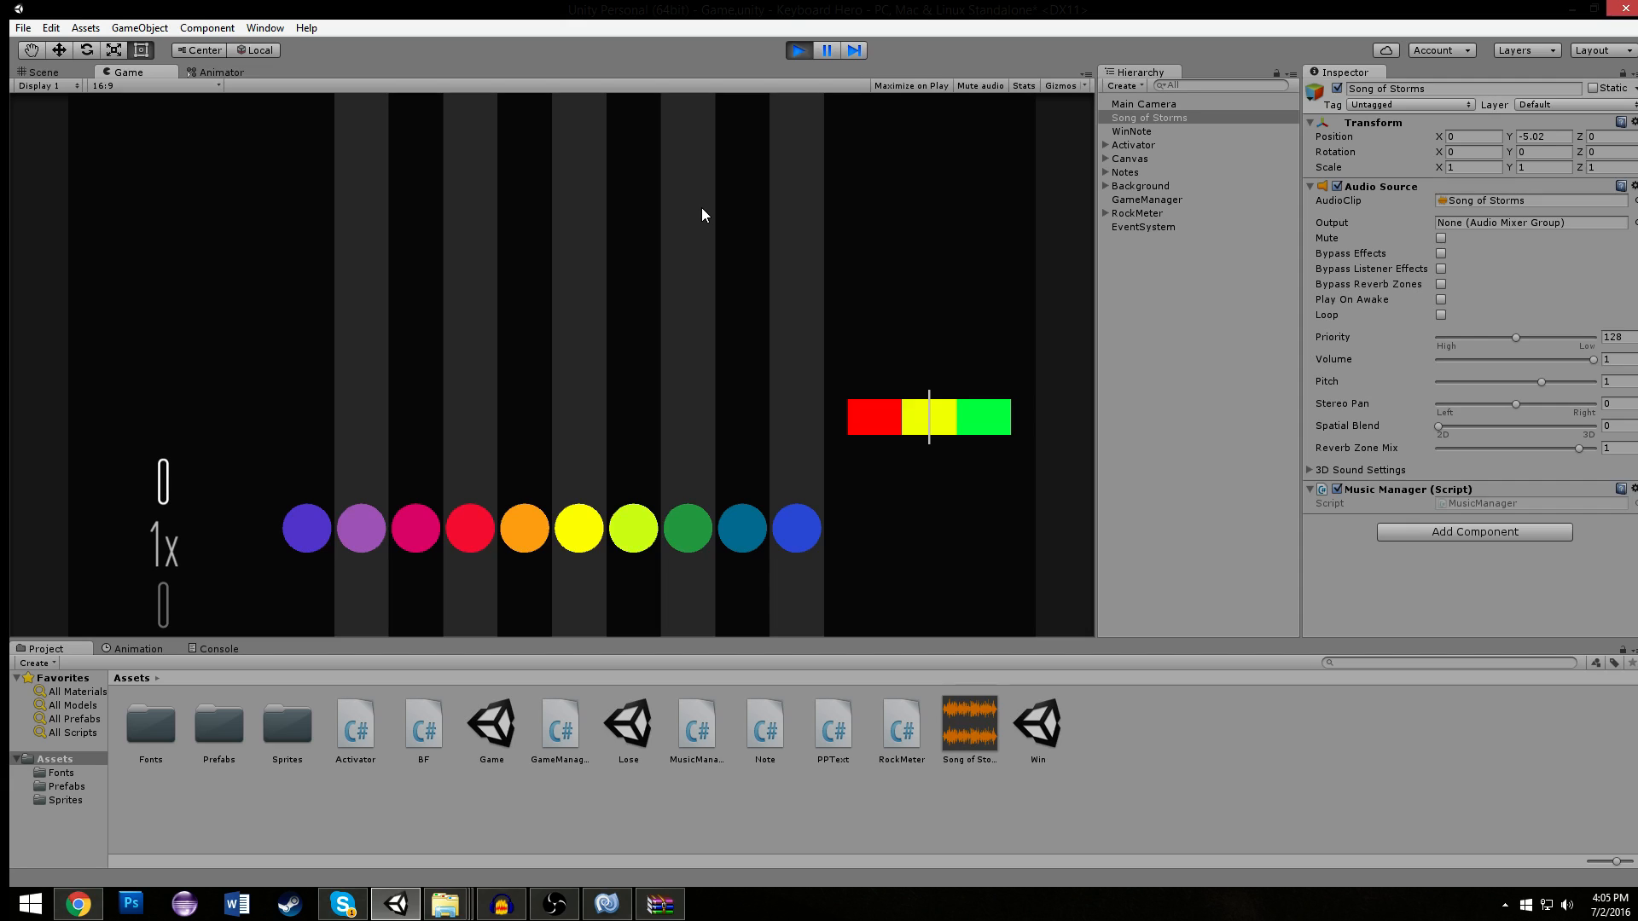
pyautogui.click(18, 73)
pyautogui.scroll(1, 555, 239)
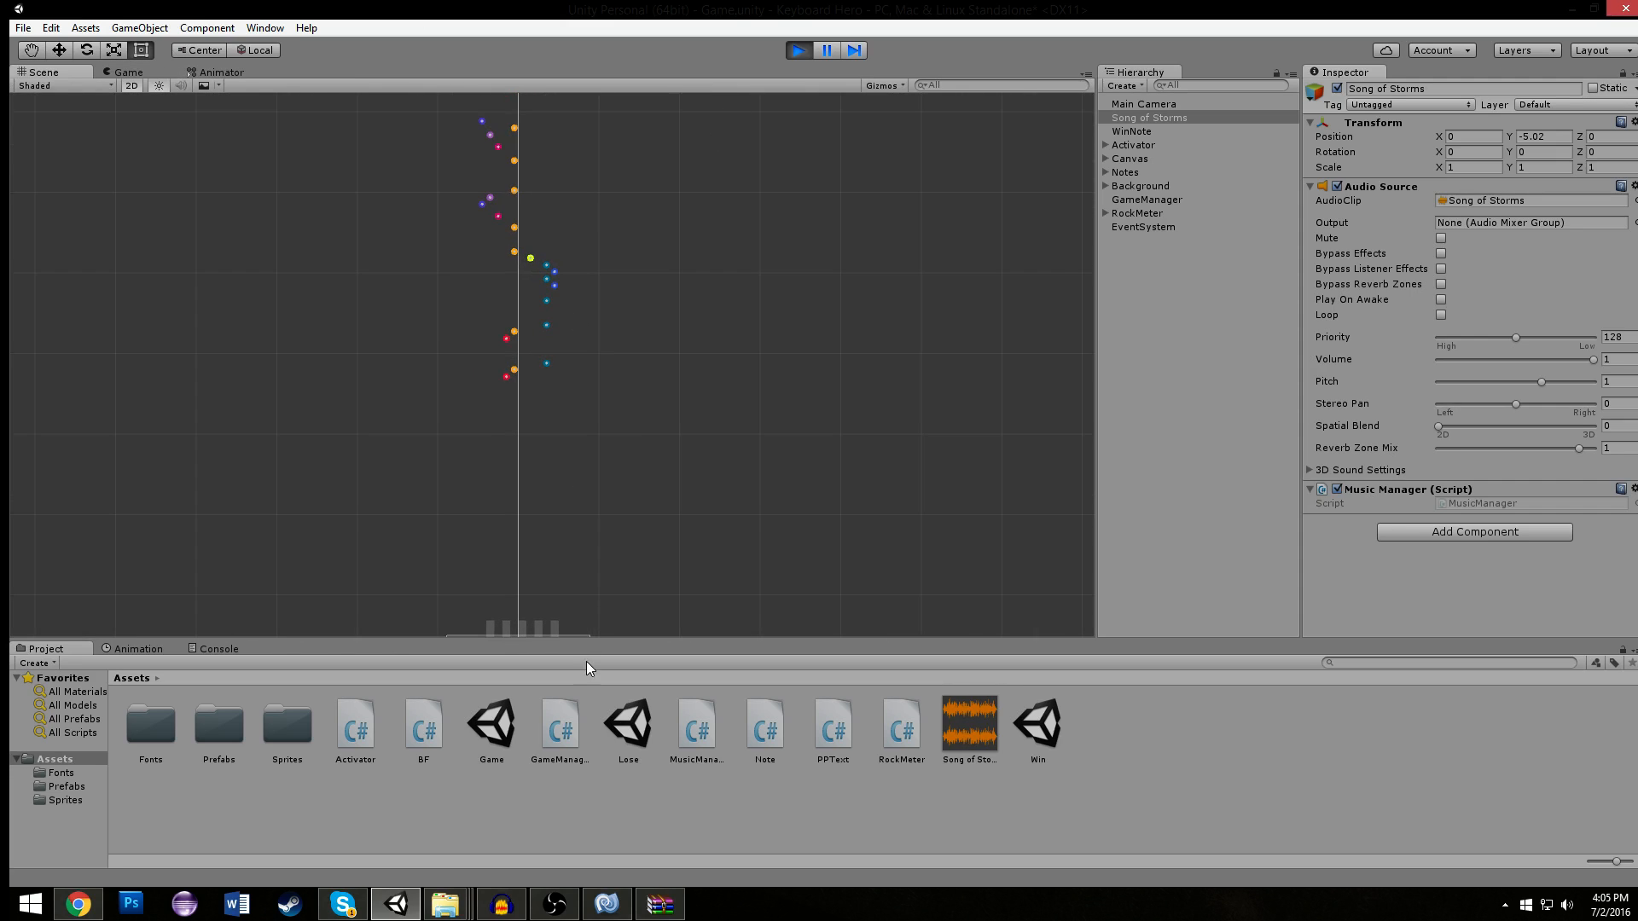
# - Switch to MonoDevelop, add print("hi"); as the first line of Note.cs's "Start" if block and save the script
pyautogui.click(606, 904)
pyautogui.click(1200, 92)
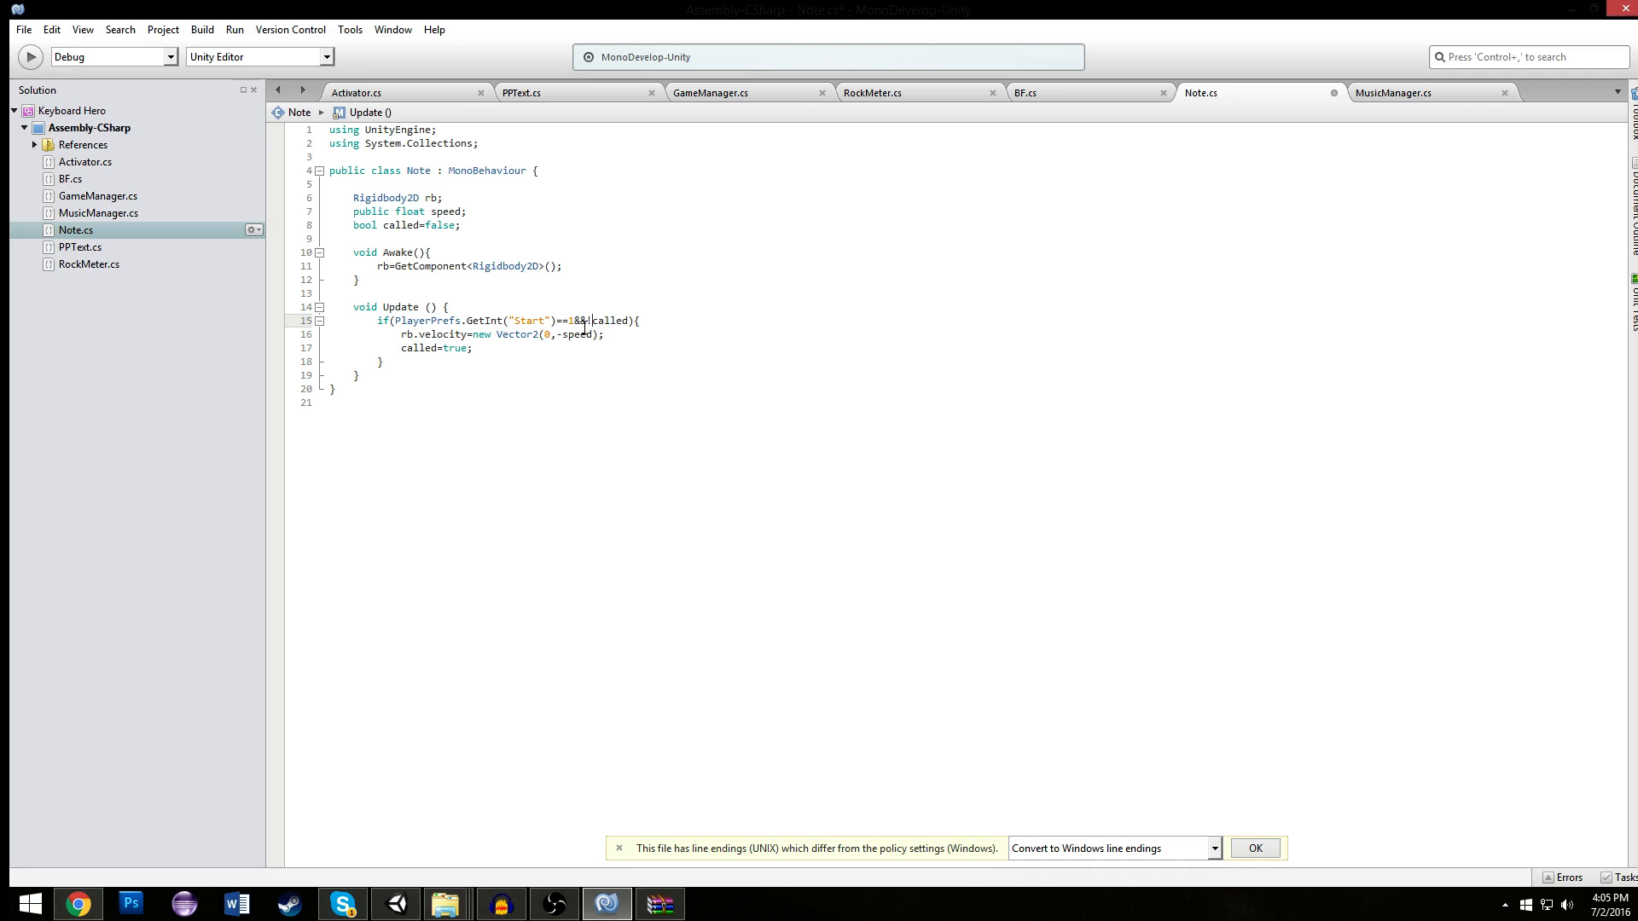
pyautogui.click(533, 239)
pyautogui.click(520, 227)
pyautogui.click(483, 322)
pyautogui.click(484, 307)
pyautogui.click(628, 336)
pyautogui.click(665, 325)
pyautogui.press('Return')
pyautogui.write('print("hi");l')
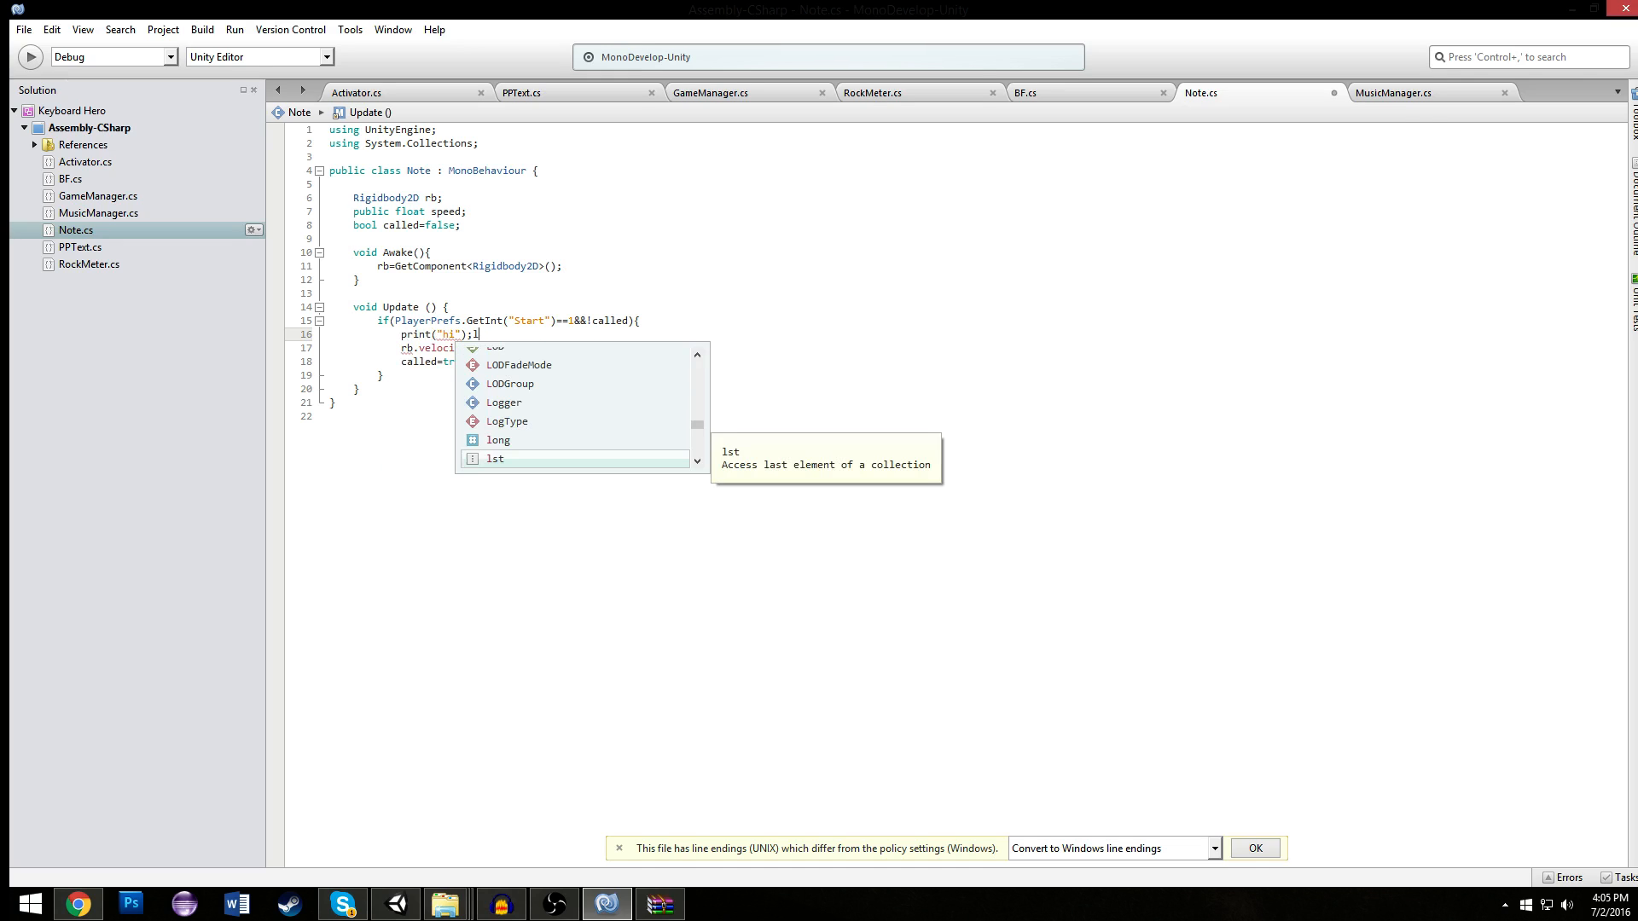
pyautogui.press('BackSpace')
pyautogui.hotkey('ctrl', 's')
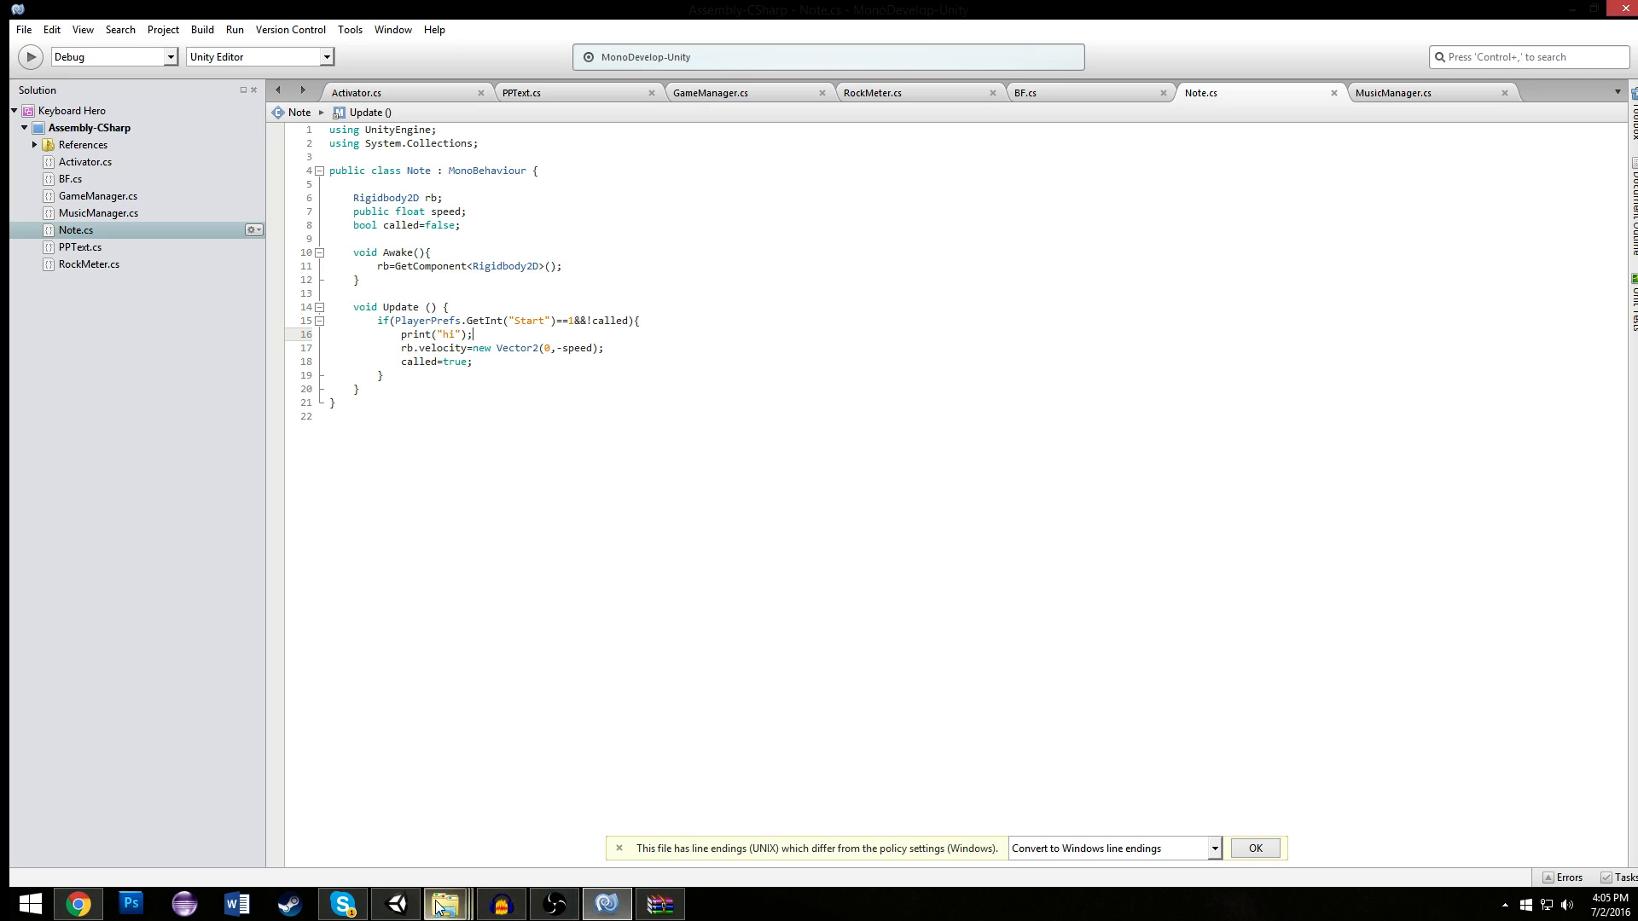
# - Switch to Unity, restart the game and check the falling notes in the Scene and Game views
pyautogui.click(398, 904)
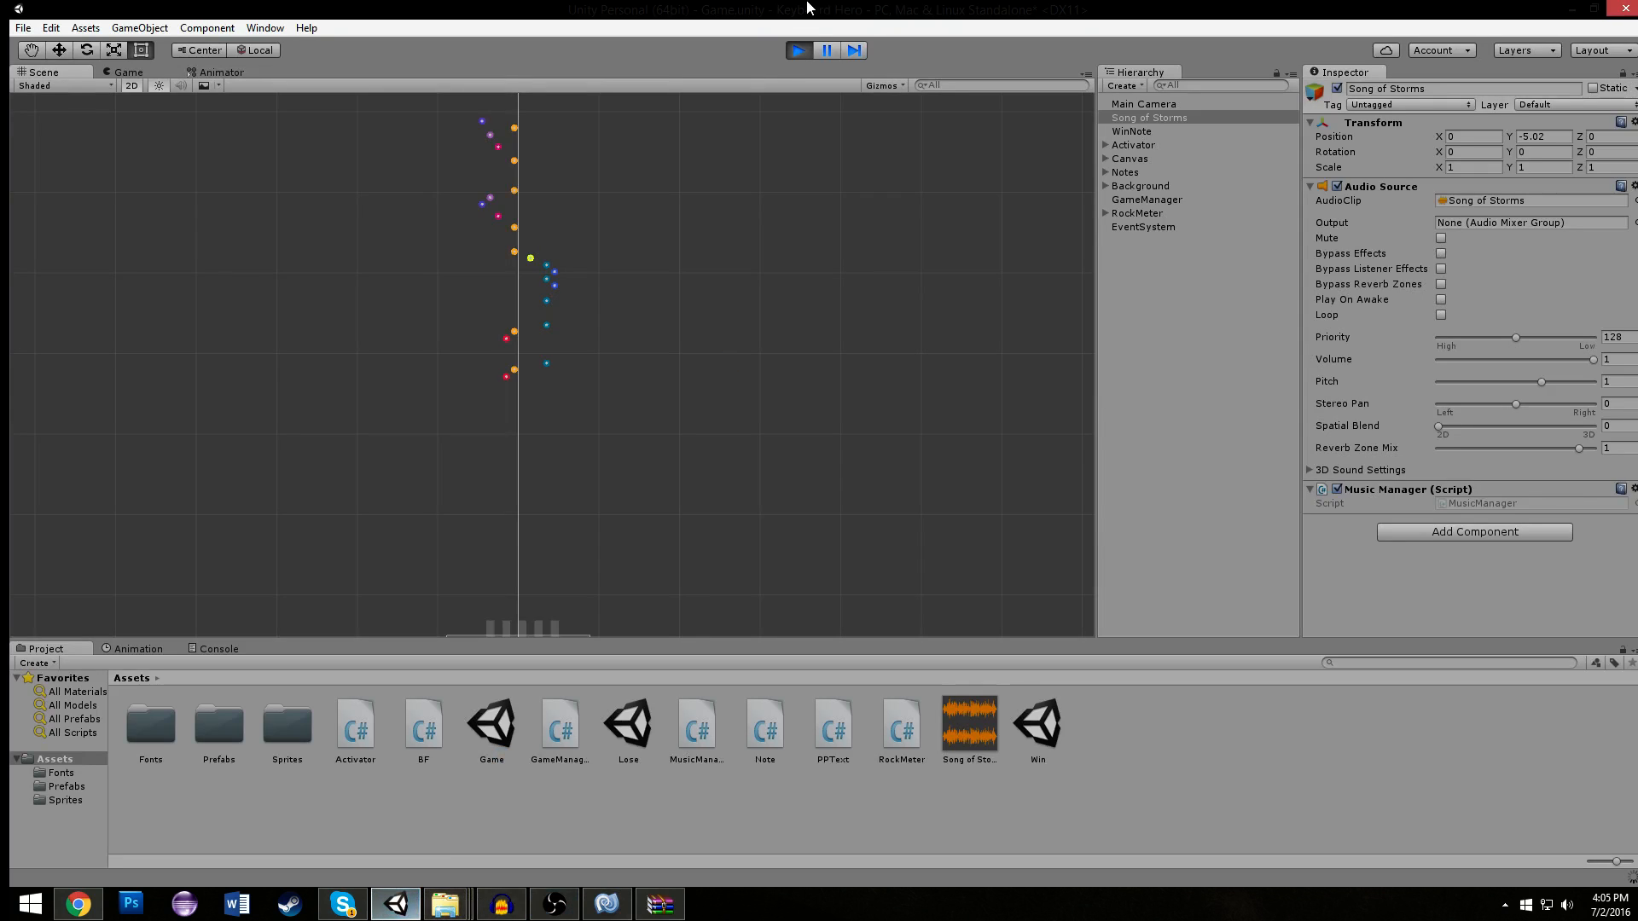
pyautogui.click(804, 49)
pyautogui.click(804, 48)
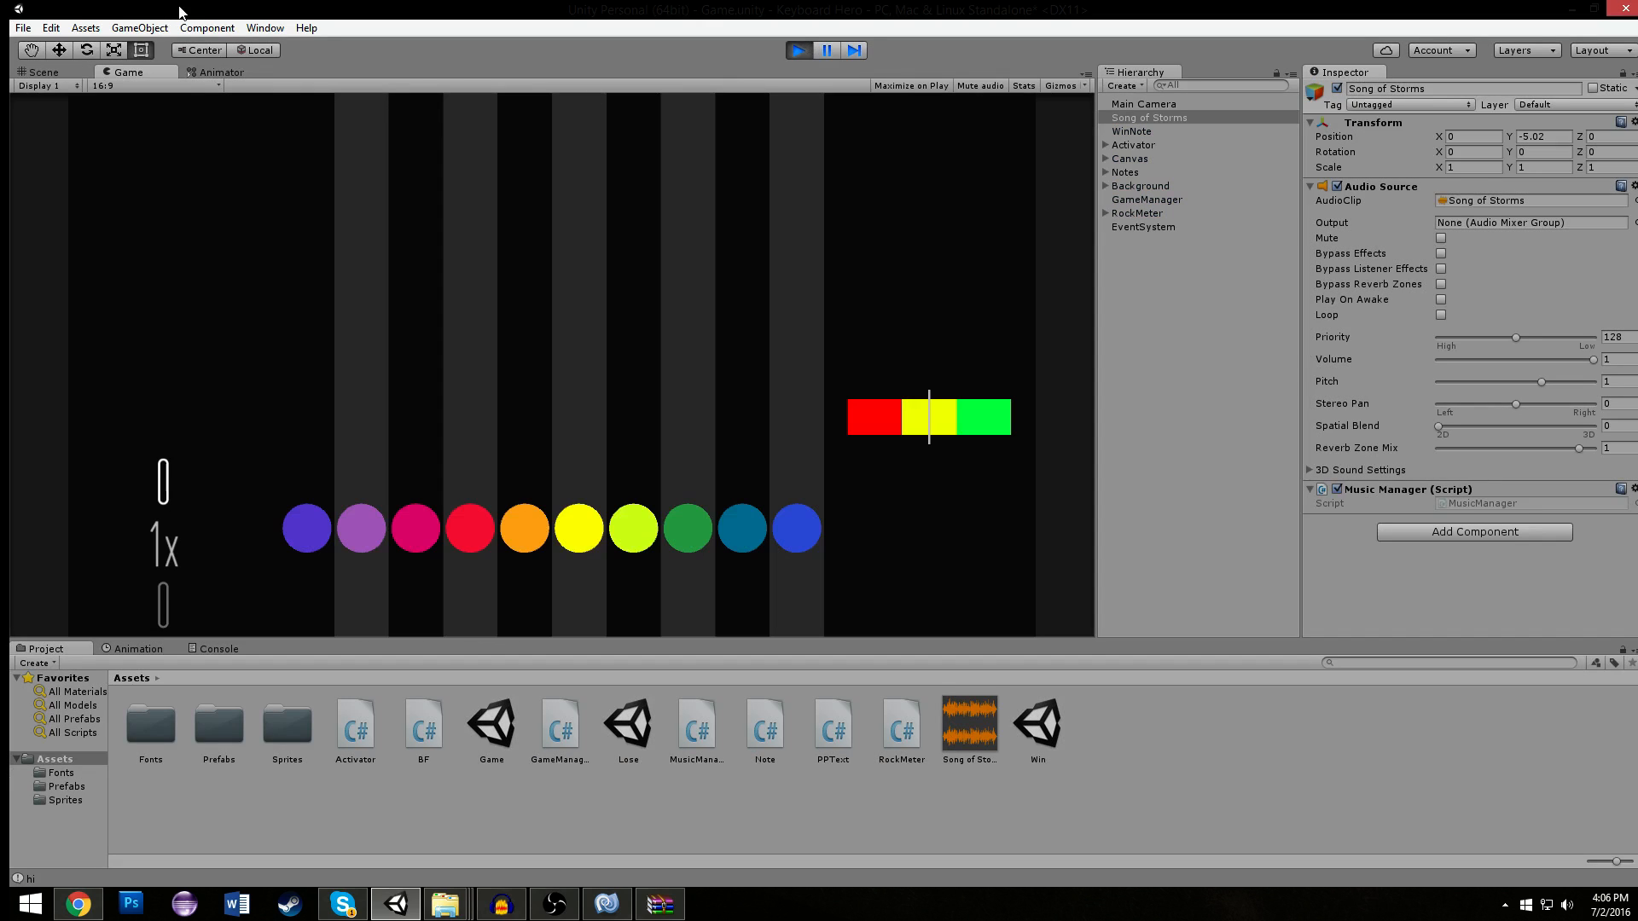
pyautogui.click(88, 71)
pyautogui.scroll(-2, 631, 252)
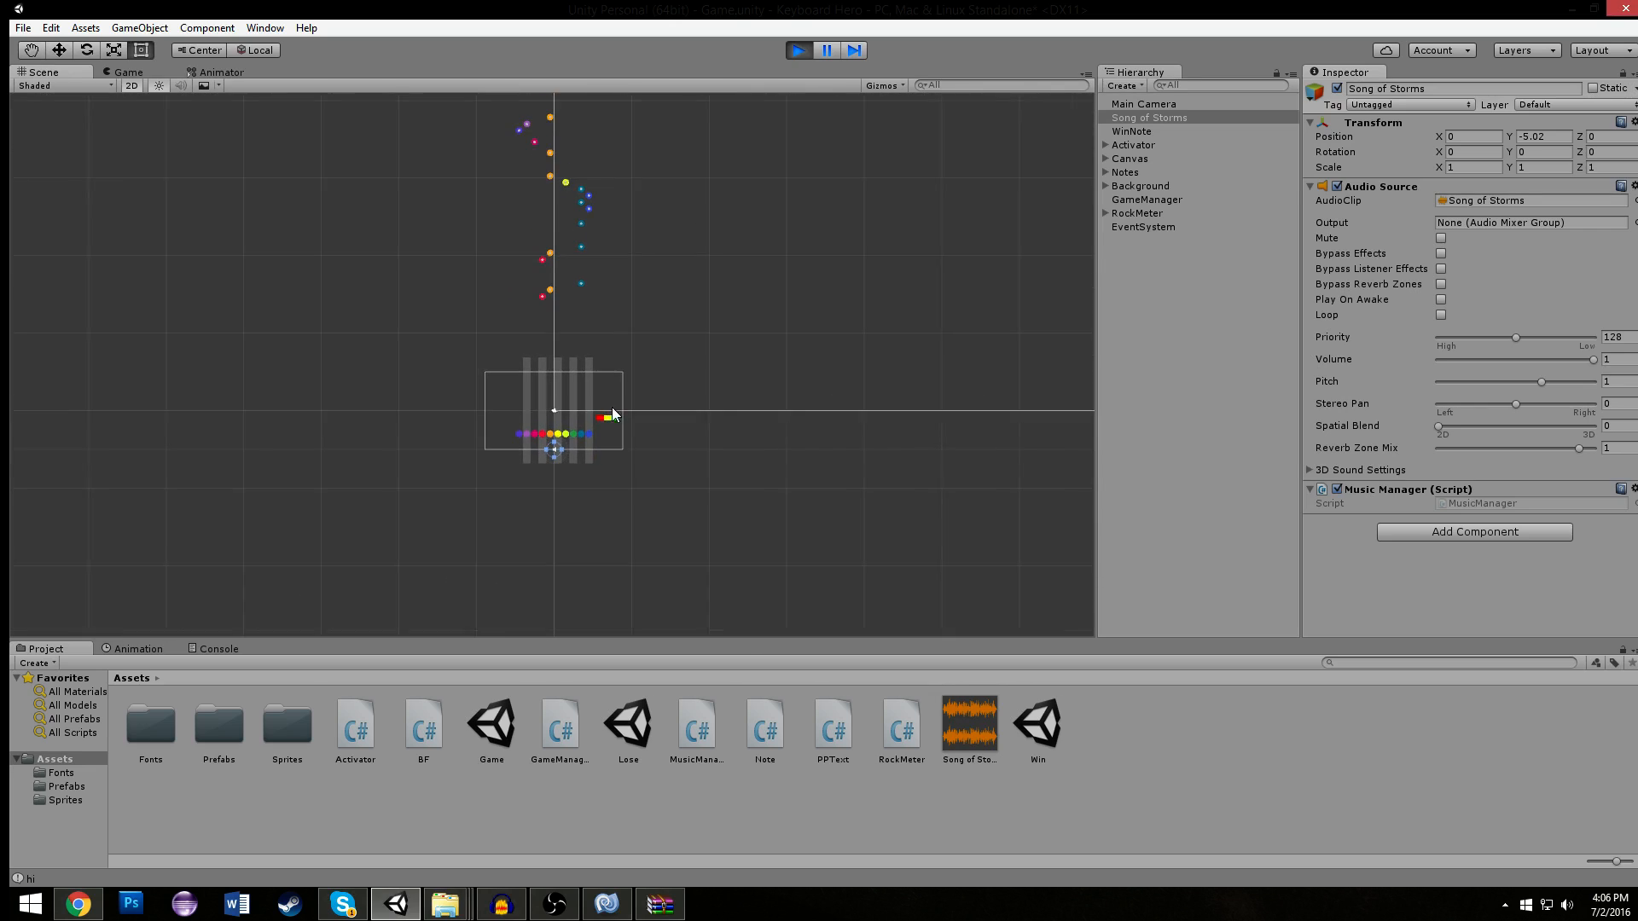
pyautogui.scroll(3, 560, 525)
pyautogui.click(109, 72)
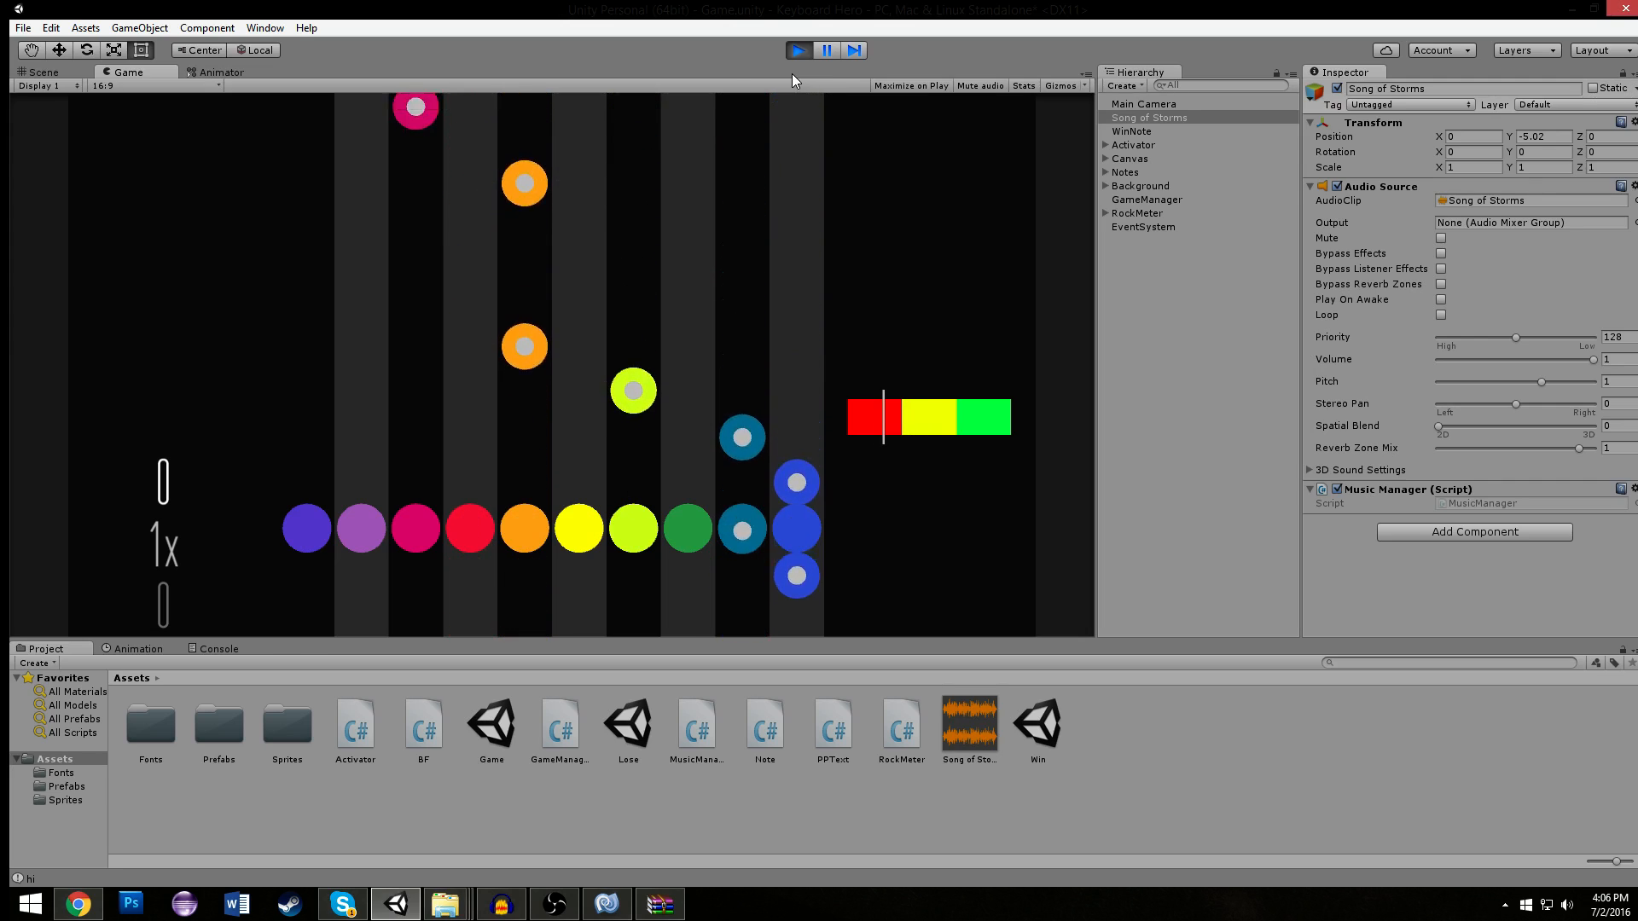
# - Replay the song from the failed screen, check the falling notes in the Scene and Game views, and stop the game
pyautogui.click(795, 51)
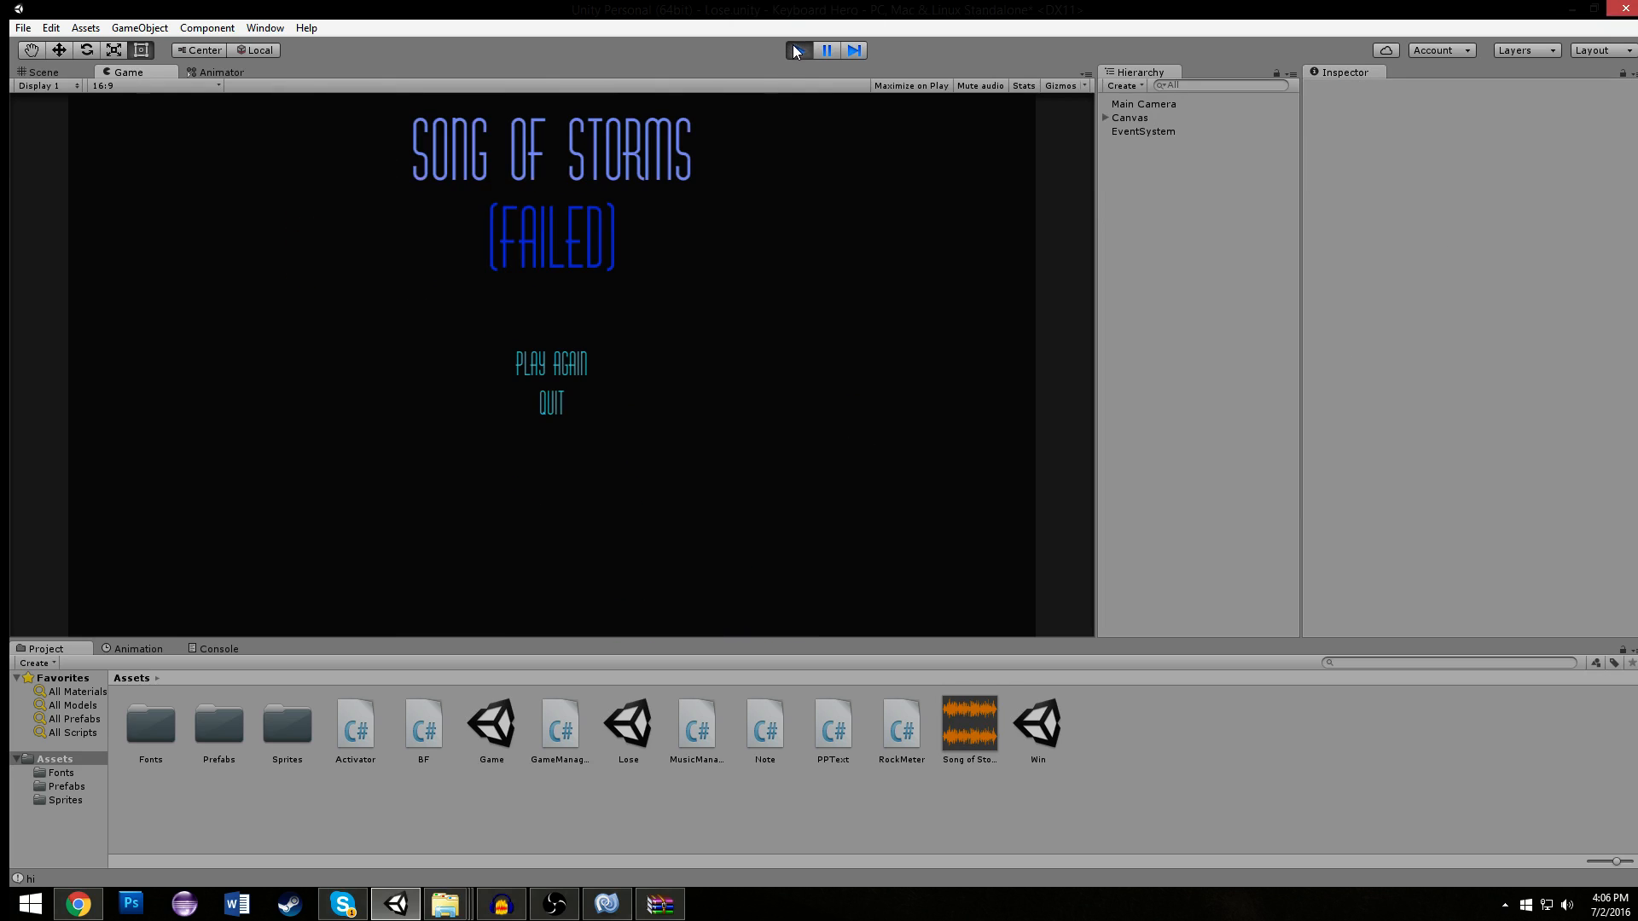
pyautogui.click(580, 351)
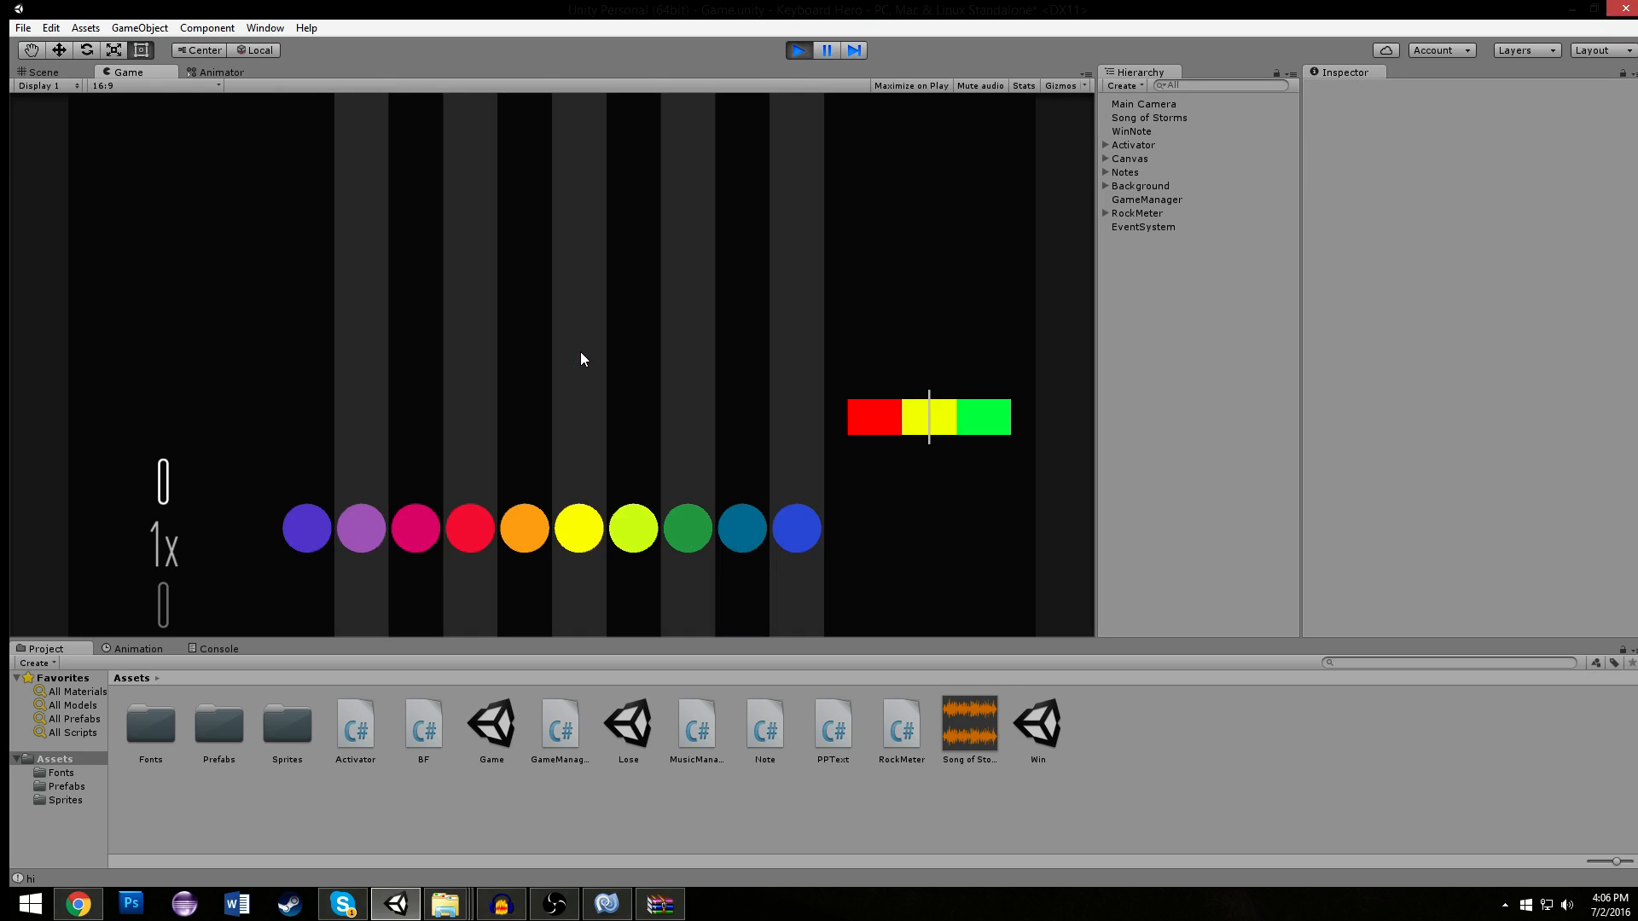
pyautogui.click(50, 72)
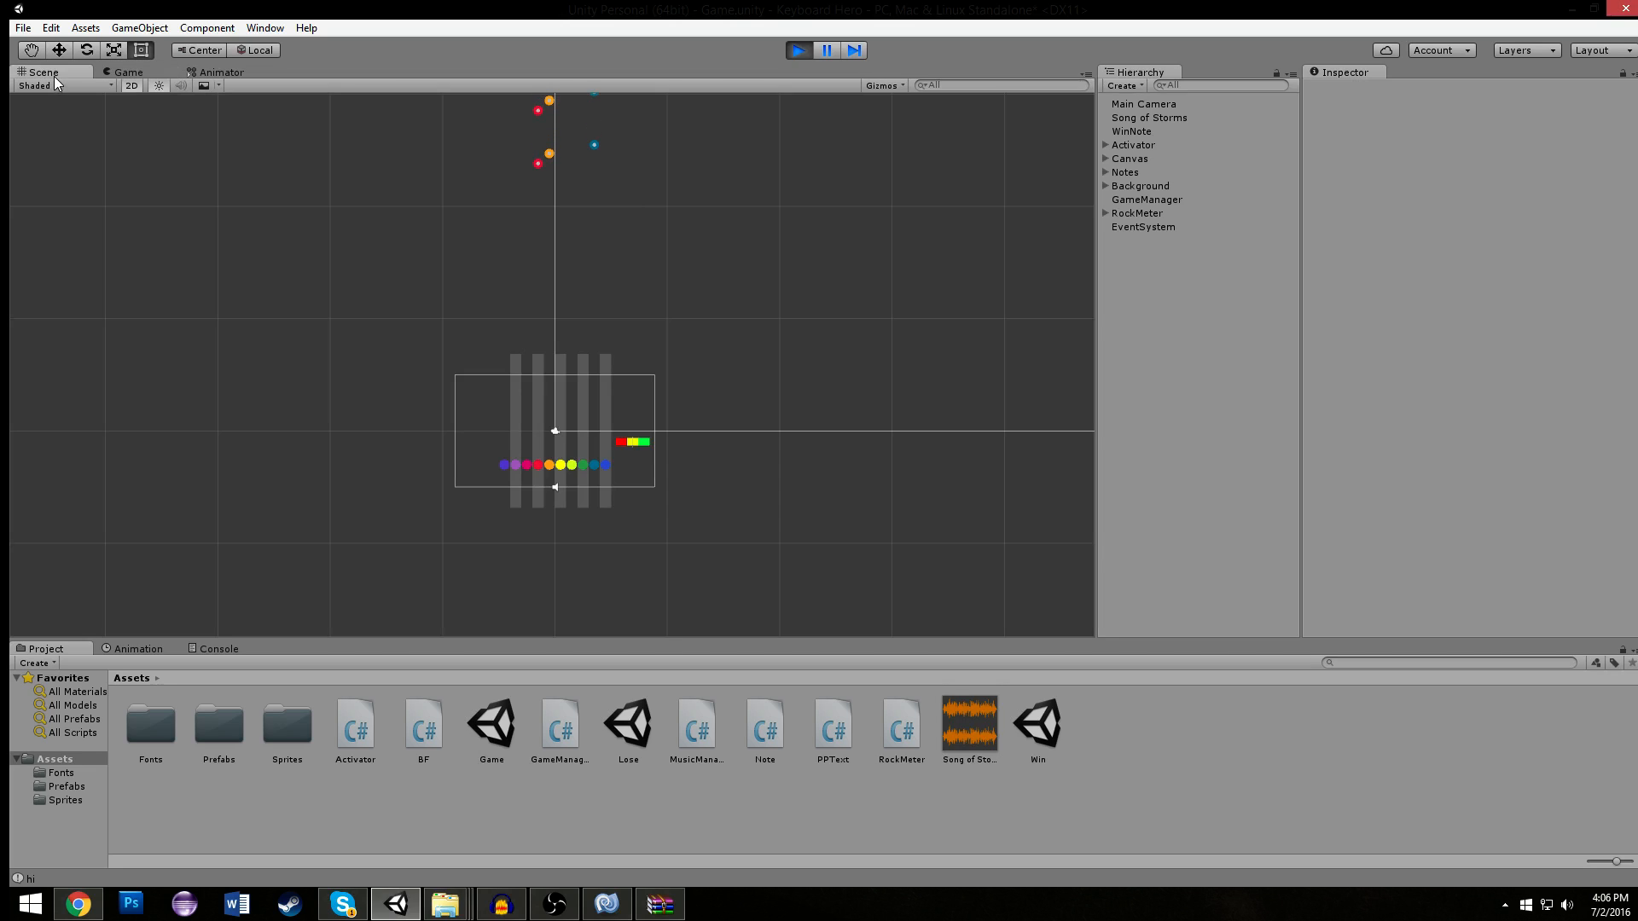
pyautogui.click(114, 73)
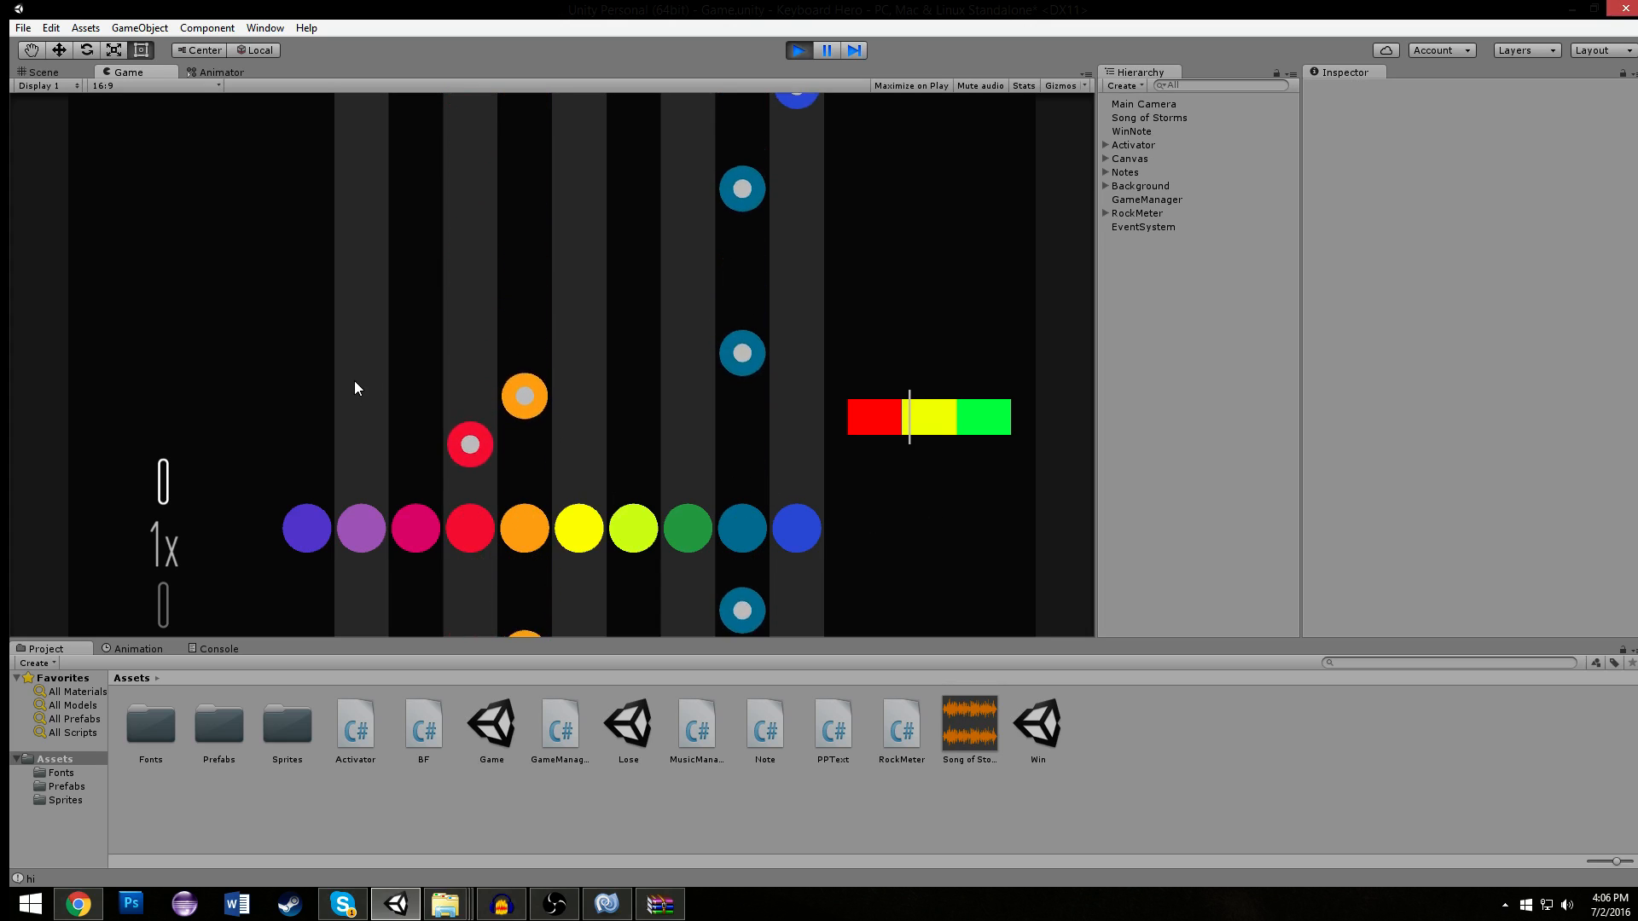
pyautogui.hotkey('ctrl', 'p')
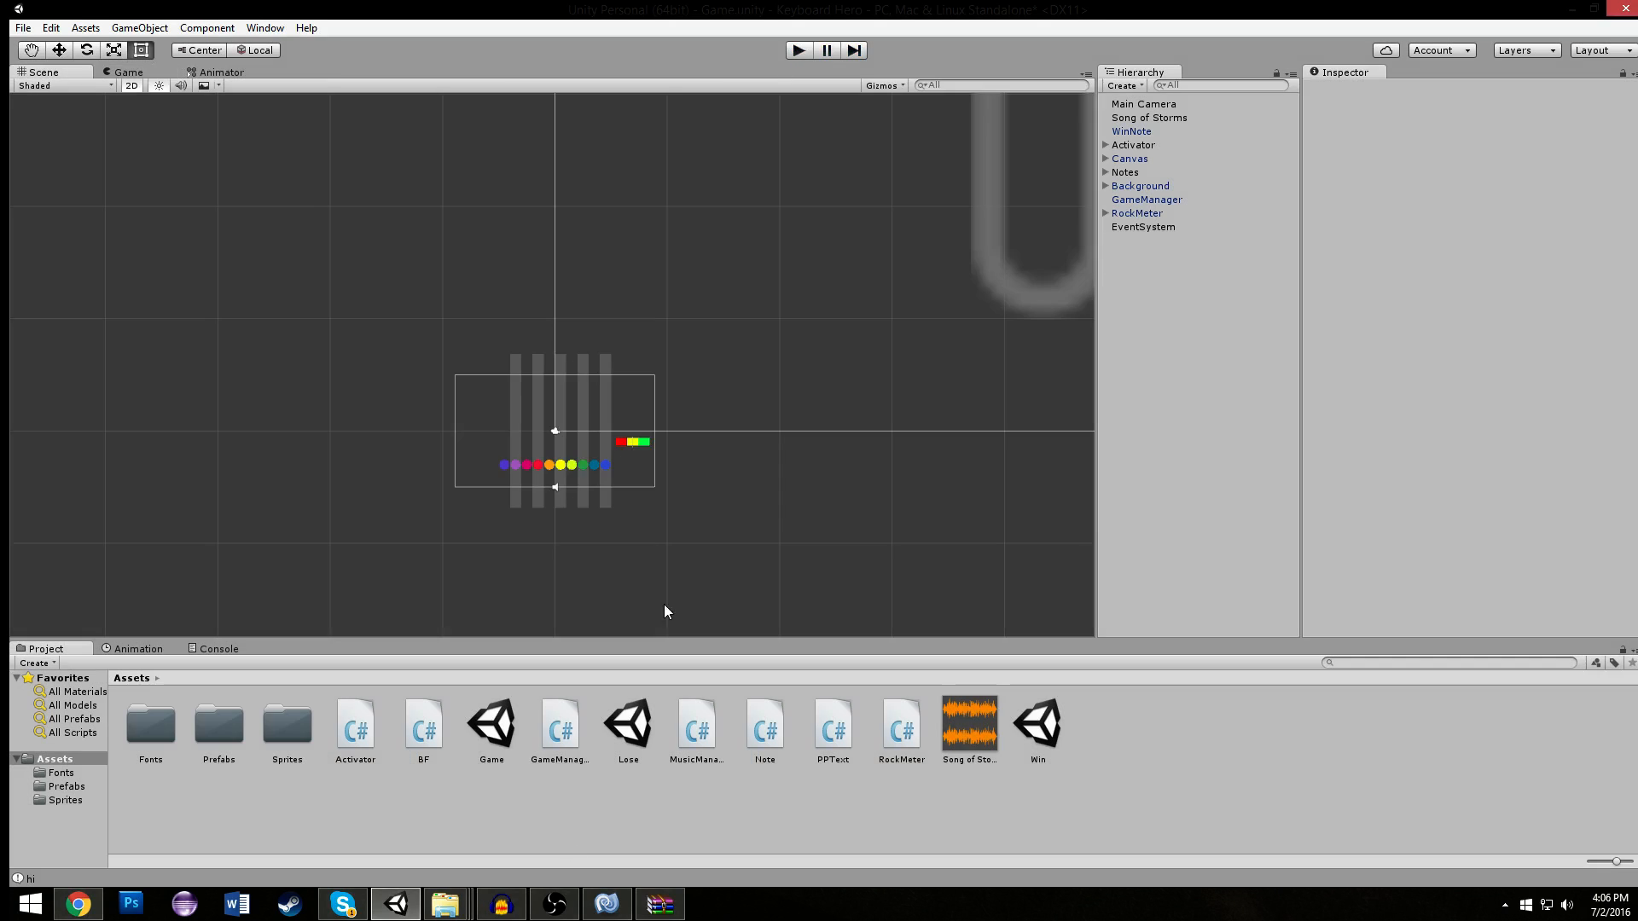
# - Switch to MonoDevelop and delete the print("hi"); line from the "Start" if block in Note.cs
pyautogui.click(607, 904)
pyautogui.moveTo(496, 332); pyautogui.dragTo(242, 334)
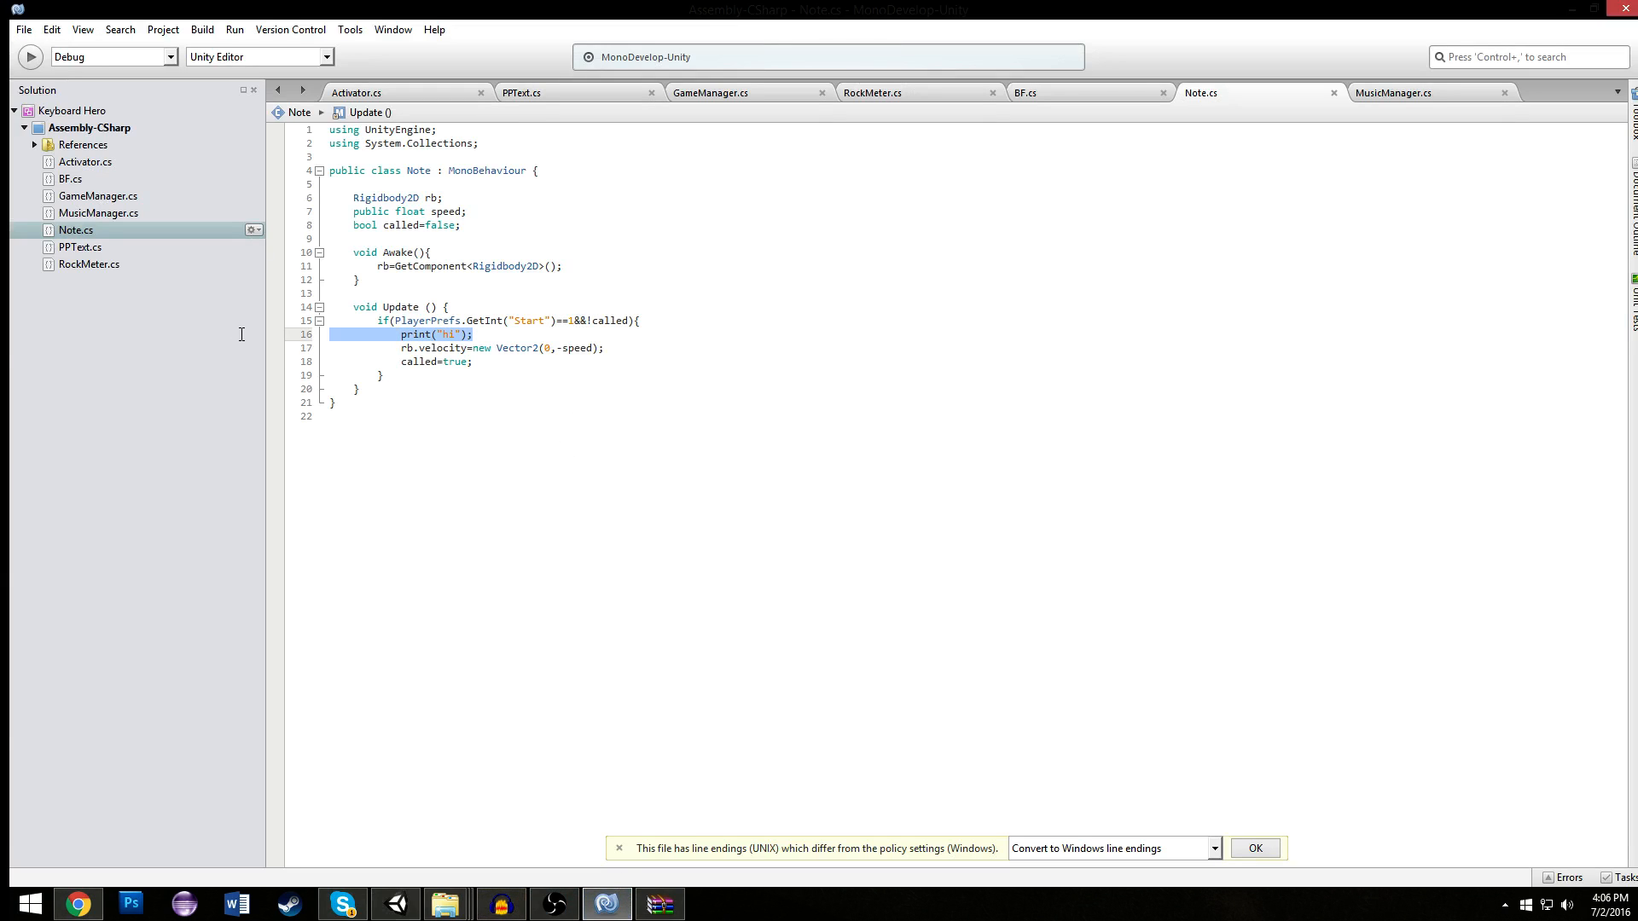
pyautogui.press('BackSpace')
pyautogui.press('BackSpace')
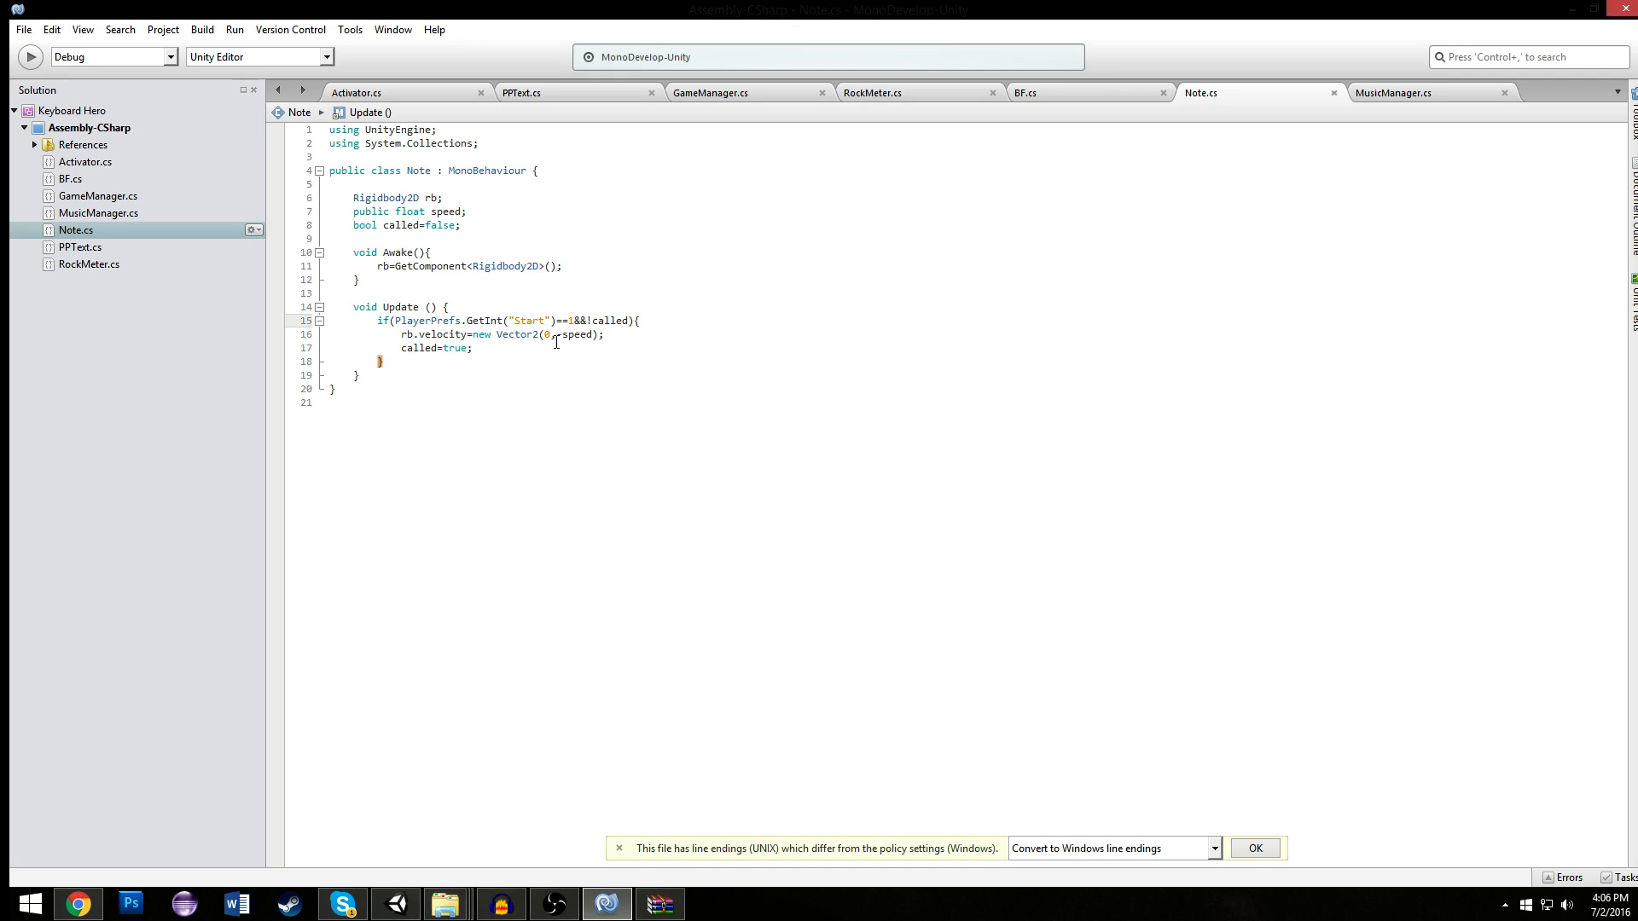
pyautogui.click(424, 248)
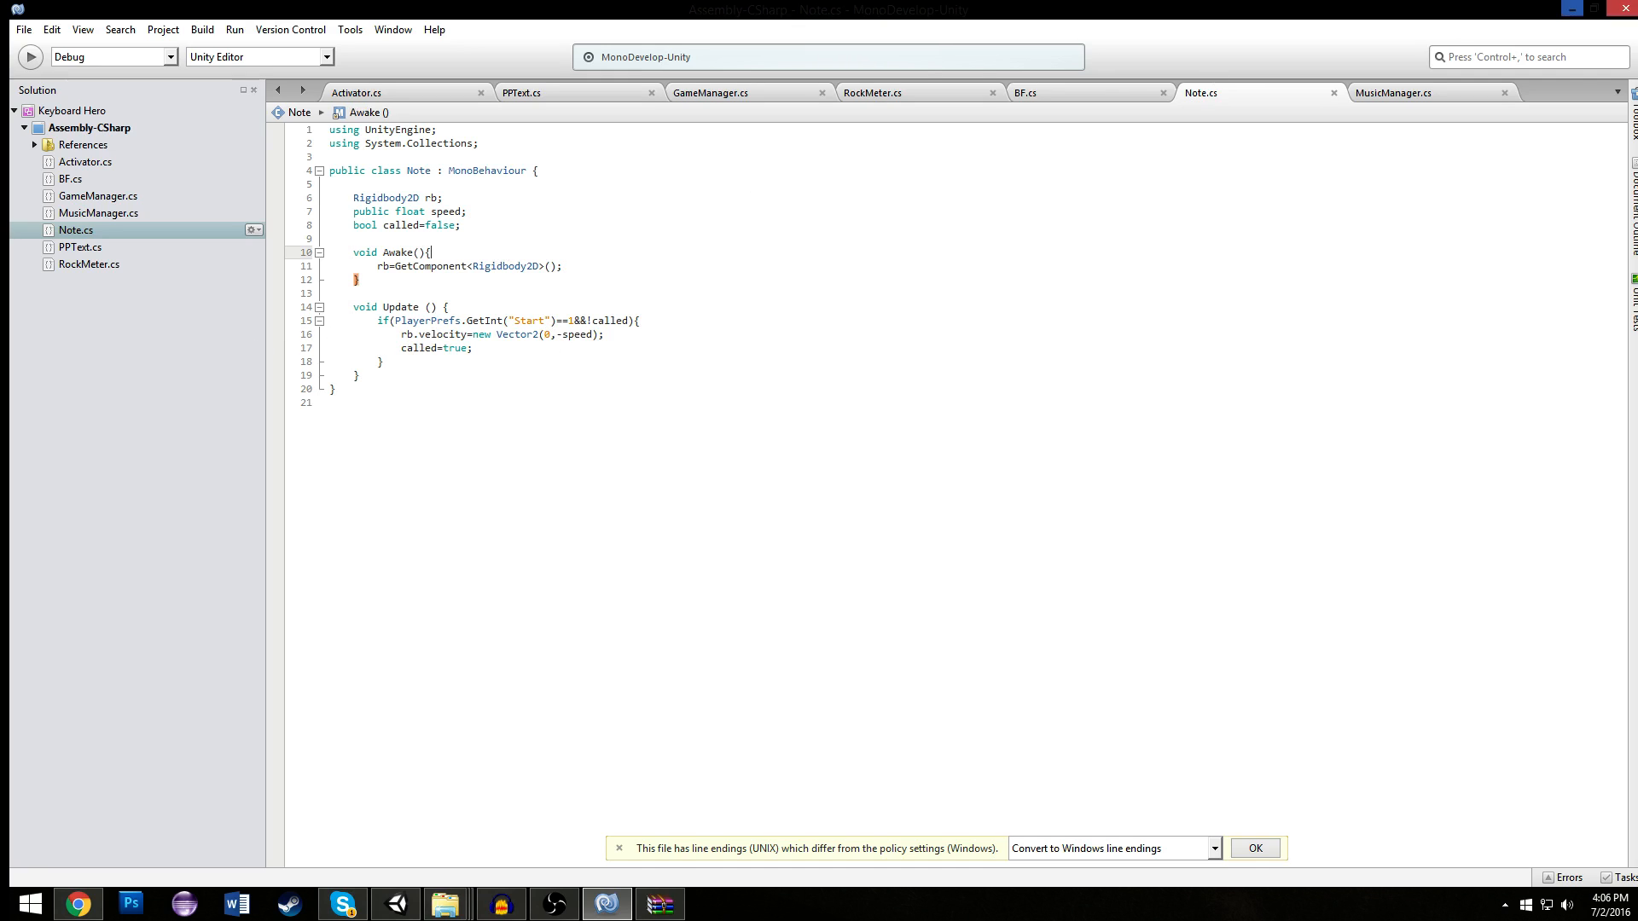
# - Review the open scripts, examining the PlayerPrefs.SetInt("Start",1); line in GameManager.cs's Start method, and return to Note.cs
pyautogui.click(1467, 94)
pyautogui.click(1308, 96)
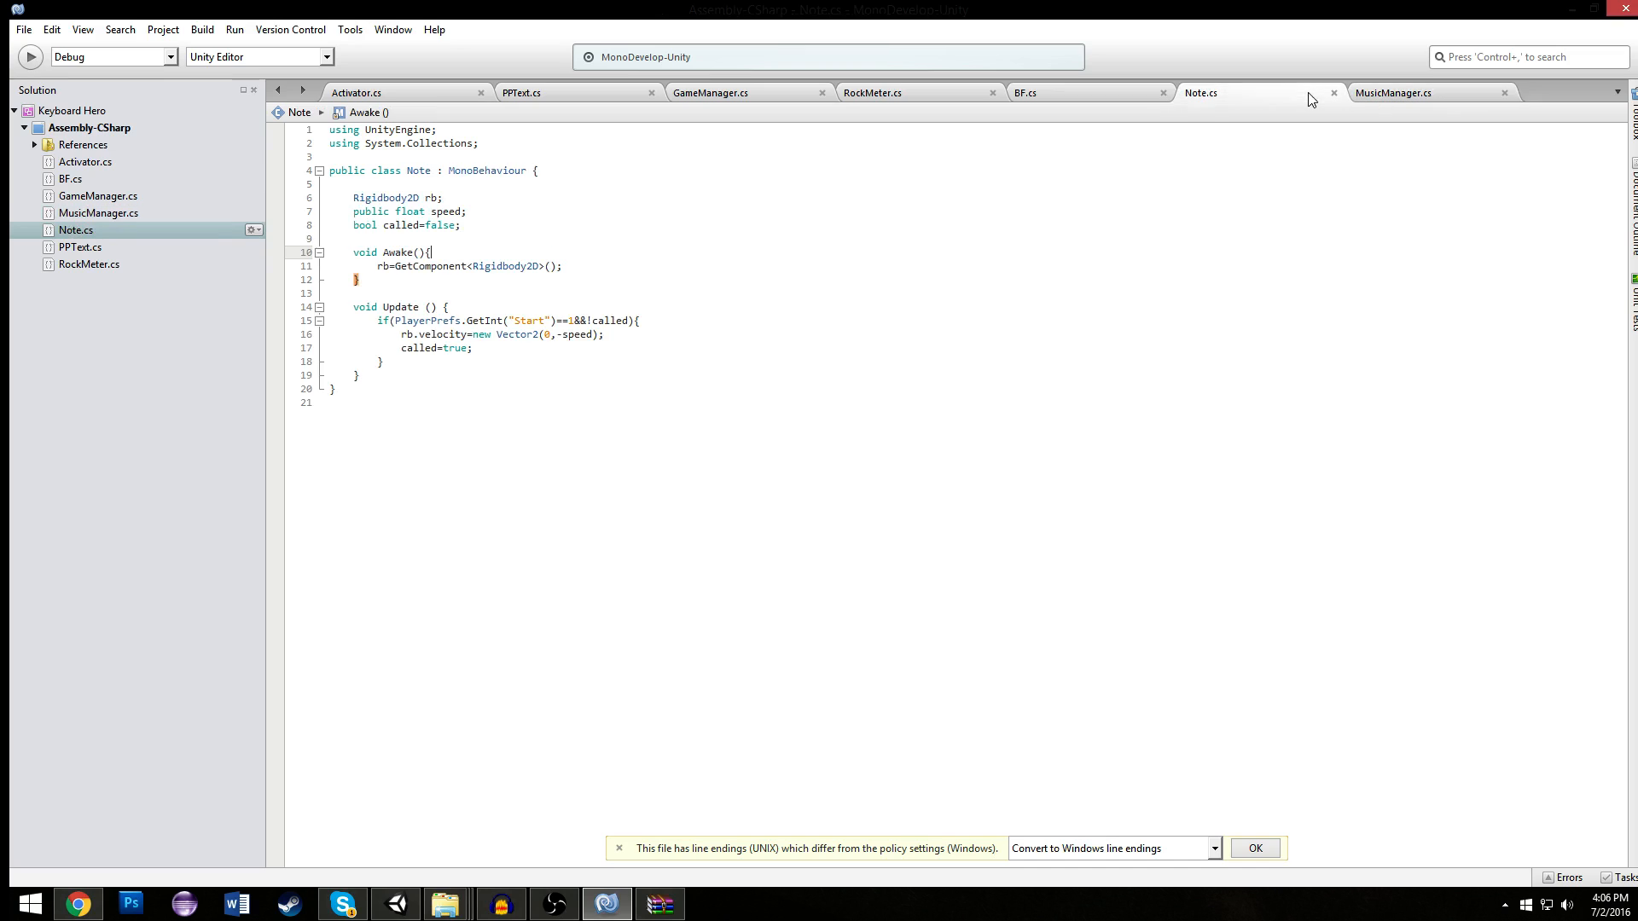
pyautogui.click(1095, 95)
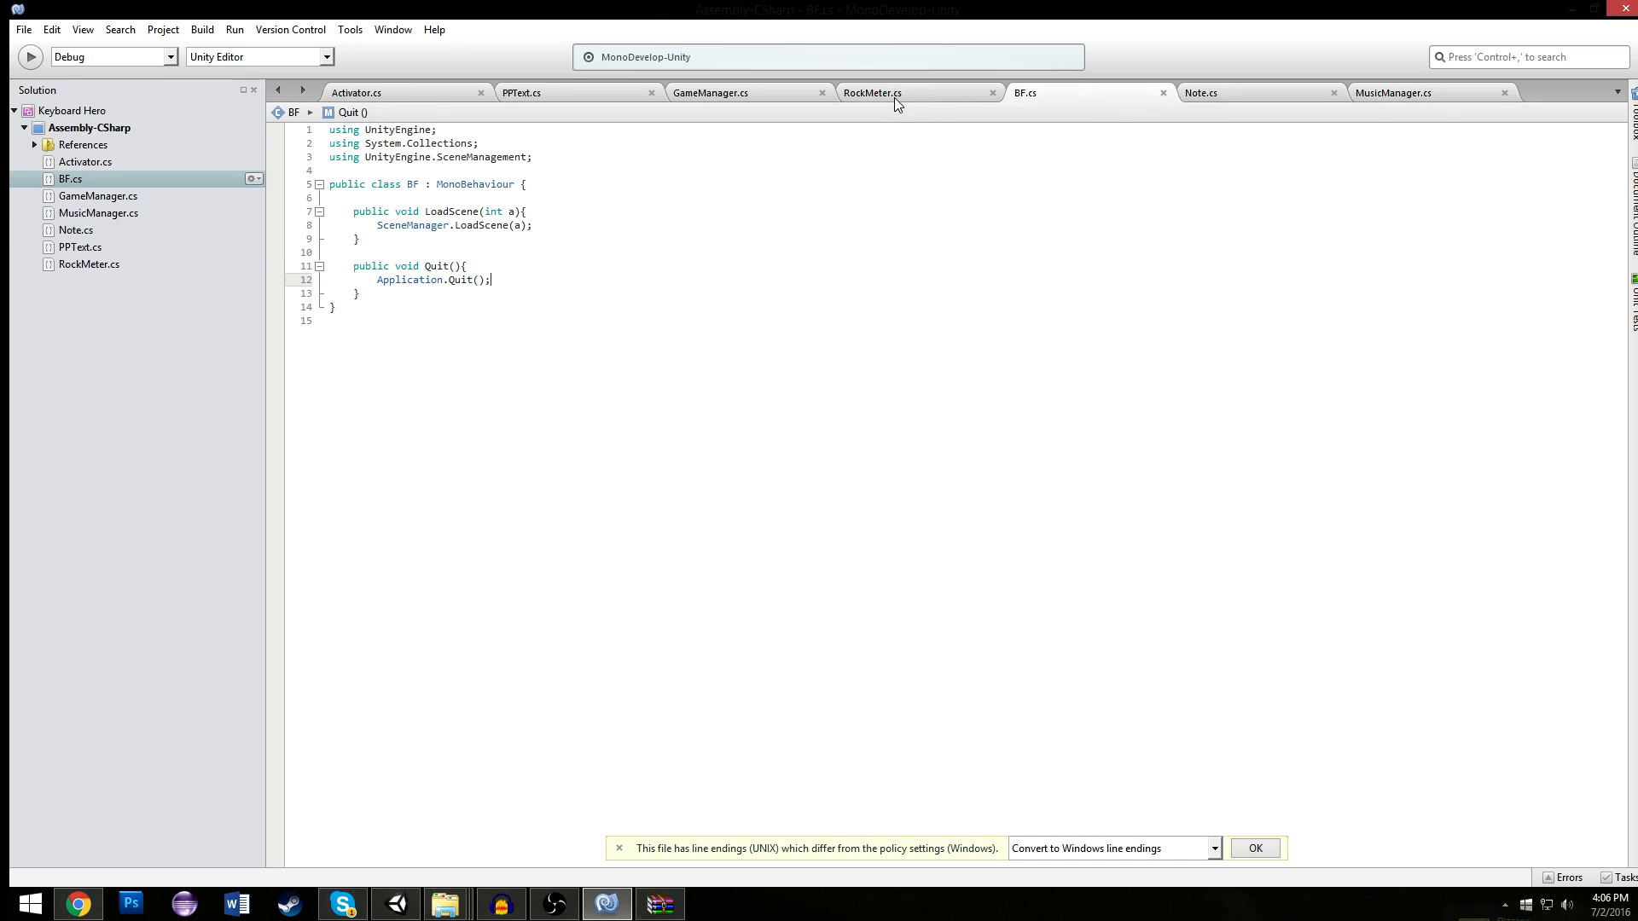
pyautogui.click(842, 92)
pyautogui.click(754, 92)
pyautogui.moveTo(556, 348); pyautogui.dragTo(380, 350)
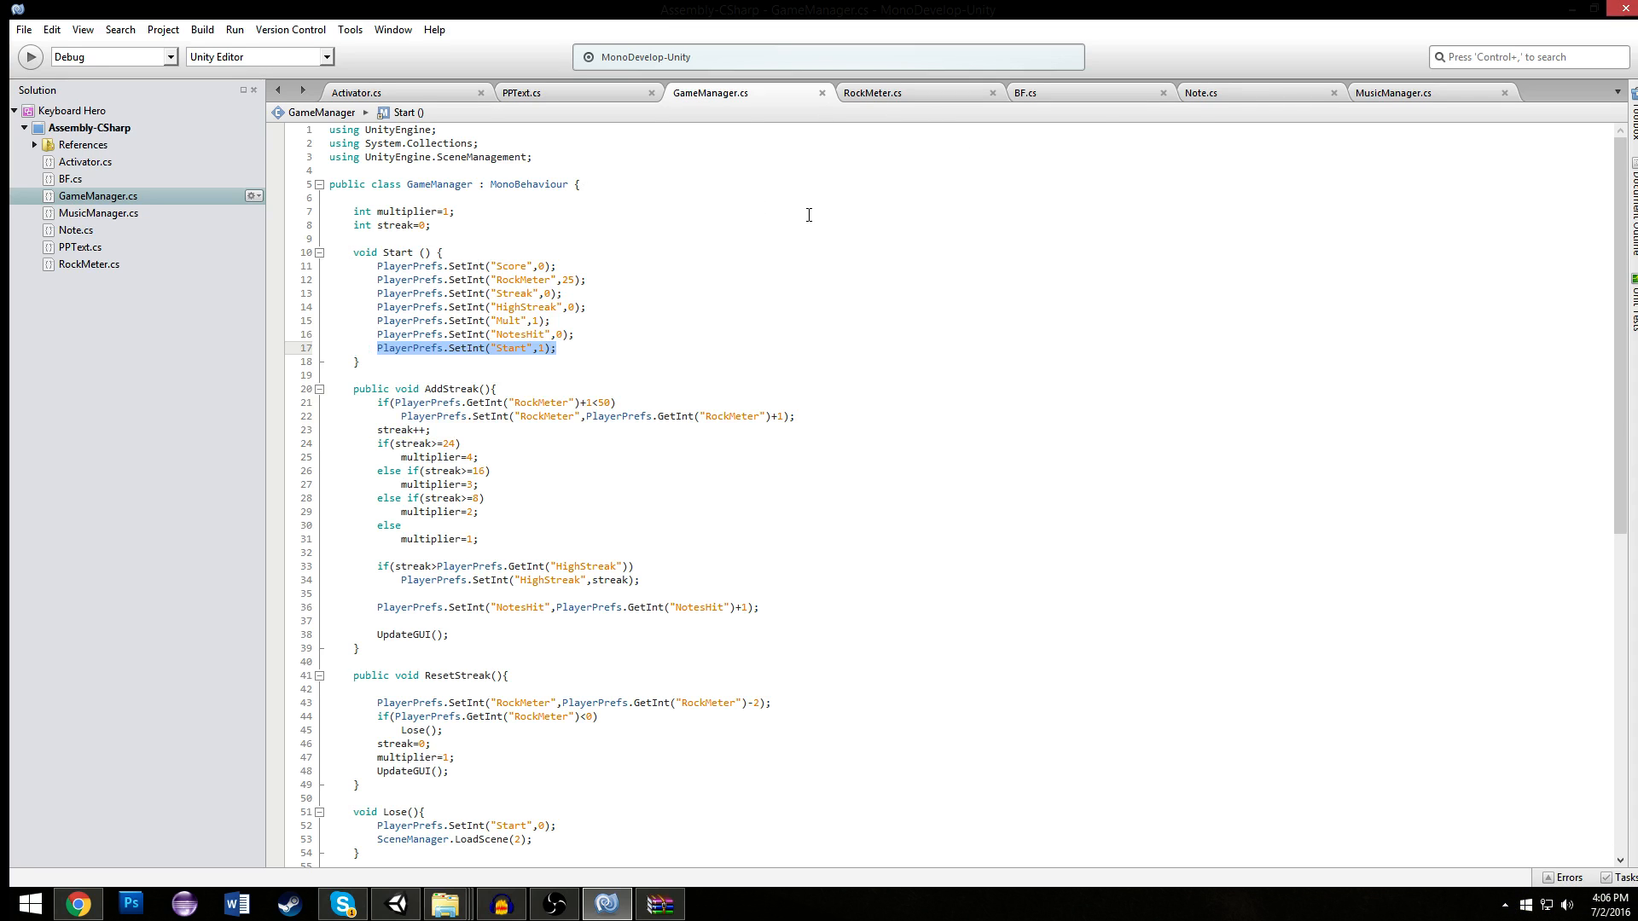
pyautogui.click(1257, 103)
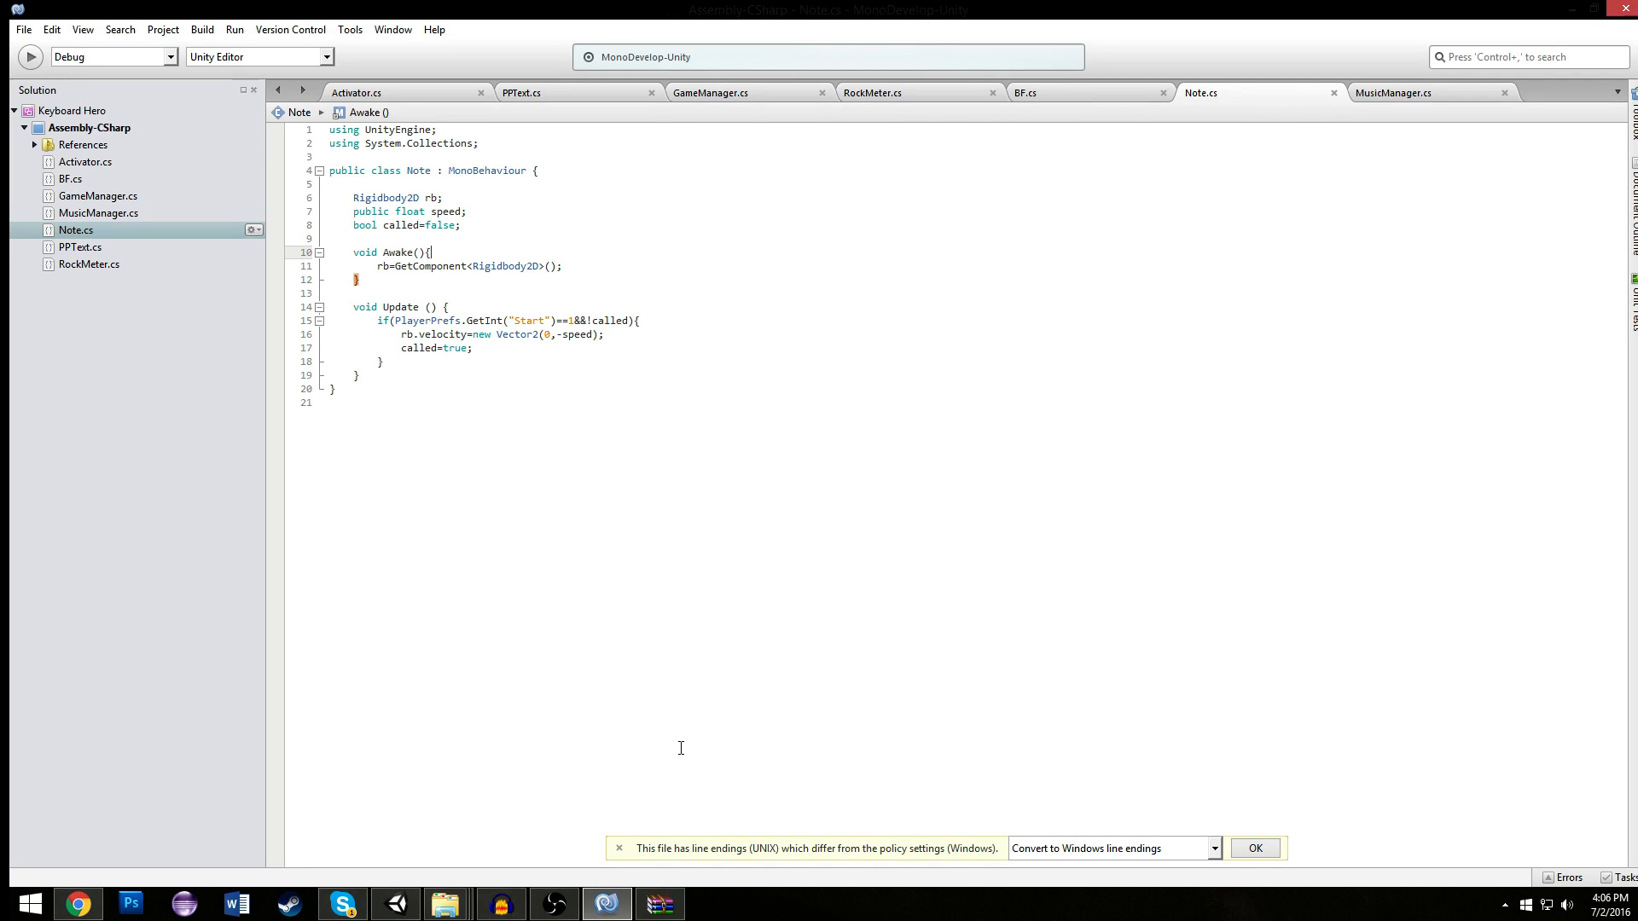
# - Switch to Unity and examine the layout of the notes above the activators in the Scene view, ending in the Game view
pyautogui.click(396, 904)
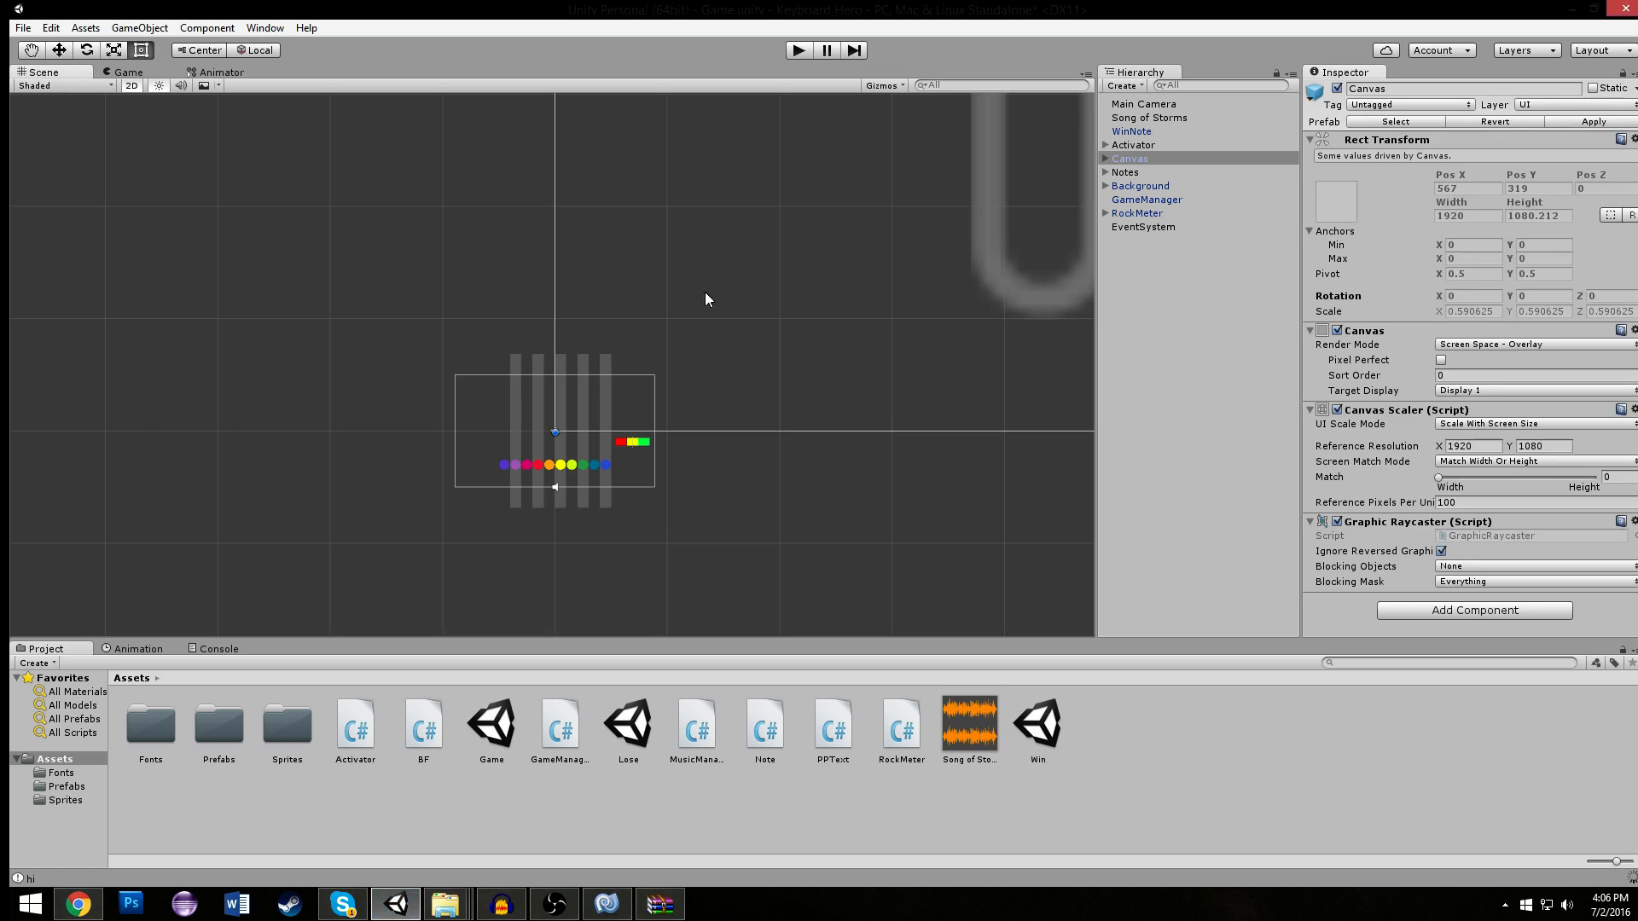
pyautogui.click(321, 362)
pyautogui.scroll(-8, 376, 266)
pyautogui.scroll(-3, 401, 324)
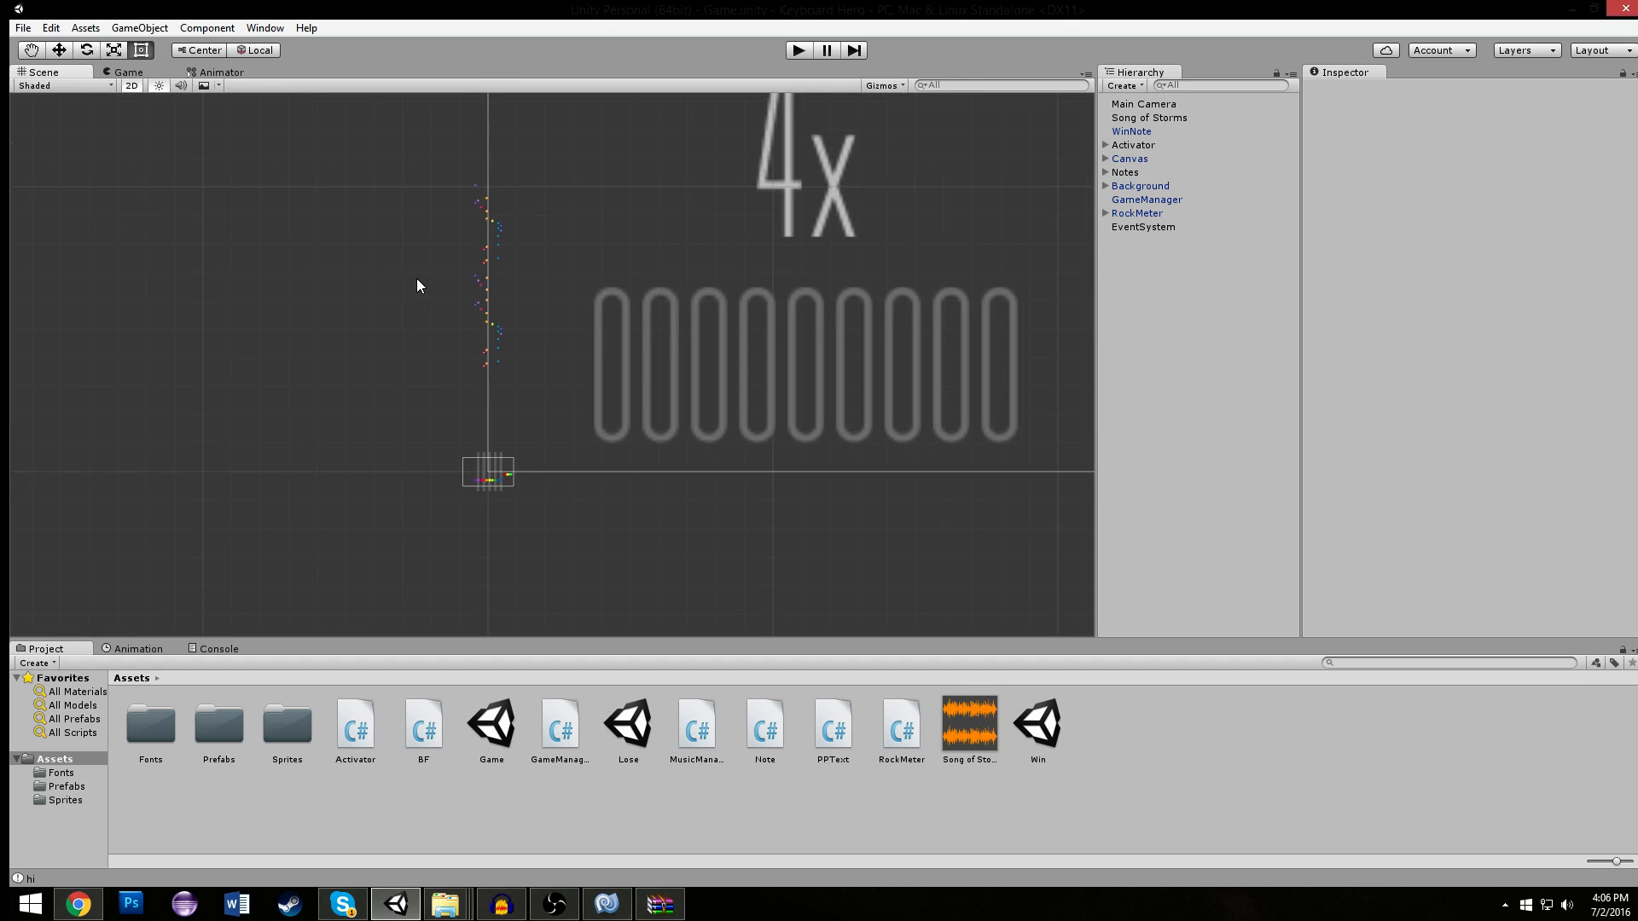
pyautogui.scroll(-4, 376, 358)
pyautogui.scroll(18, 366, 366)
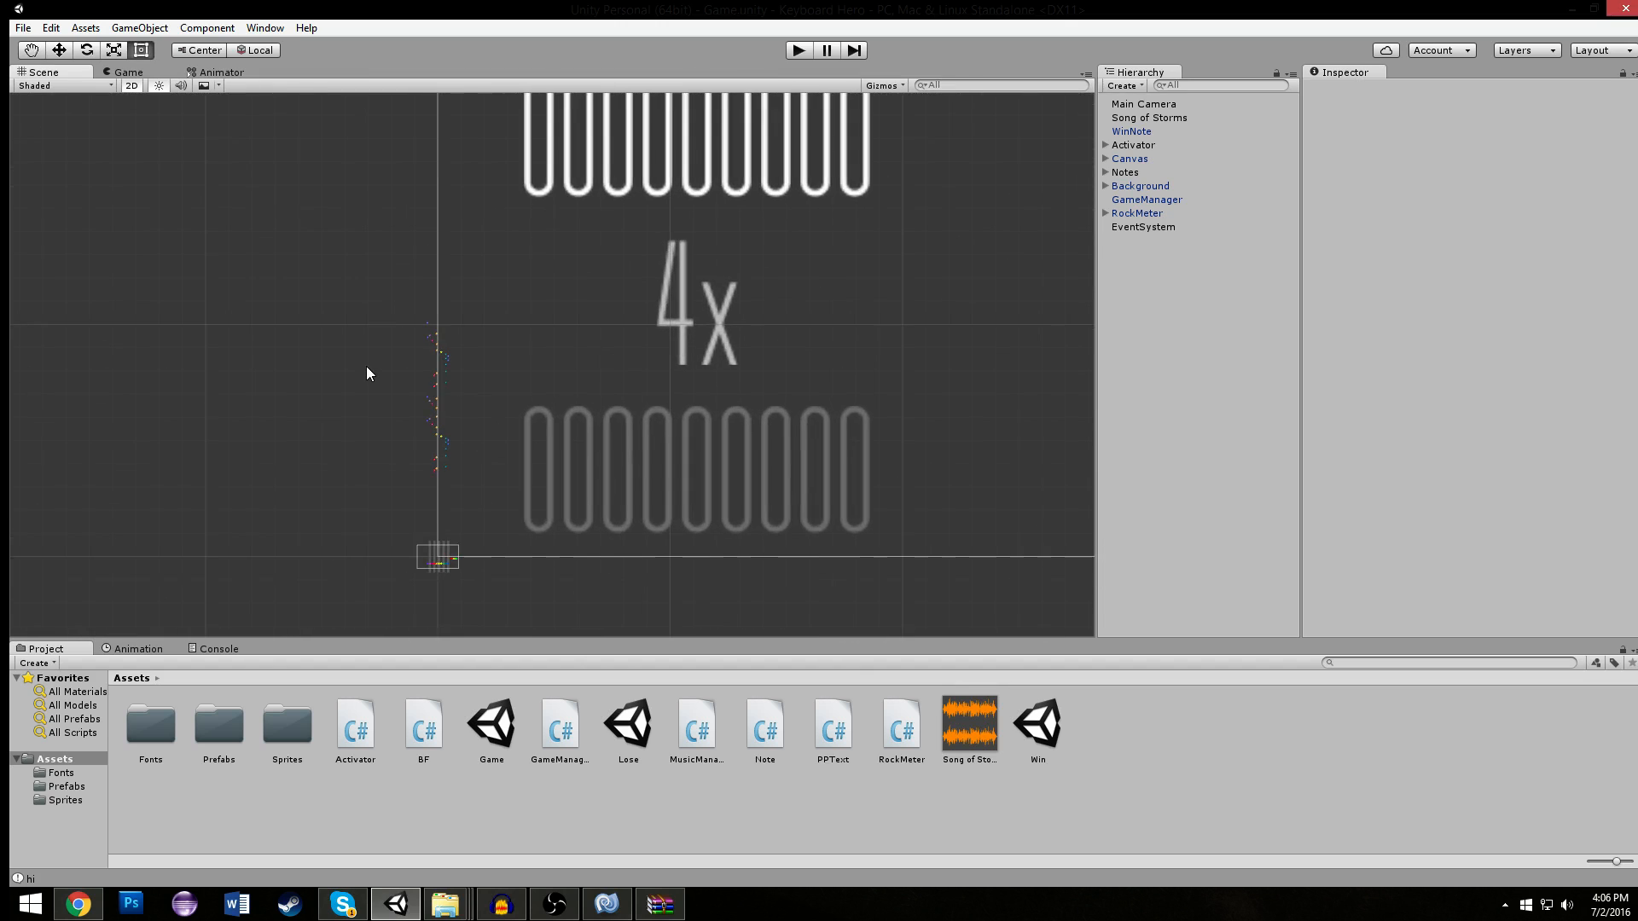
pyautogui.moveTo(263, 333); pyautogui.dragTo(564, 319, button='middle')
pyautogui.scroll(5, 568, 307)
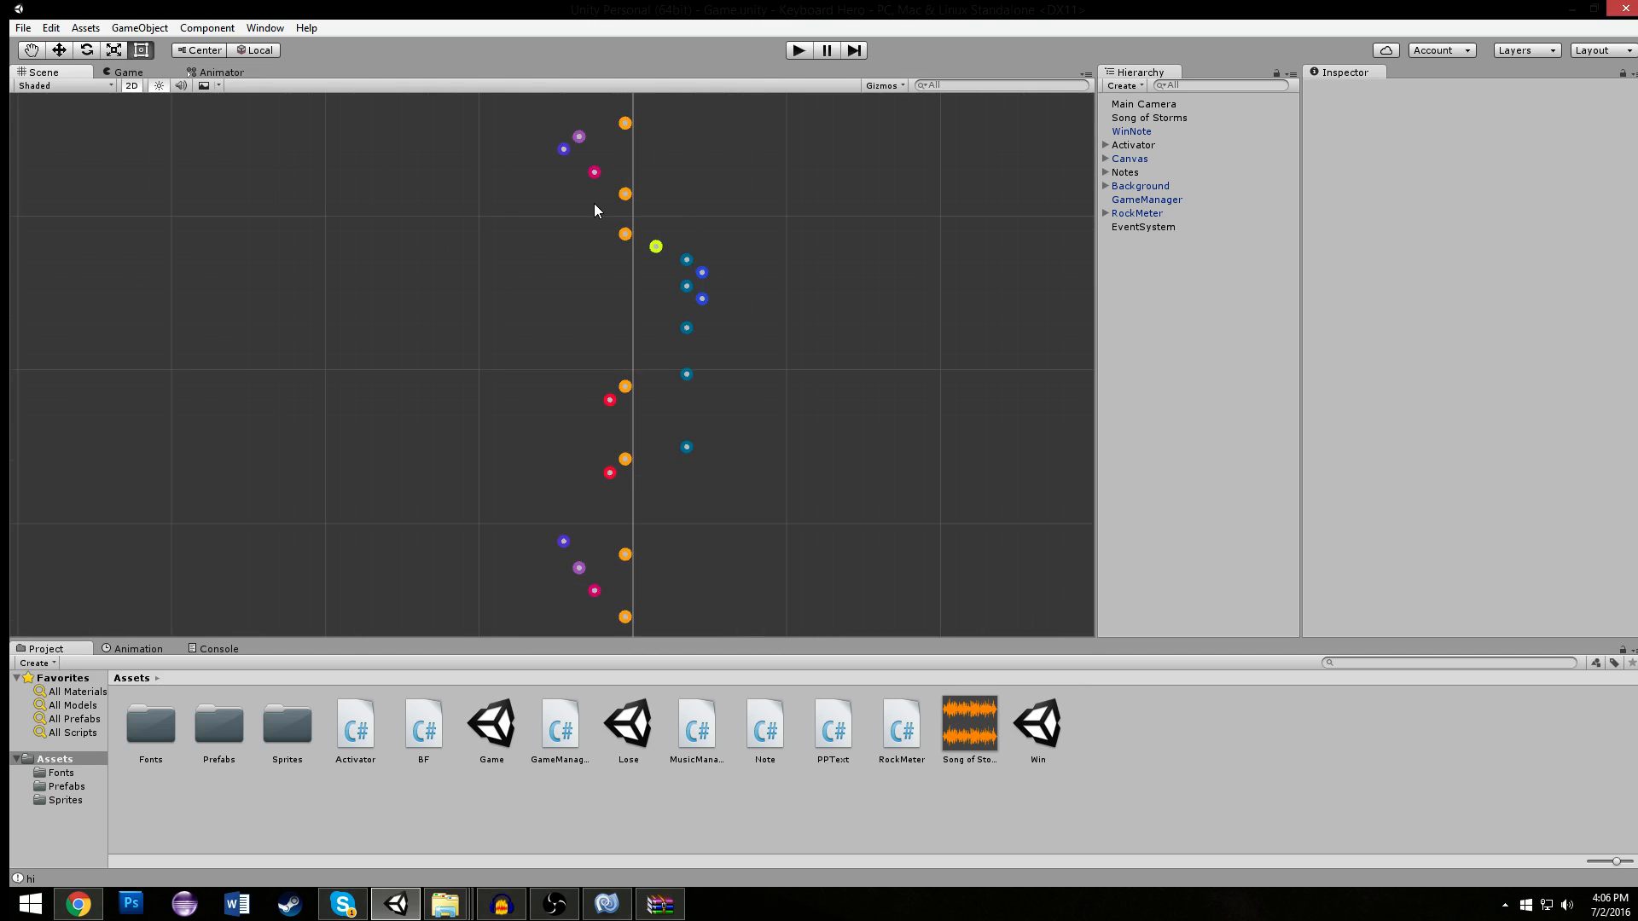
pyautogui.scroll(-4, 699, 188)
pyautogui.scroll(-4, 741, 178)
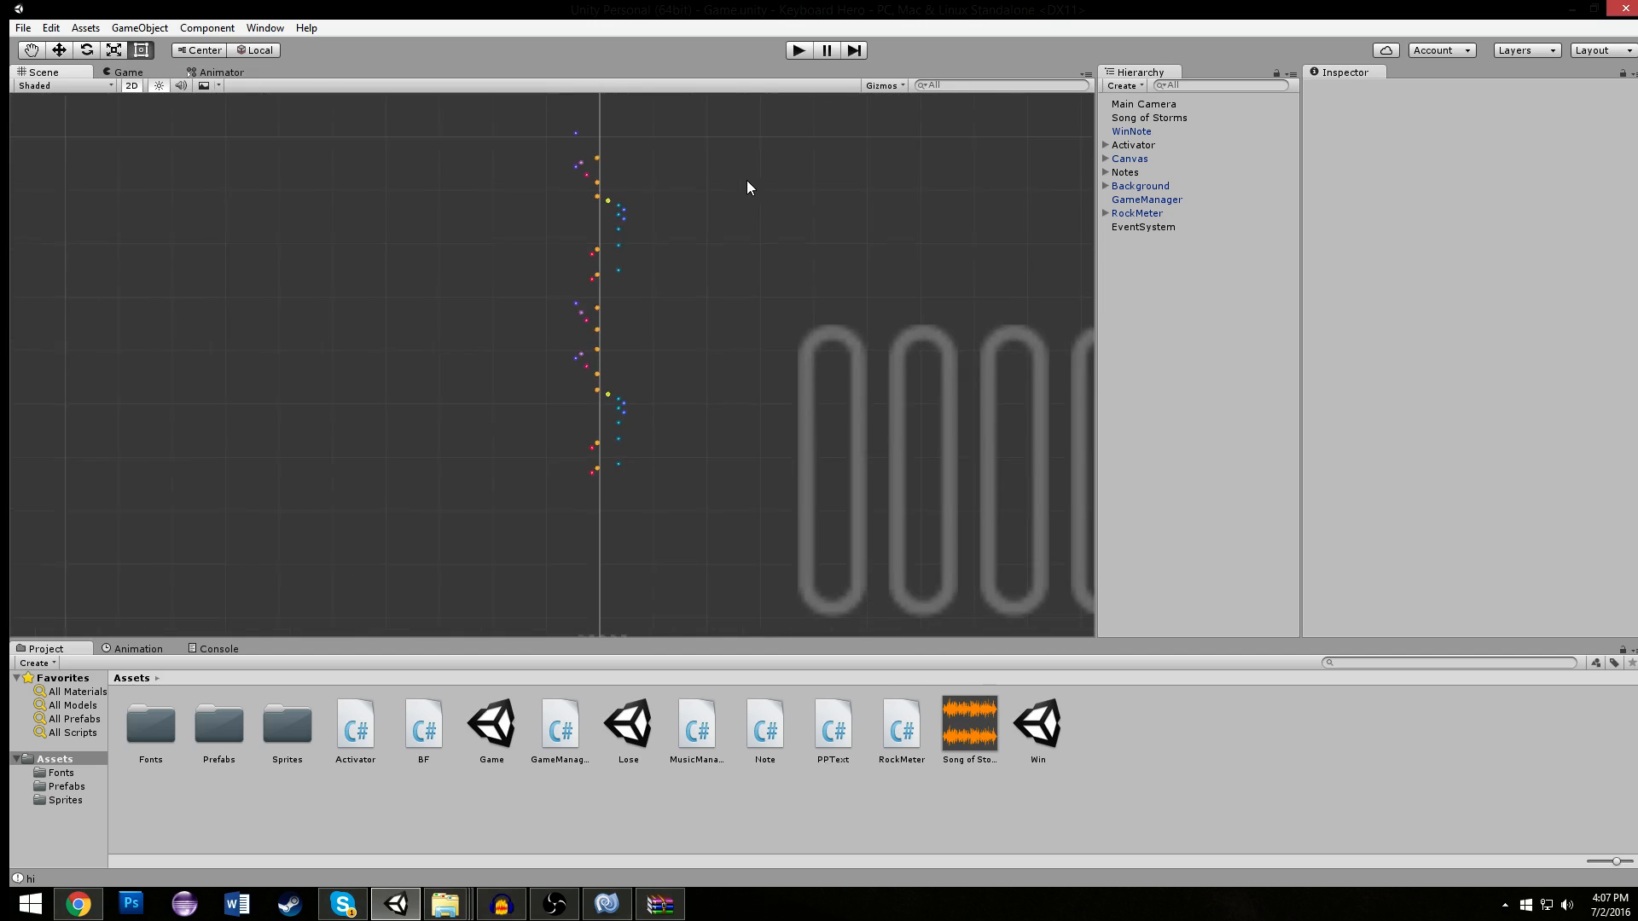
pyautogui.scroll(4, 750, 154)
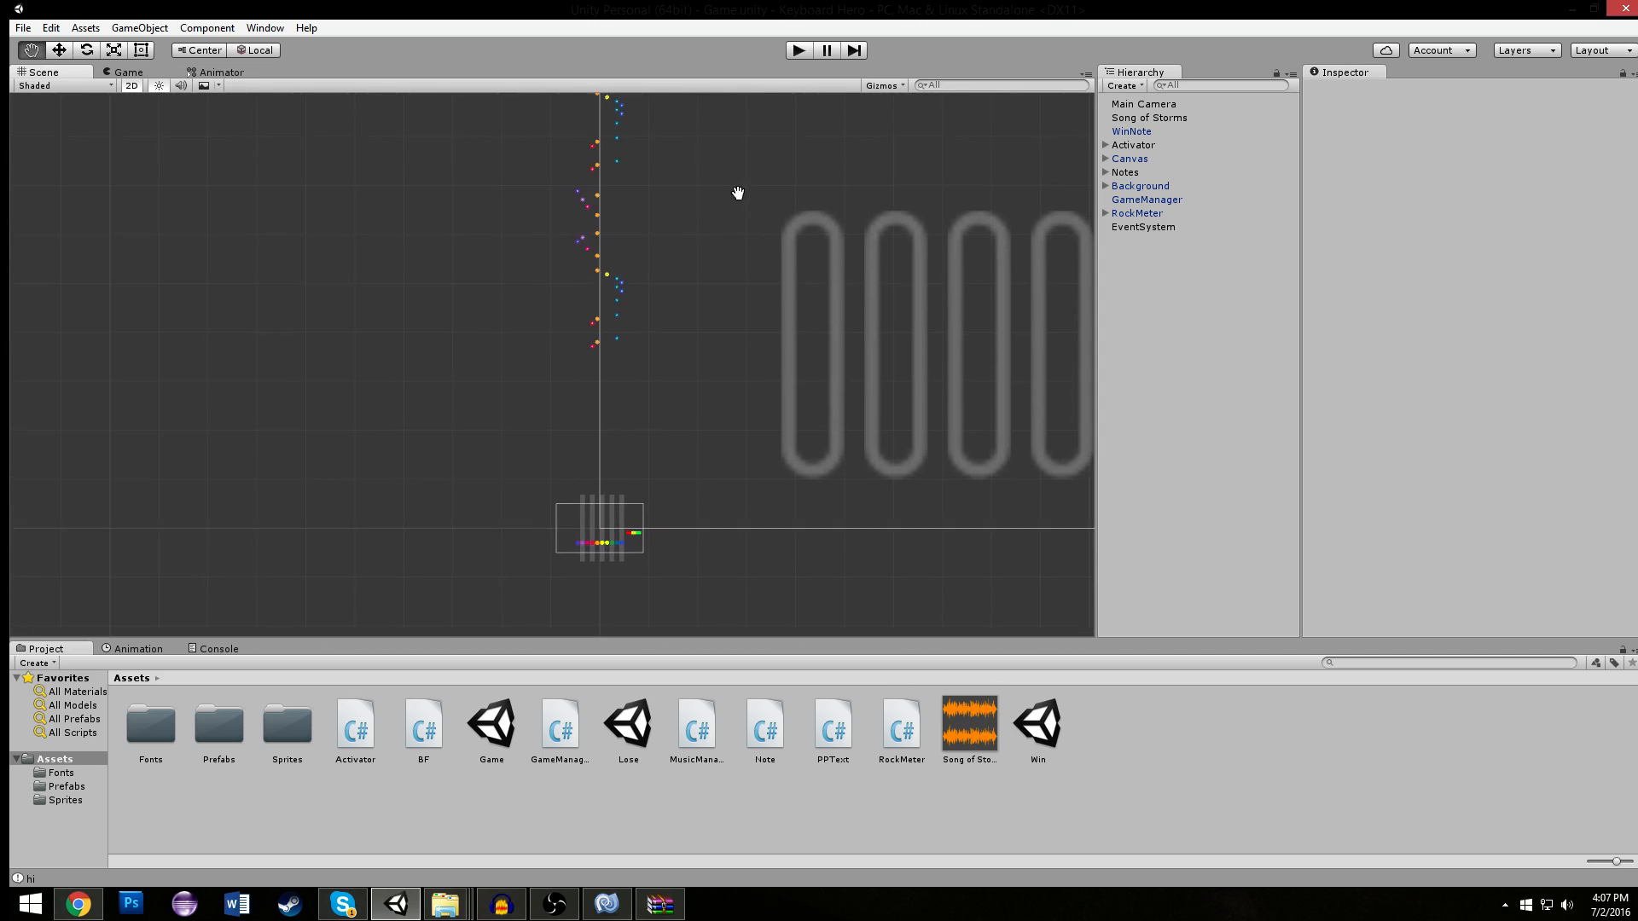
pyautogui.scroll(5, 619, 352)
pyautogui.moveTo(602, 545); pyautogui.dragTo(523, 309, button='middle')
pyautogui.scroll(-5, 545, 295)
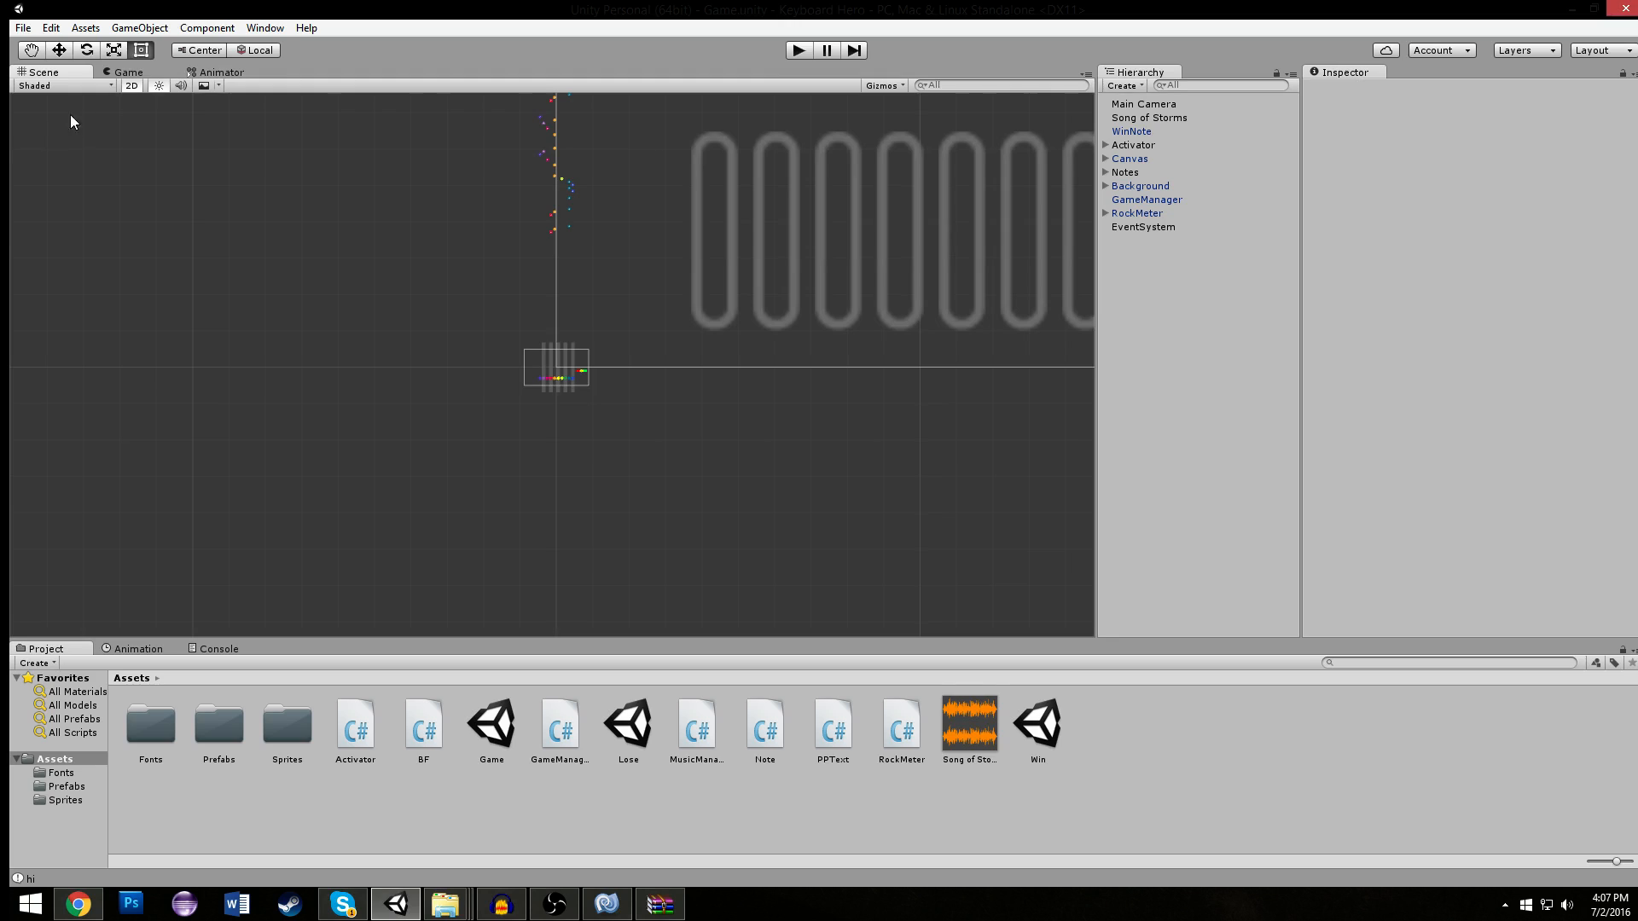
pyautogui.click(128, 74)
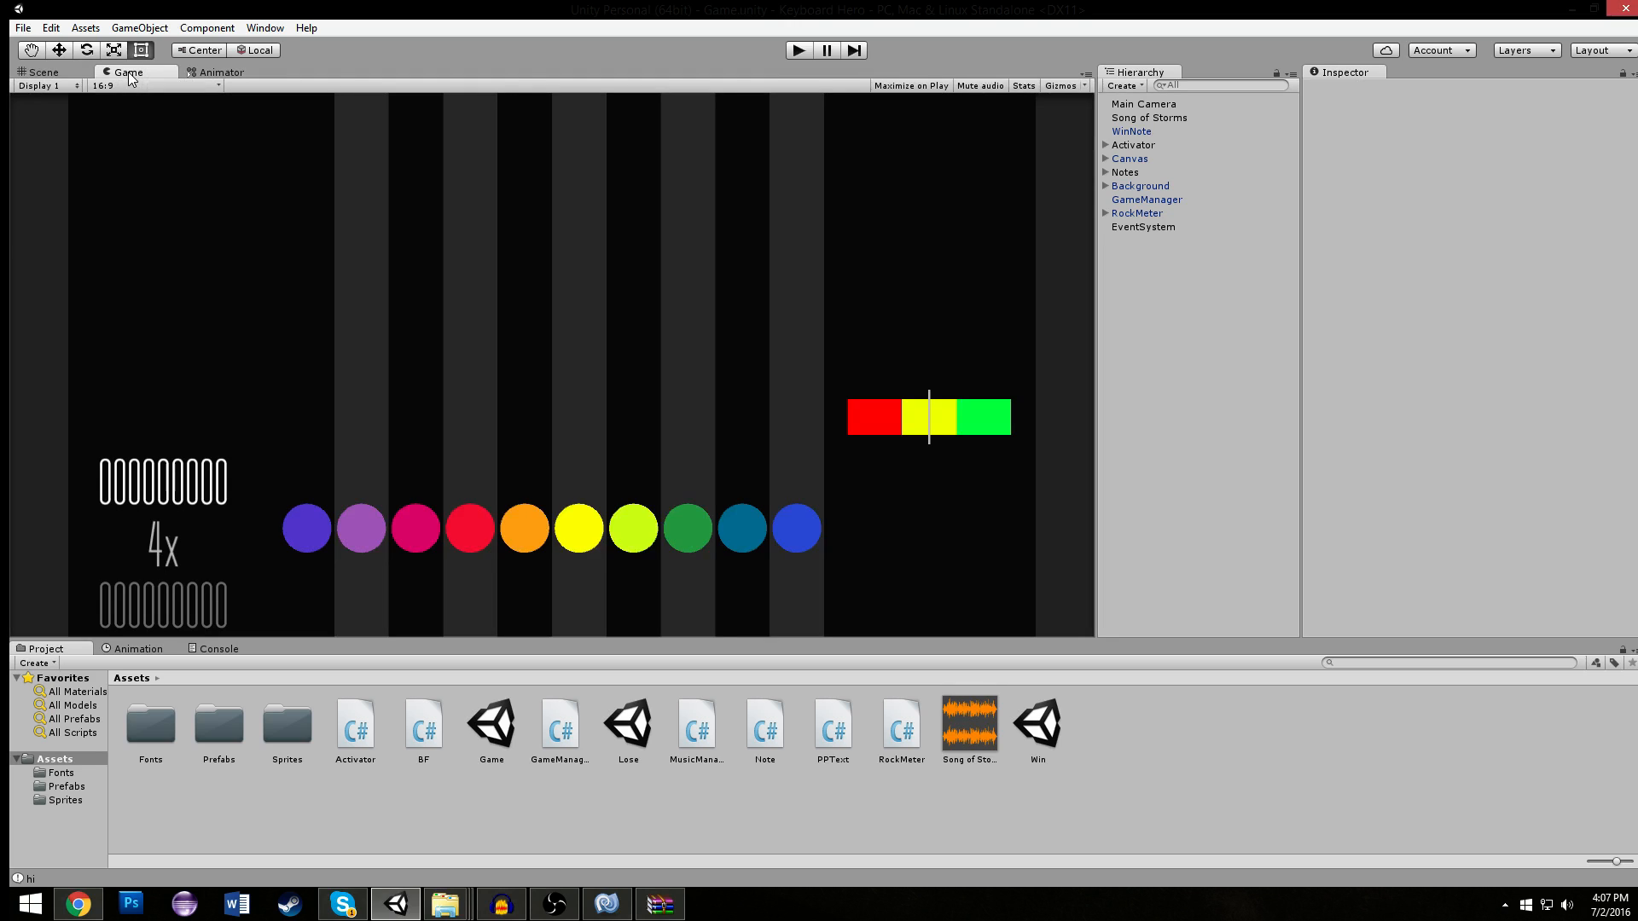